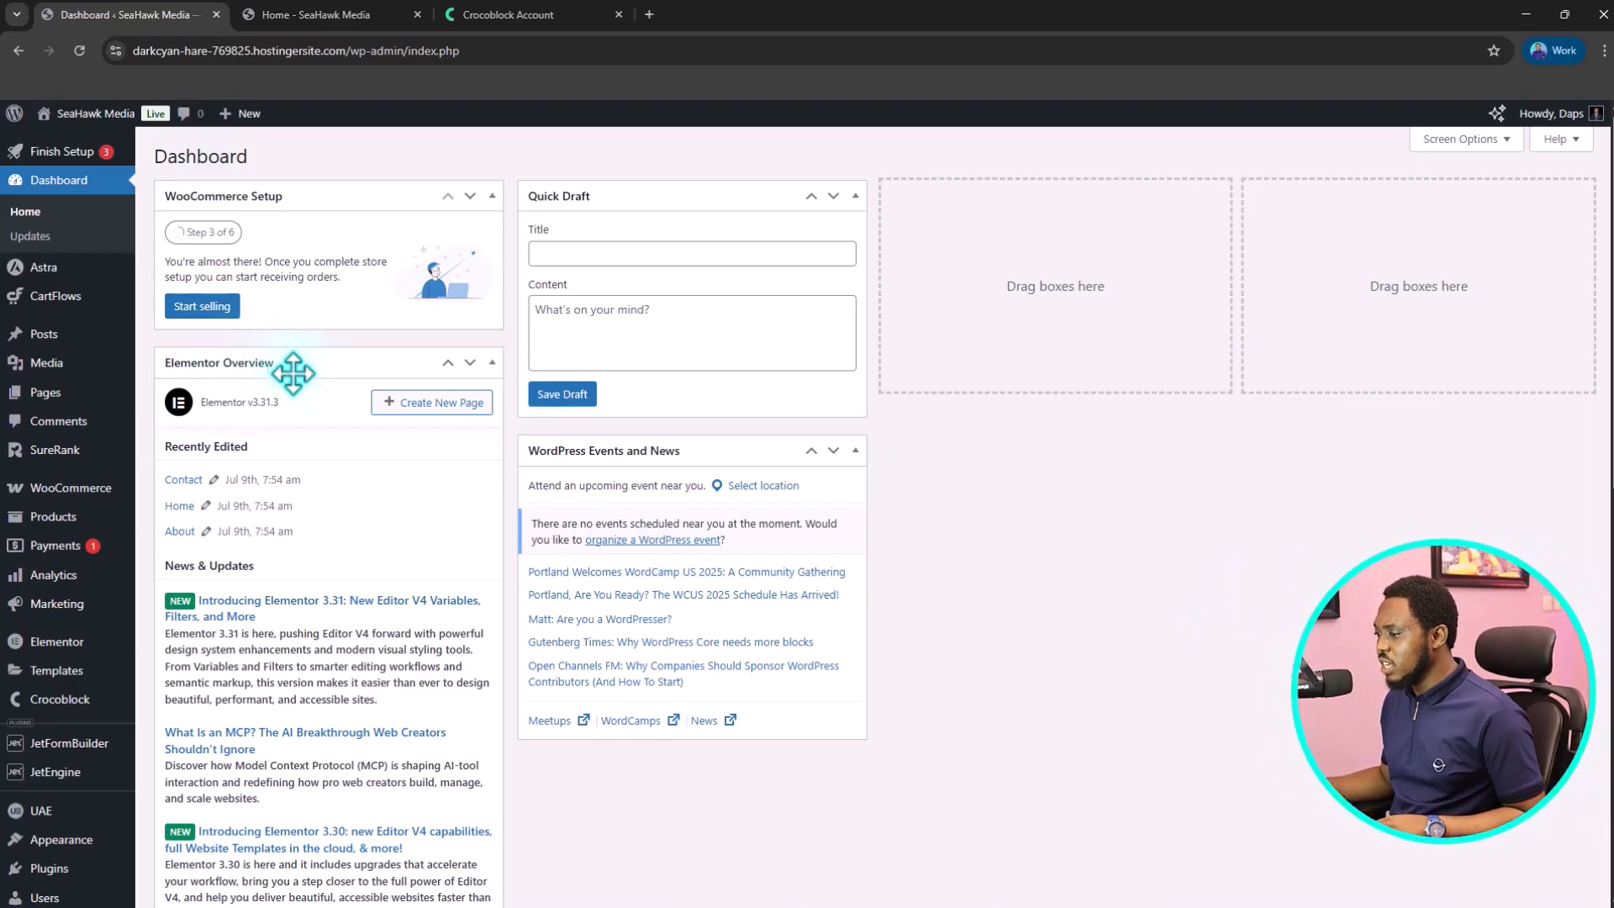
- Review the installed WordPress plugins and the Jet plugins available for download in the Crocoblock account
scroll(284, 563, "down", 1)
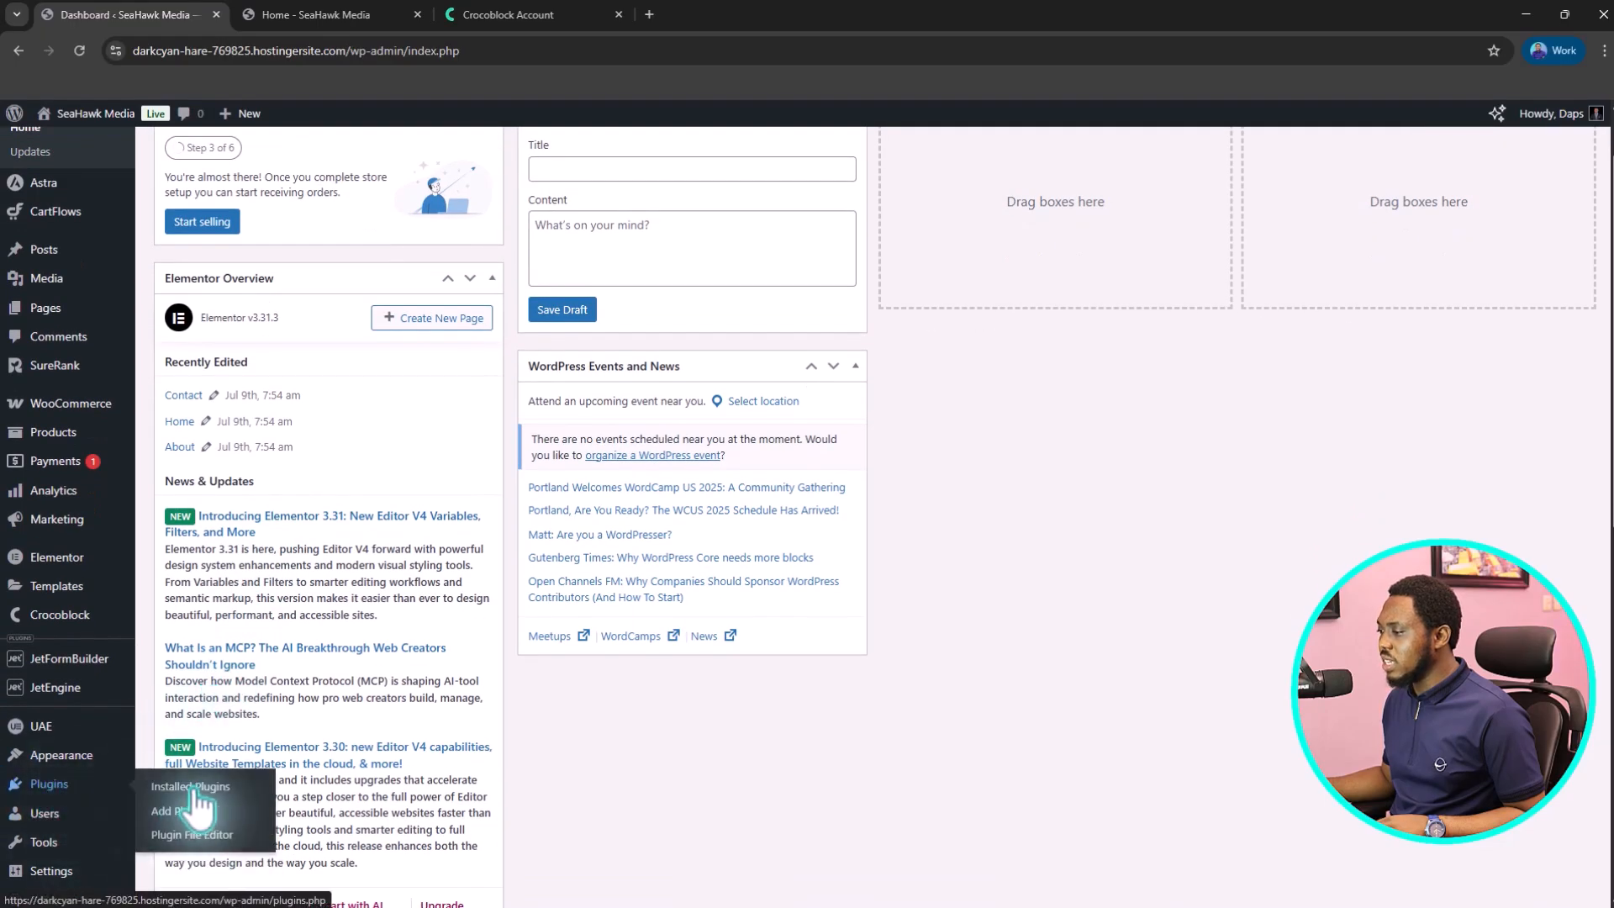
left_click(200, 790)
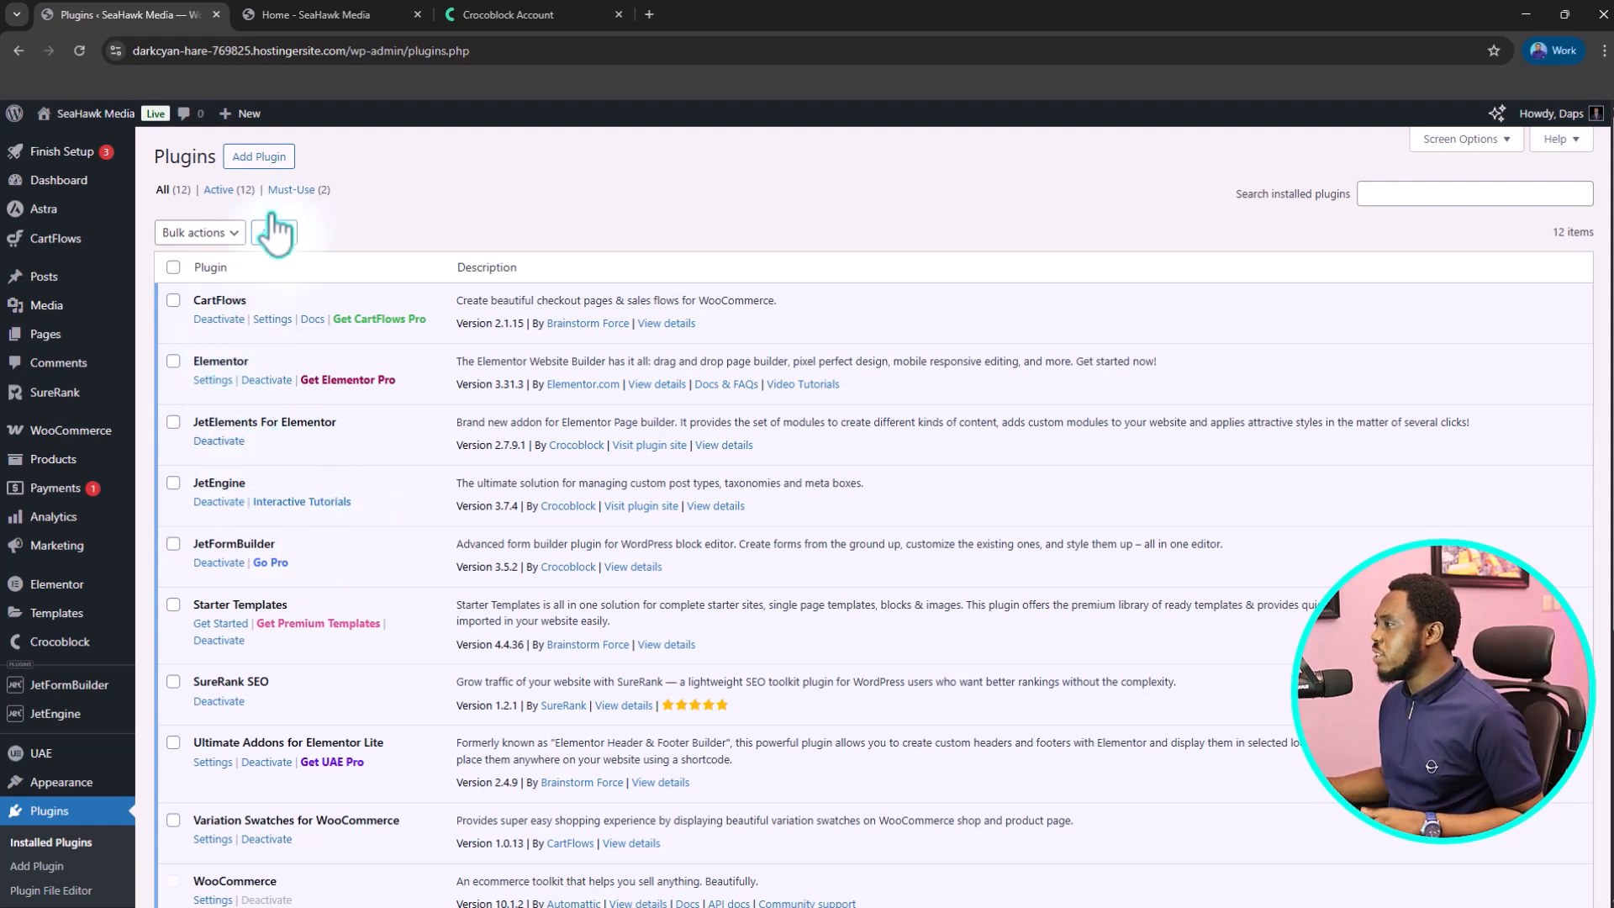
left_click(489, 14)
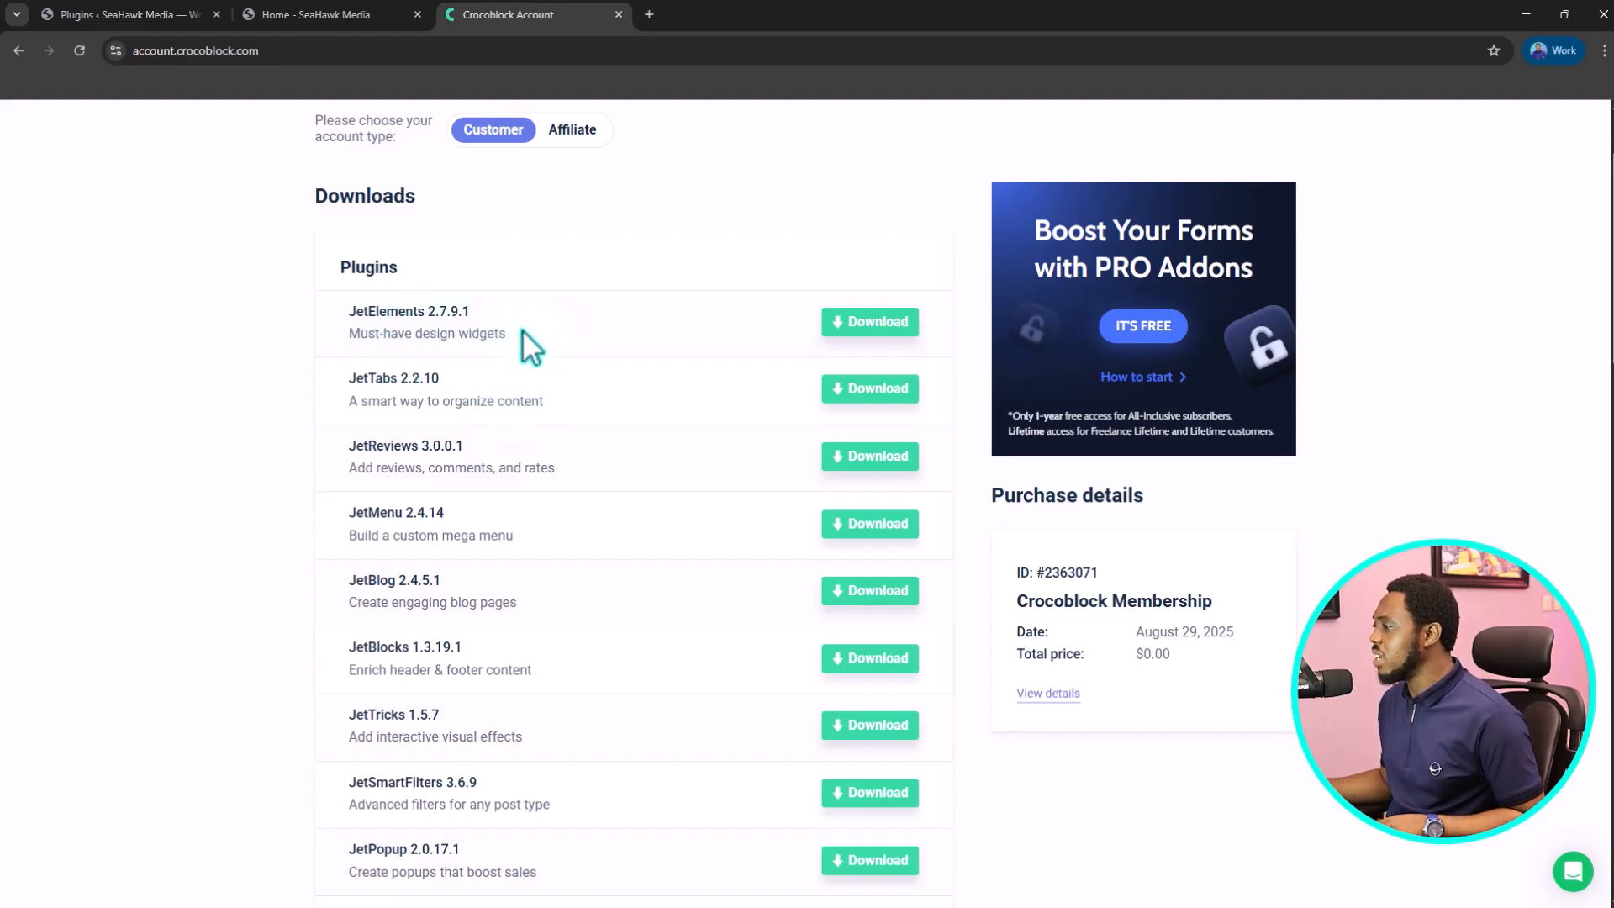
scroll(522, 329, "down", 9)
scroll(523, 333, "down", 4)
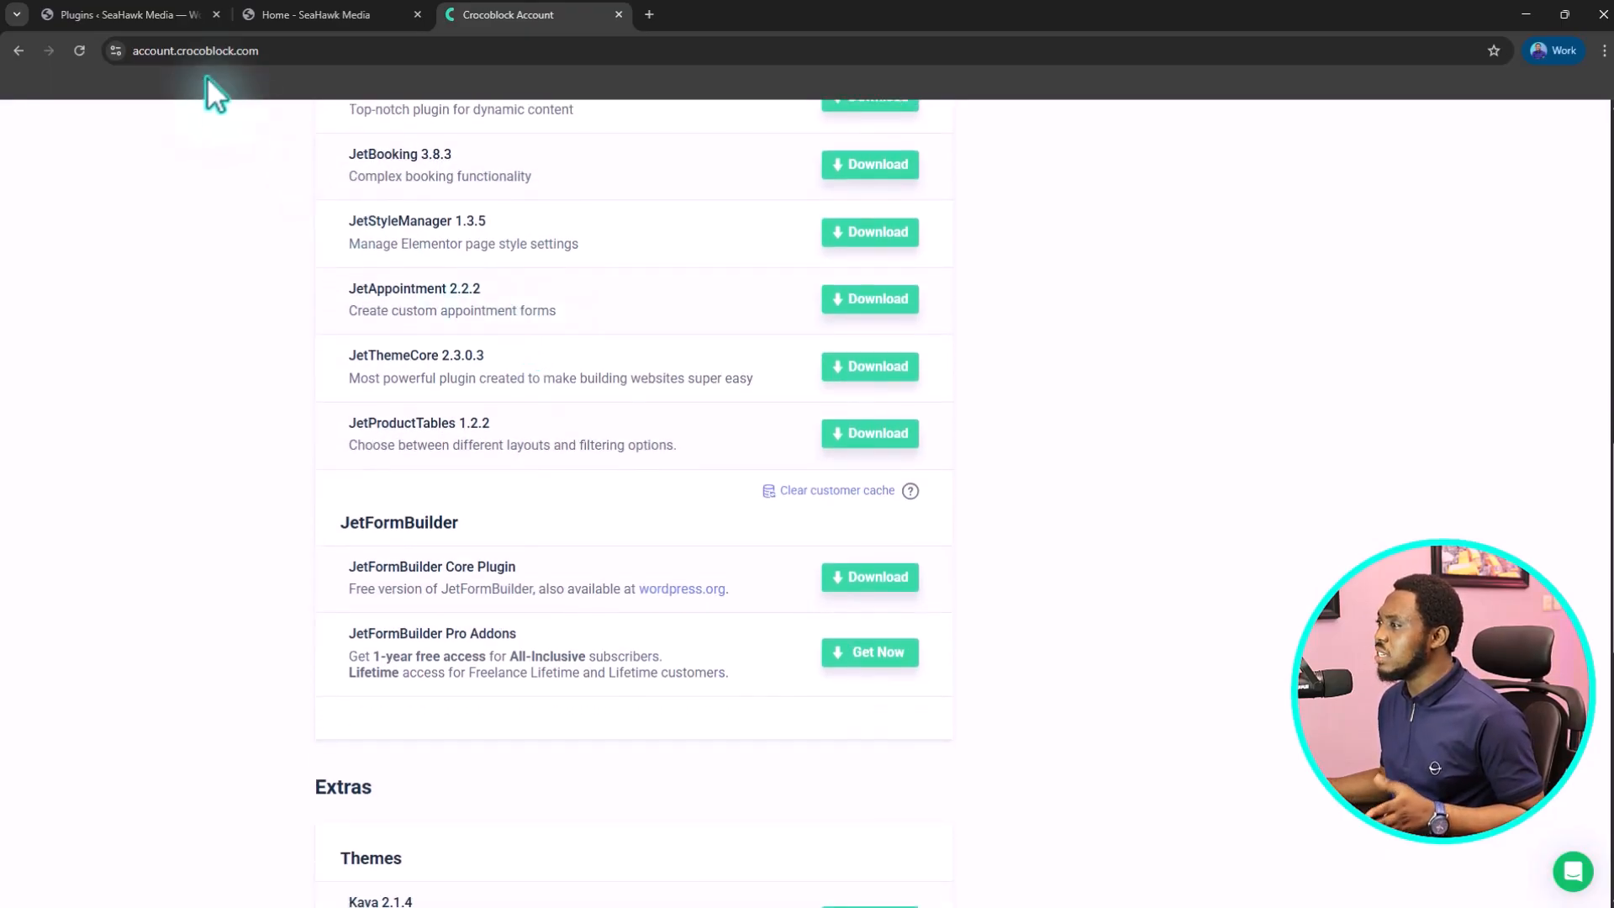
left_click(126, 14)
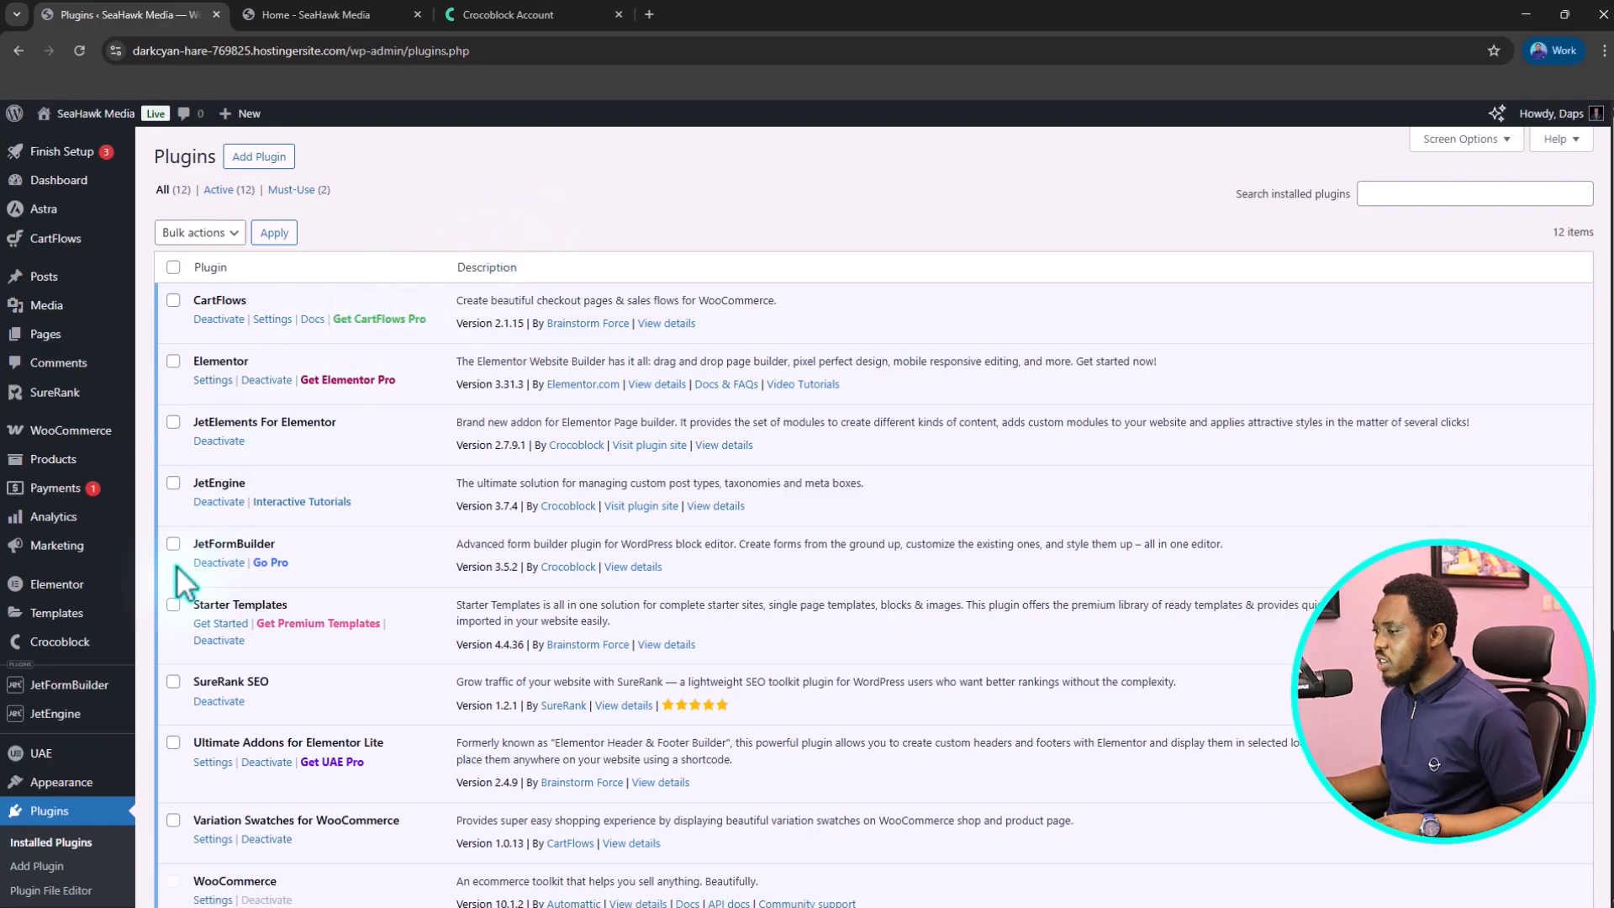
- Enable the Data Stores, Custom Content Types and Dynamic Visibility modules in JetEngine and save the module settings
left_click(58, 715)
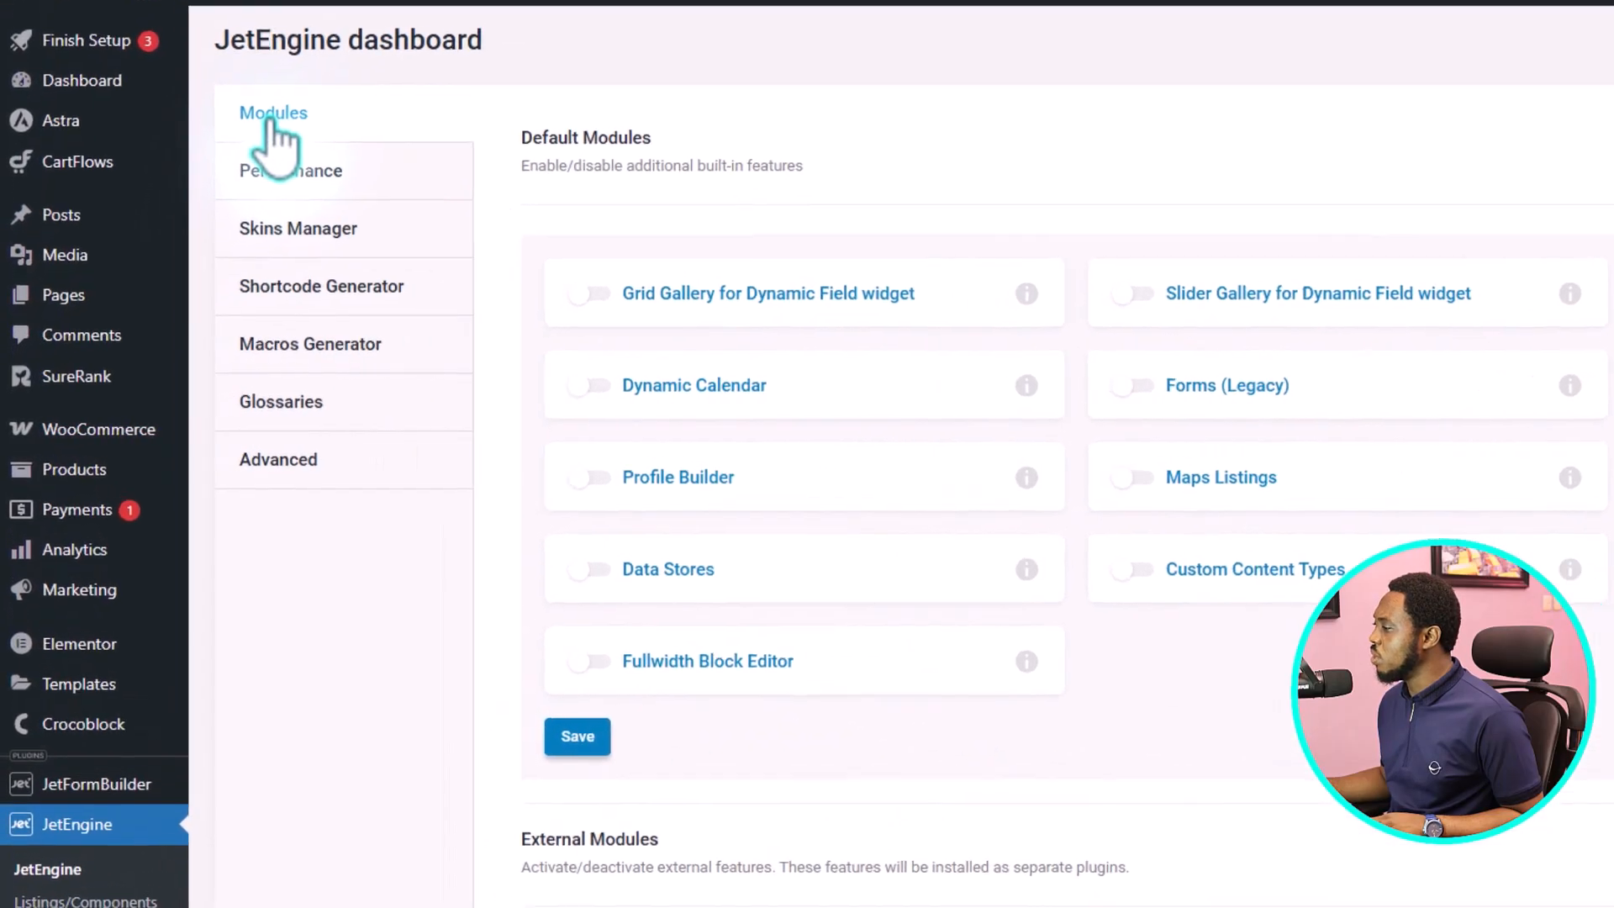
left_click(615, 569)
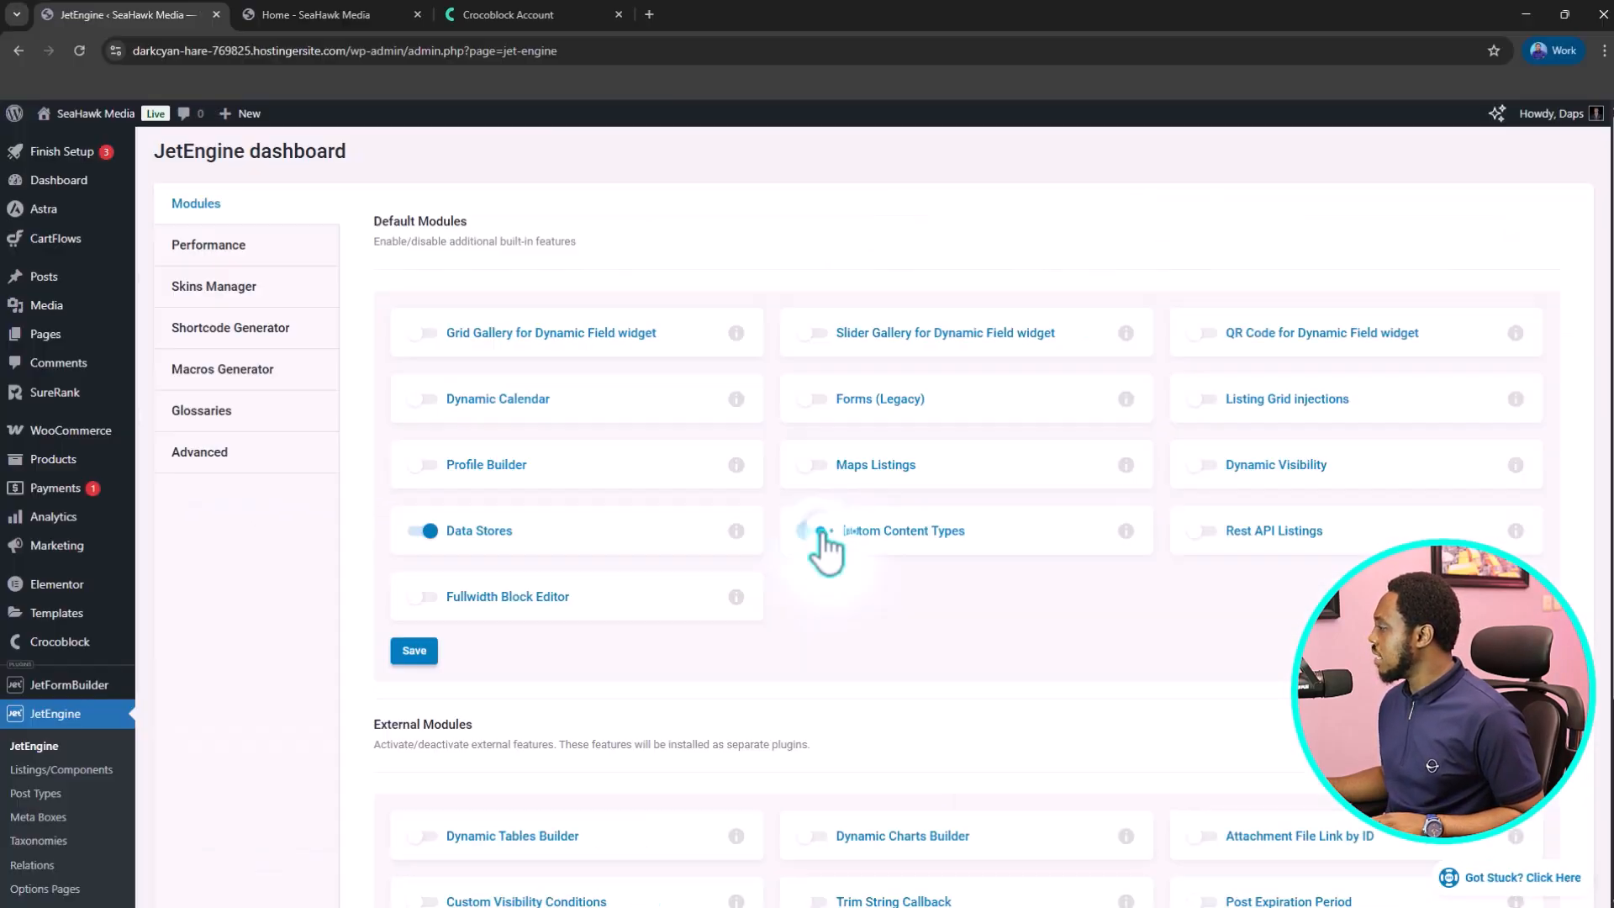
left_click(436, 349)
left_click(1095, 467)
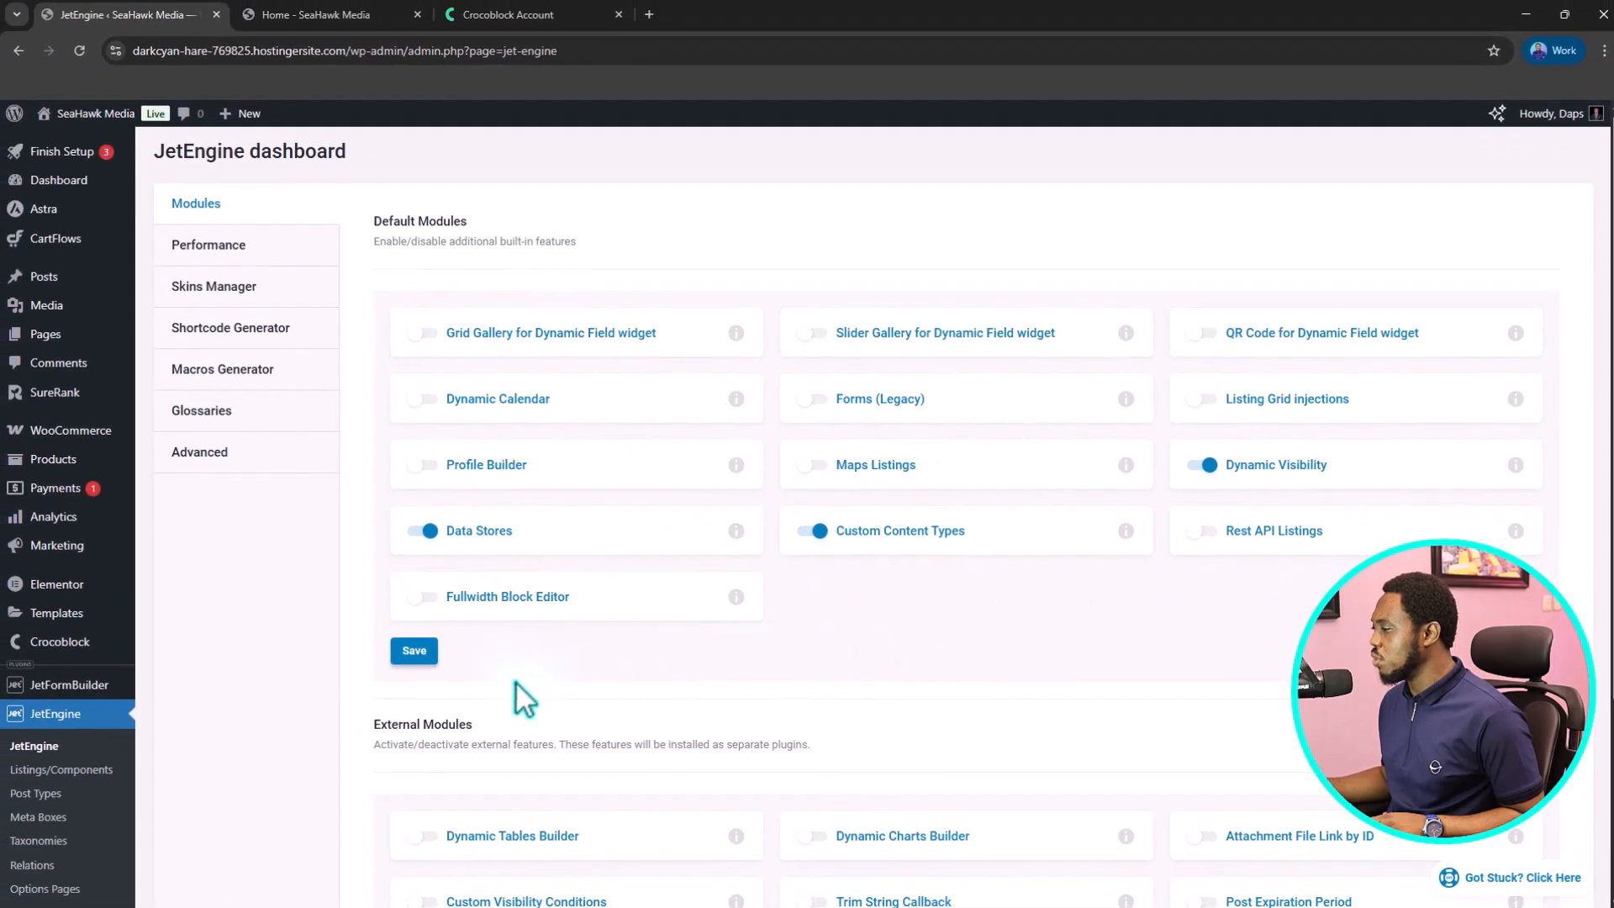
left_click(424, 660)
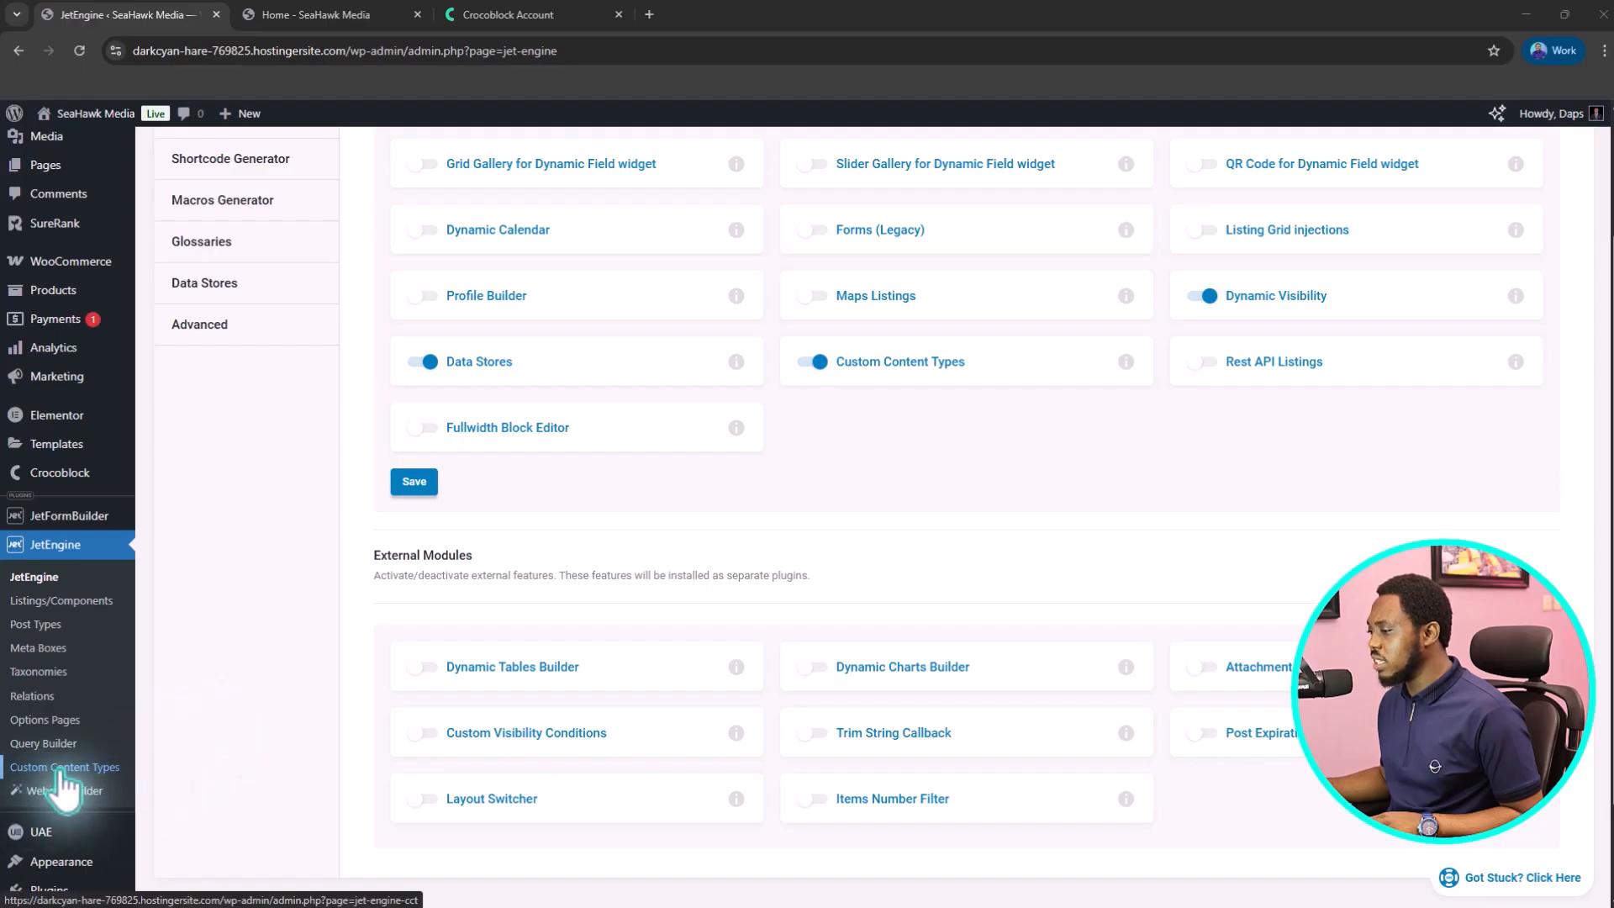
- Start a new JetEngine custom content type named "Notification" and let its slug fill in from the name
left_click(59, 768)
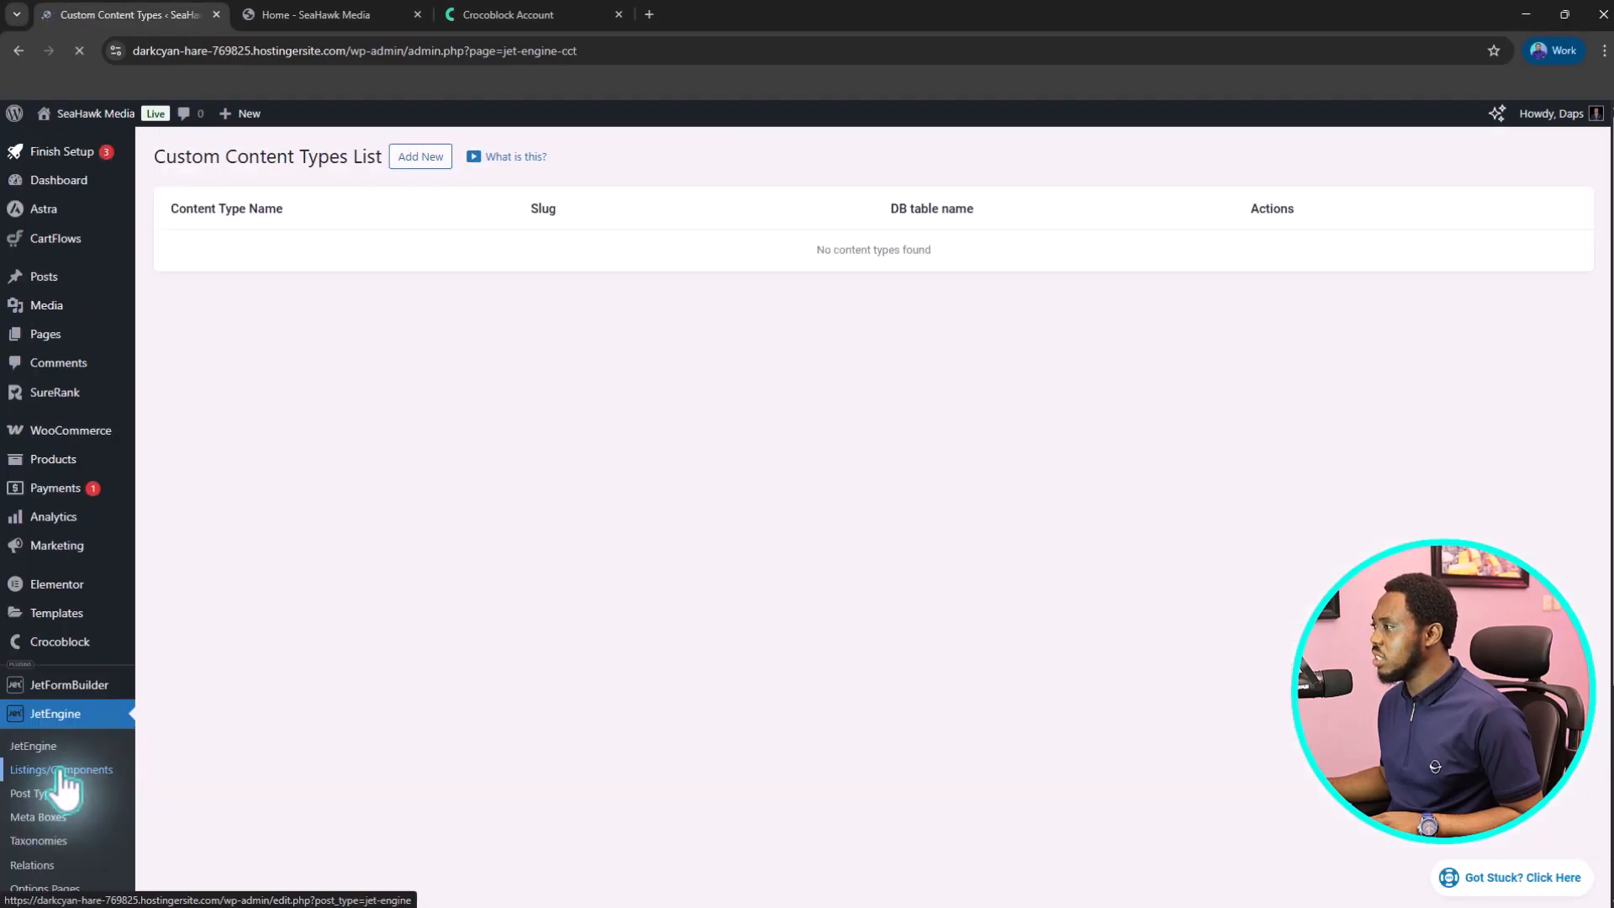
left_click(420, 157)
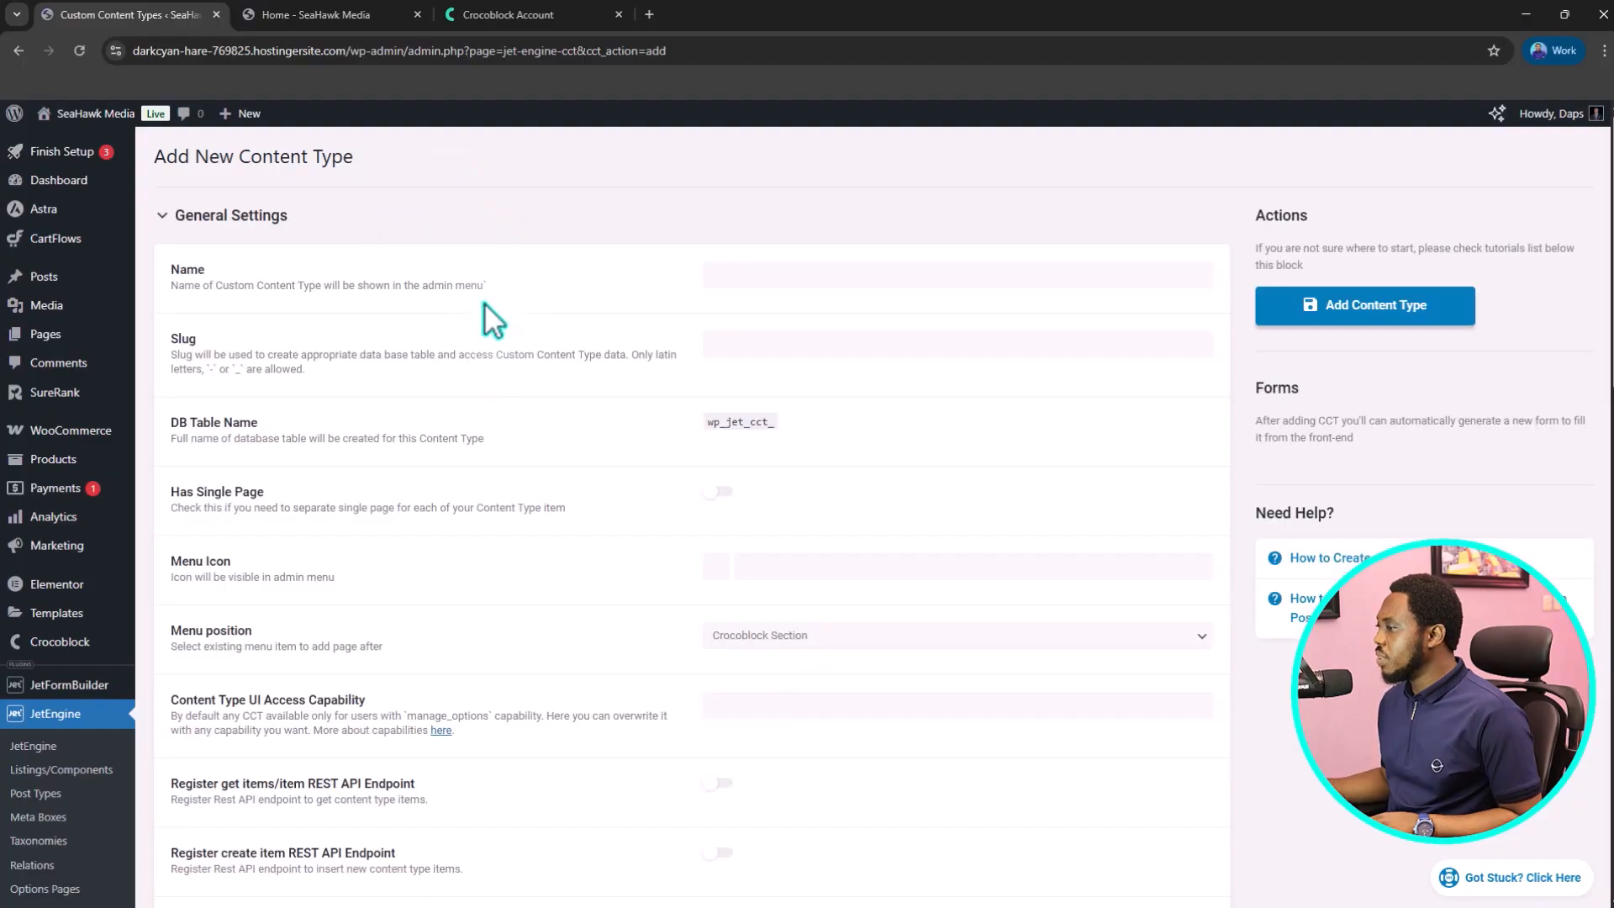
left_click(721, 276)
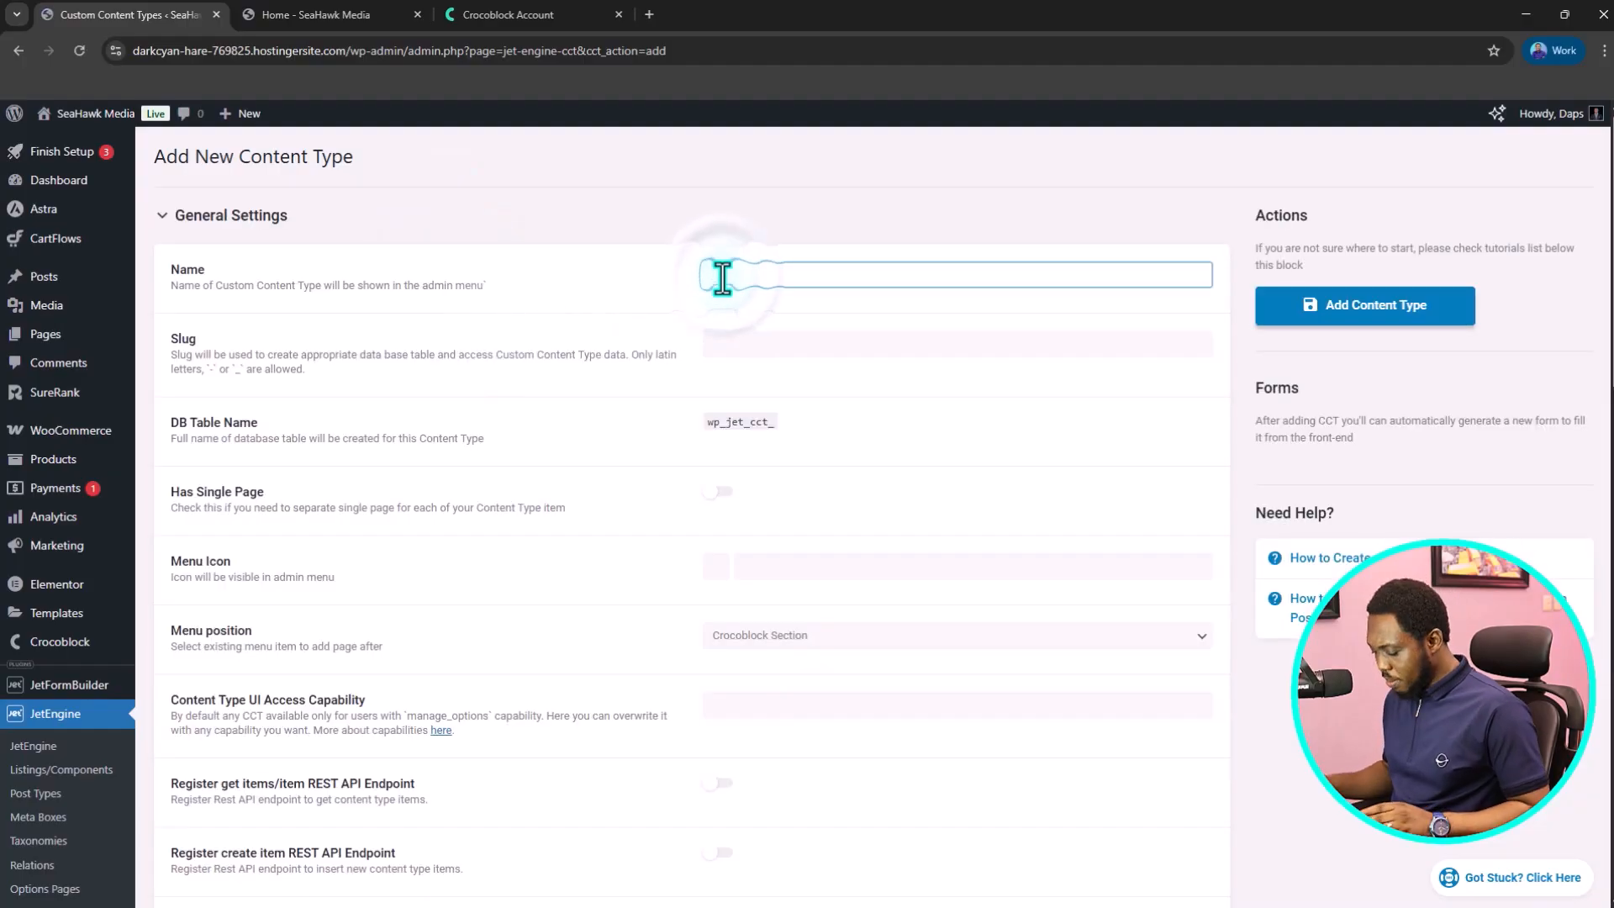
type("Notifi")
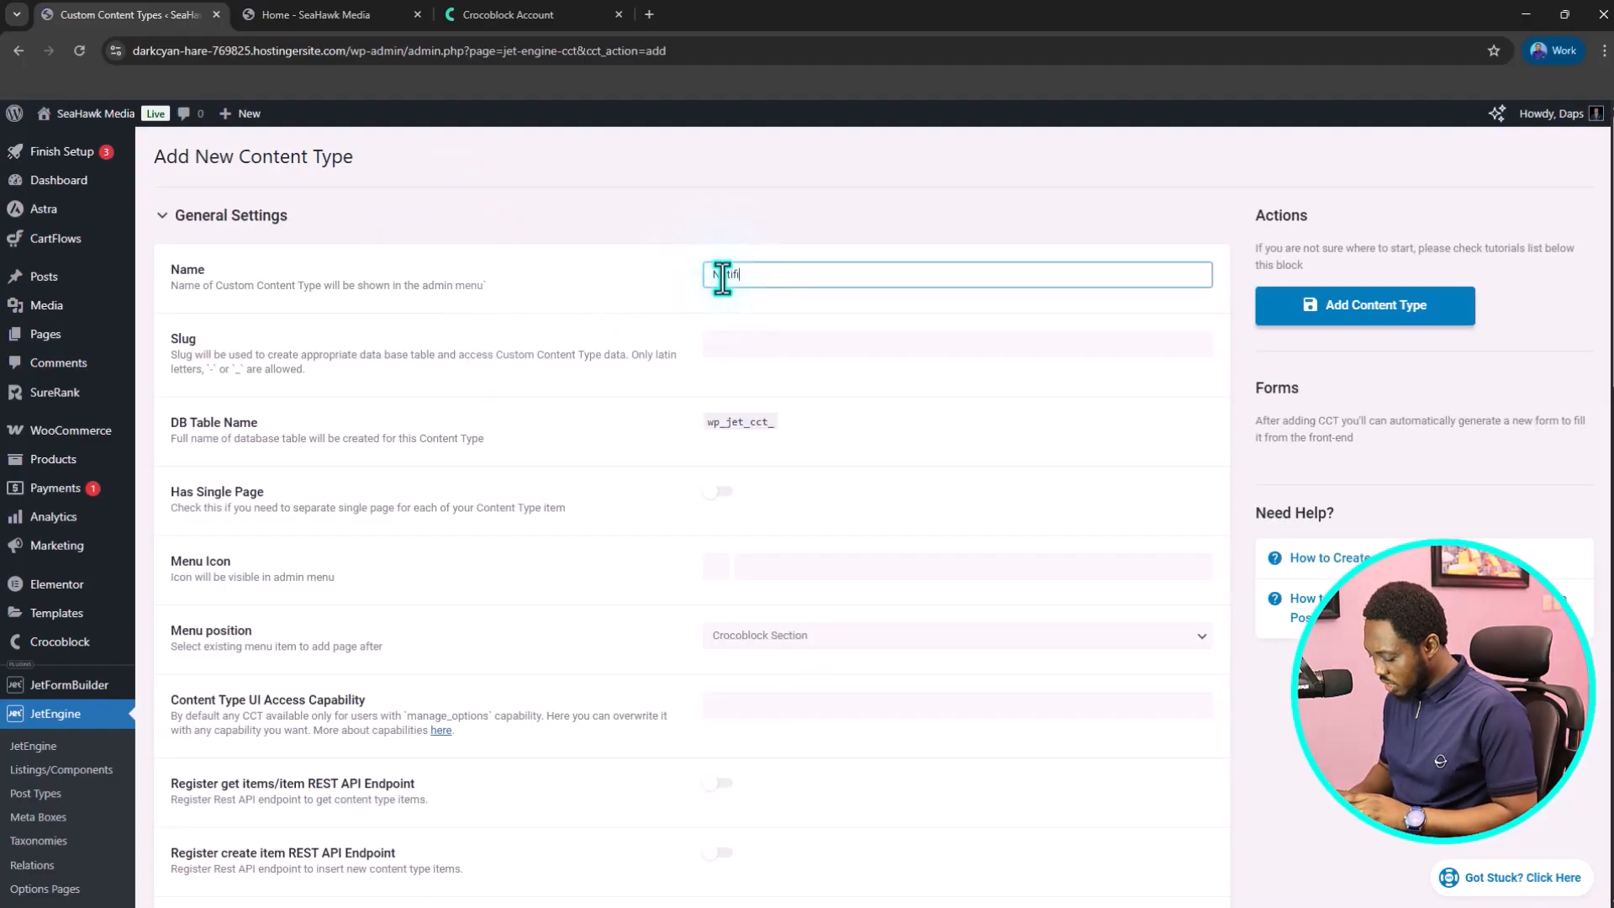
type("cation")
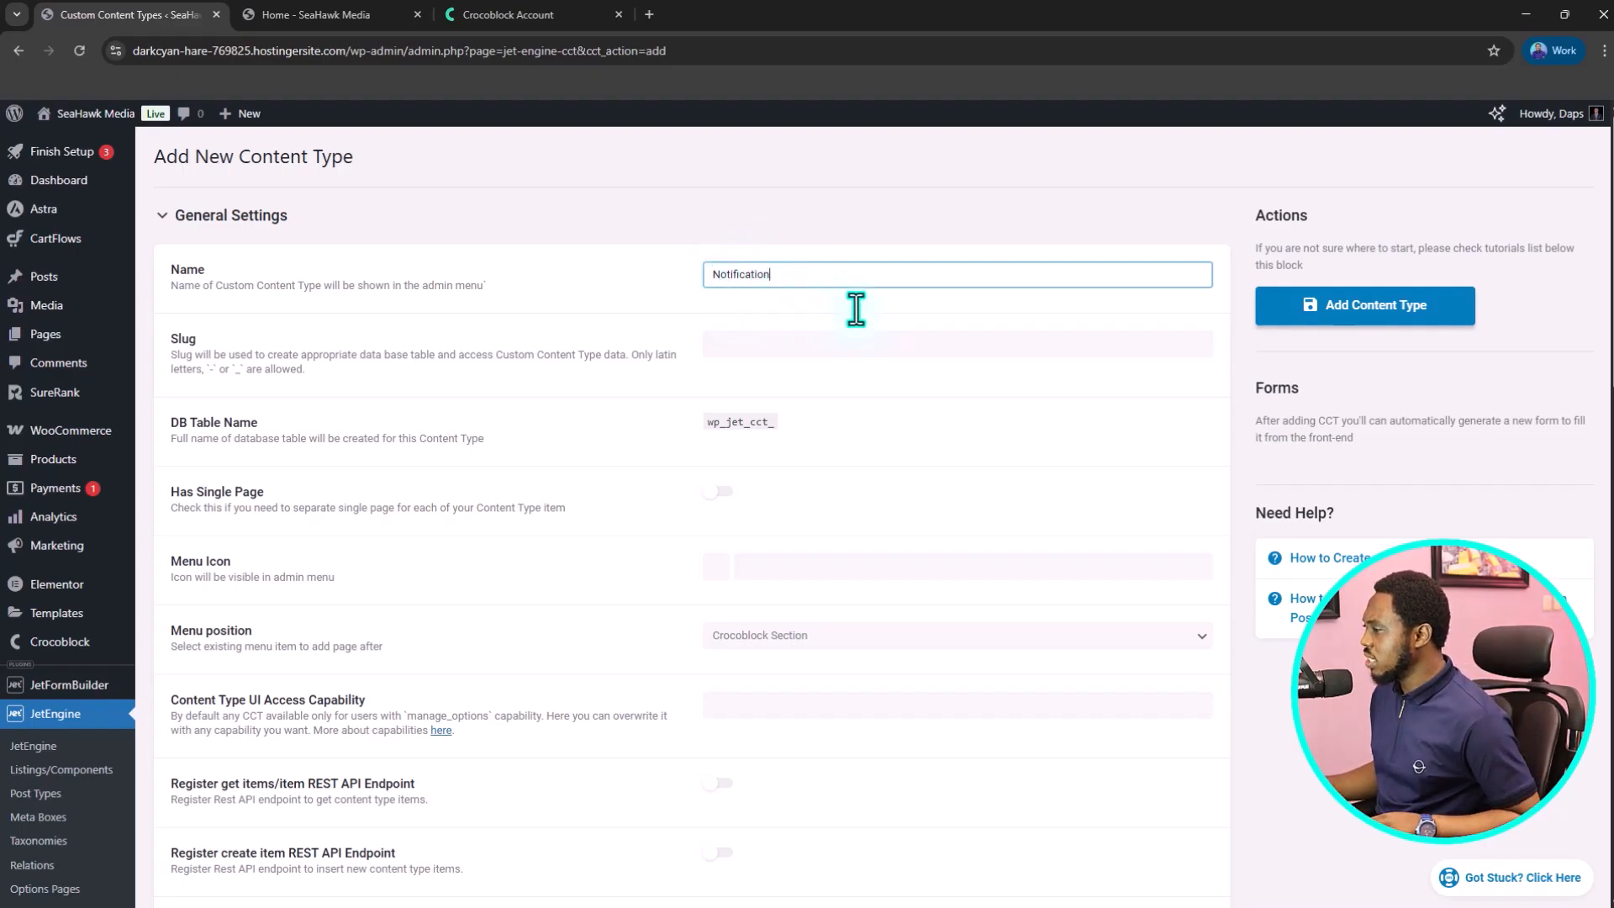
scroll(990, 340, "down", 1)
left_click(990, 339)
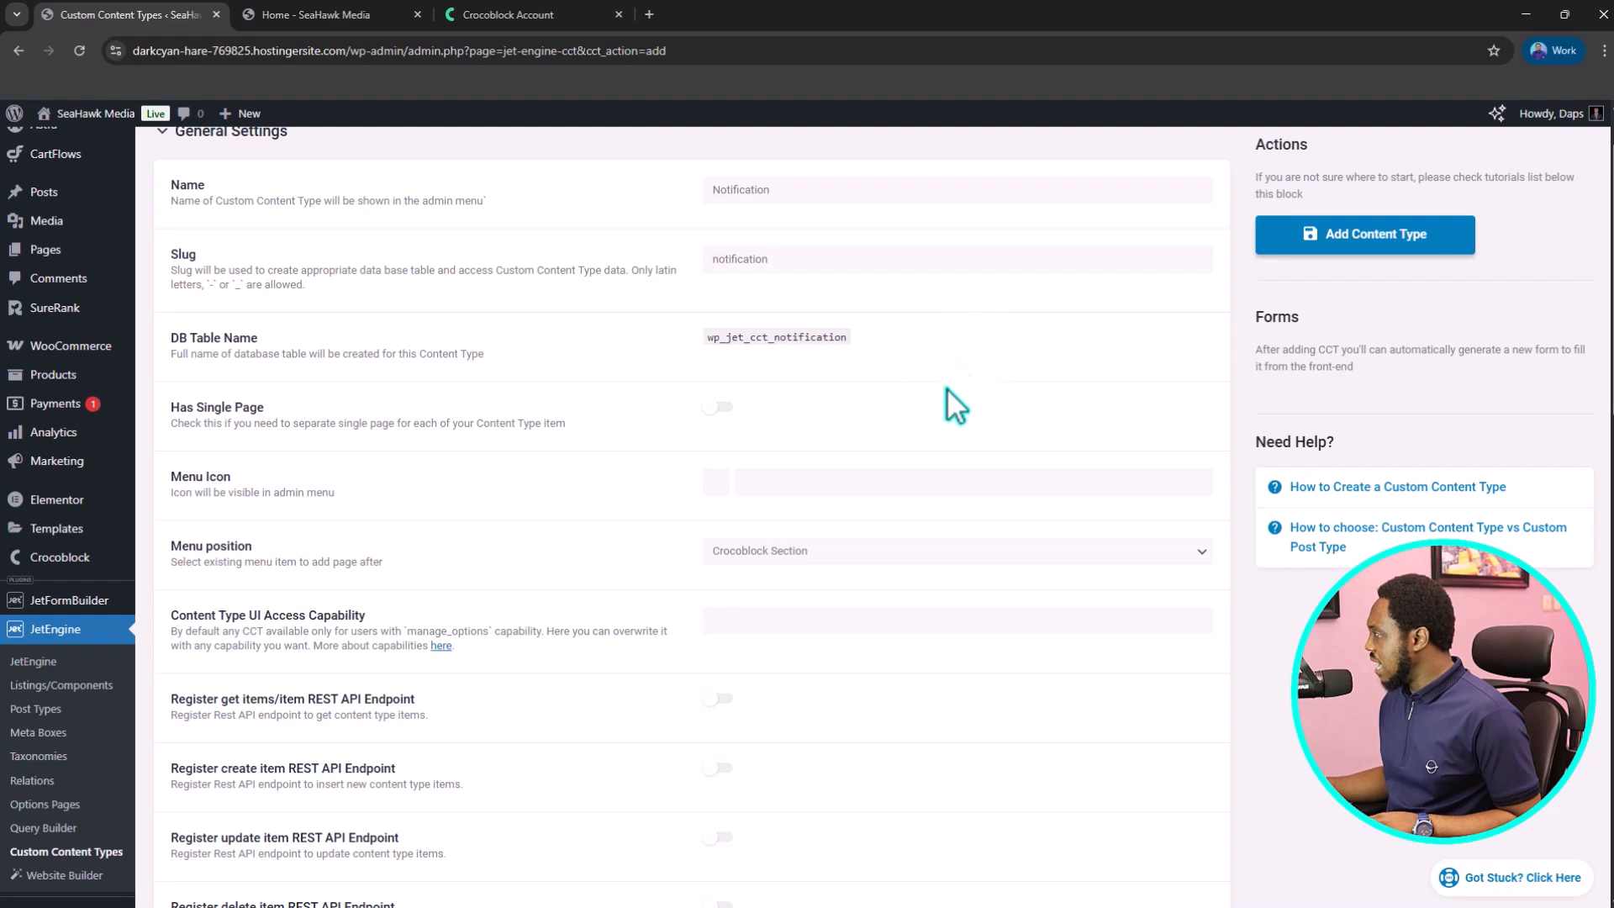
- Add a first field to the Notification content type with the label "Notification content"
scroll(921, 421, "down", 6)
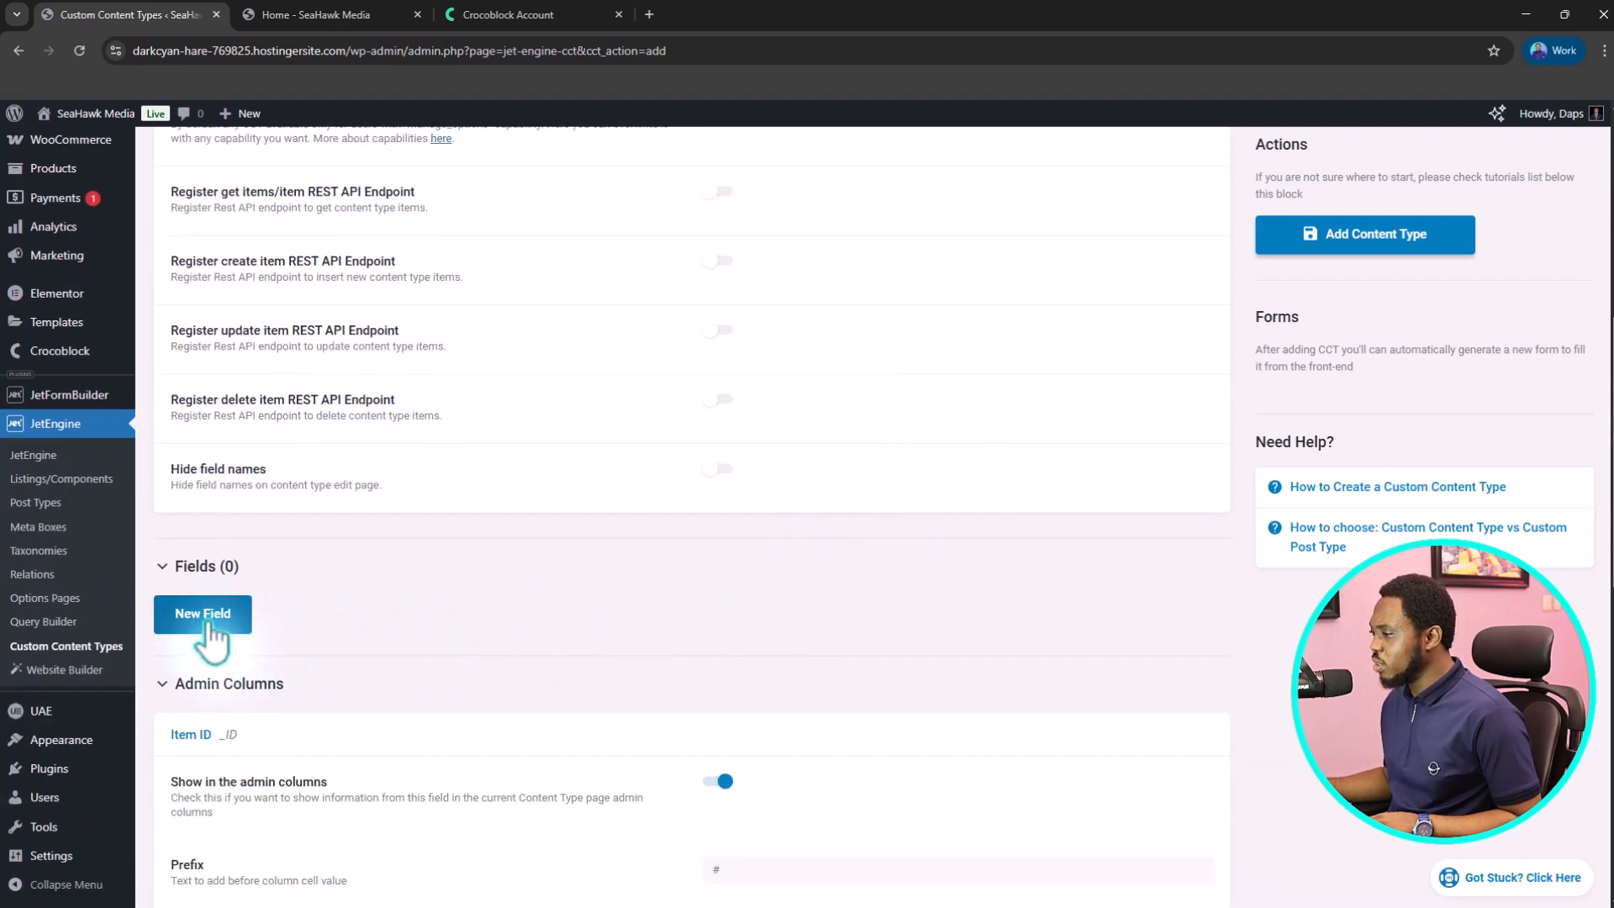
left_click(203, 614)
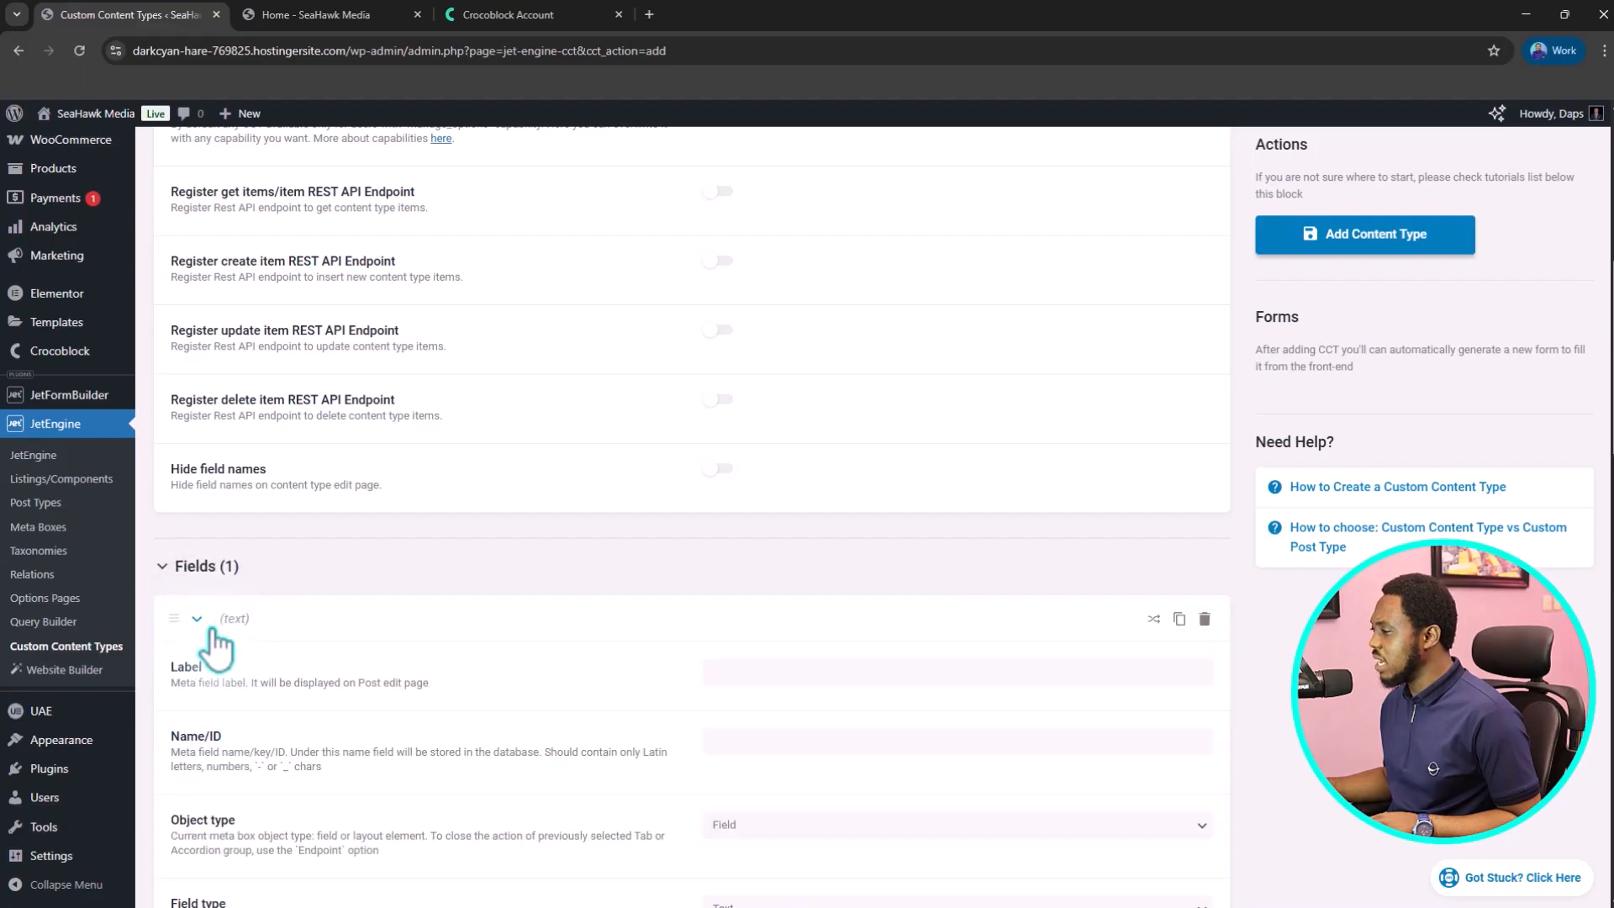
left_click(738, 677)
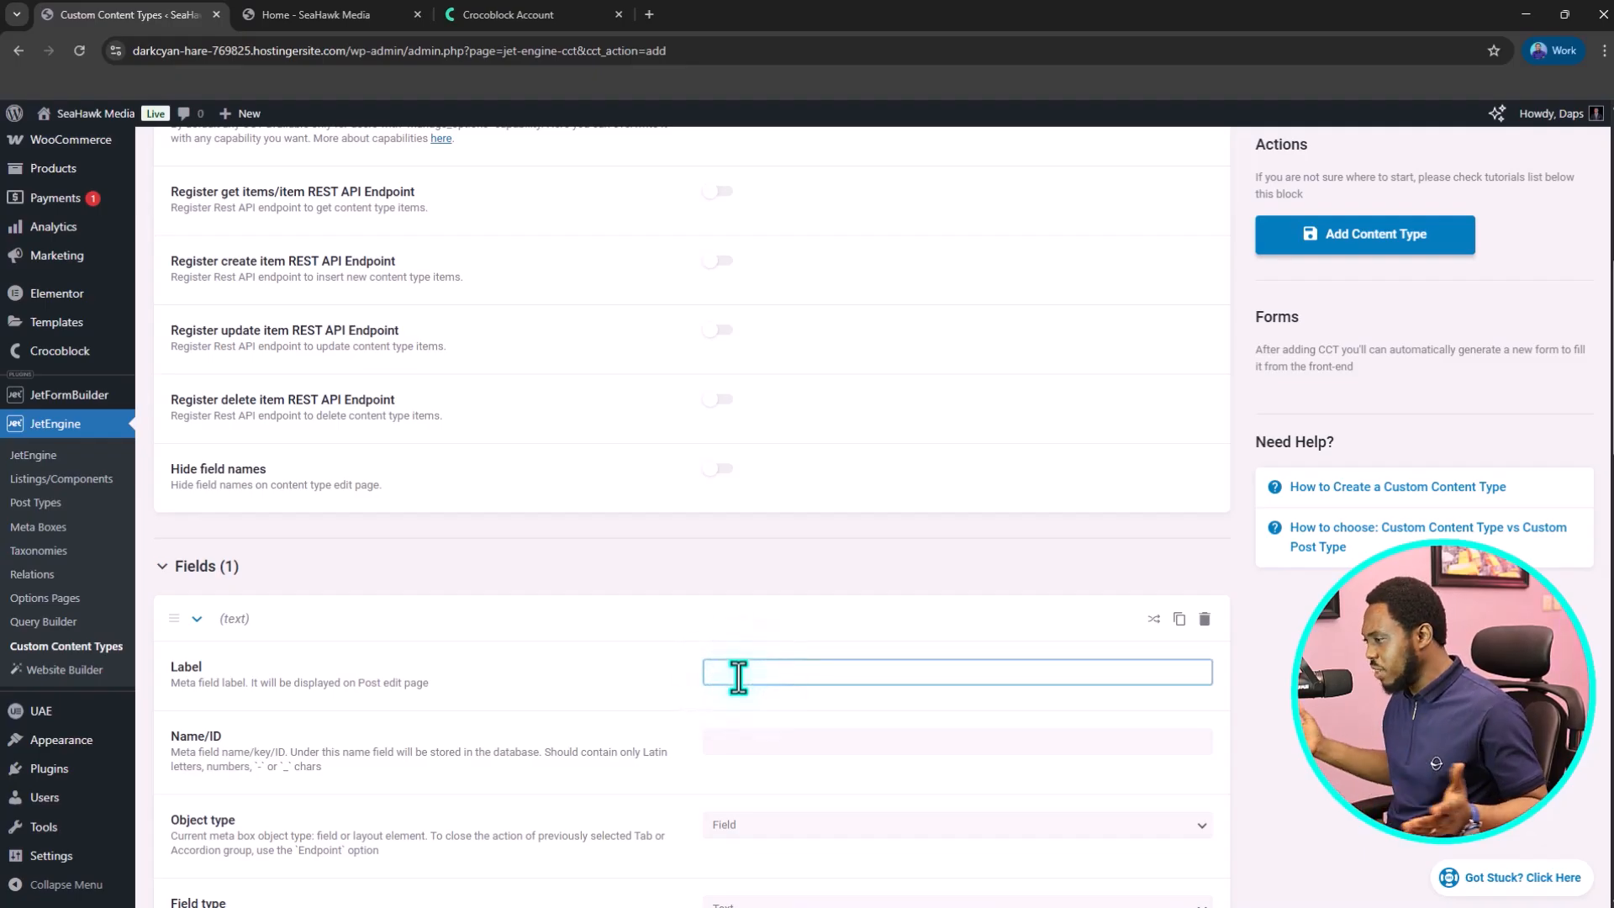
type("No")
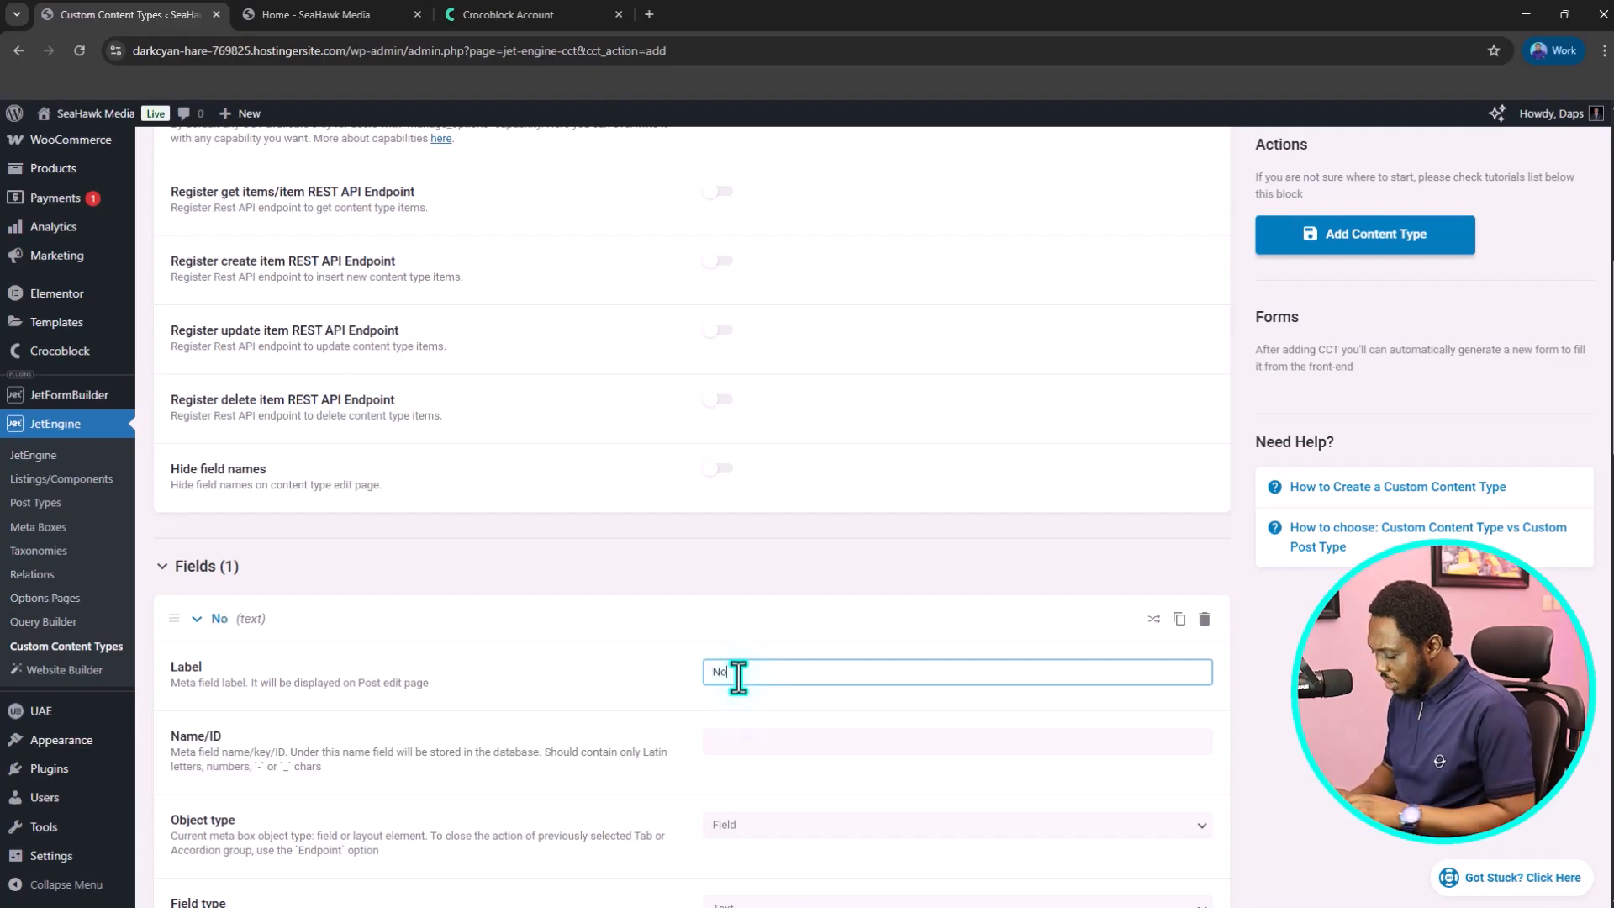
type("tification")
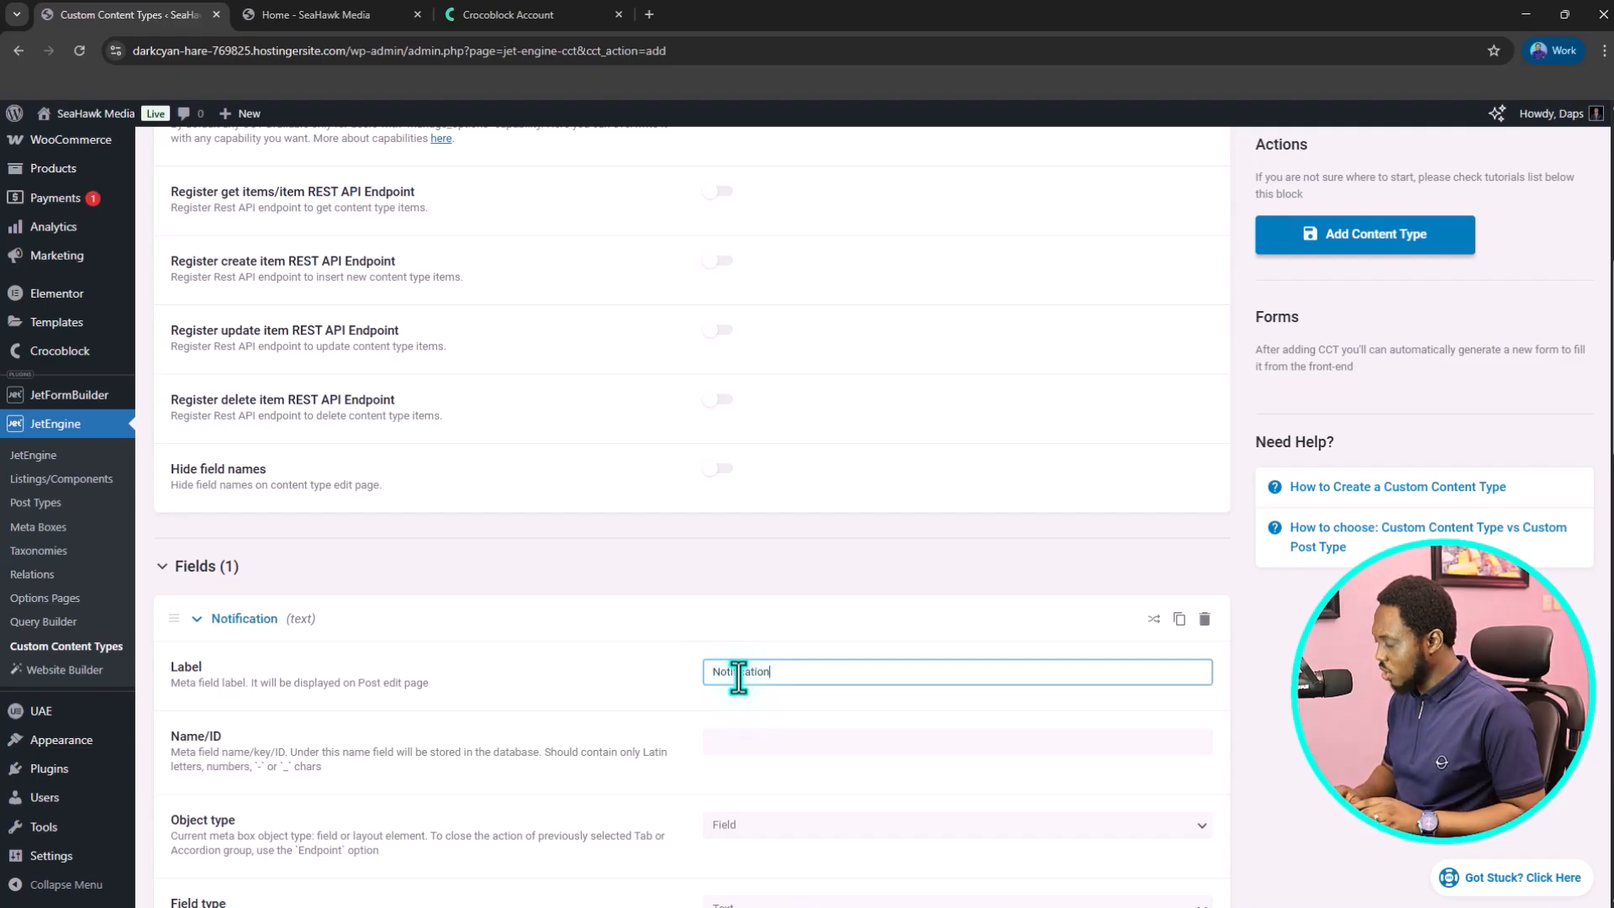
type(" content")
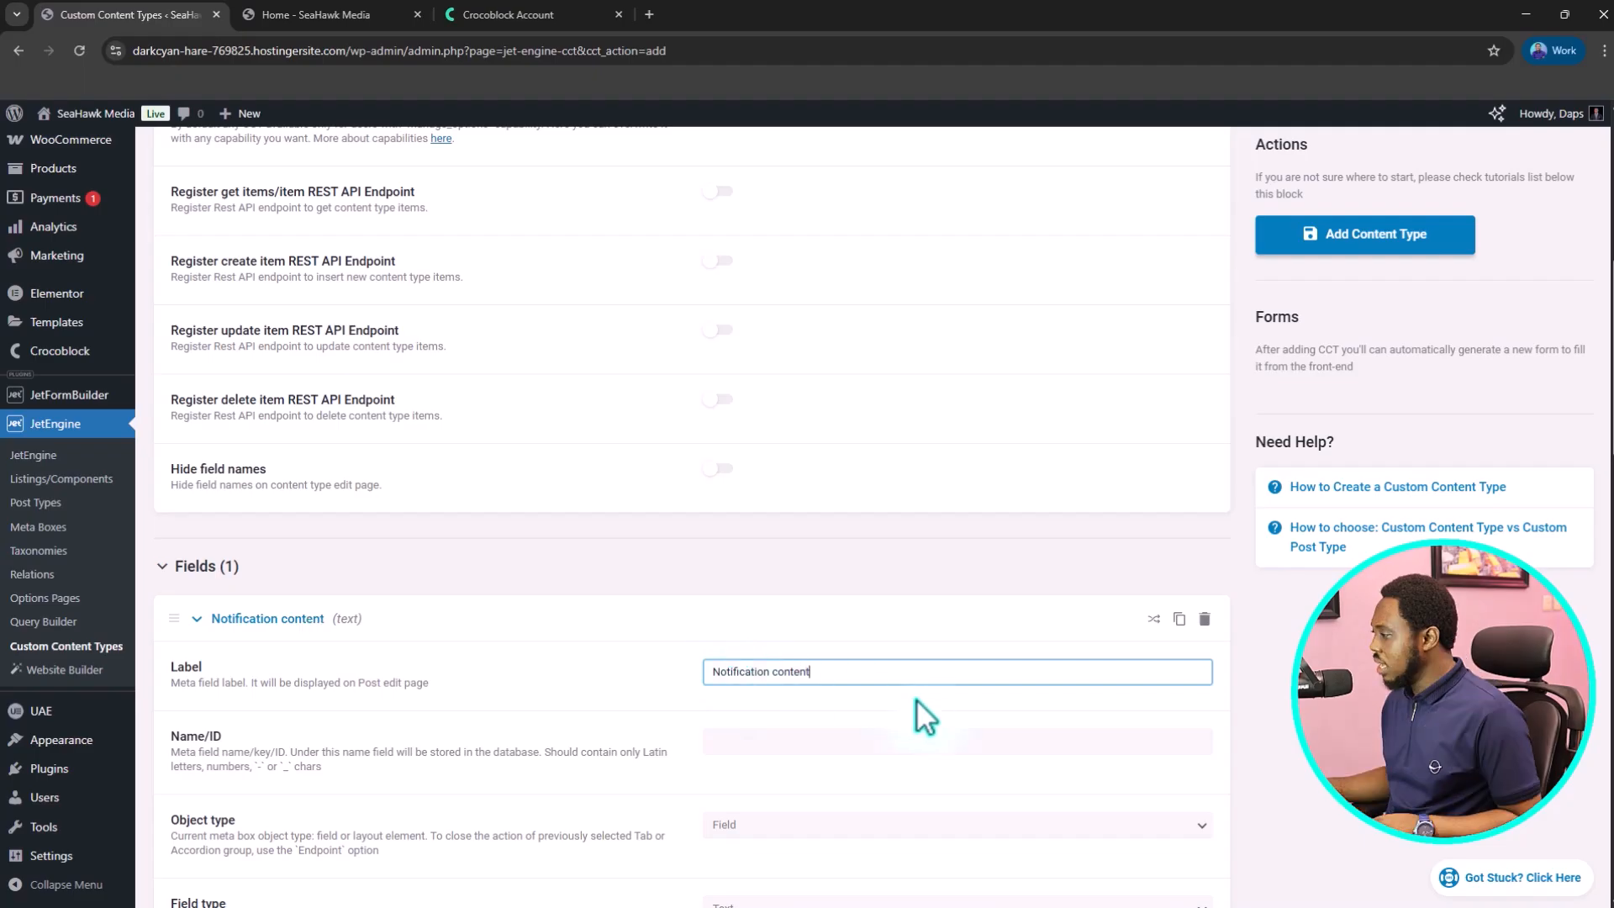
- Set the field type of the Notification content field to Textarea
scroll(932, 671, "down", 2)
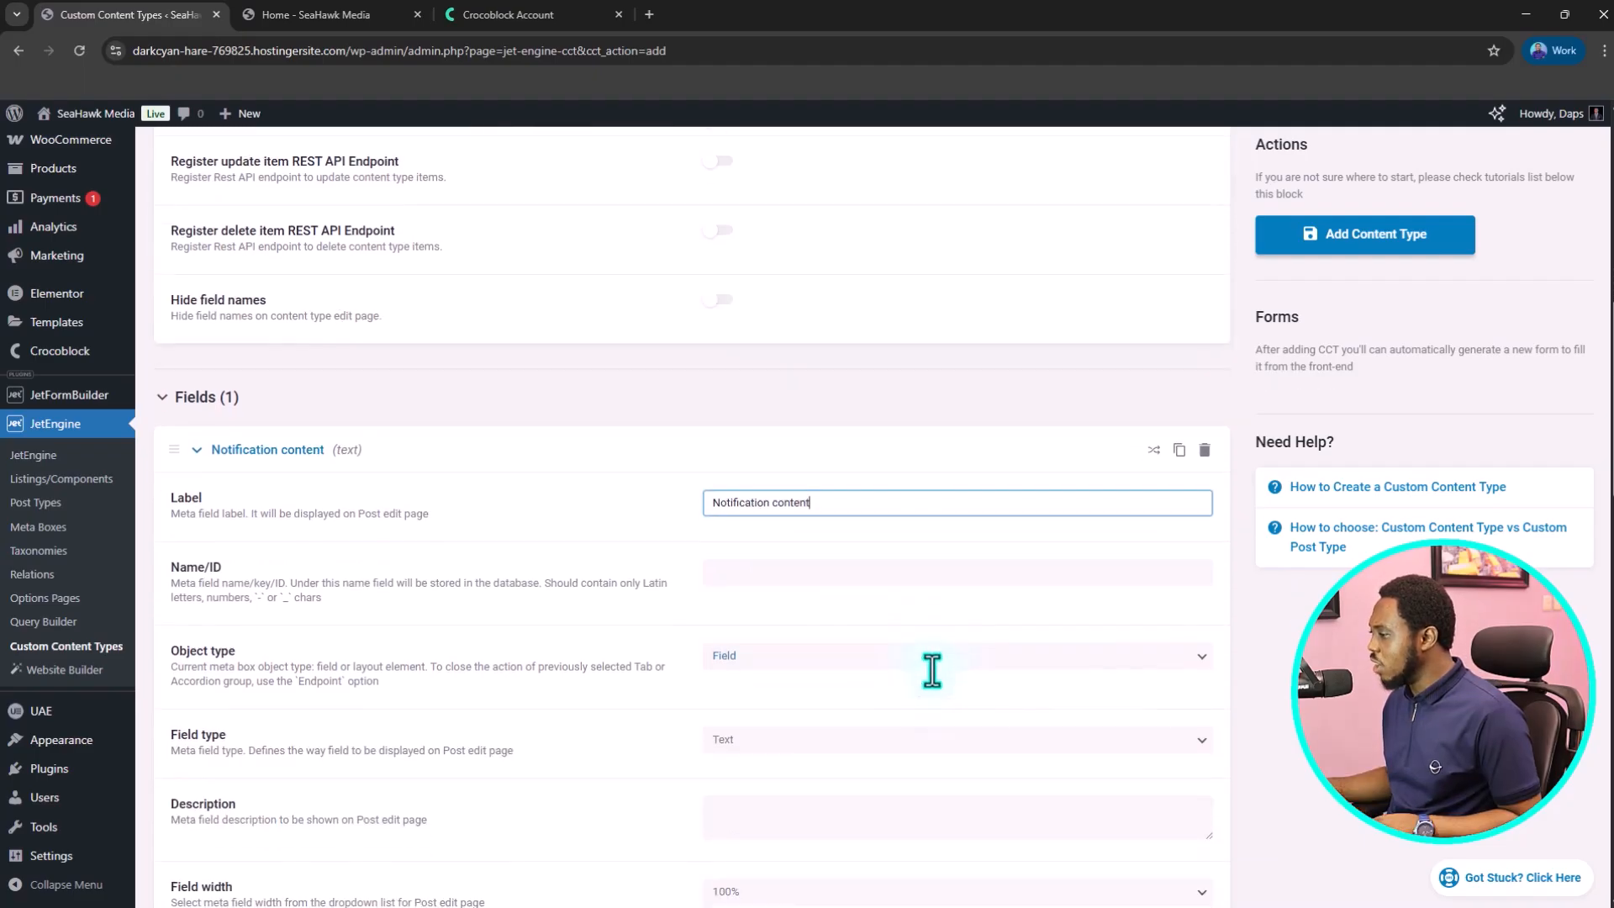
scroll(882, 687, "down", 1)
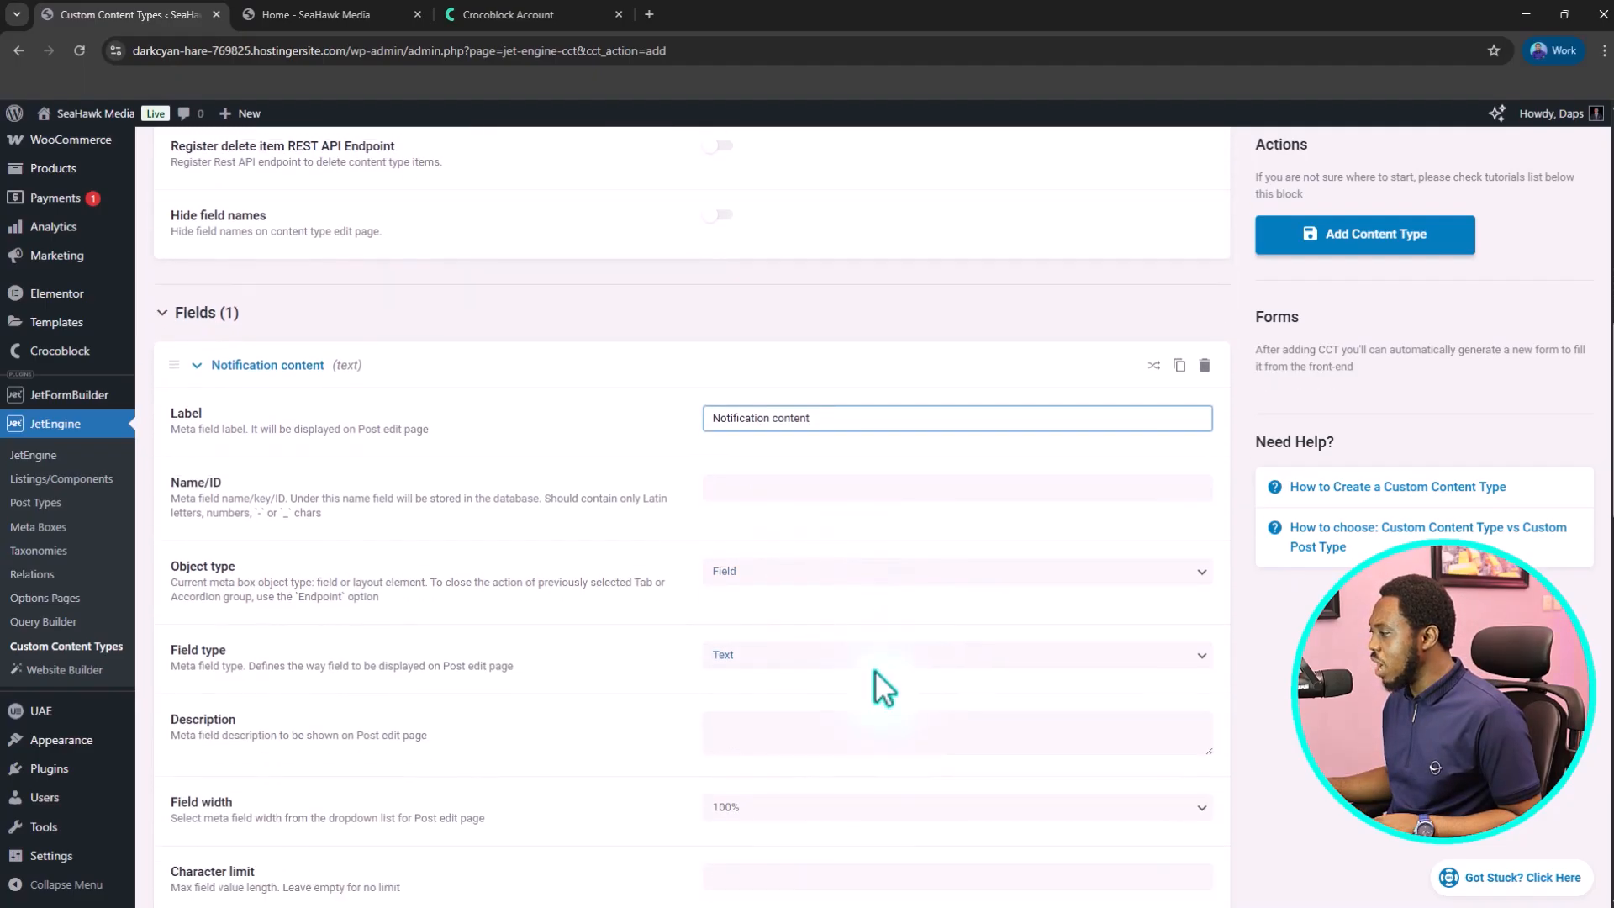
left_click(803, 663)
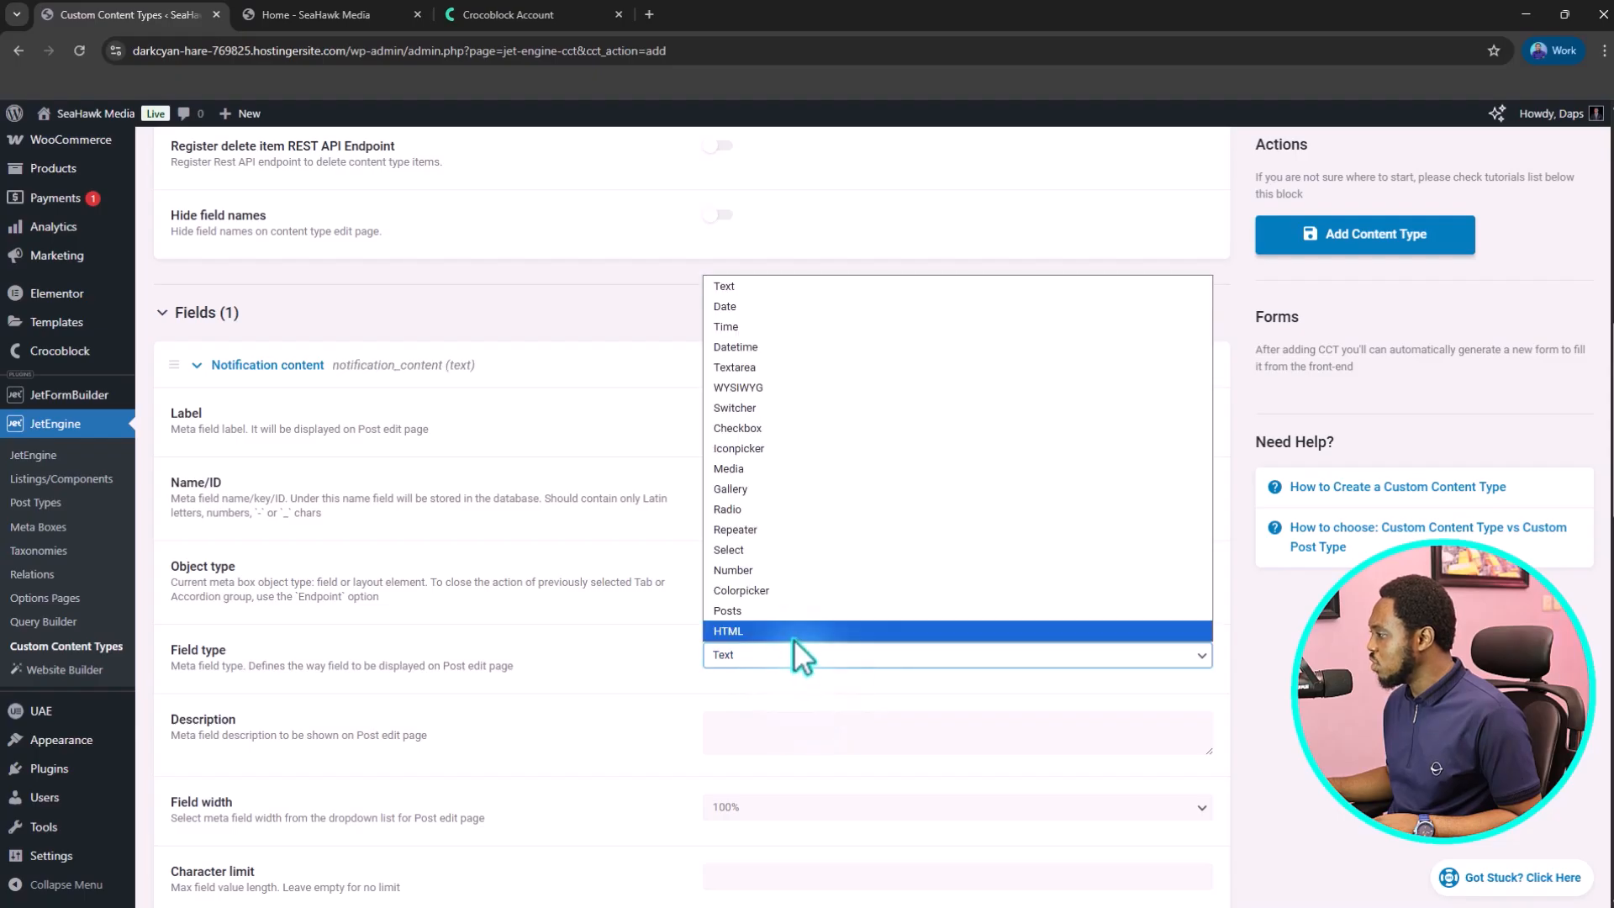
left_click(796, 367)
- Add a second field to the content type with the label "Notification expiry date"
scroll(890, 563, "down", 7)
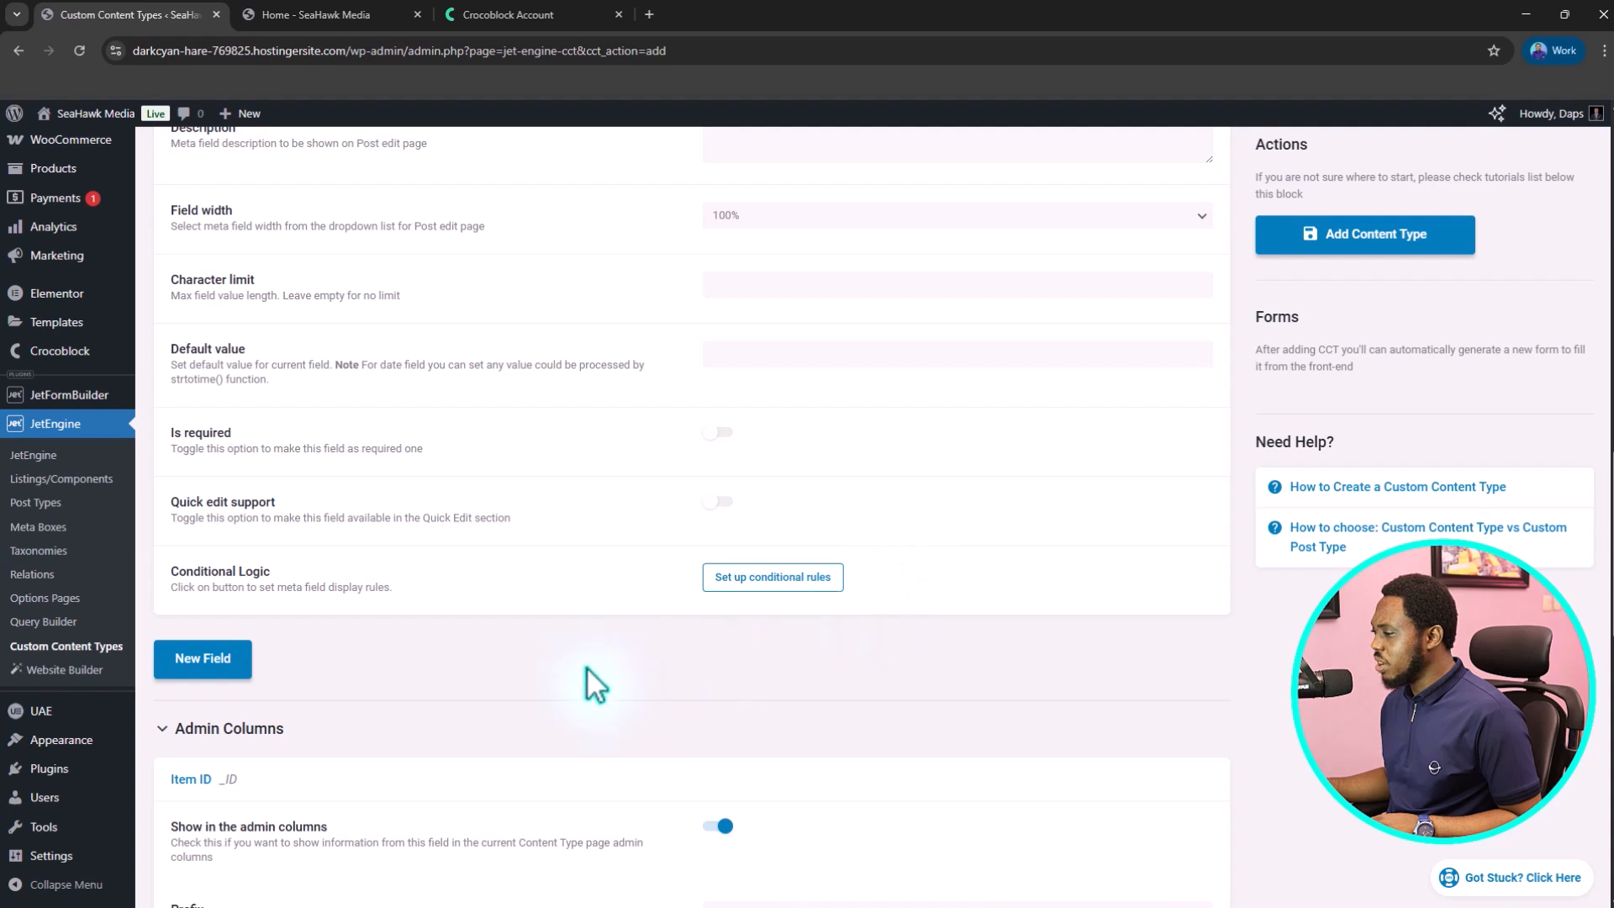
left_click(205, 660)
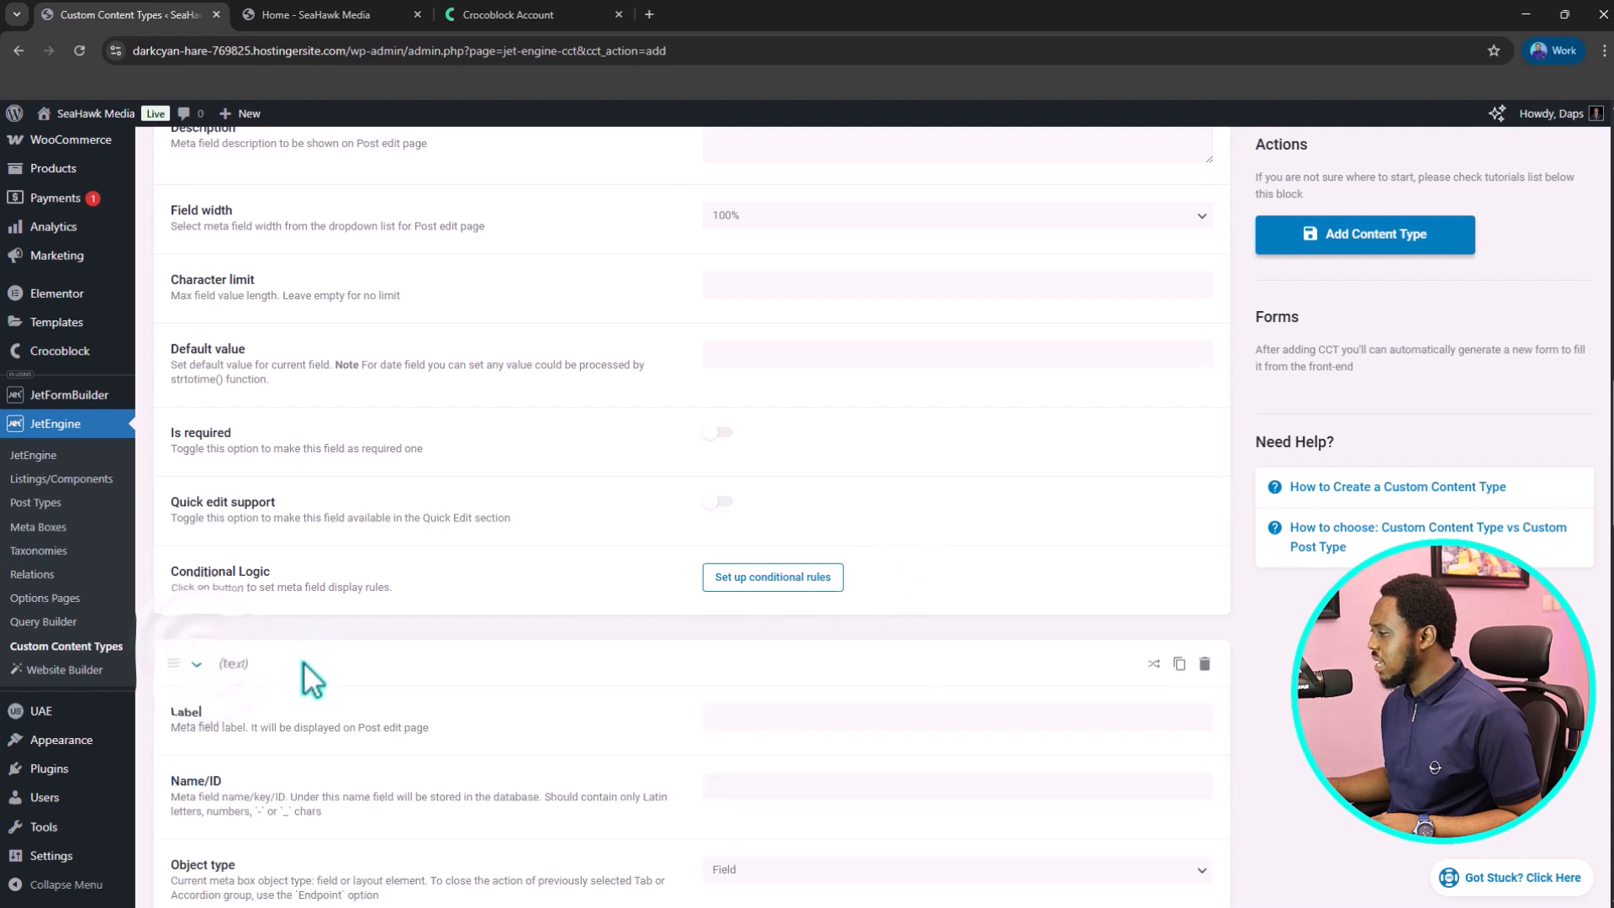
scroll(688, 557, "down", 2)
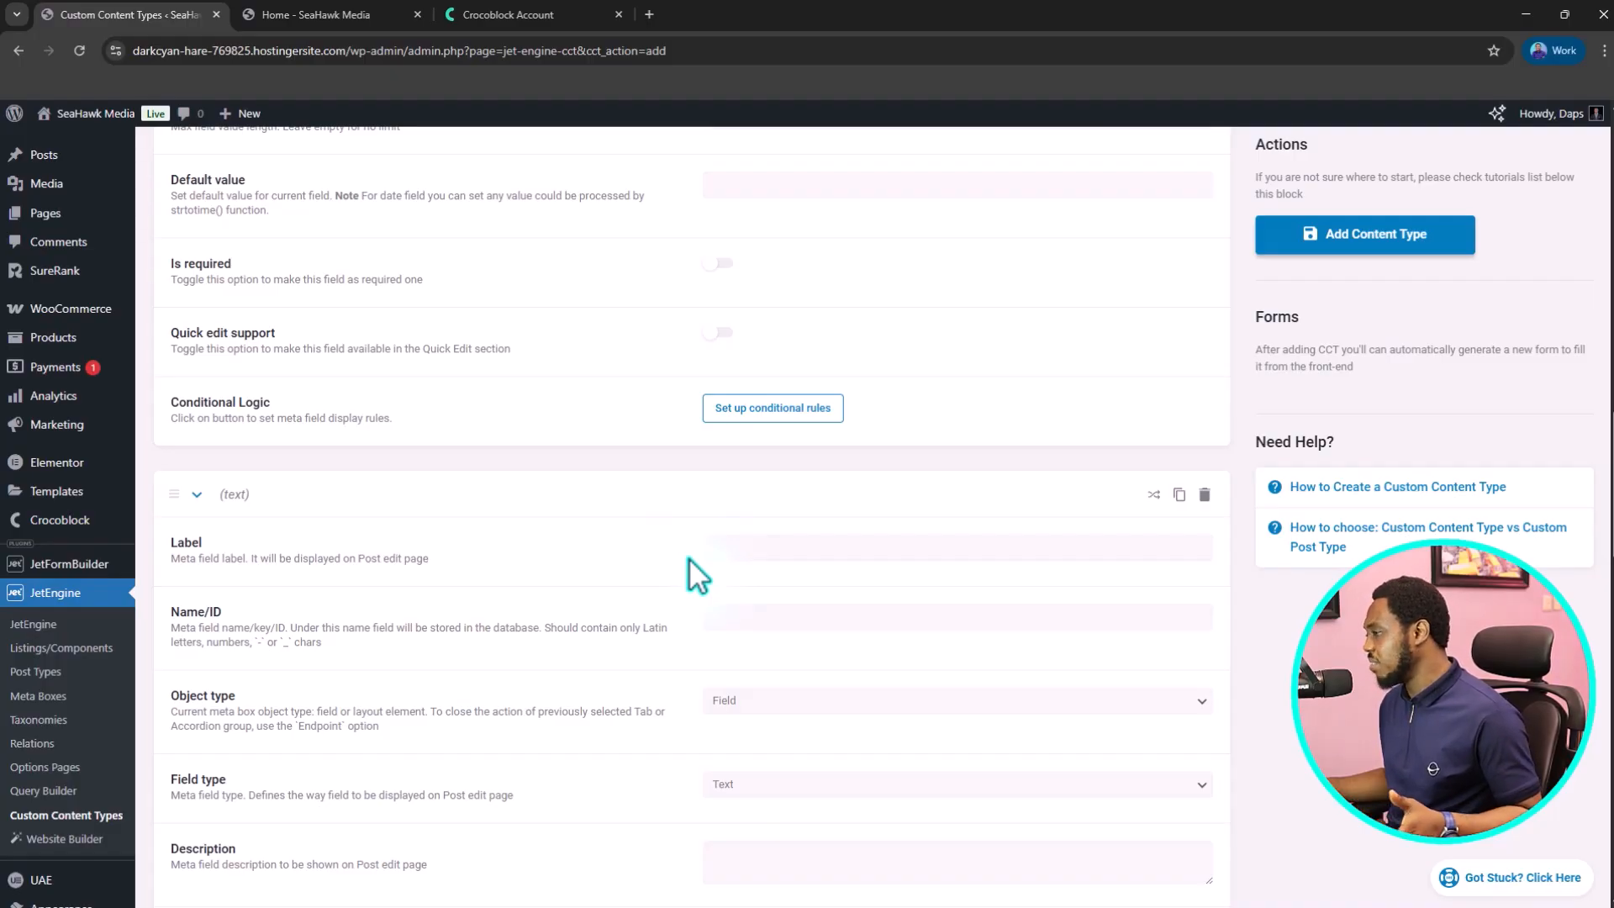
left_click(721, 546)
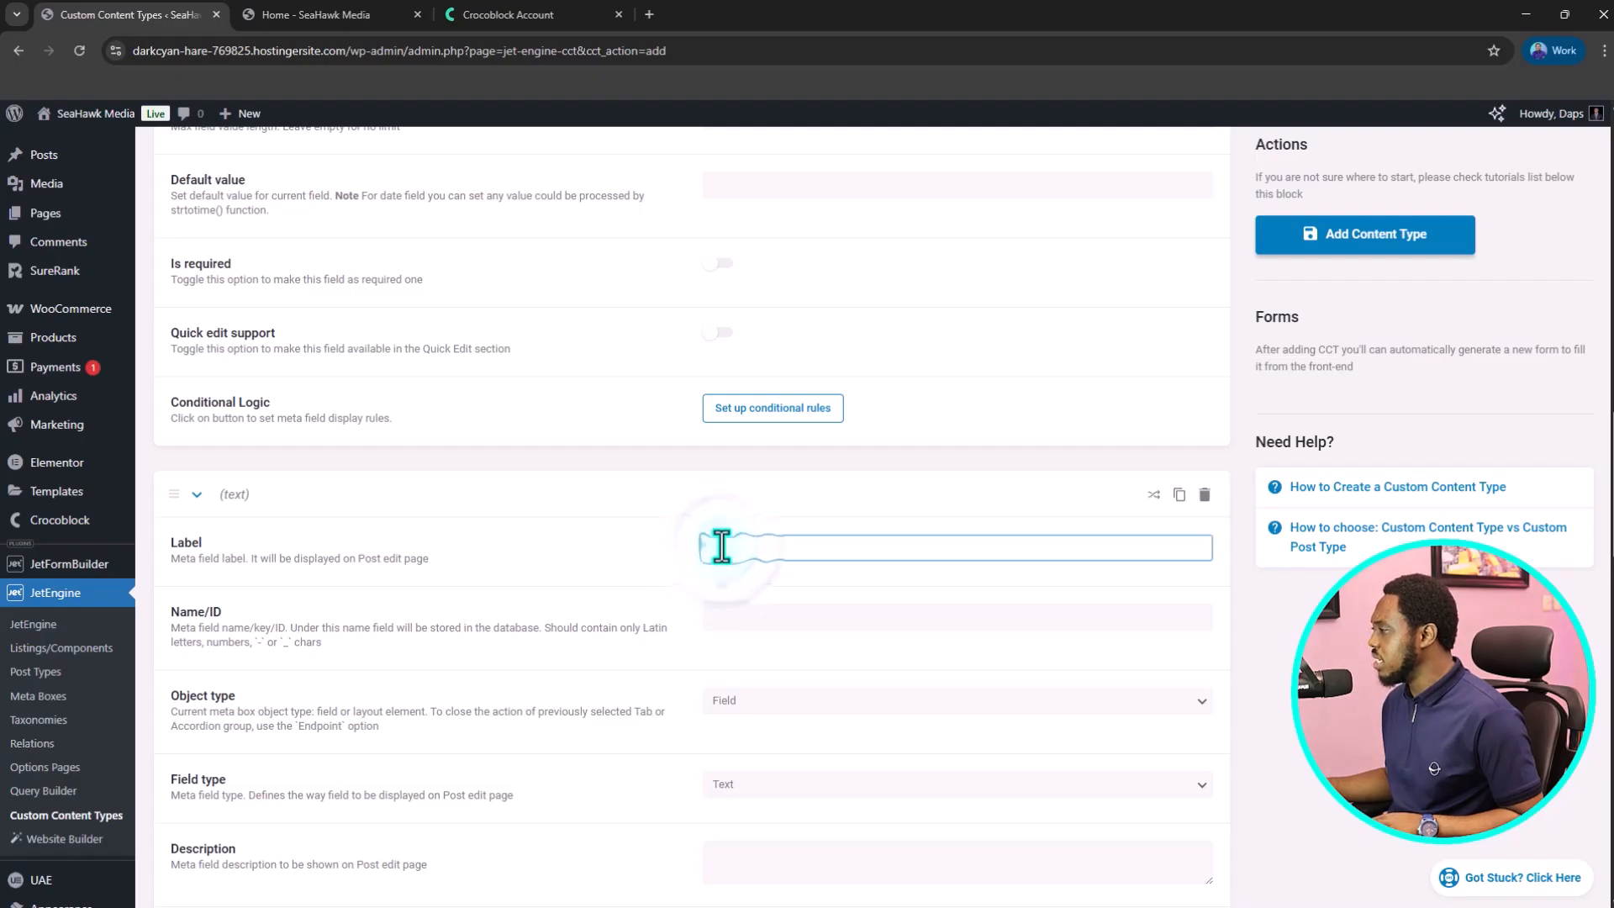
type("Notif")
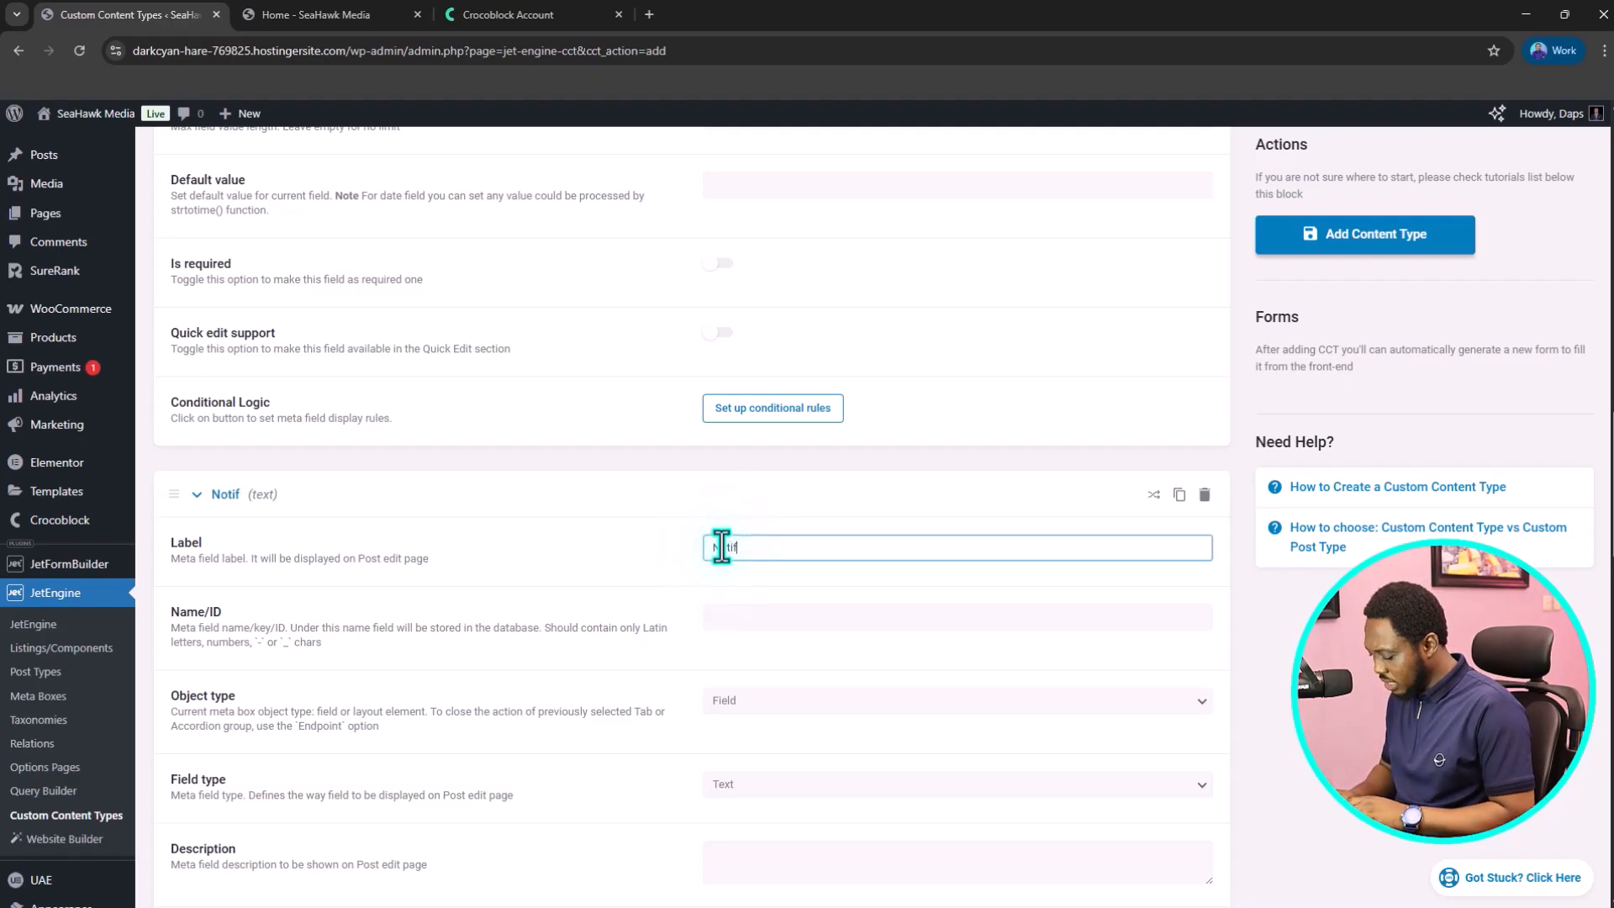
type("ication expi")
type("ry date")
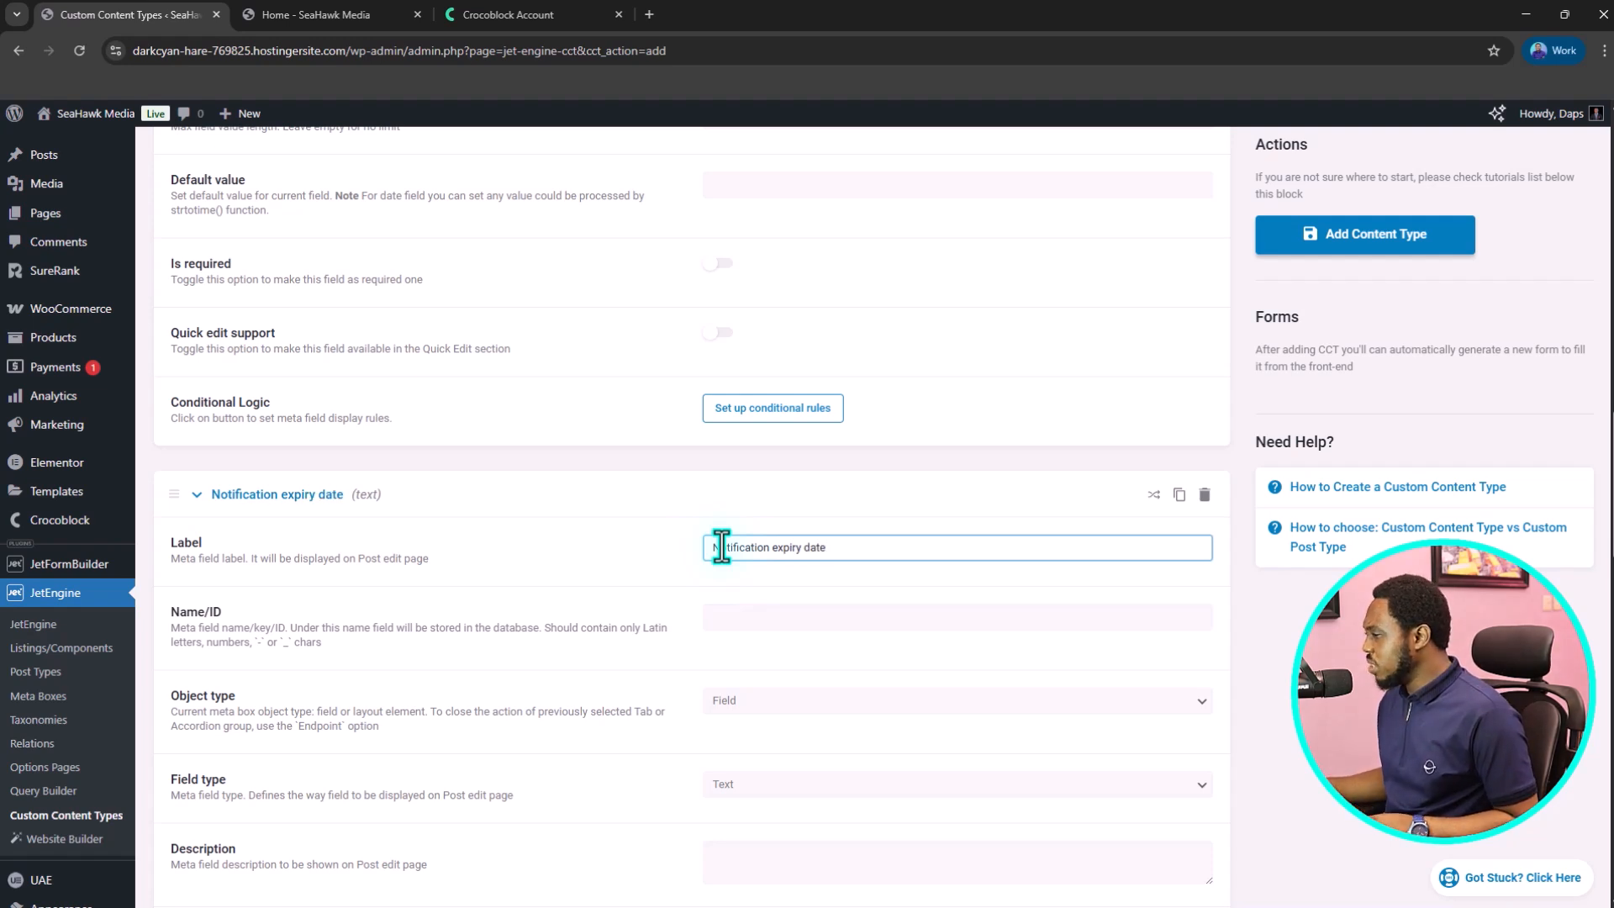
- Set the field type of the Notification expiry date field to Datetime
scroll(824, 571, "down", 1)
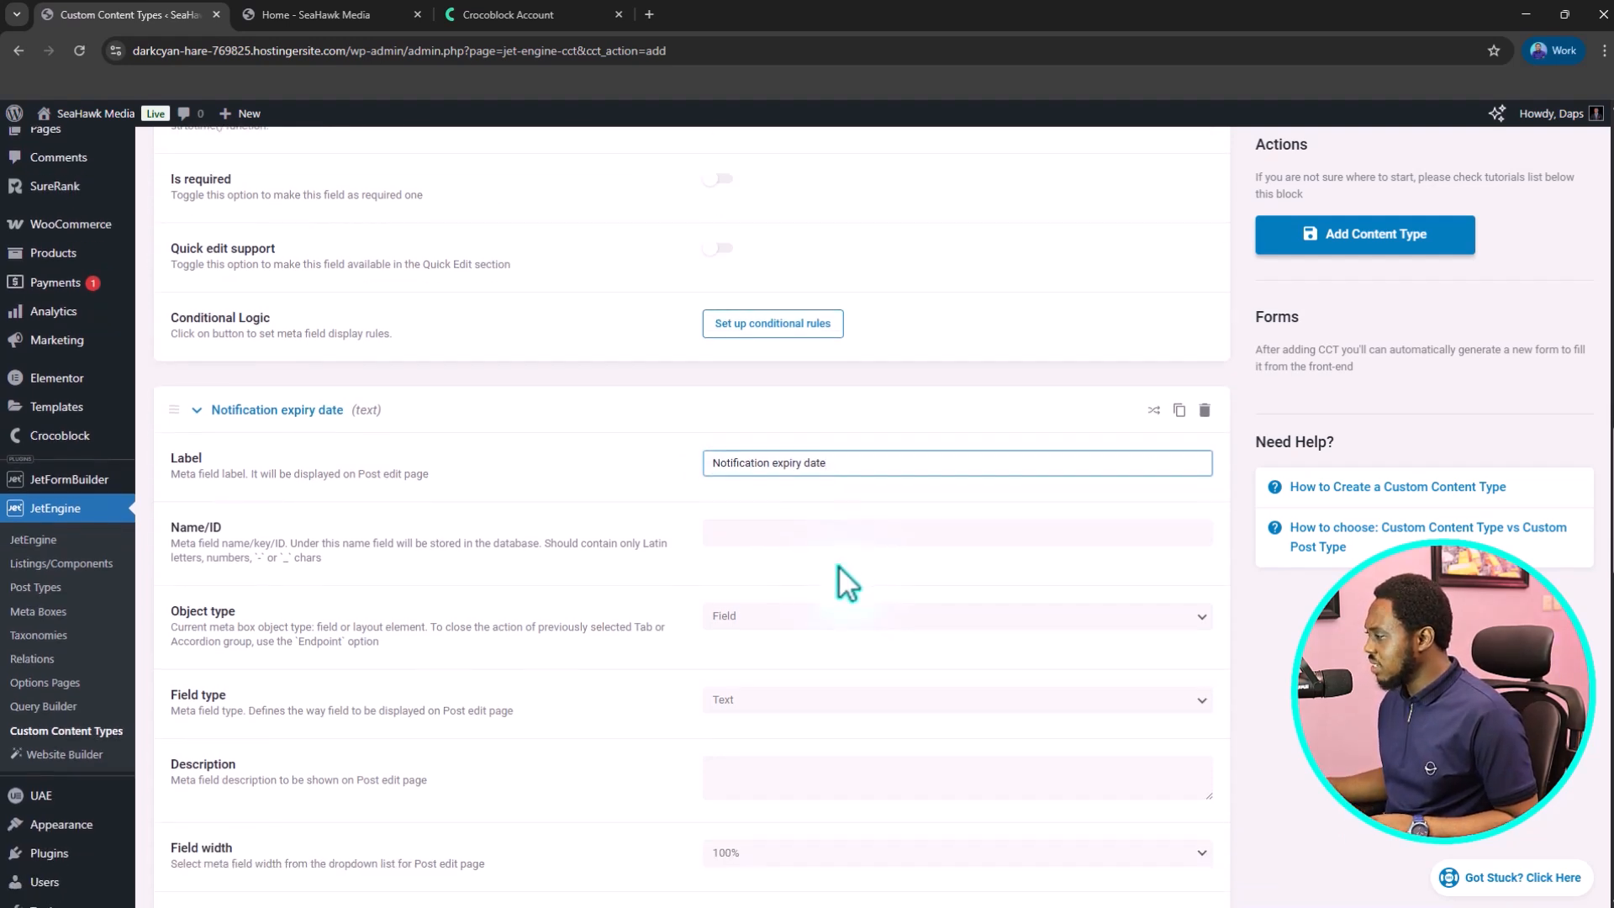
scroll(839, 565, "down", 1)
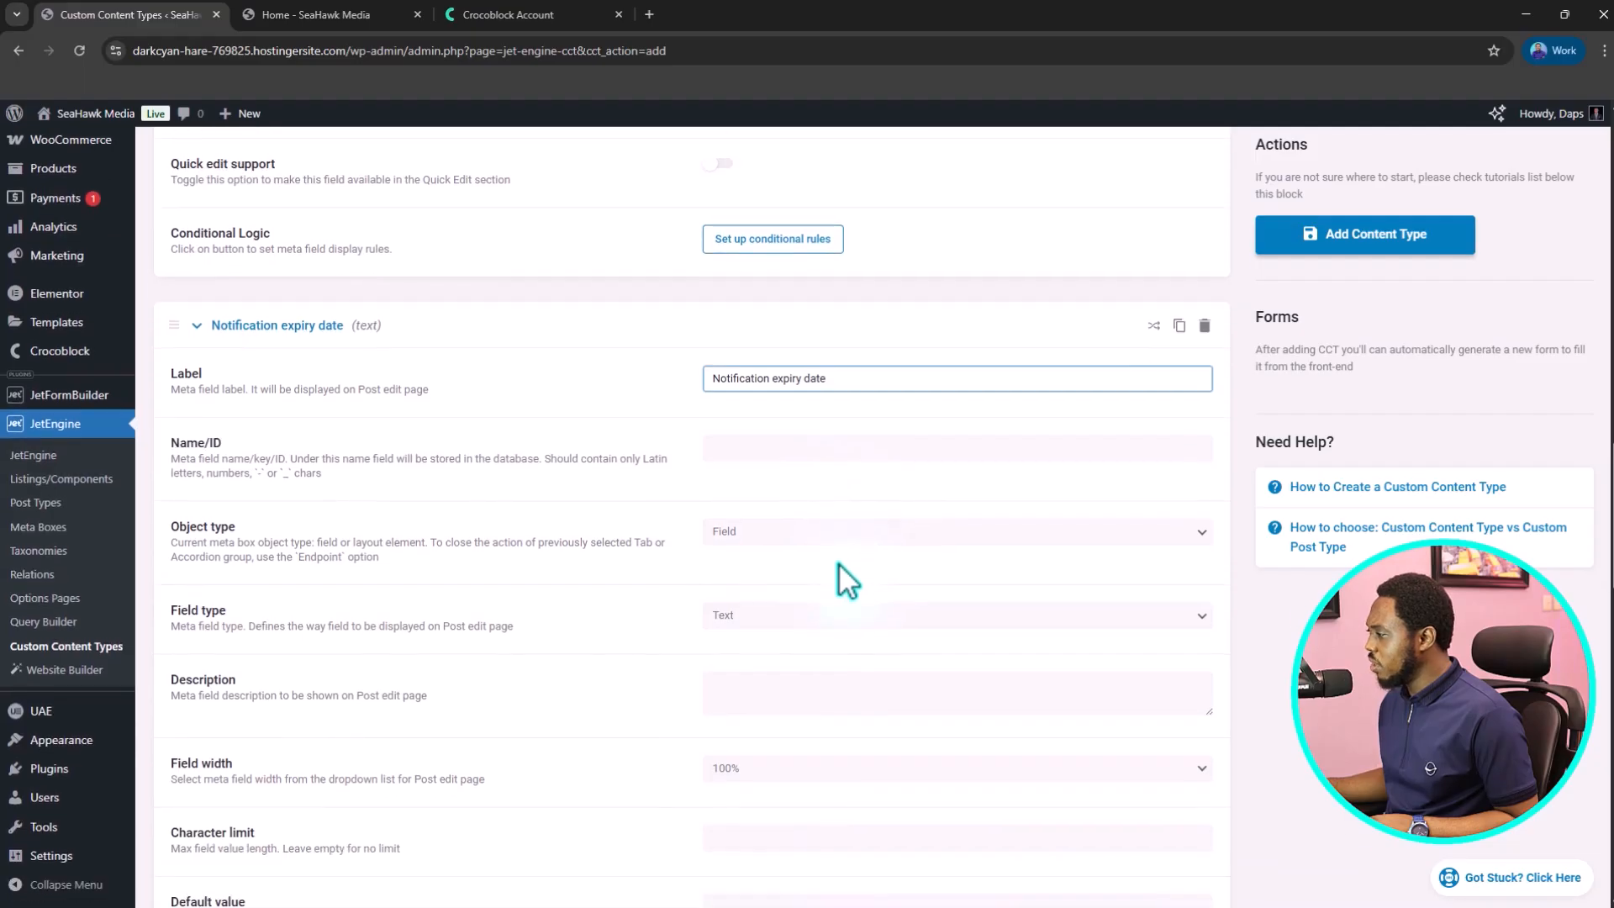
scroll(839, 562, "down", 1)
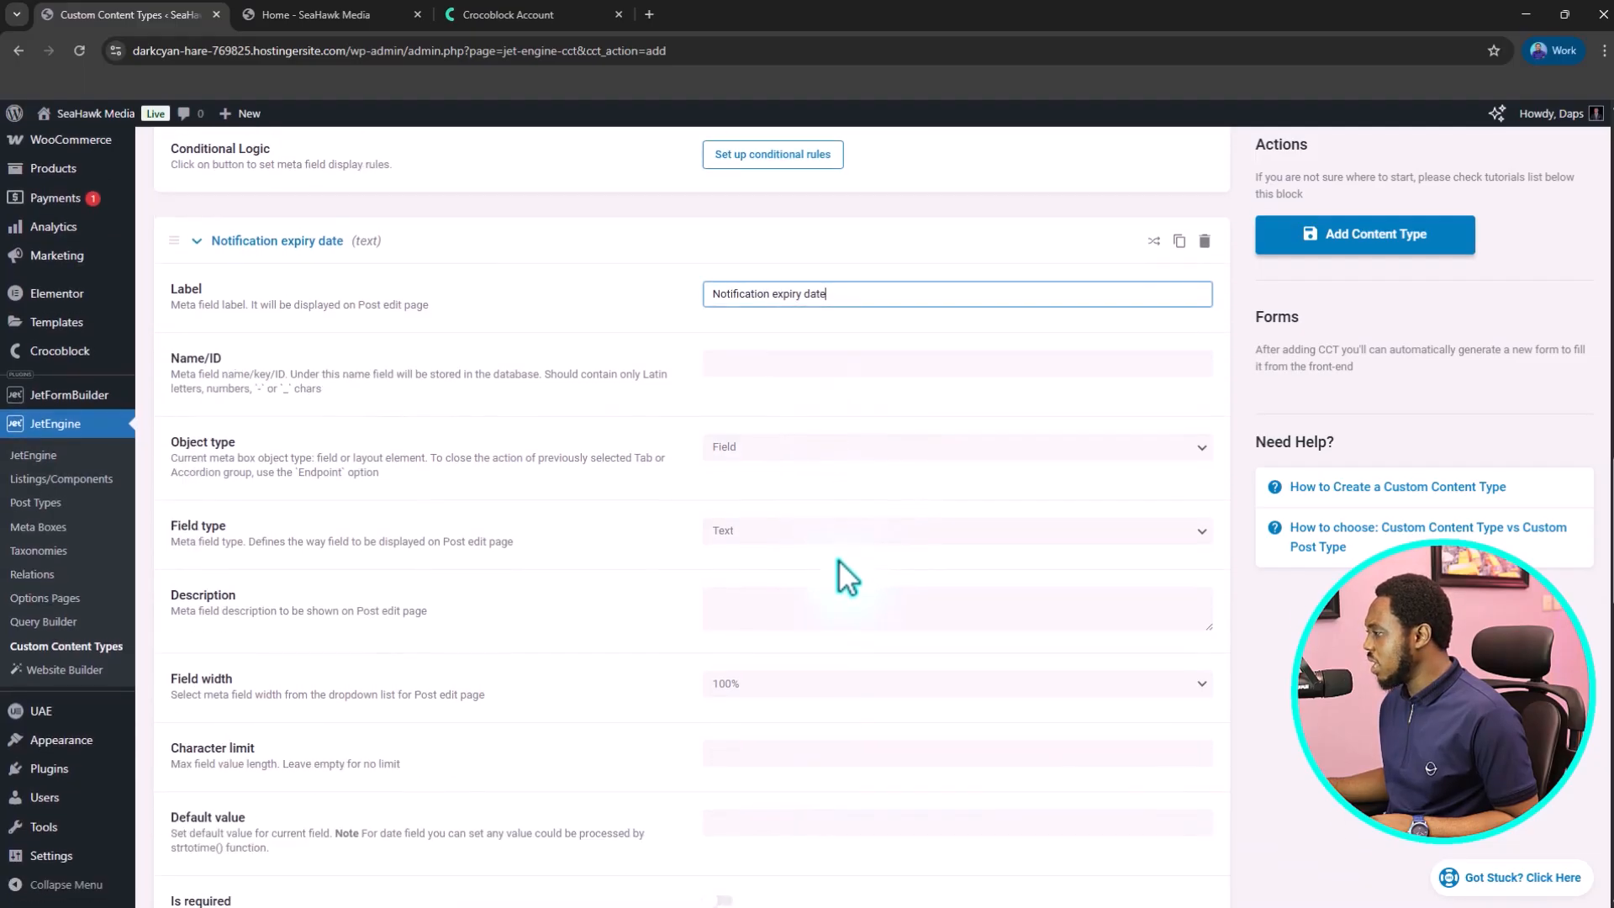
left_click(830, 538)
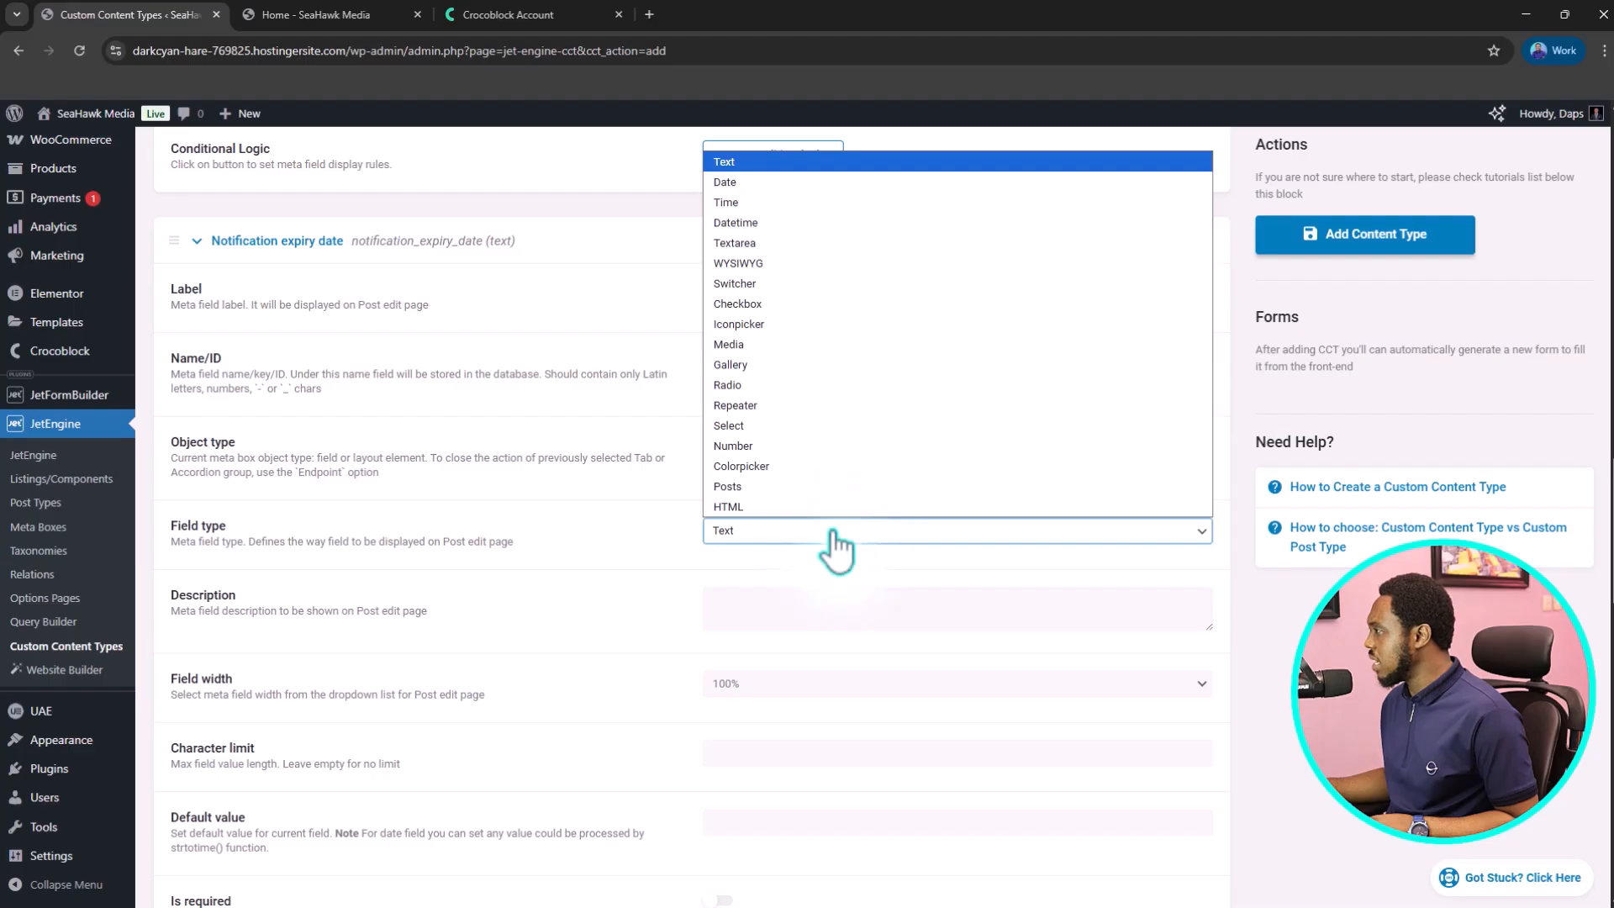
left_click(753, 222)
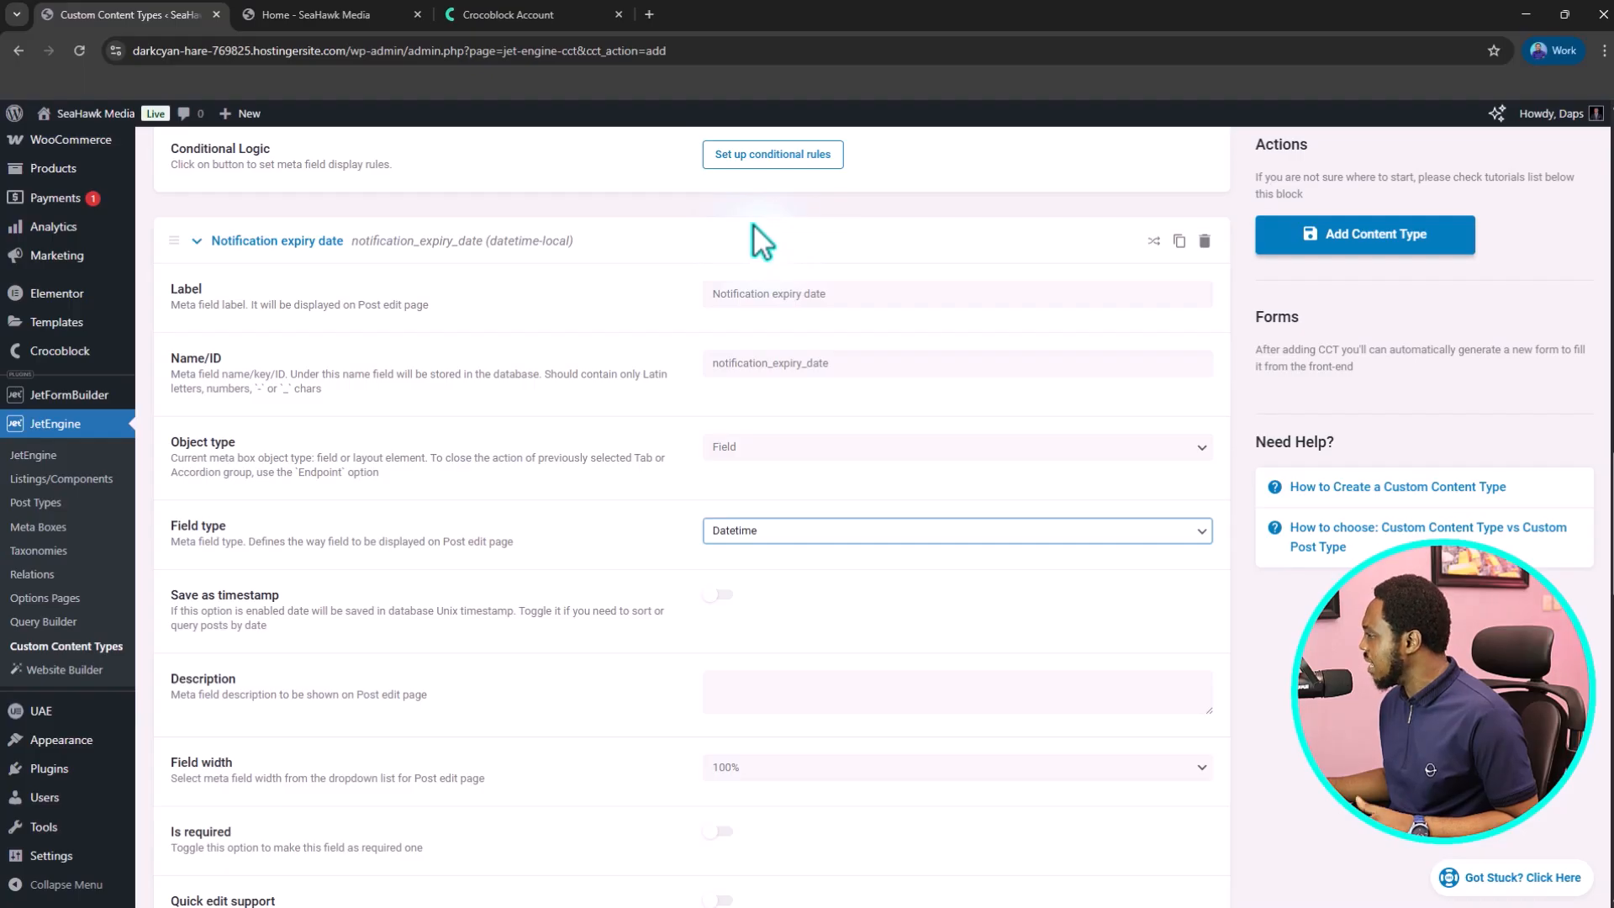
- Enable saving the Notification expiry date field as a timestamp and add the Notification content type
scroll(798, 429, "down", 1)
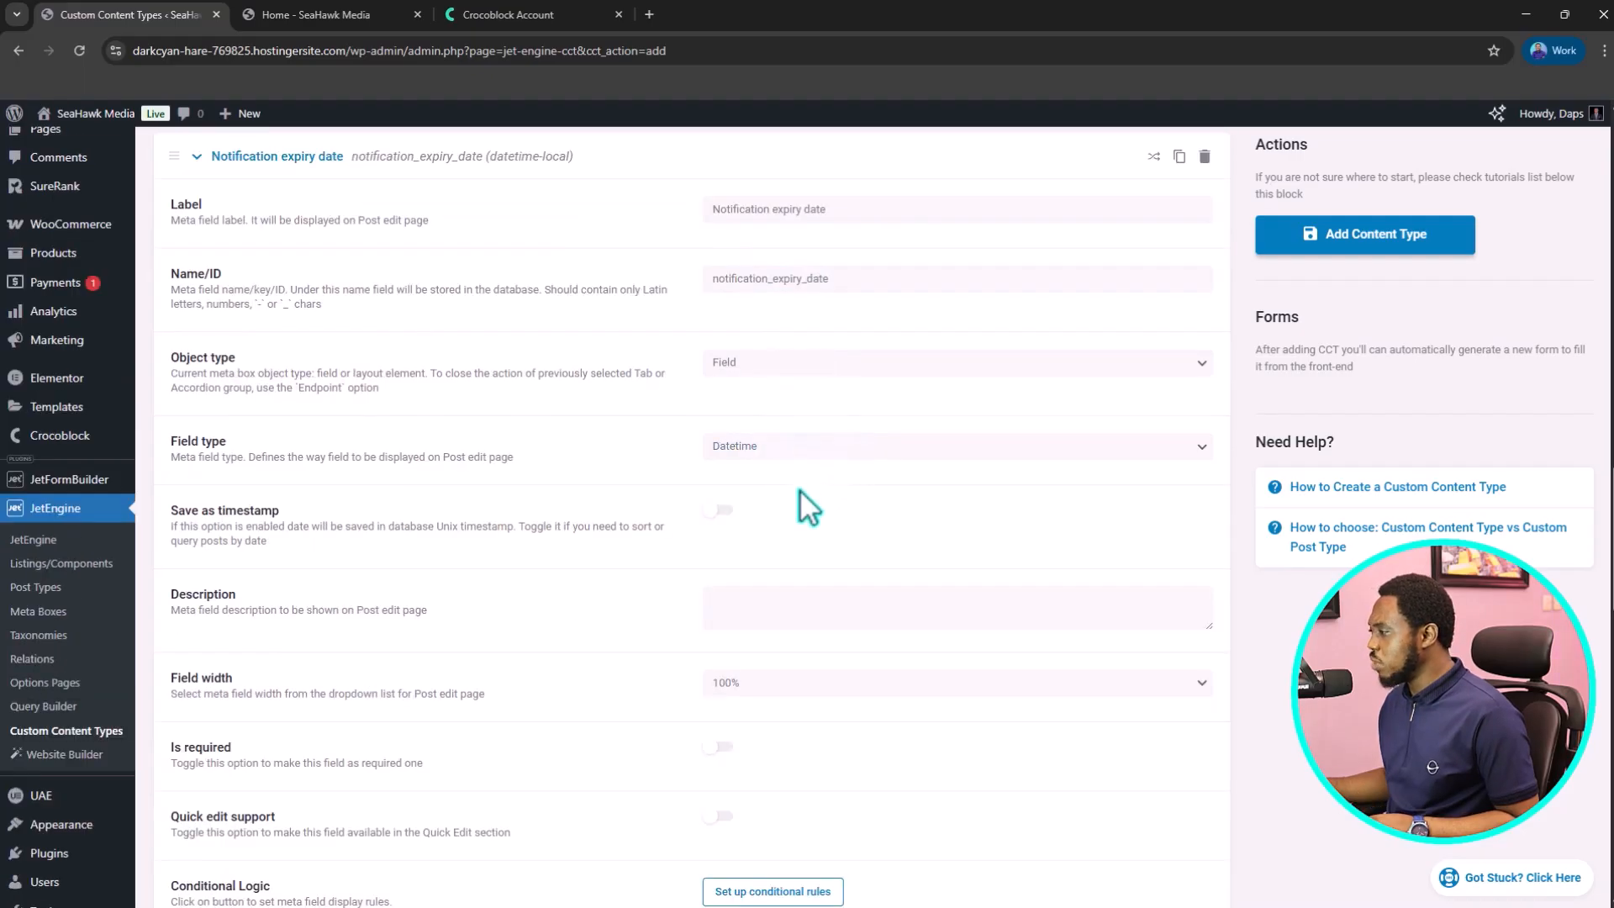
left_click(726, 511)
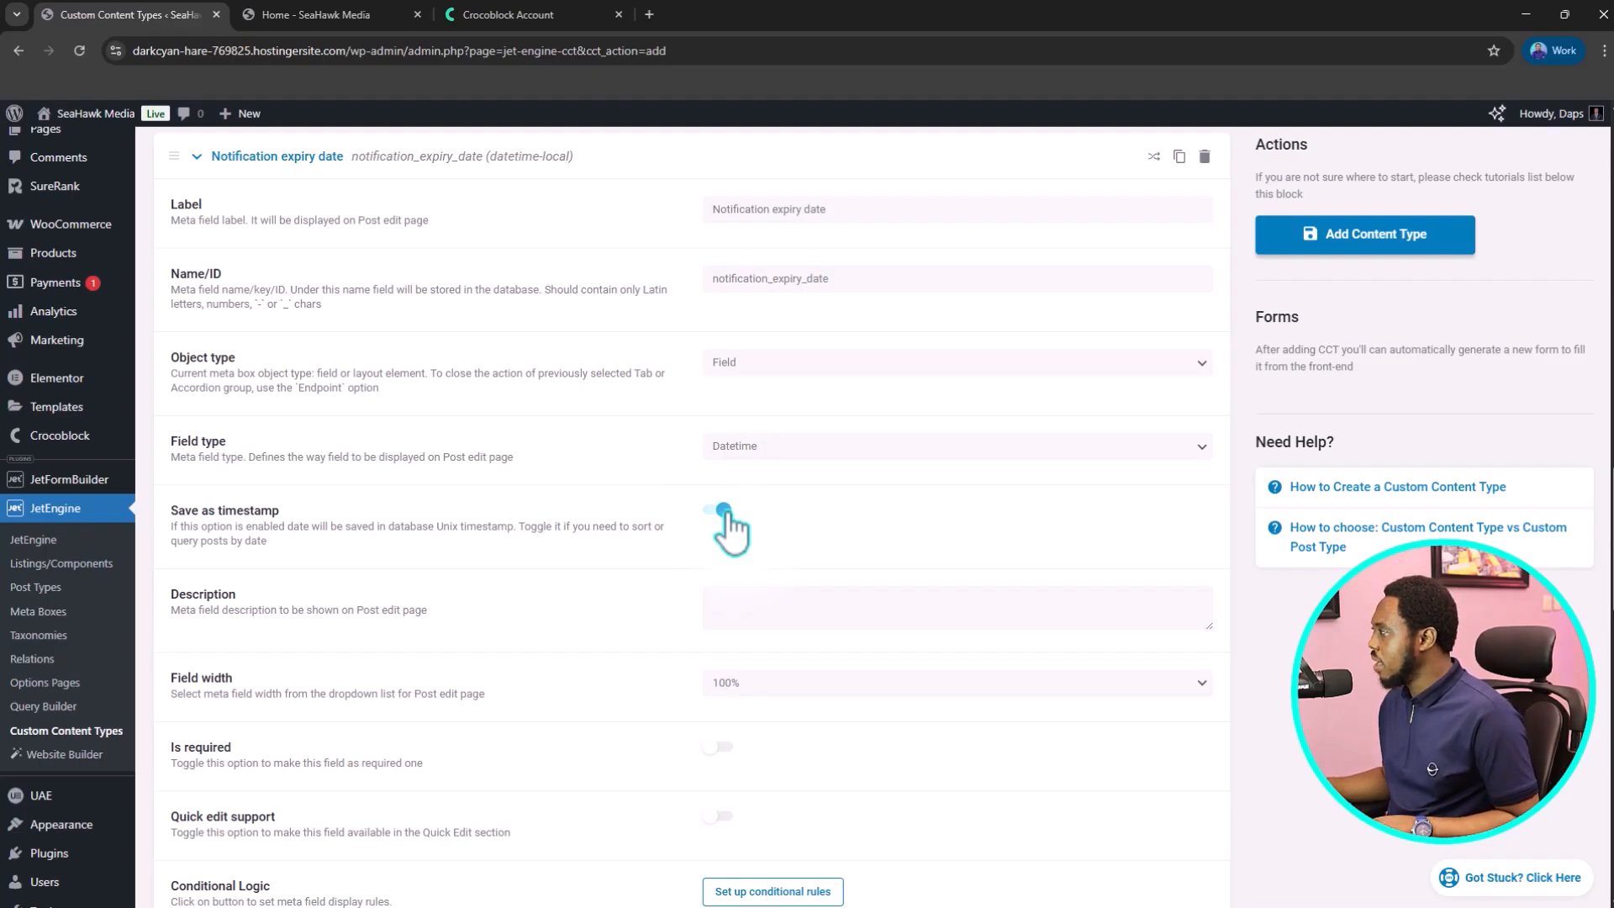
scroll(809, 527, "down", 4)
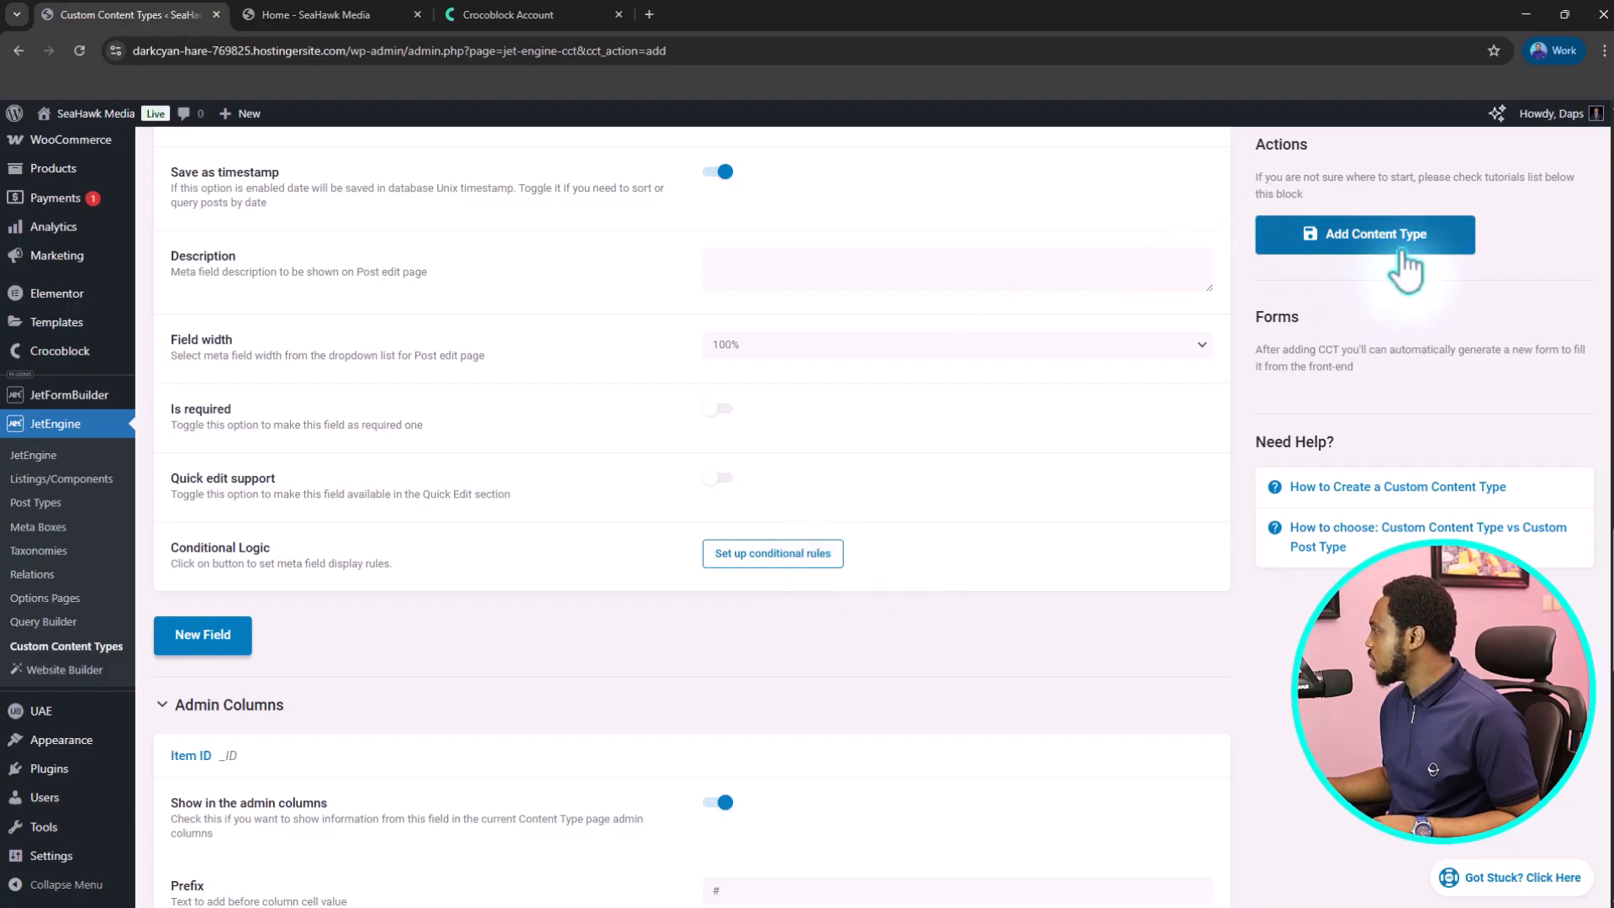
left_click(1362, 237)
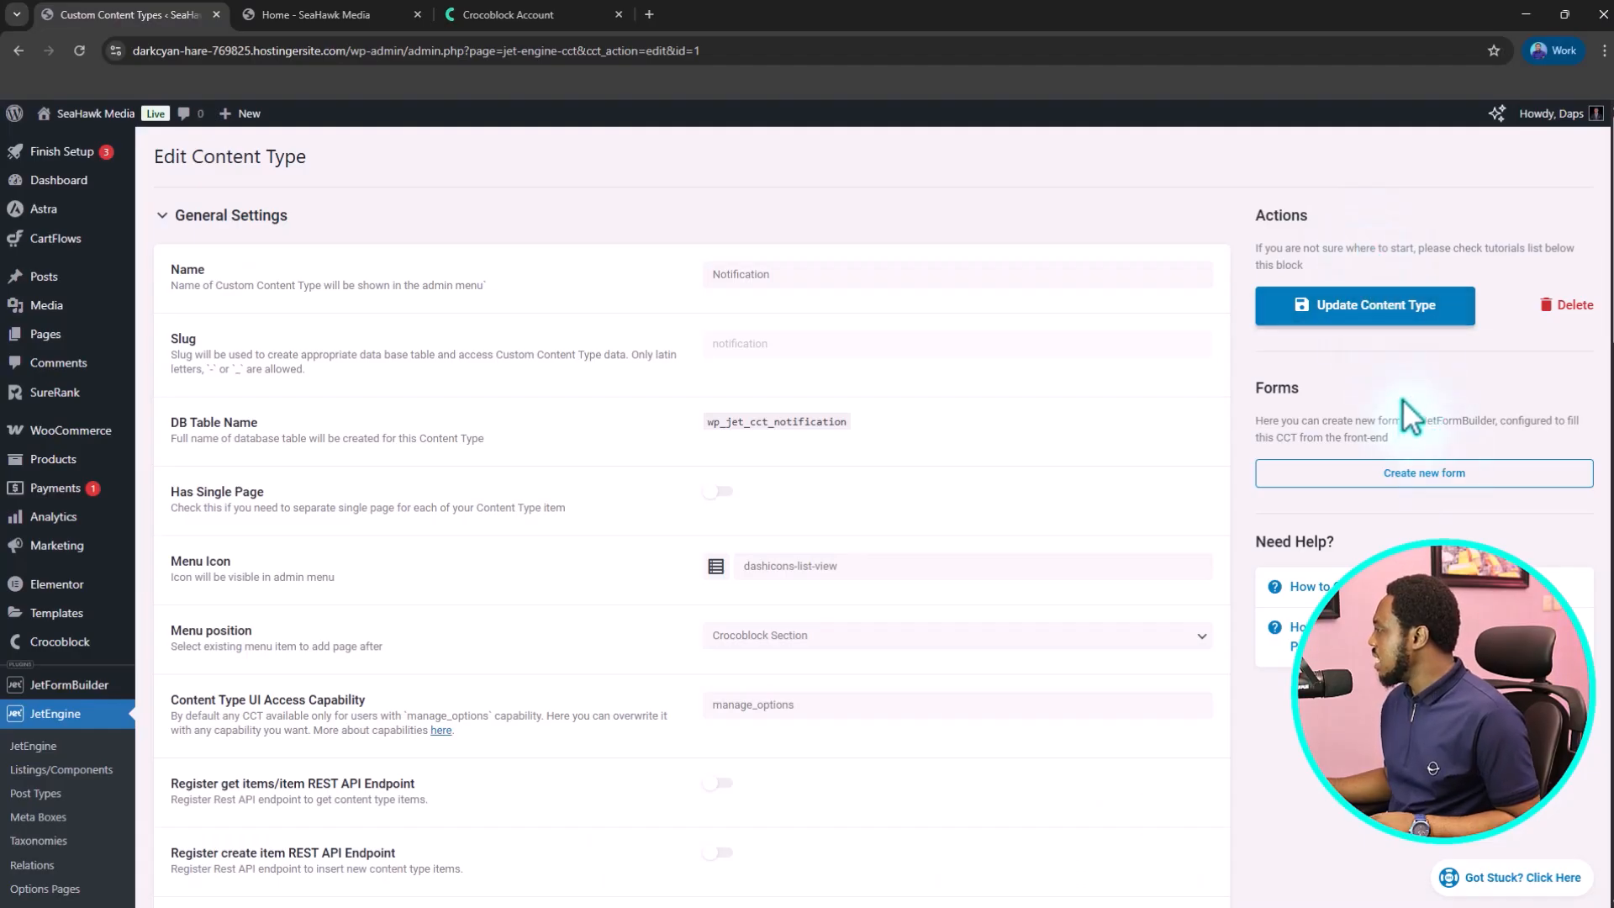
- Create a new form for the Notification content type and set its Insert/Update Custom Content Type Item action's item status to Publish
left_click(1419, 475)
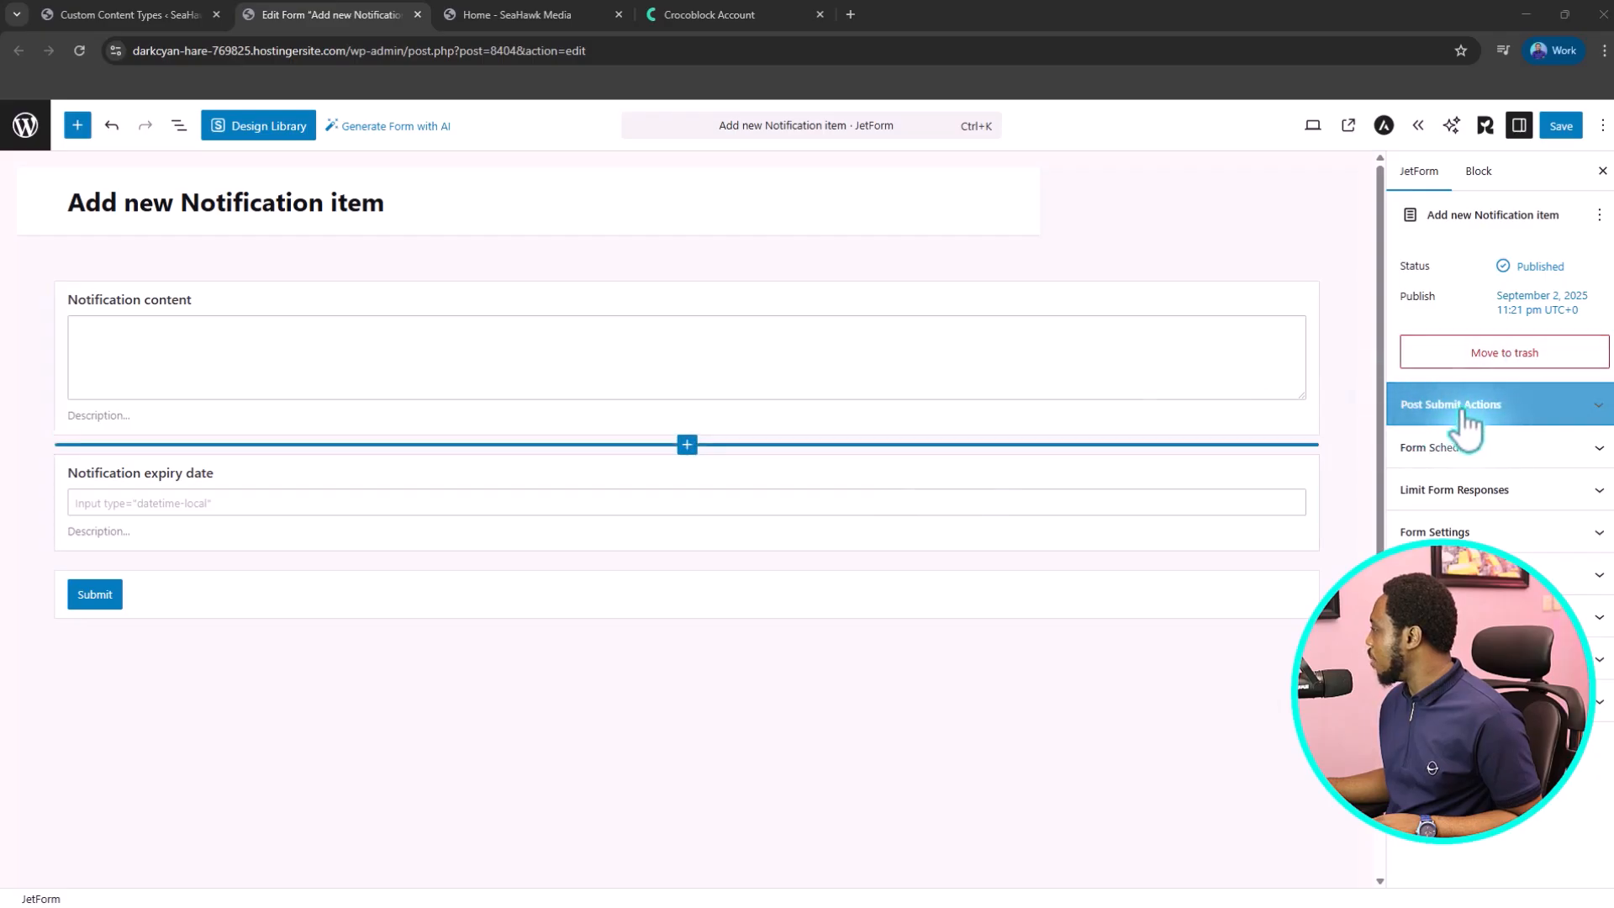
left_click(1525, 420)
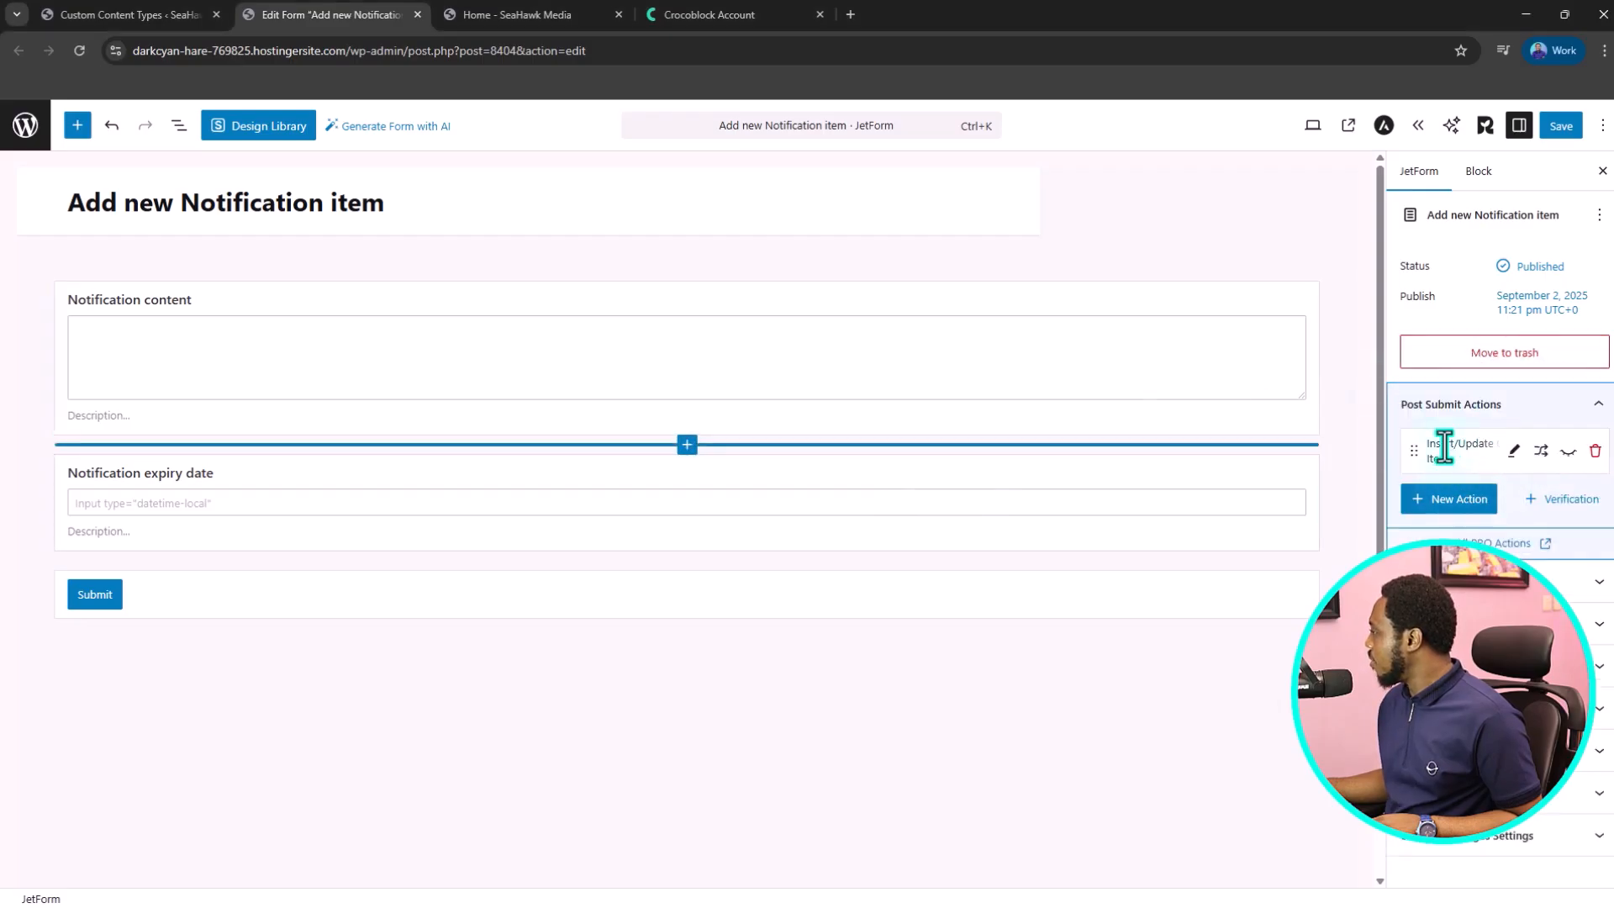
left_click(1515, 452)
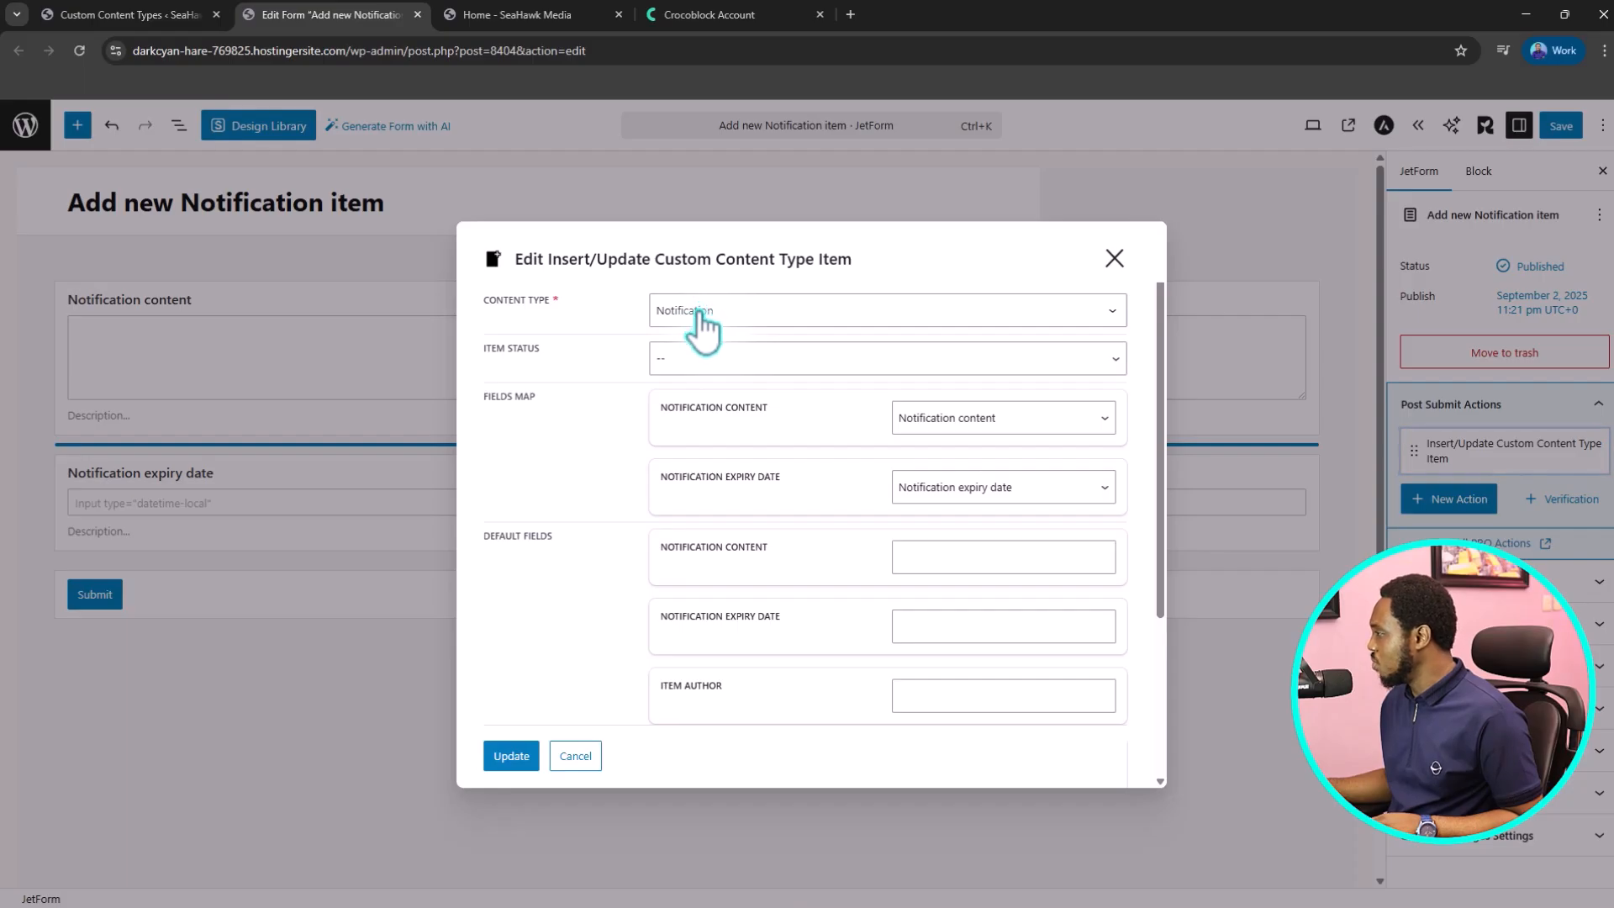
left_click(695, 361)
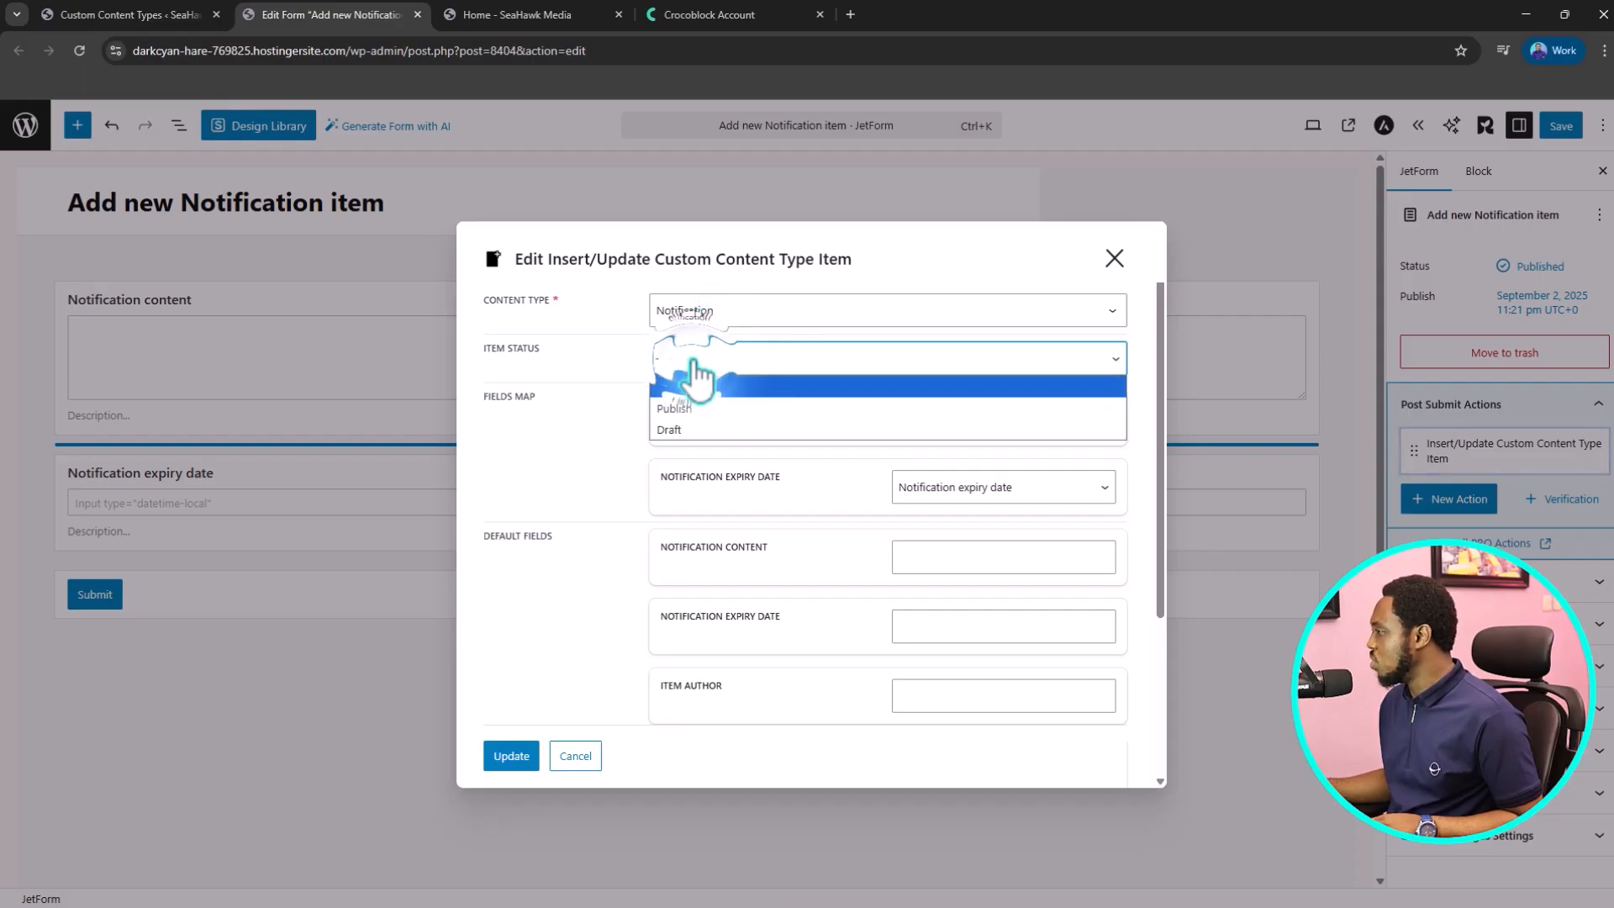
left_click(679, 407)
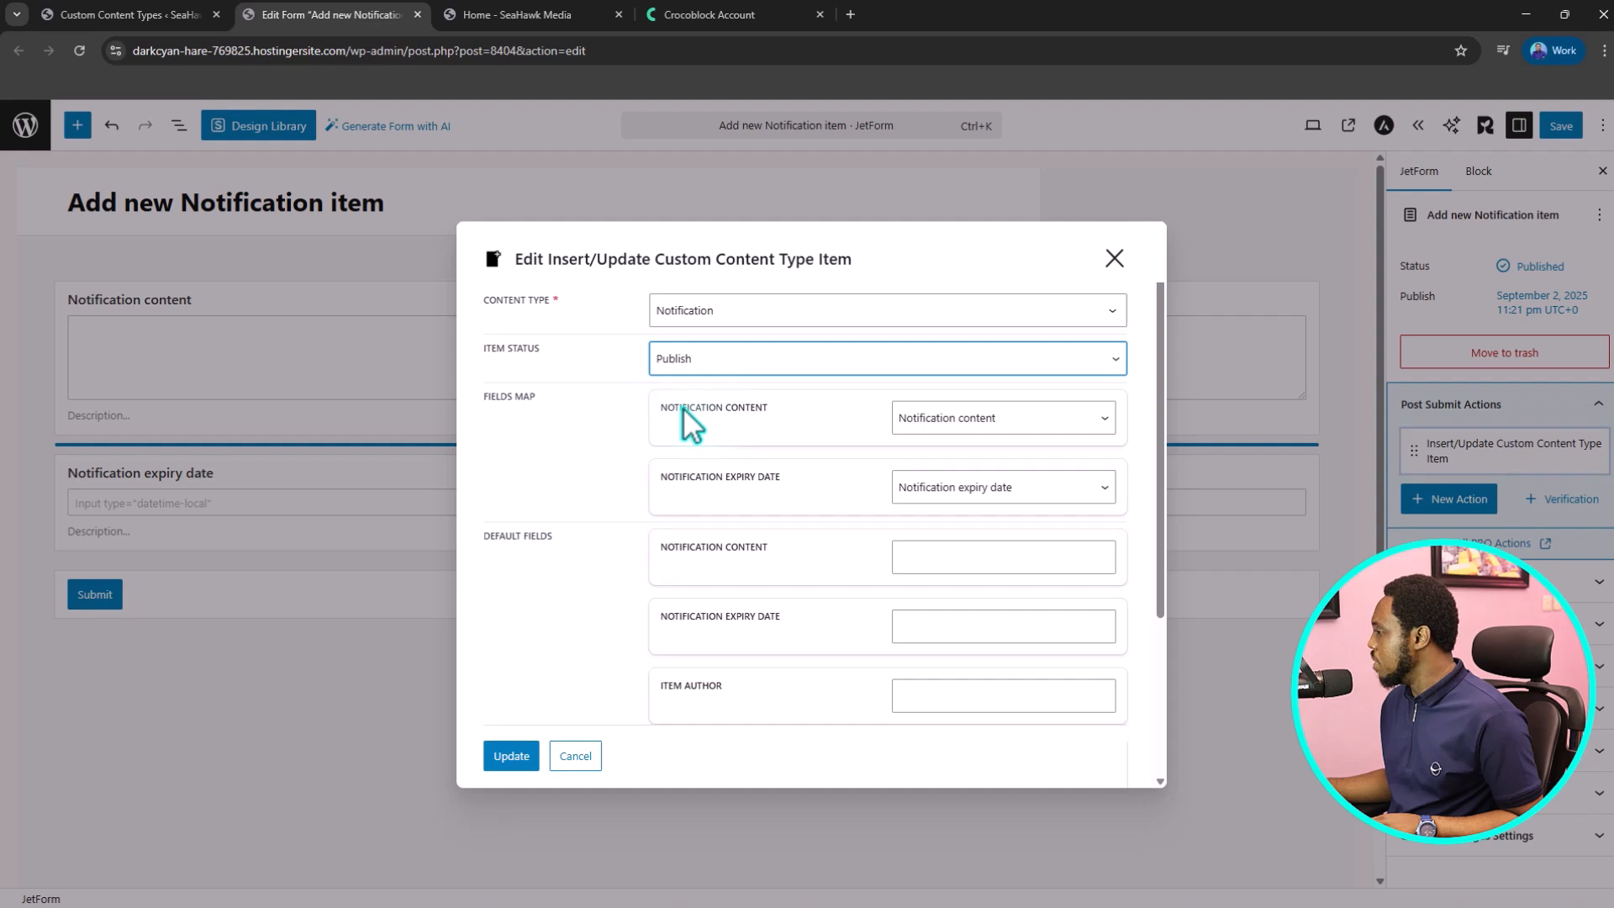
key("alt")
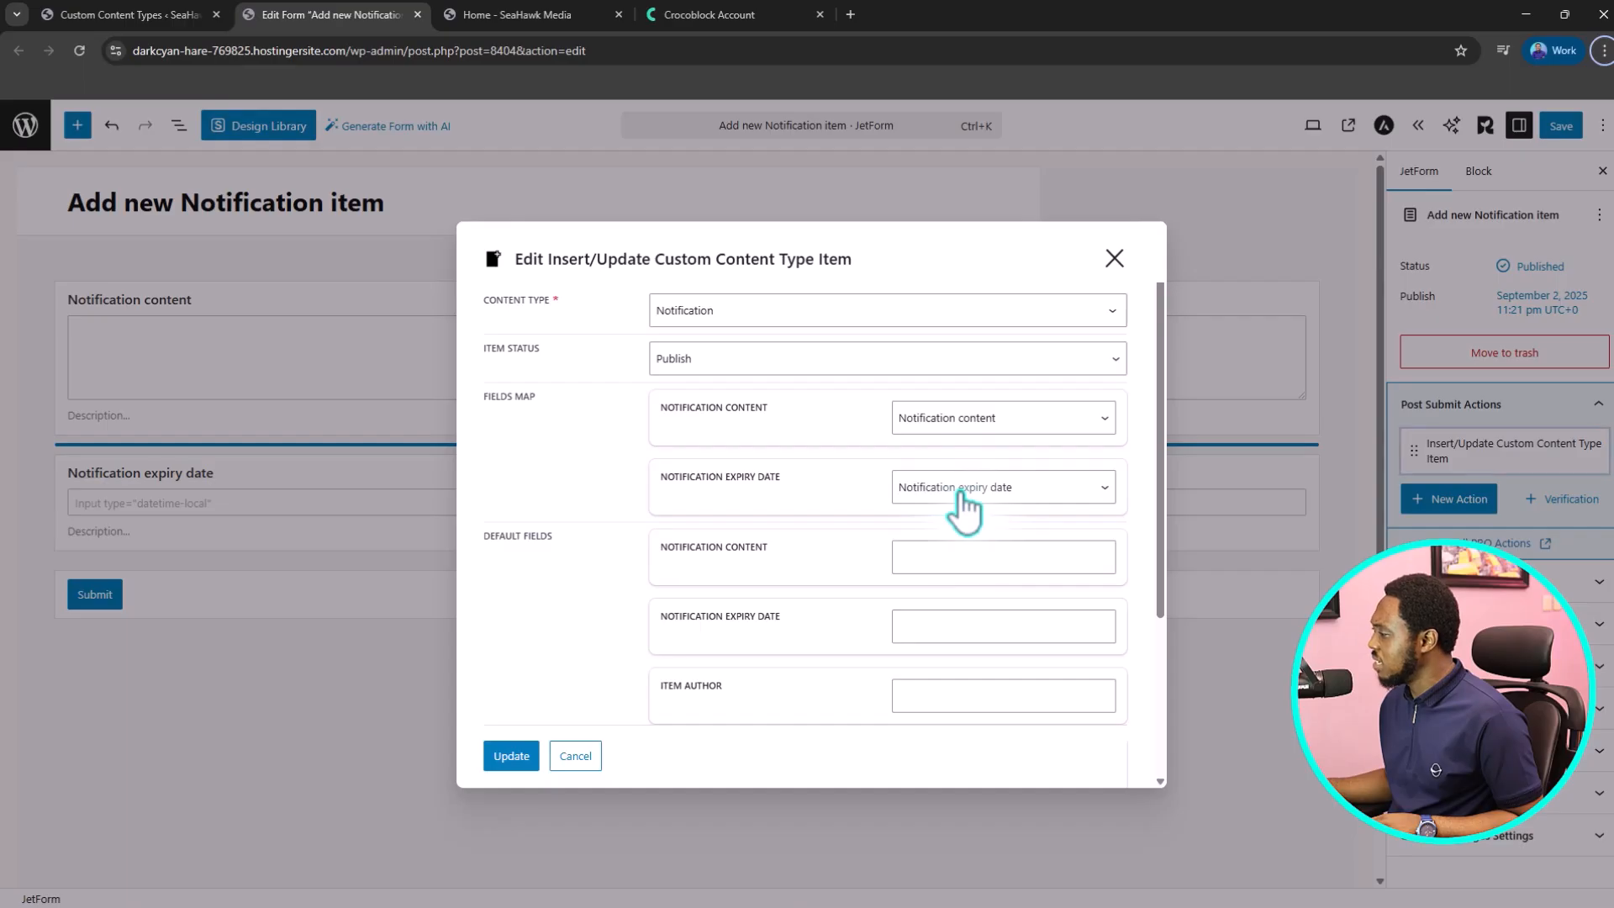
left_click(513, 759)
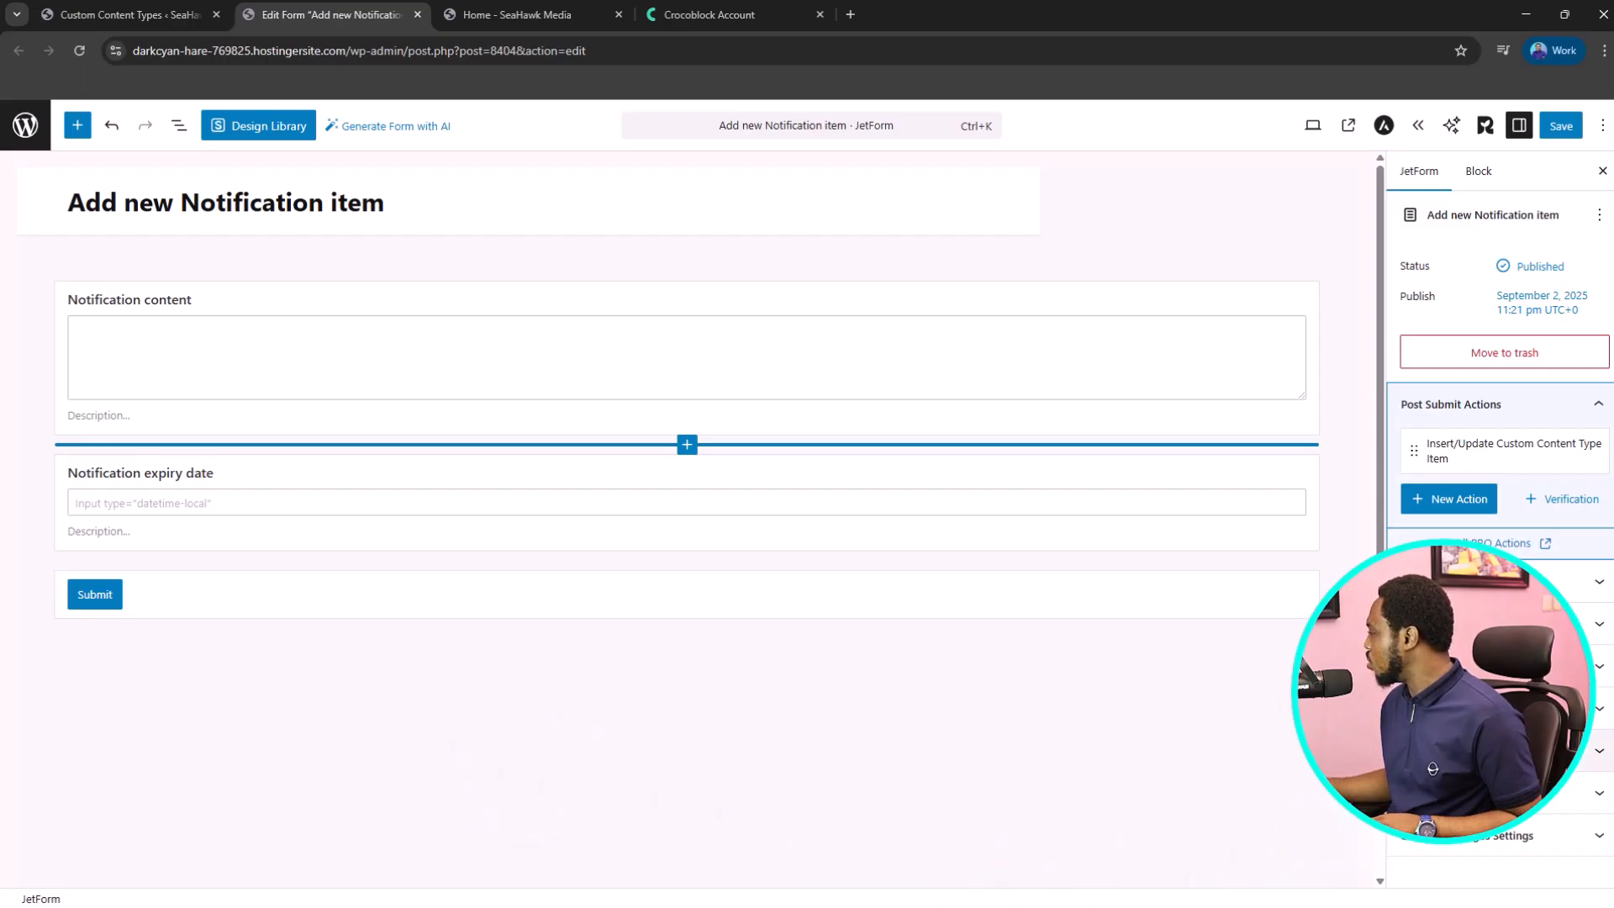
- Change the form's successful submission message to "Notification Added Successfully." and save the form
left_click(1460, 834)
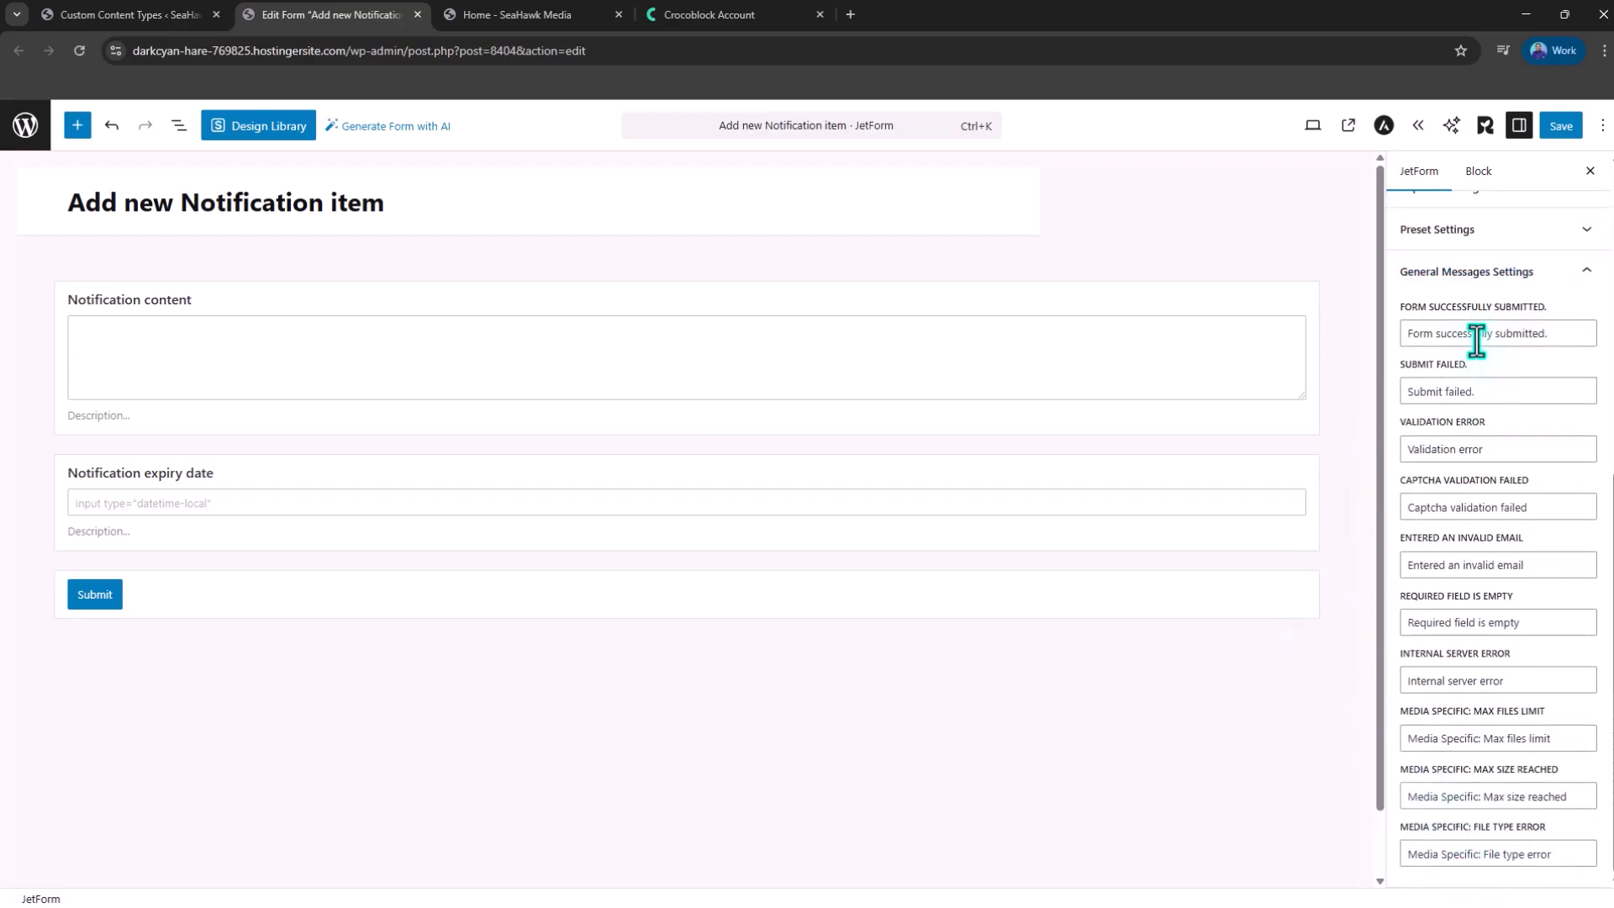
left_click_drag(1552, 331, 1406, 339)
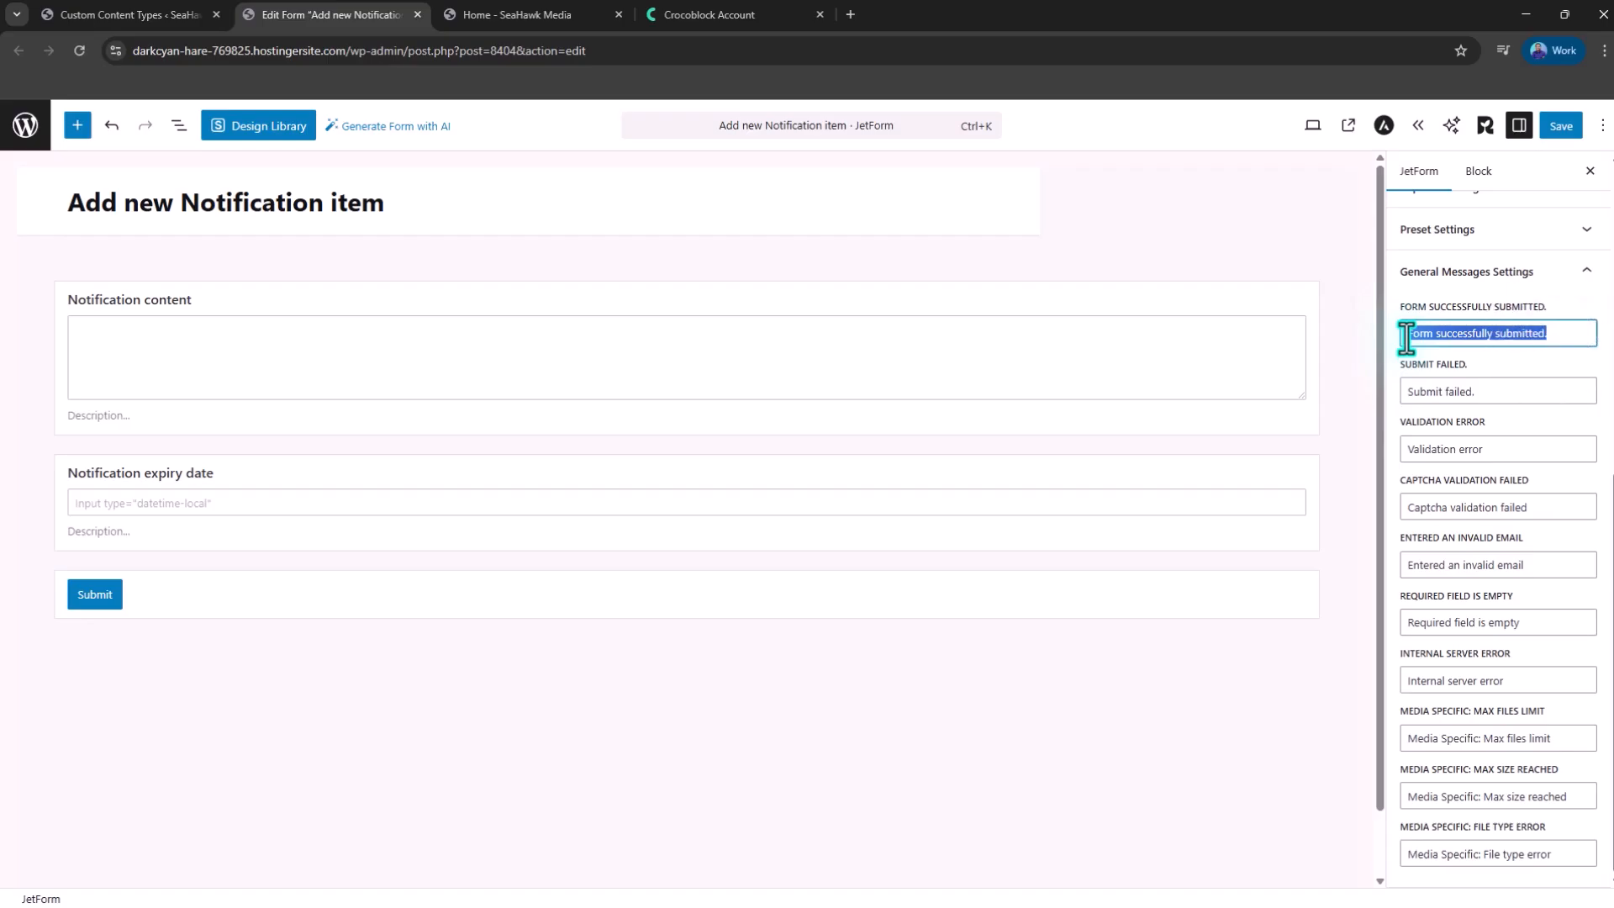
type("Notification Added Successfully")
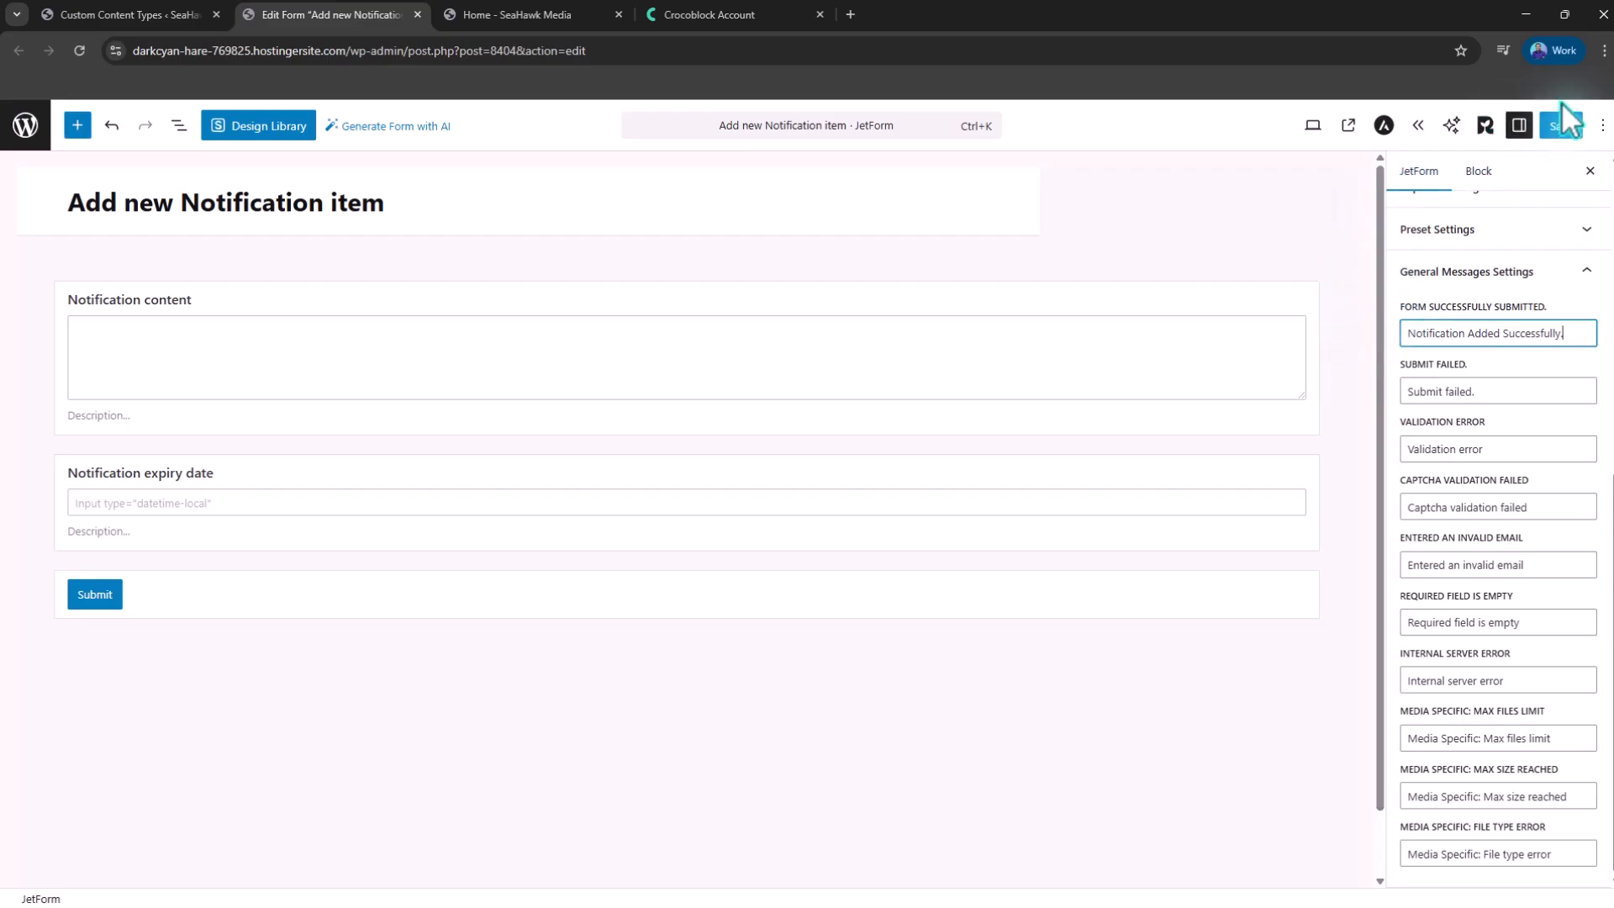
left_click(1560, 125)
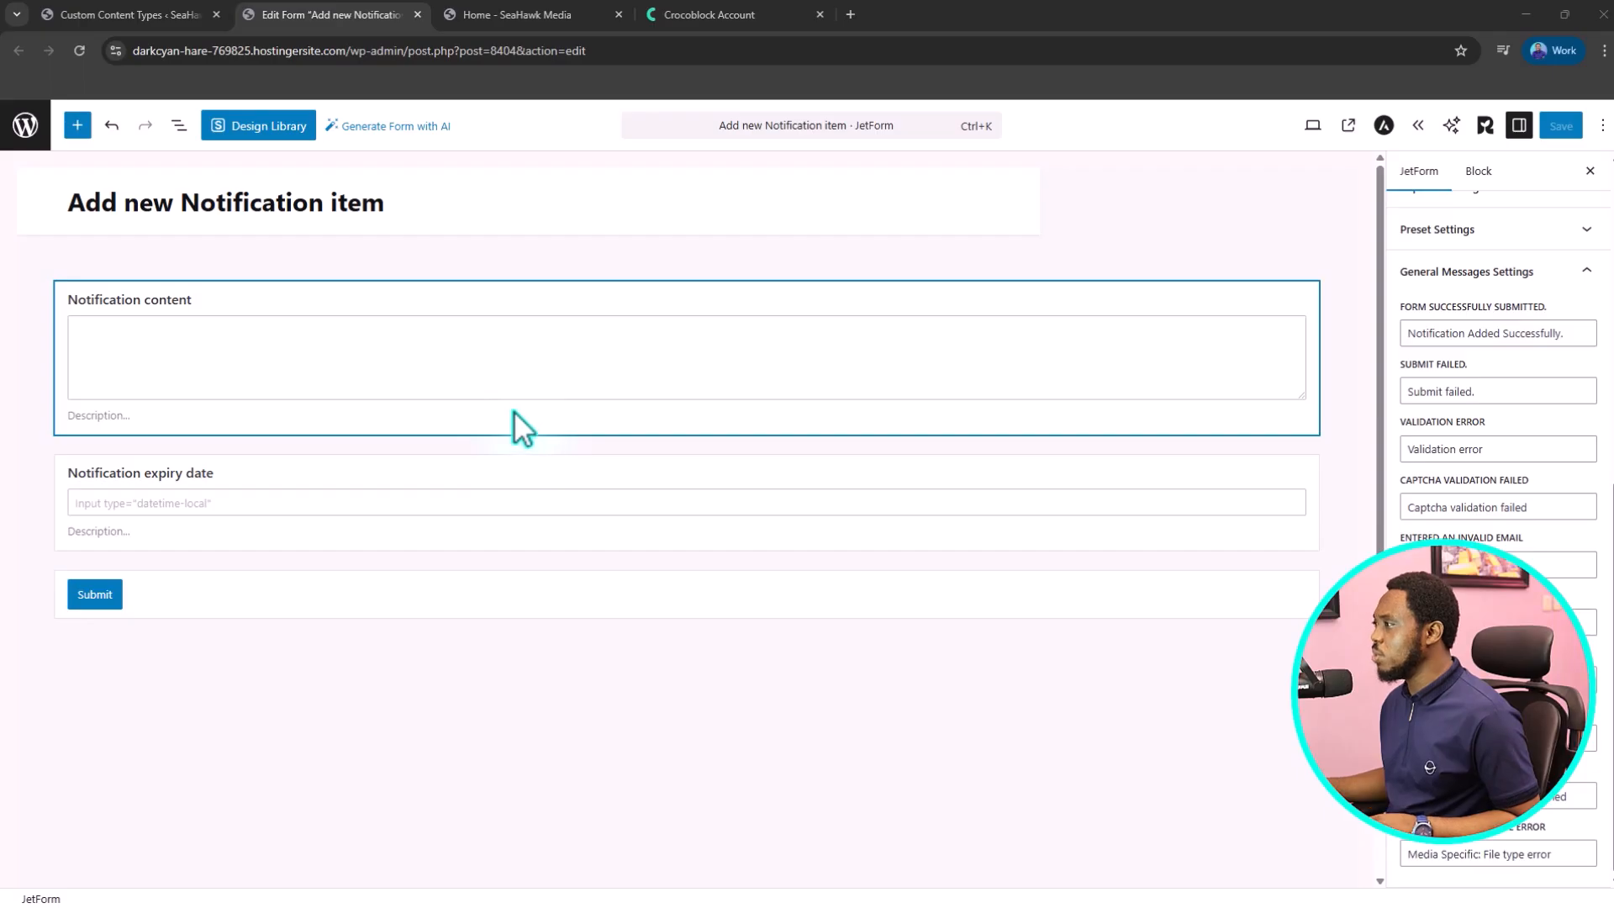
- Start a new JetEngine query in the Query Builder with the name "Notification query"
left_click(81, 10)
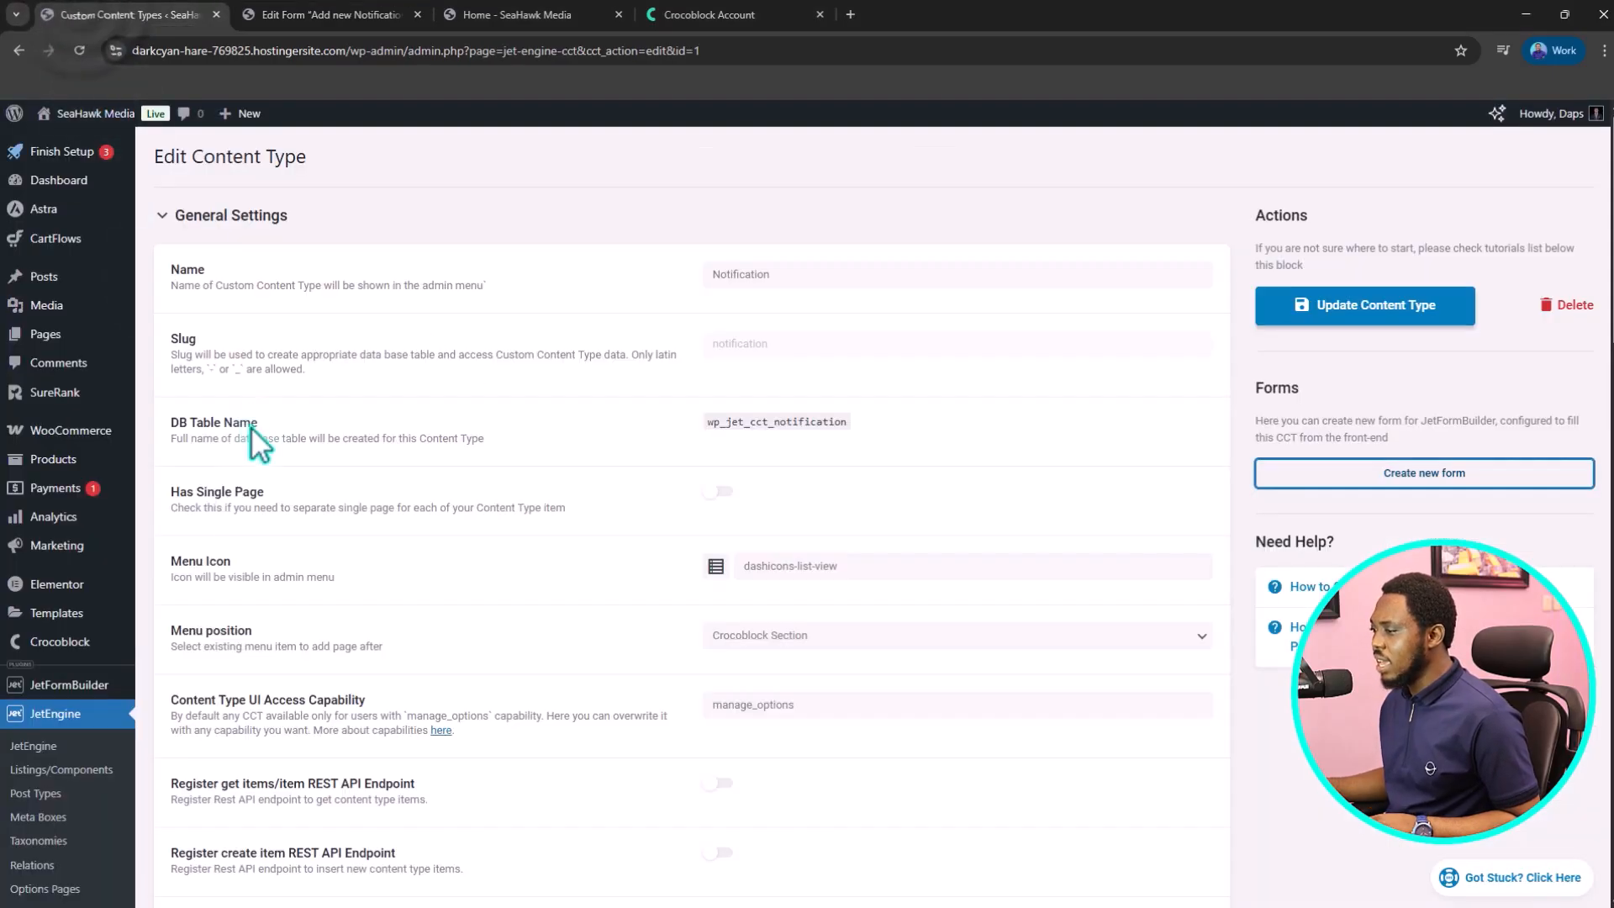
scroll(84, 652, "down", 2)
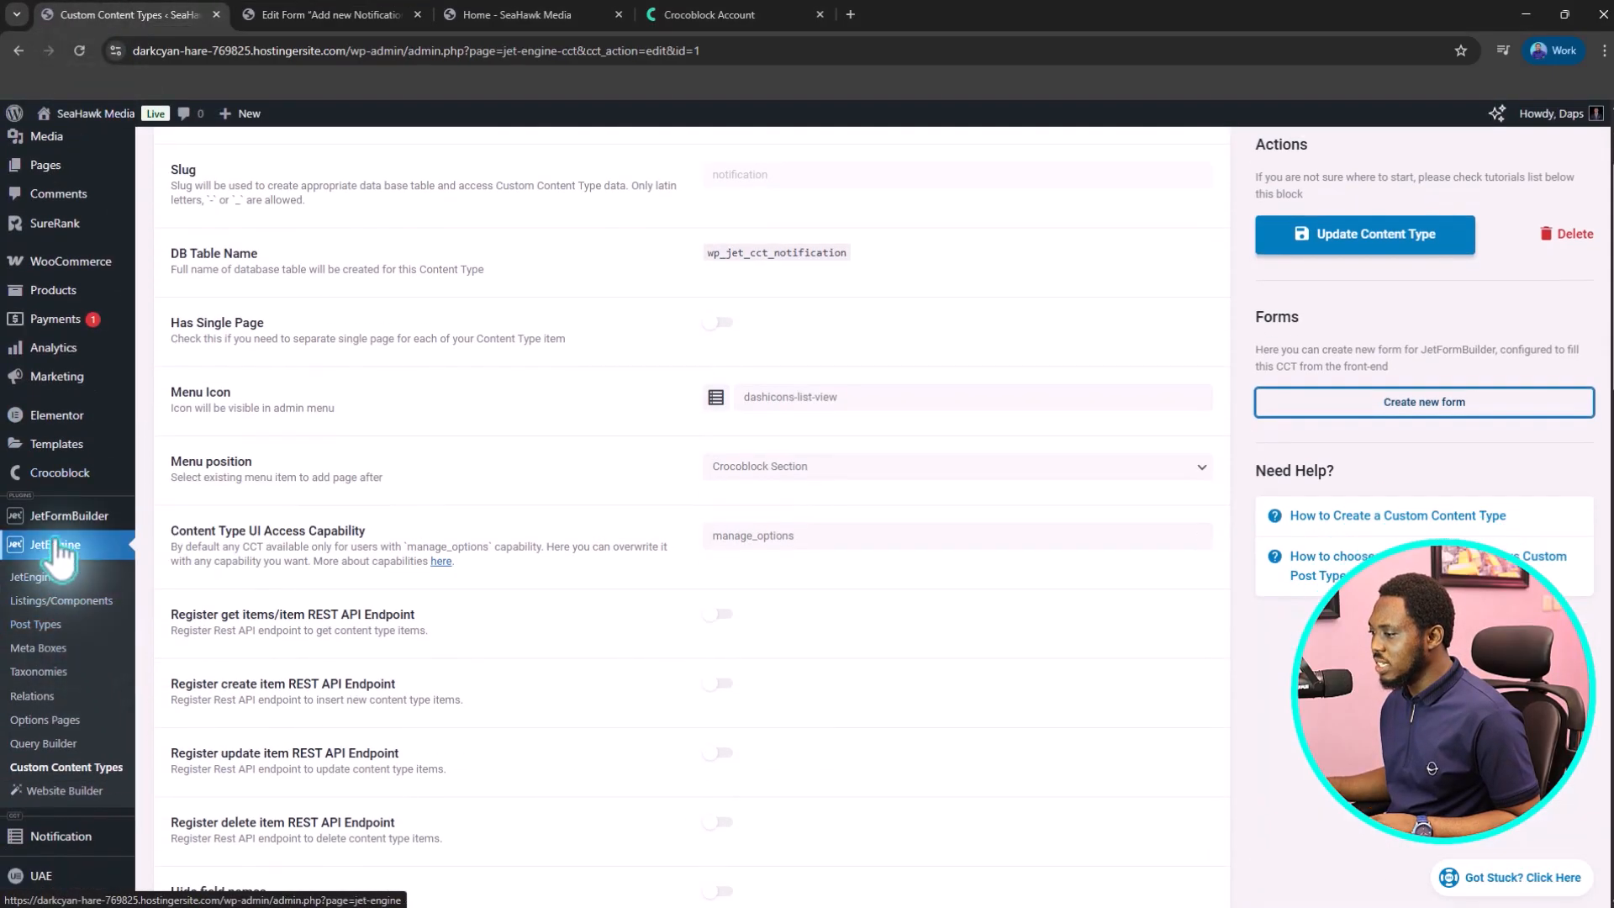
left_click(52, 745)
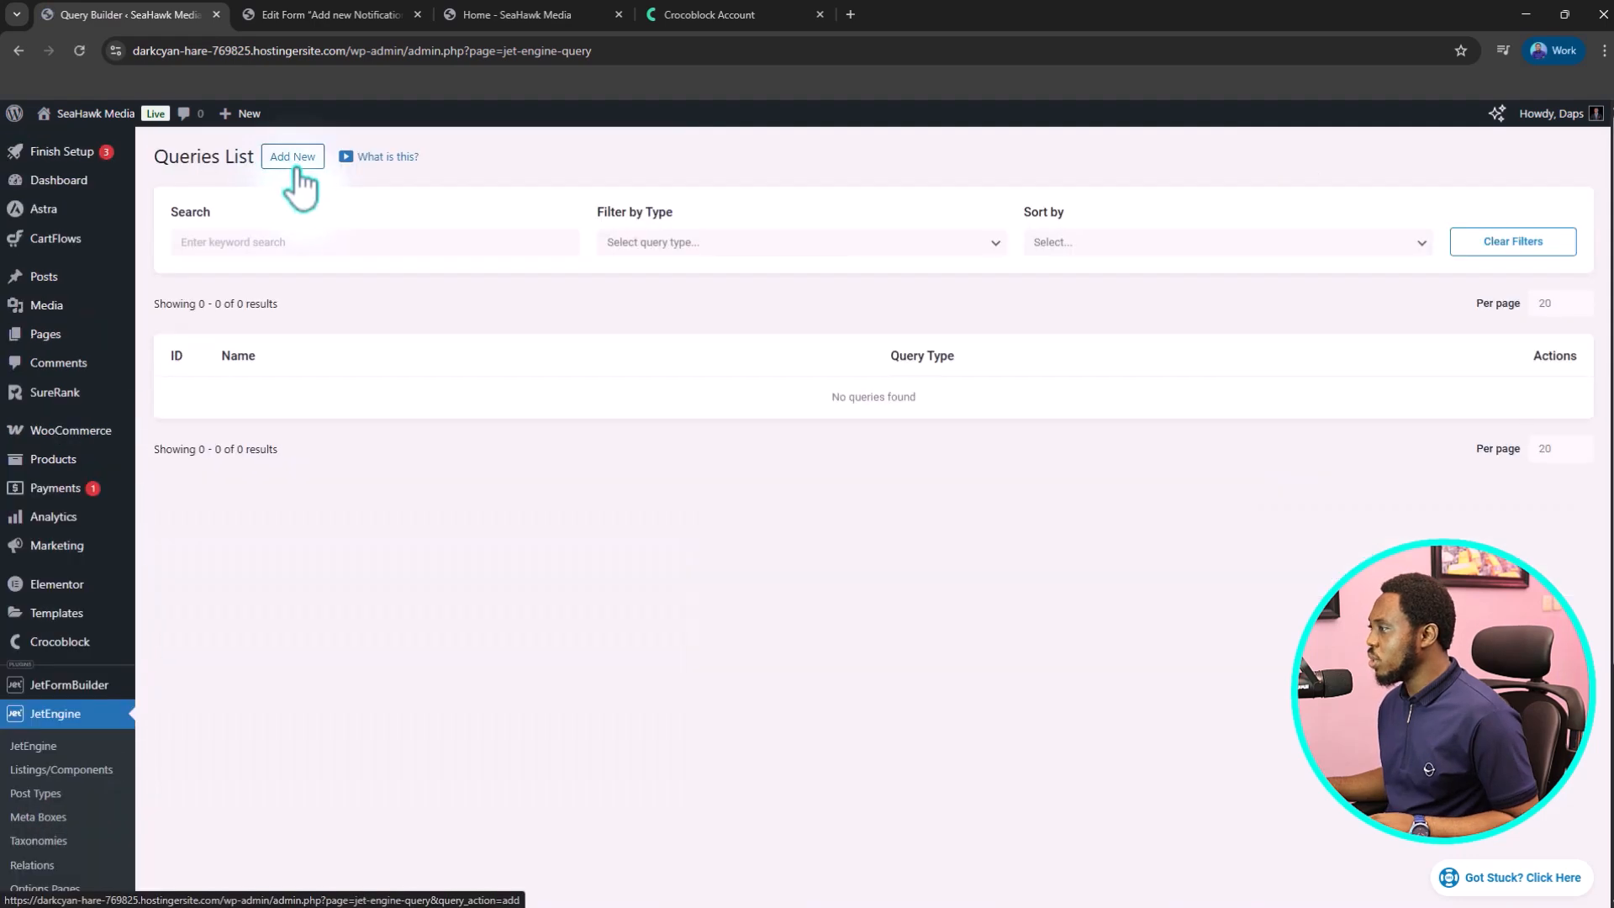
left_click(294, 161)
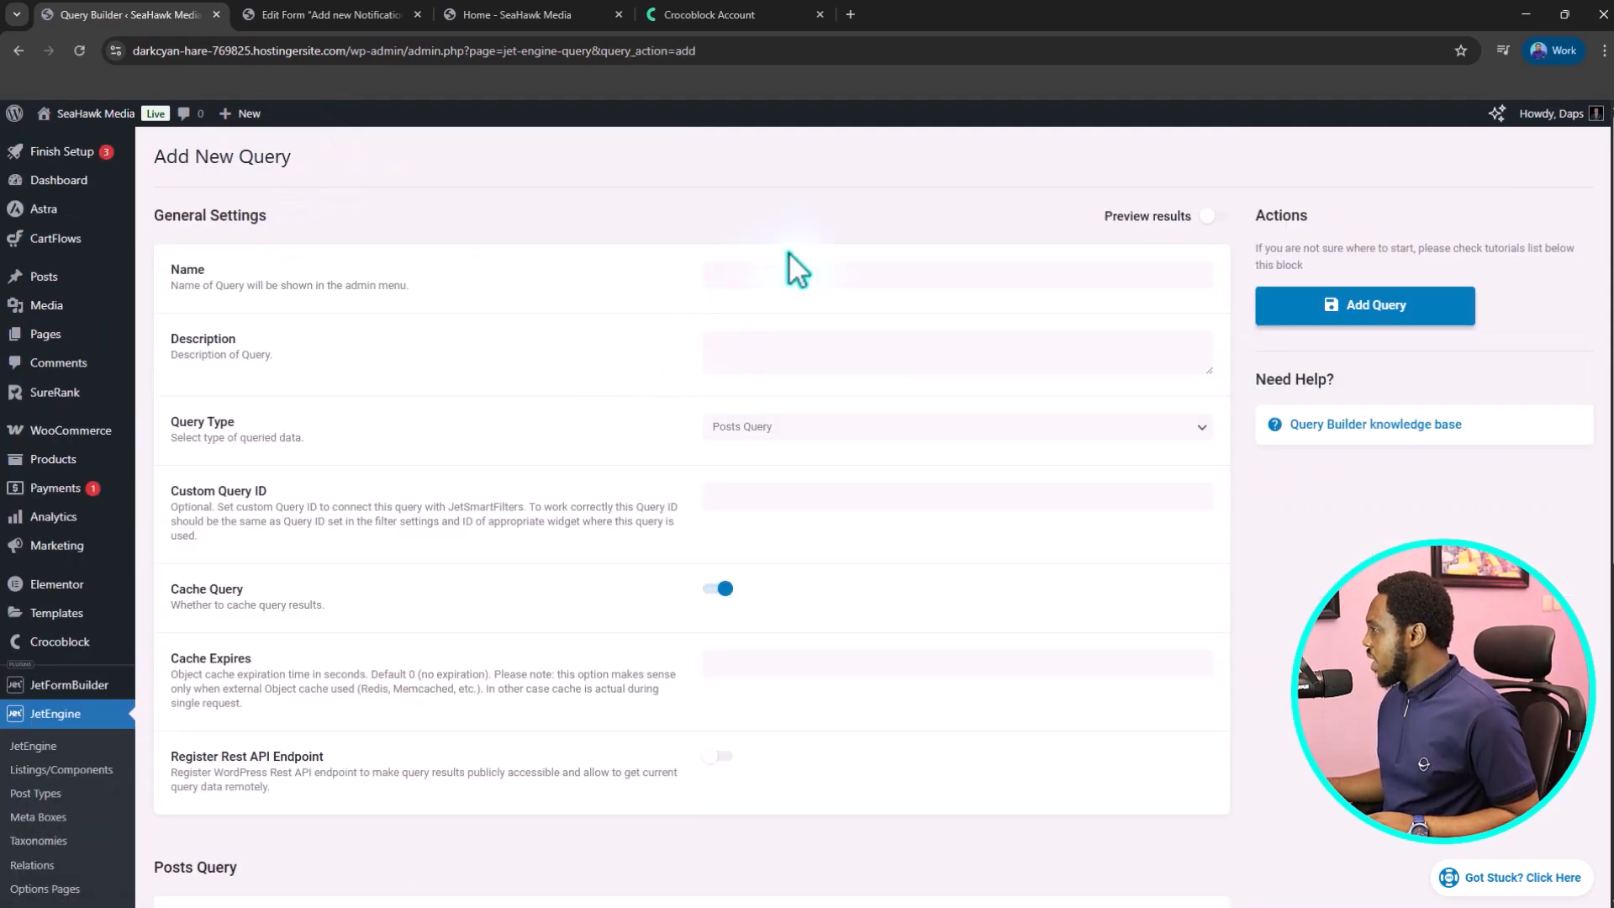
left_click(740, 277)
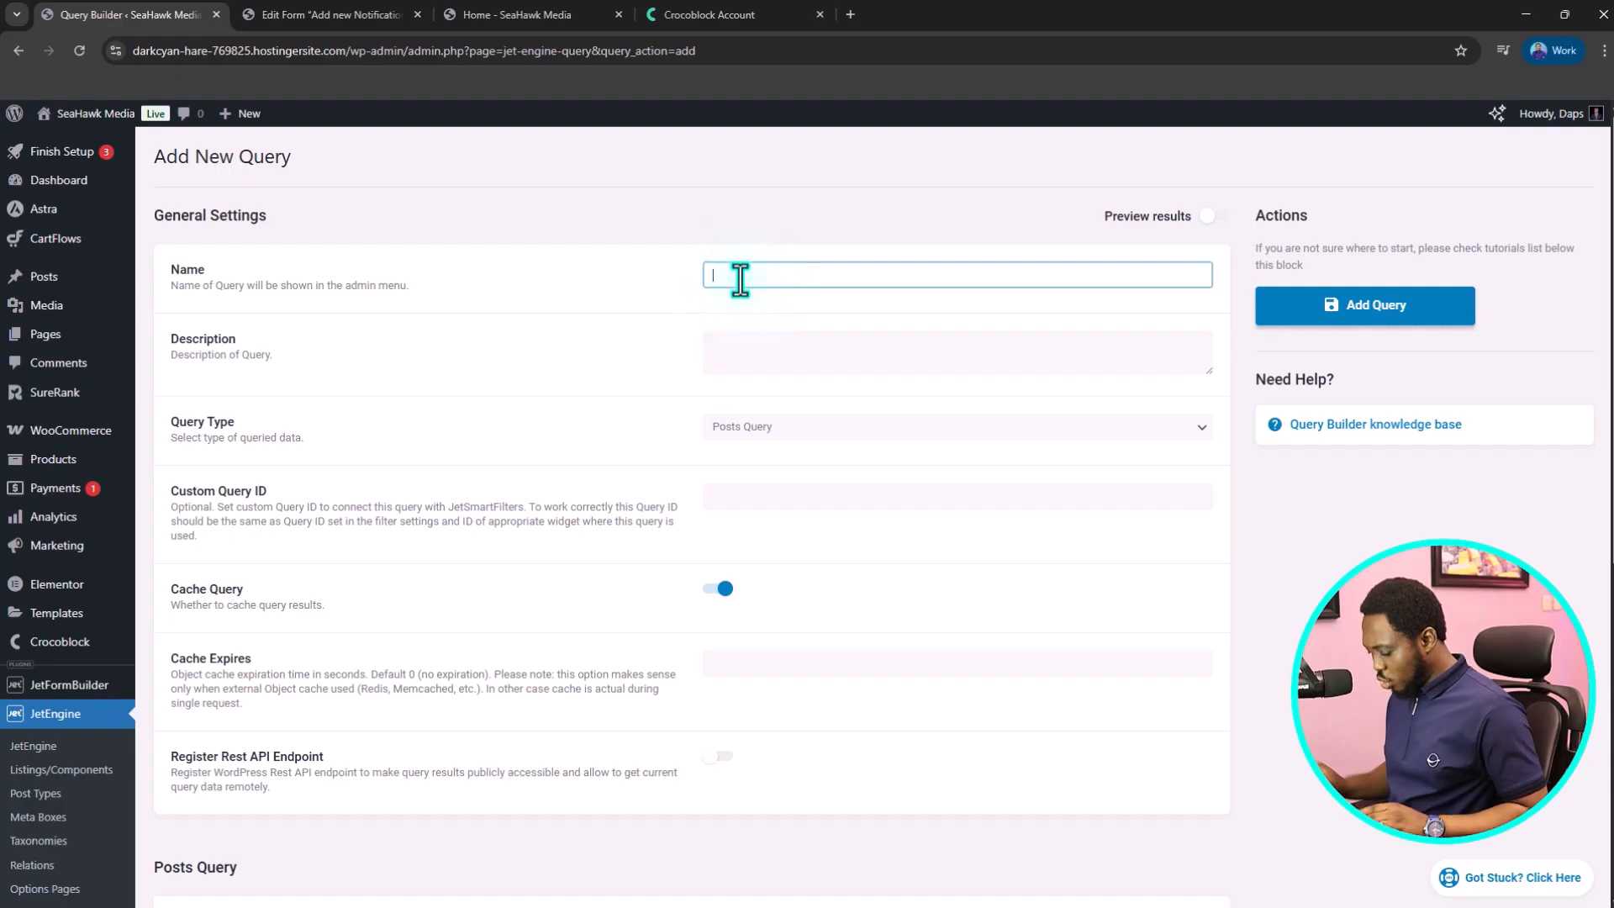
type("Notification query")
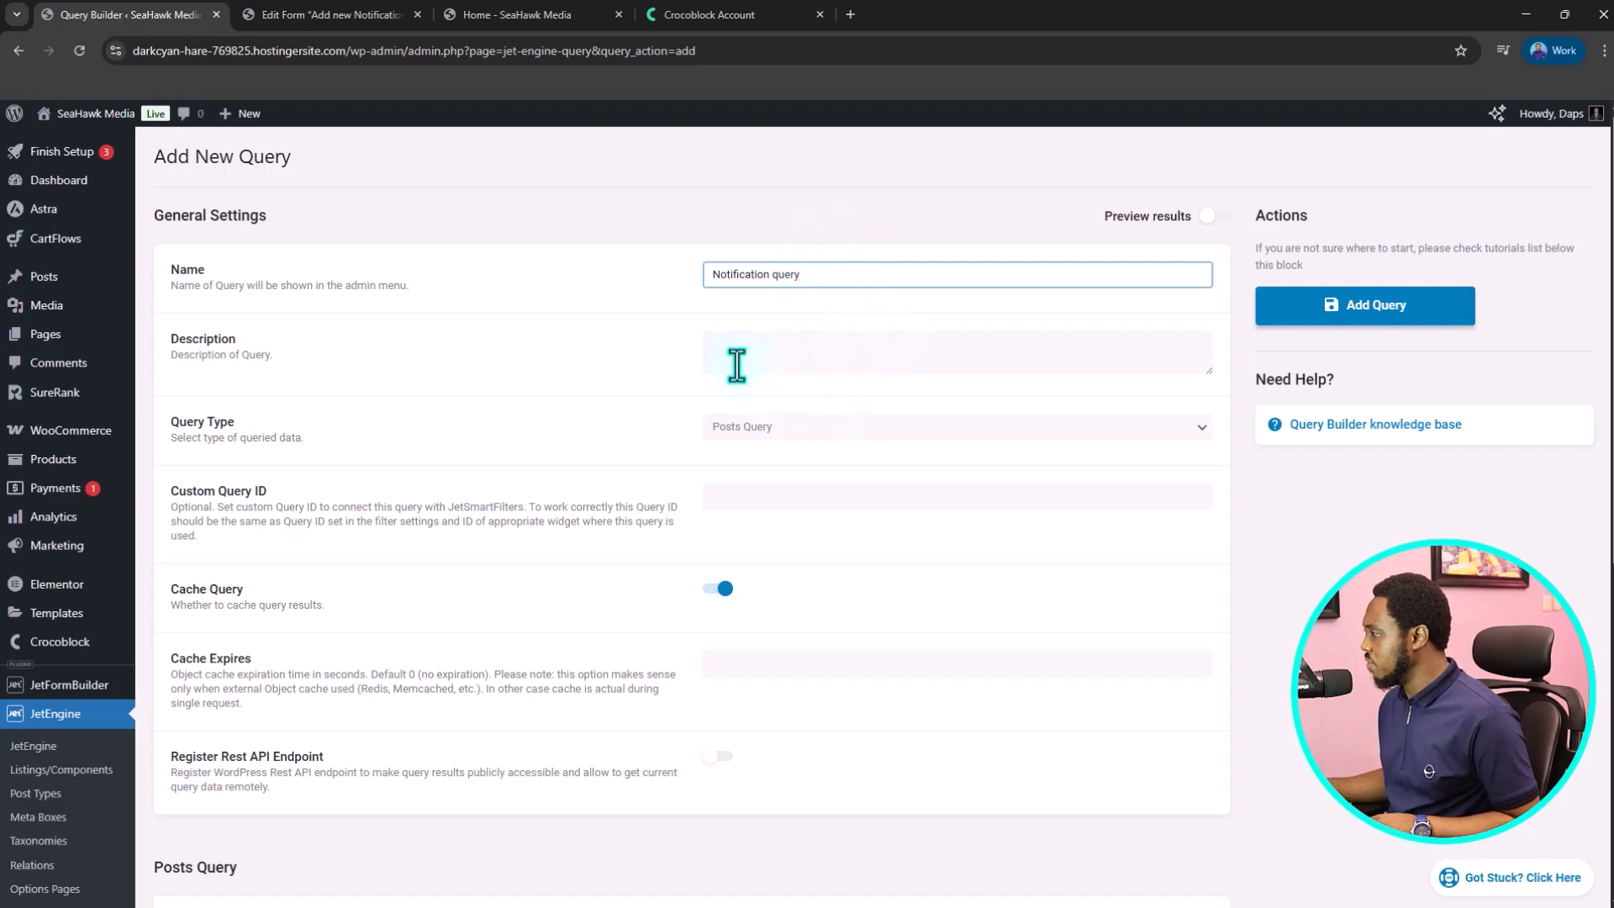
- Set the query type to Custom Content Type Query and disable query caching
scroll(933, 371, "down", 1)
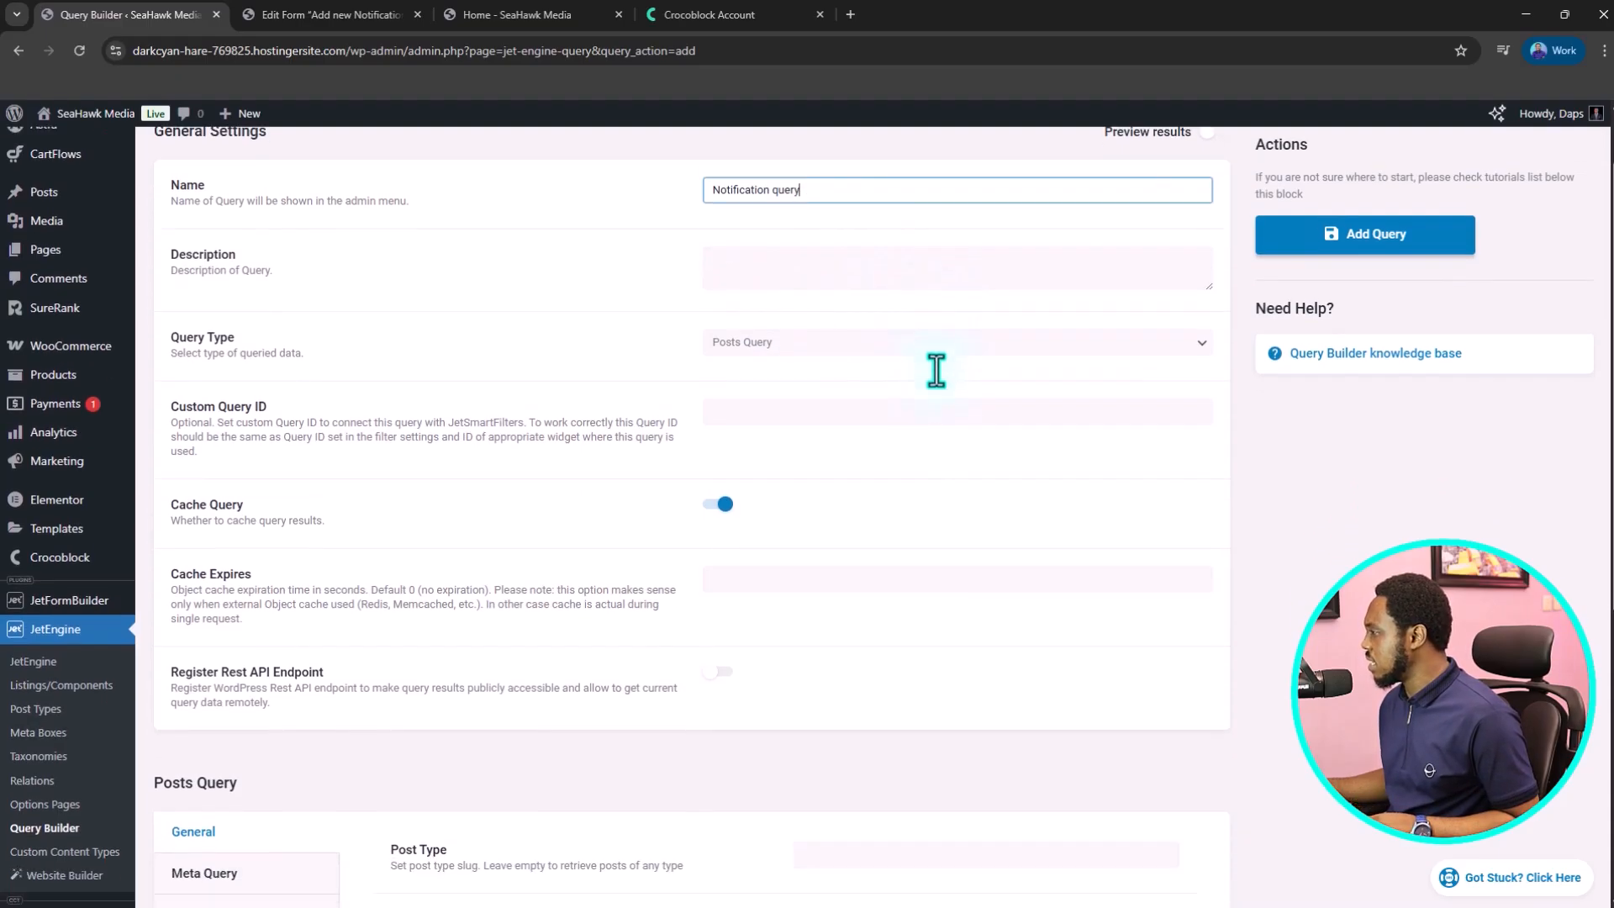
left_click(787, 363)
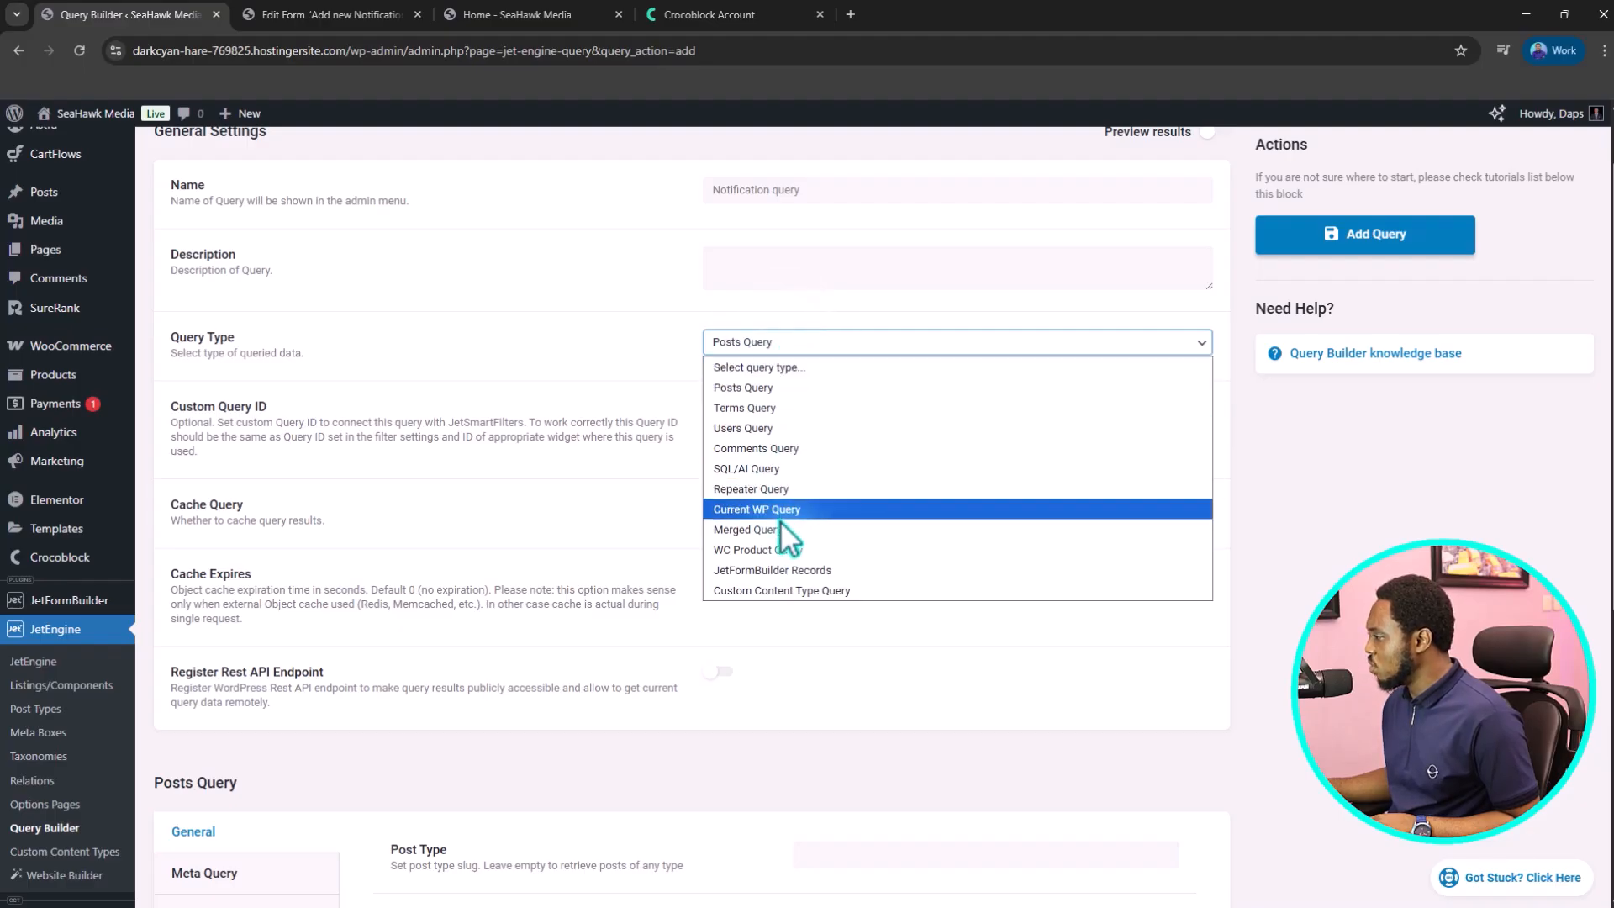
left_click(779, 588)
scroll(878, 401, "down", 2)
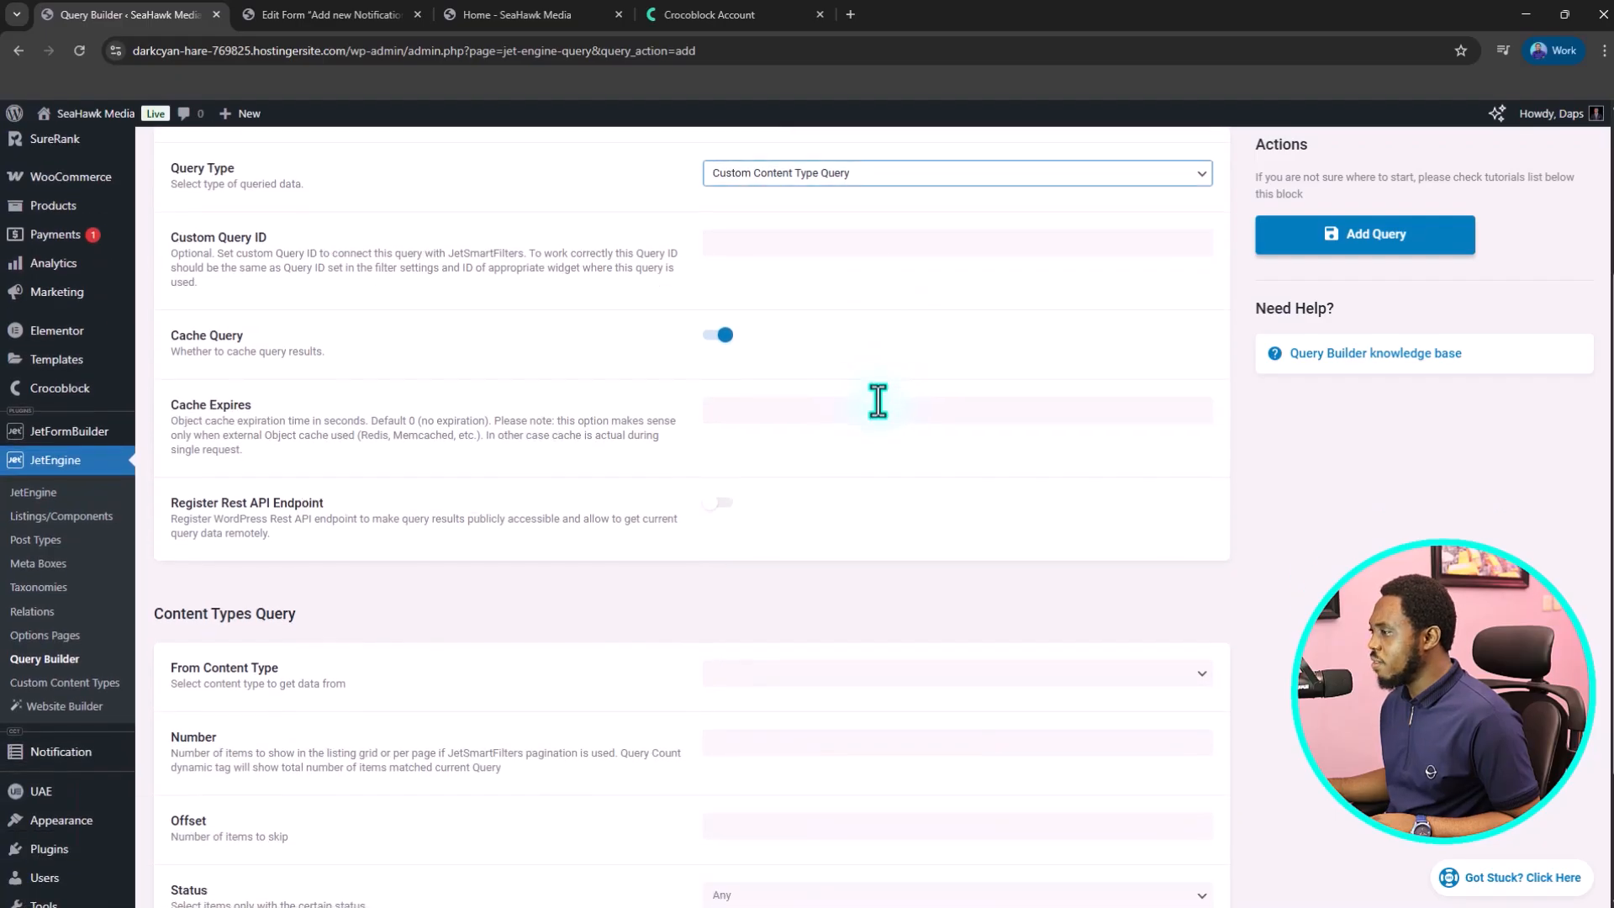
left_click(717, 336)
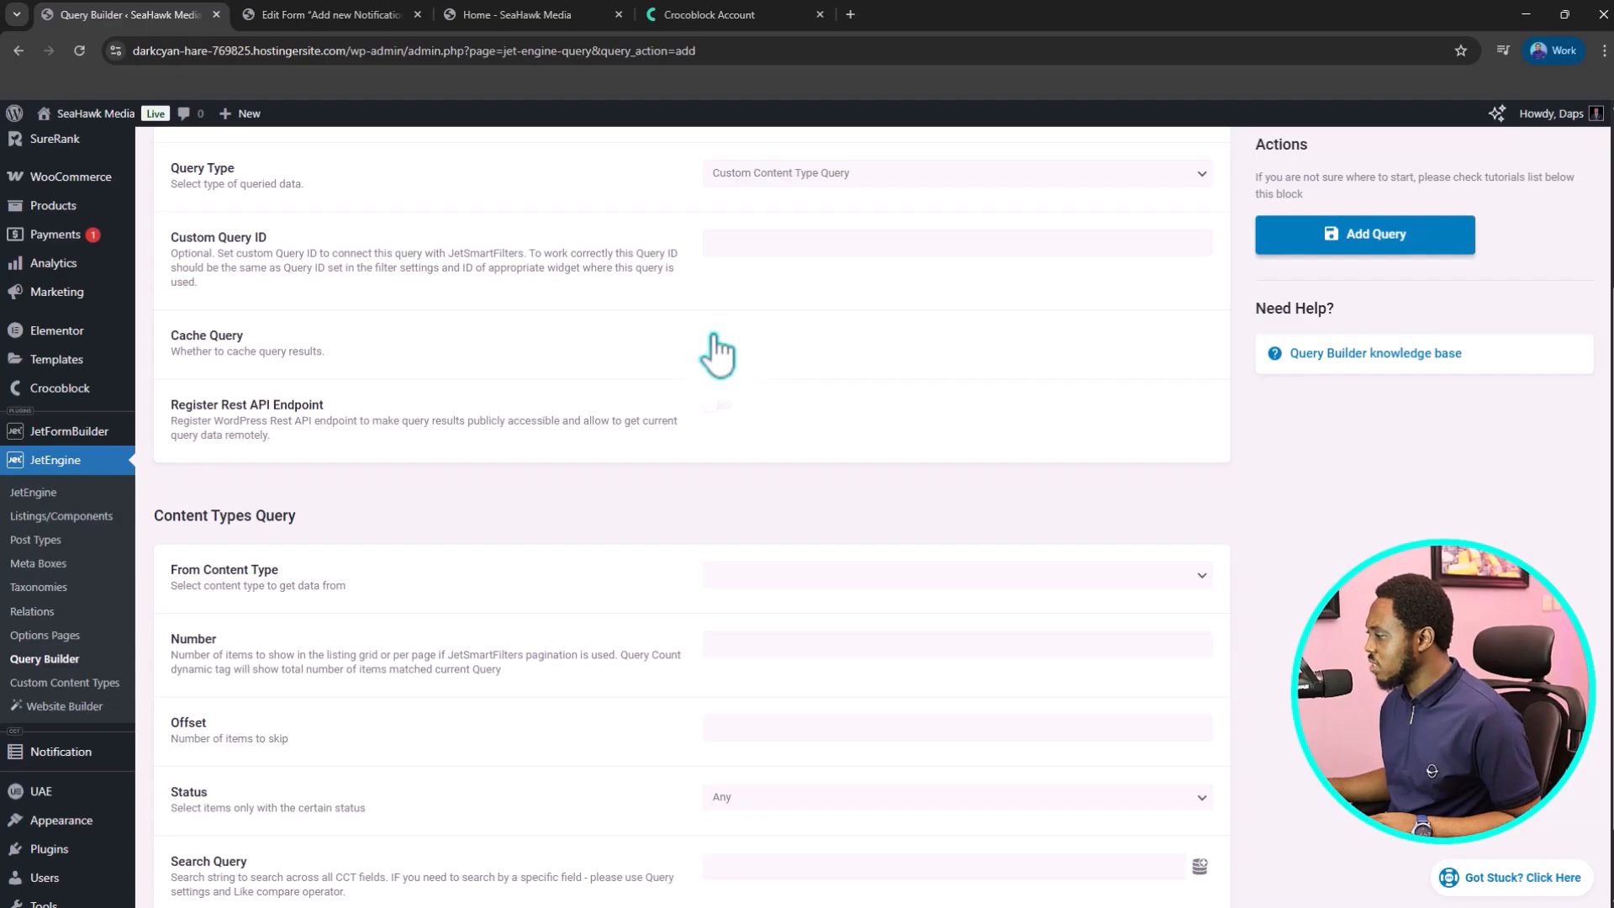
- Restrict the query to items with Publish status from the Notification content type
scroll(805, 335, "down", 1)
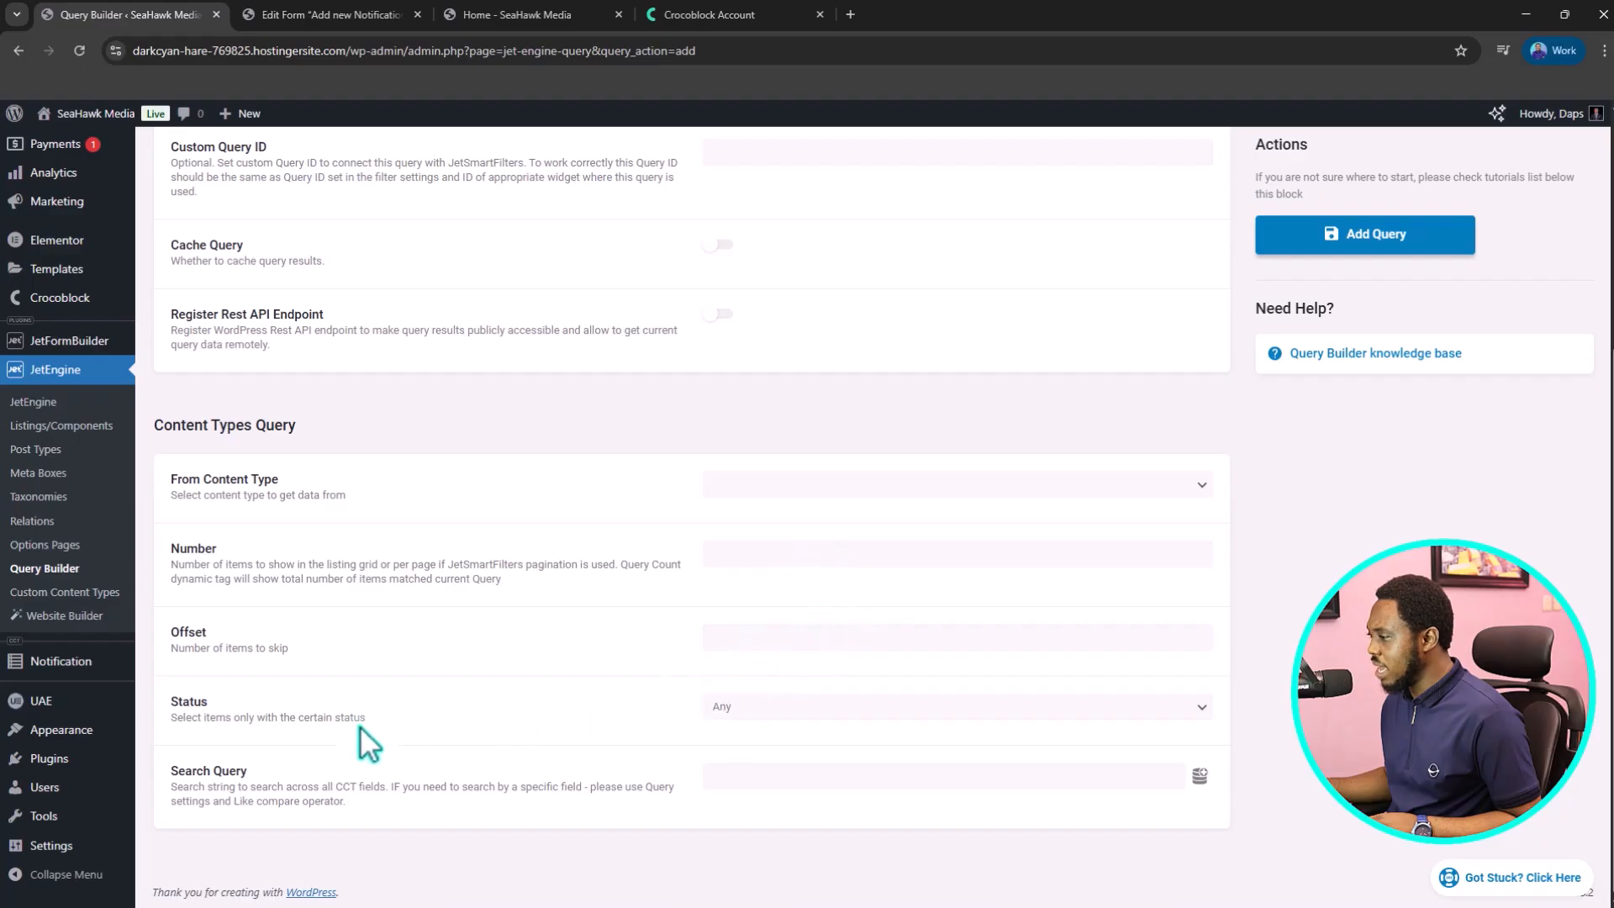
left_click(798, 708)
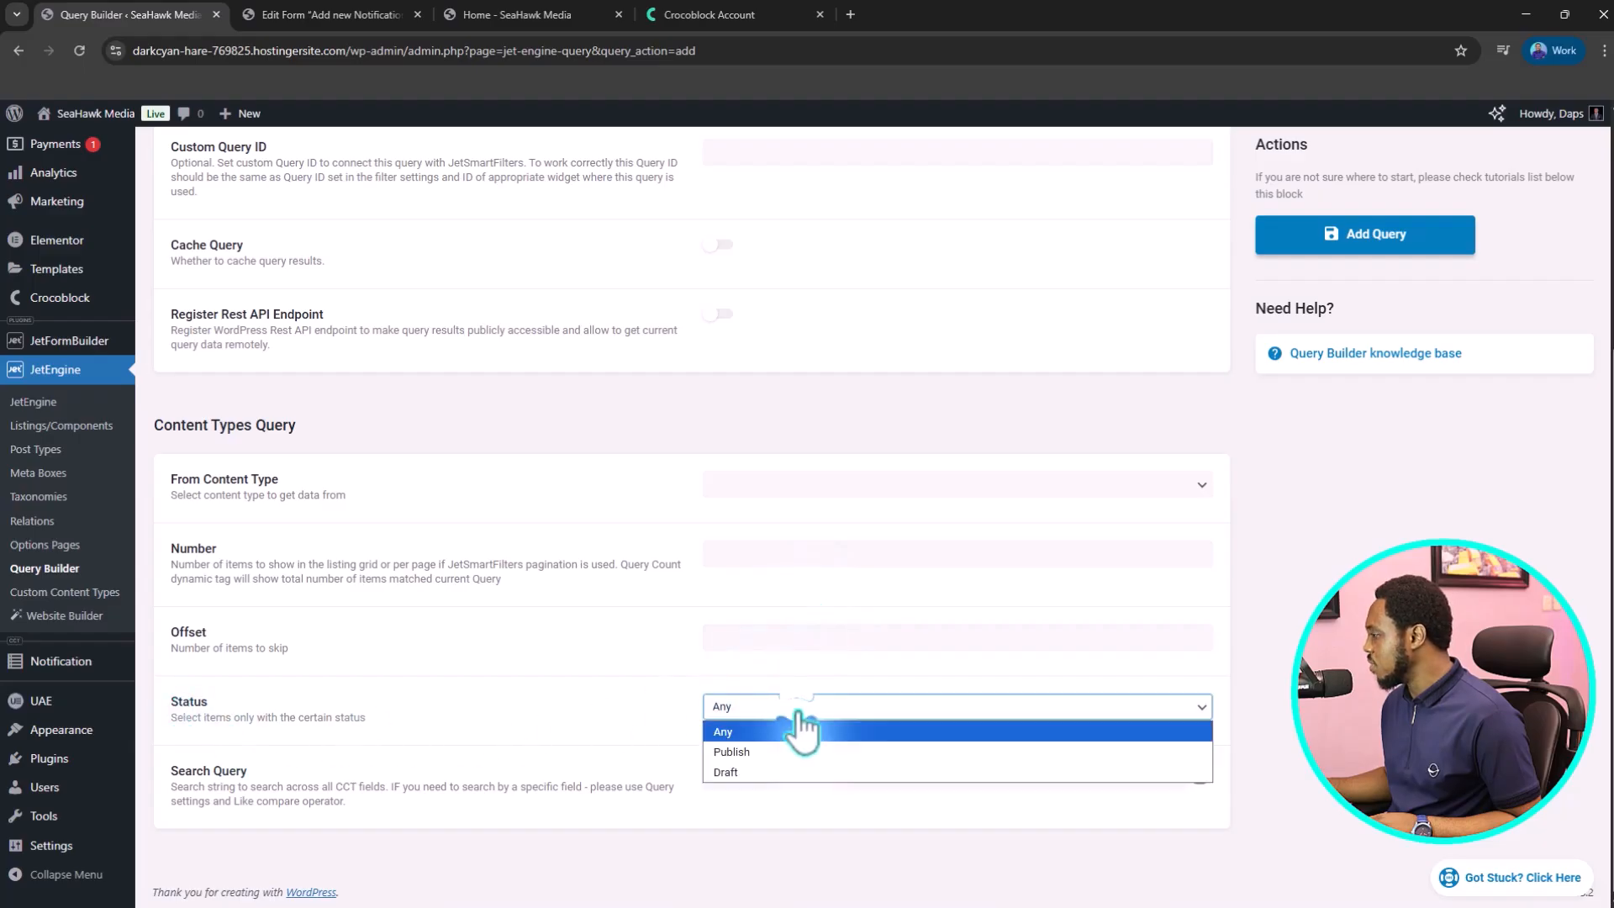
left_click(754, 754)
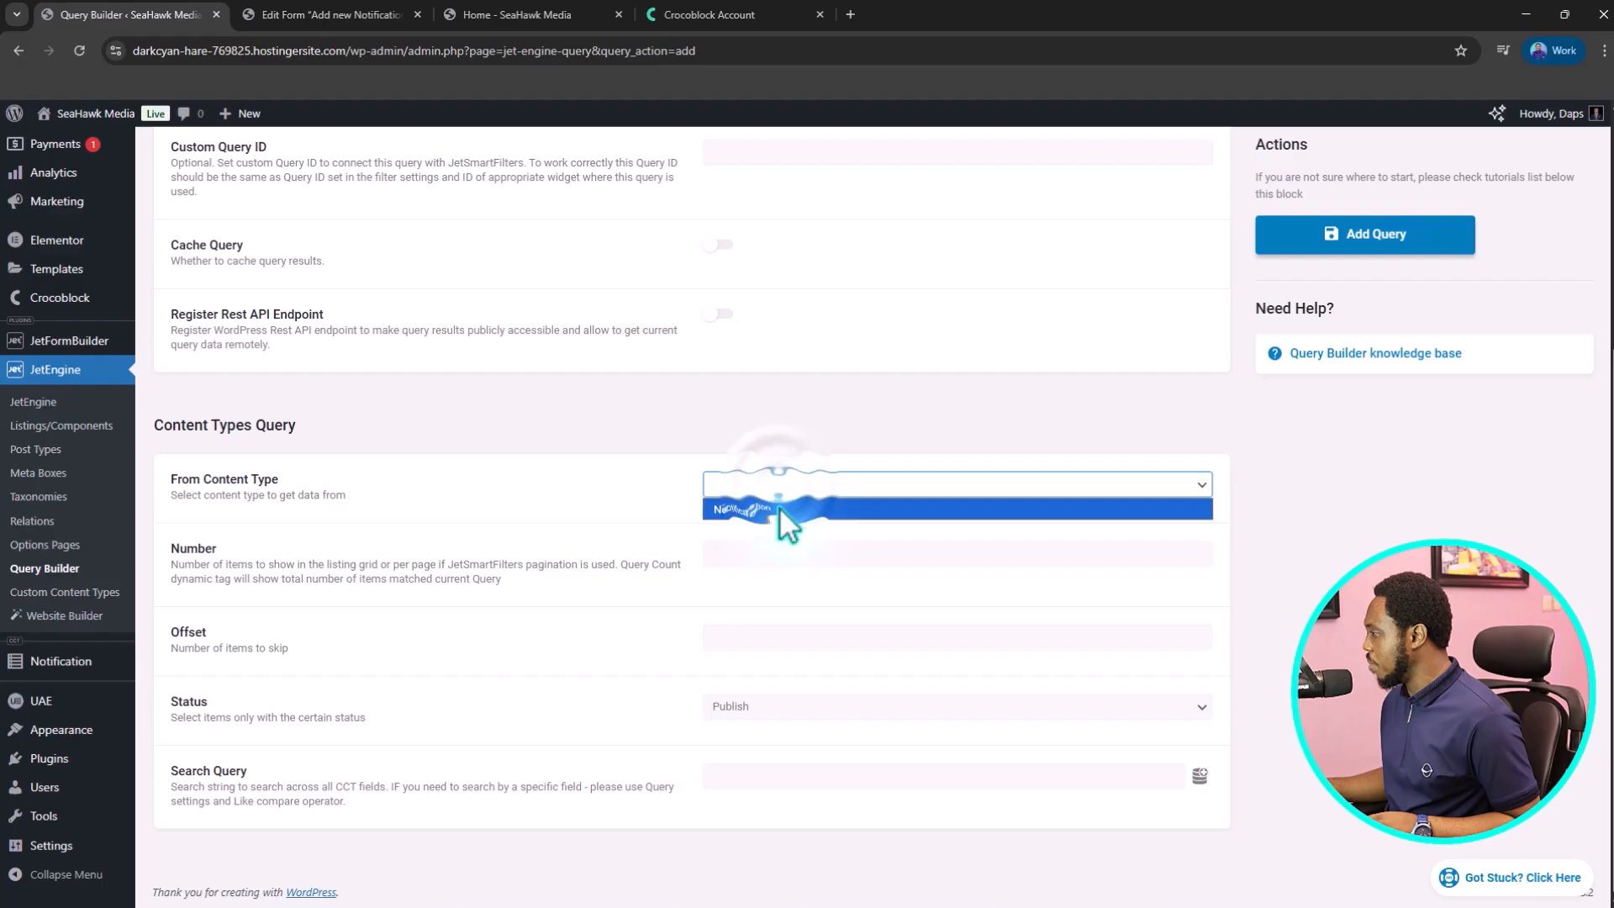
left_click(777, 509)
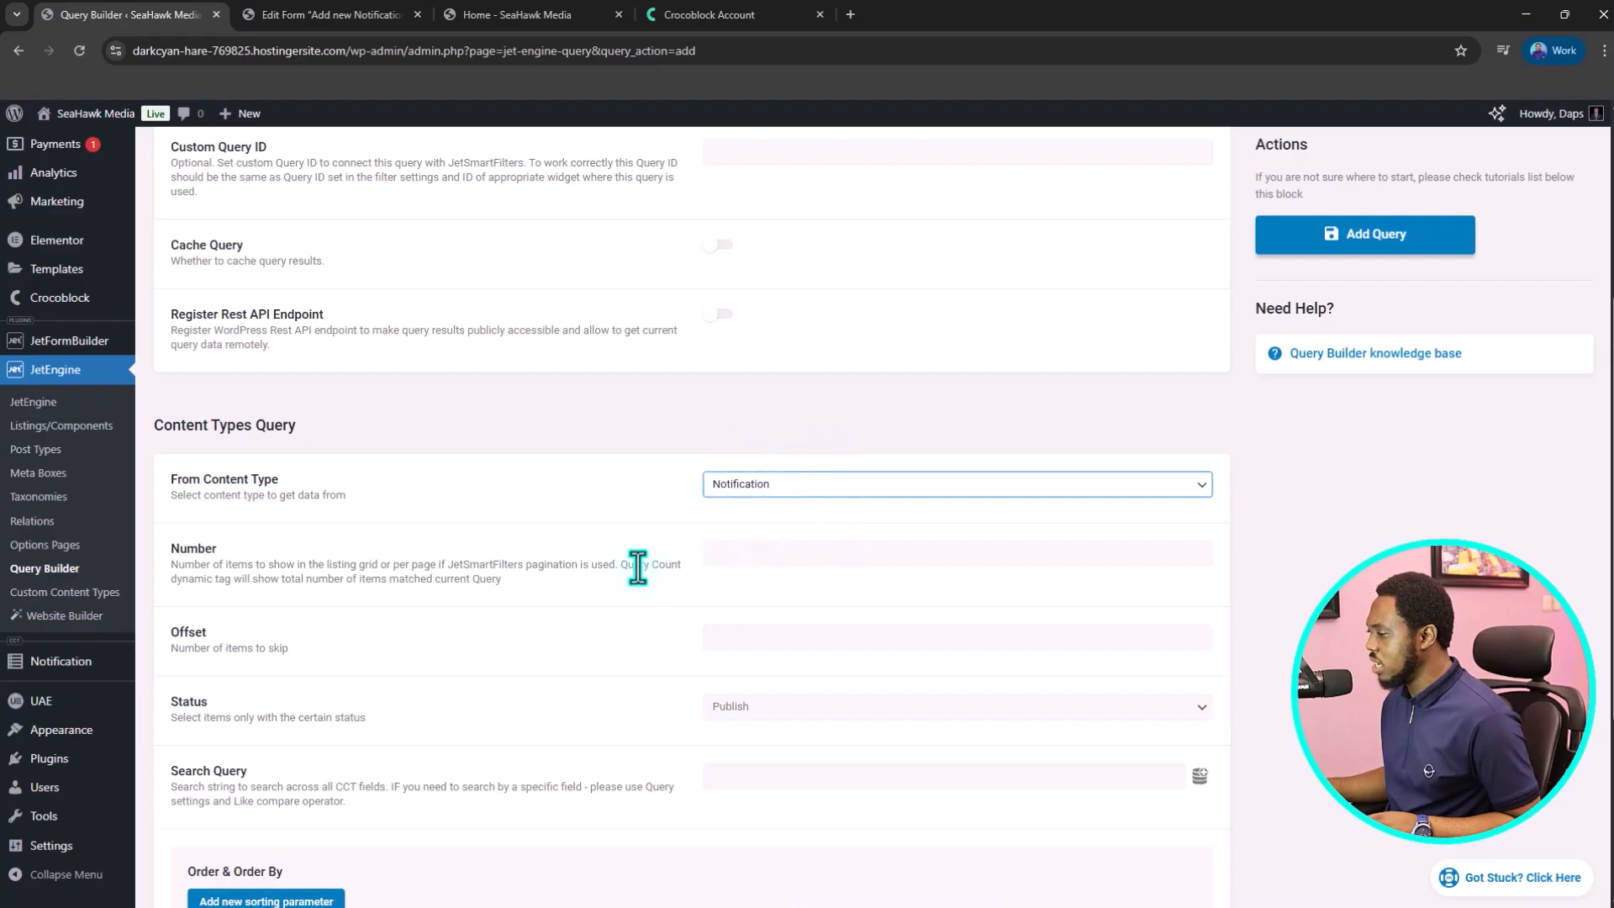
- Add a query condition on the Notification expiry date field with the comparison Greater or equal (>=)
scroll(767, 521, "down", 2)
scroll(765, 532, "down", 1)
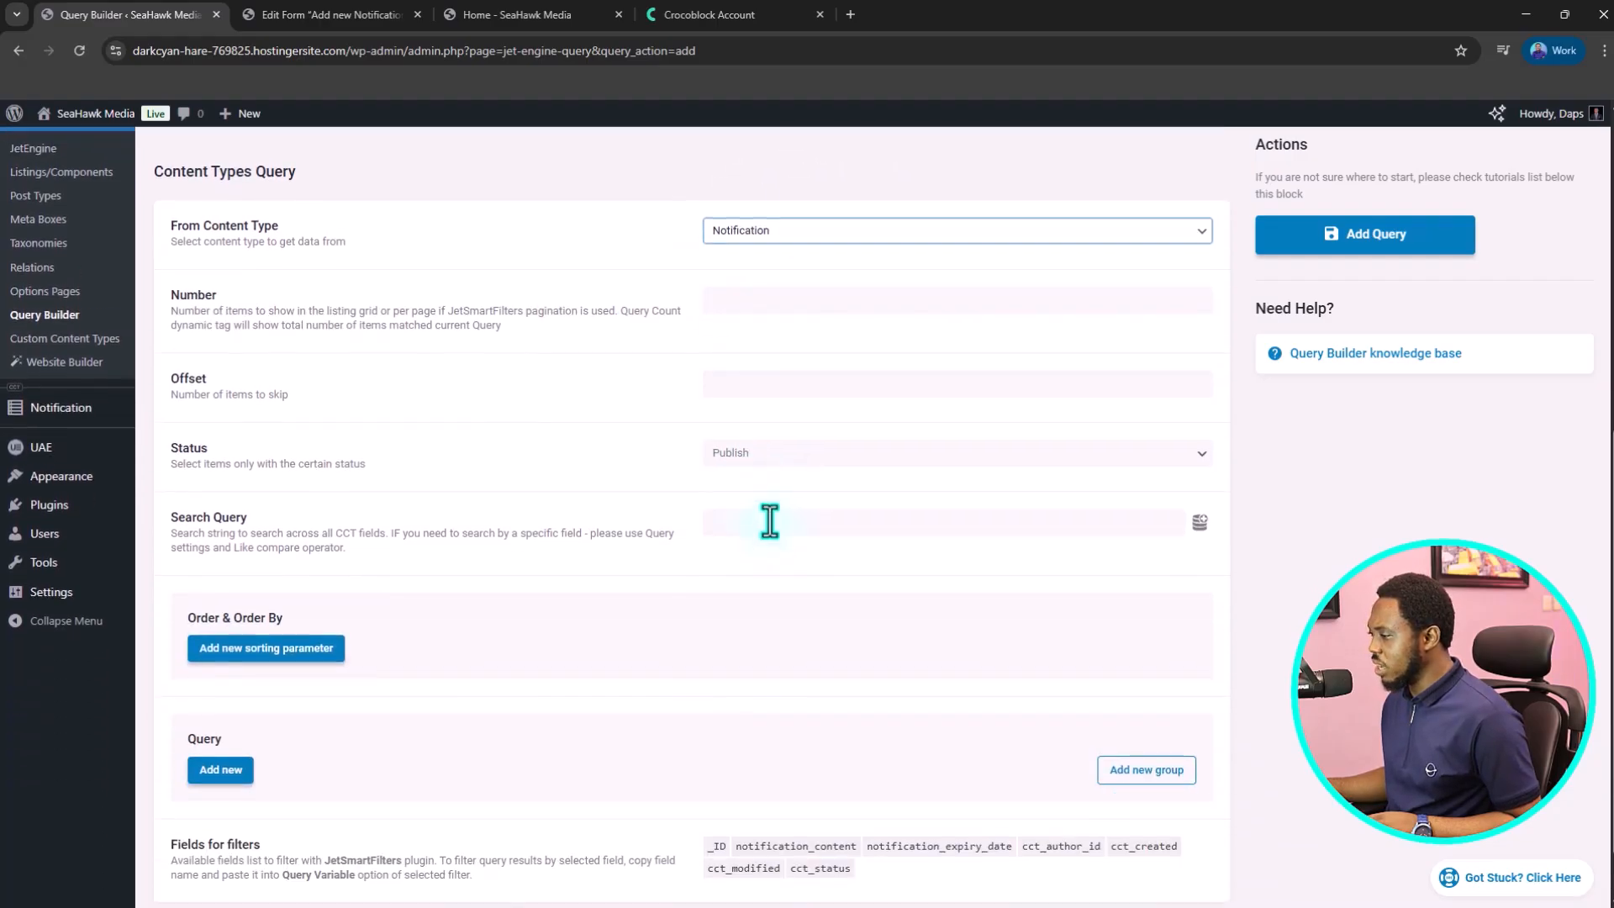
left_click(222, 772)
scroll(390, 685, "down", 3)
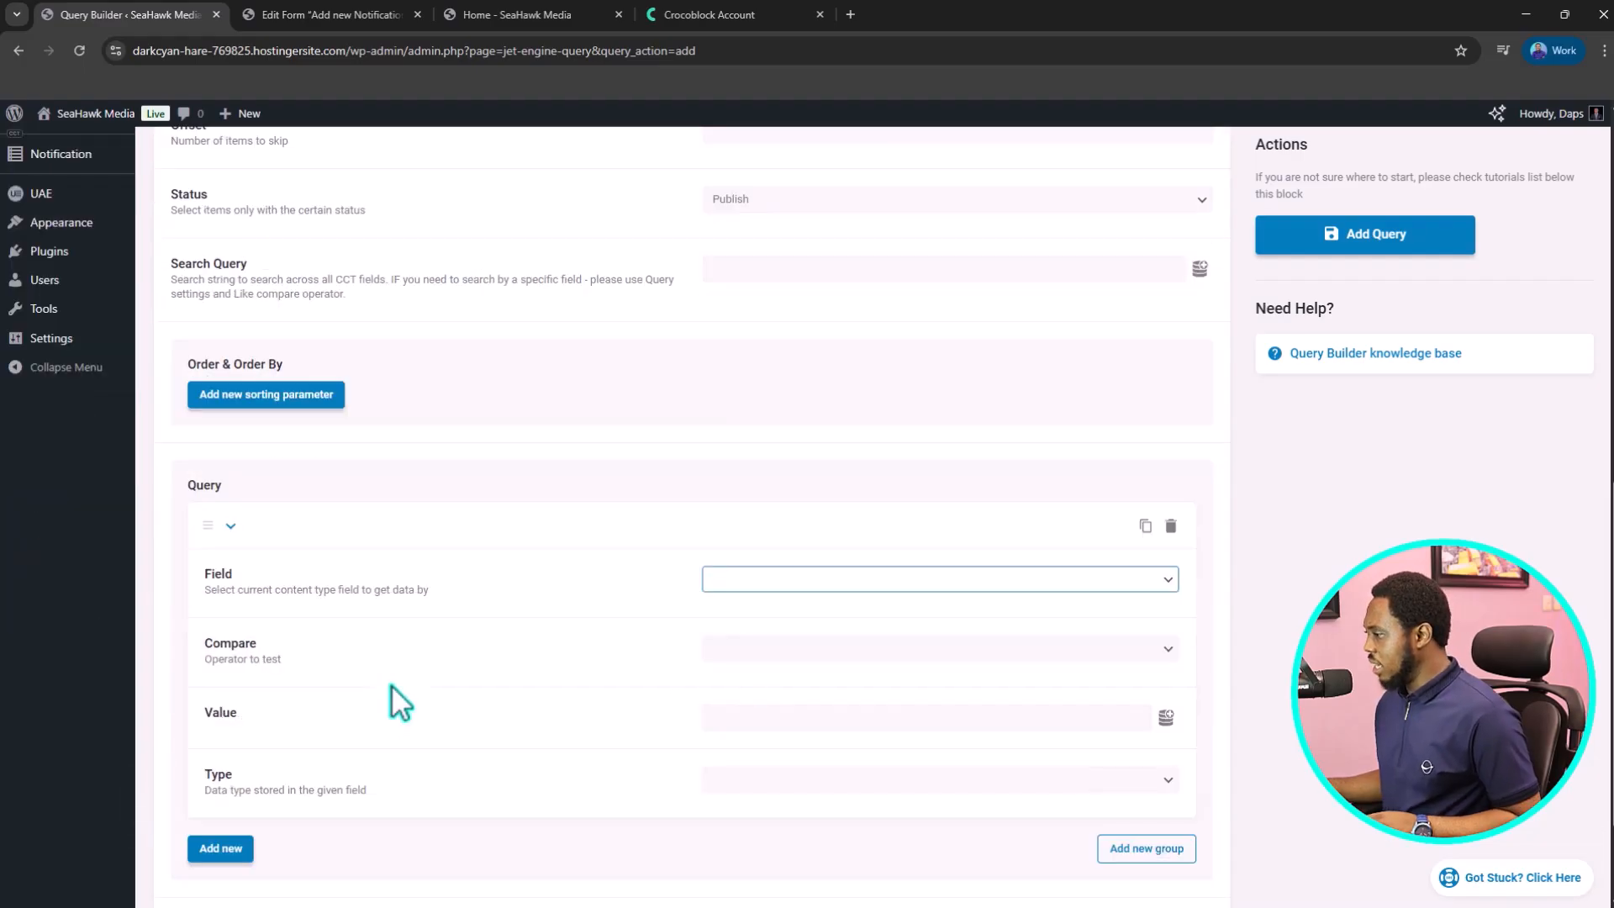
left_click(777, 582)
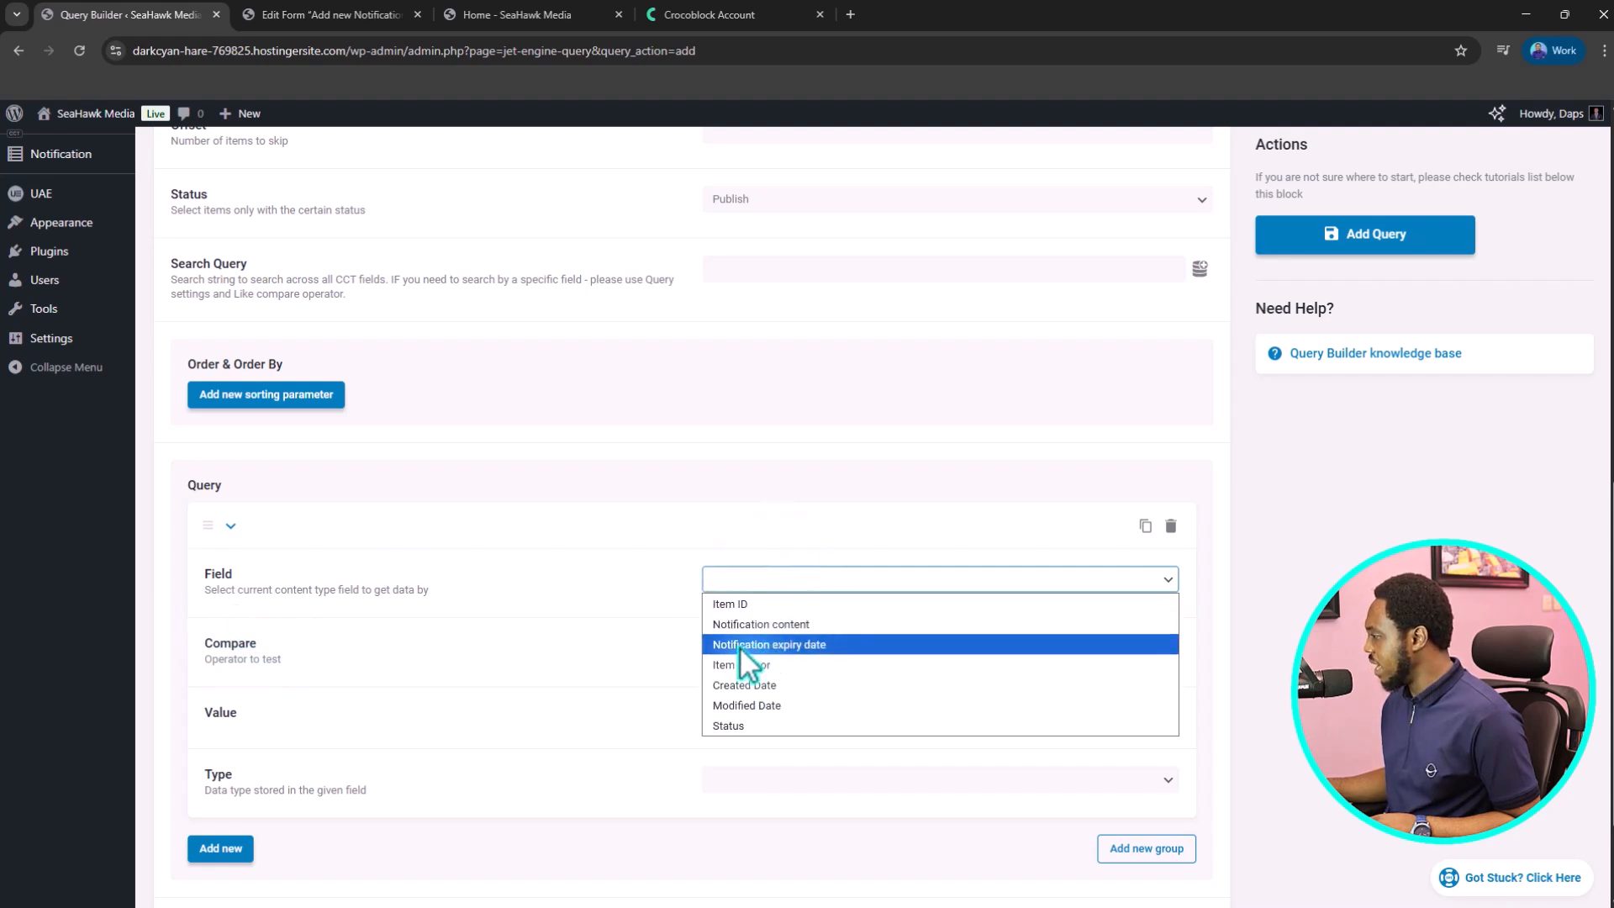
left_click(754, 645)
key("Tab")
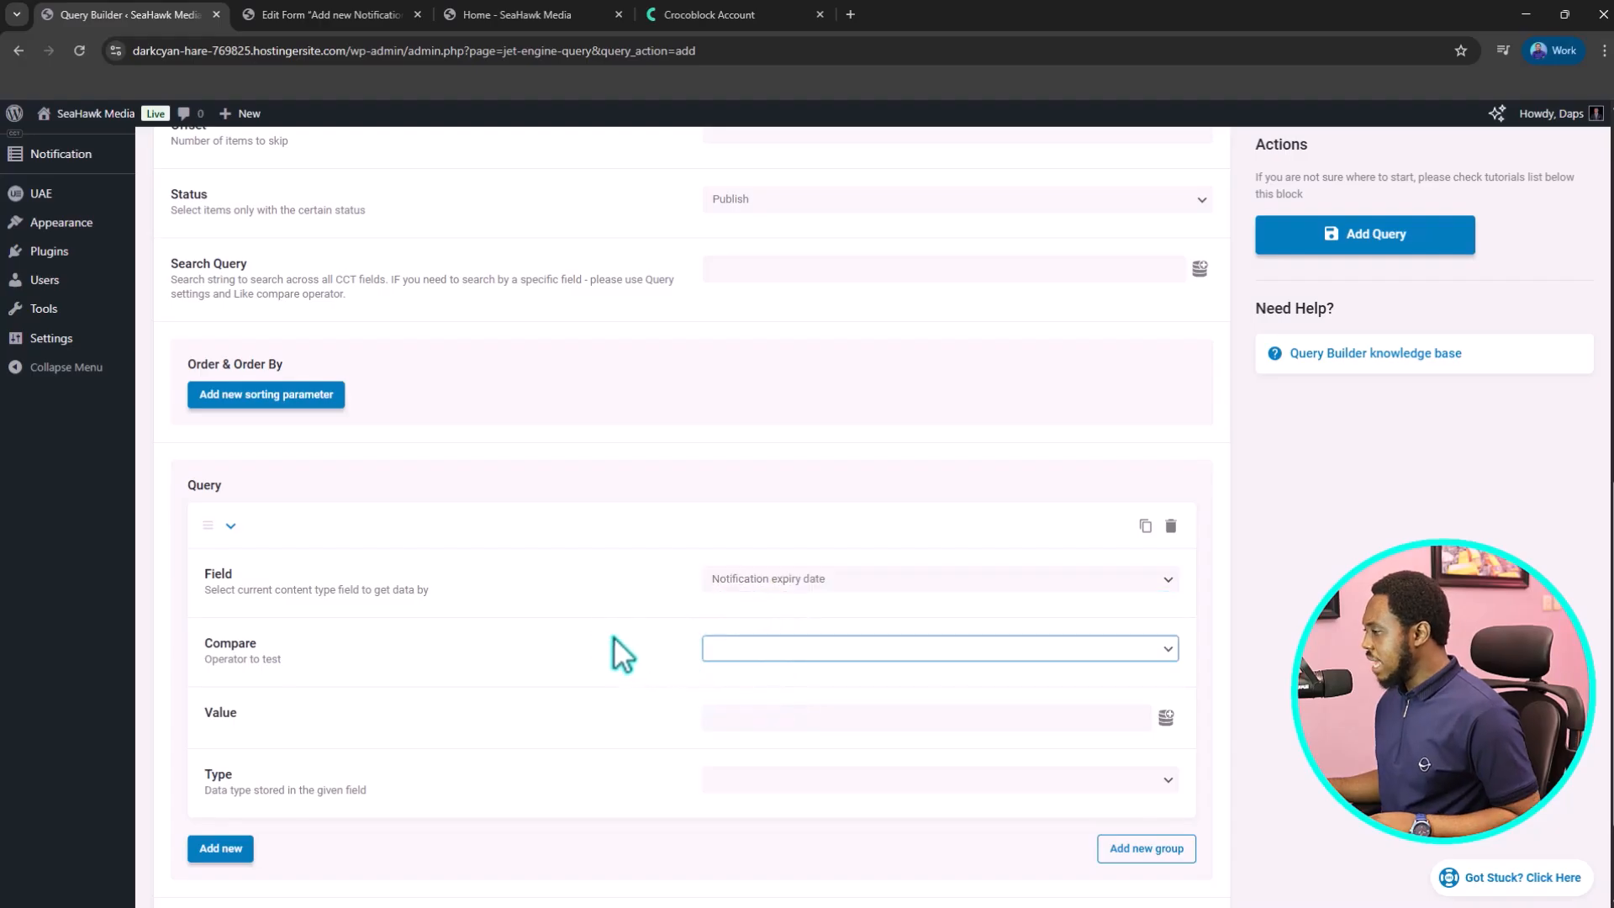
left_click(759, 651)
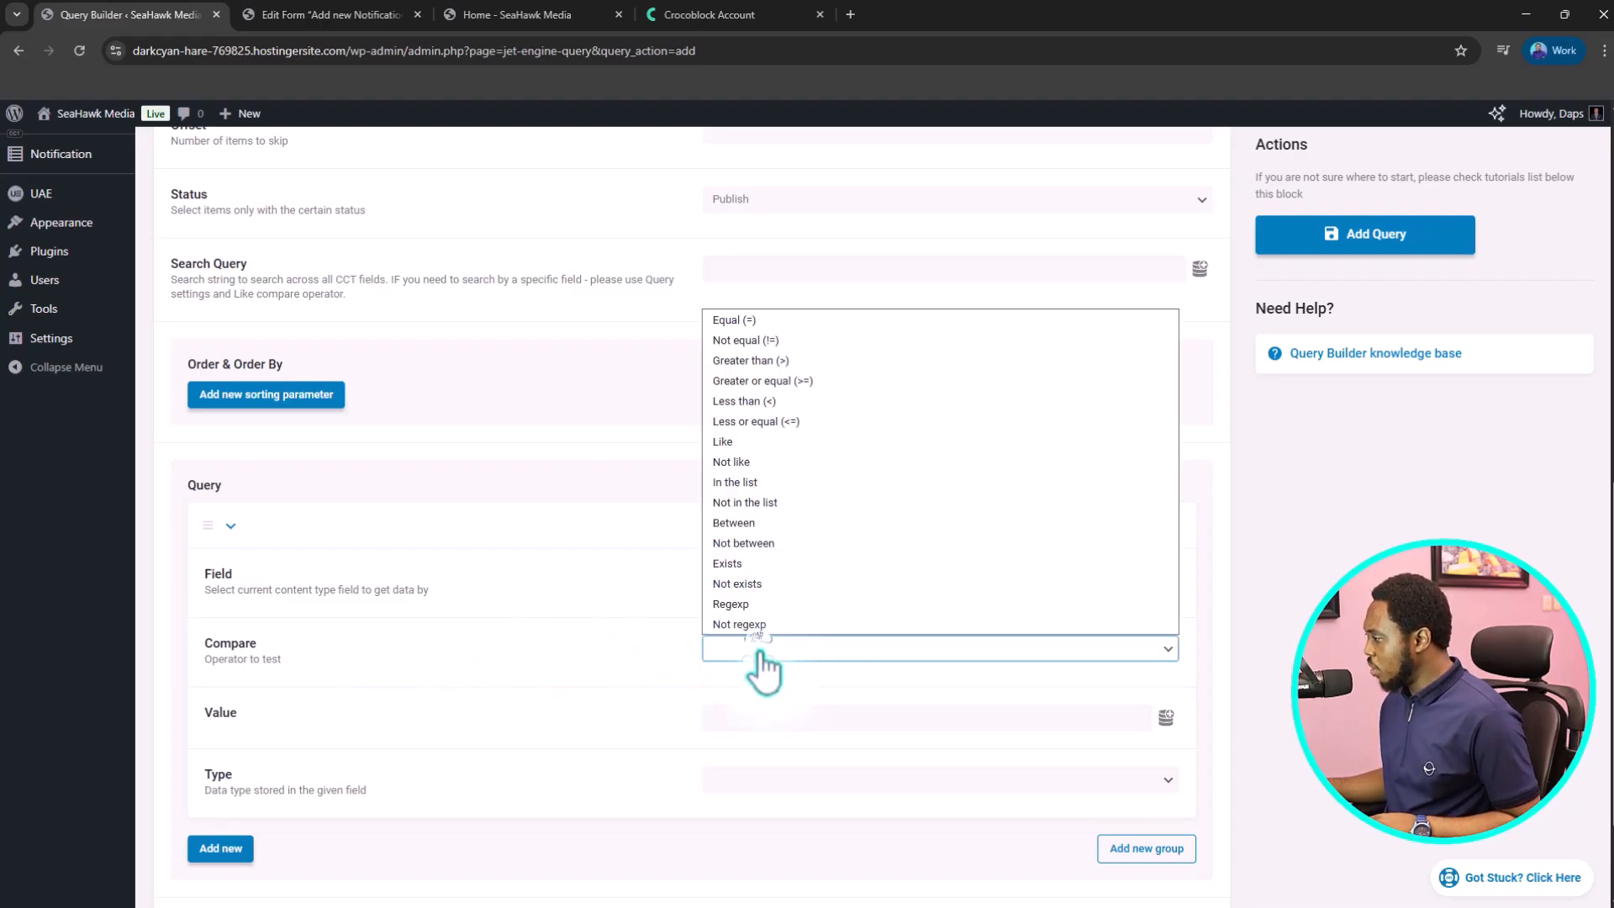
left_click(743, 384)
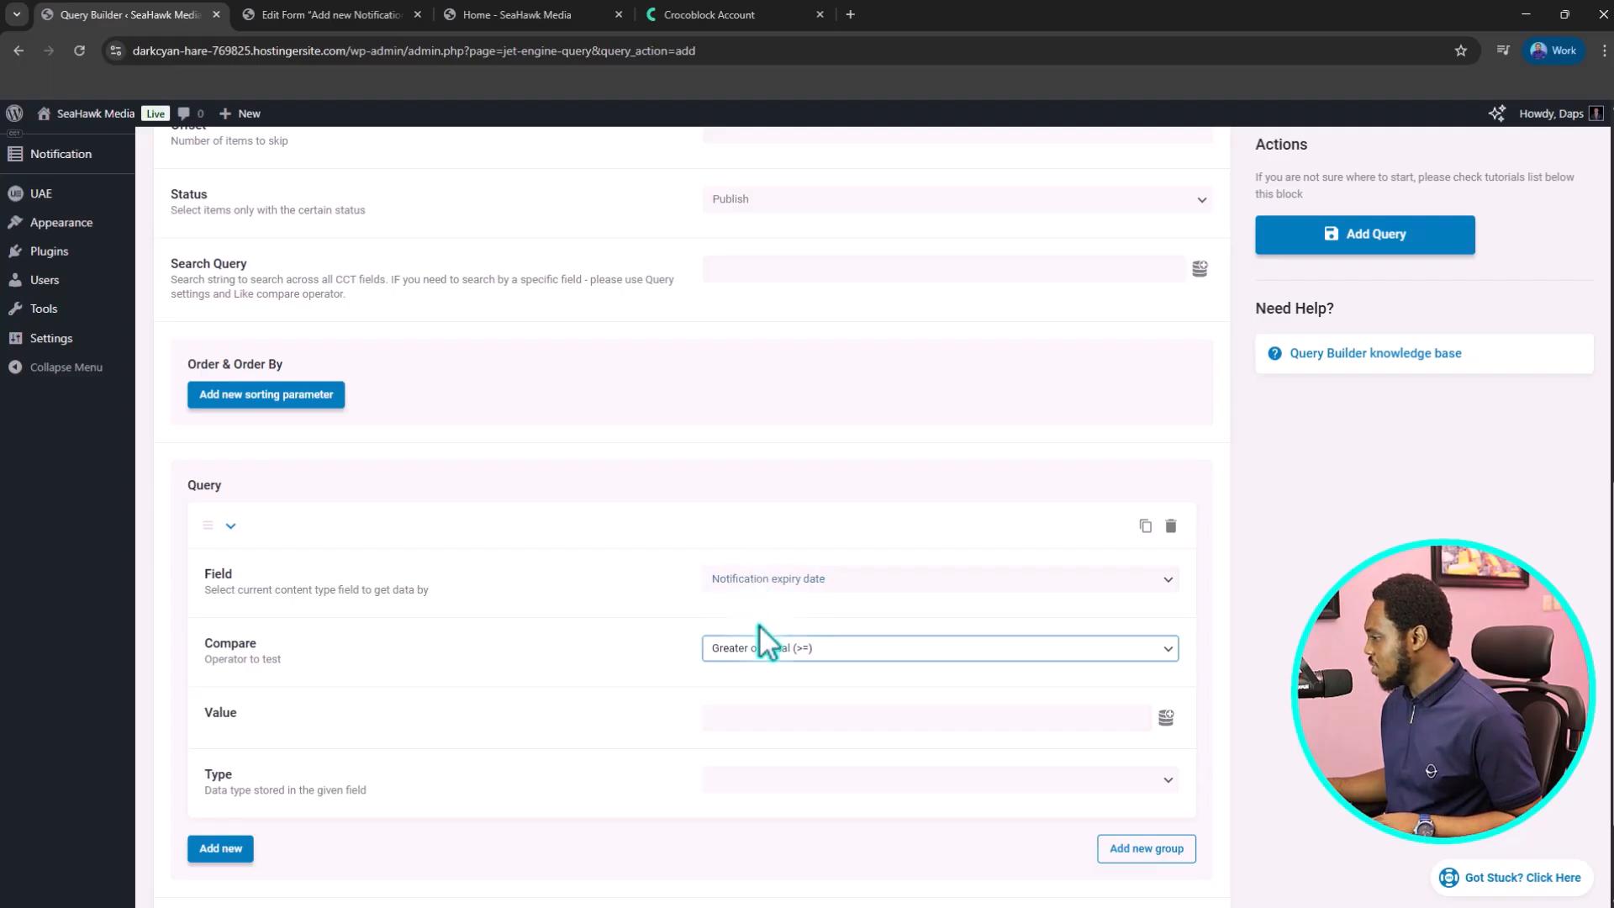
- Set the expiry date condition's value to the dynamic value Today
scroll(762, 633, "down", 1)
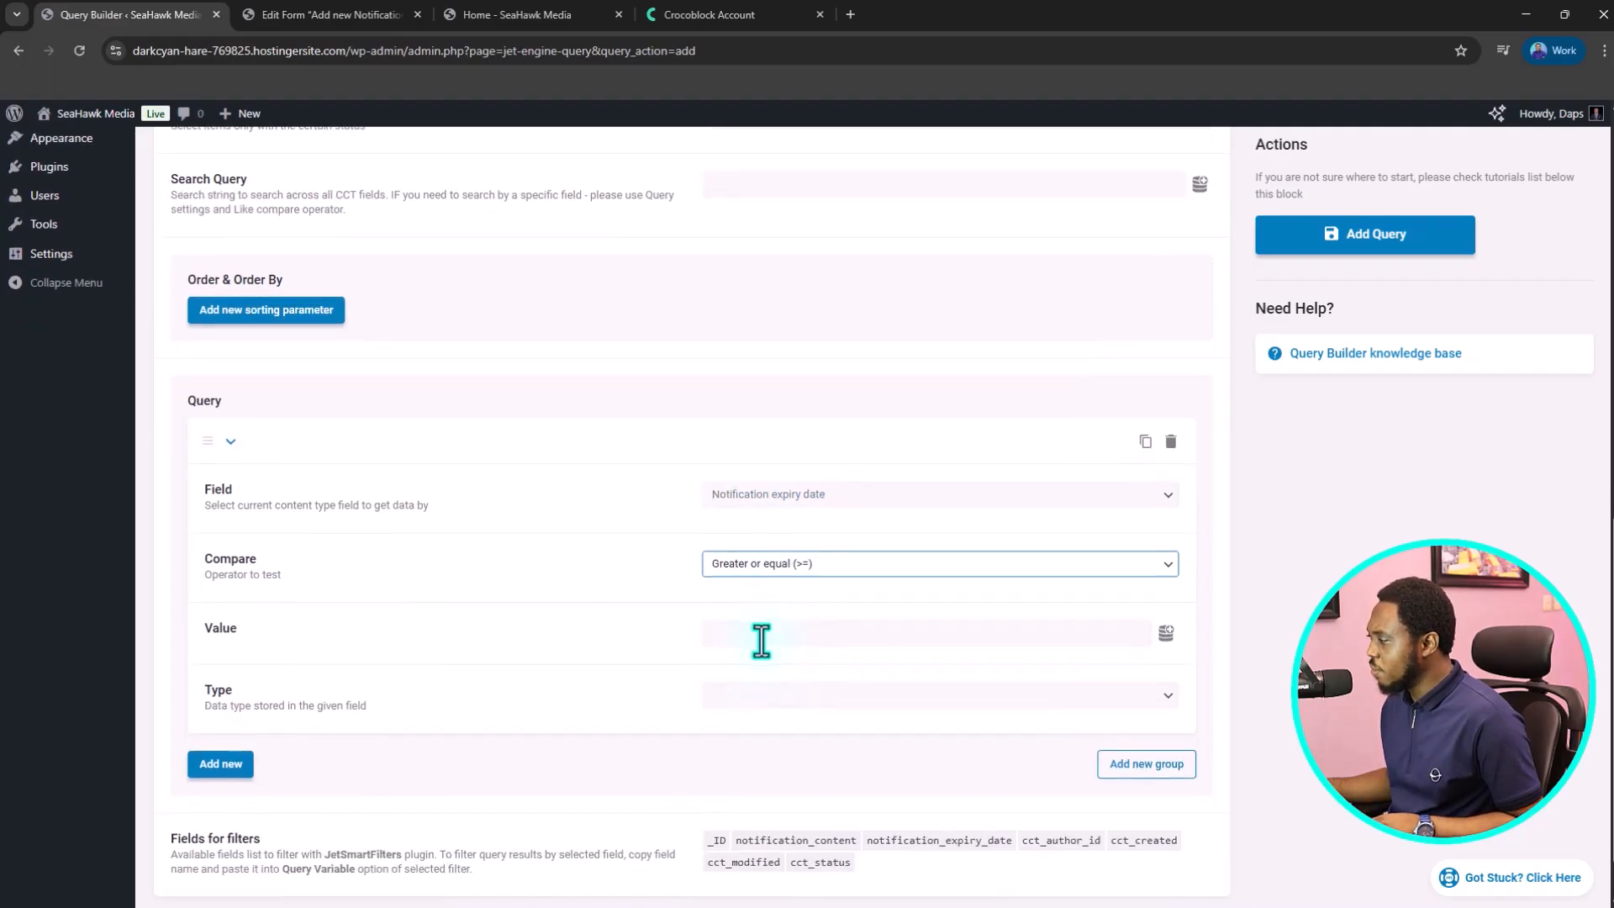
left_click(1165, 632)
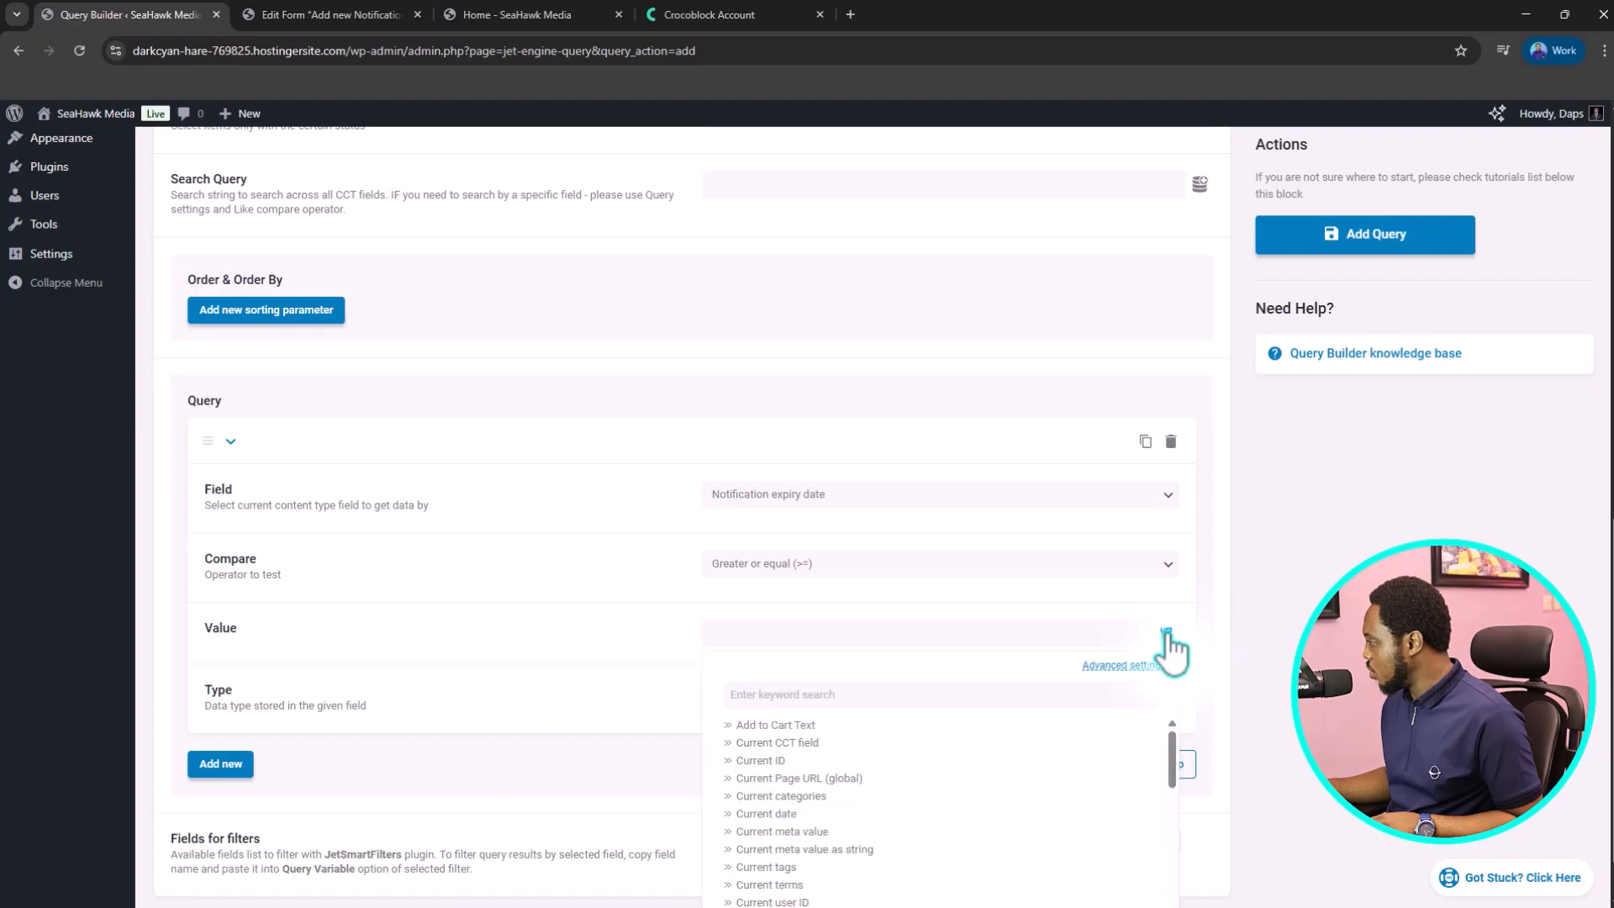
scroll(966, 721, "down", 1)
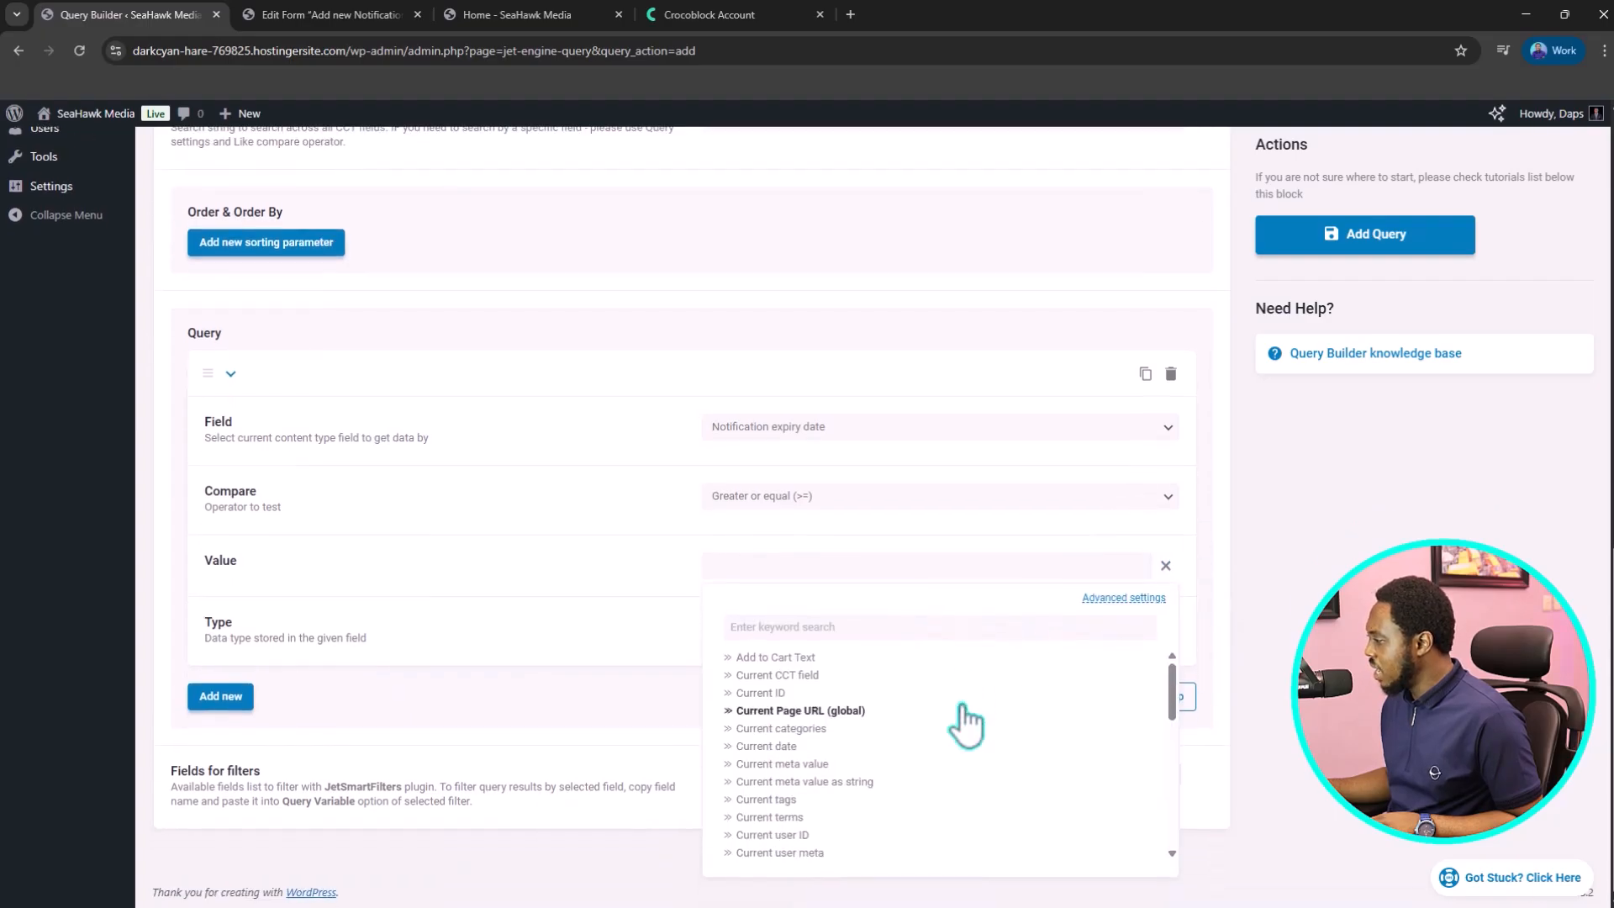
left_click(771, 626)
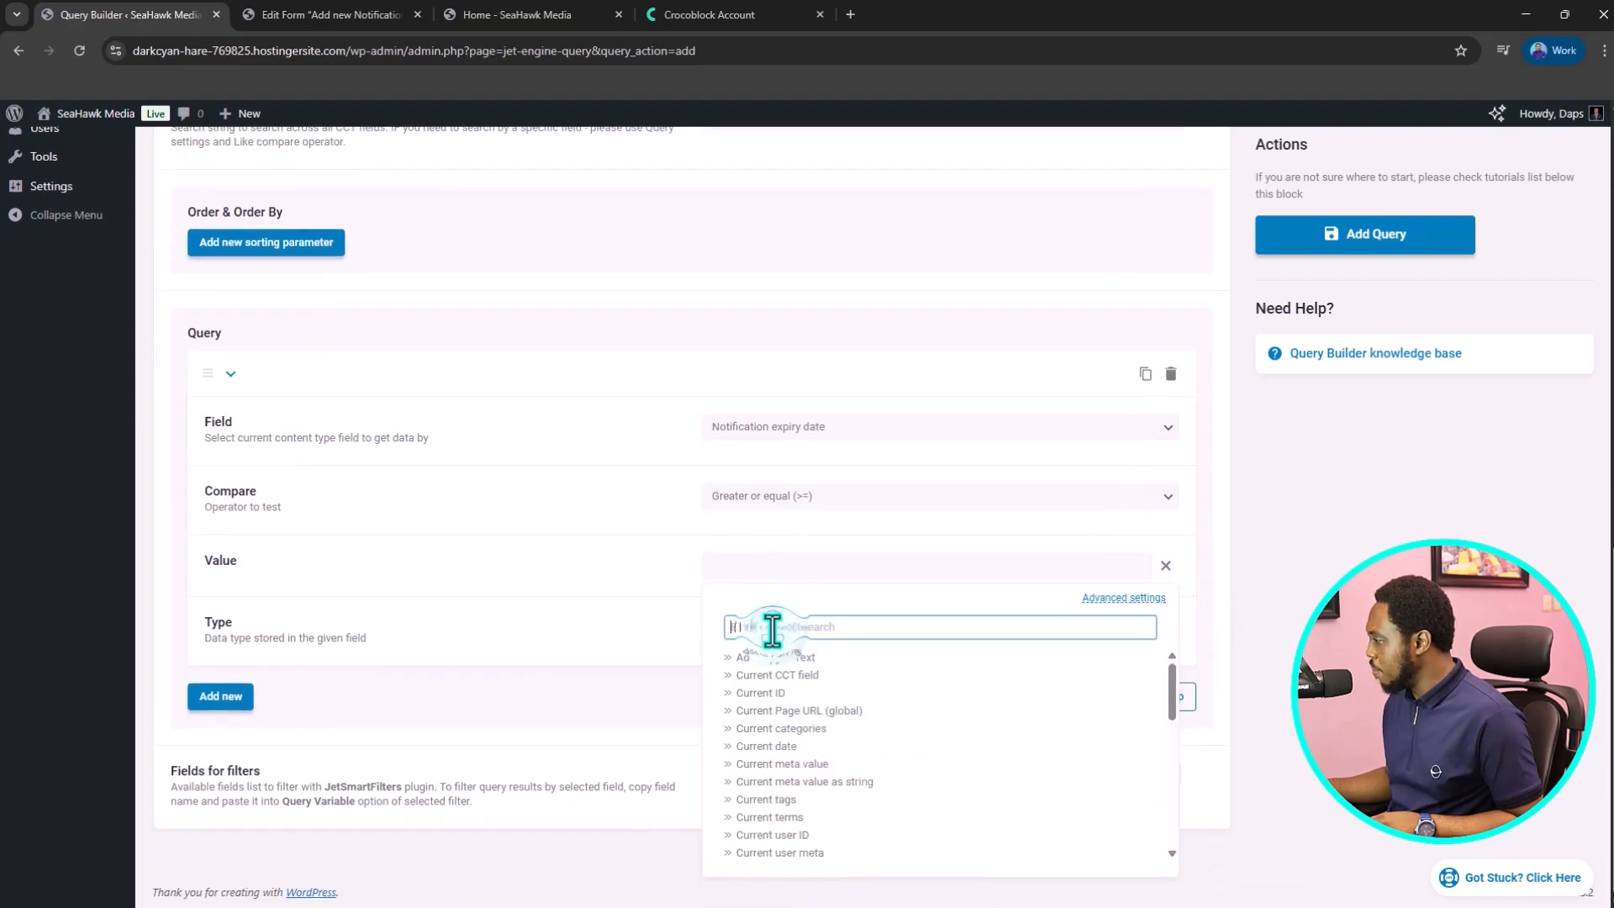
type("today")
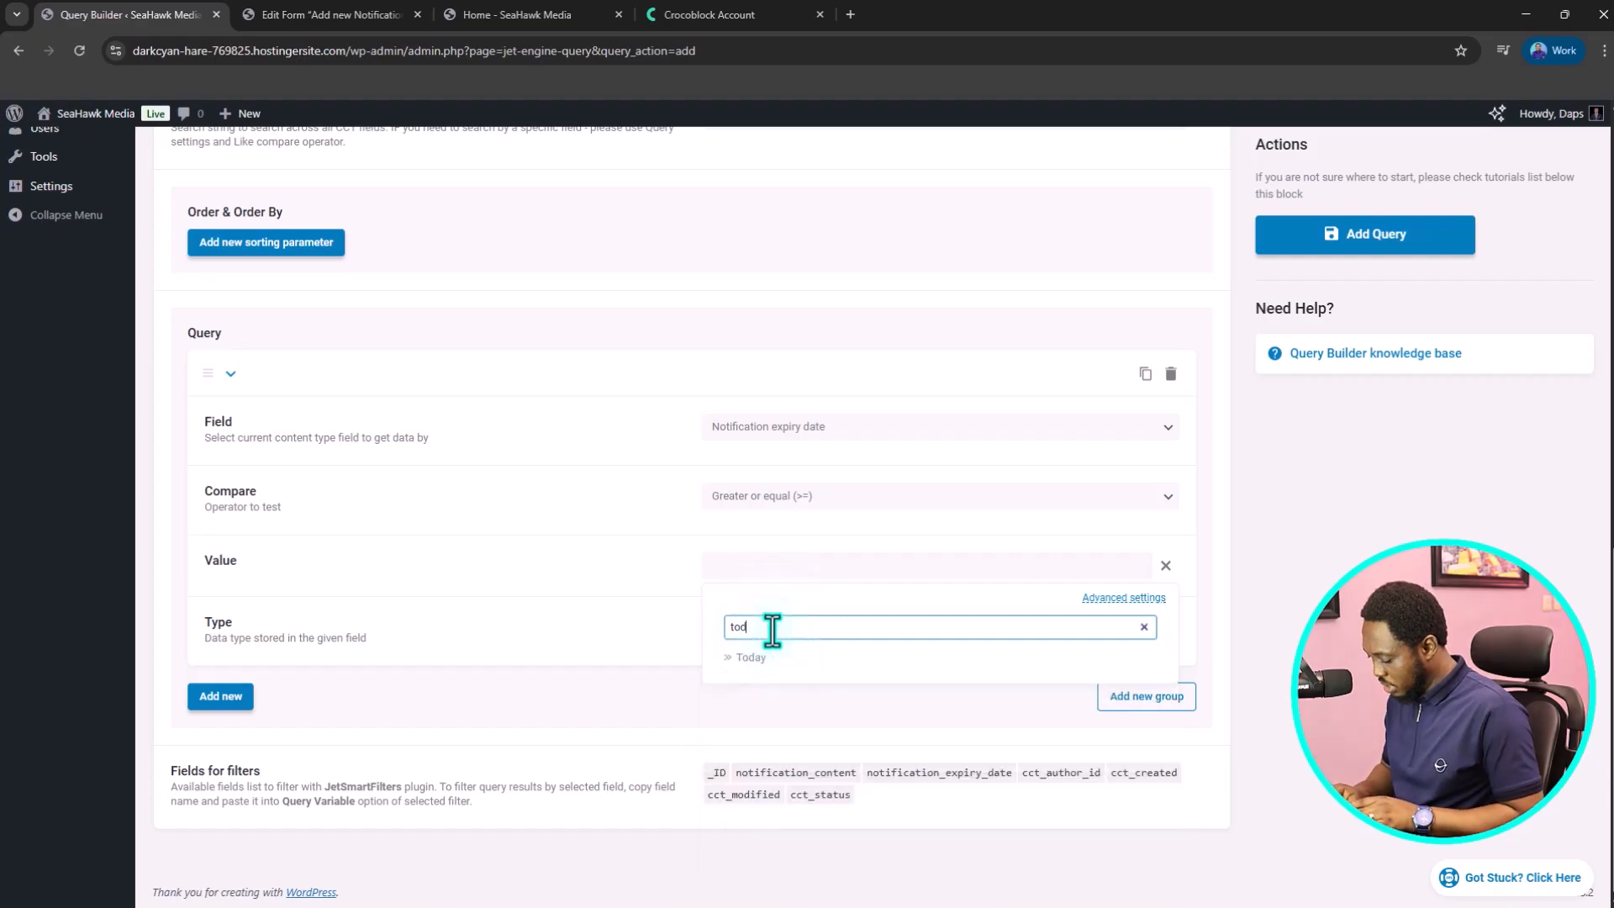
left_click(756, 660)
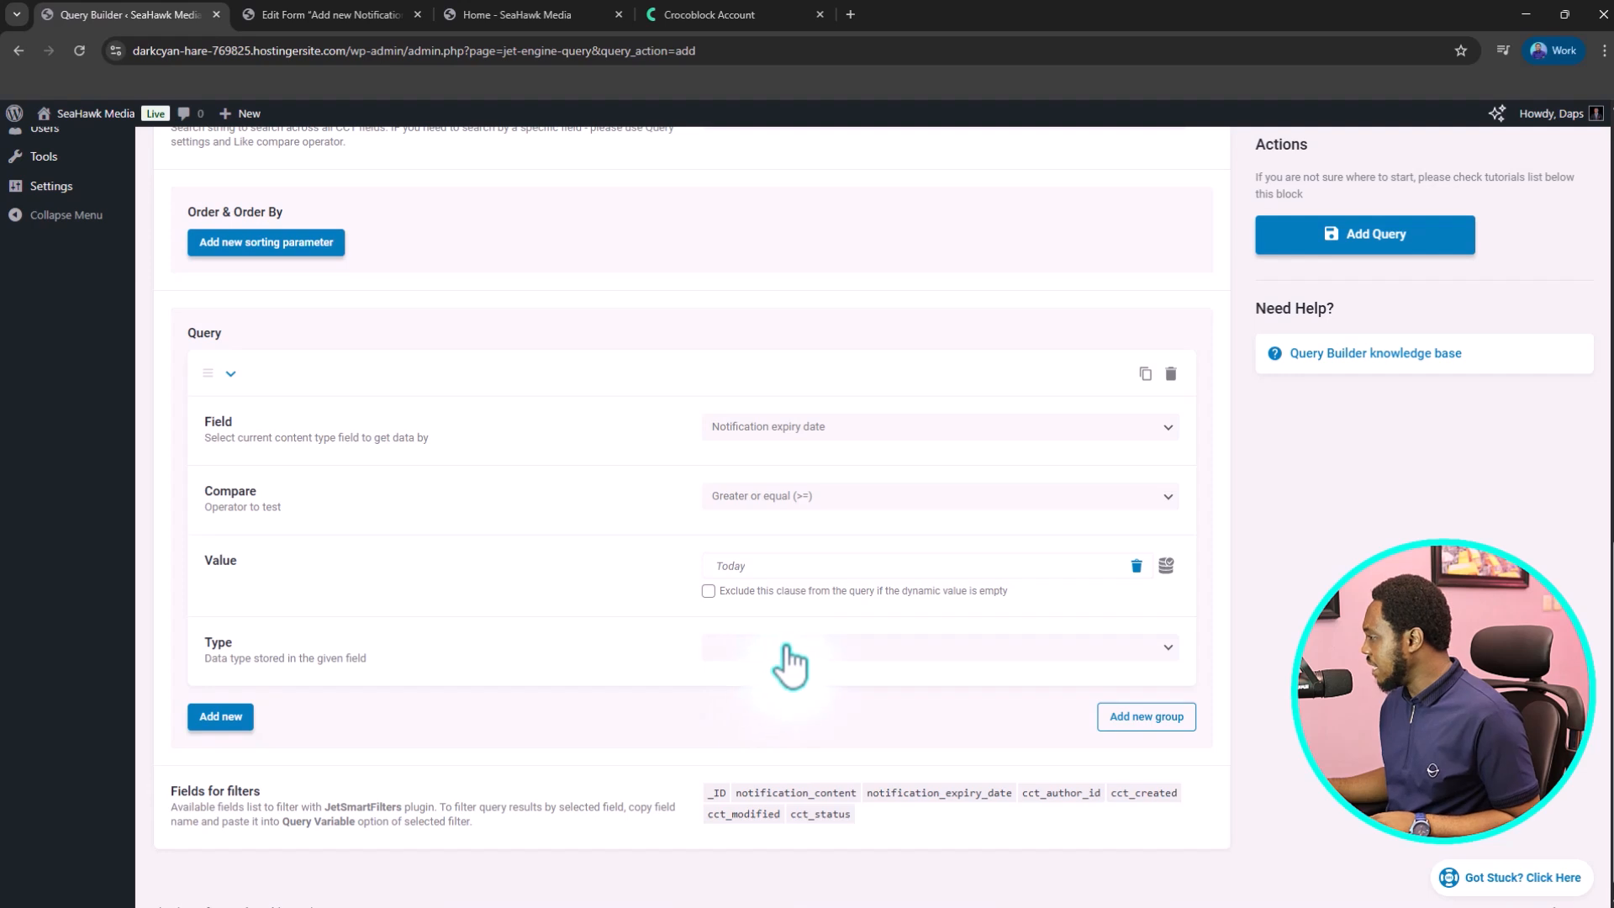
- Set the expiry date condition's data type to Timestamp and add the query
left_click(784, 649)
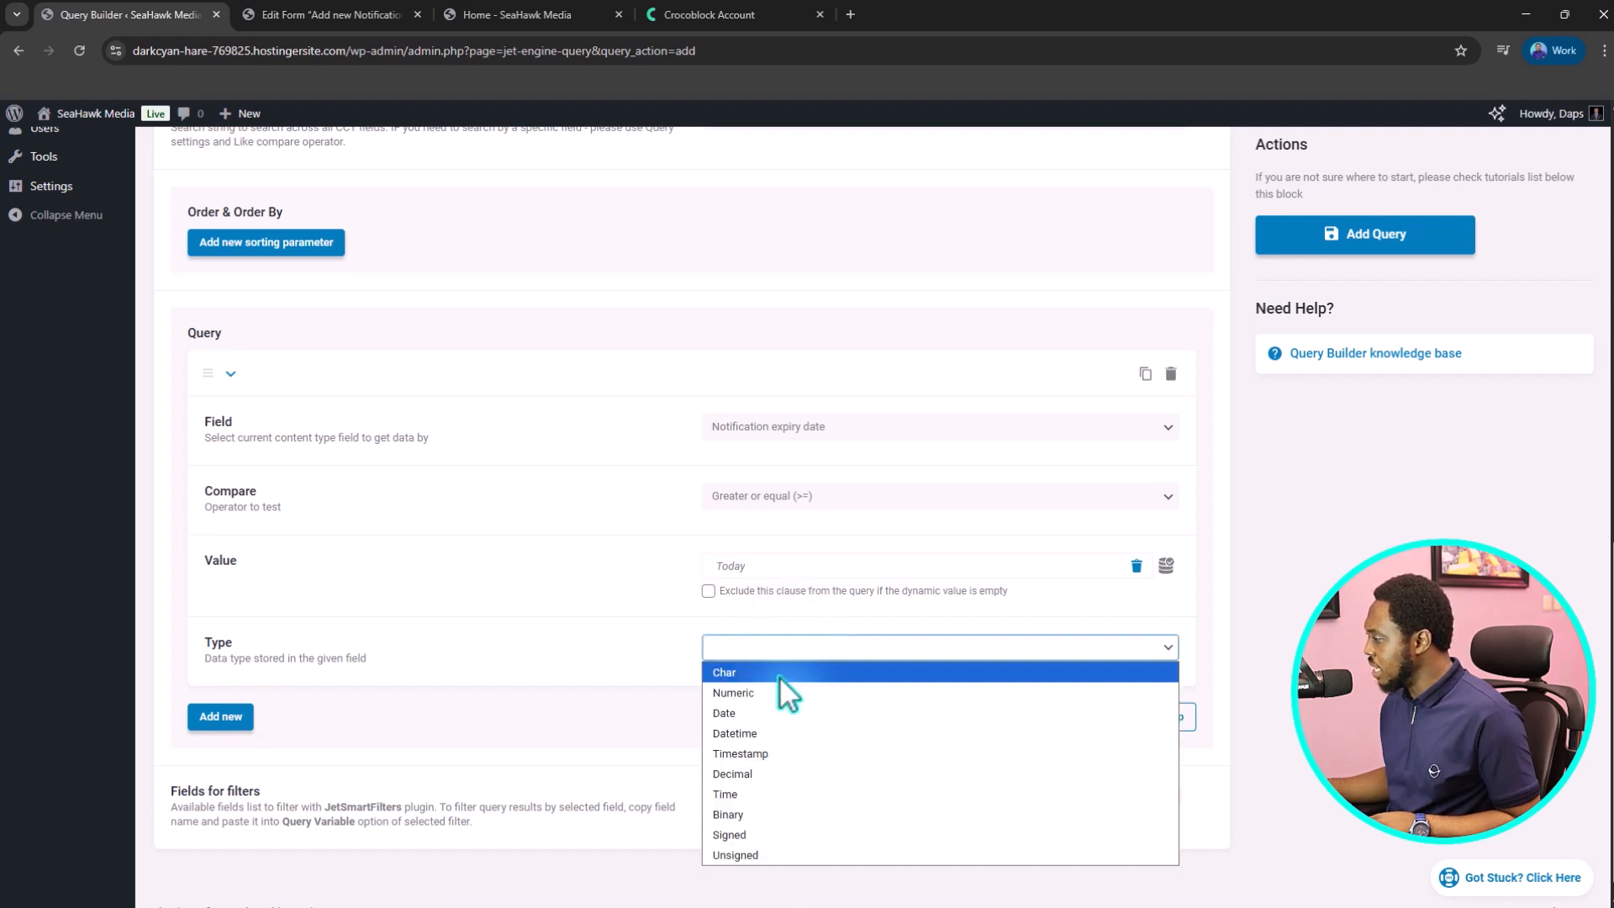
left_click(754, 748)
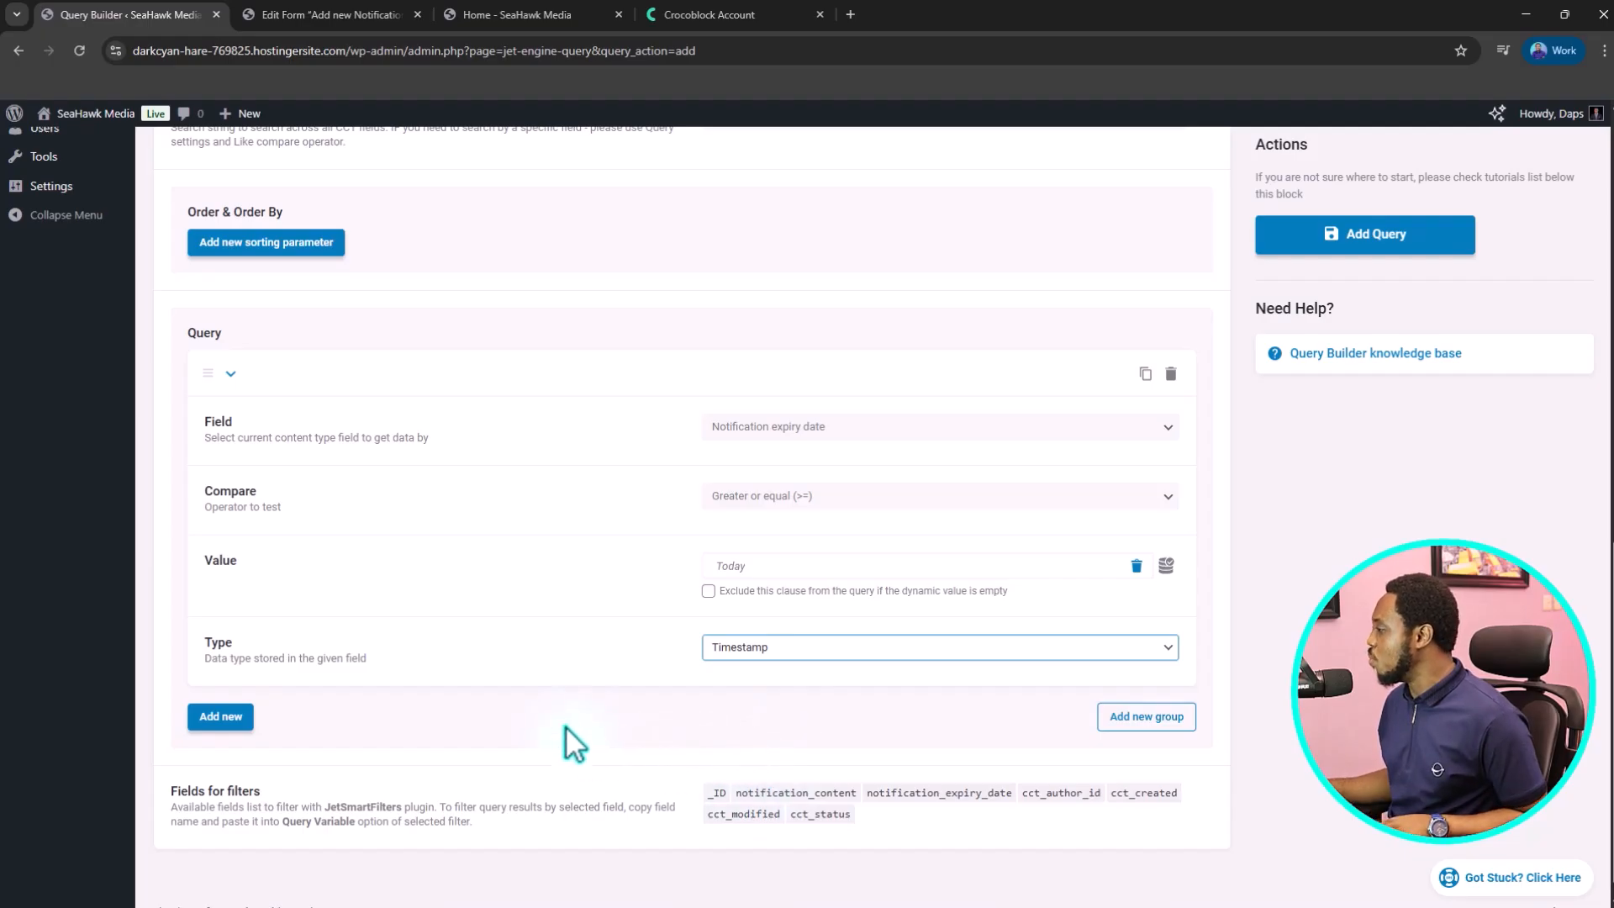
left_click(1393, 246)
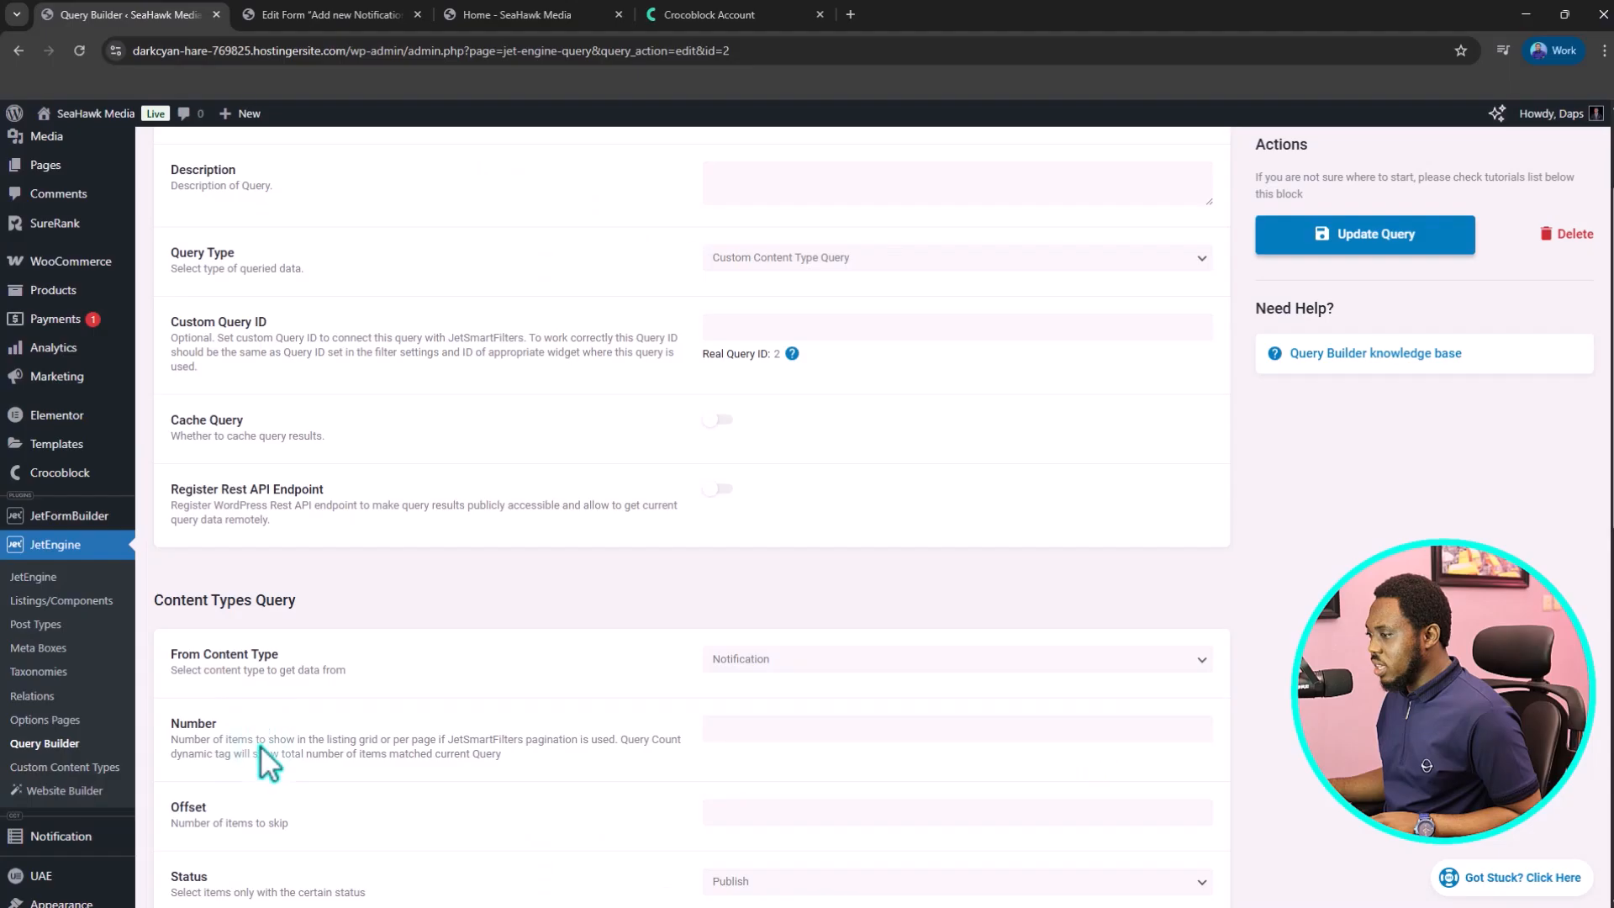
- Create a new JetEngine data store with the name "Read Notification" and the store type User Metadata
left_click(42, 578)
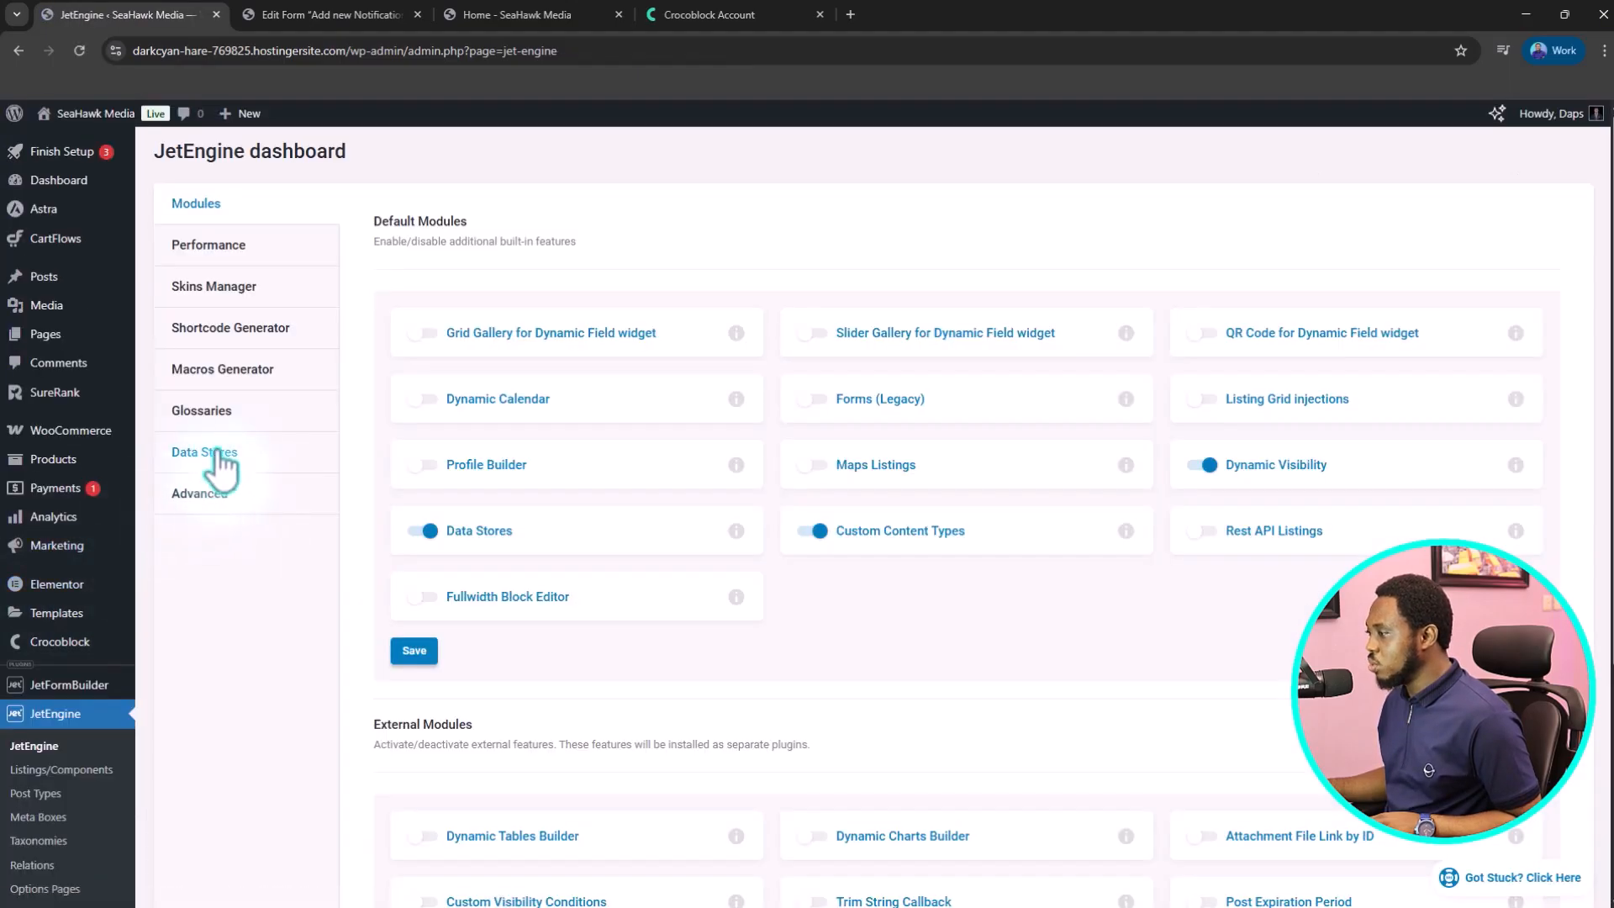
left_click(217, 462)
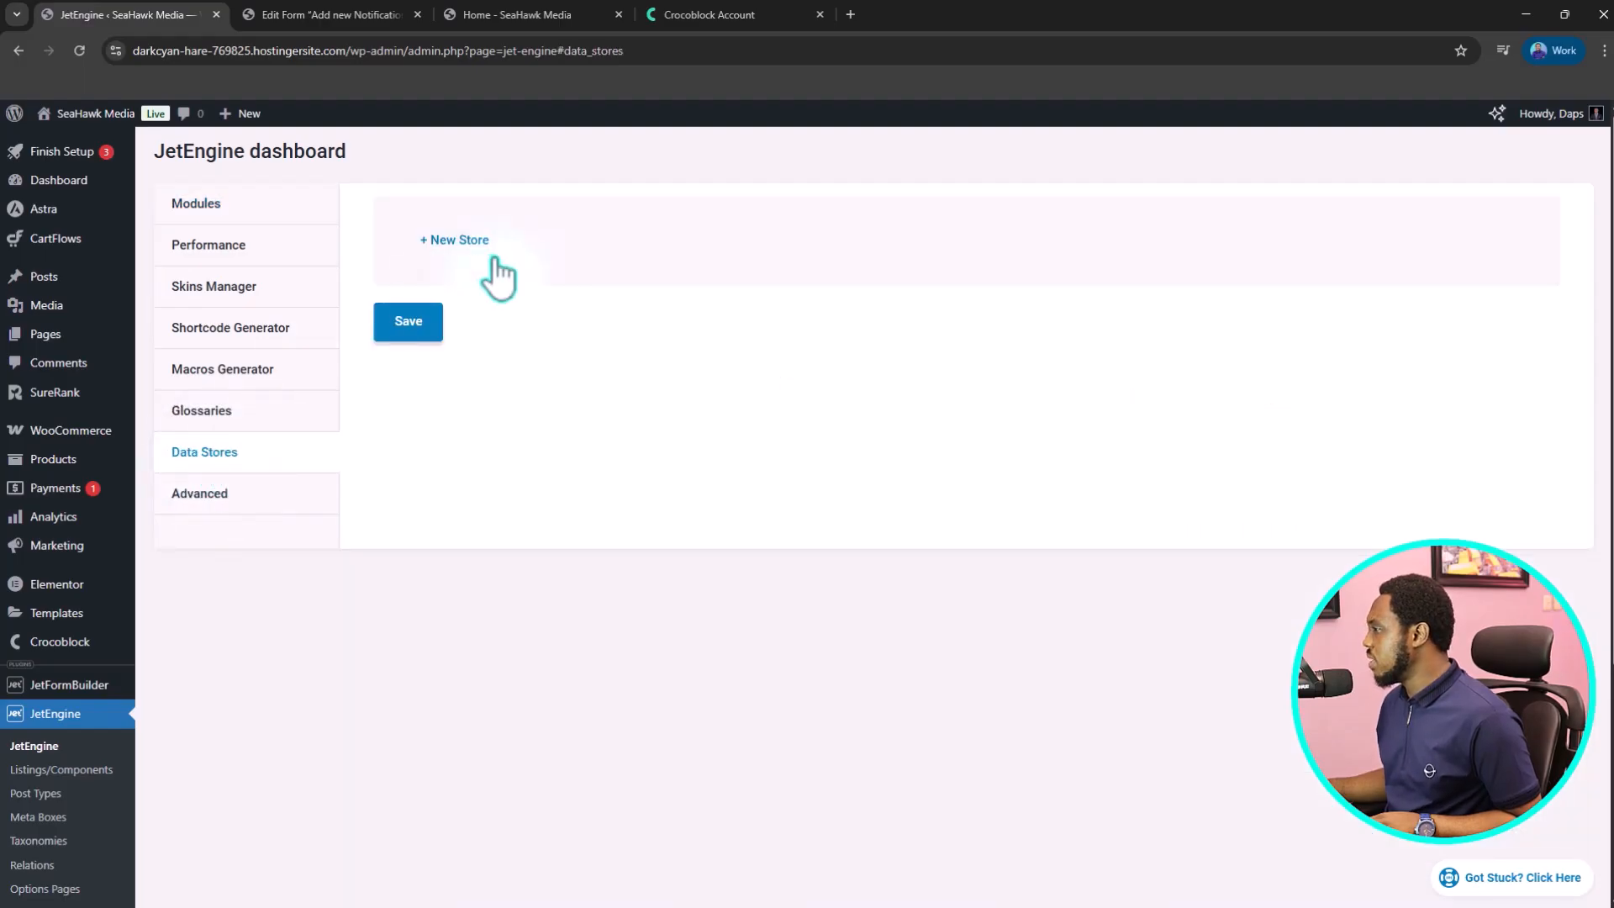
left_click(462, 241)
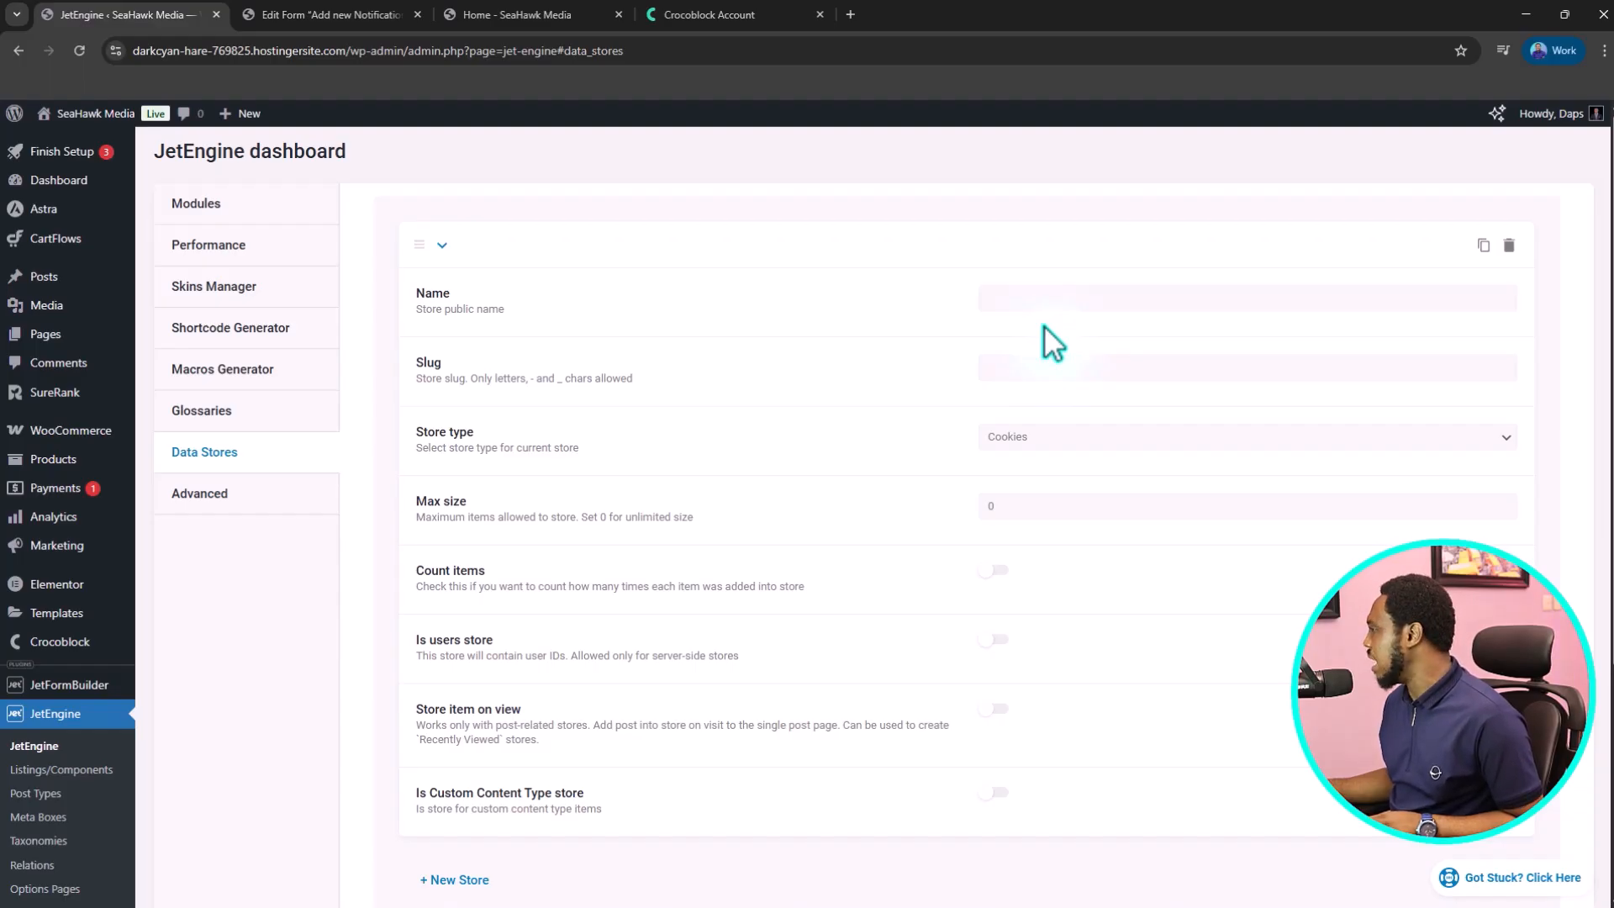
left_click(1001, 300)
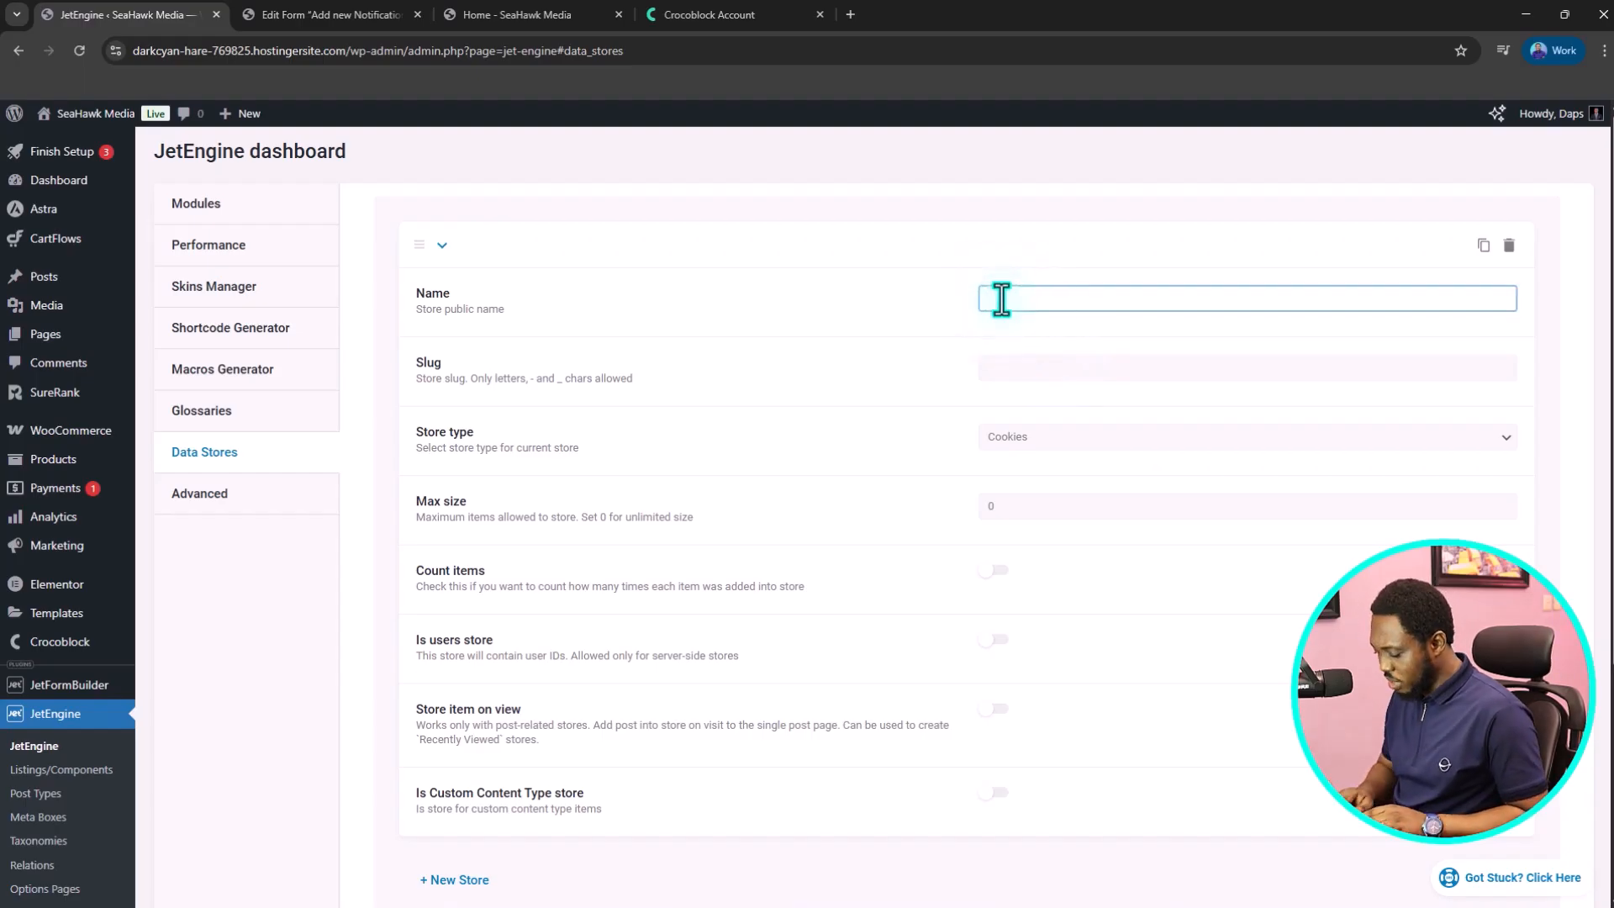
type("Read N")
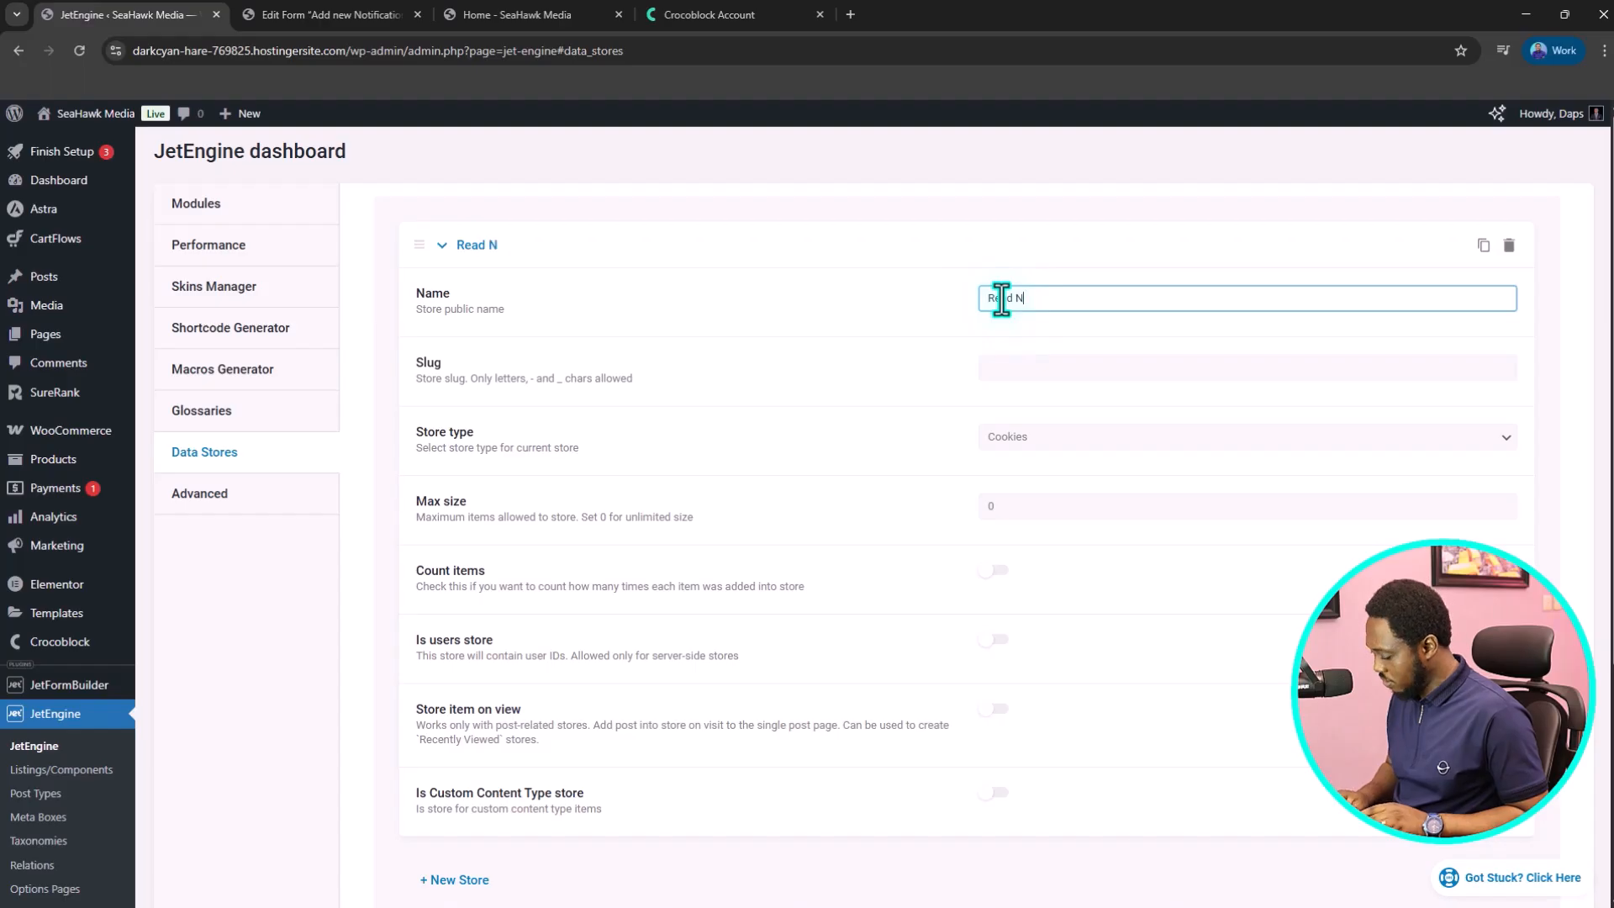
type("otification")
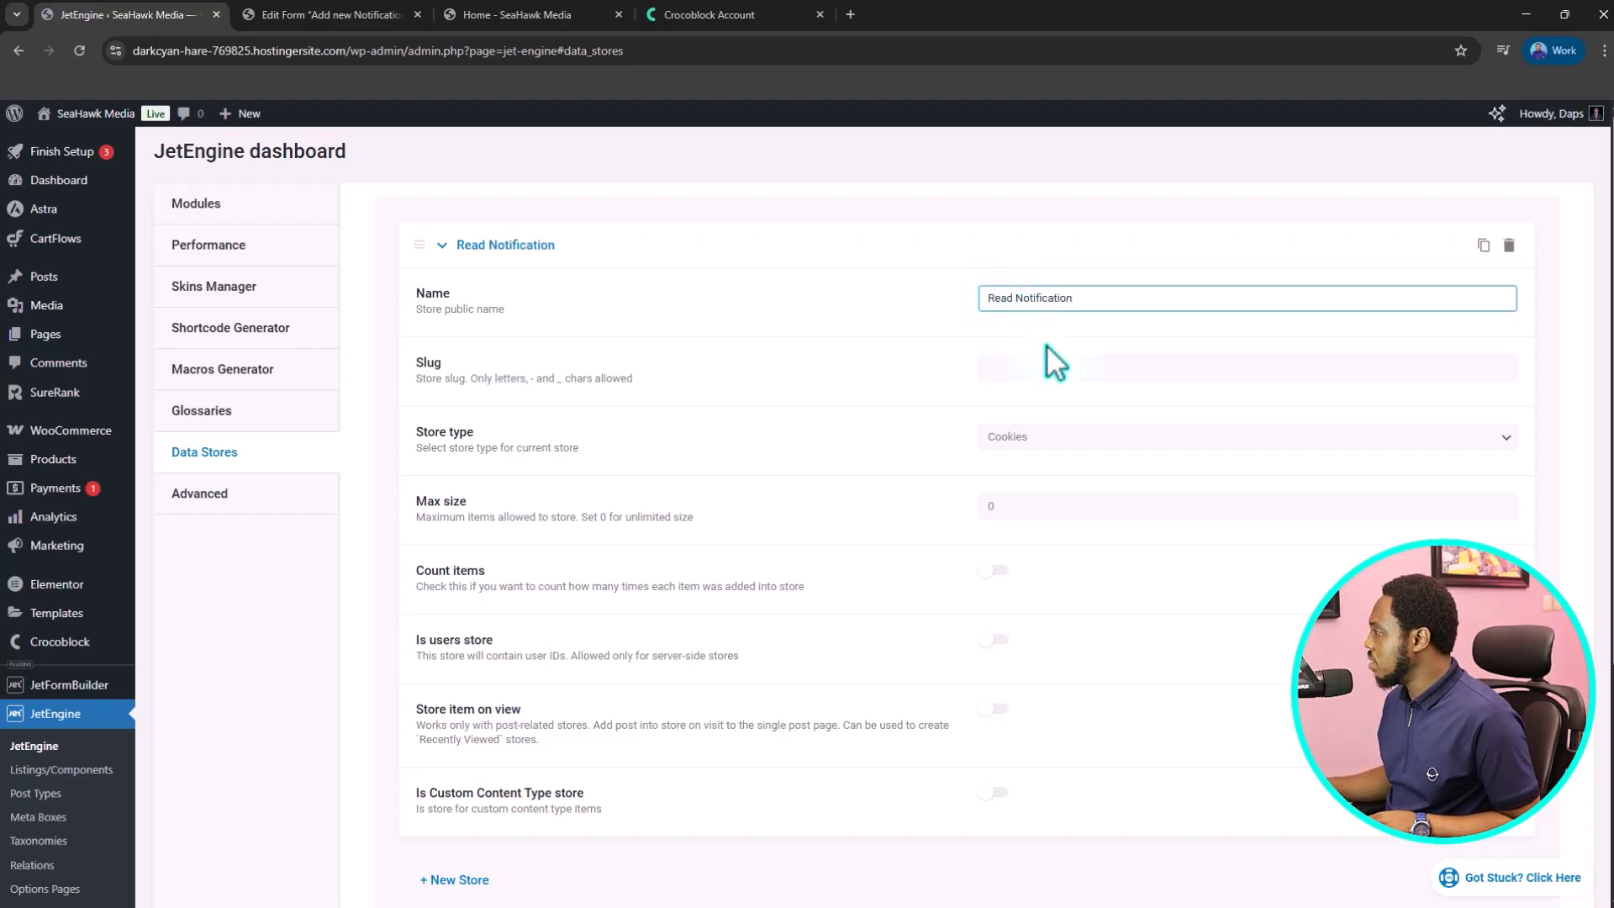
left_click(912, 377)
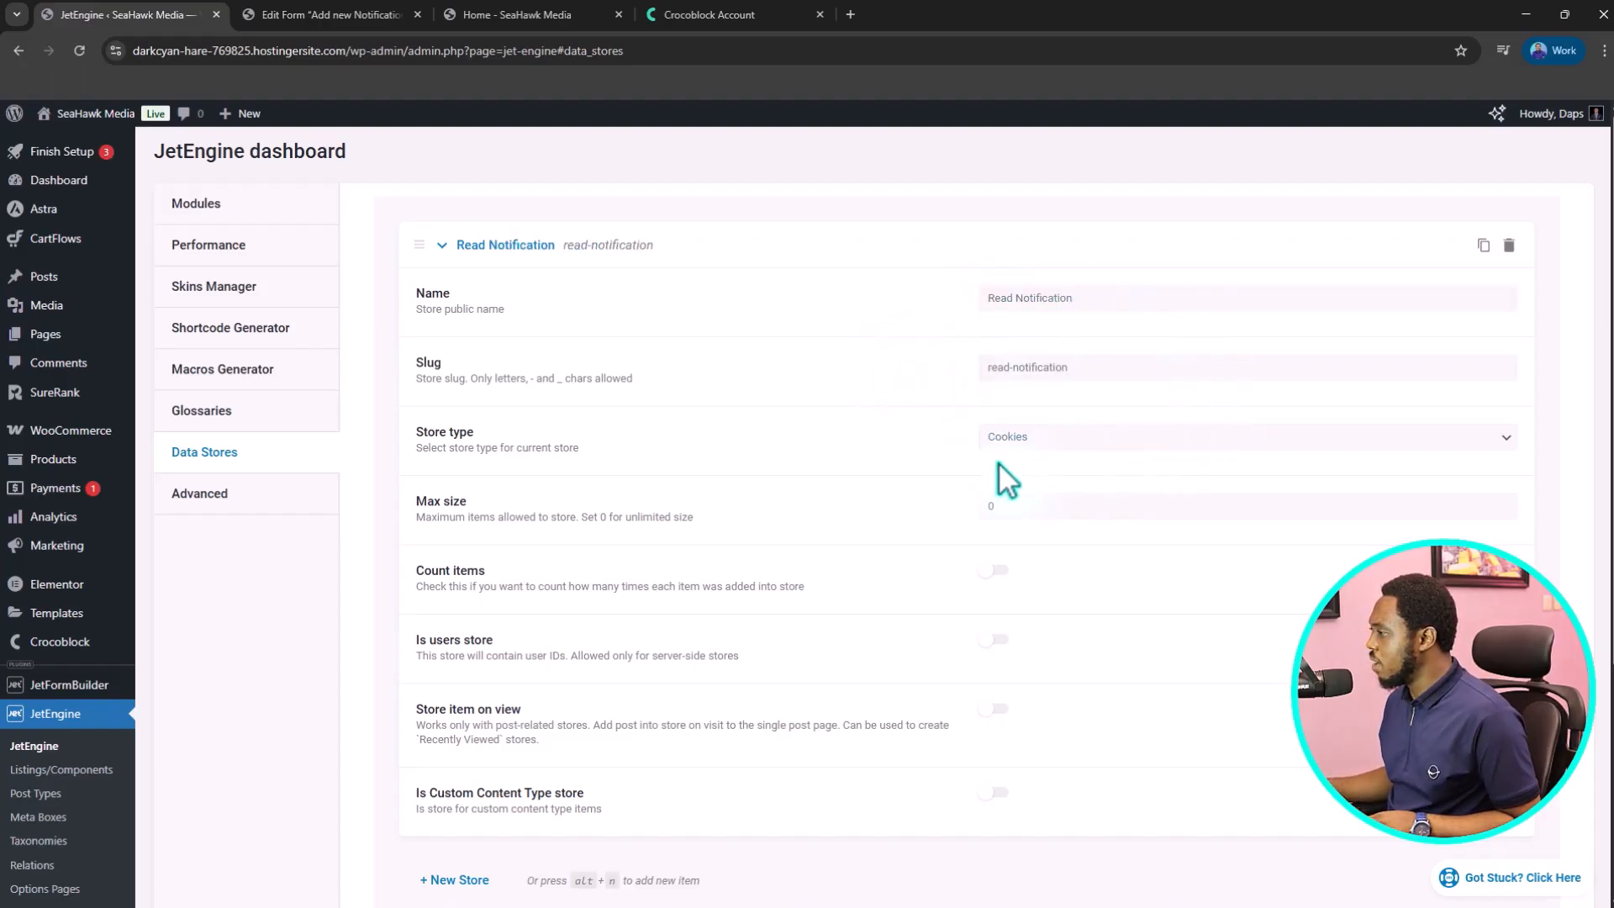
left_click(1081, 437)
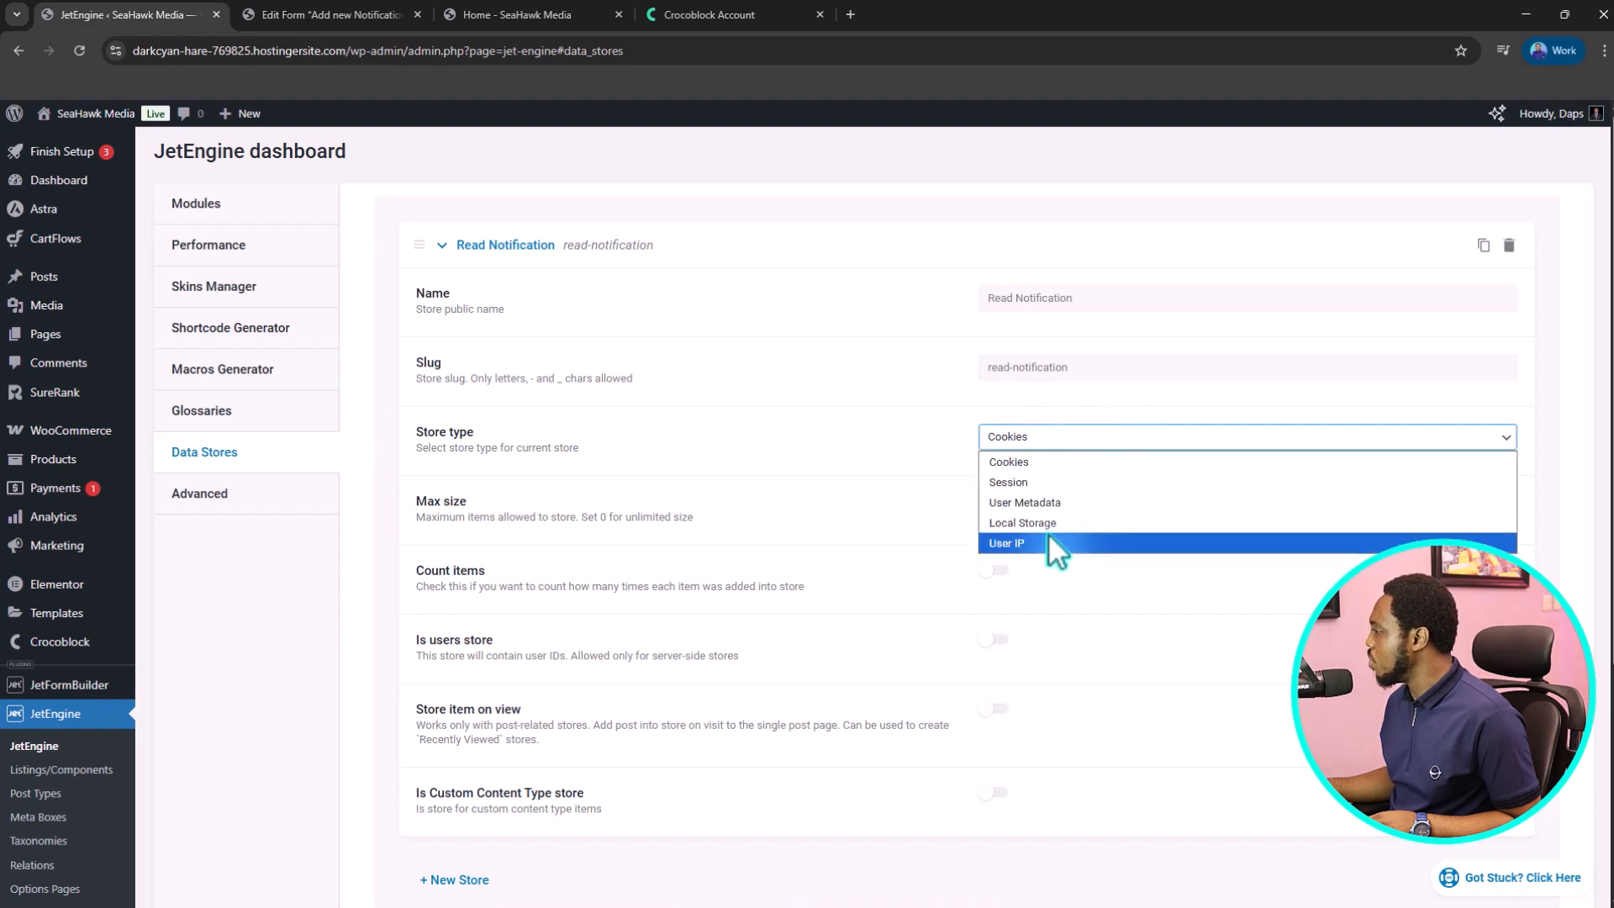
left_click(1052, 503)
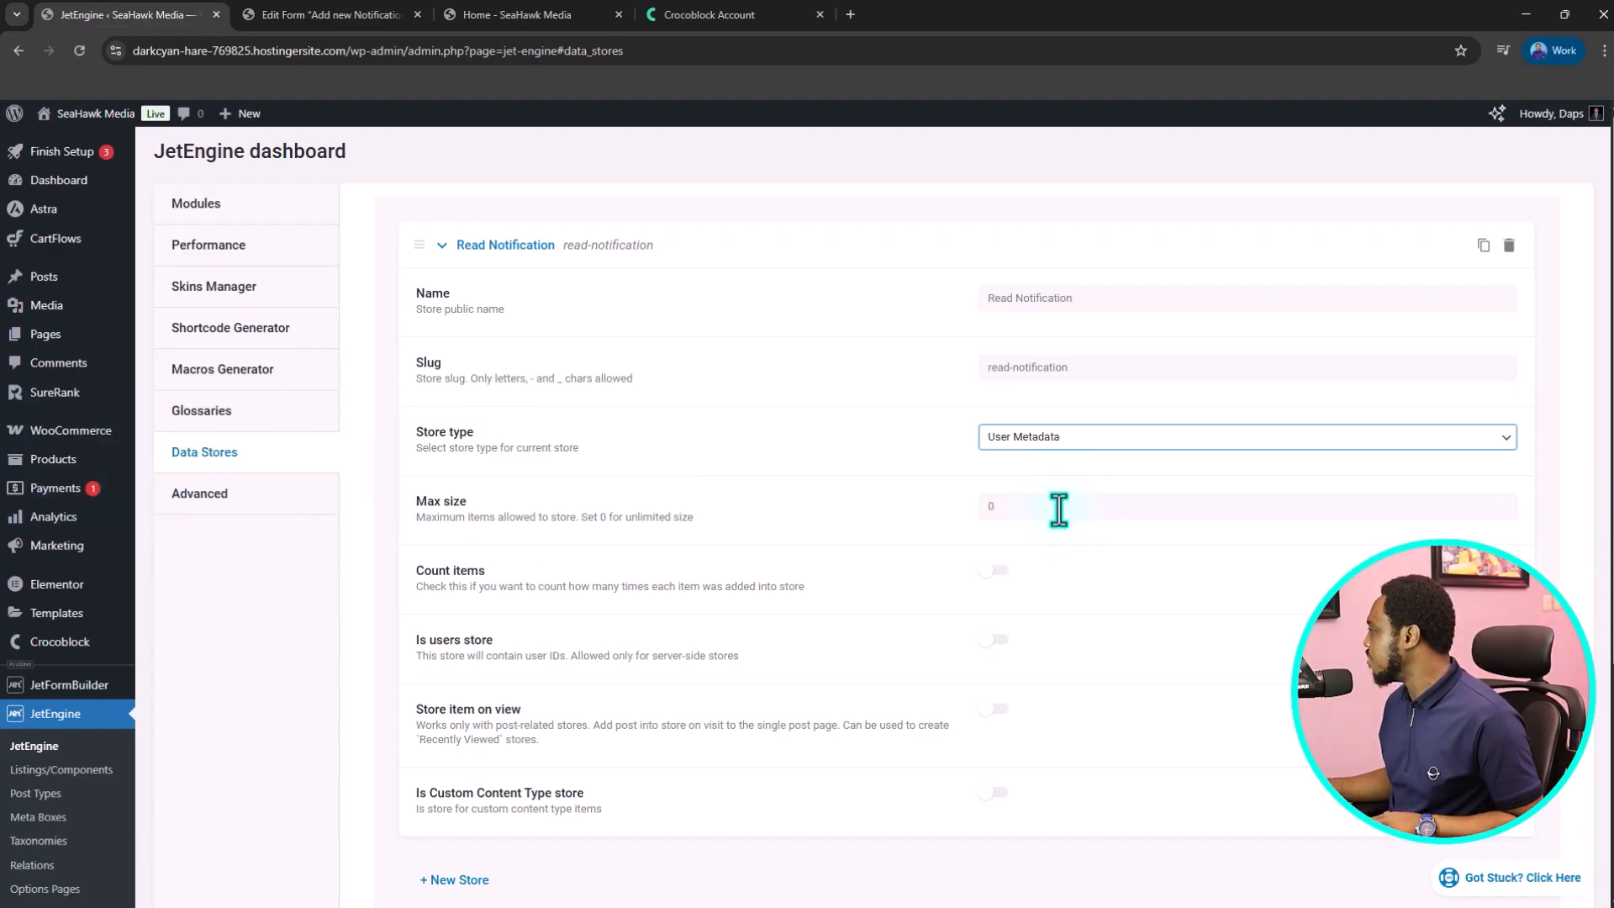
- Make the data store a Custom Content Type store for the Notification content type and save it
scroll(1080, 470, "down", 2)
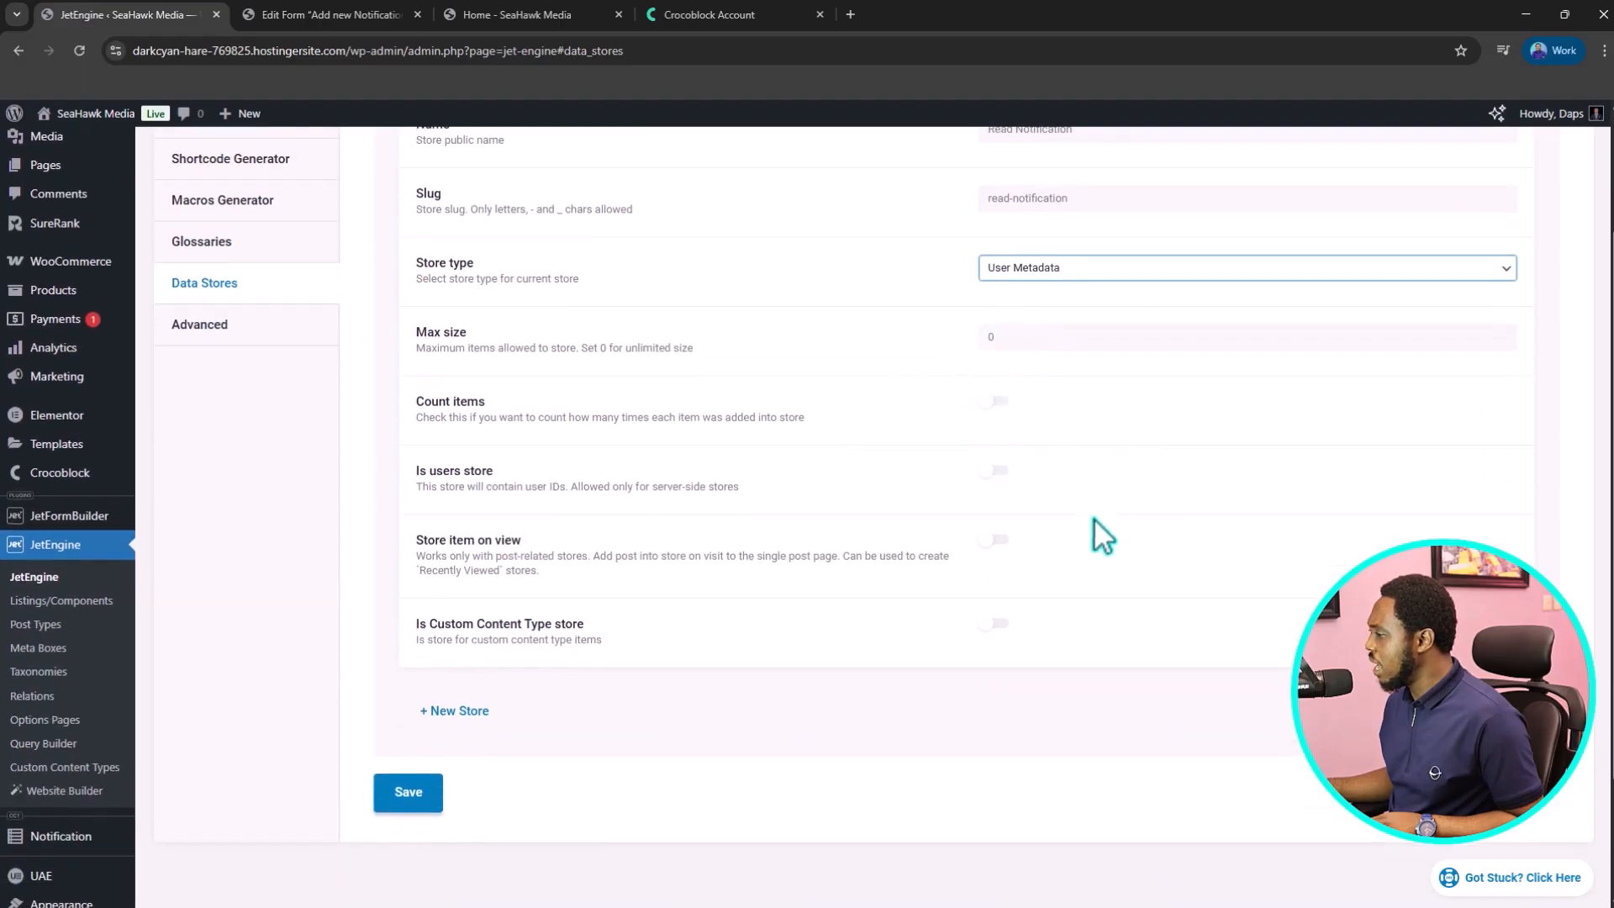
scroll(1092, 518, "down", 1)
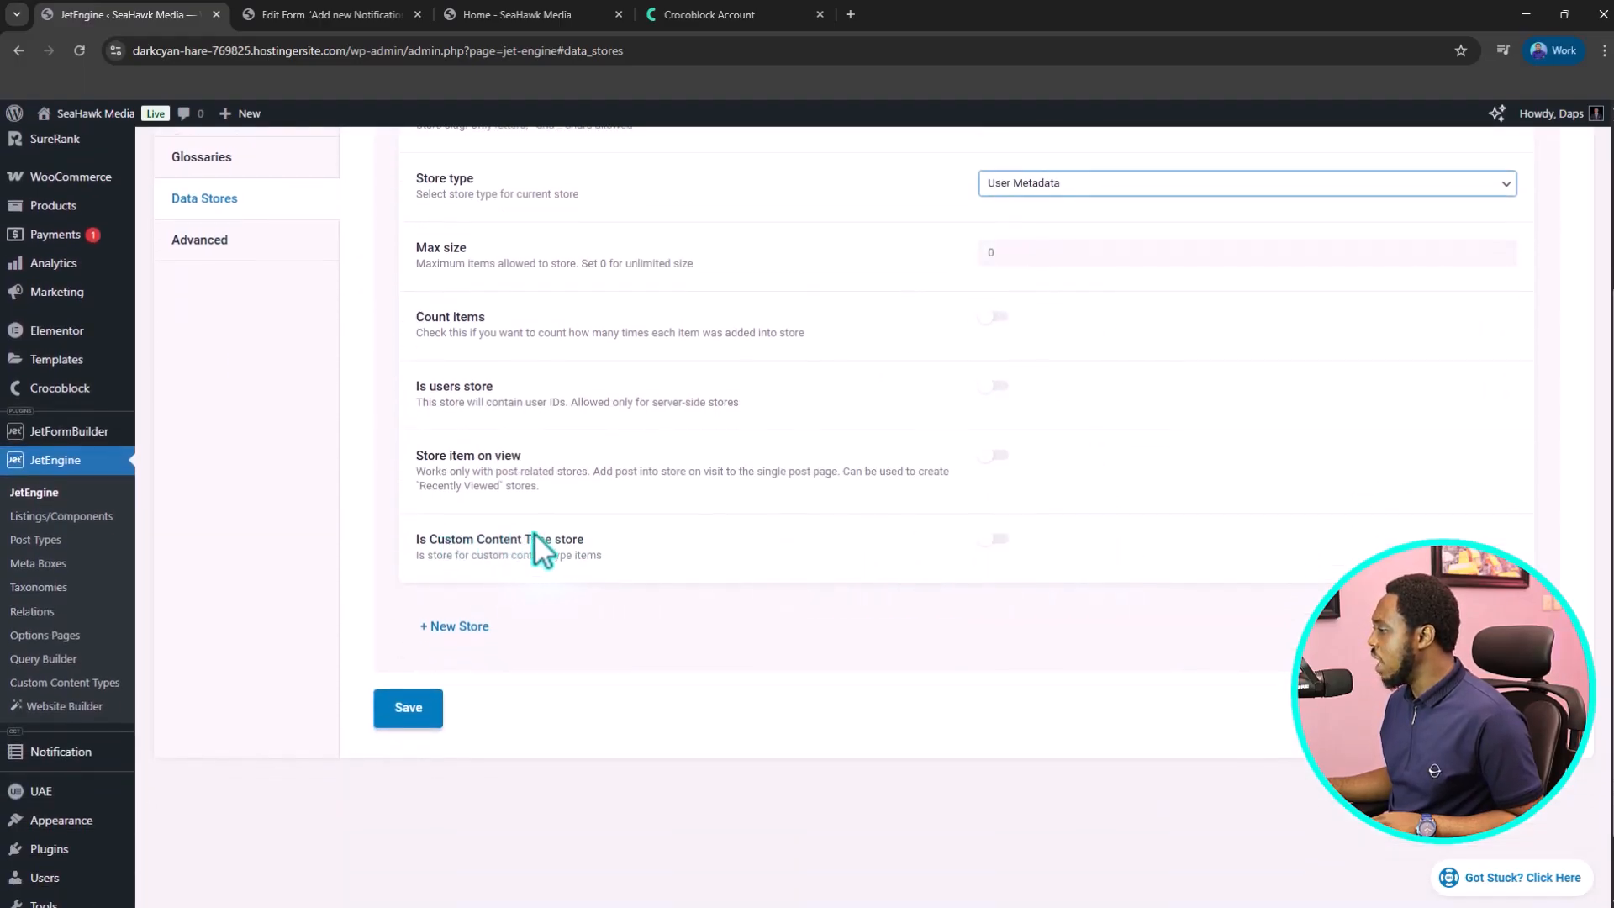
left_click(996, 538)
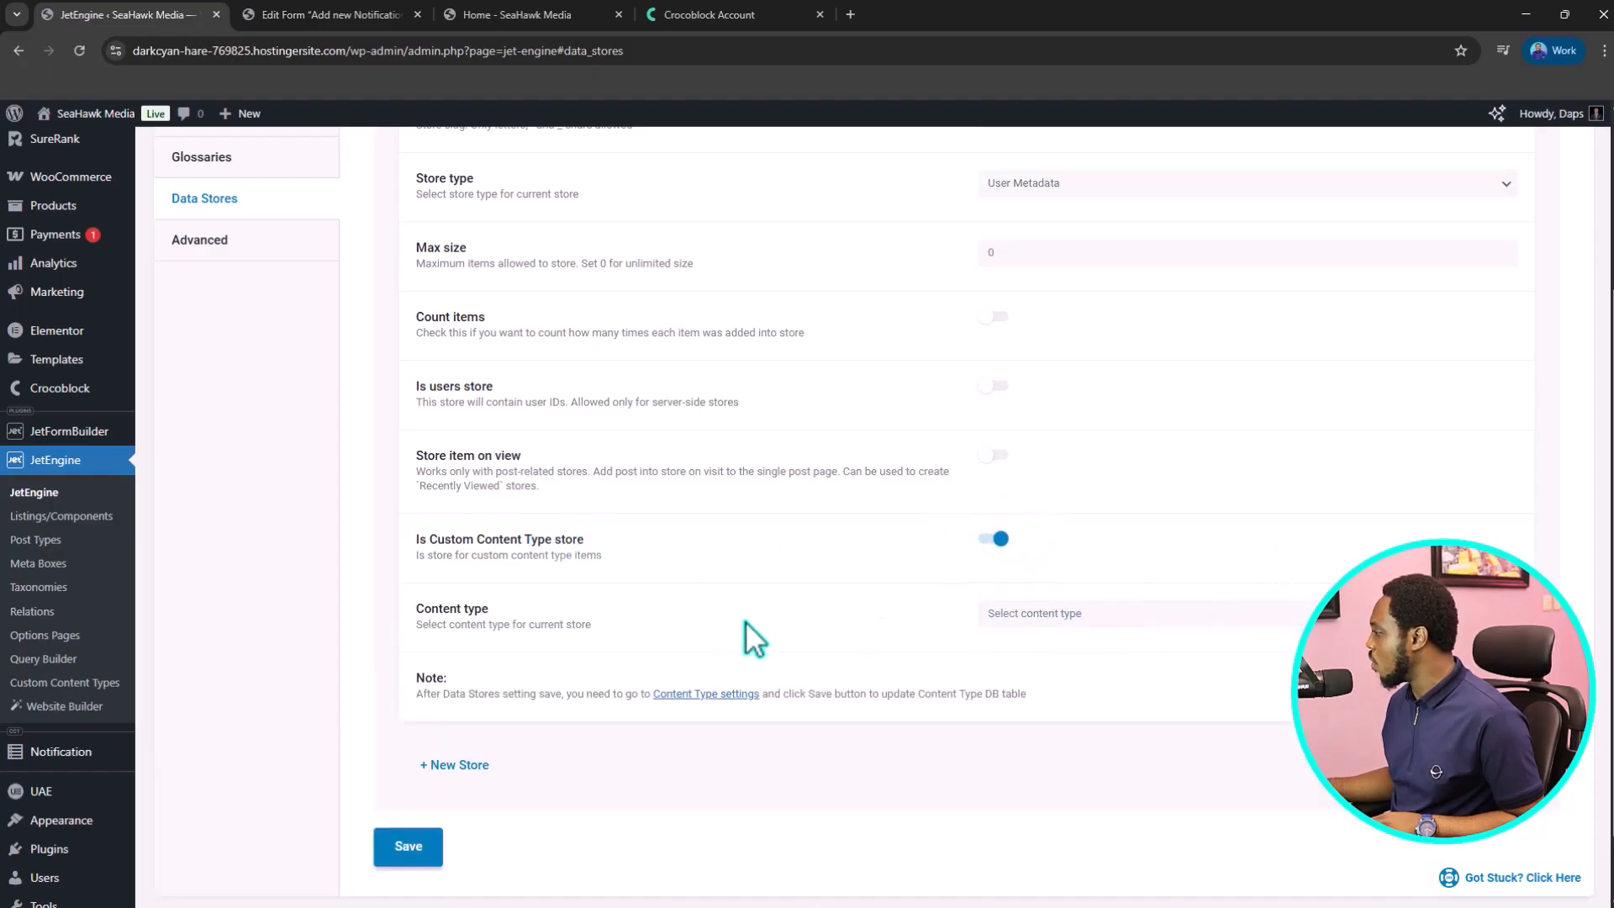
left_click(1145, 616)
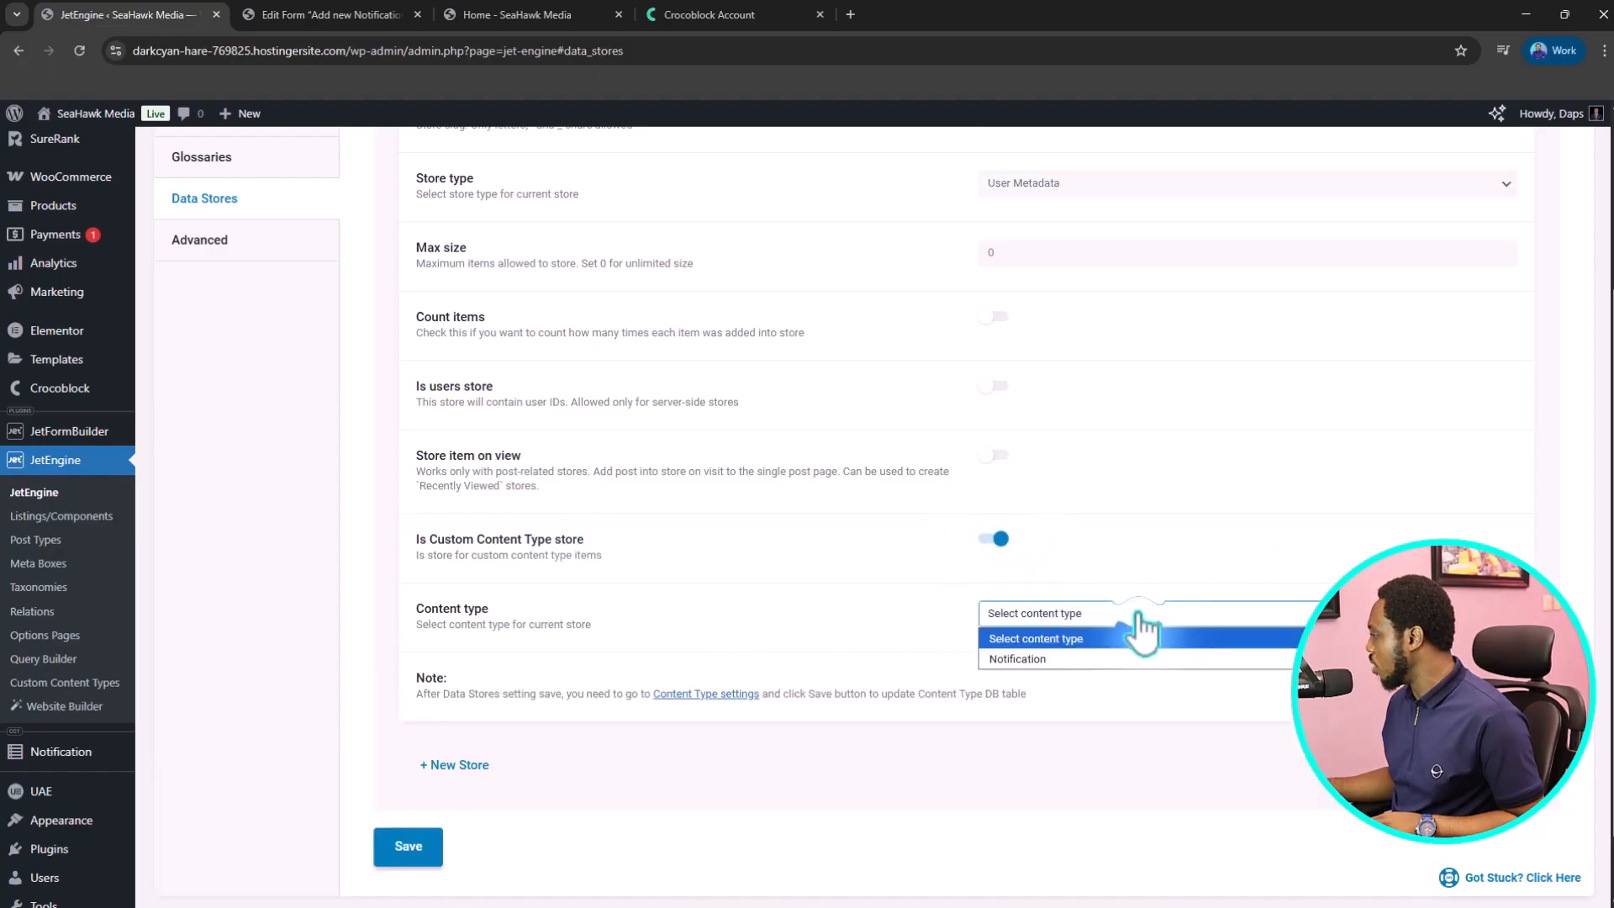
left_click(1022, 659)
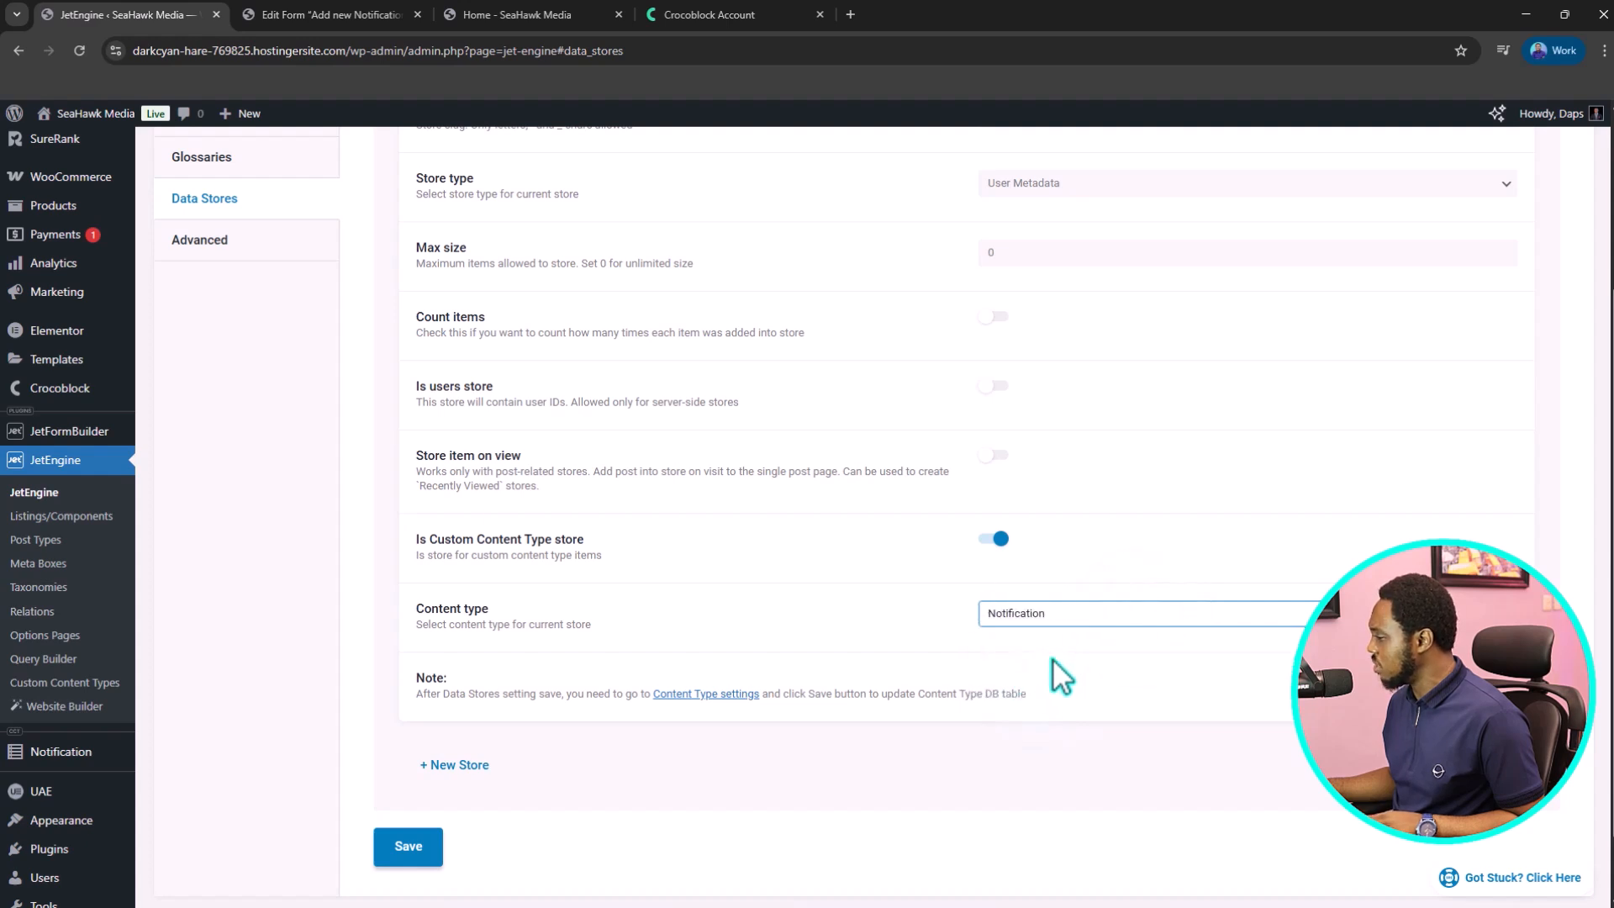
left_click(408, 864)
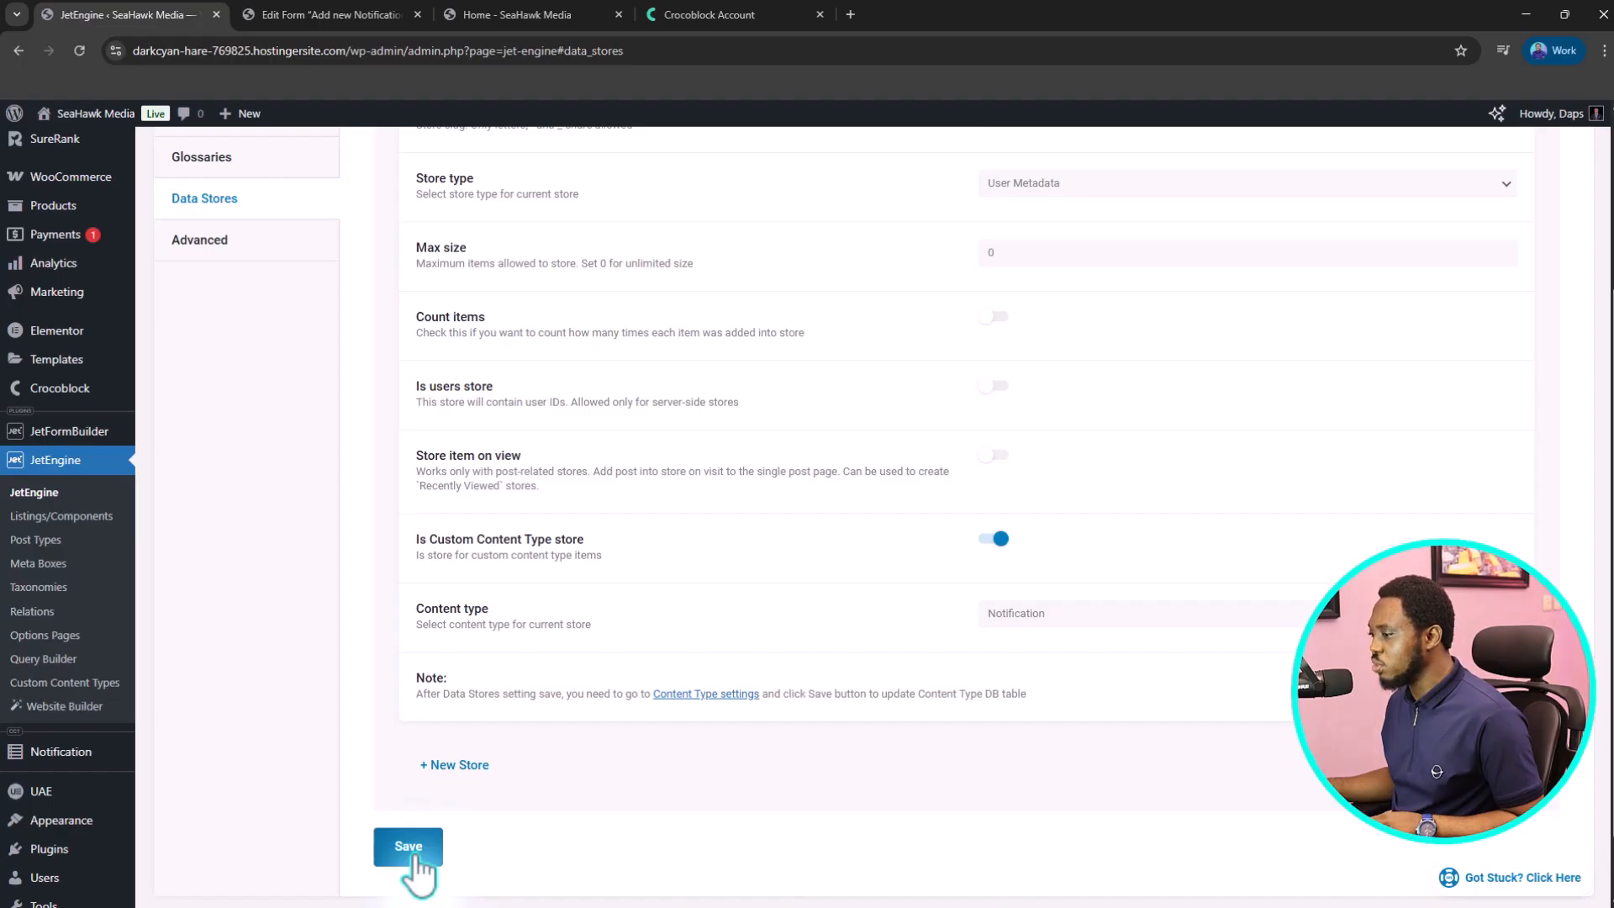
- Open the Notification custom content type for editing in a new browser tab and update it
right_click(105, 685)
left_click(126, 703)
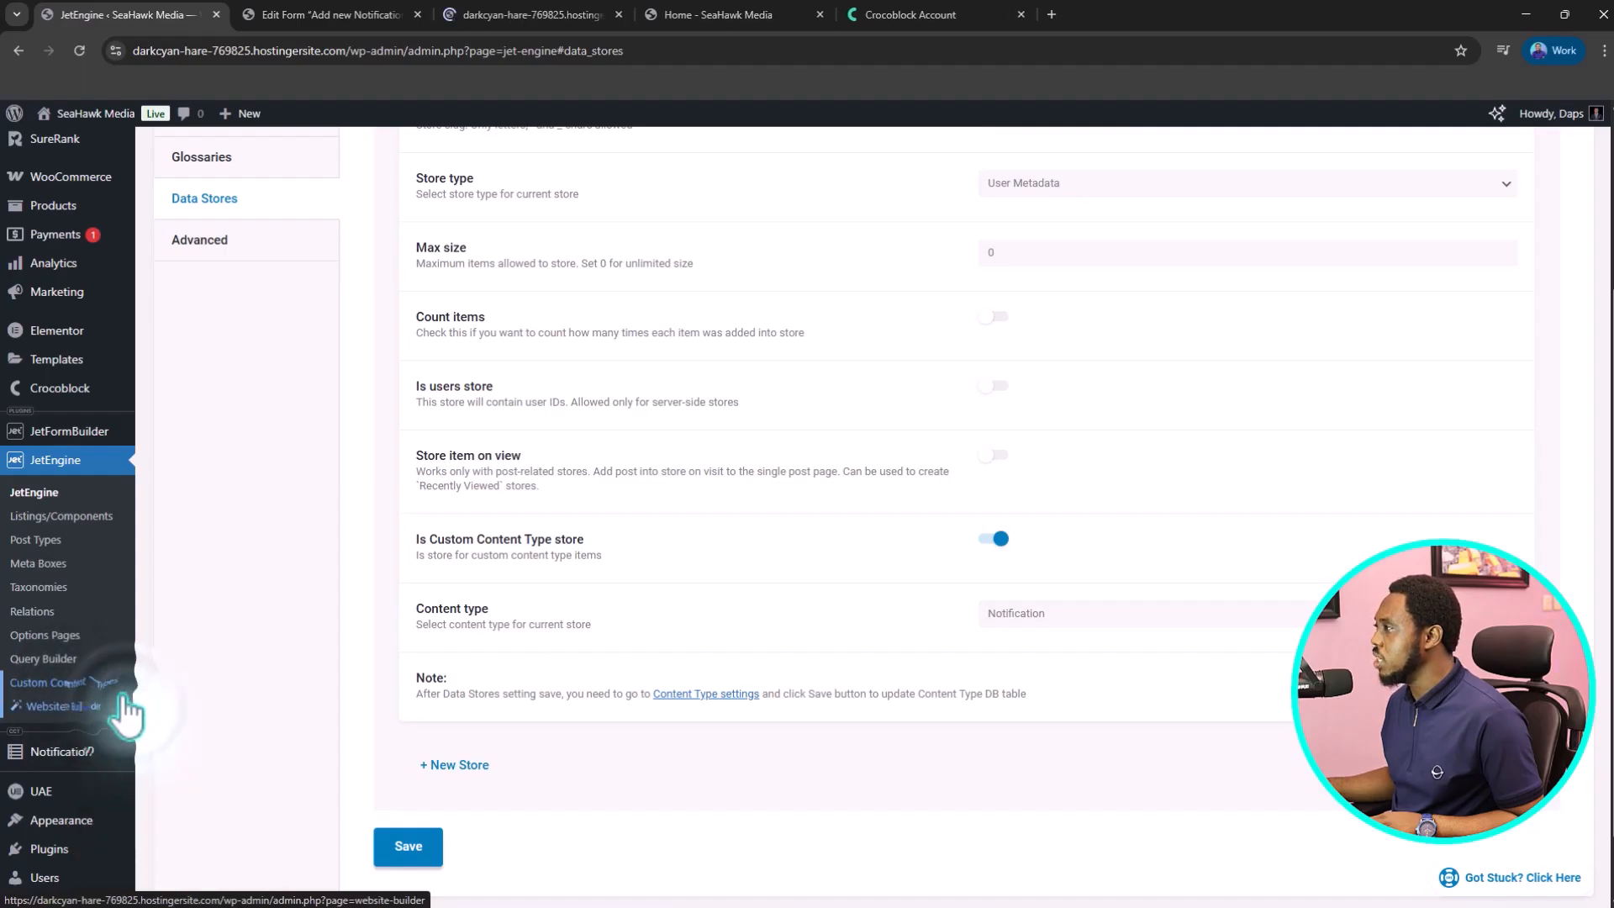
left_click(529, 14)
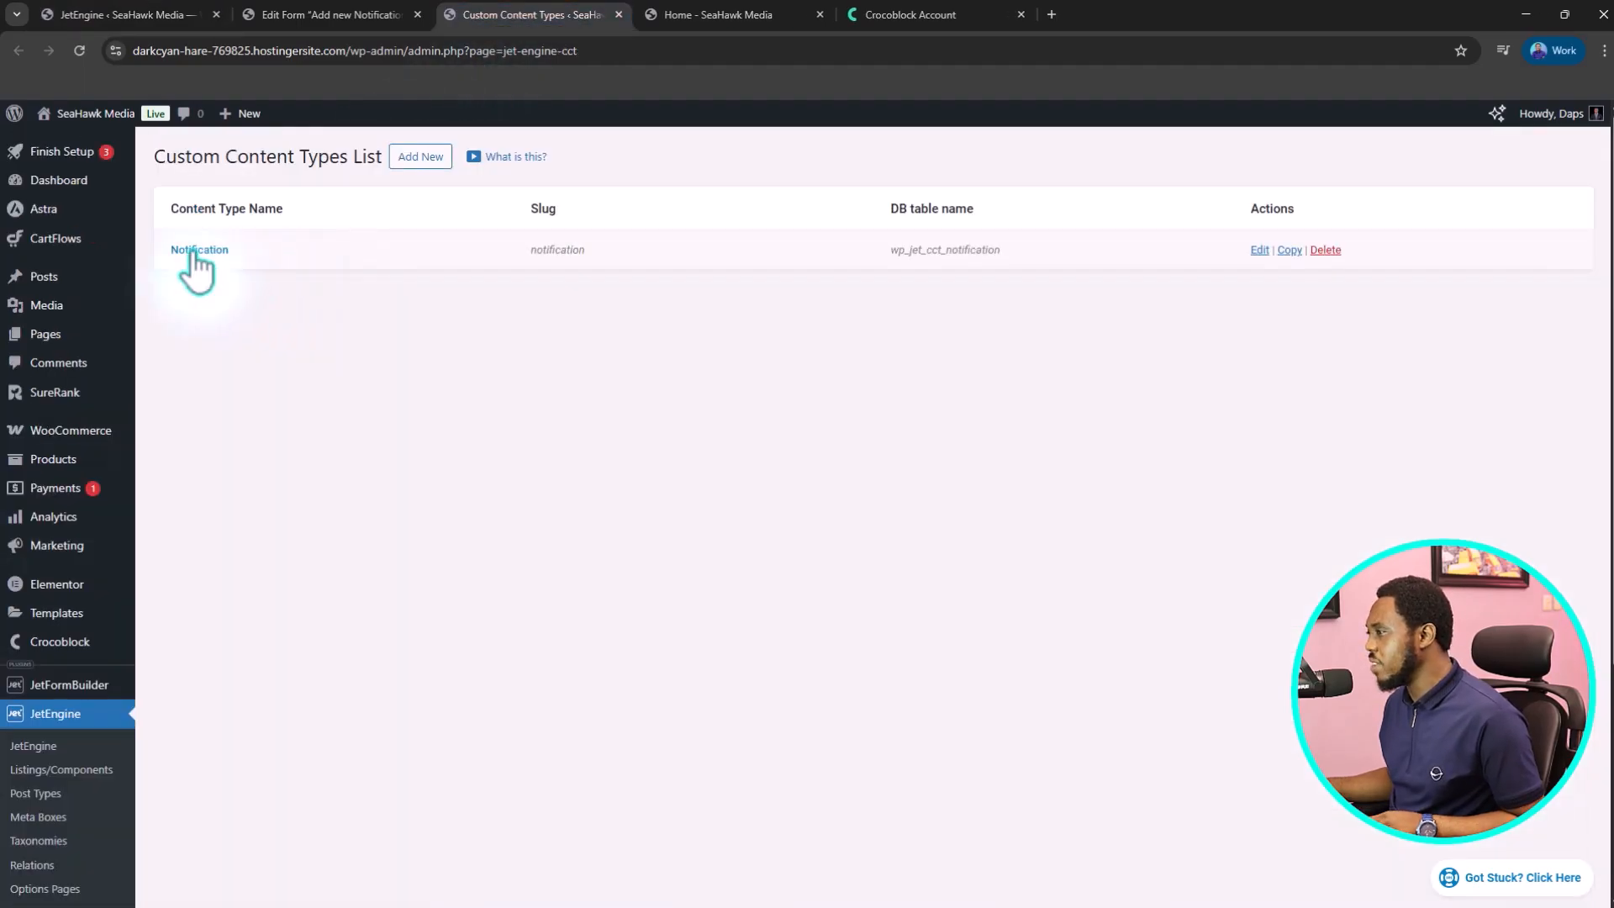
left_click(1259, 250)
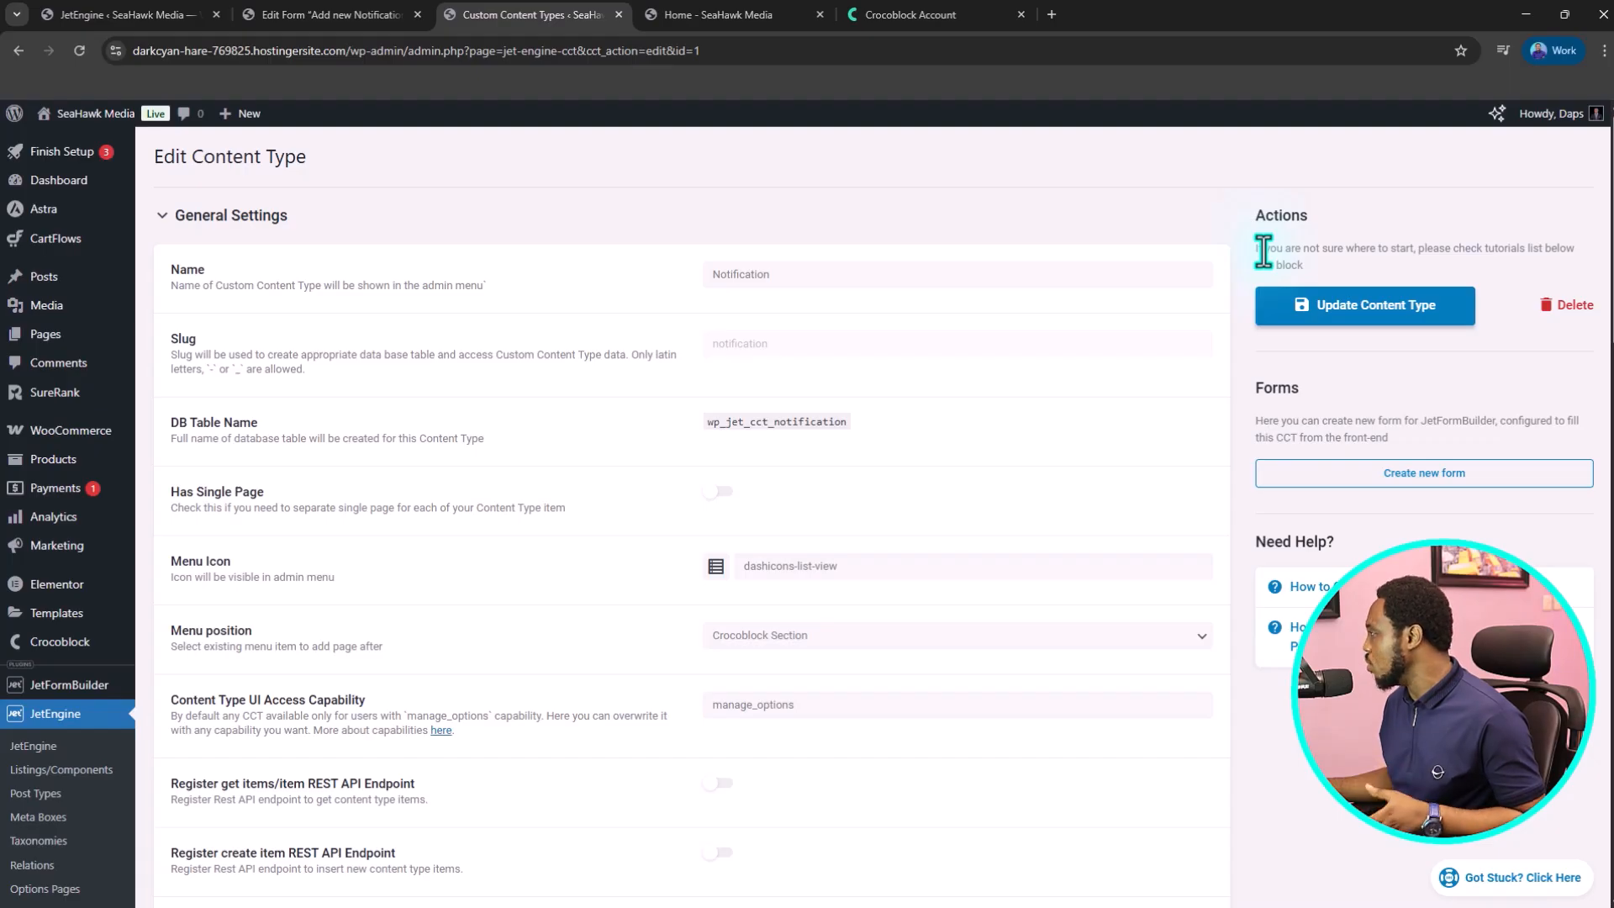
left_click(1375, 304)
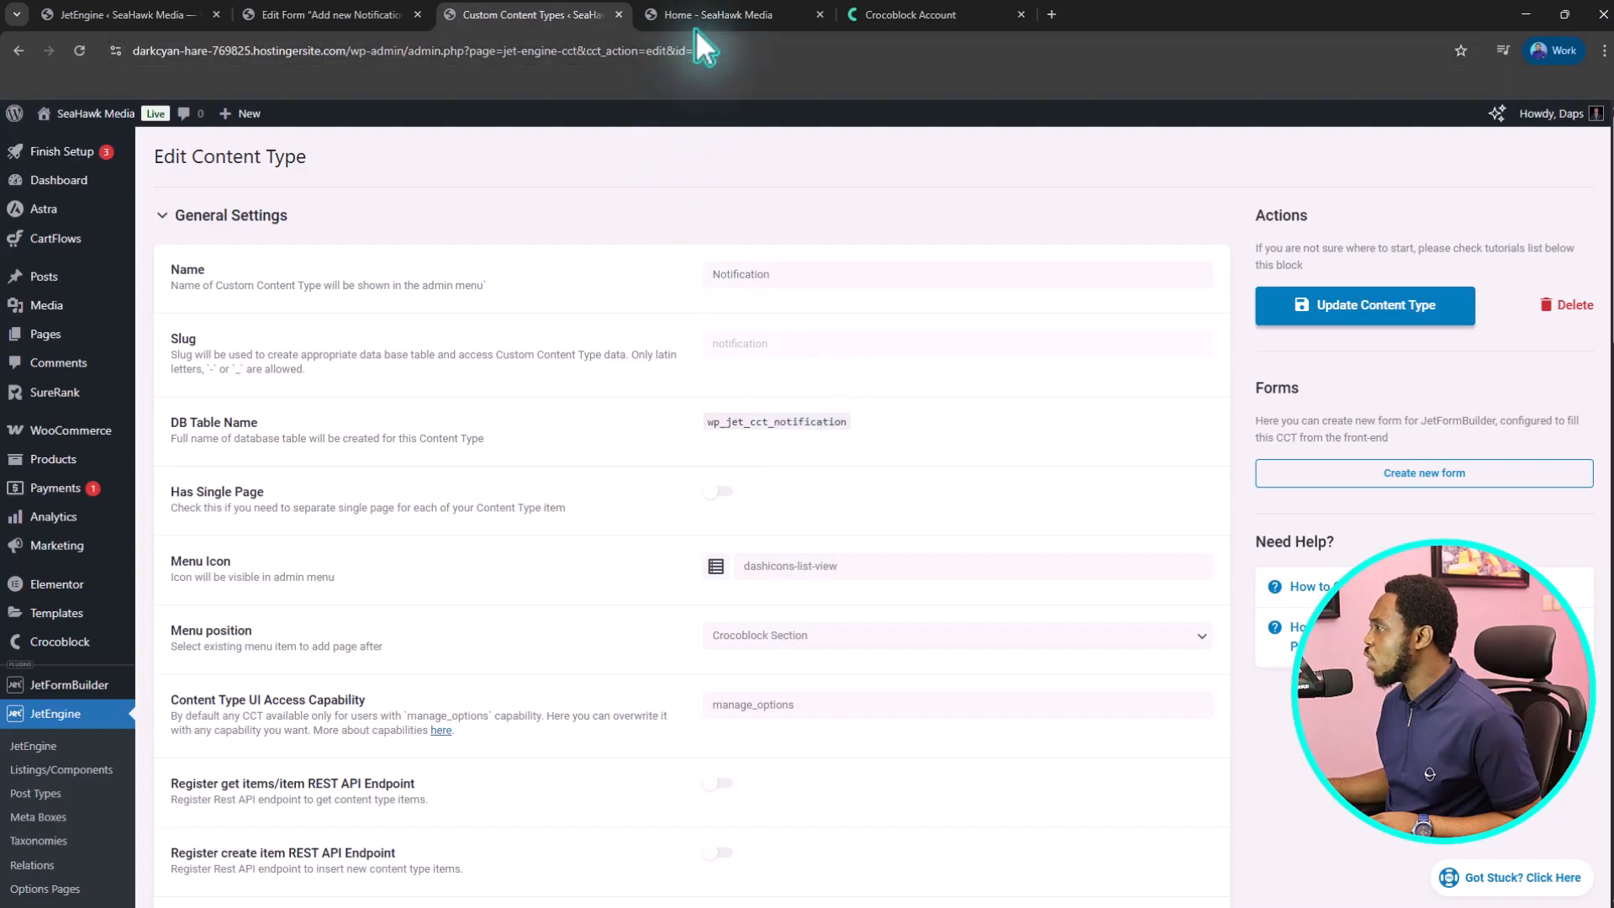
- Check the site's home page and open the UAE Header template in Elementor in a new browser tab
left_click(698, 17)
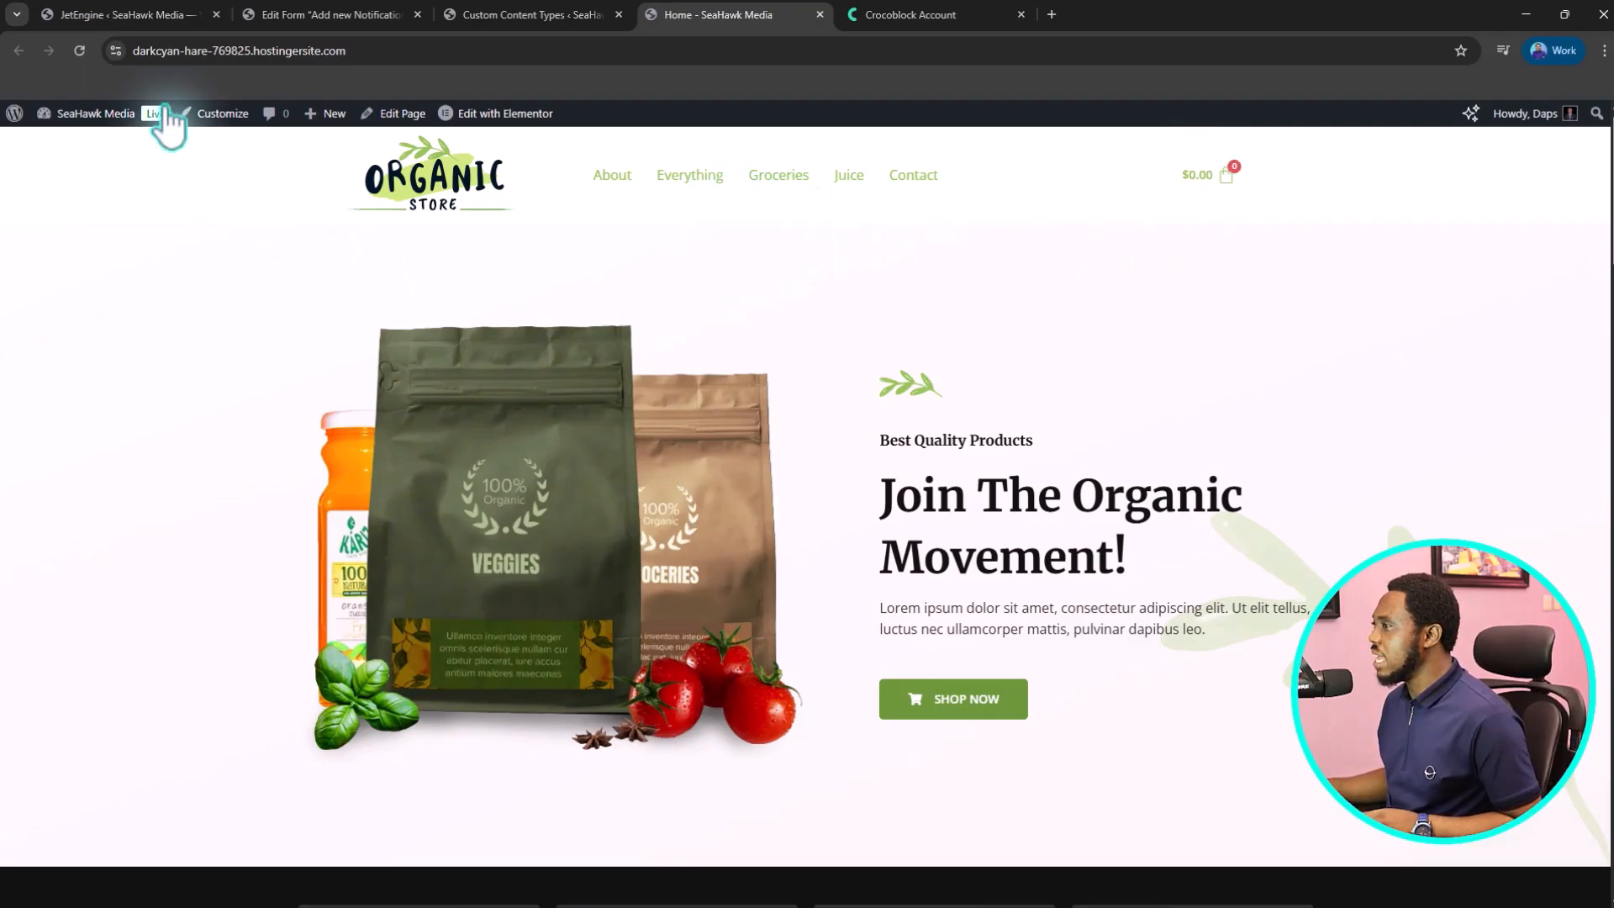
left_click(132, 18)
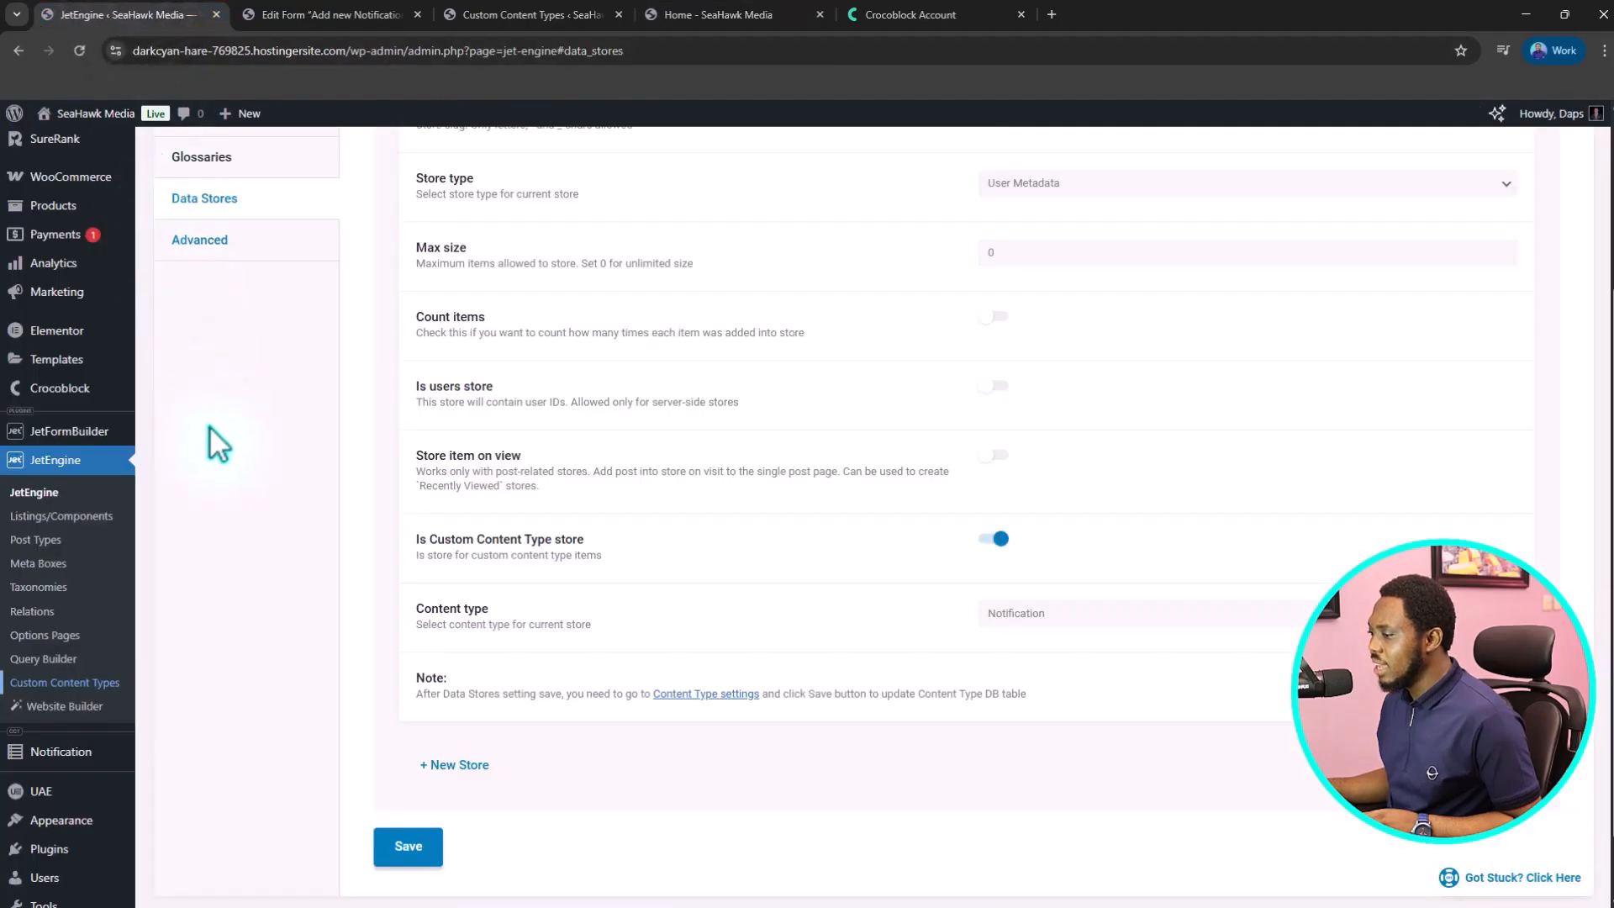
mouse_move(48, 807)
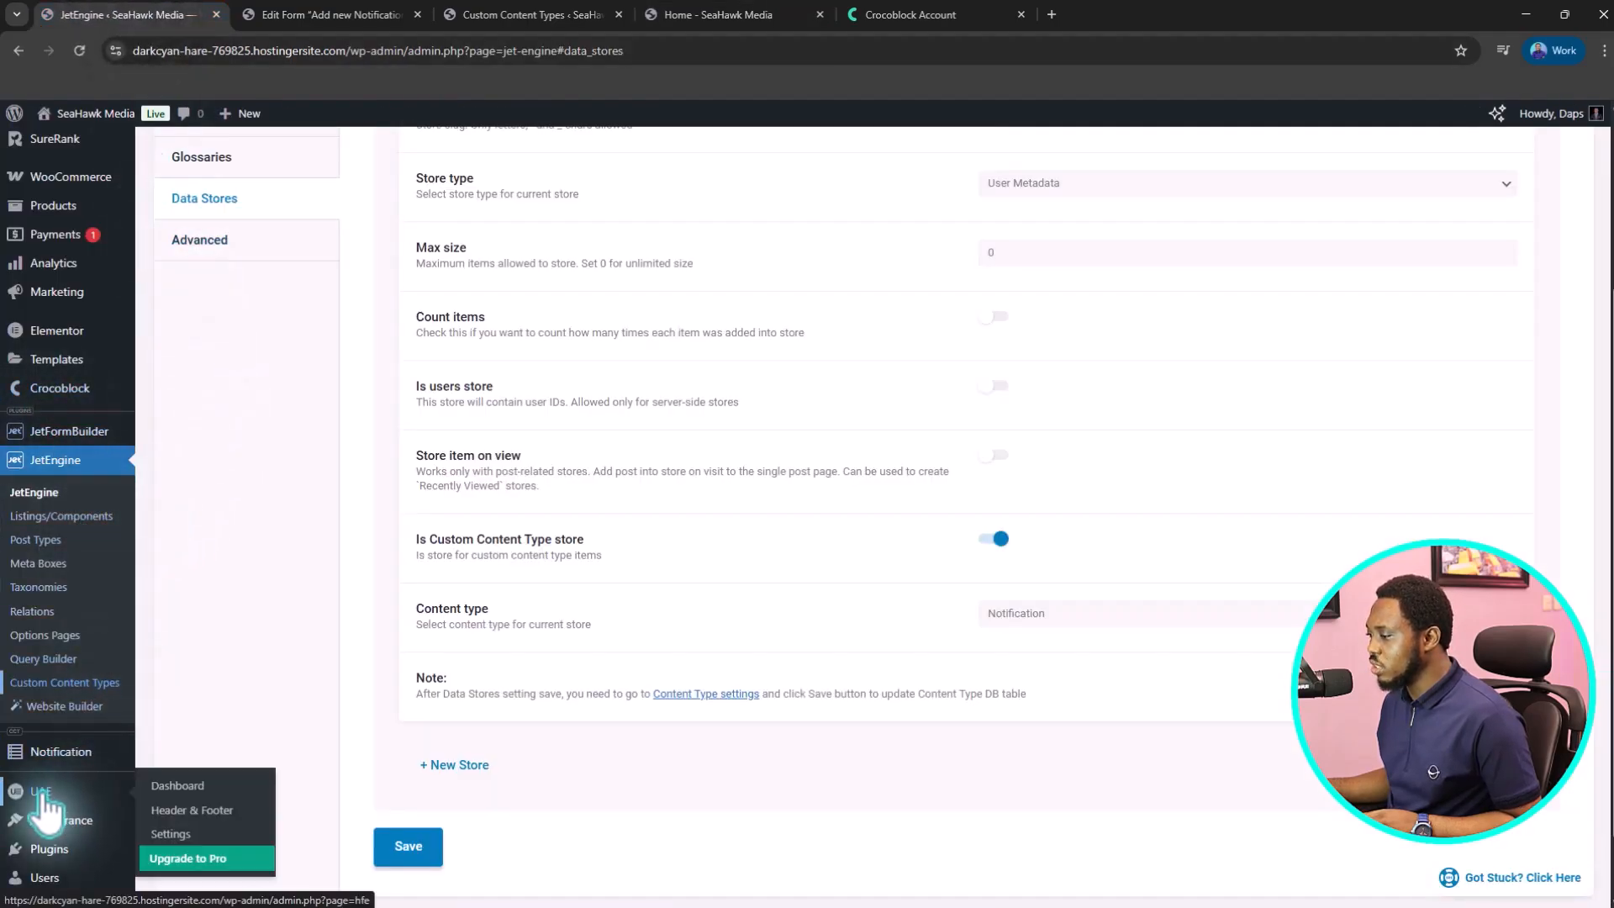
left_click(188, 811)
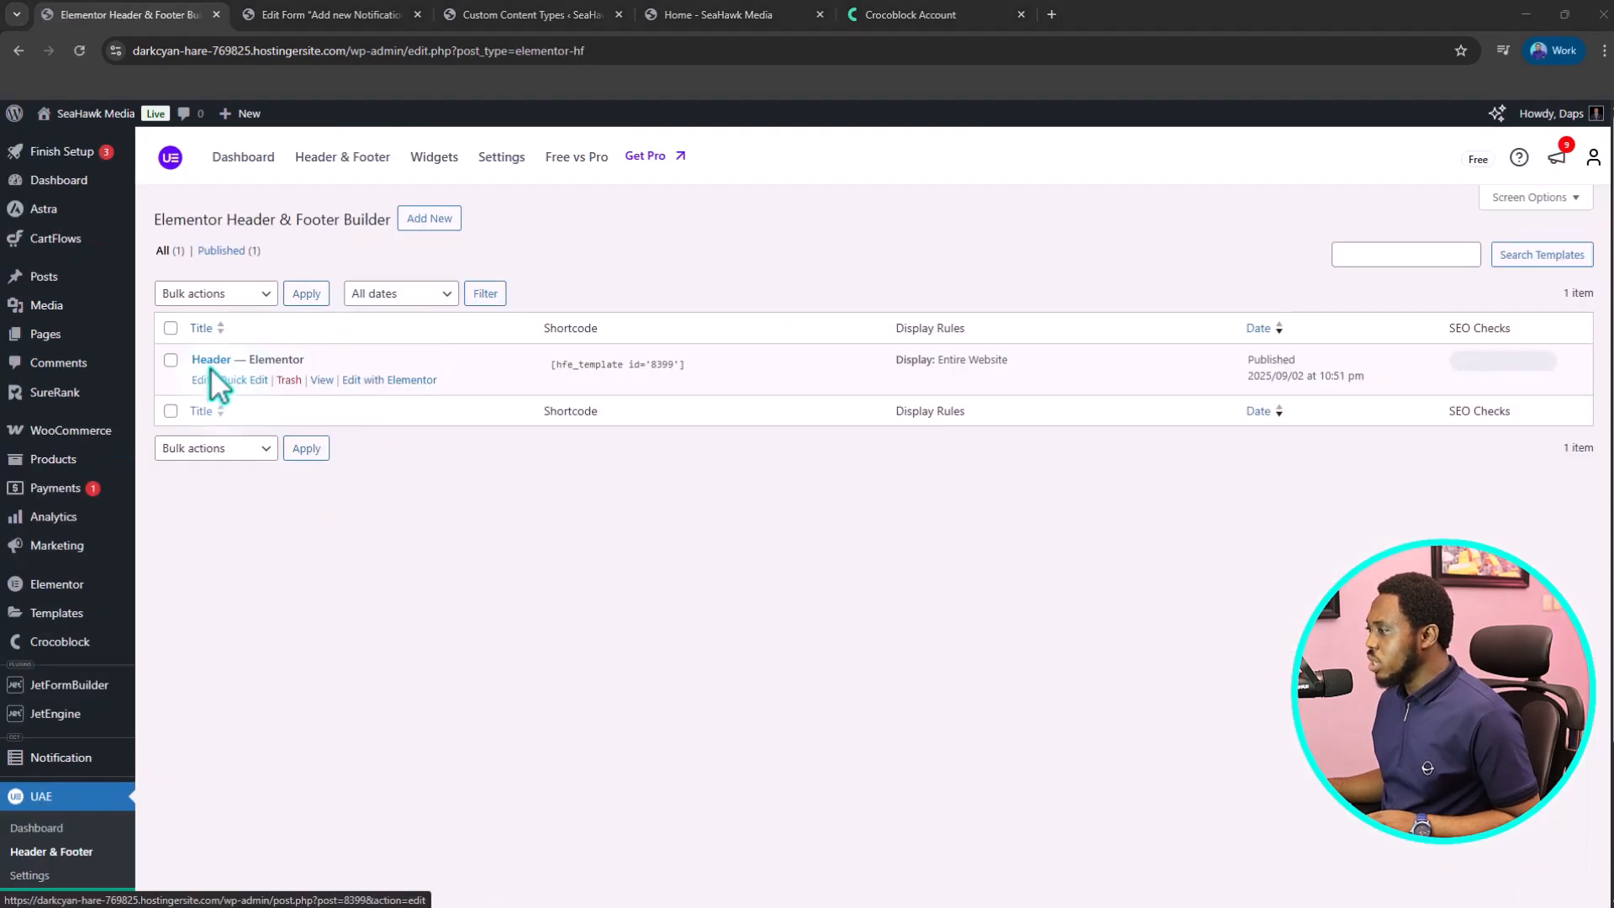
left_click(388, 381)
right_click(386, 383)
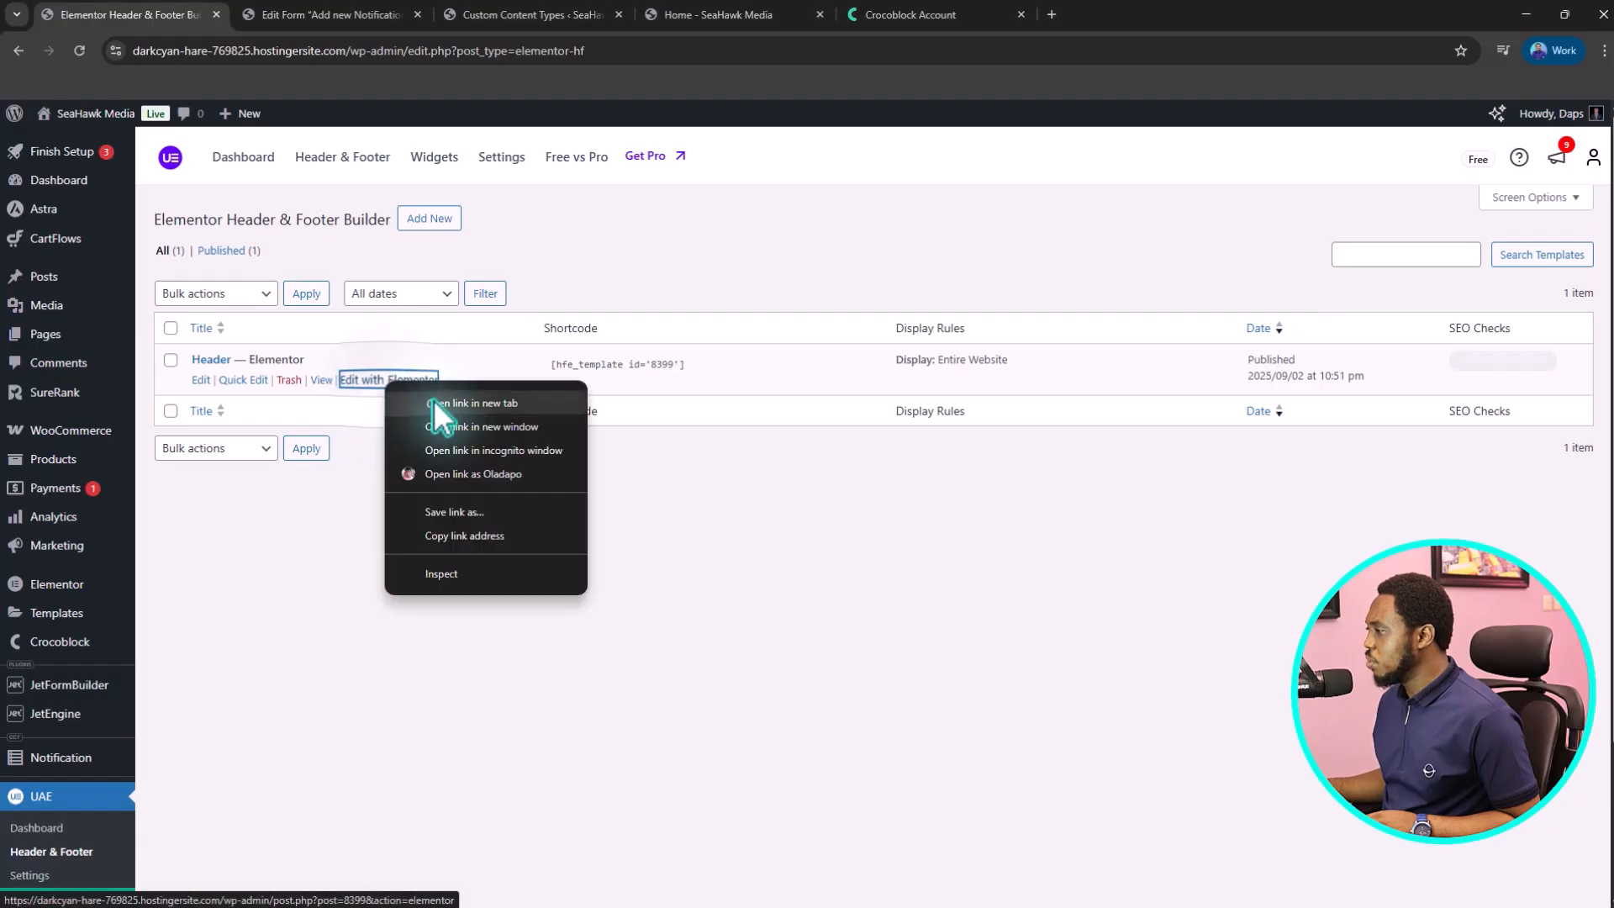
left_click(432, 400)
key("ctrl+Tab")
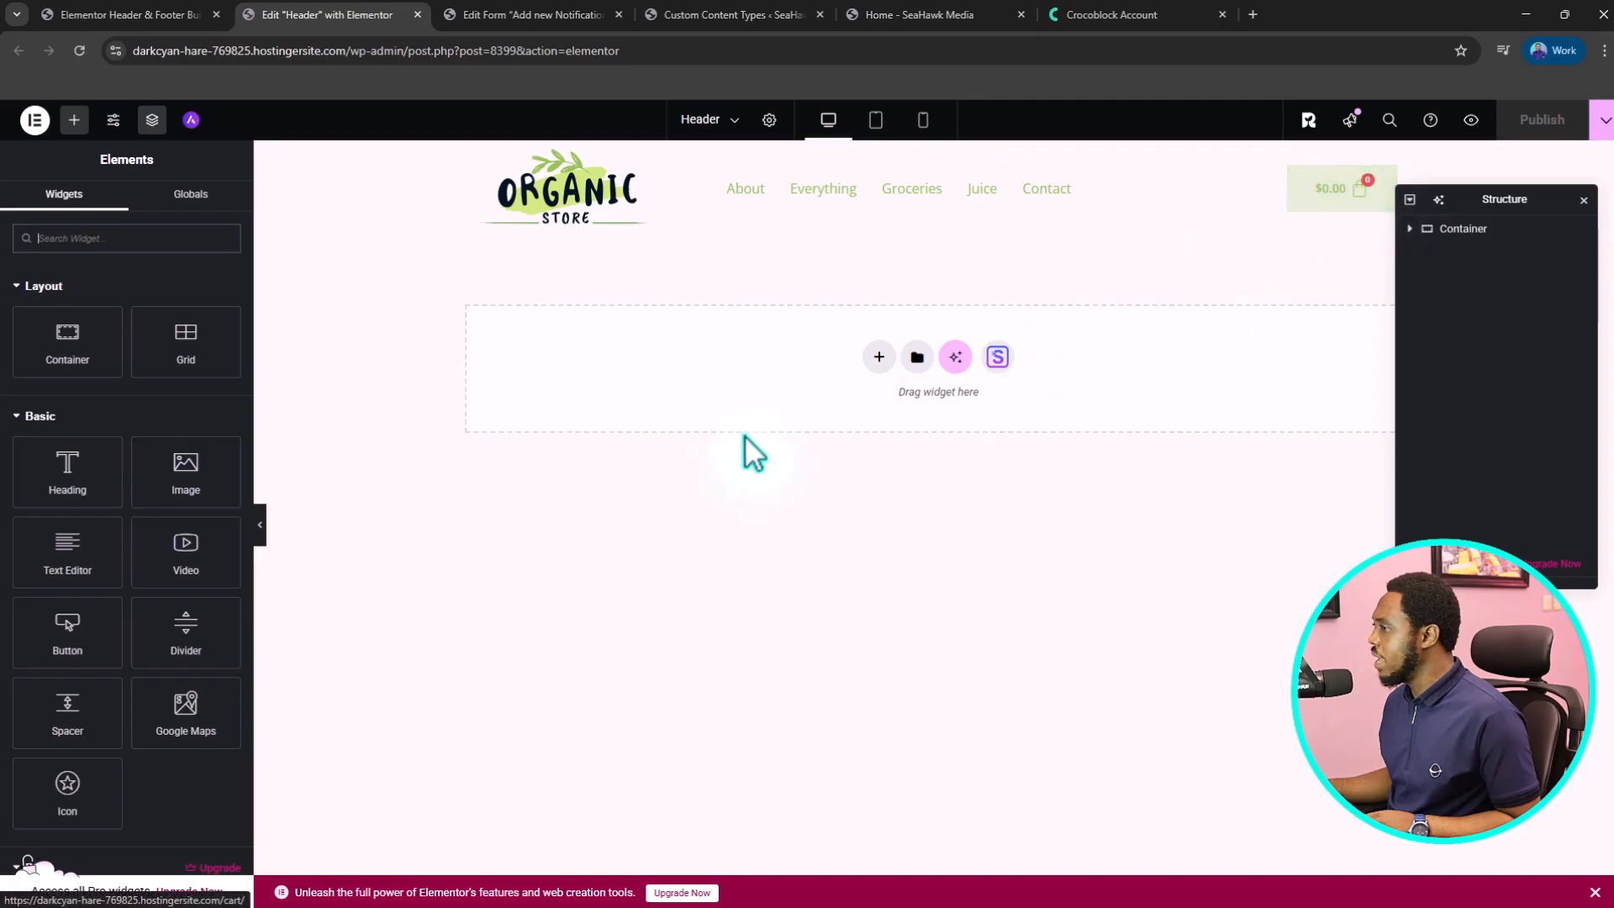
- Add a Dropbar widget to the header container and place it after the Cart
left_click(69, 238)
type("drop")
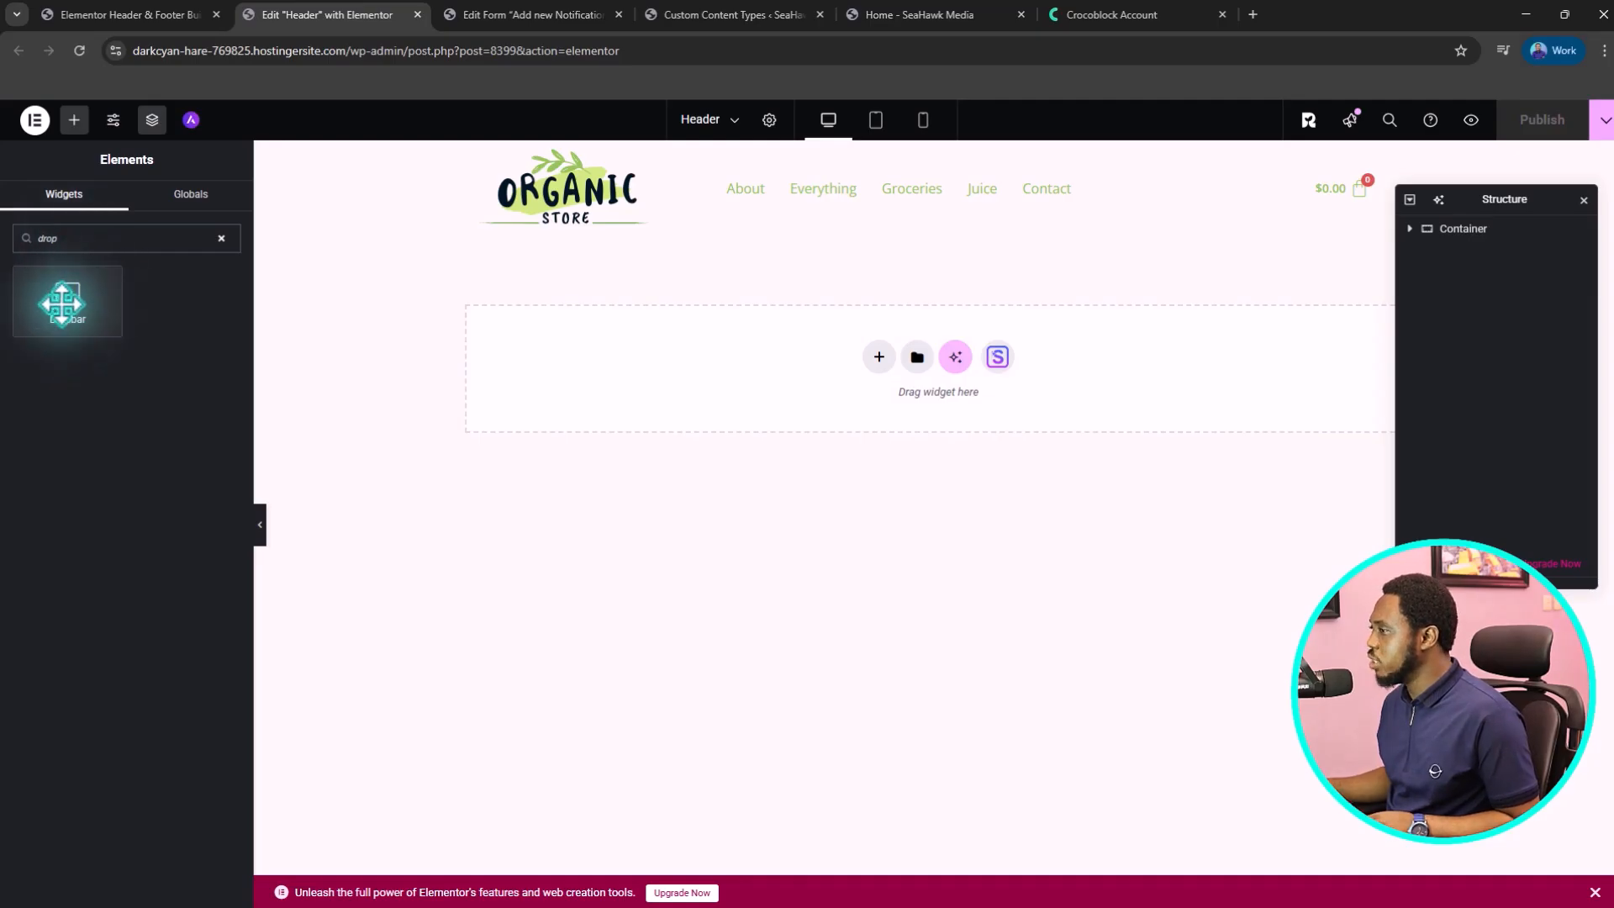
left_click_drag(70, 285, 1384, 185)
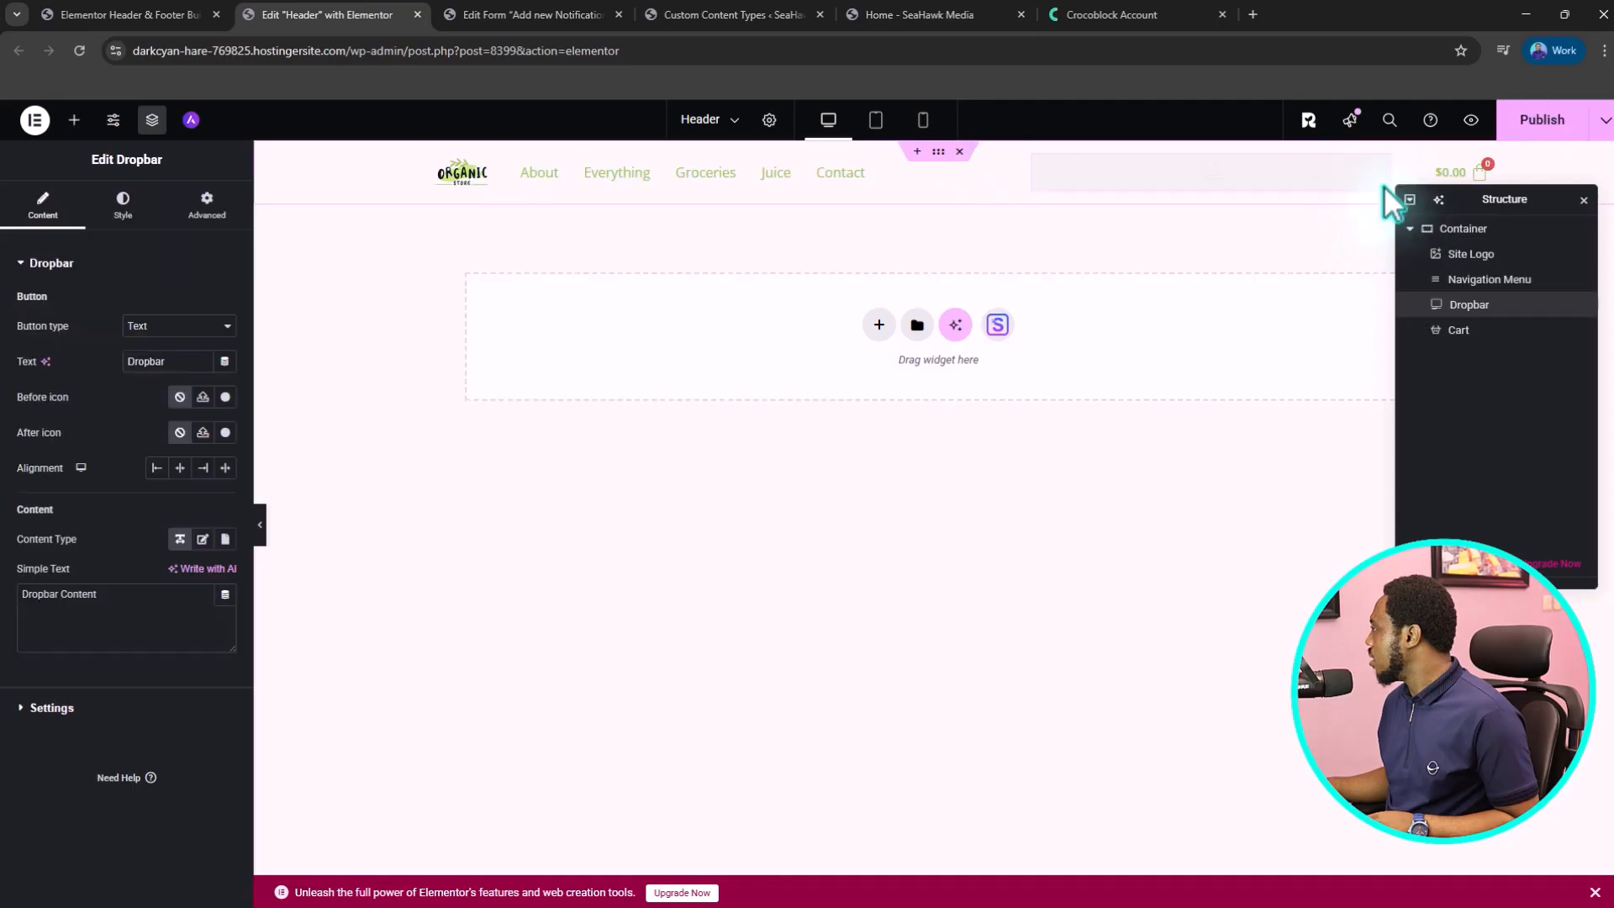
left_click_drag(1484, 306, 1488, 336)
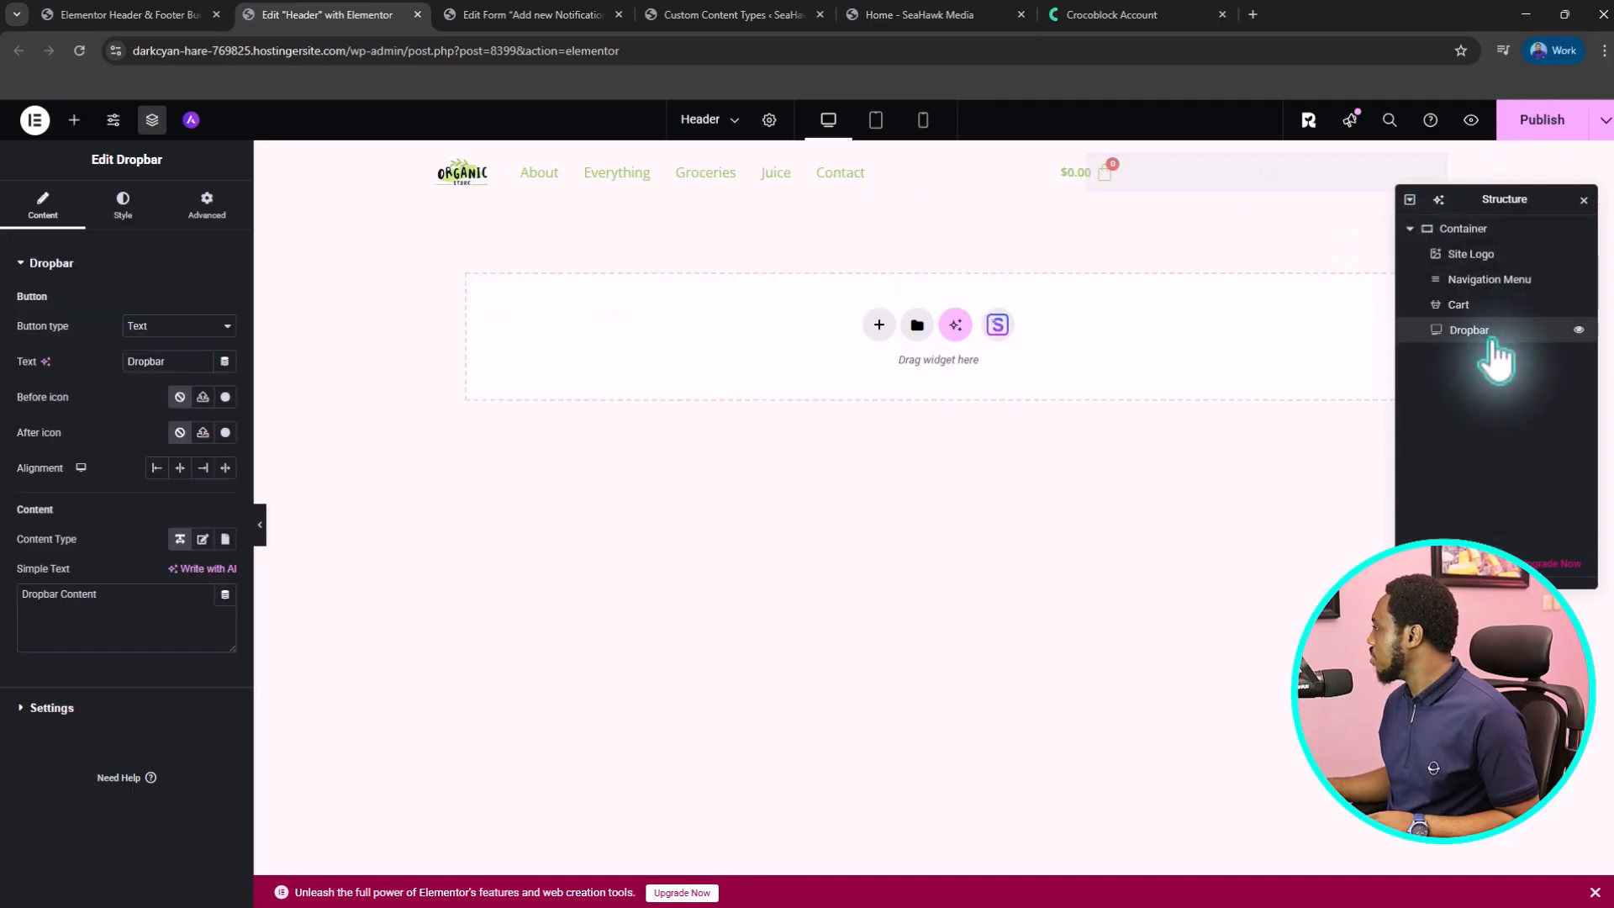
left_click_drag(1507, 197, 1504, 345)
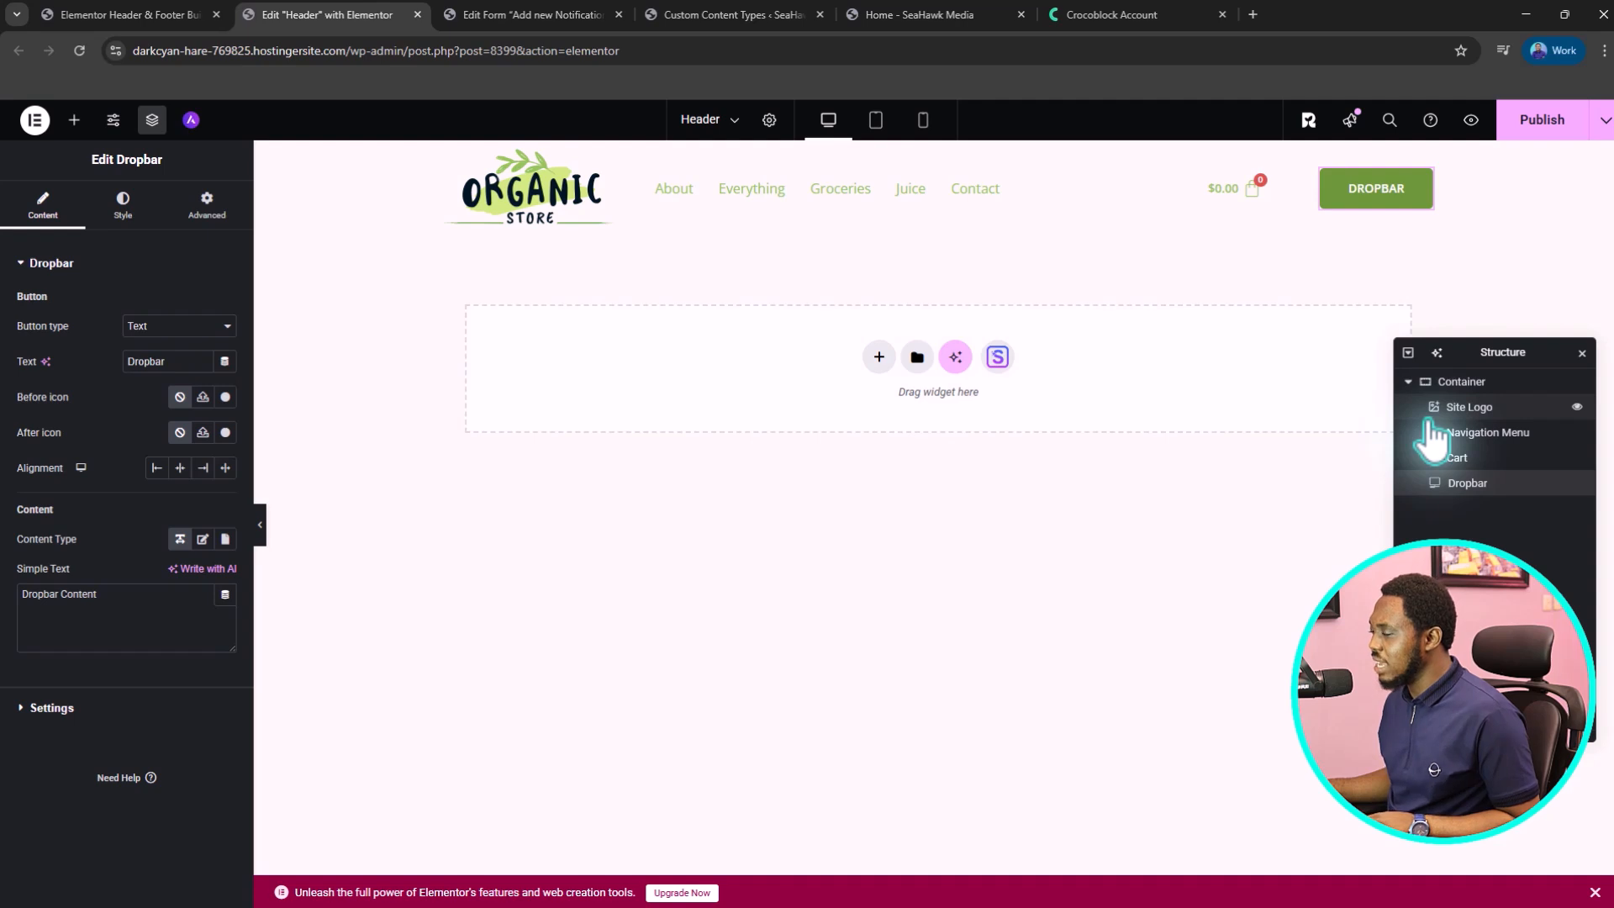
- Keep the Dropbar's button type as Text and set its button text to "Notification"
left_click(136, 335)
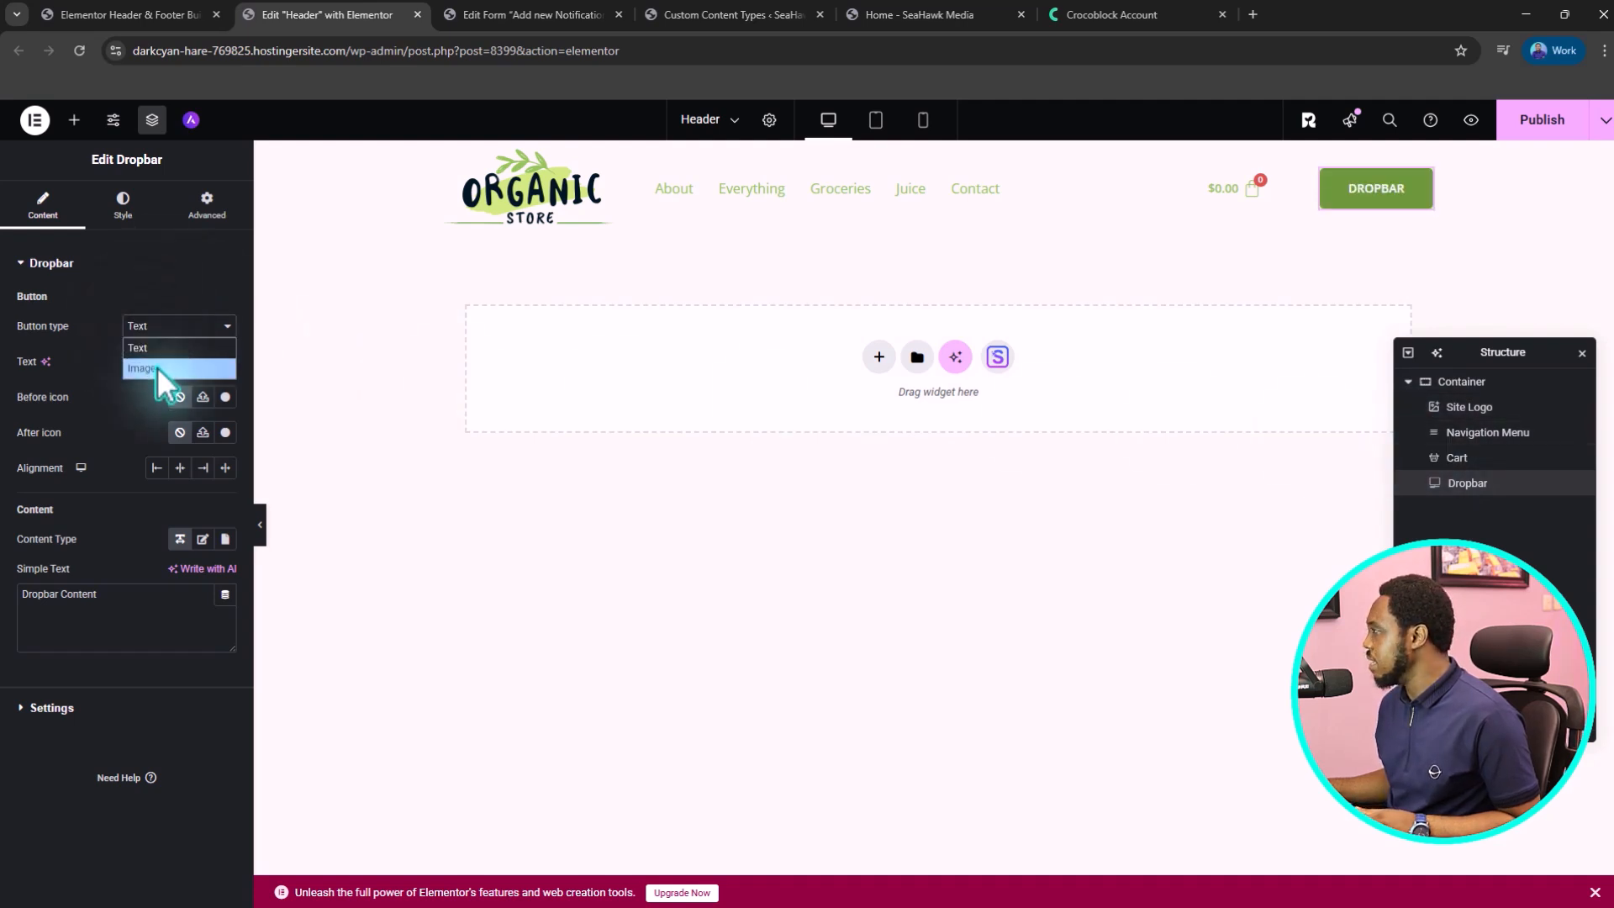
left_click(150, 345)
double_click(160, 362)
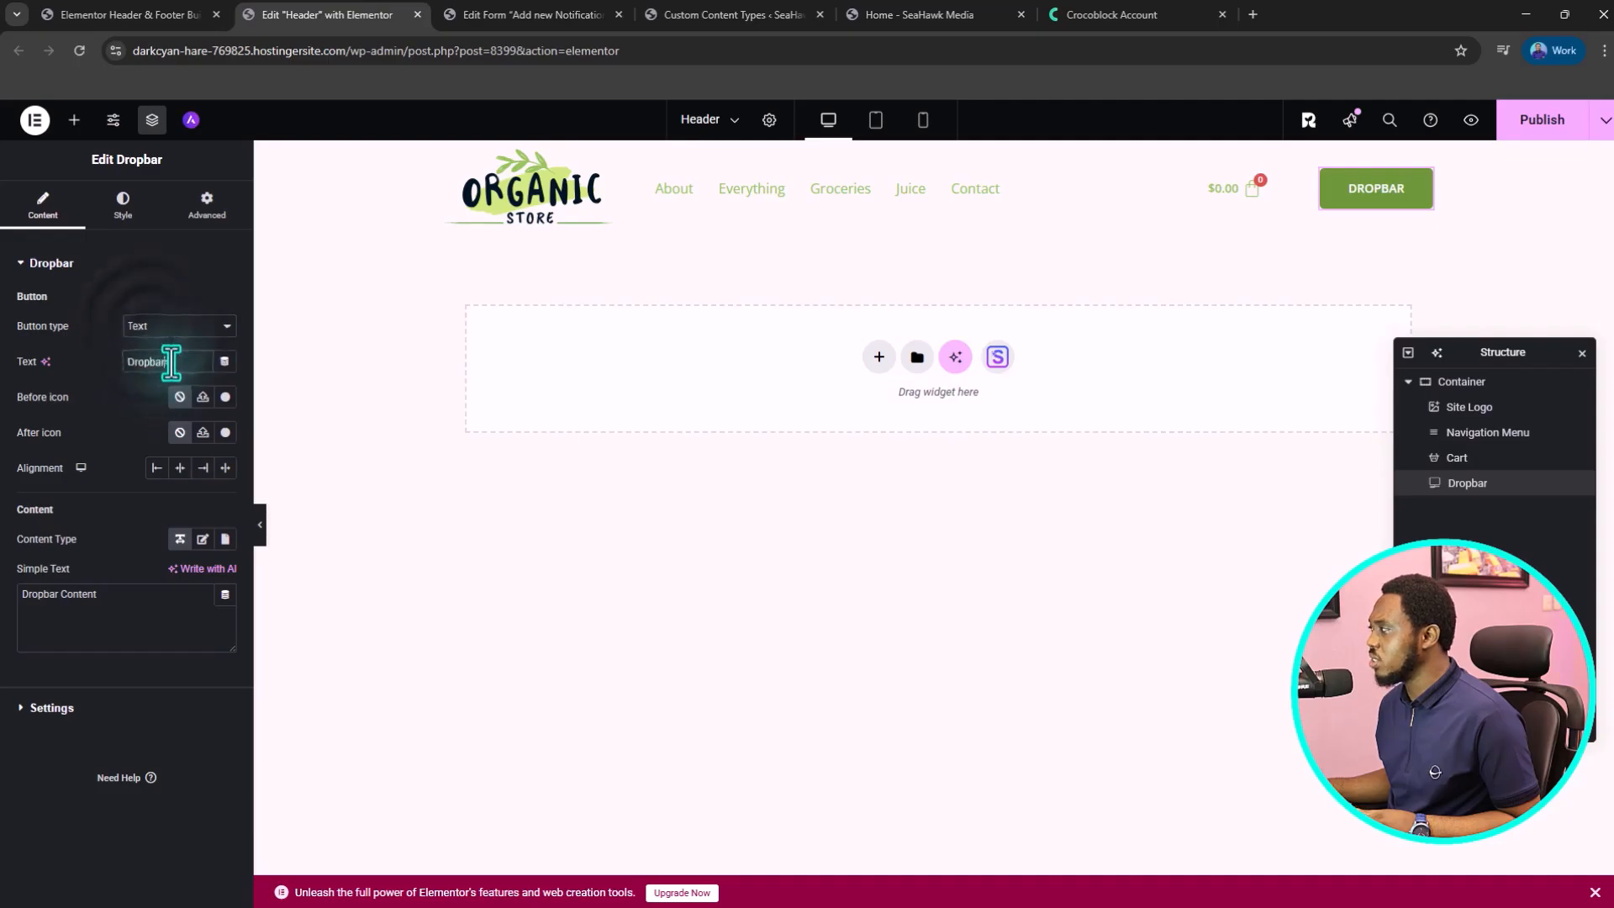
type("N")
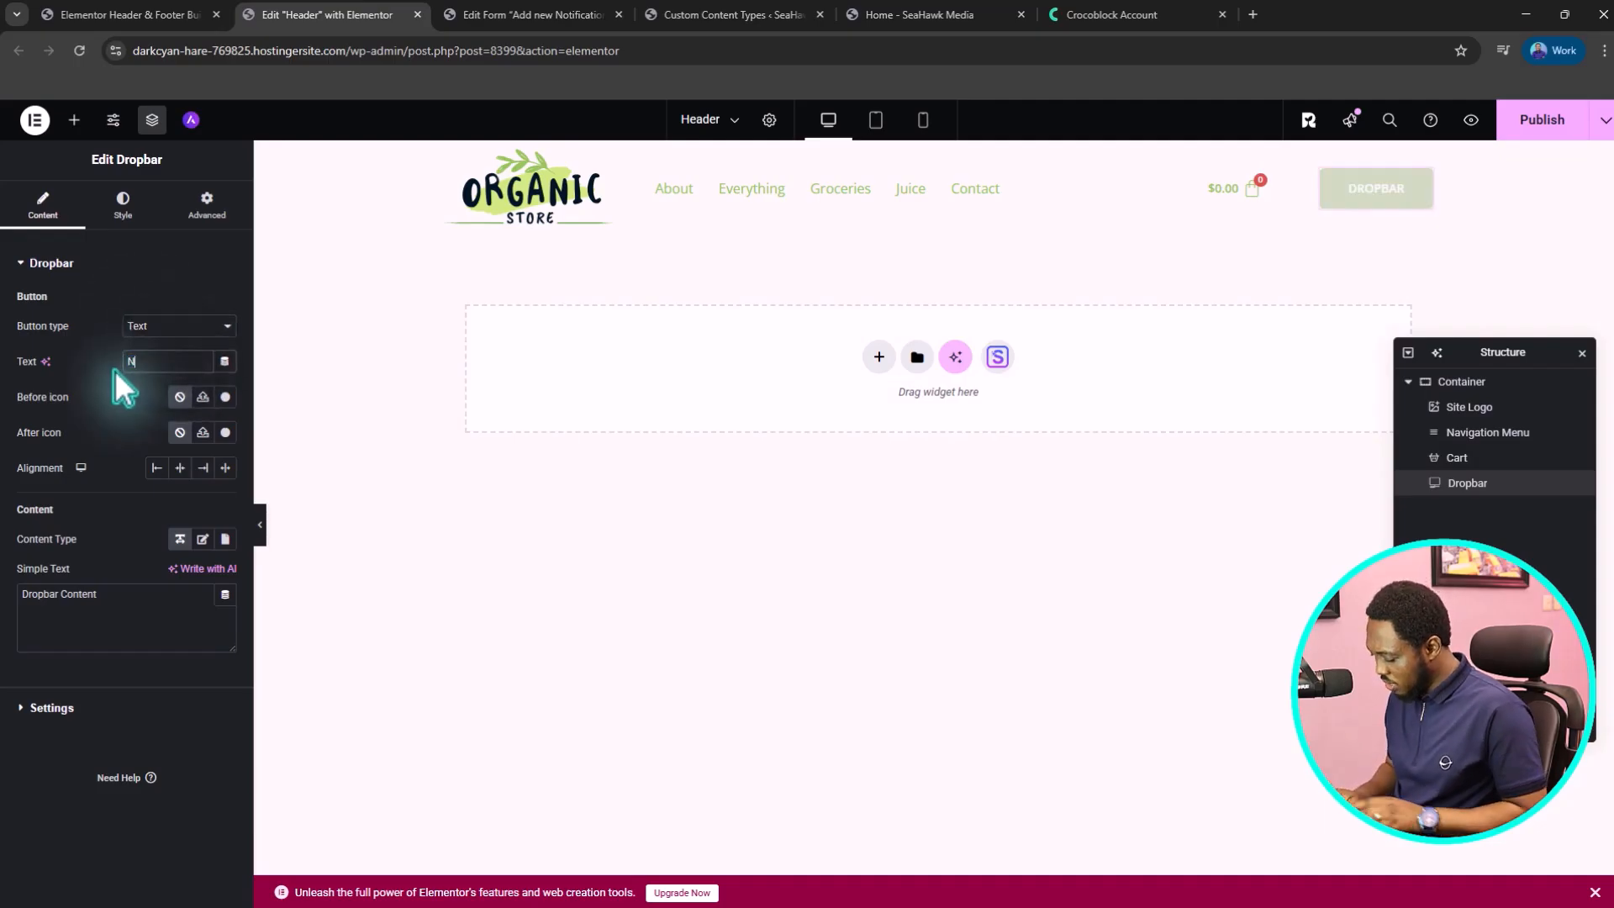
type("otification")
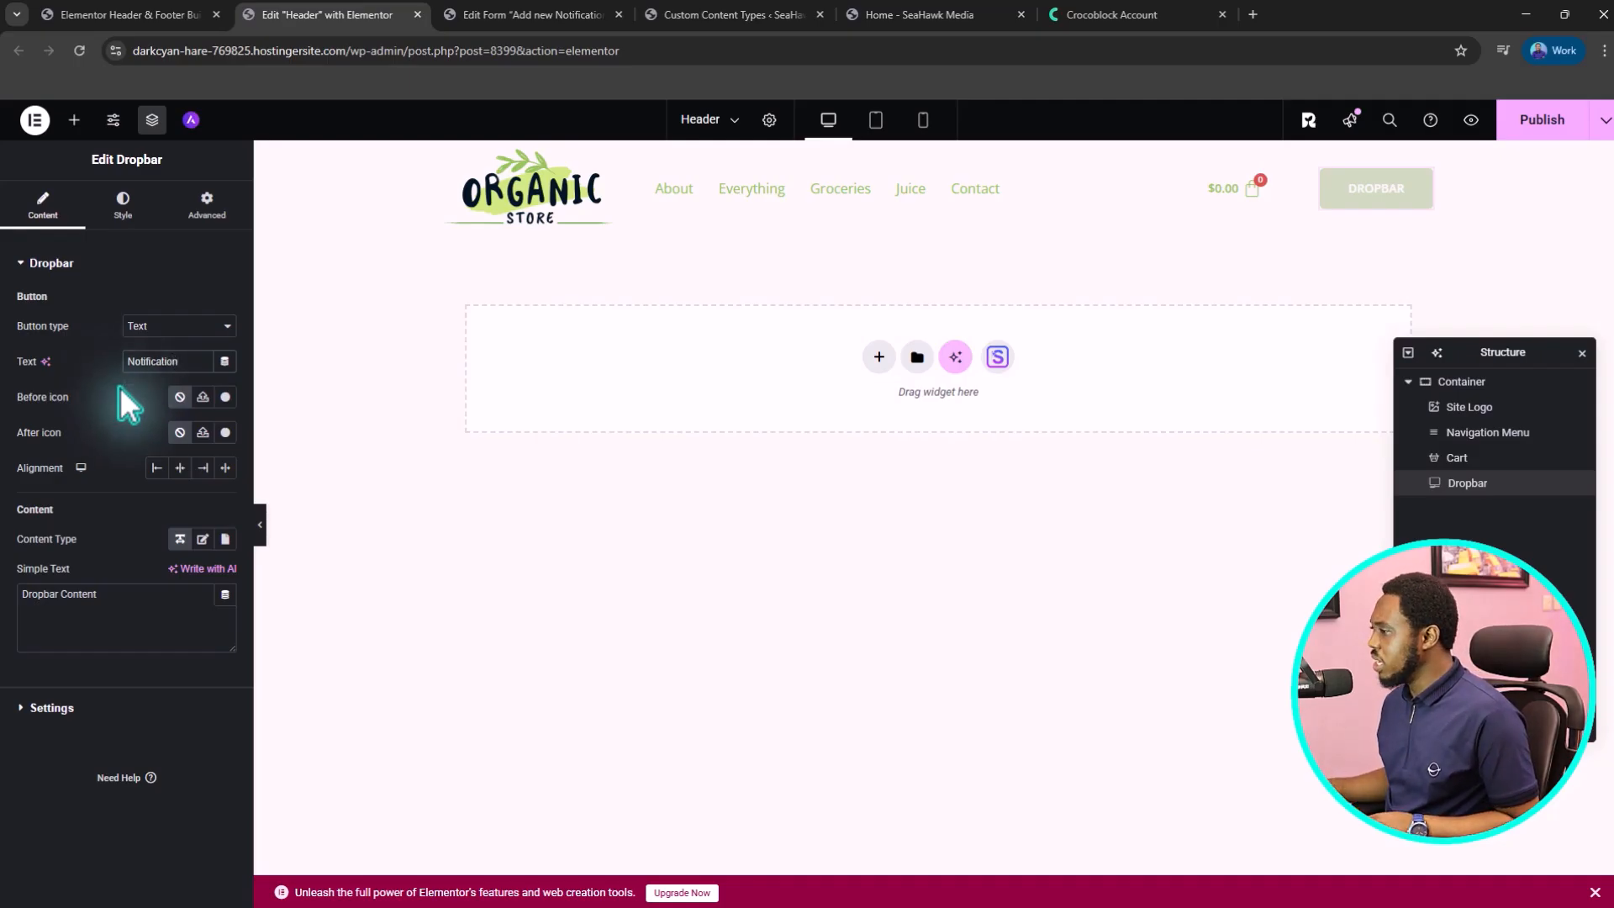
- Insert the outlined Bell from the icon library as the Dropbar button's after icon
left_click(223, 432)
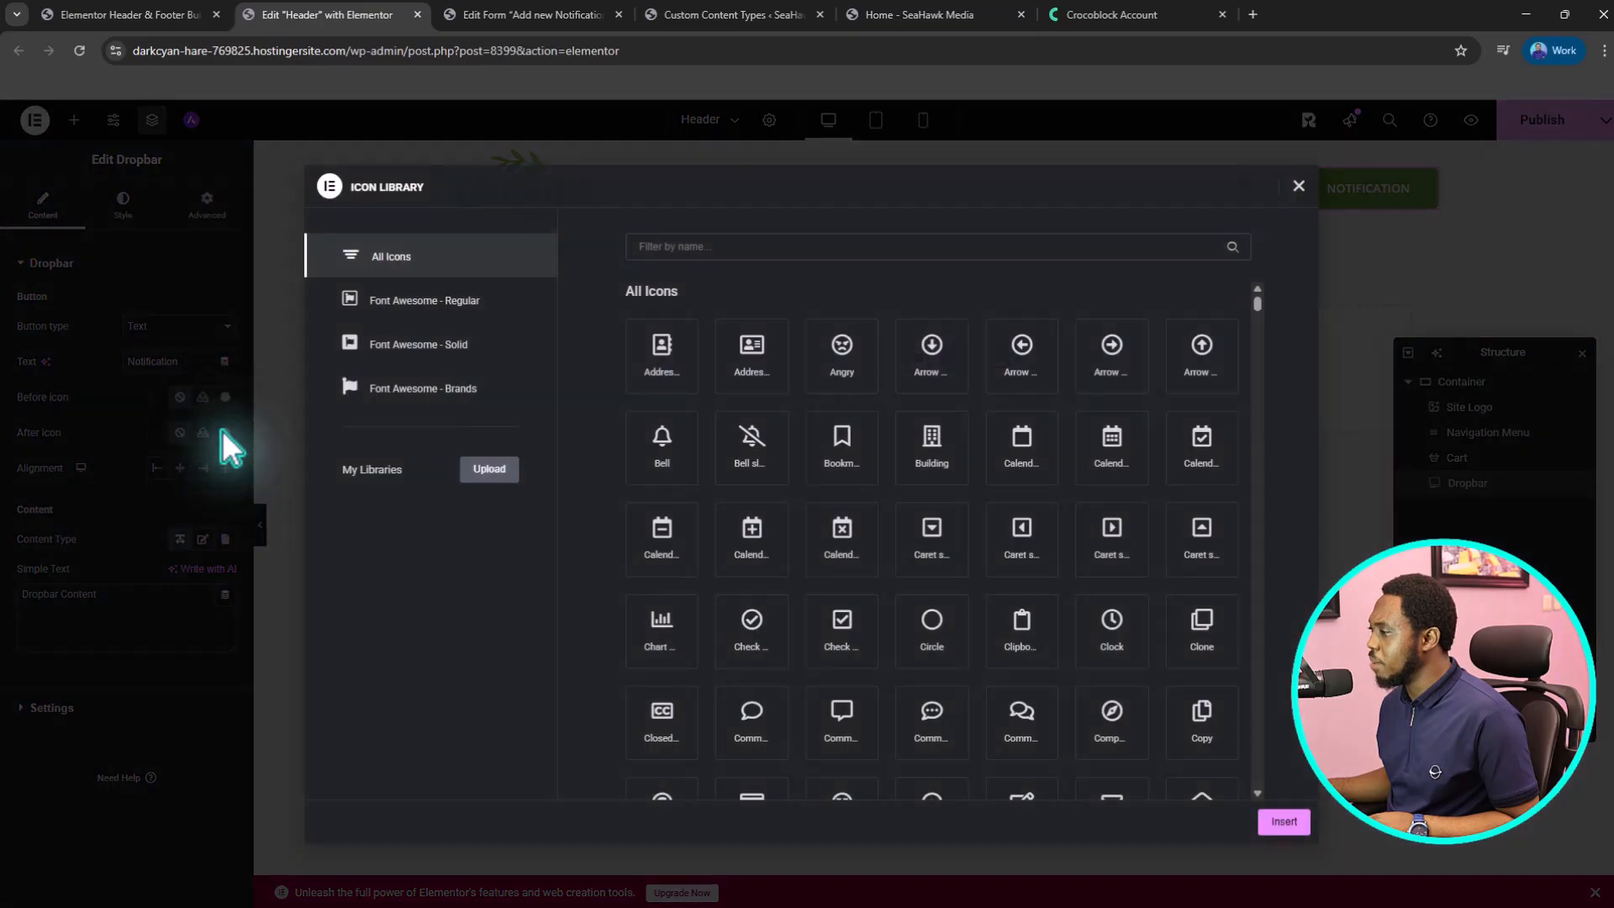
left_click(853, 341)
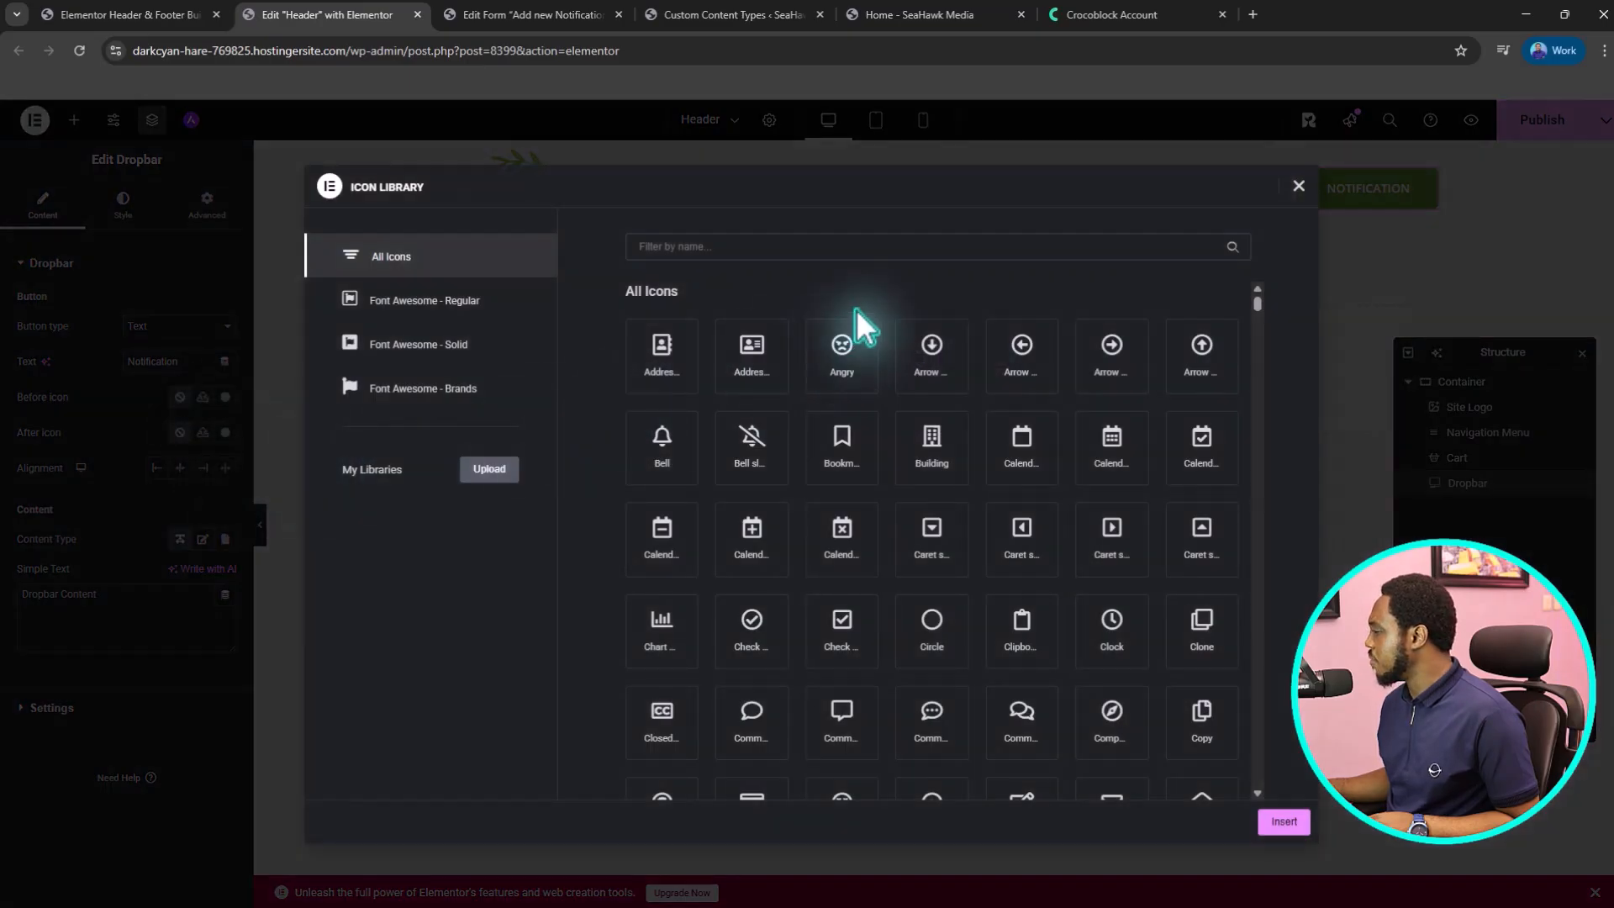
left_click(724, 248)
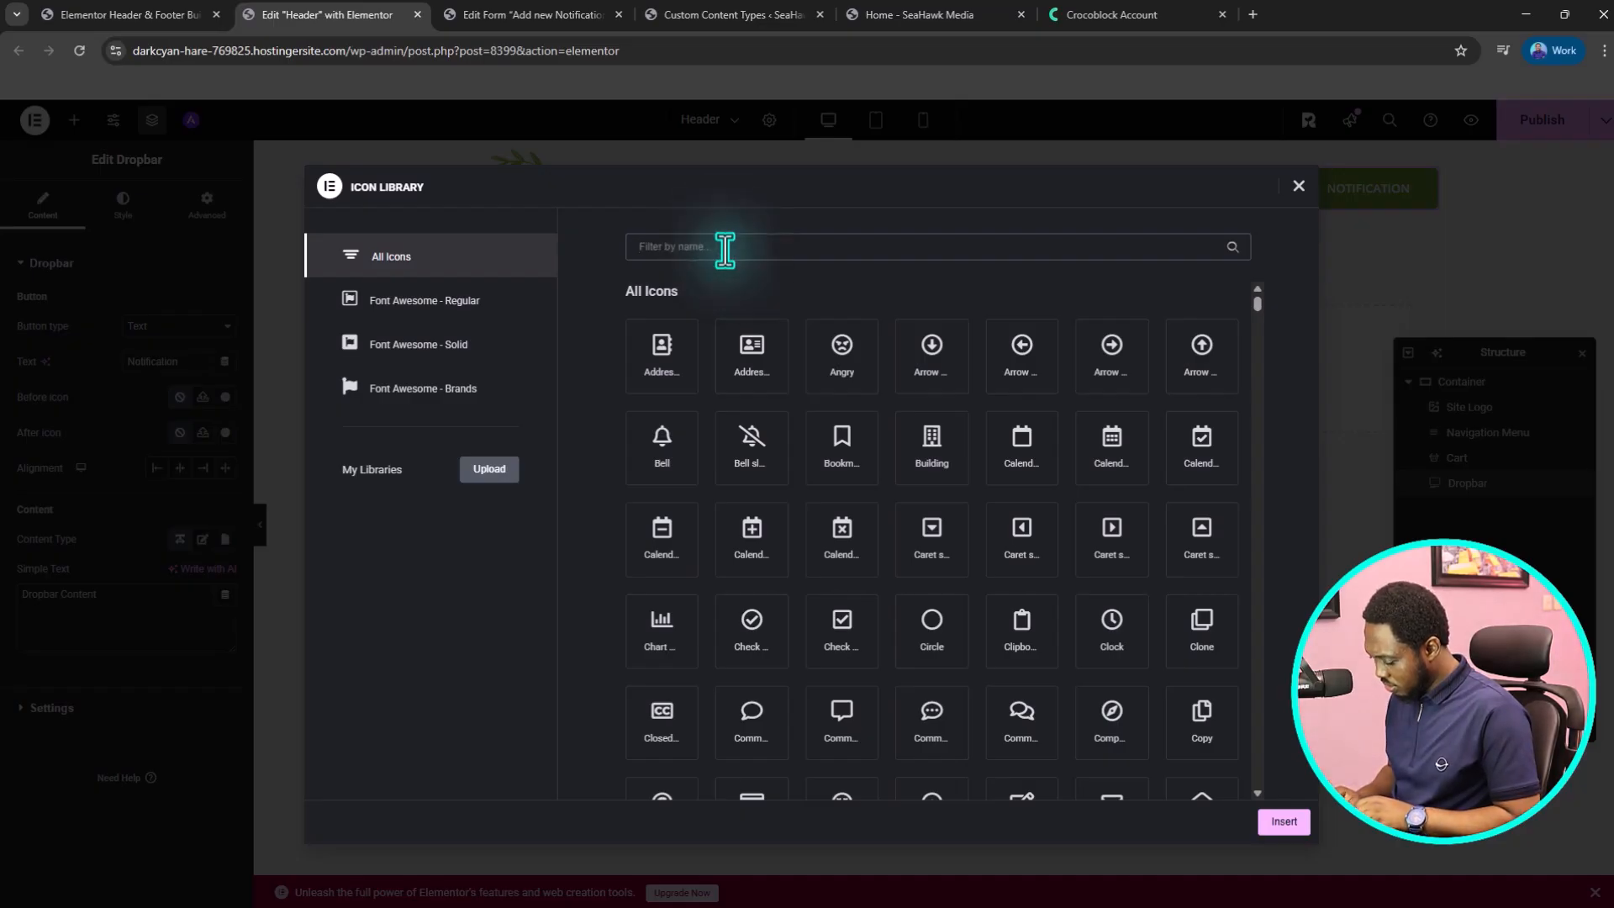
type("bell")
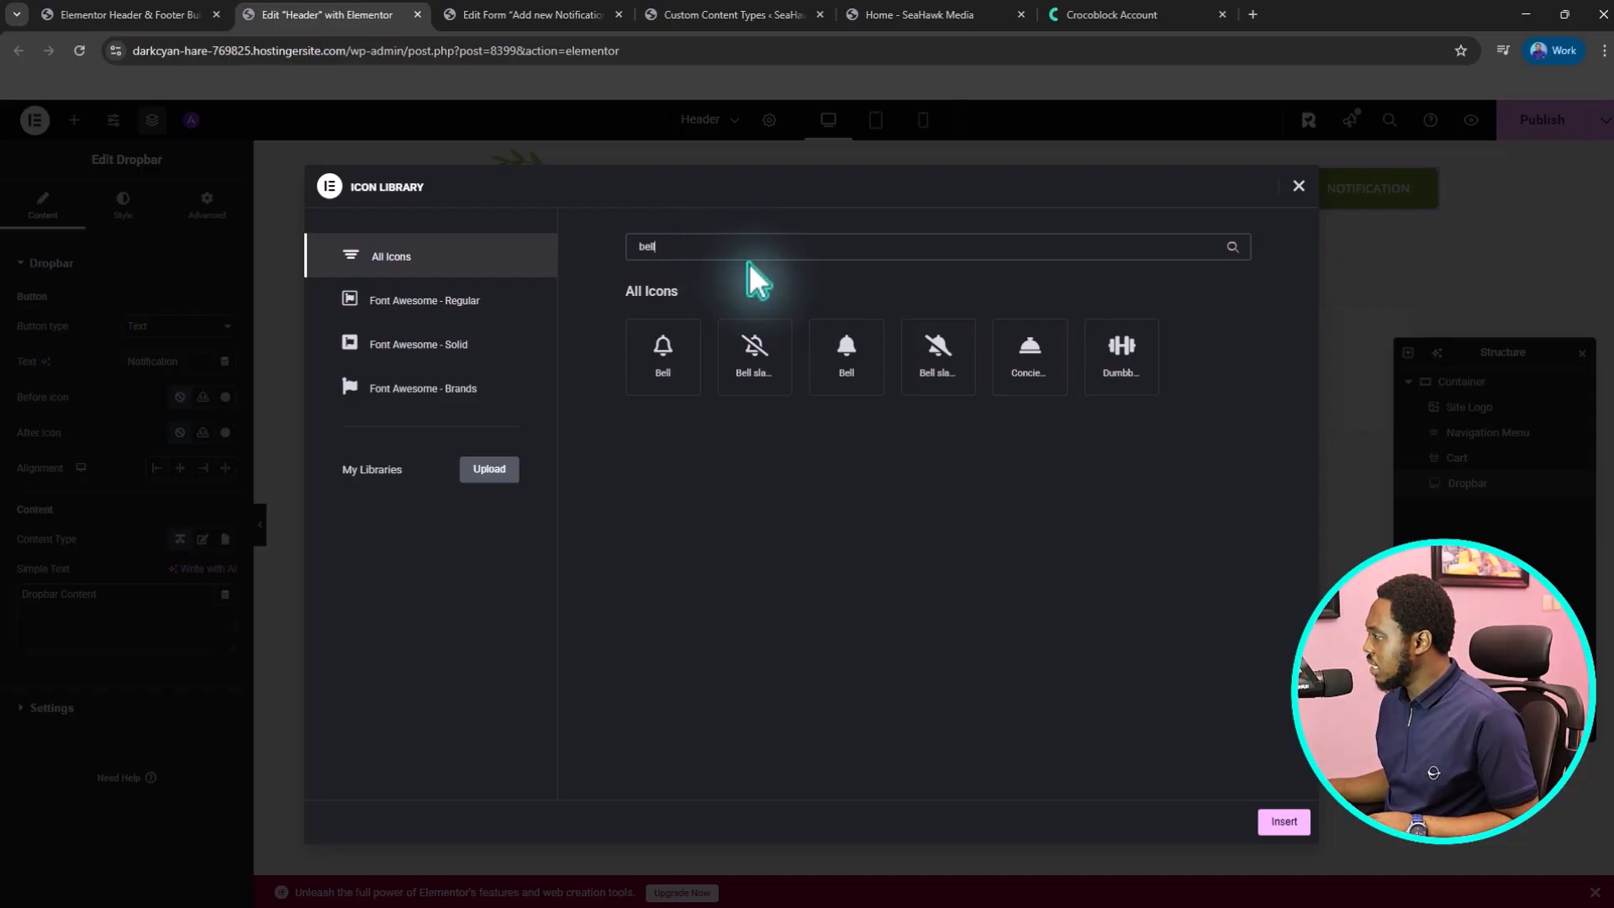
left_click(662, 362)
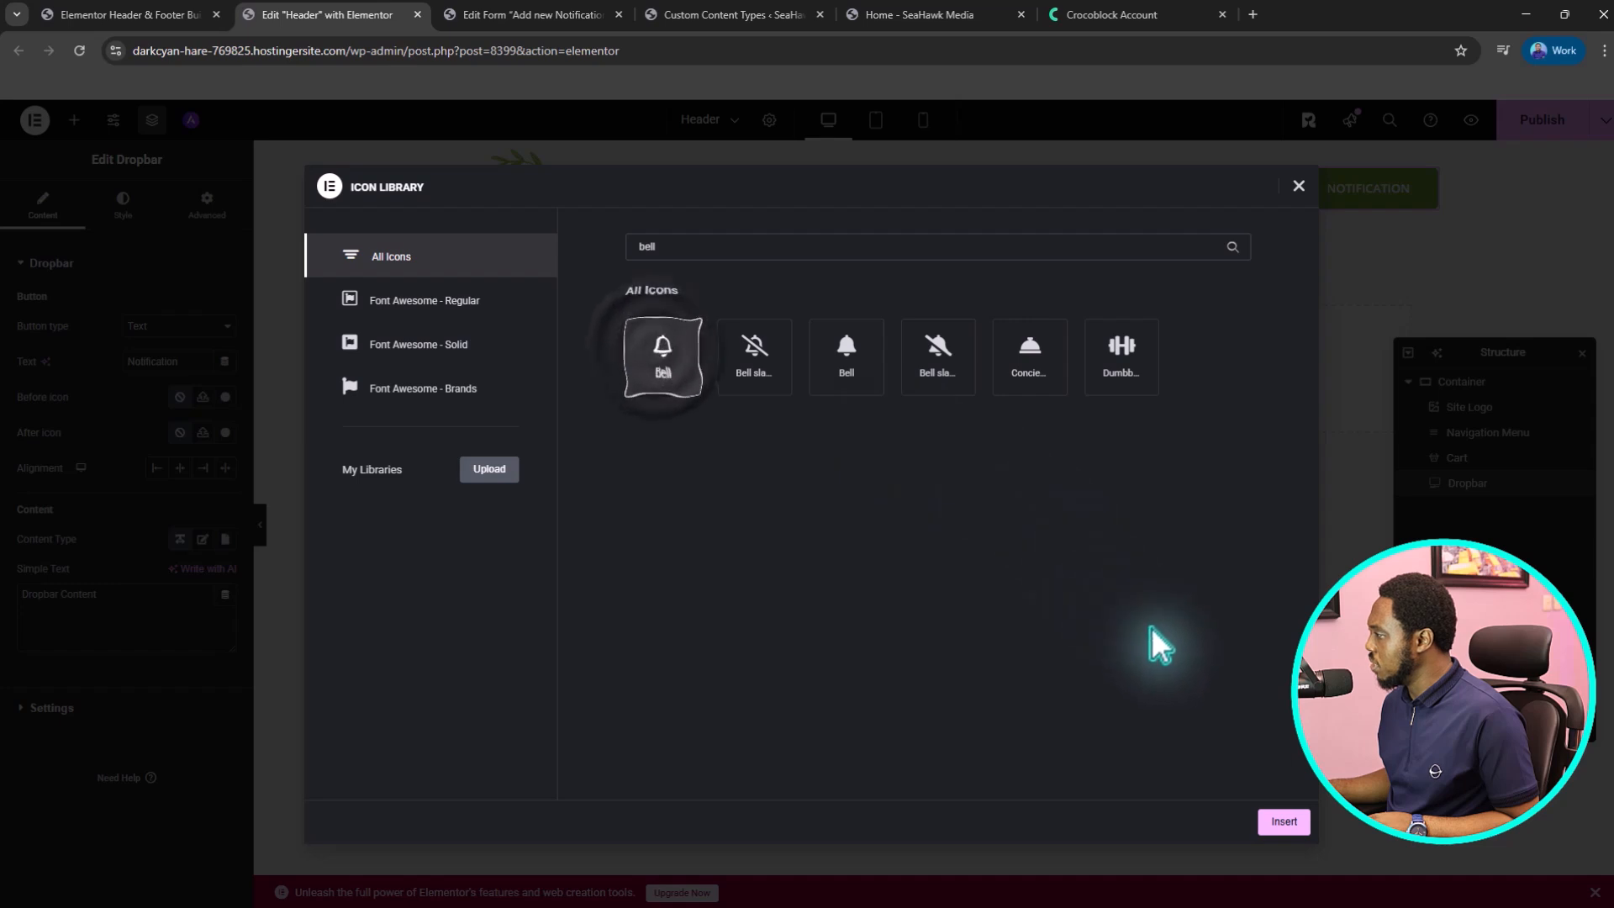
left_click(1283, 823)
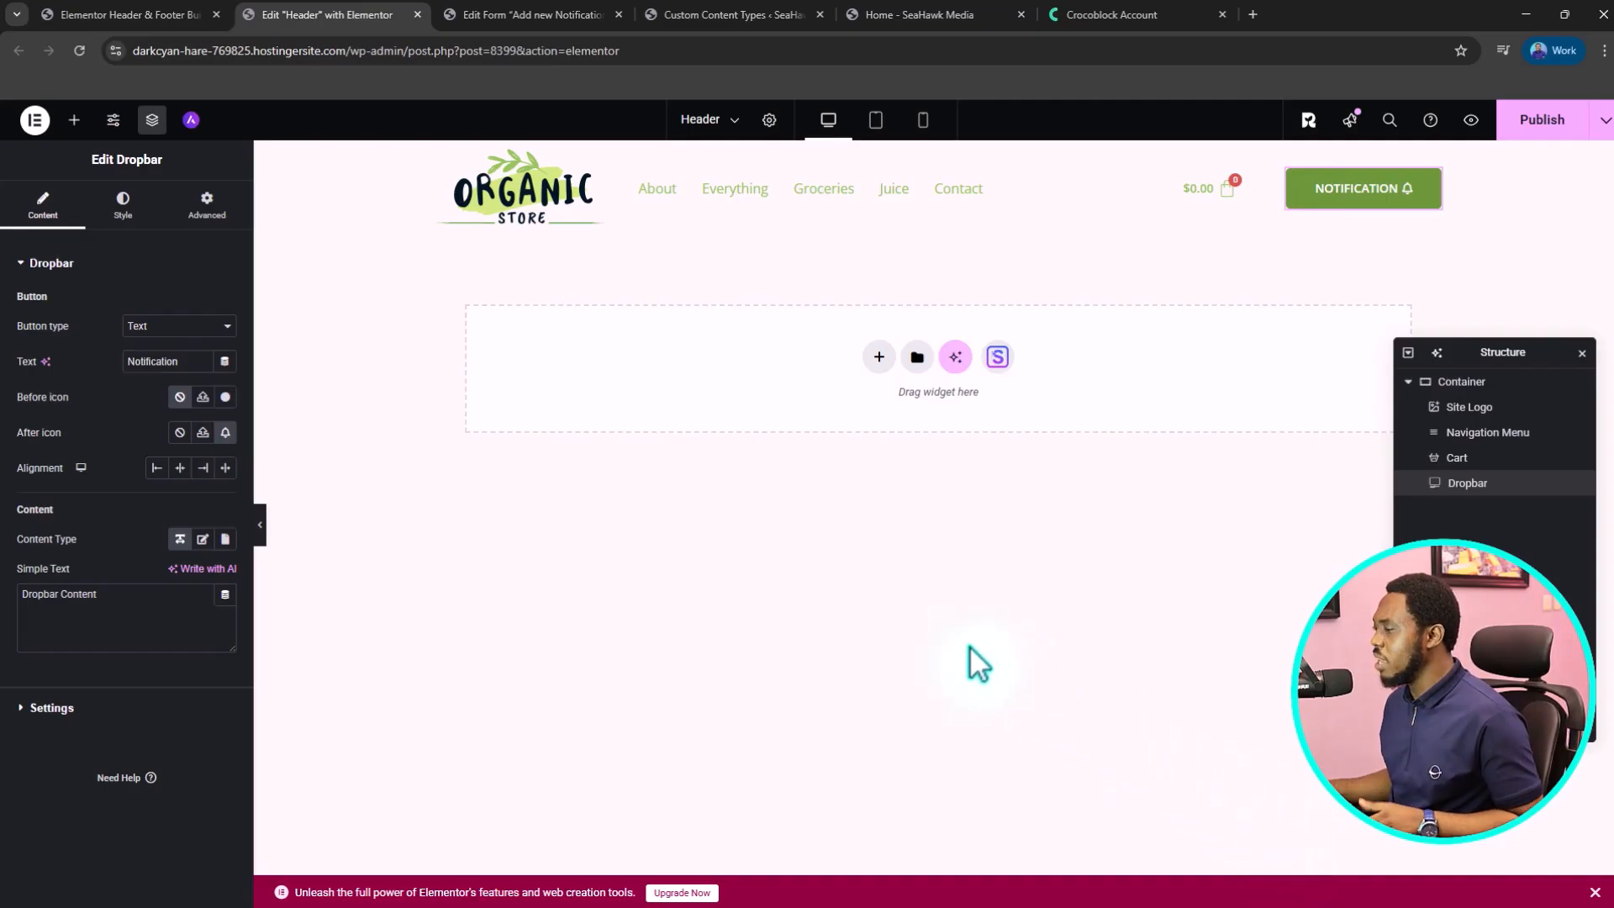
- Change the Dropbar's button type to Image and use the bell picture from the media library
left_click(165, 326)
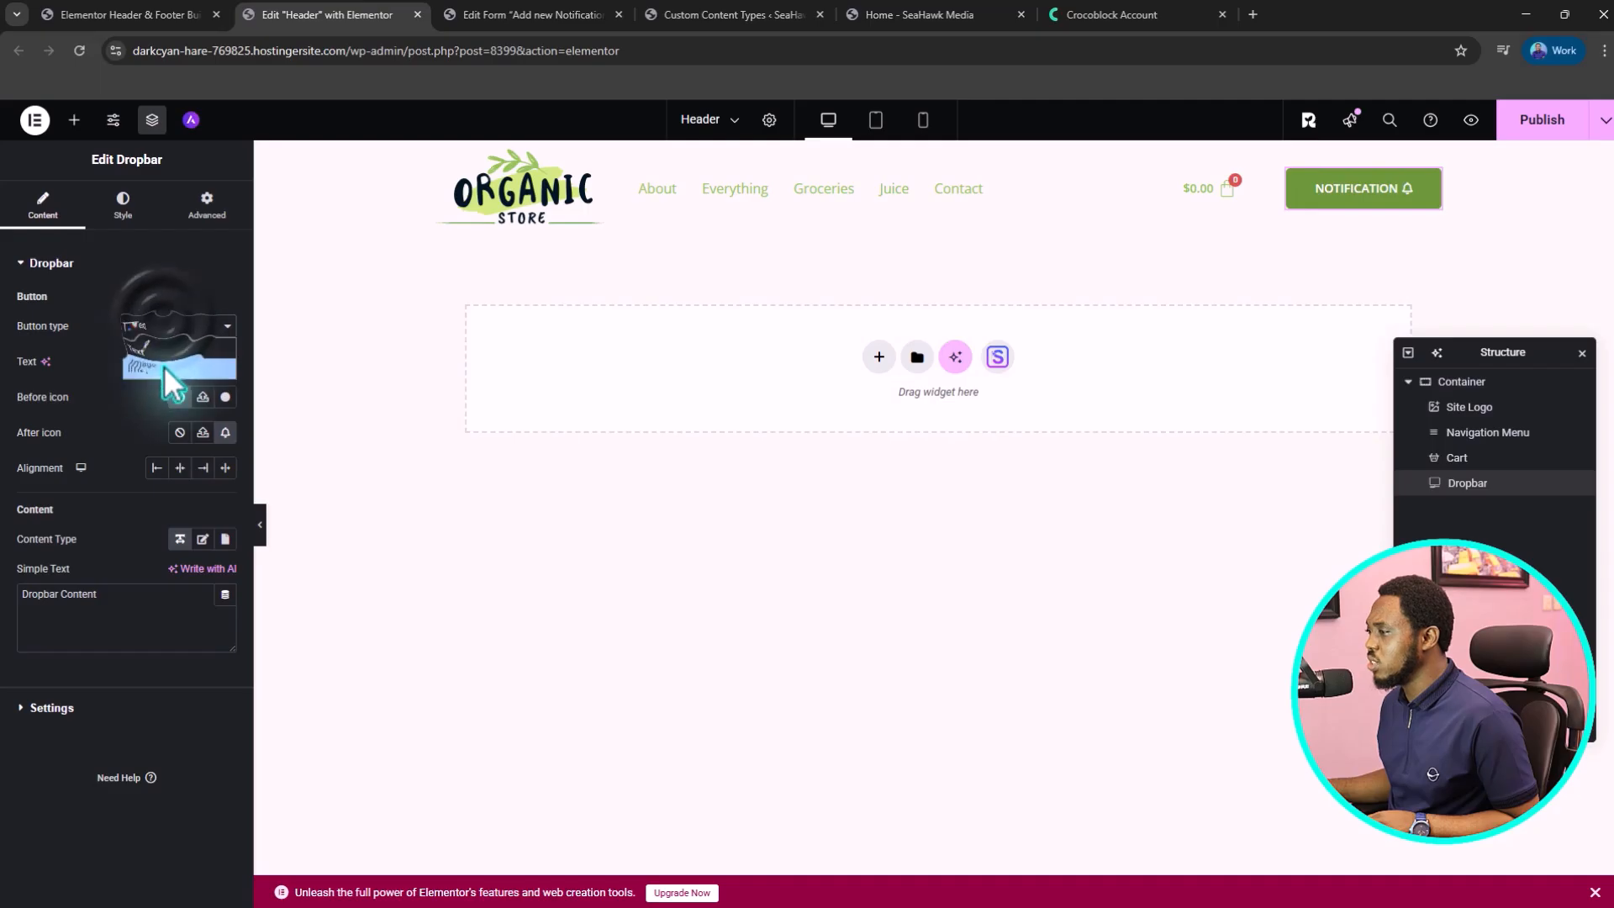
left_click(164, 366)
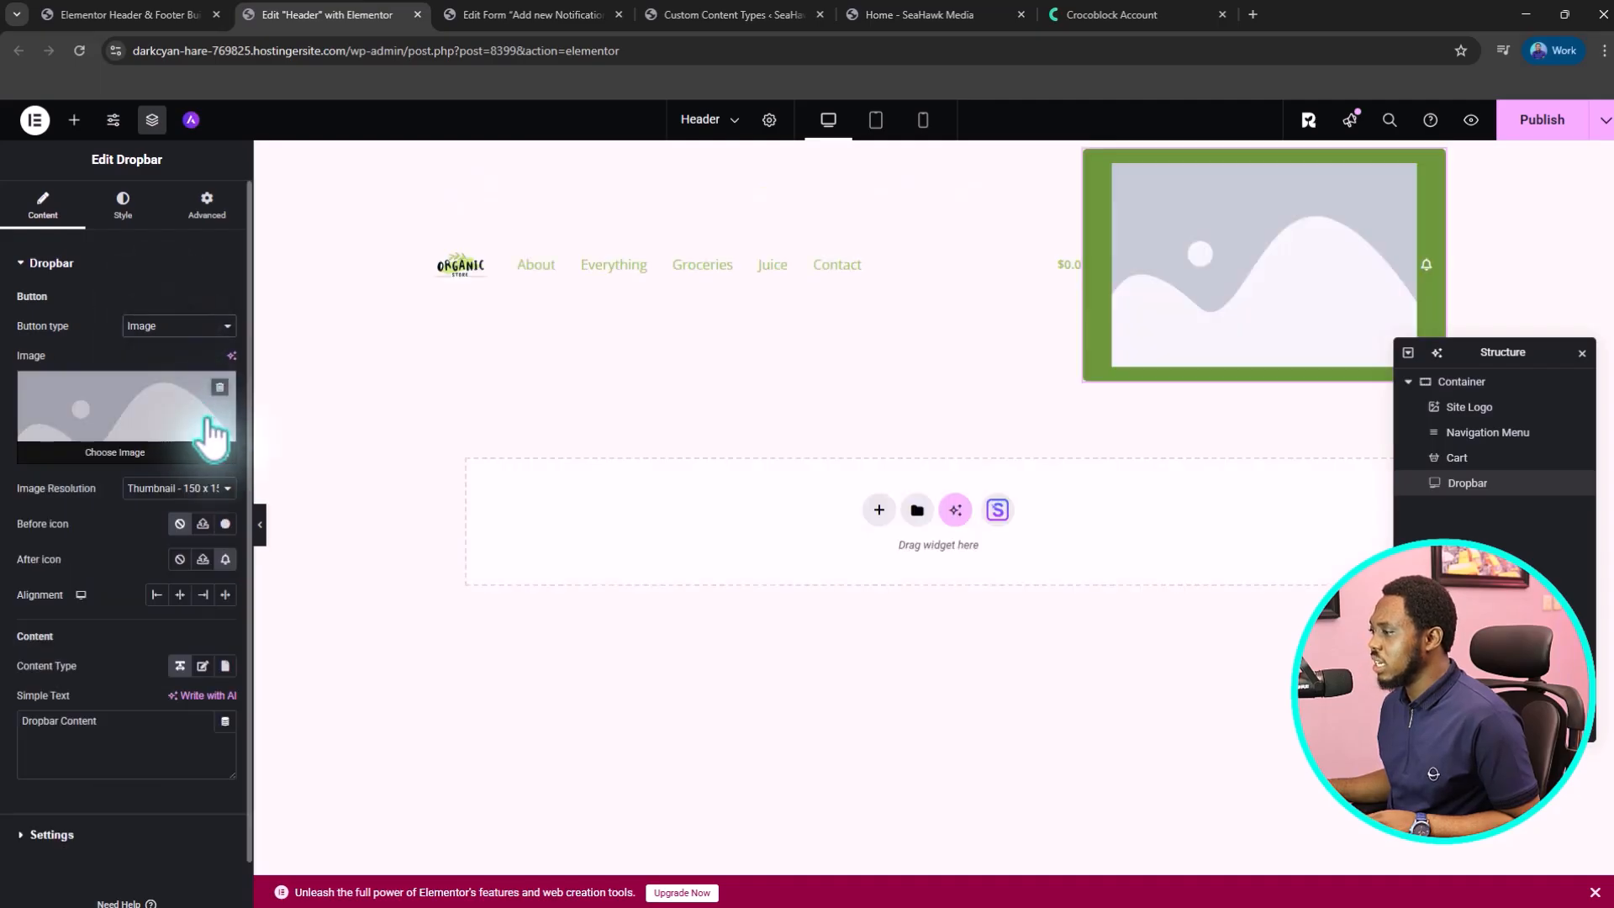
left_click(133, 416)
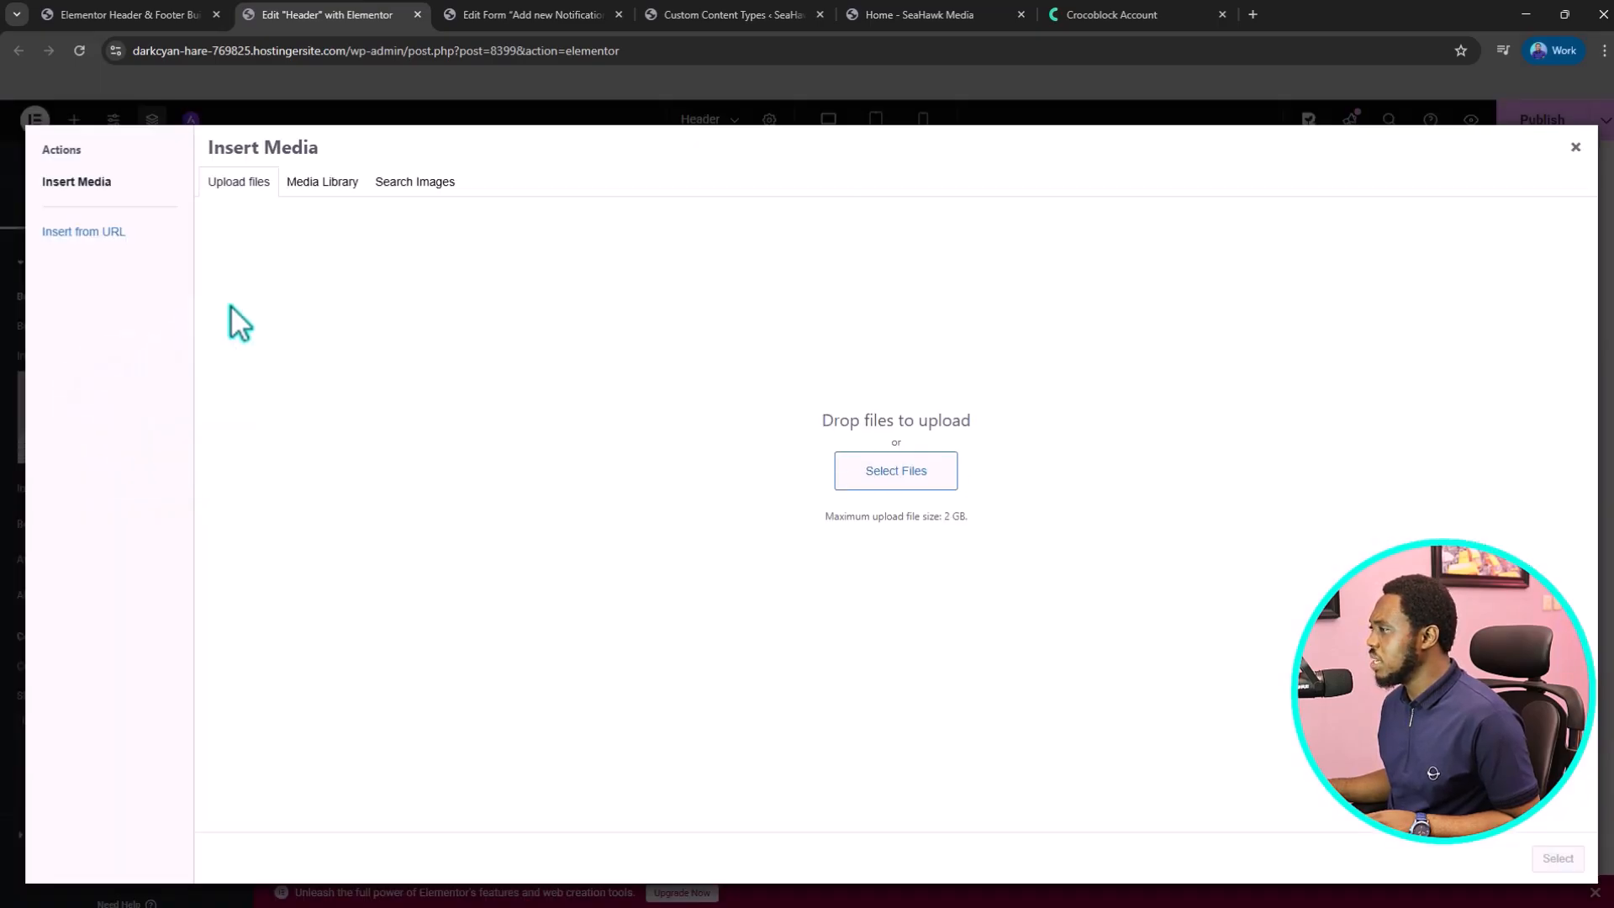
left_click(332, 186)
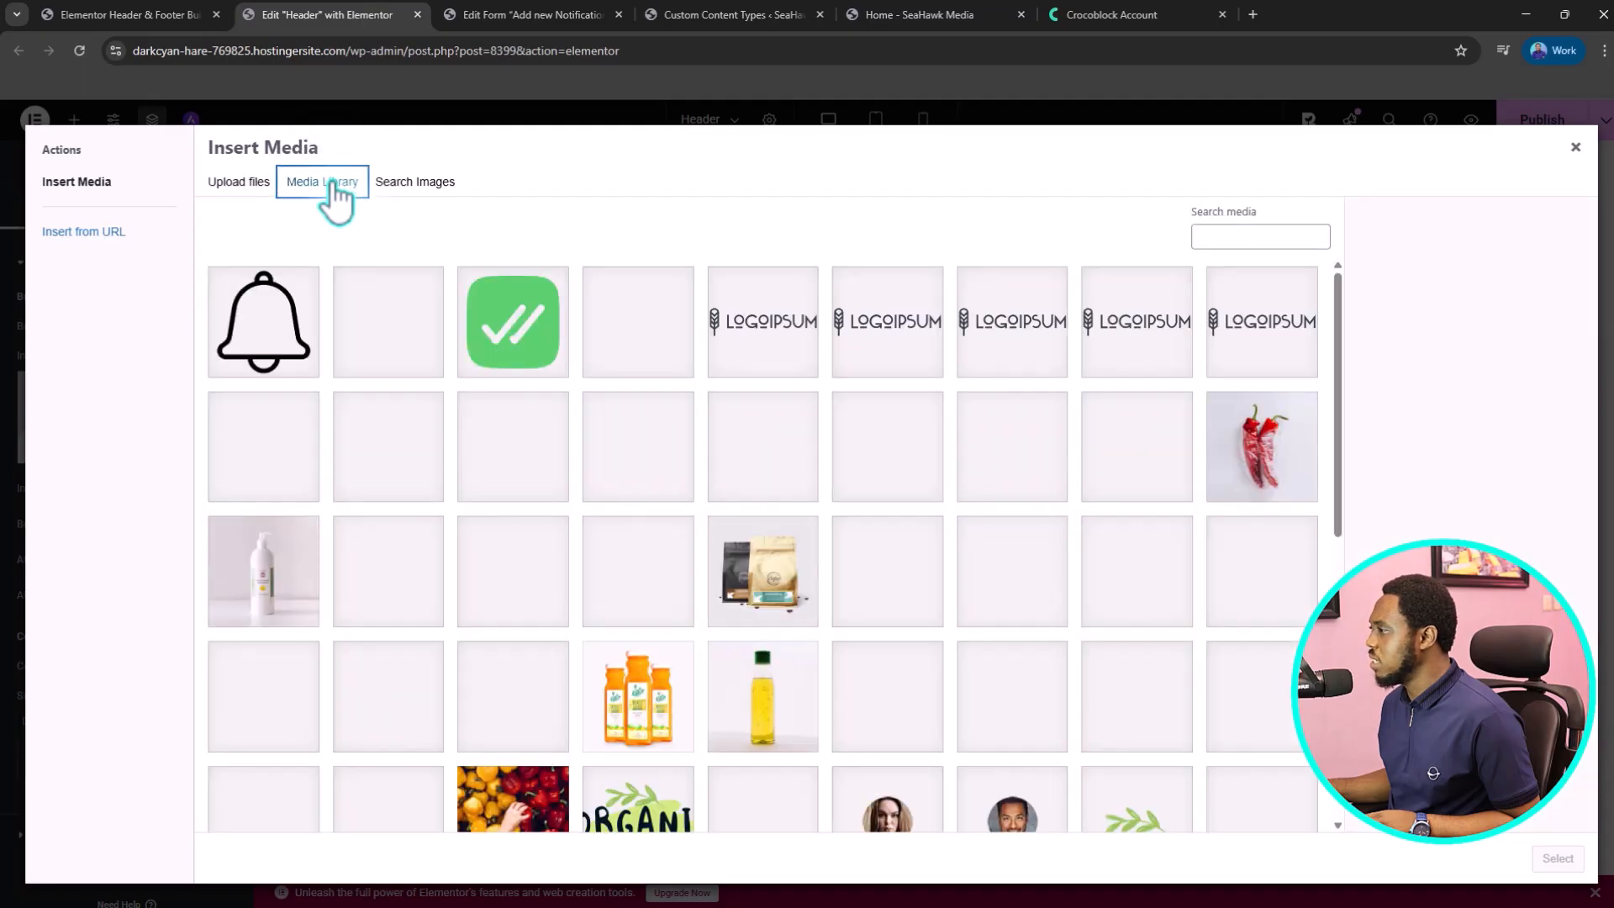
left_click(271, 321)
left_click(1557, 858)
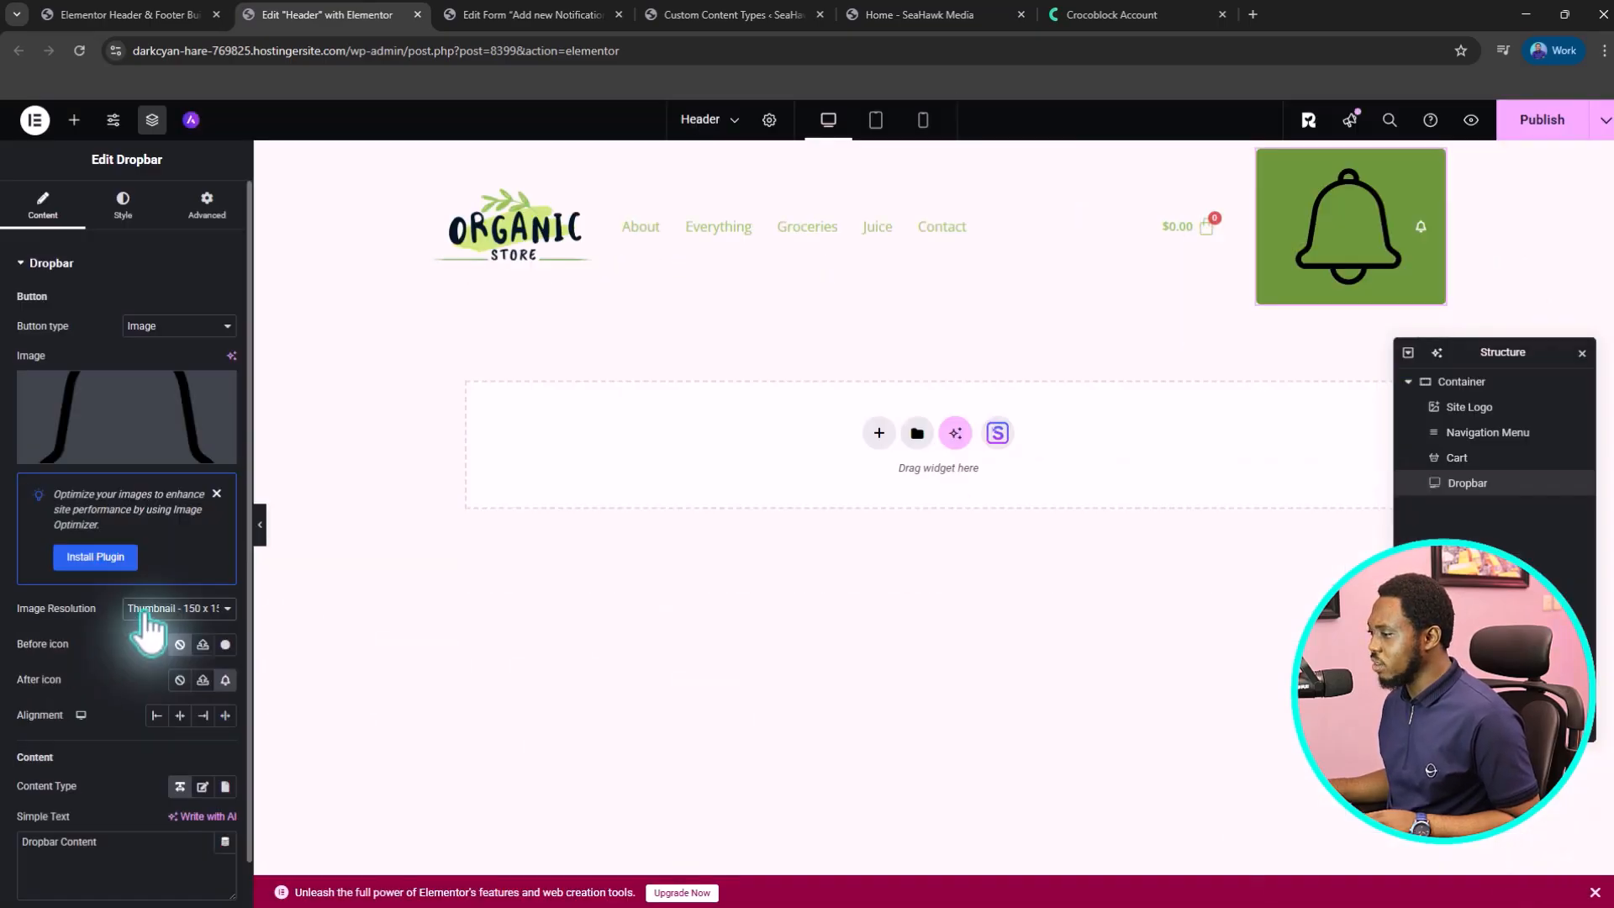
- Apply a custom 20 x 20 resolution to the bell image and set the button's before and after icons to None
left_click(150, 614)
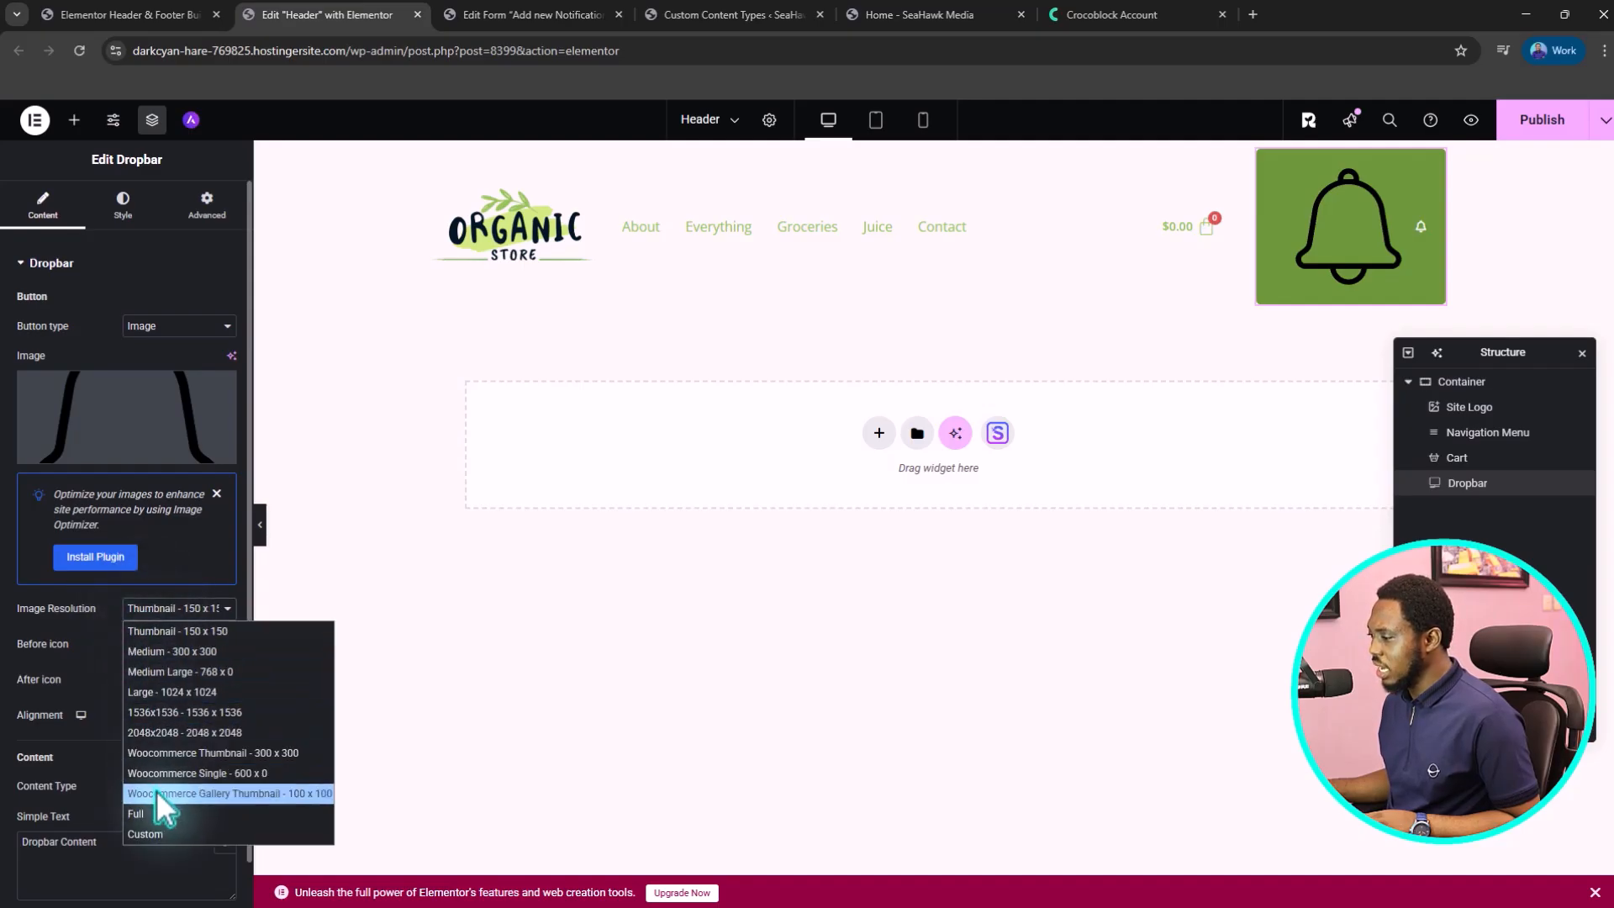
left_click(155, 832)
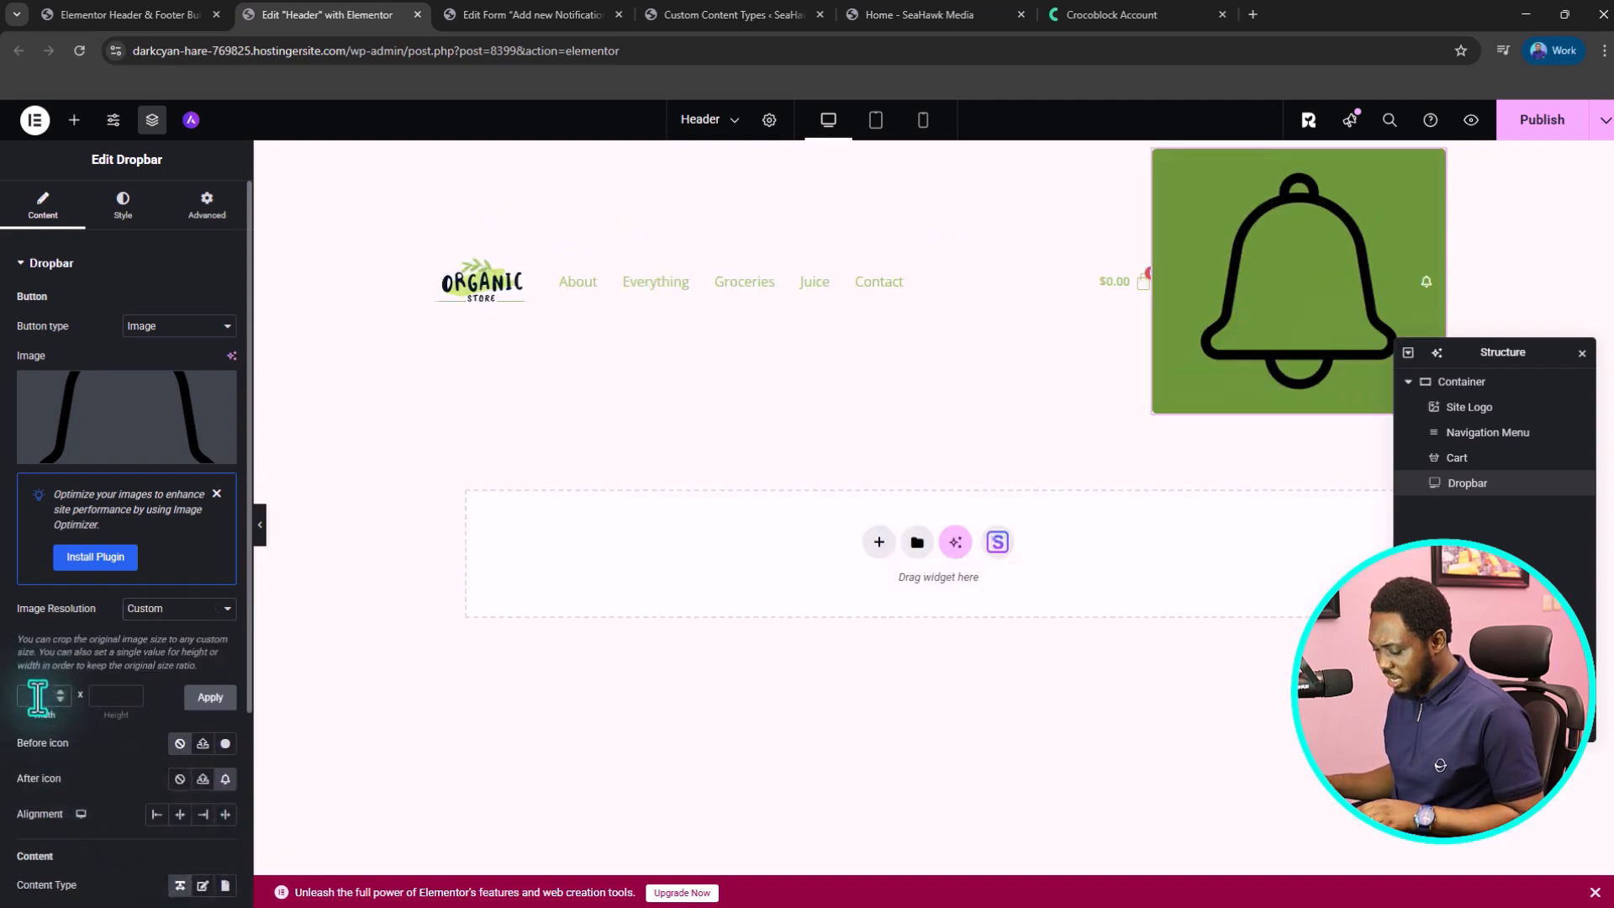
left_click(103, 693)
type("2")
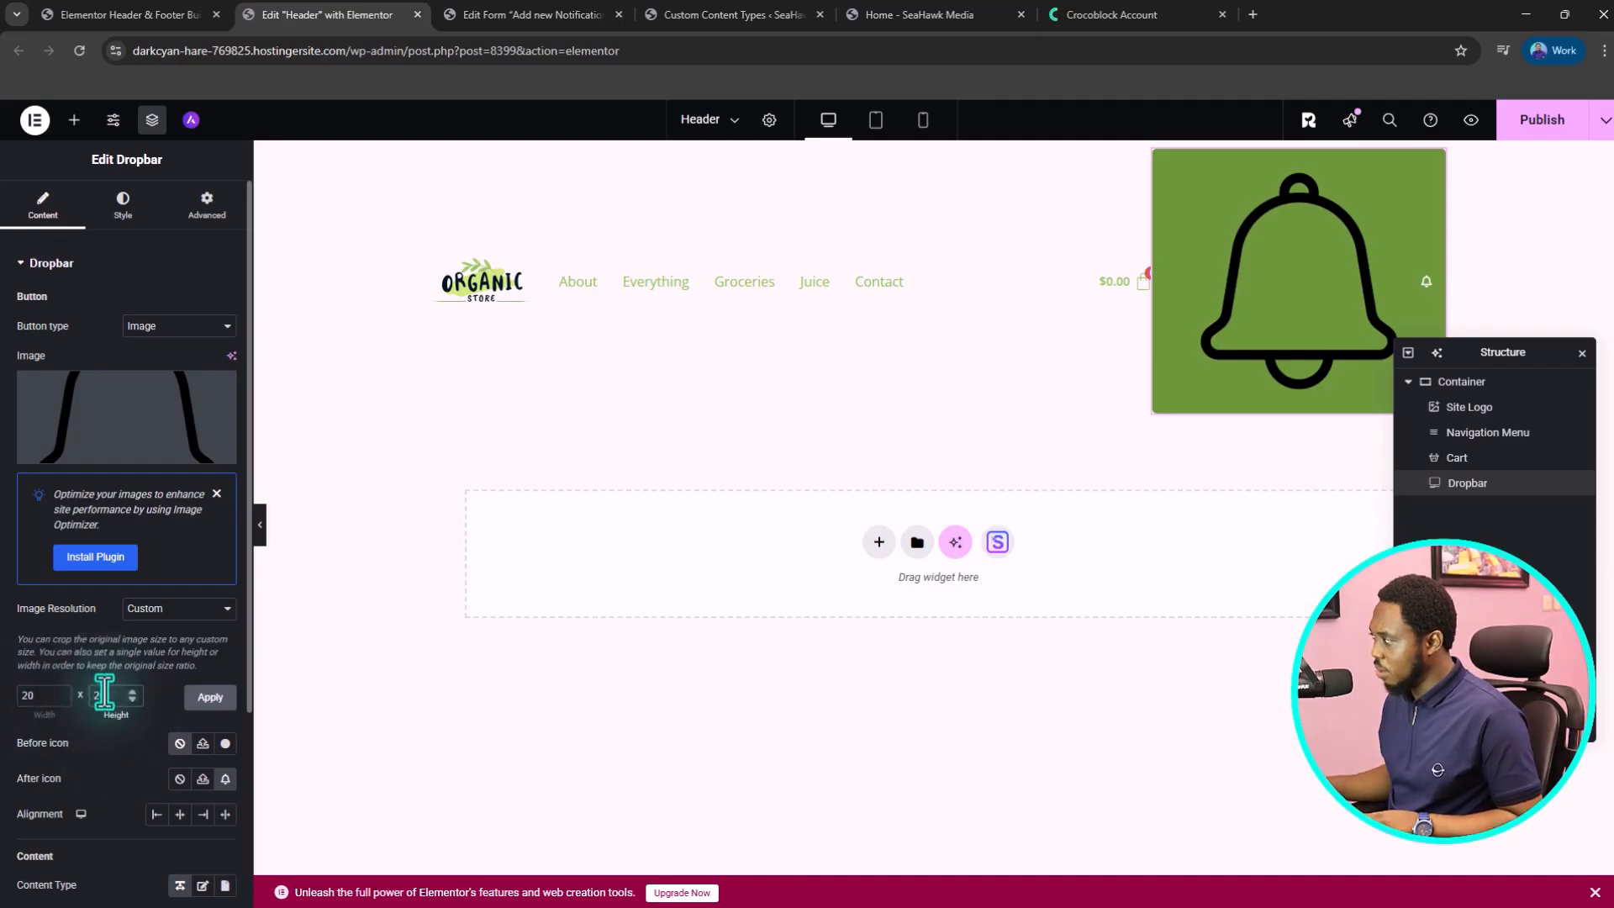
type("0")
left_click(209, 696)
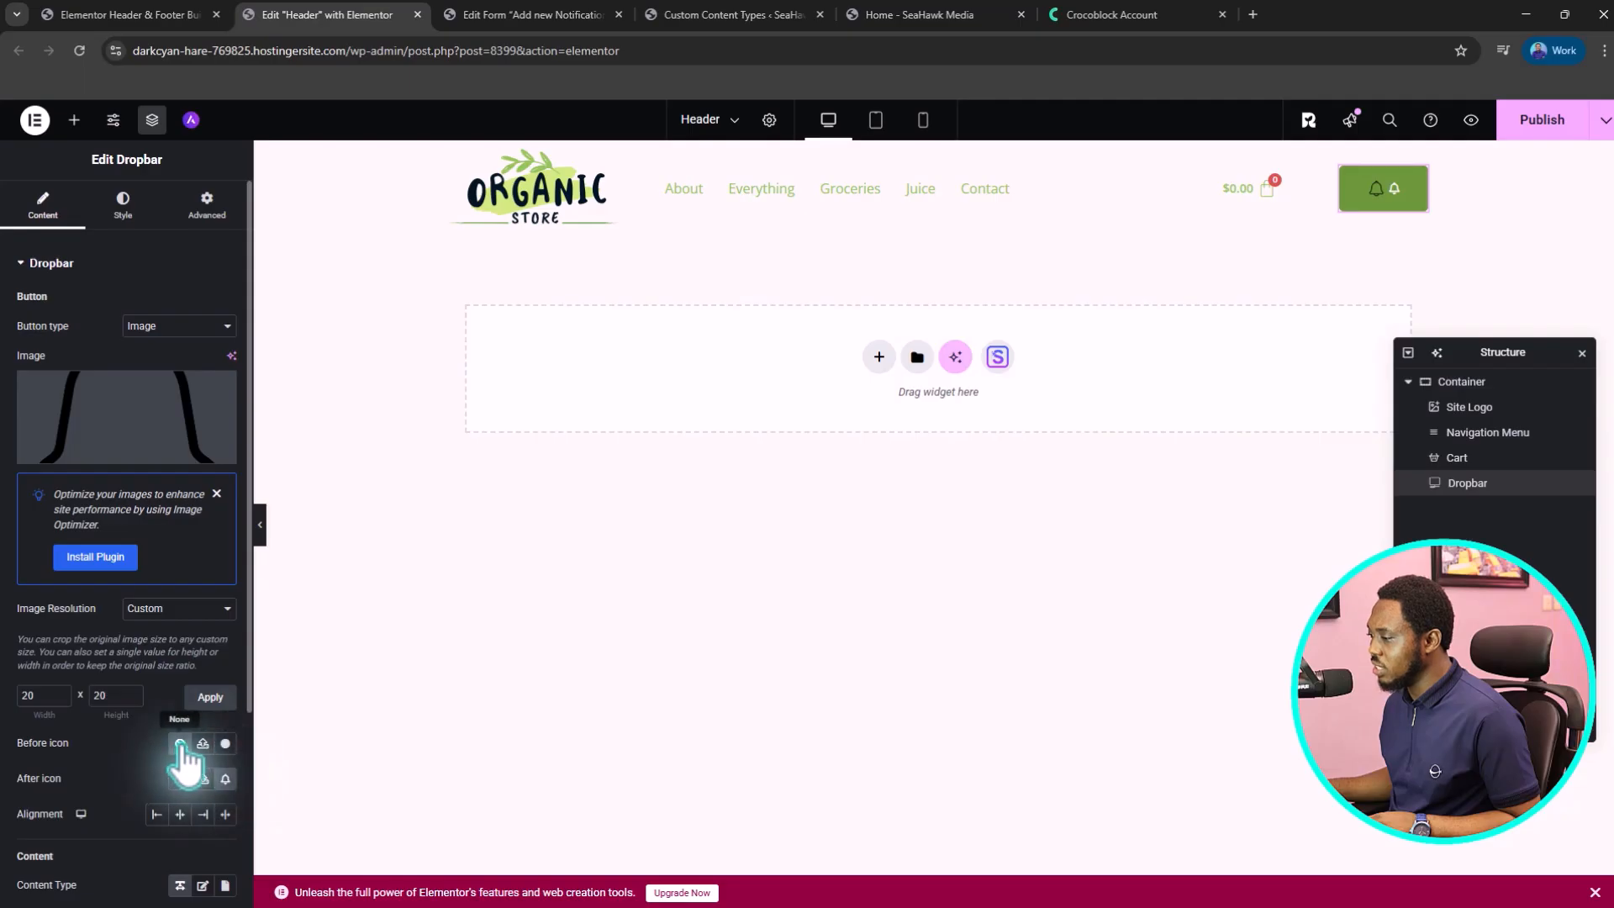
left_click(179, 743)
left_click(180, 779)
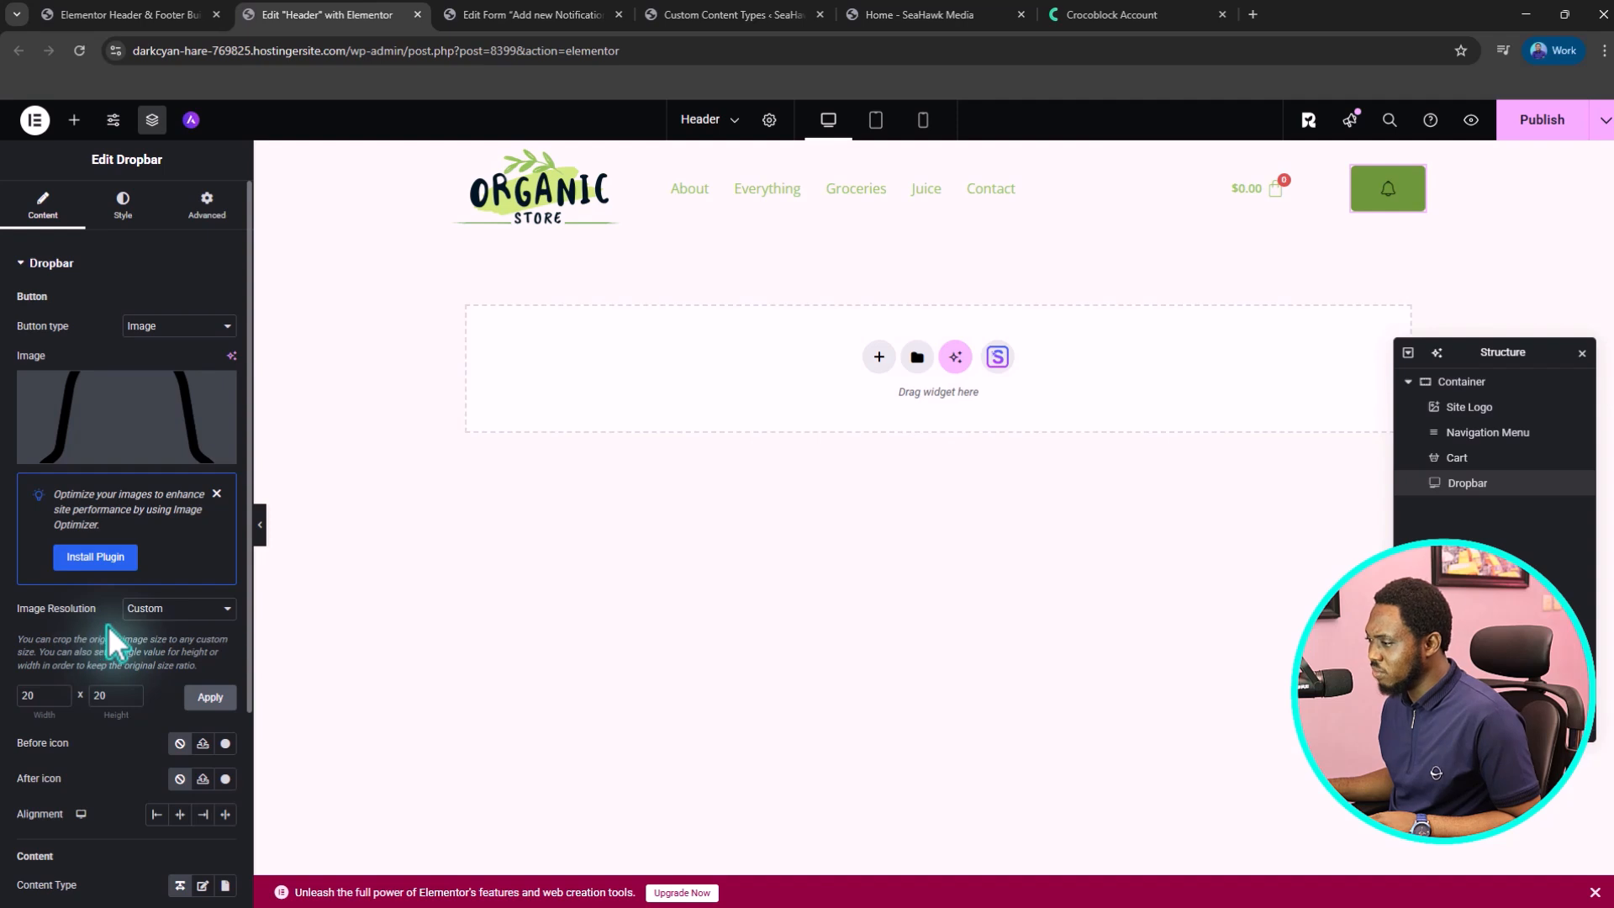
- Give the Dropbar button a classic background with the fully transparent color #02010100
scroll(109, 624, "down", 3)
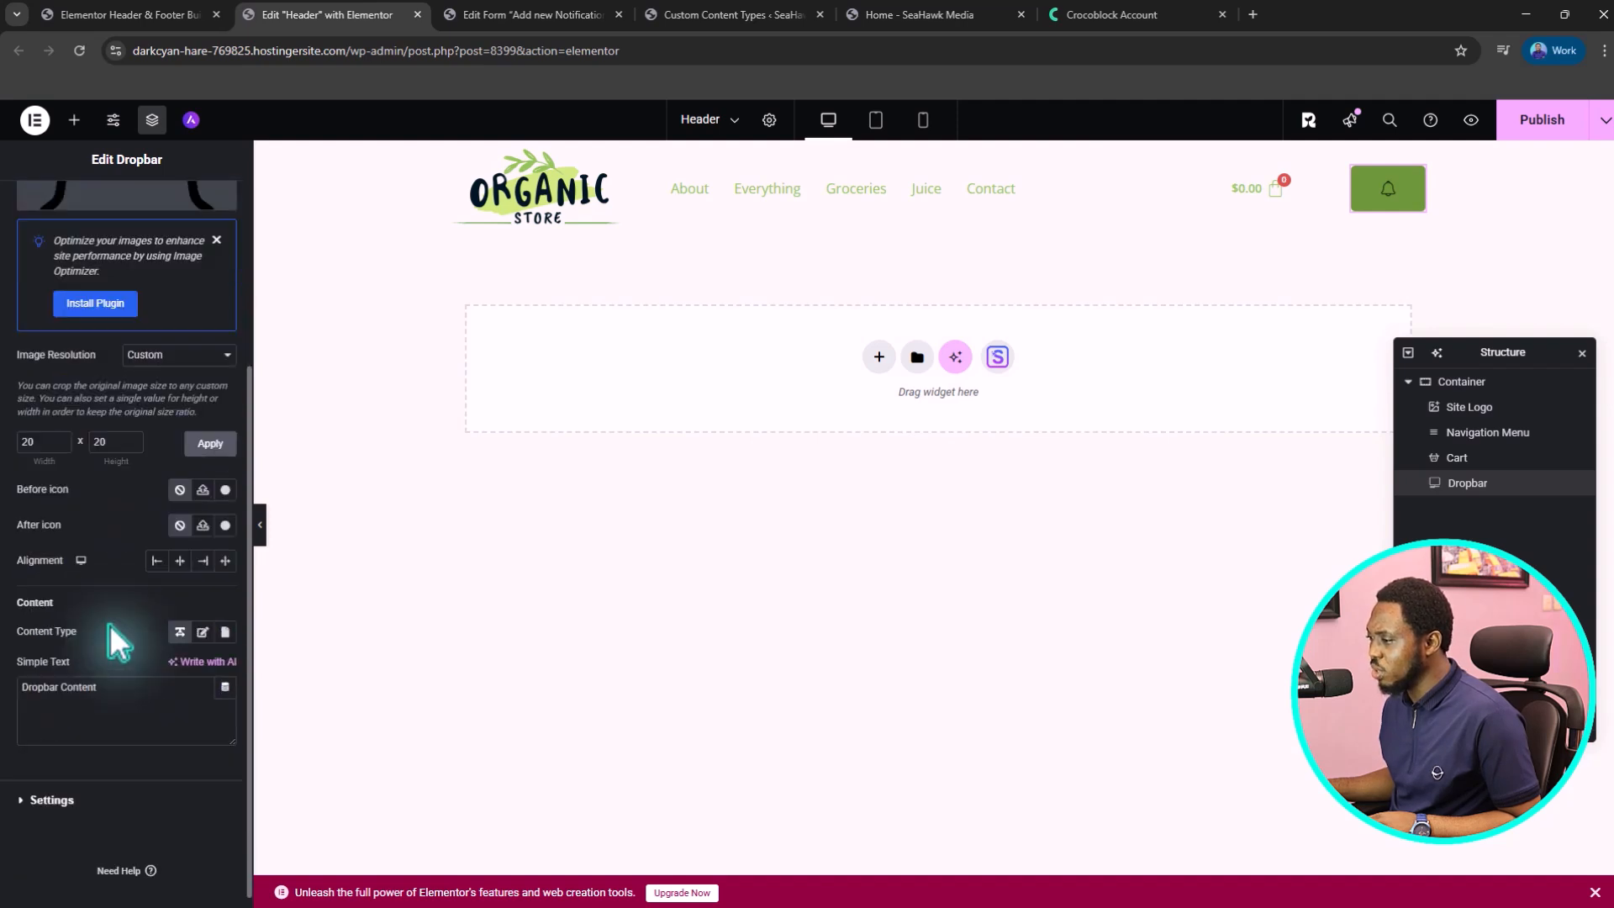
scroll(109, 624, "up", 3)
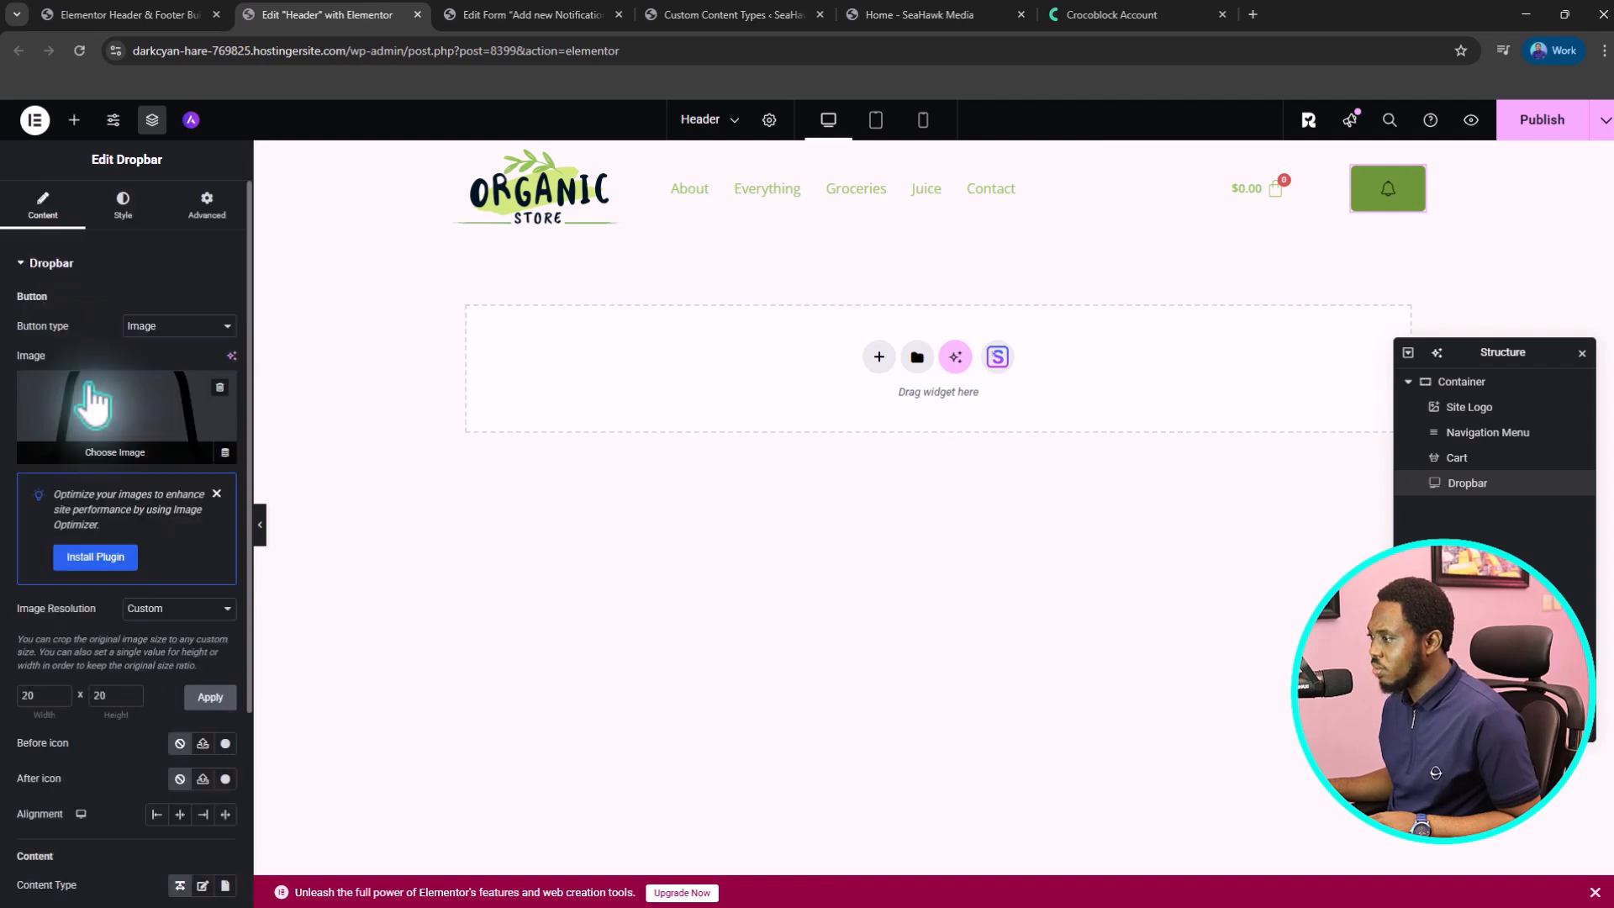
left_click(132, 210)
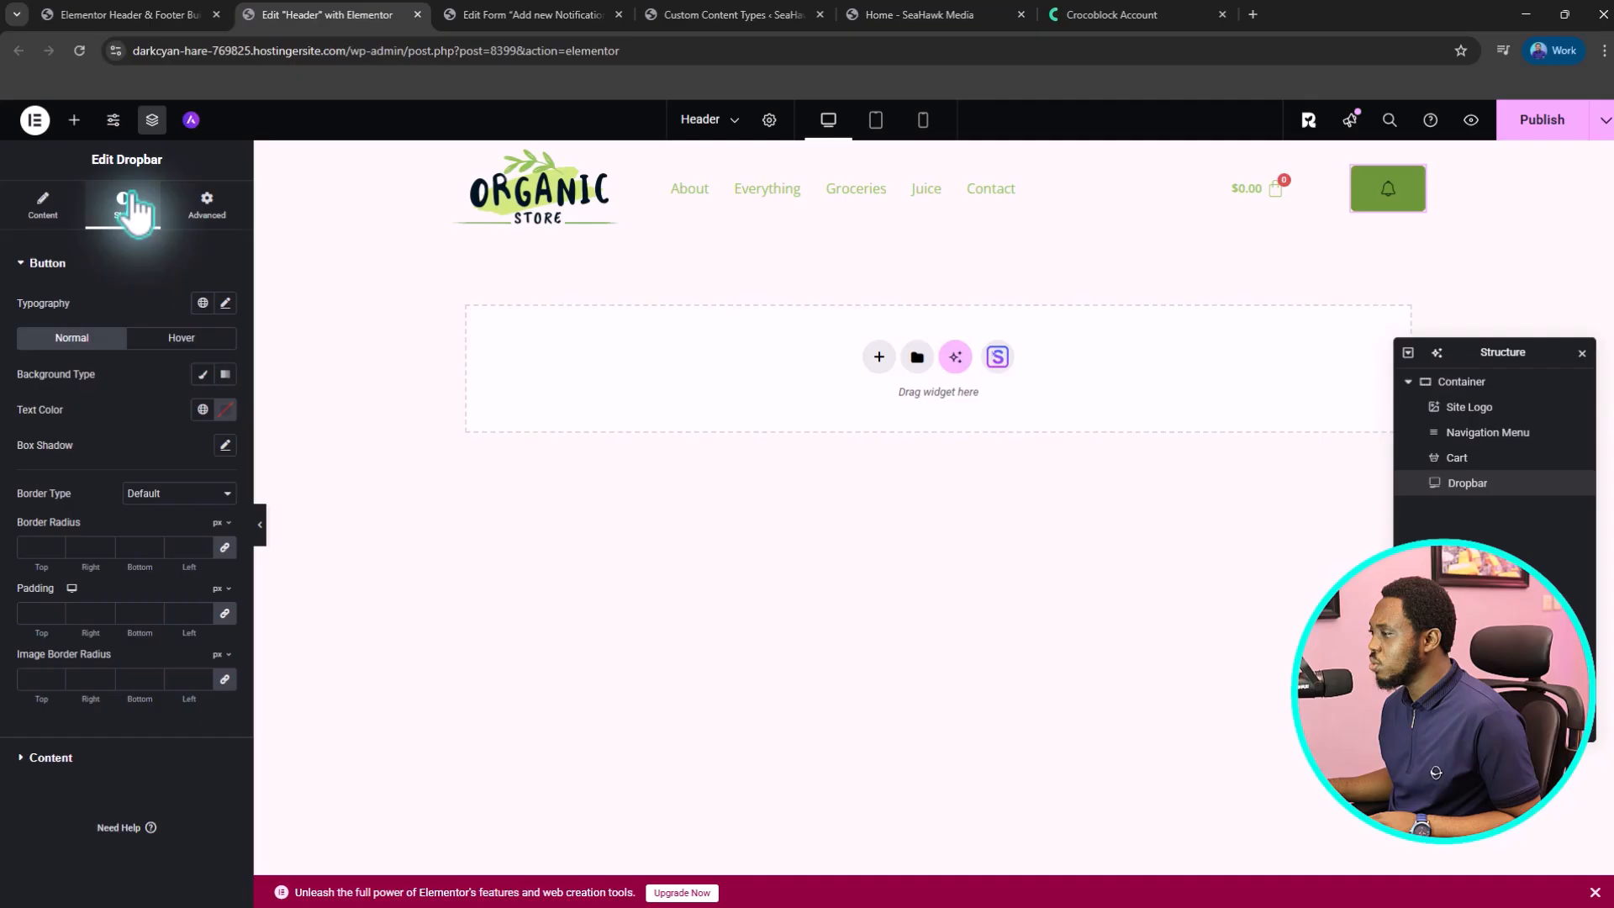
left_click(201, 378)
left_click(224, 410)
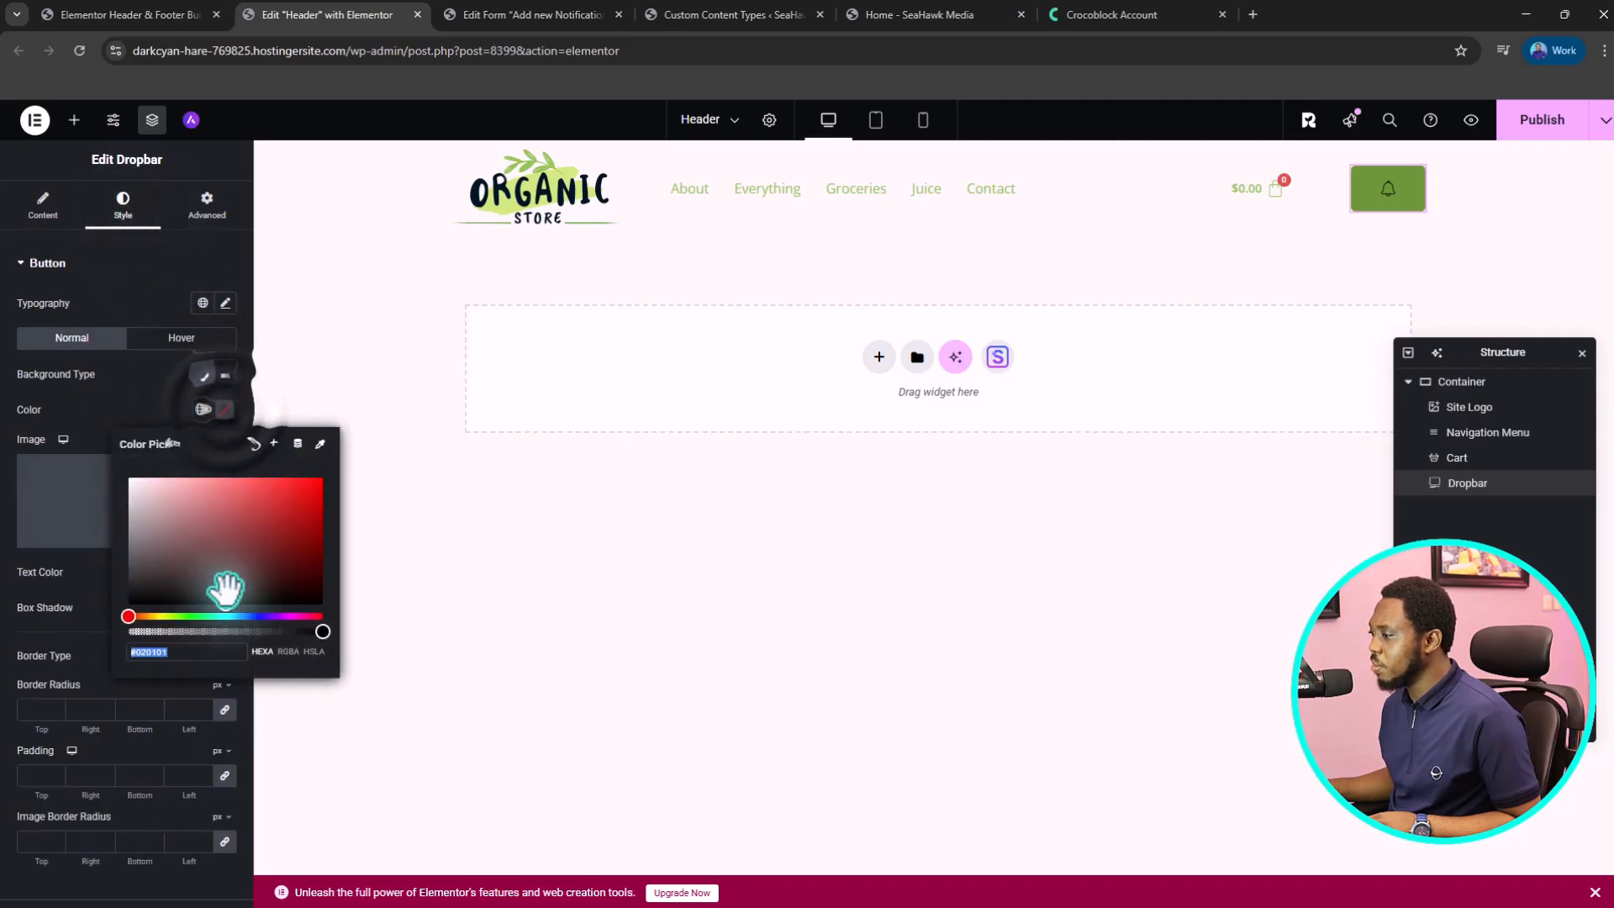
left_click_drag(321, 632, 134, 635)
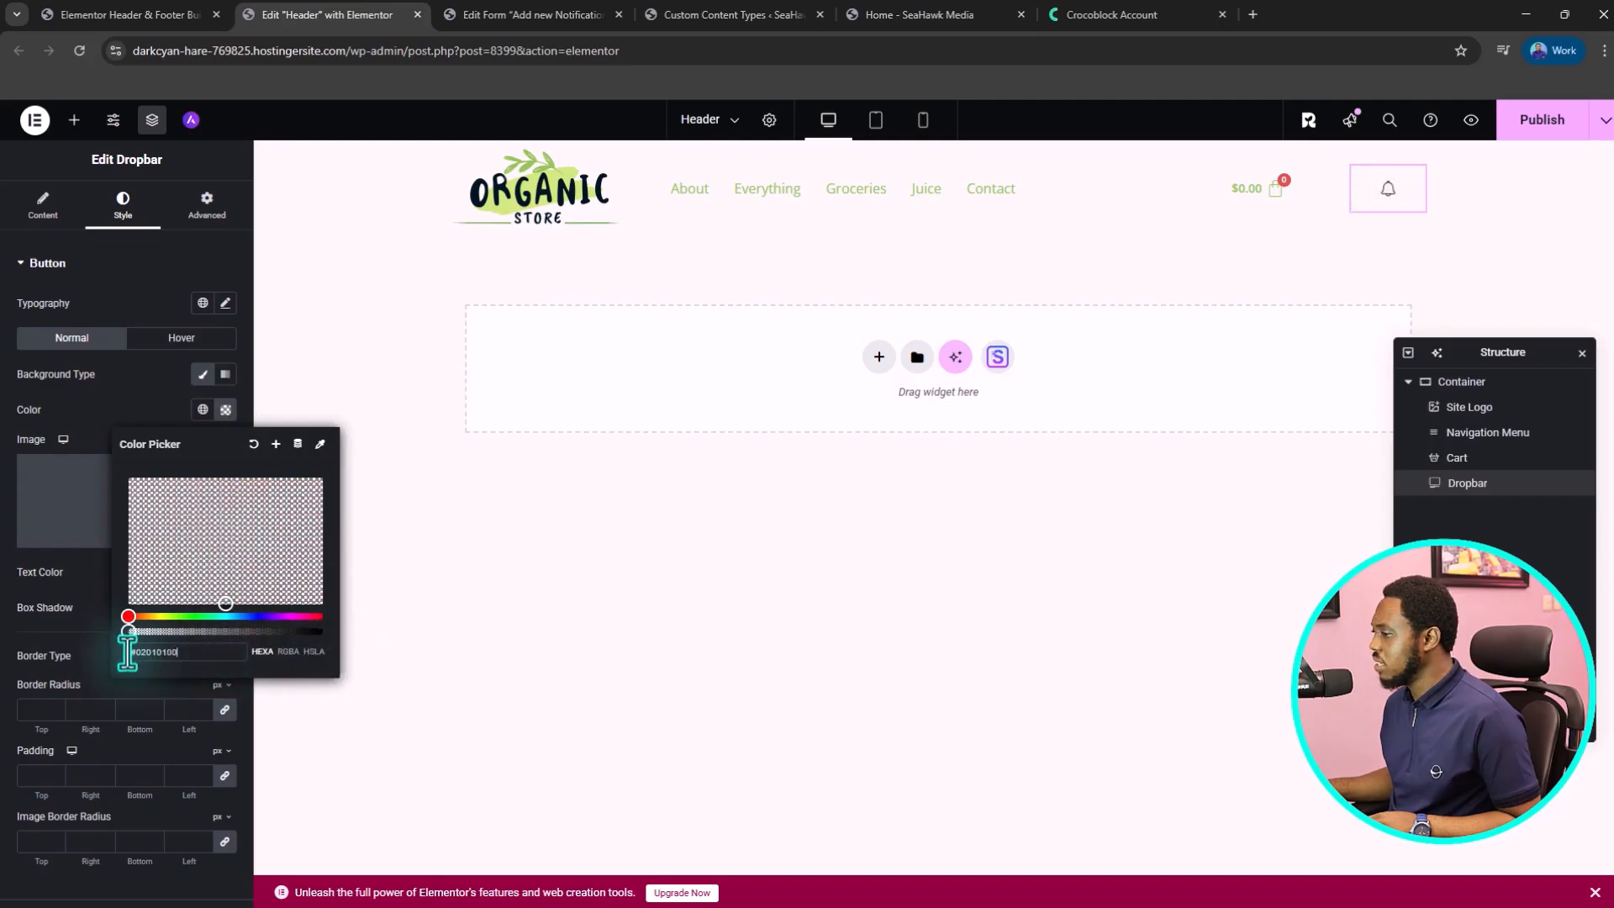
left_click(103, 589)
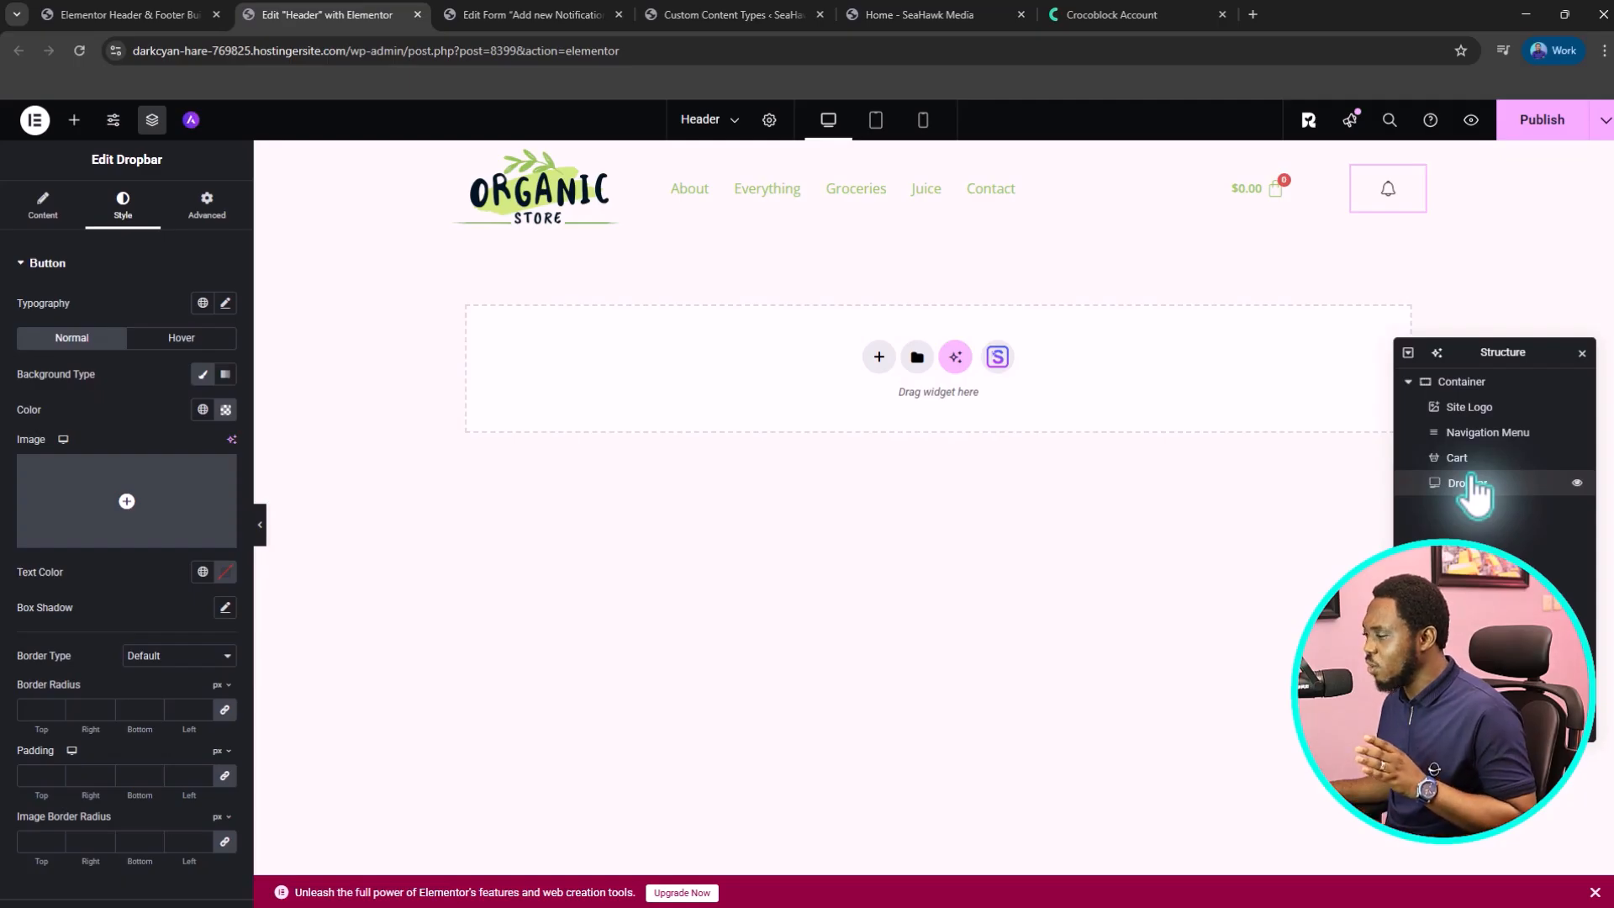
- Switch the Dropbar's content type to Template and check the template chooser without assigning a template
left_click(40, 209)
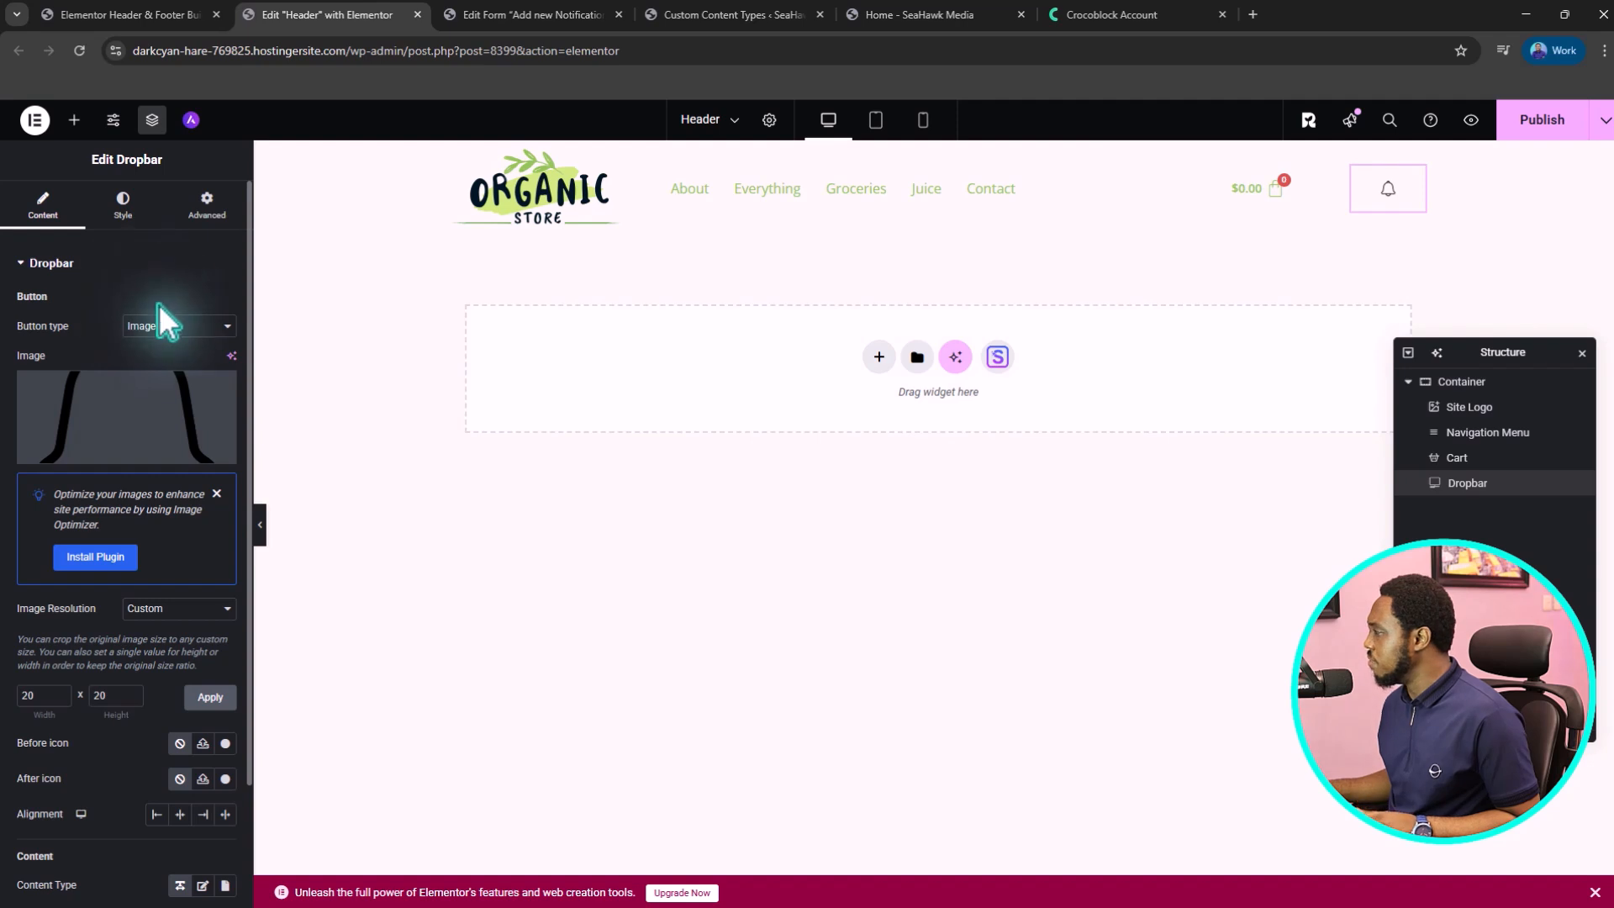
scroll(143, 353, "down", 3)
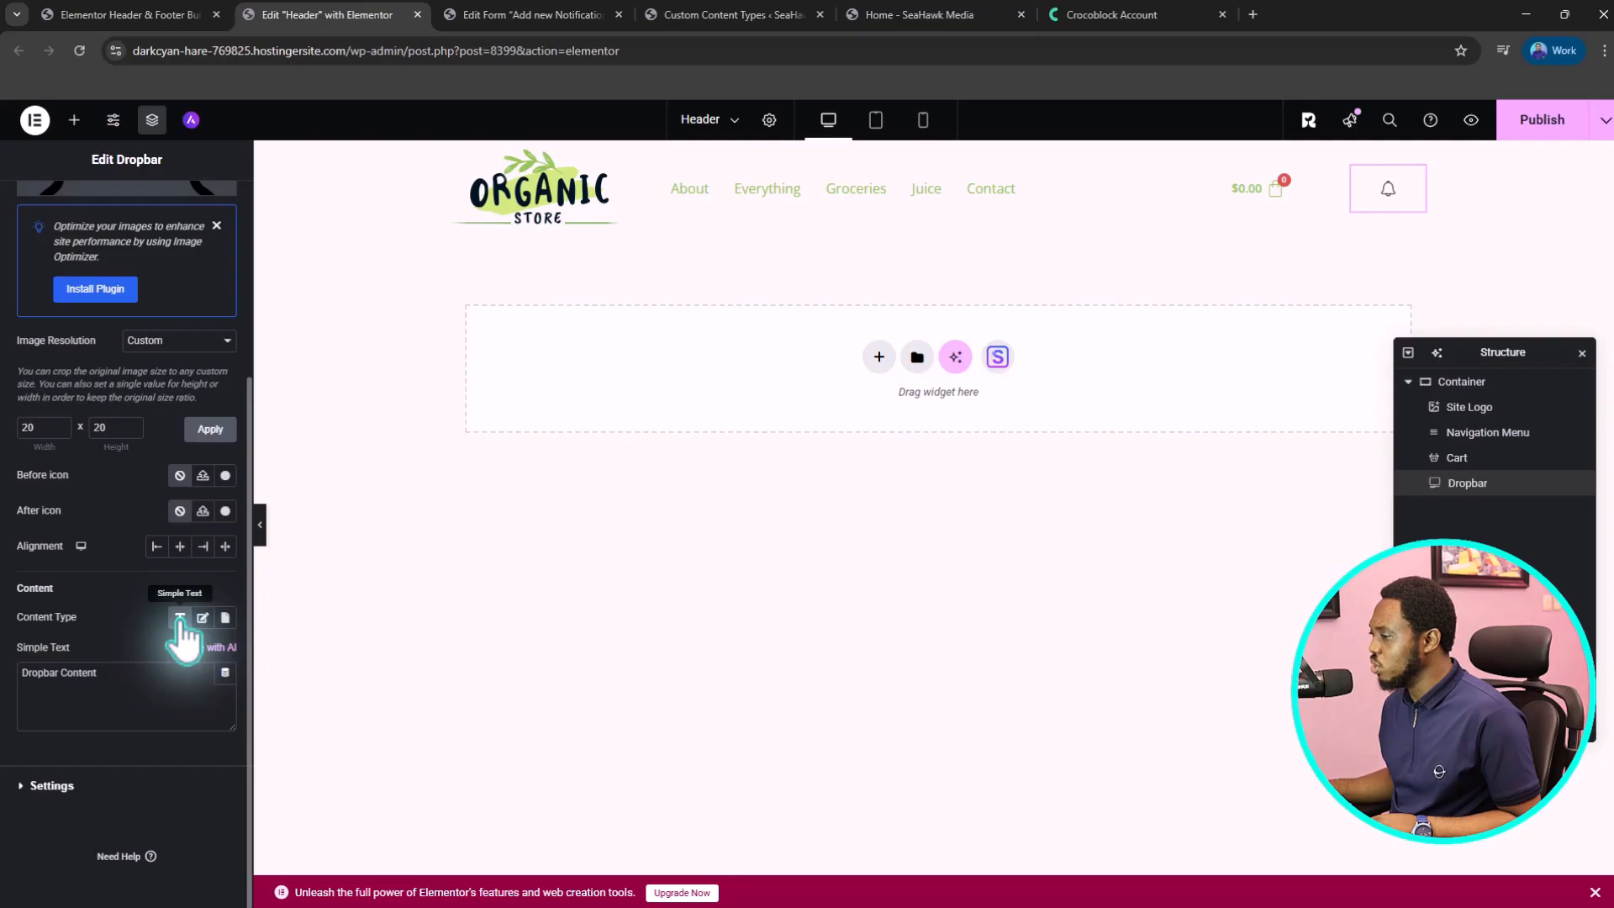
left_click(225, 619)
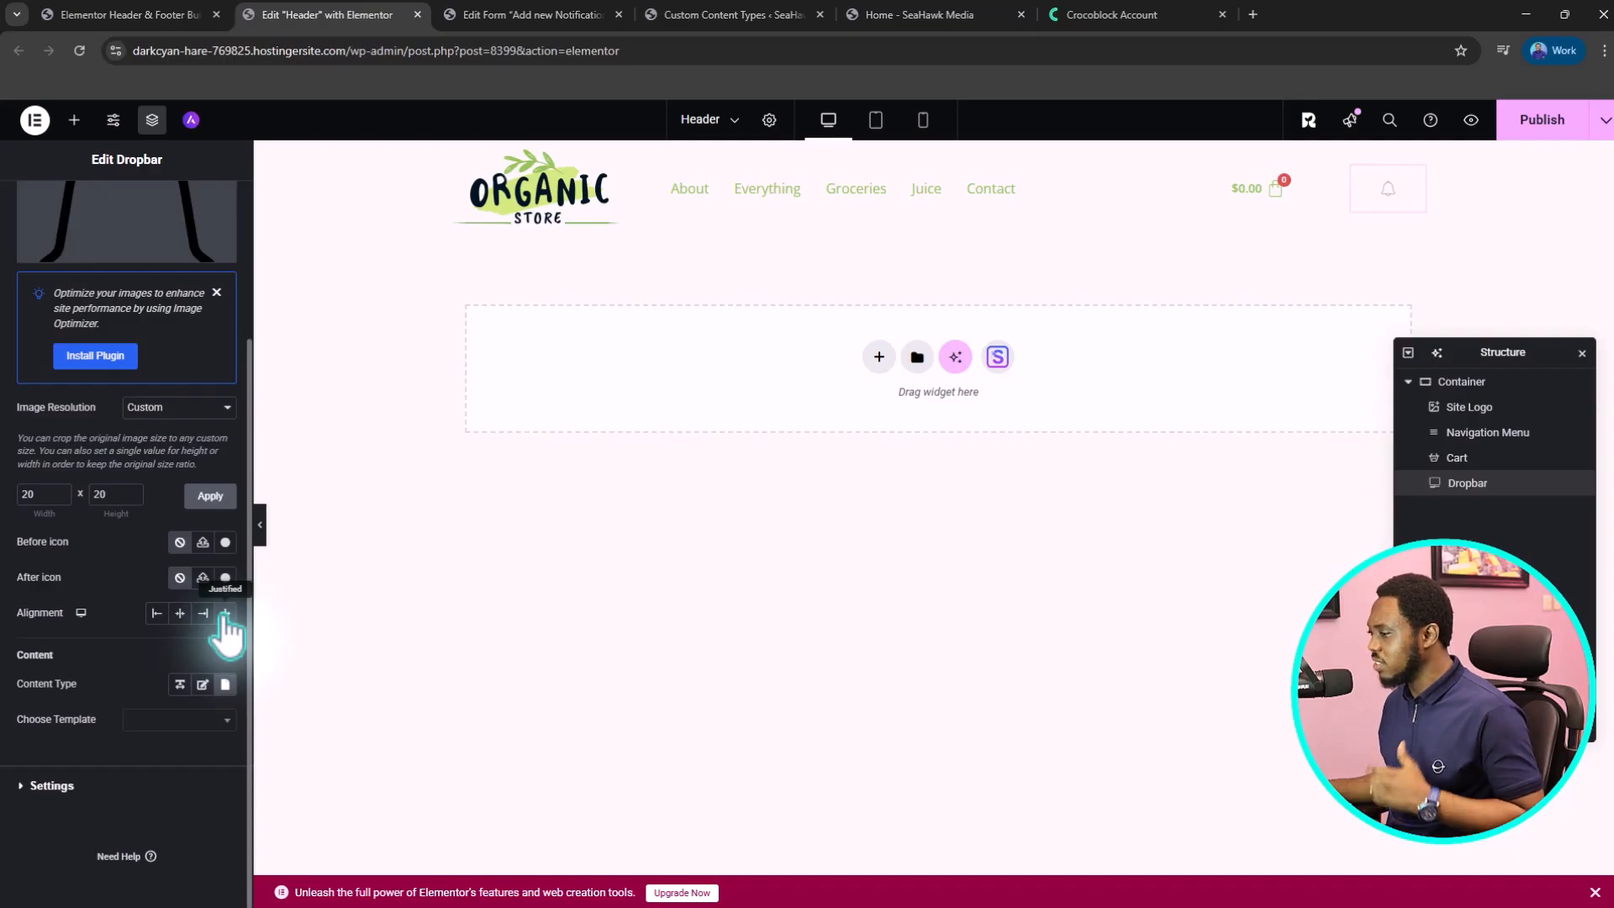
left_click(212, 721)
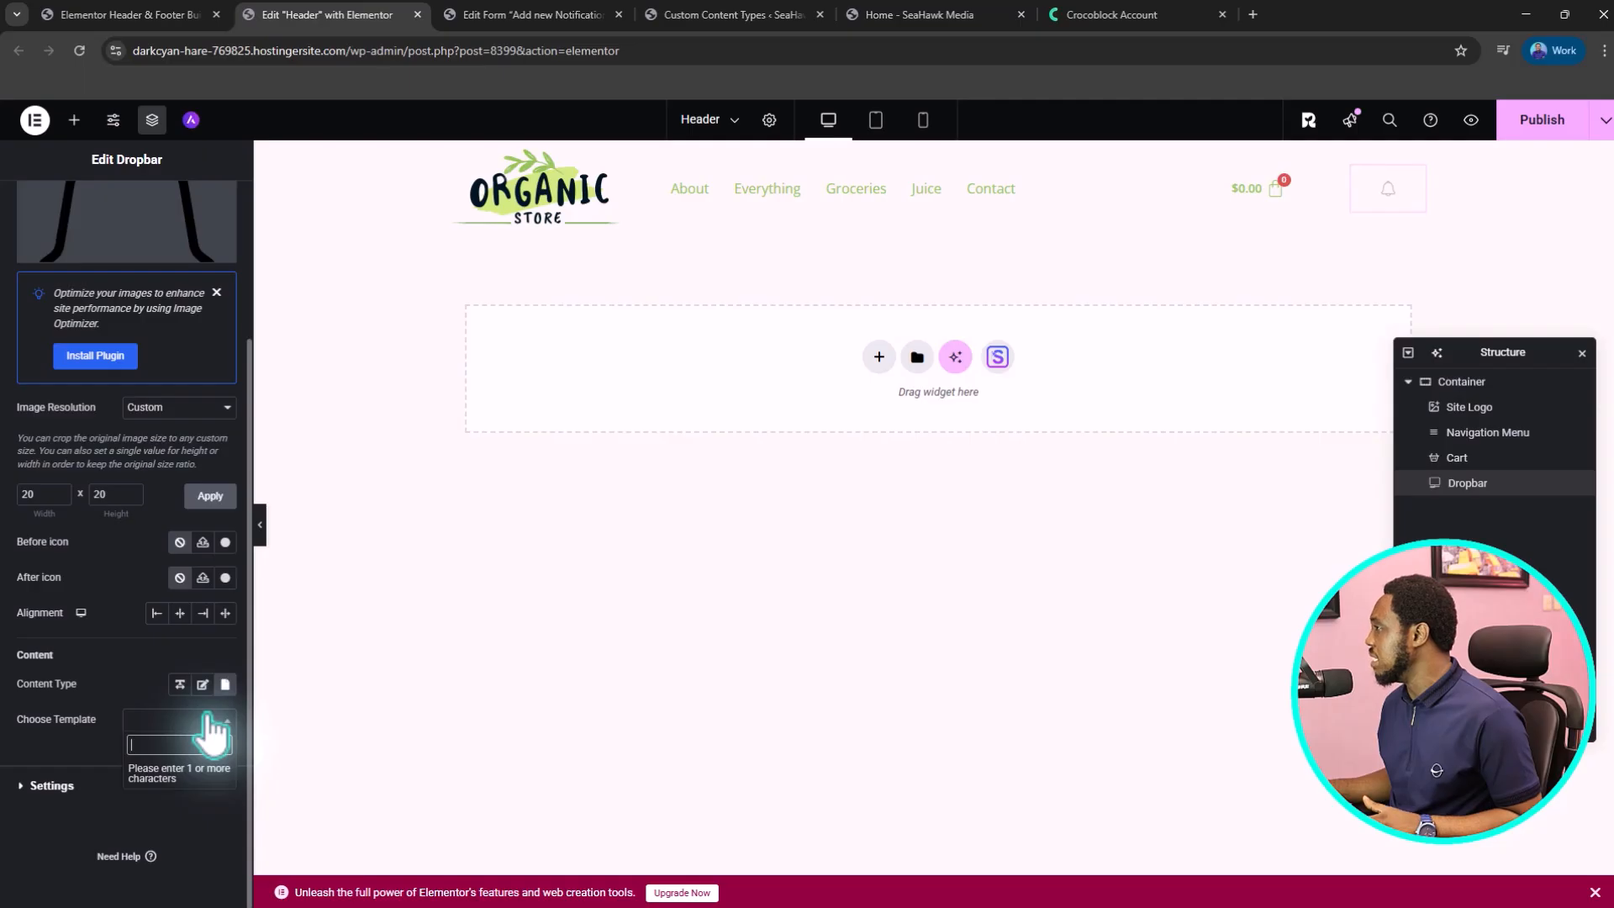
left_click(70, 743)
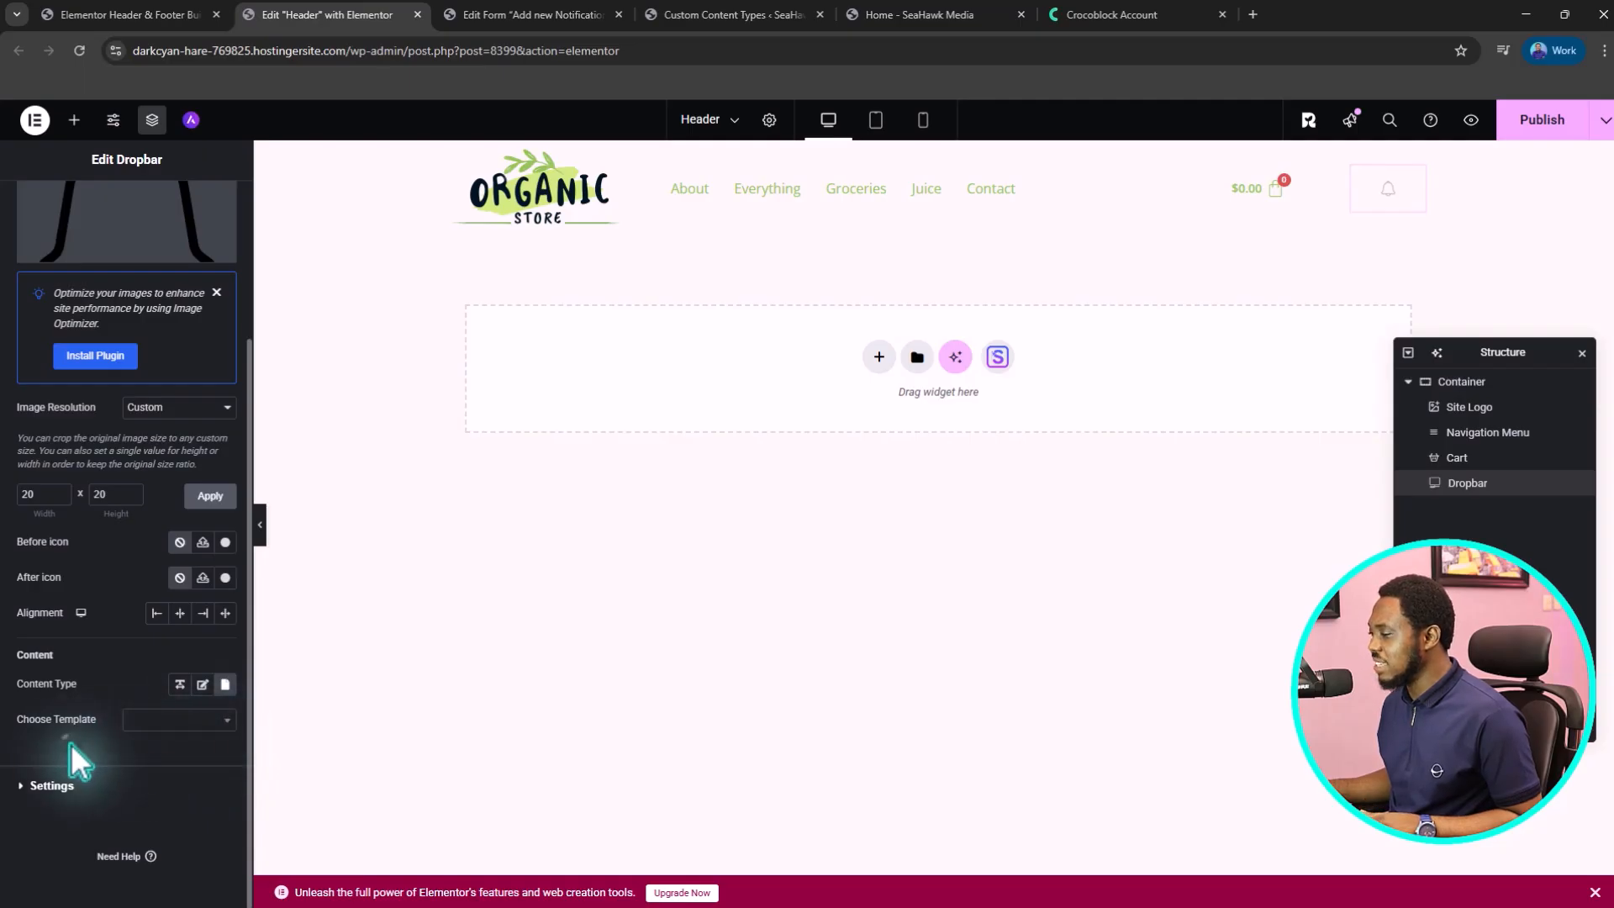
- Set the Dropbar's width to 400 px in its settings and publish the header
left_click(50, 783)
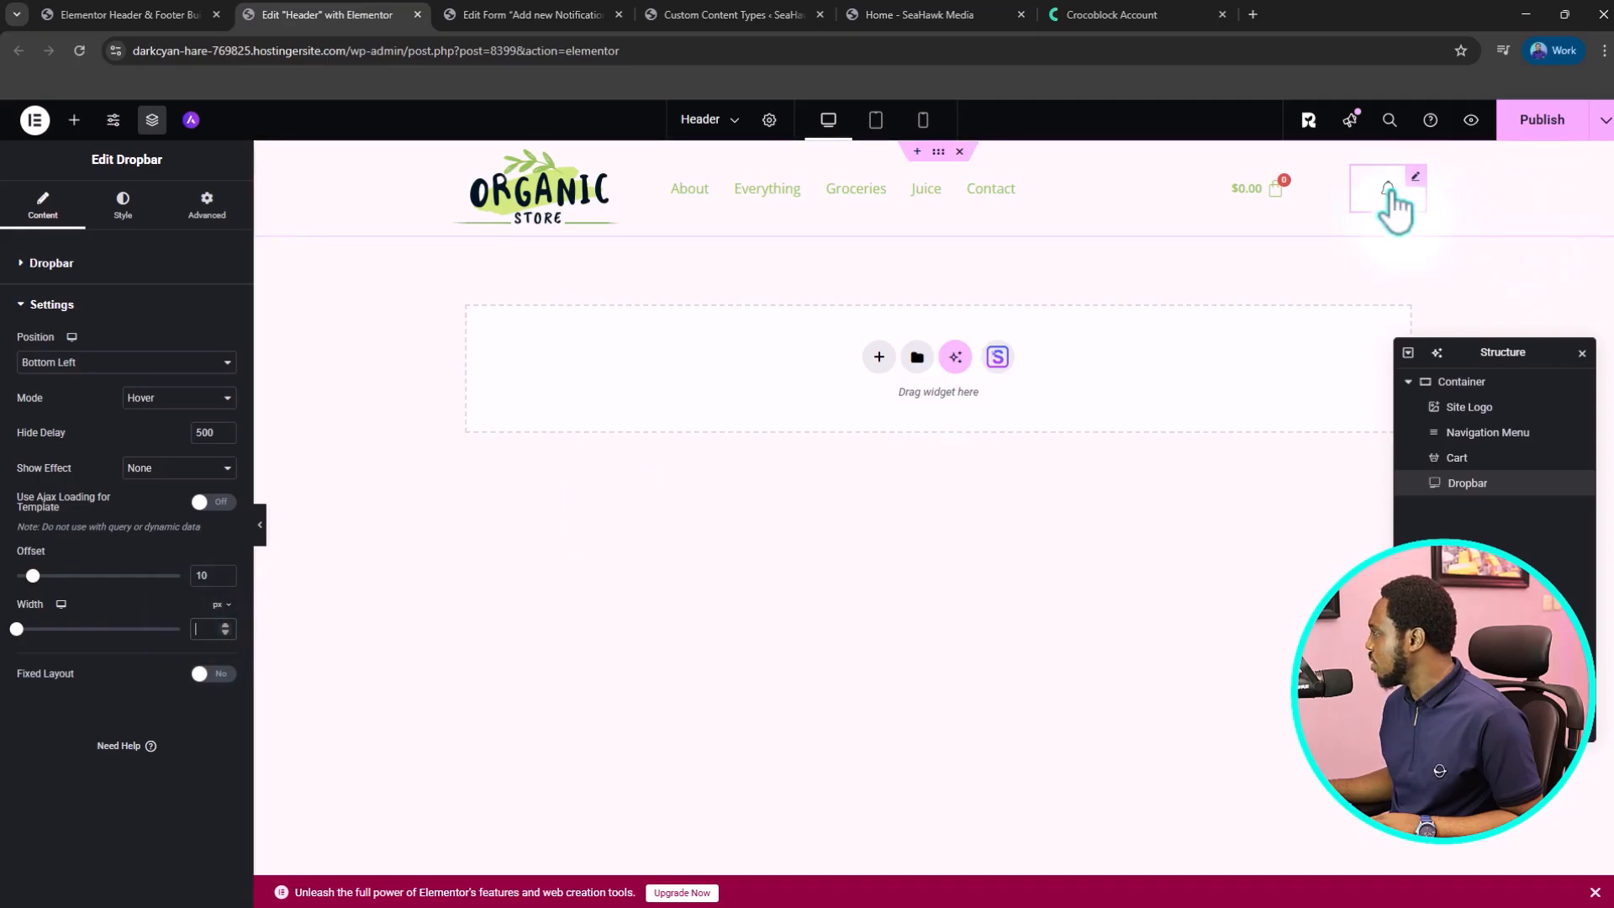
left_click(206, 626)
type("40")
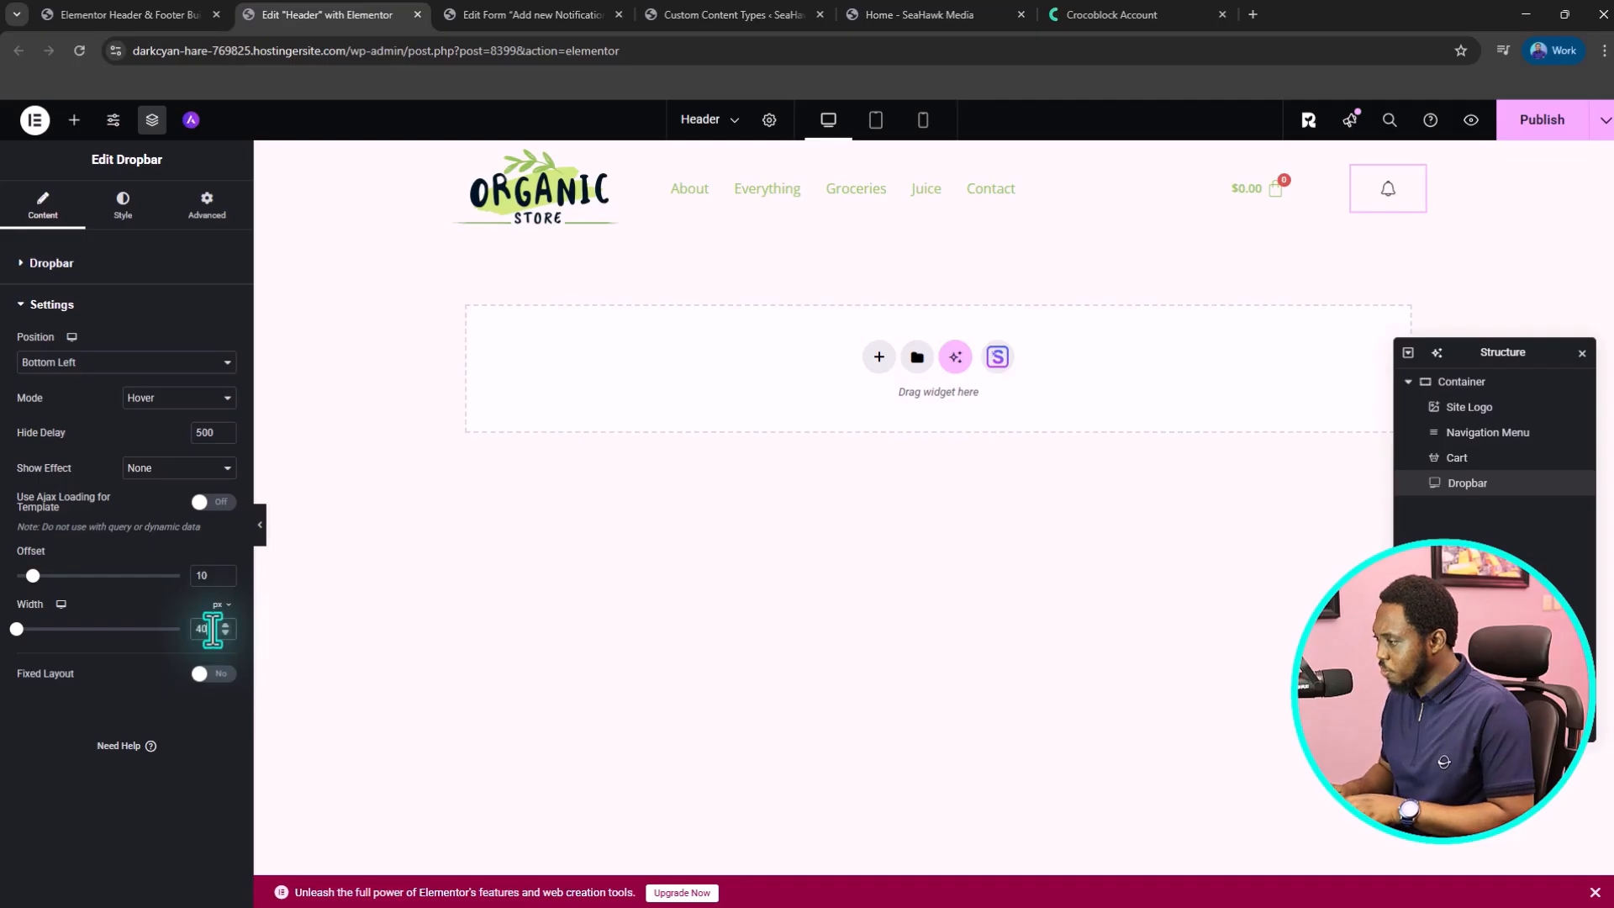
type("0")
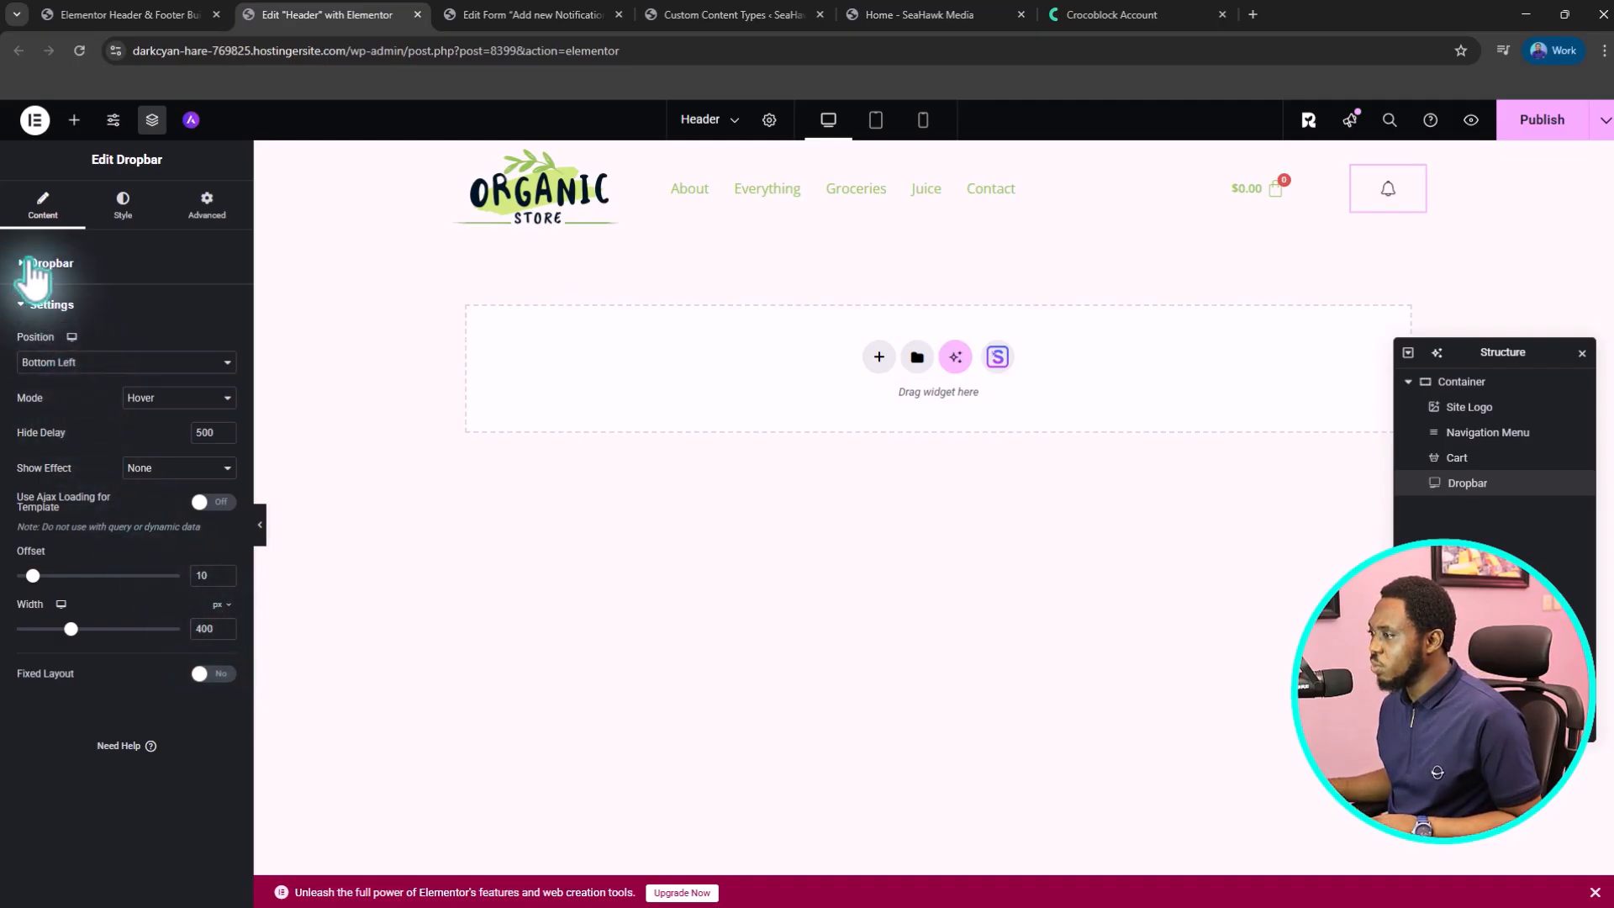
left_click(30, 269)
scroll(169, 593, "down", 3)
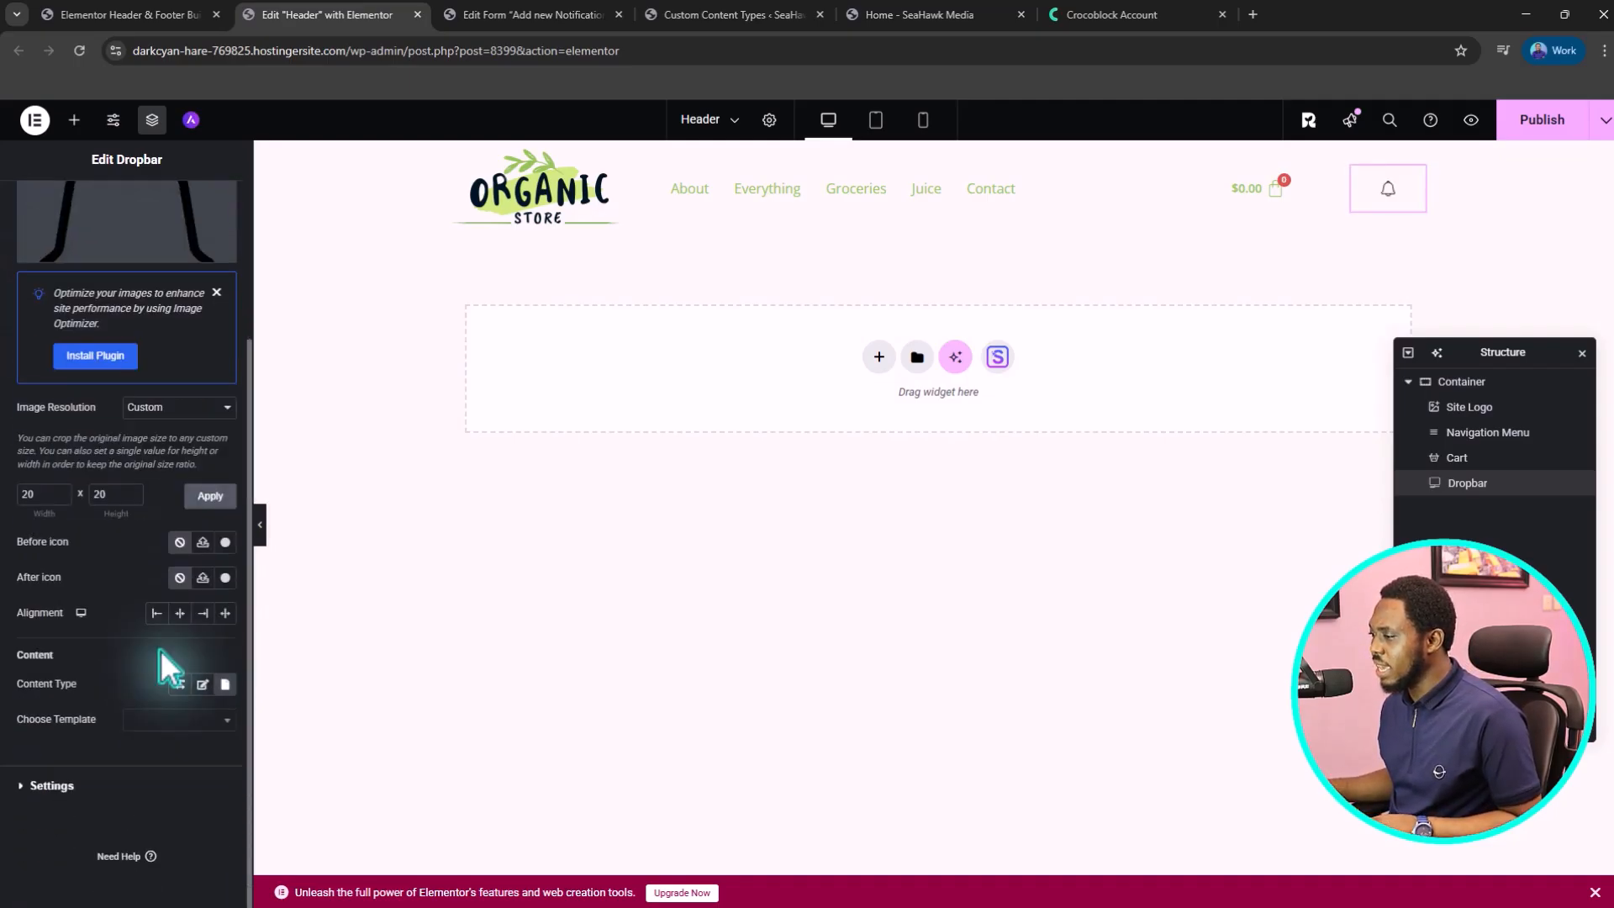
left_click(1531, 122)
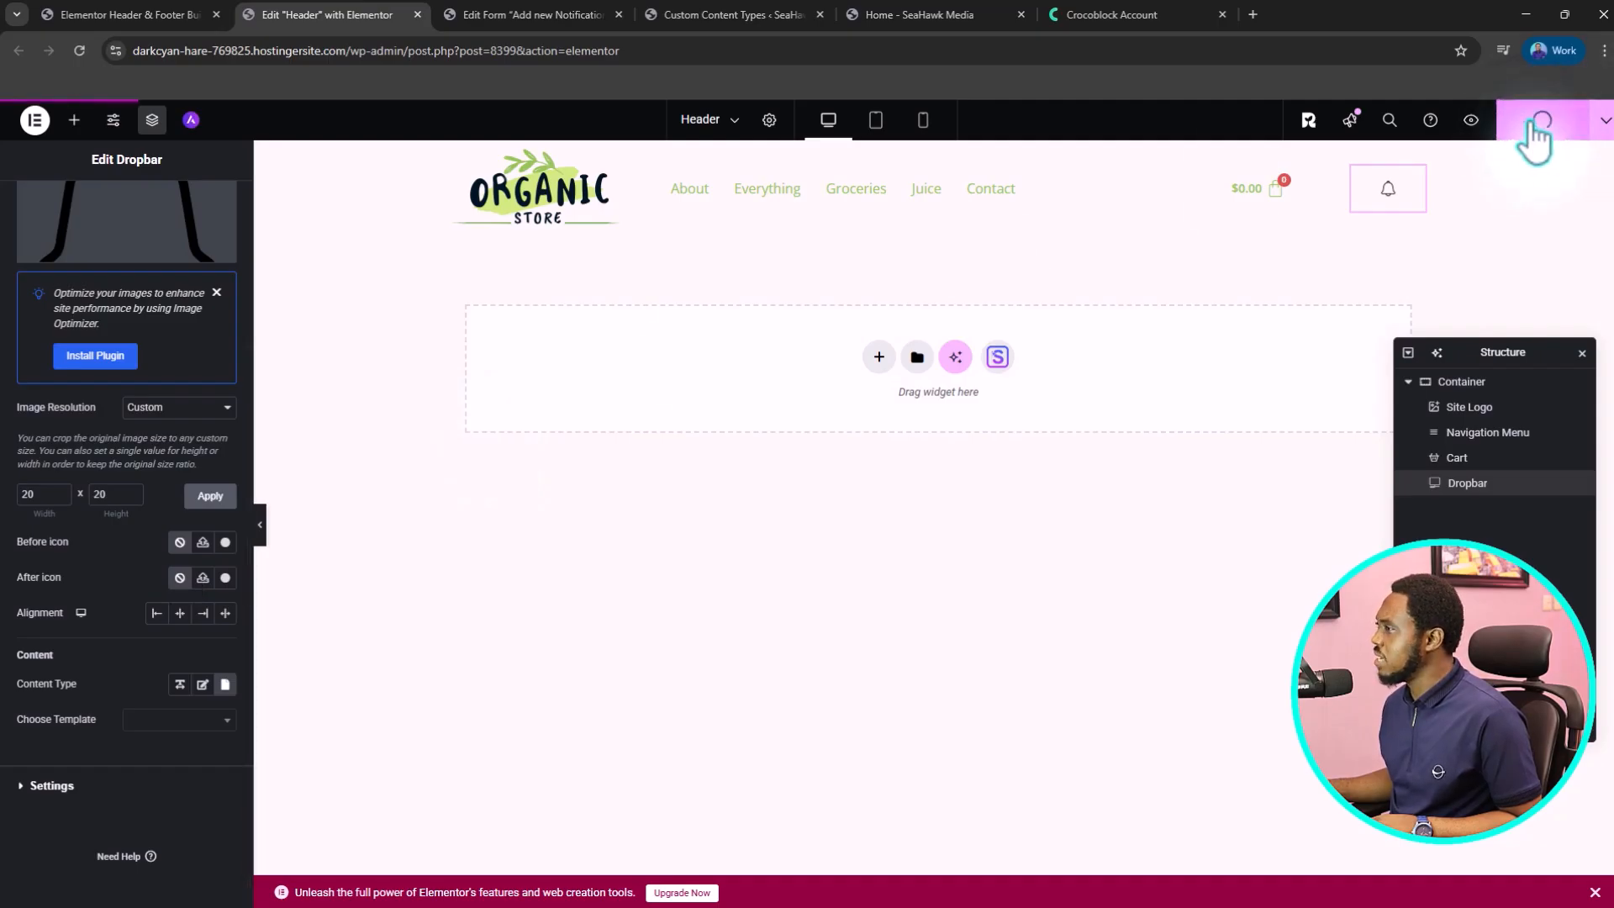
- Open the Elementor form for adding a new template in a separate browser tab
left_click(101, 12)
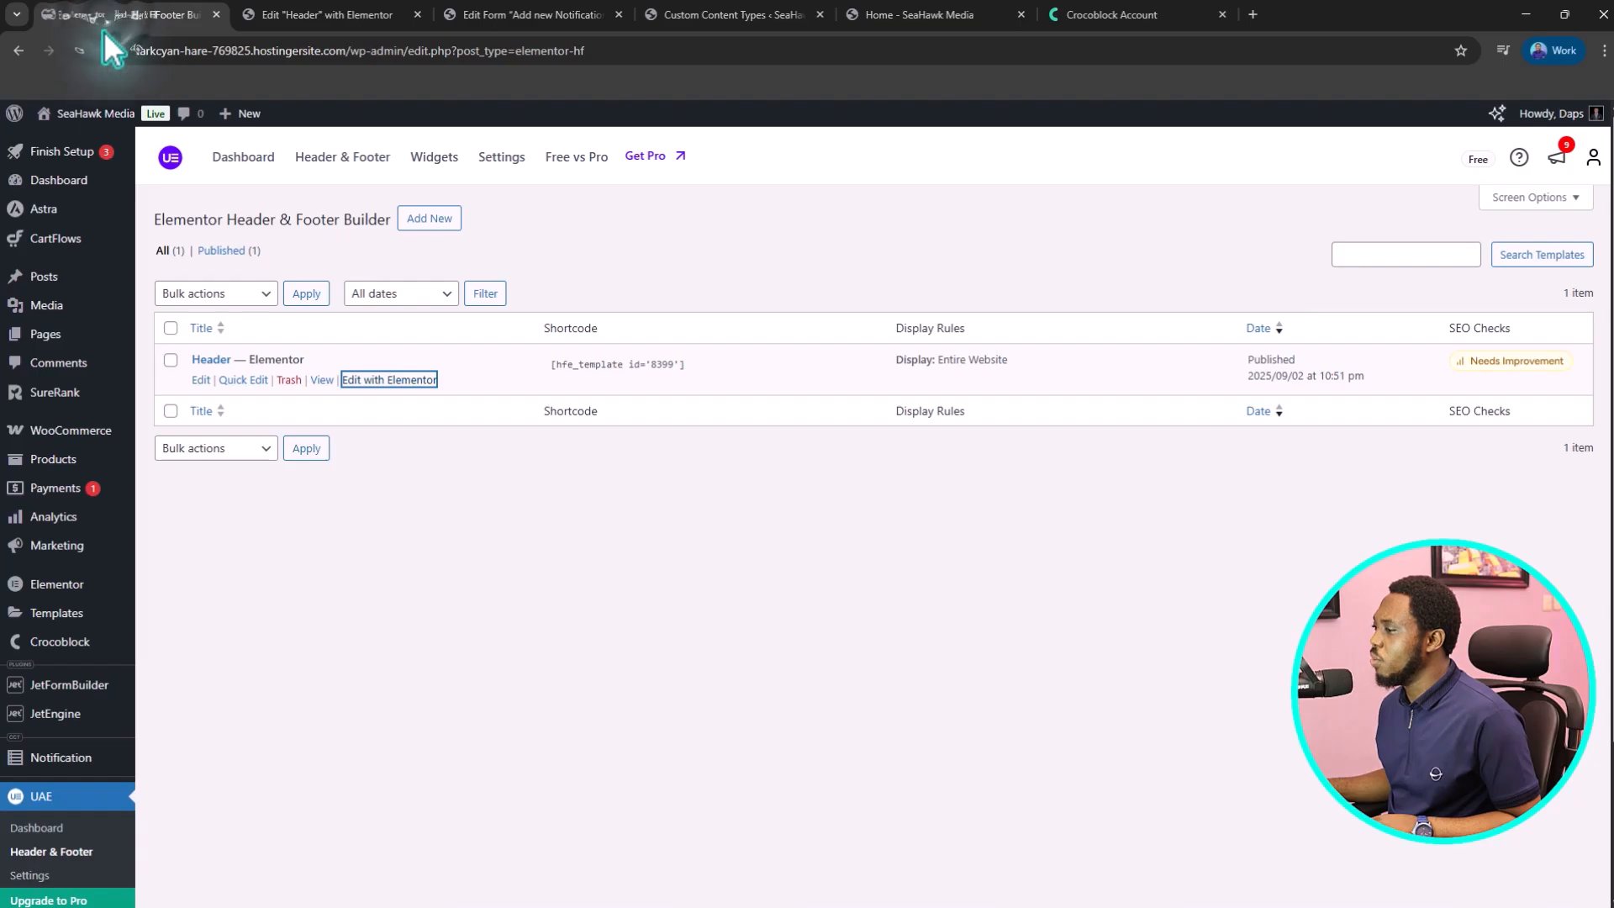
mouse_move(130, 473)
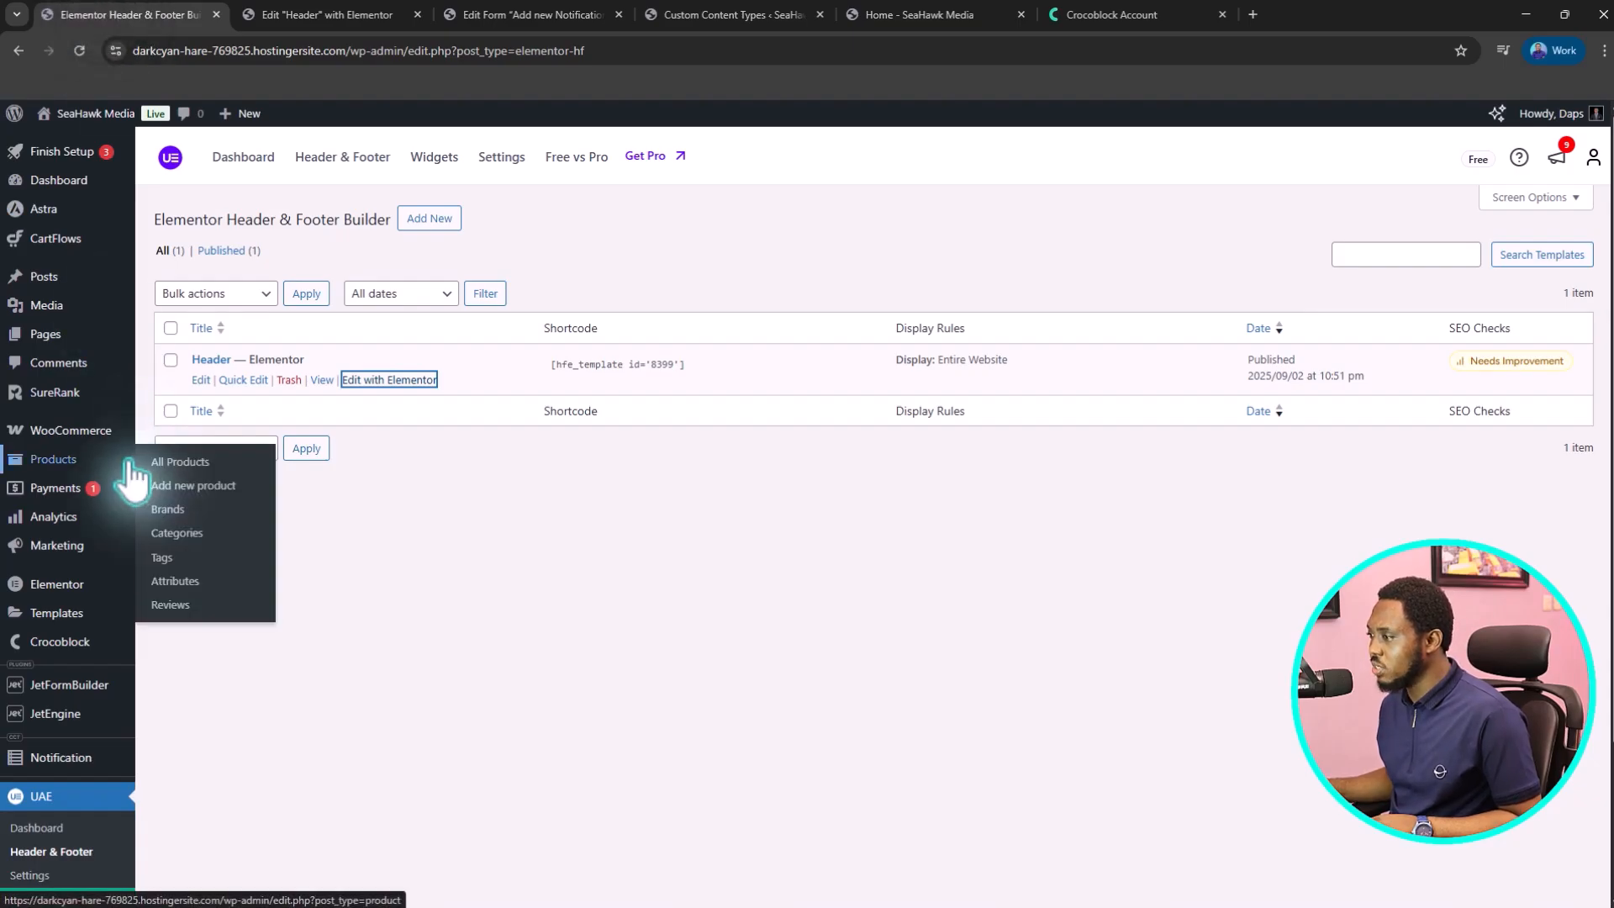
mouse_move(84, 598)
mouse_move(83, 635)
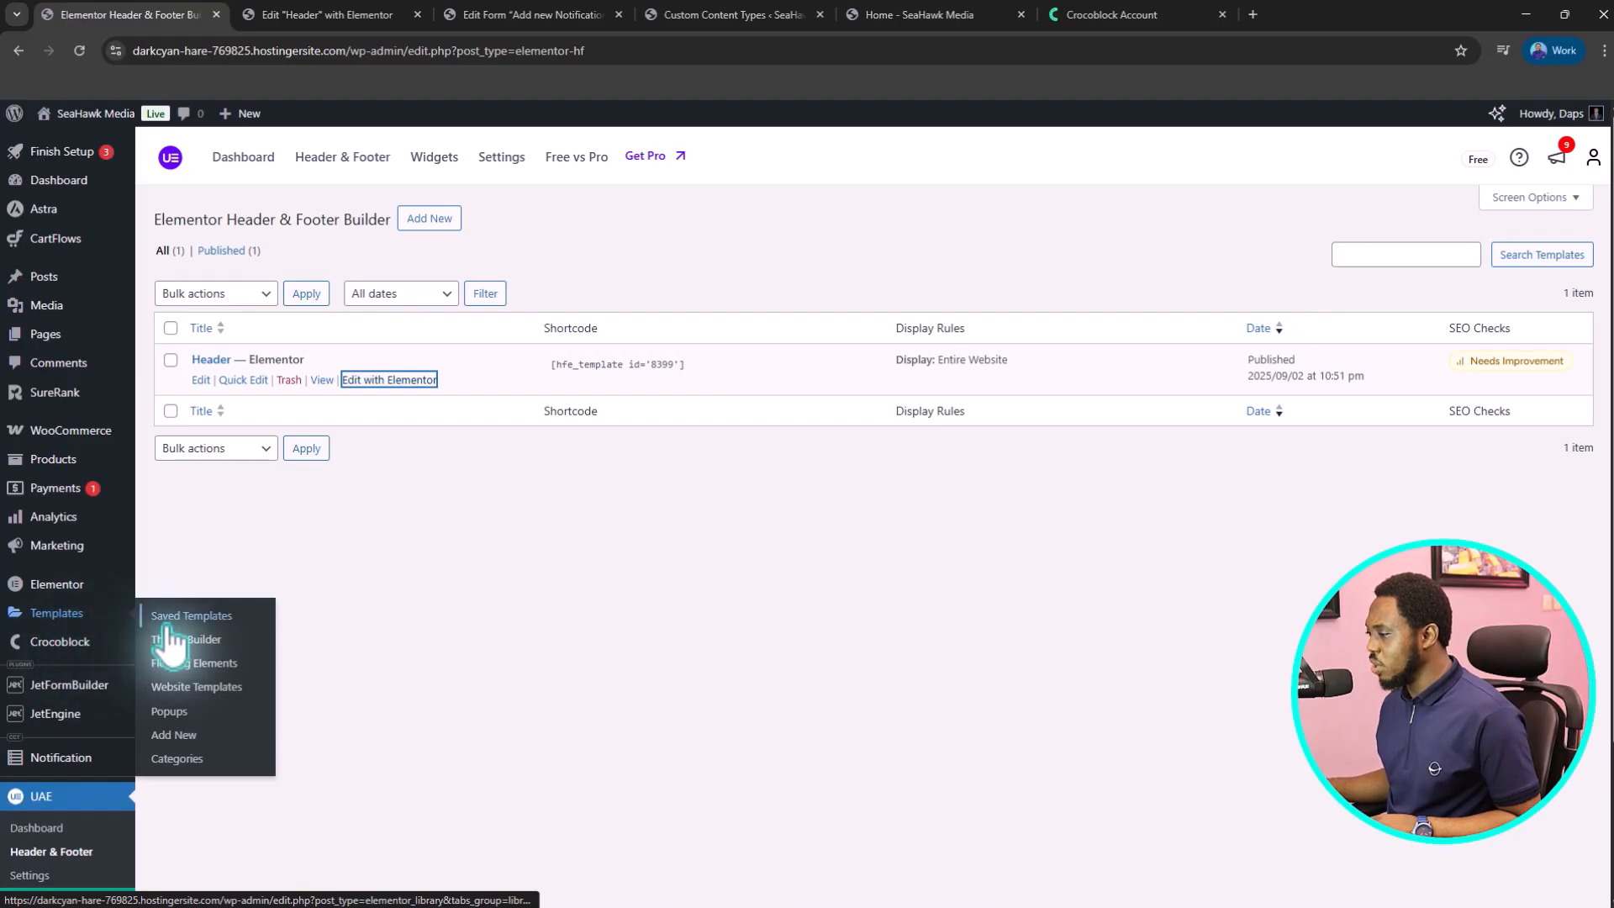
right_click(171, 735)
left_click(259, 540)
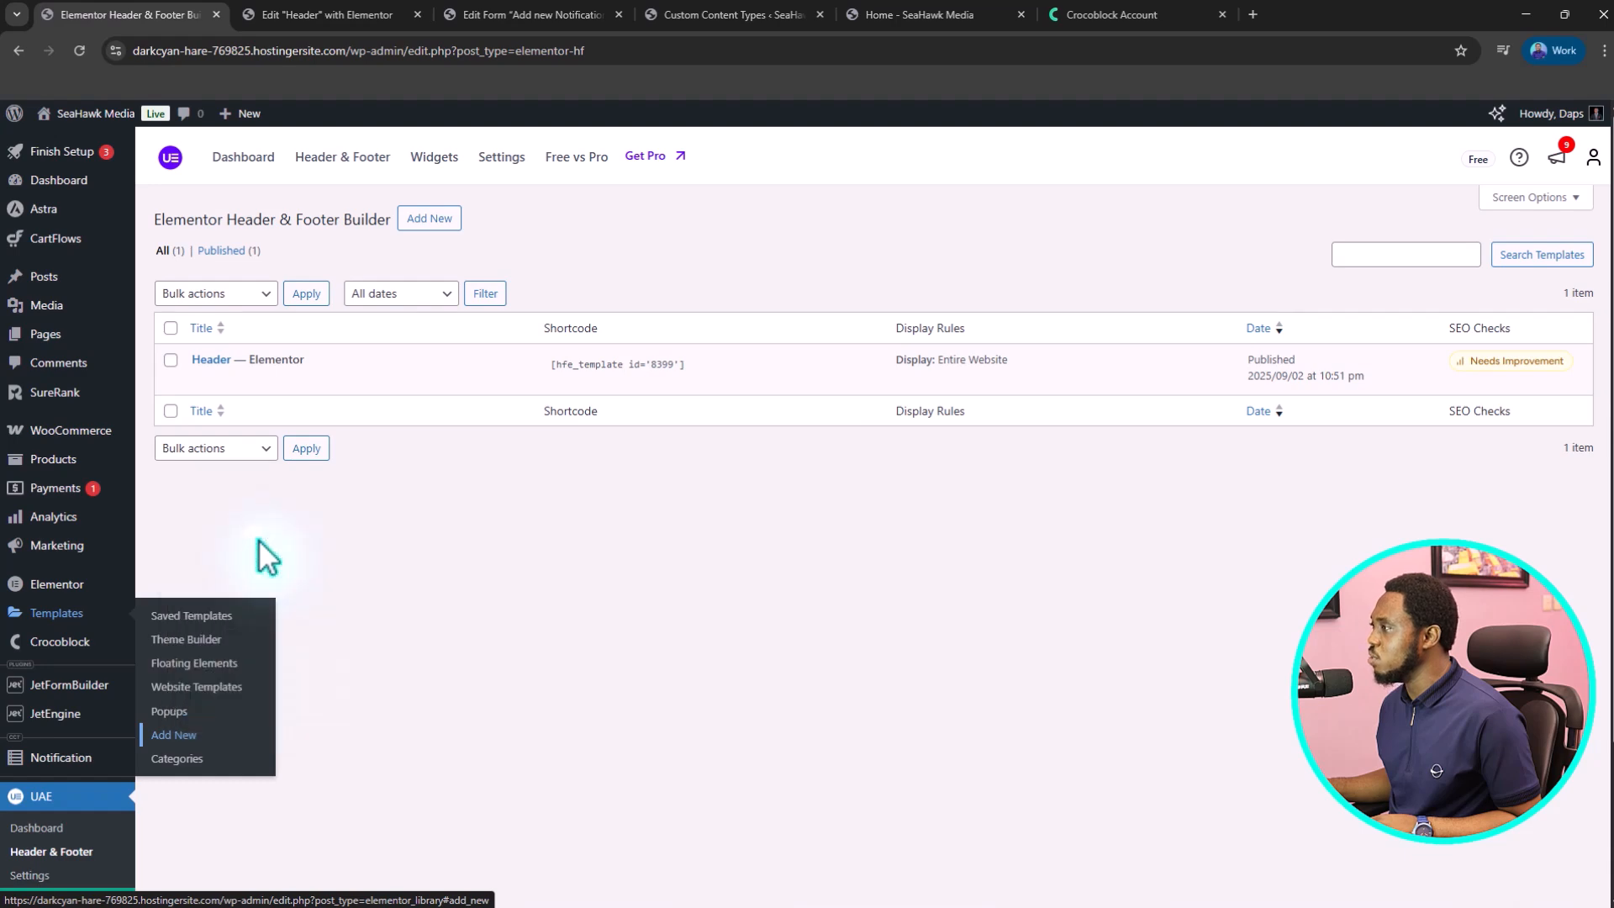
left_click(541, 15)
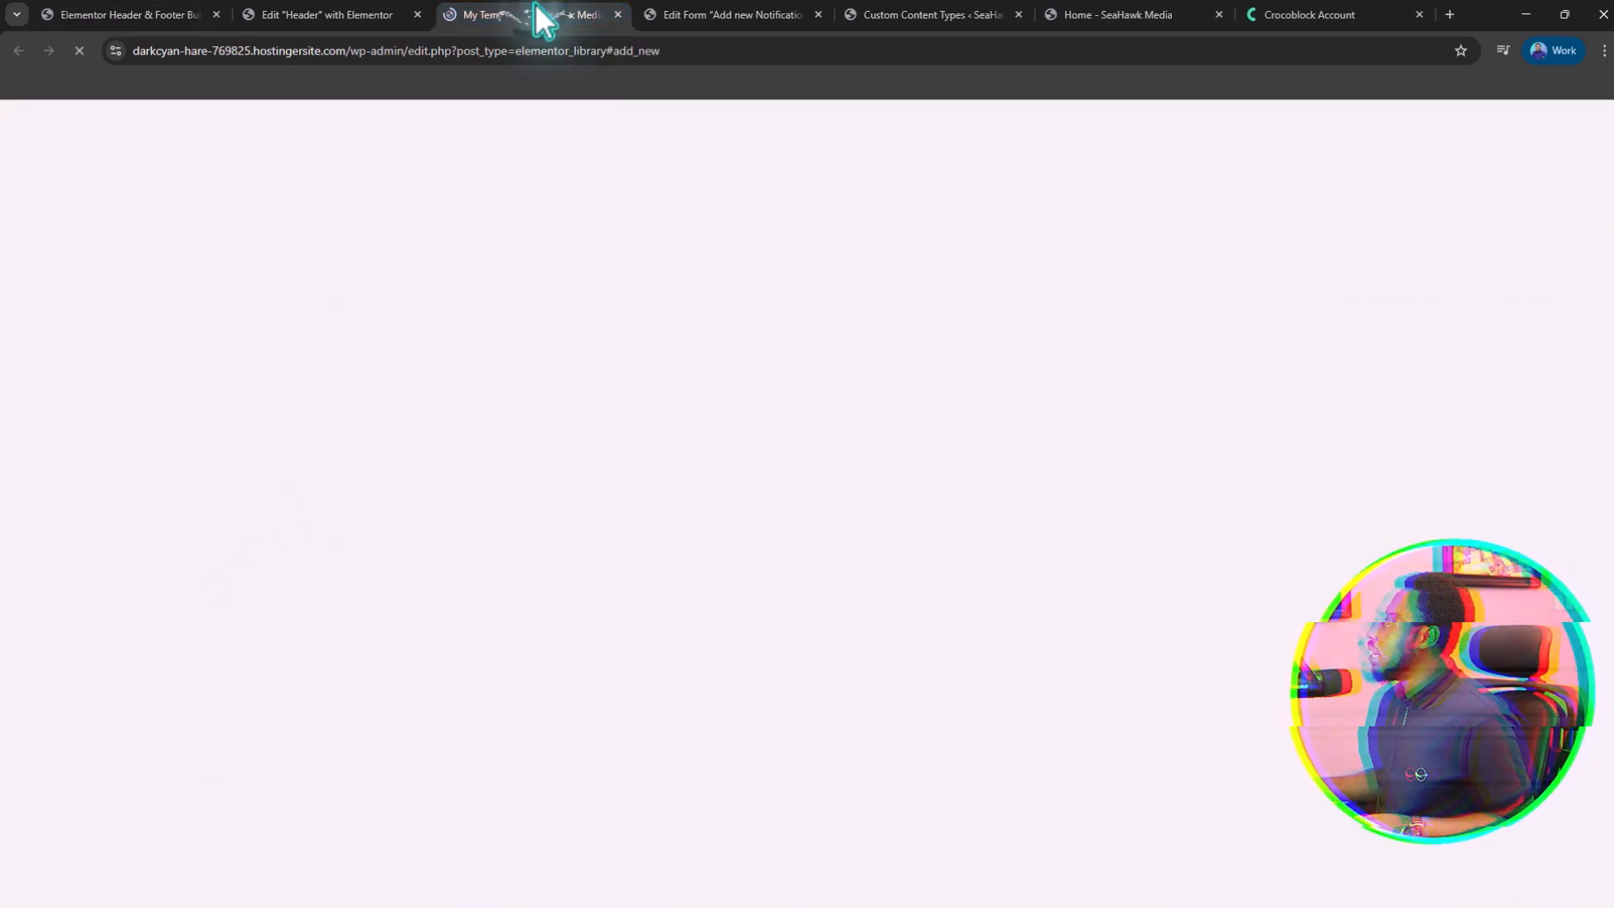
- Create a Container template named "Notifcation dropdown"
left_click(874, 496)
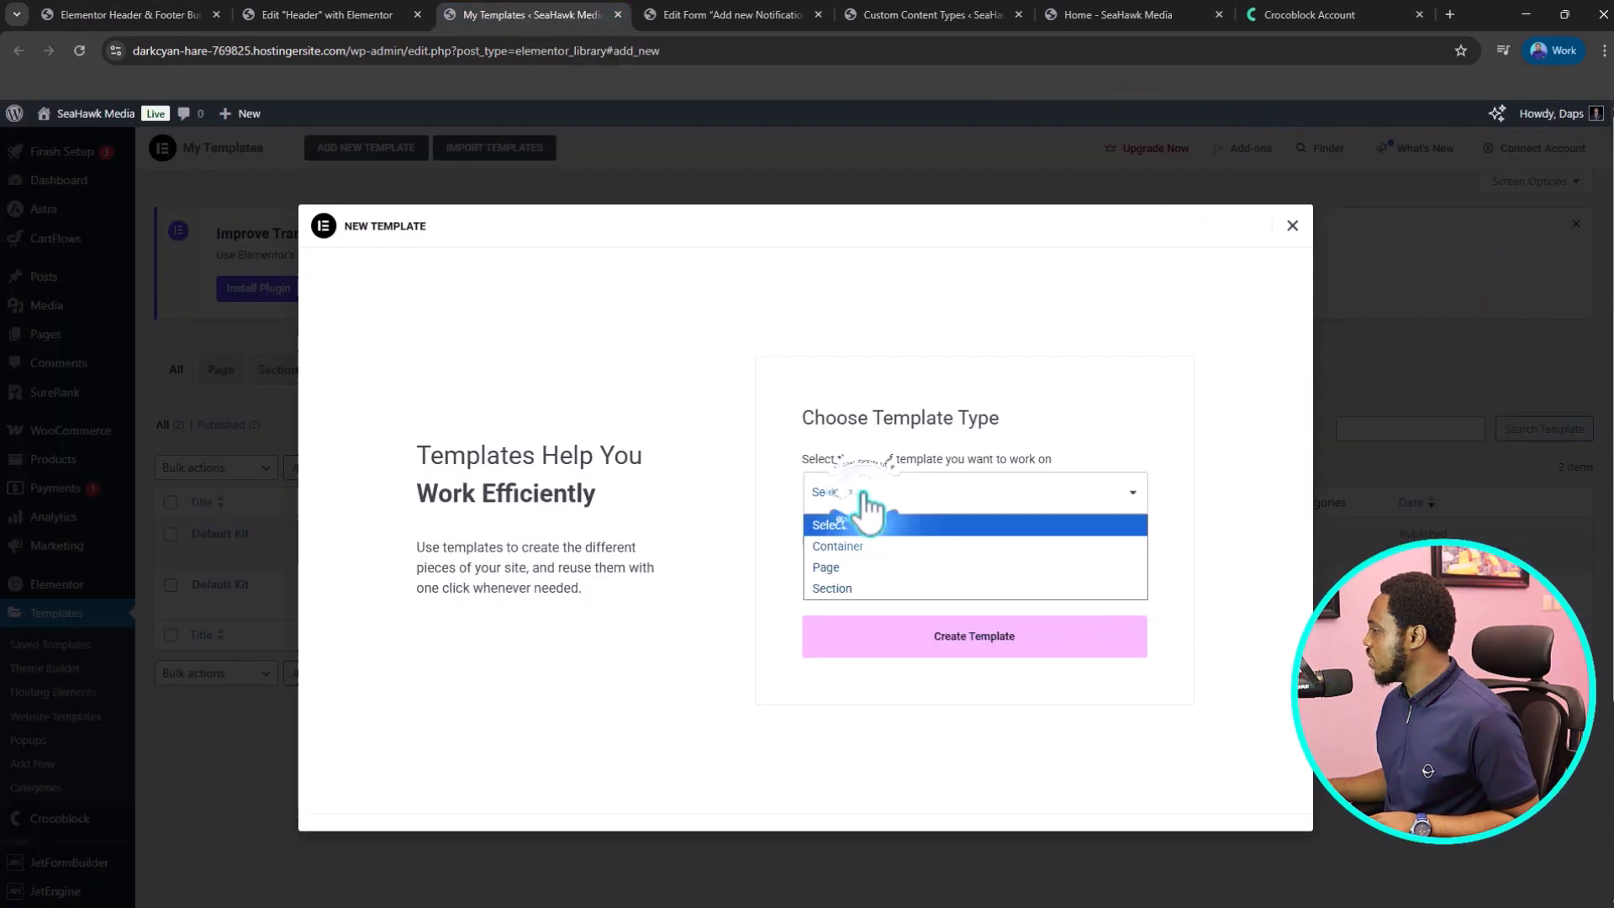
left_click(851, 546)
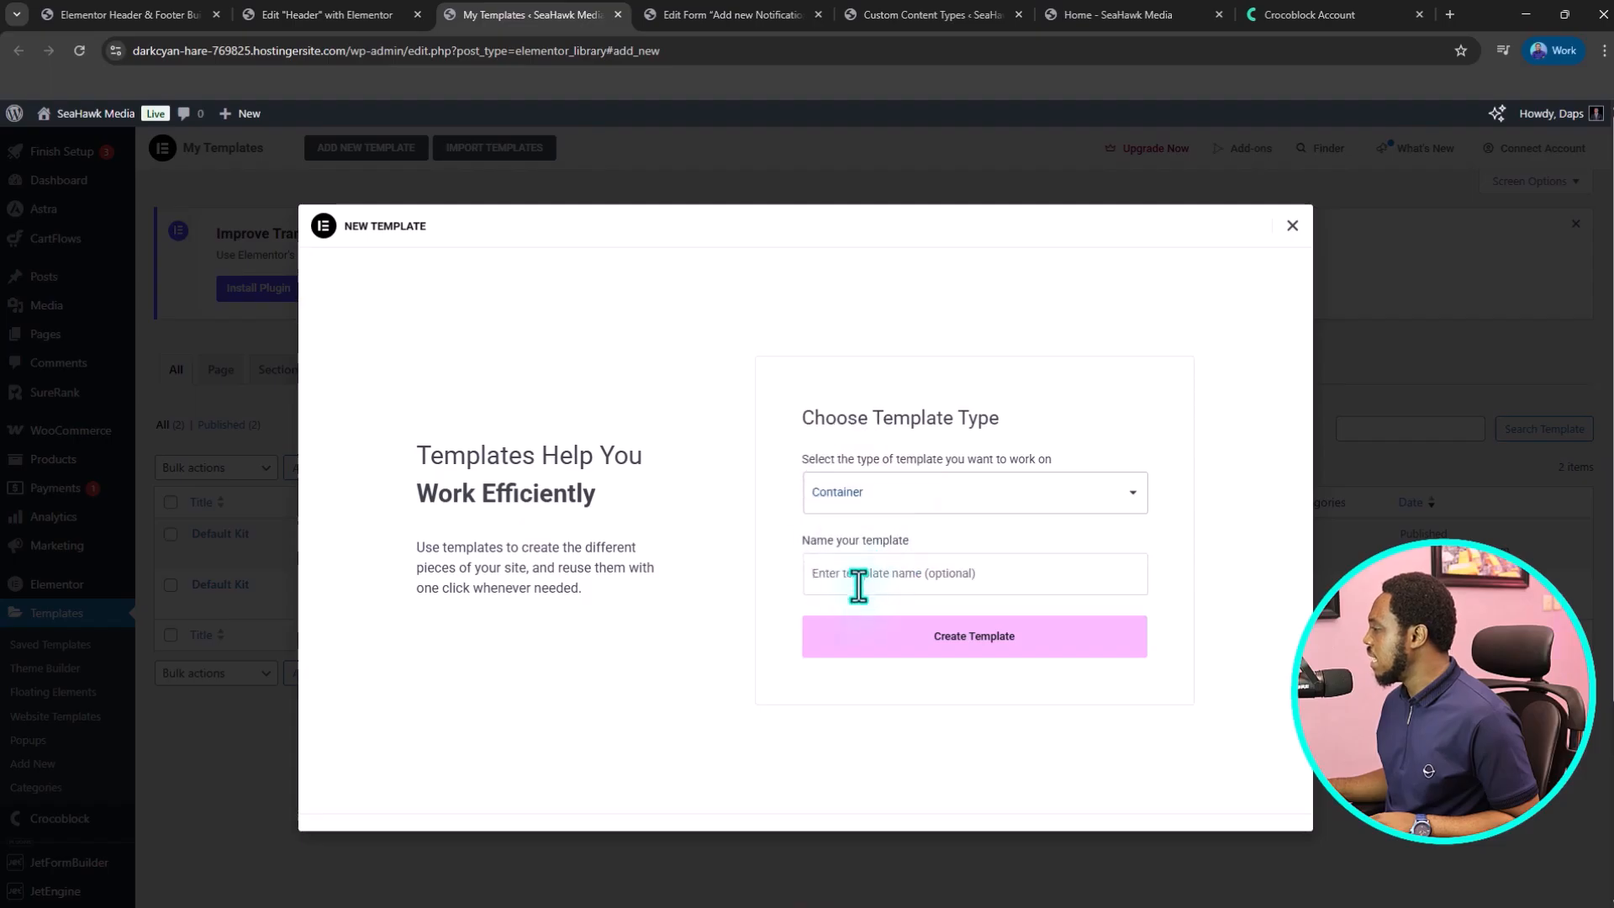
left_click(842, 576)
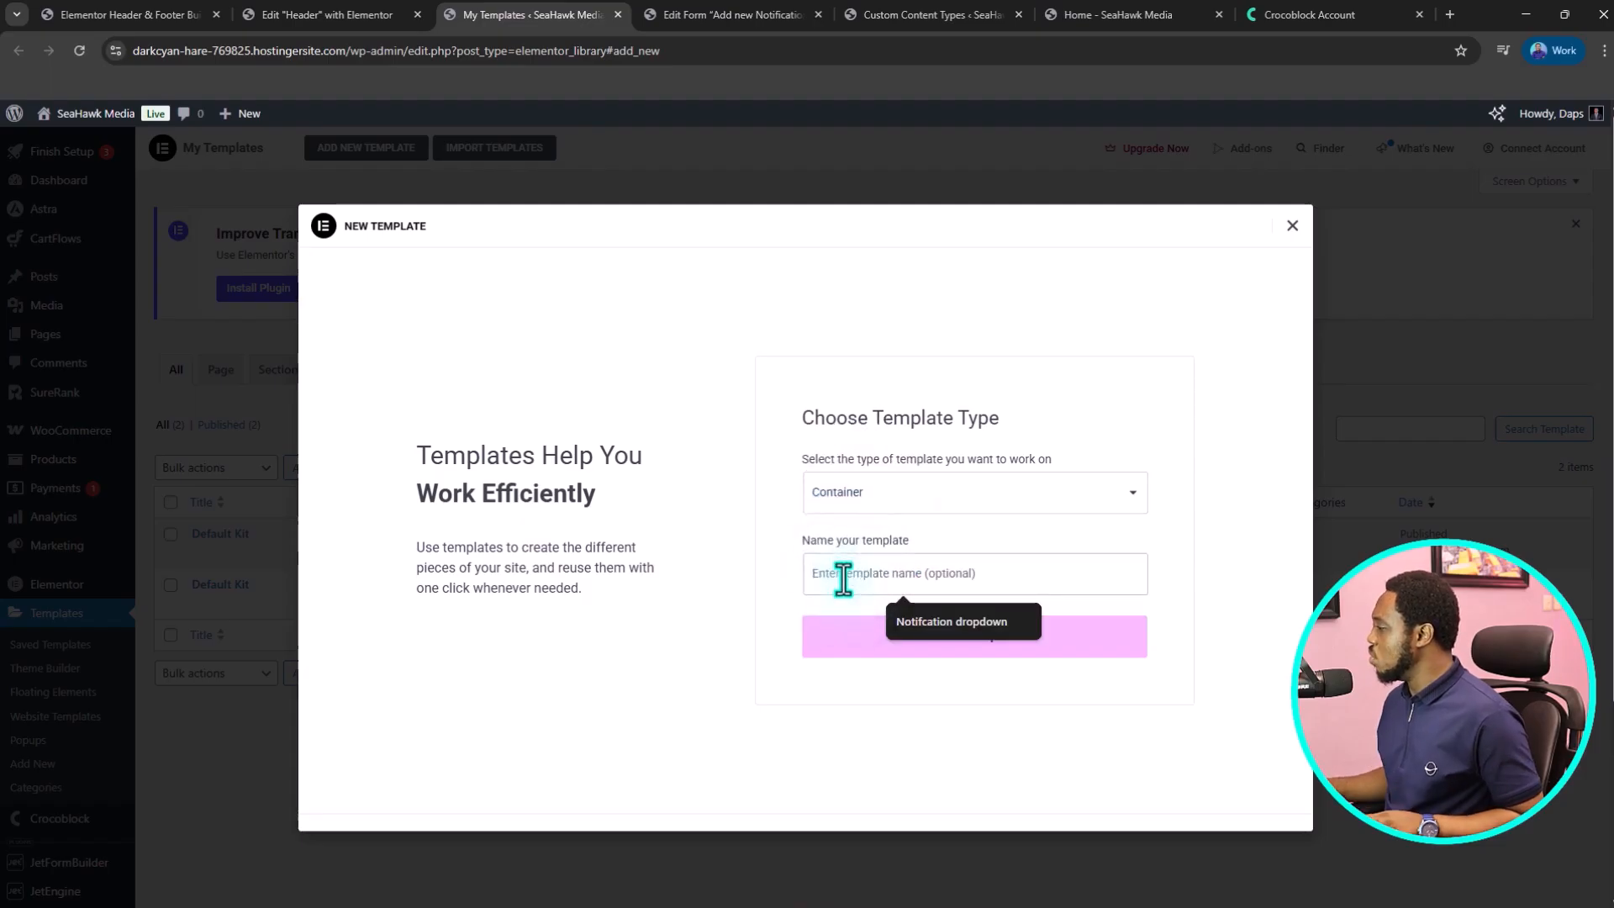
left_click(934, 629)
left_click_drag(927, 571, 1013, 570)
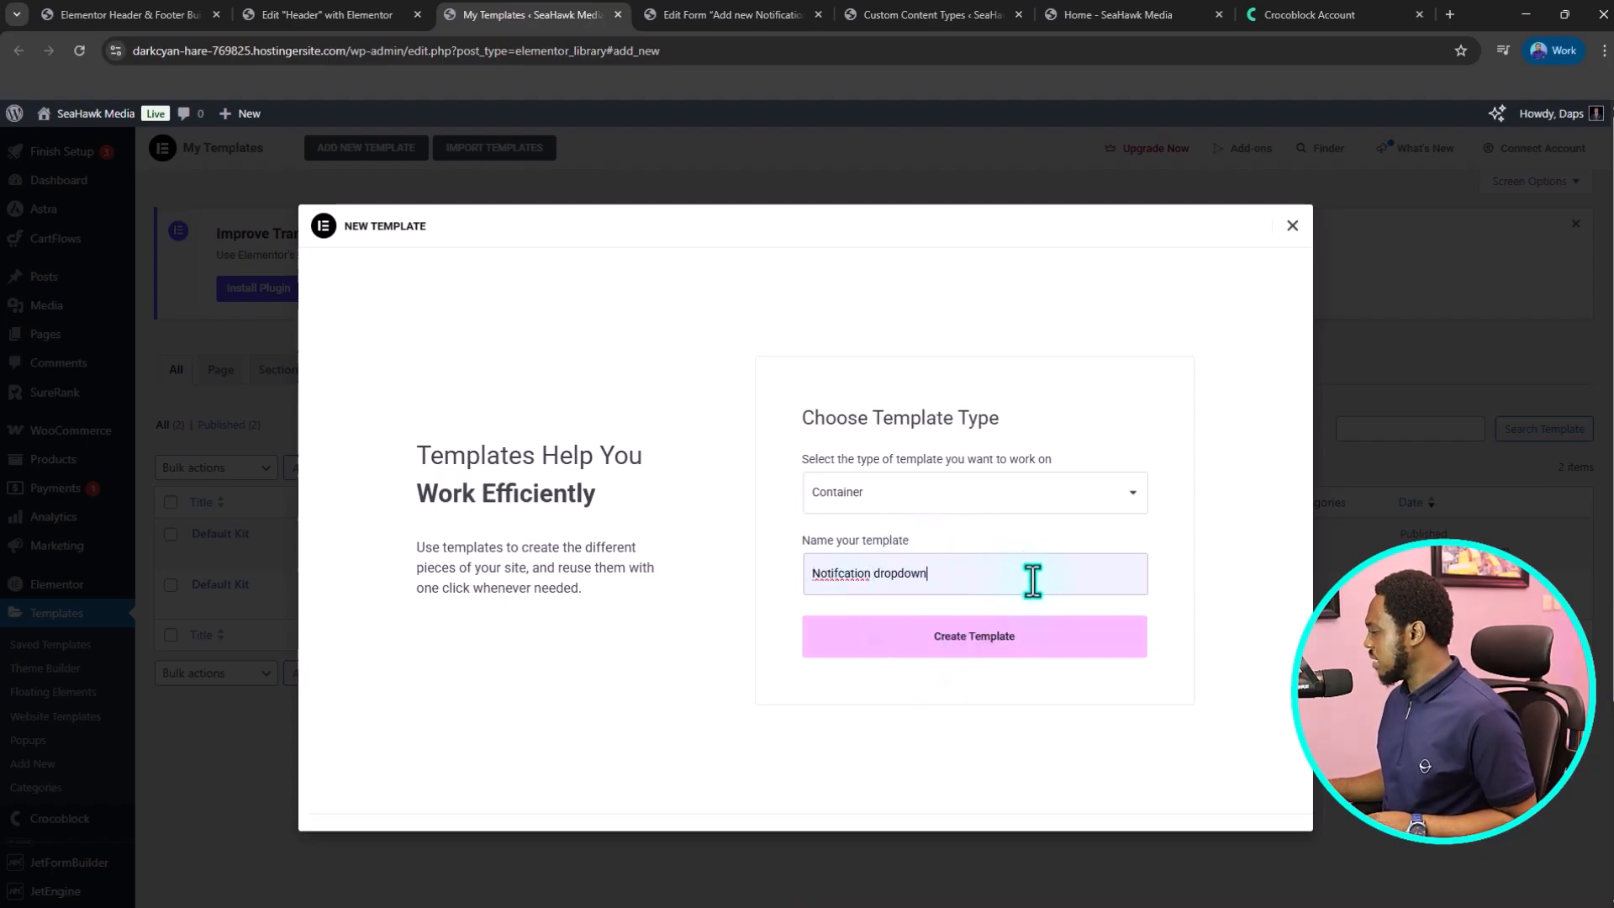
left_click(989, 646)
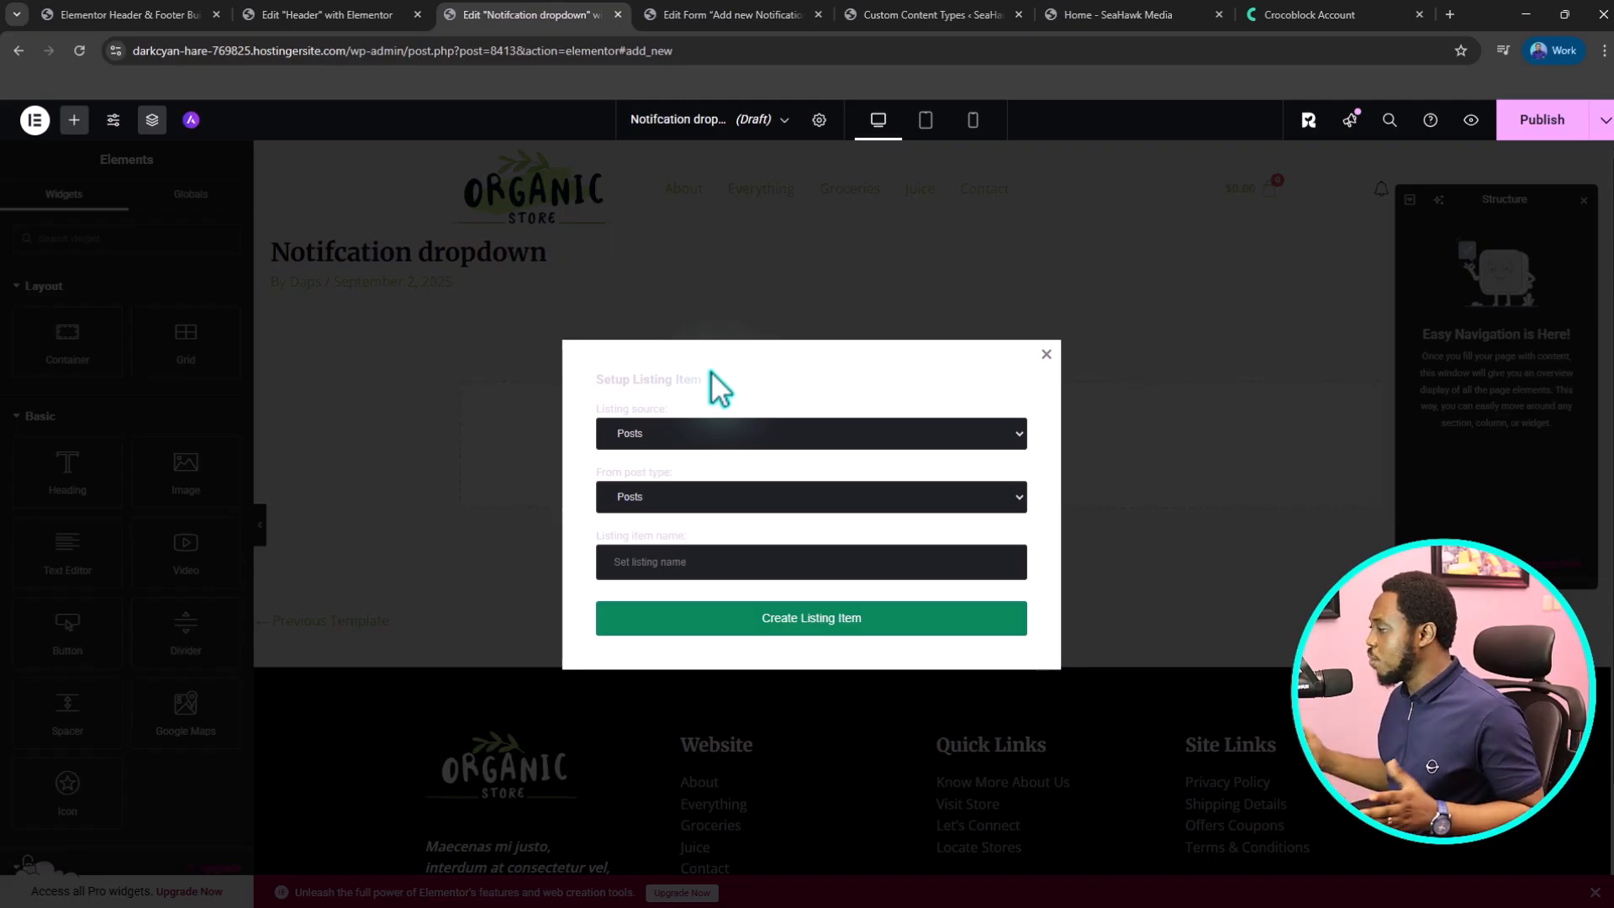
- Create a listing item named "Notification Listing" from the Query Builder source with Notification query, and publish the dropdown template
left_click(699, 433)
left_click(674, 479)
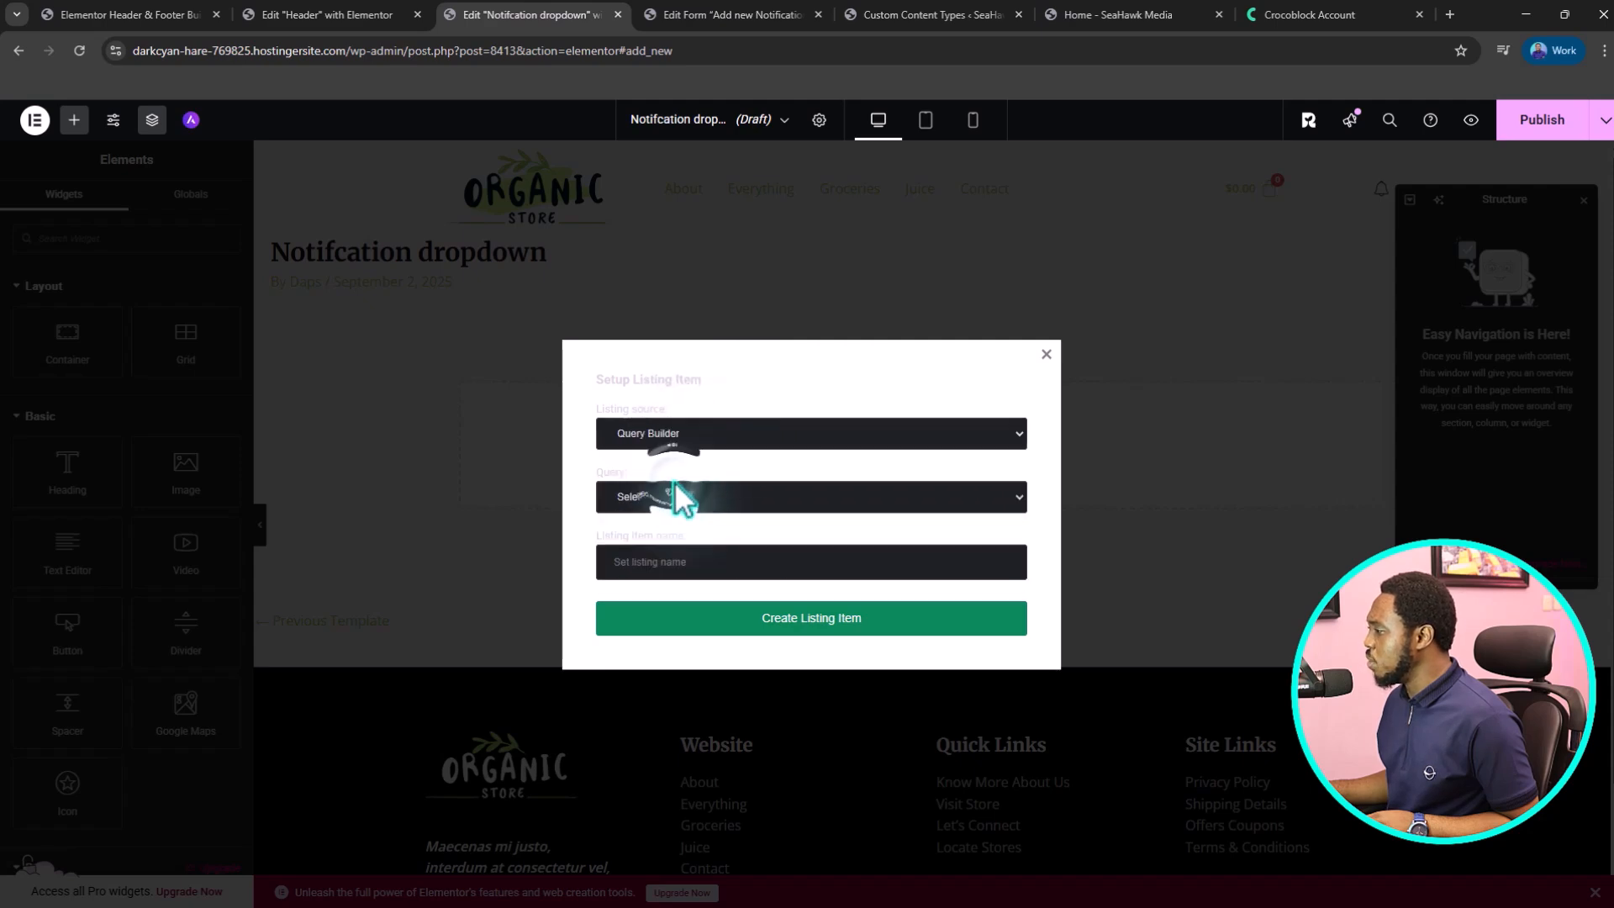
left_click(671, 497)
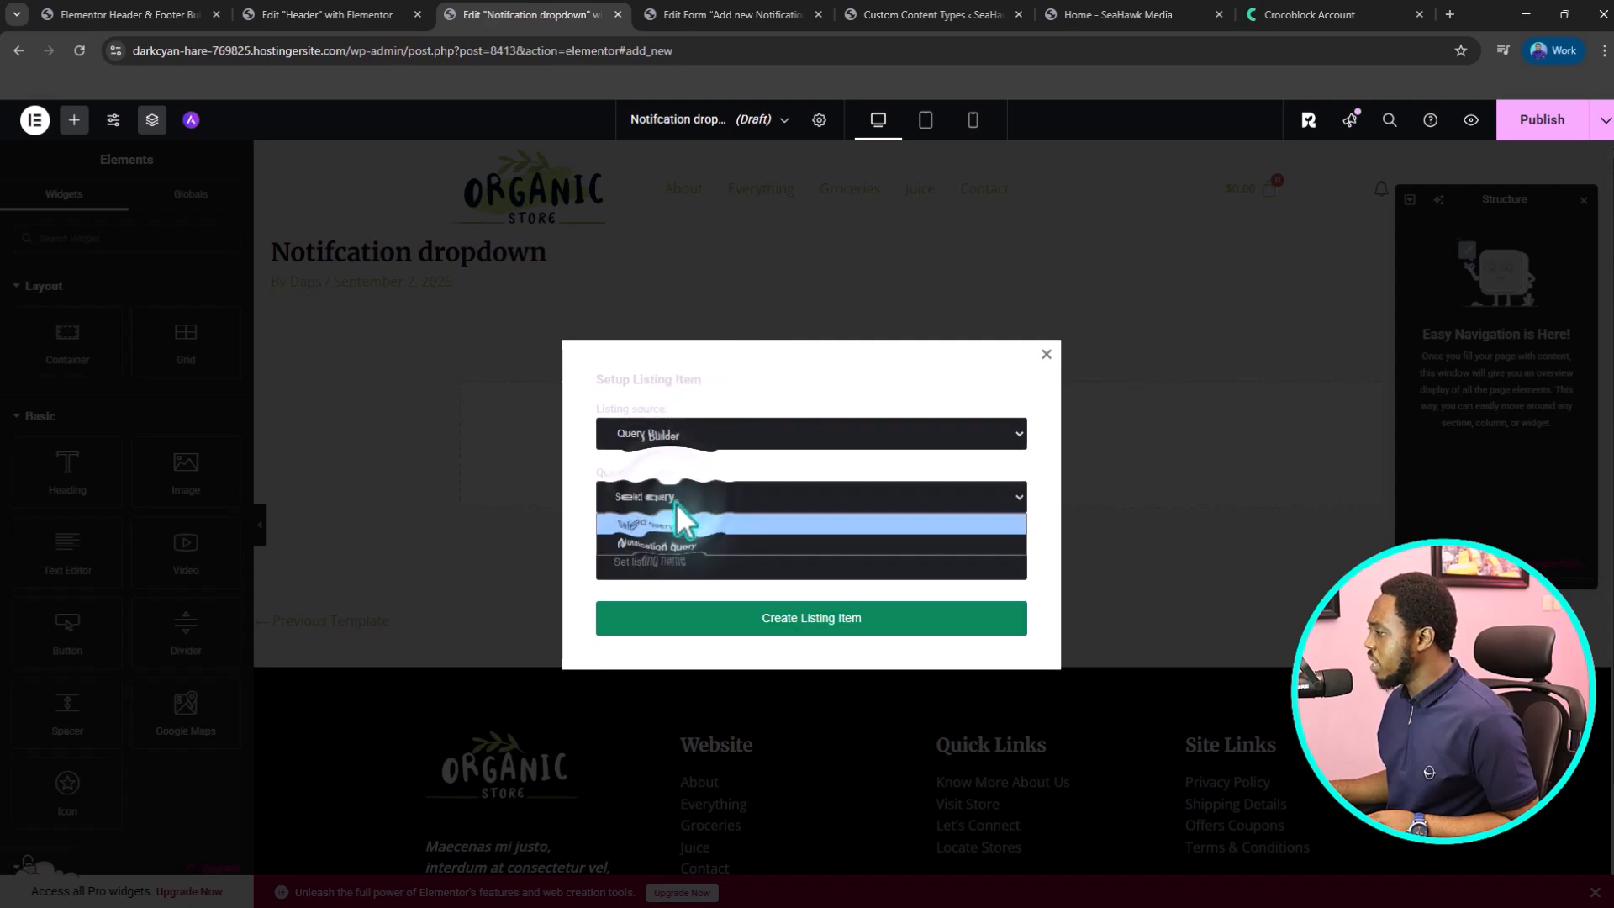
left_click(681, 544)
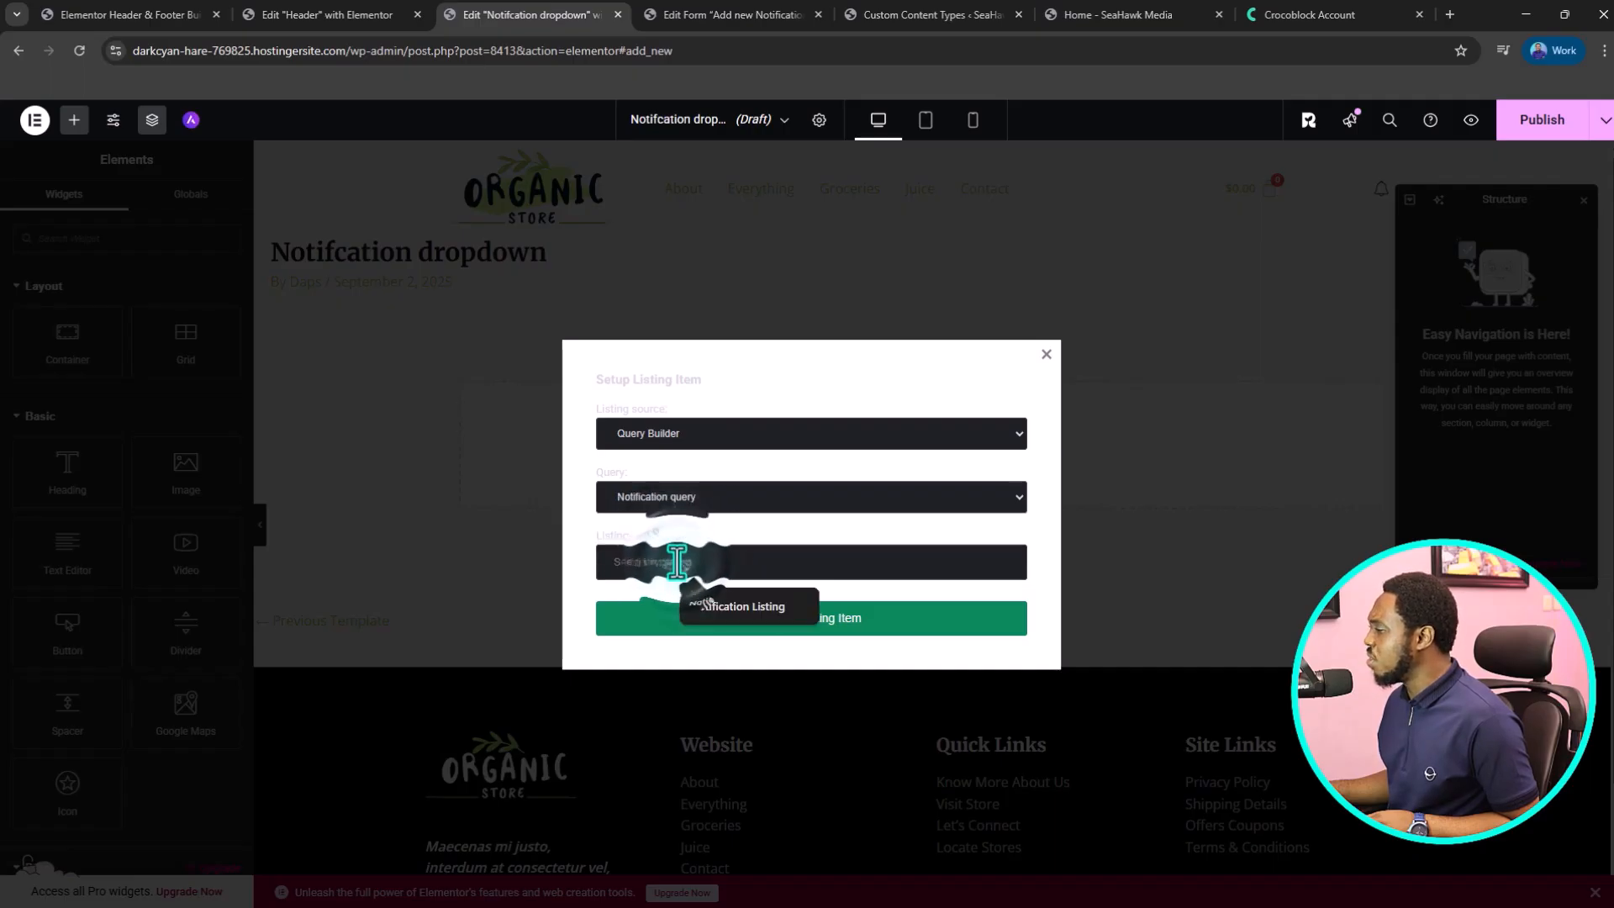
left_click(761, 603)
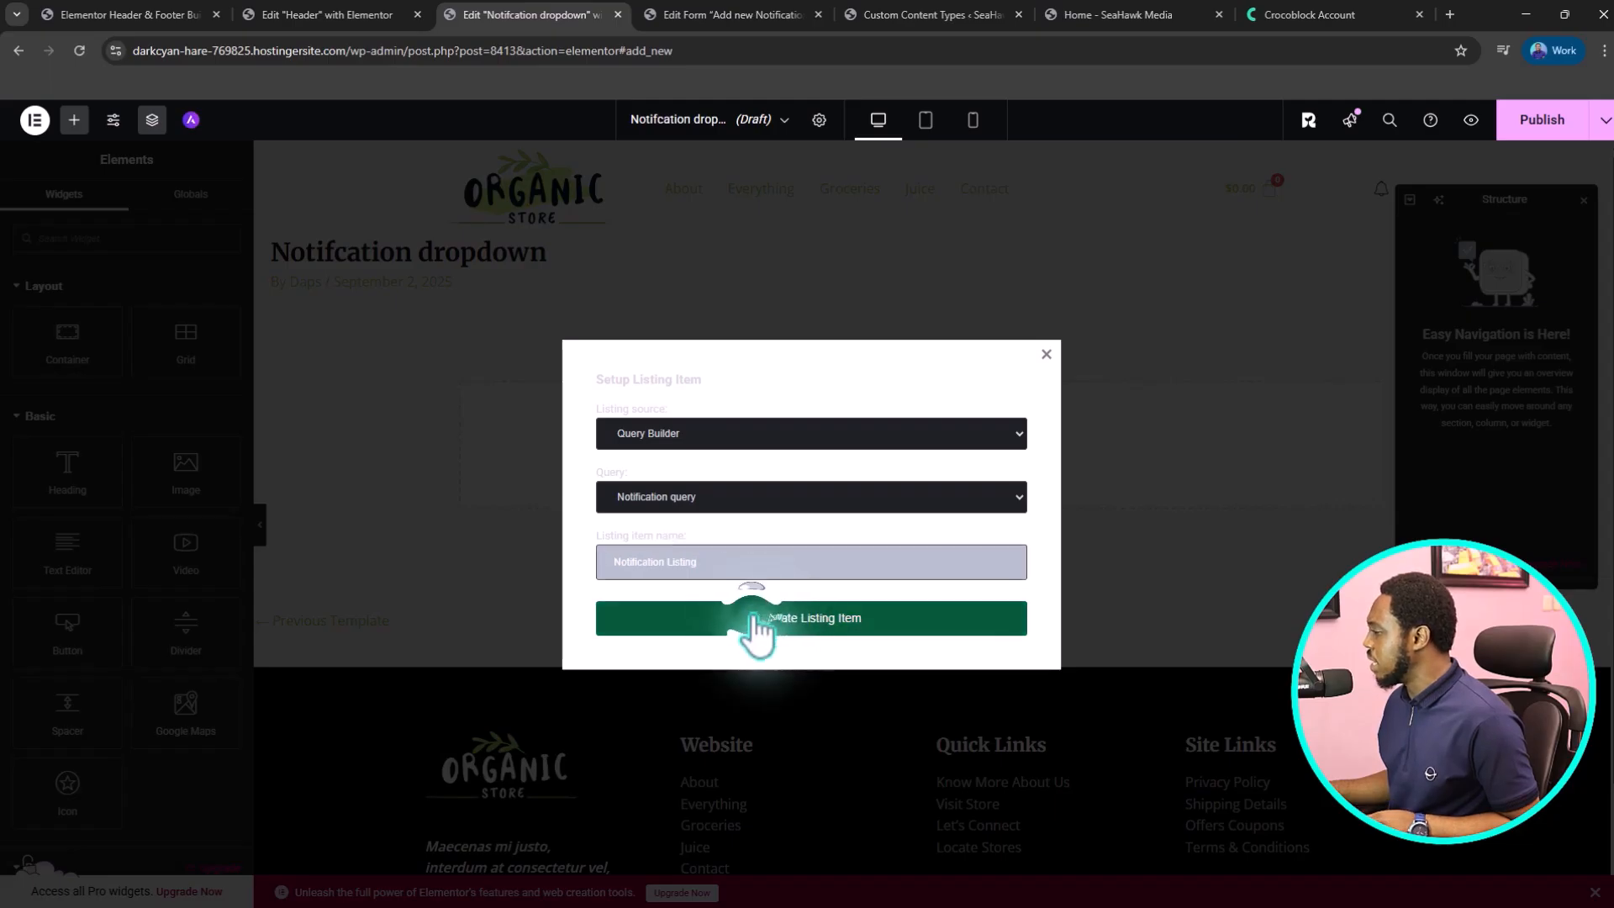
left_click(758, 624)
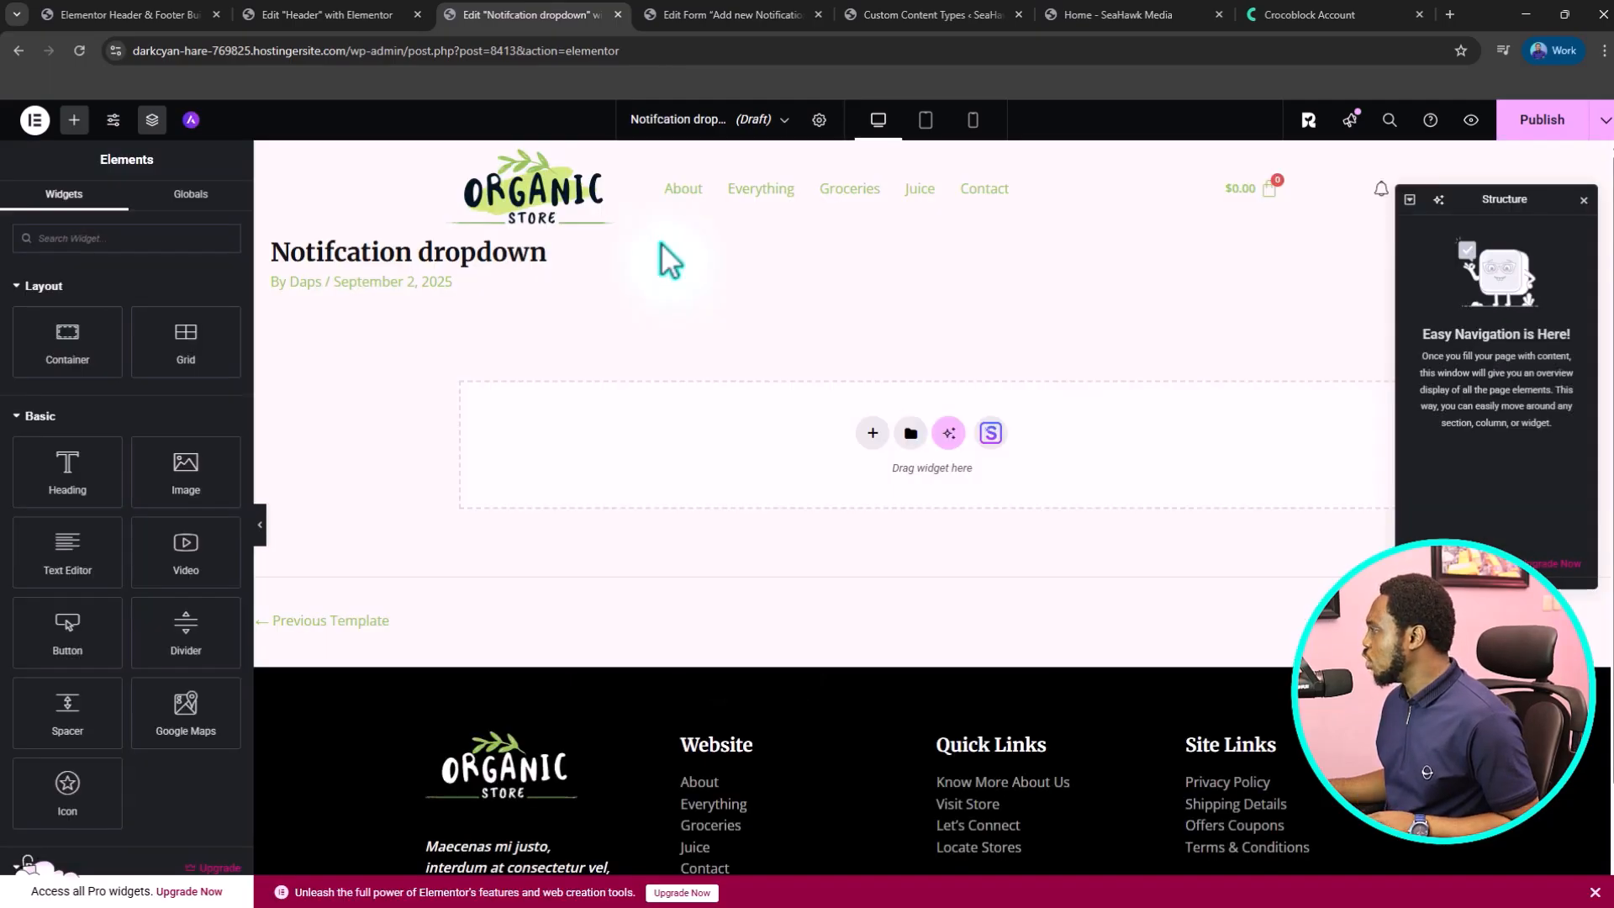
left_click(1534, 126)
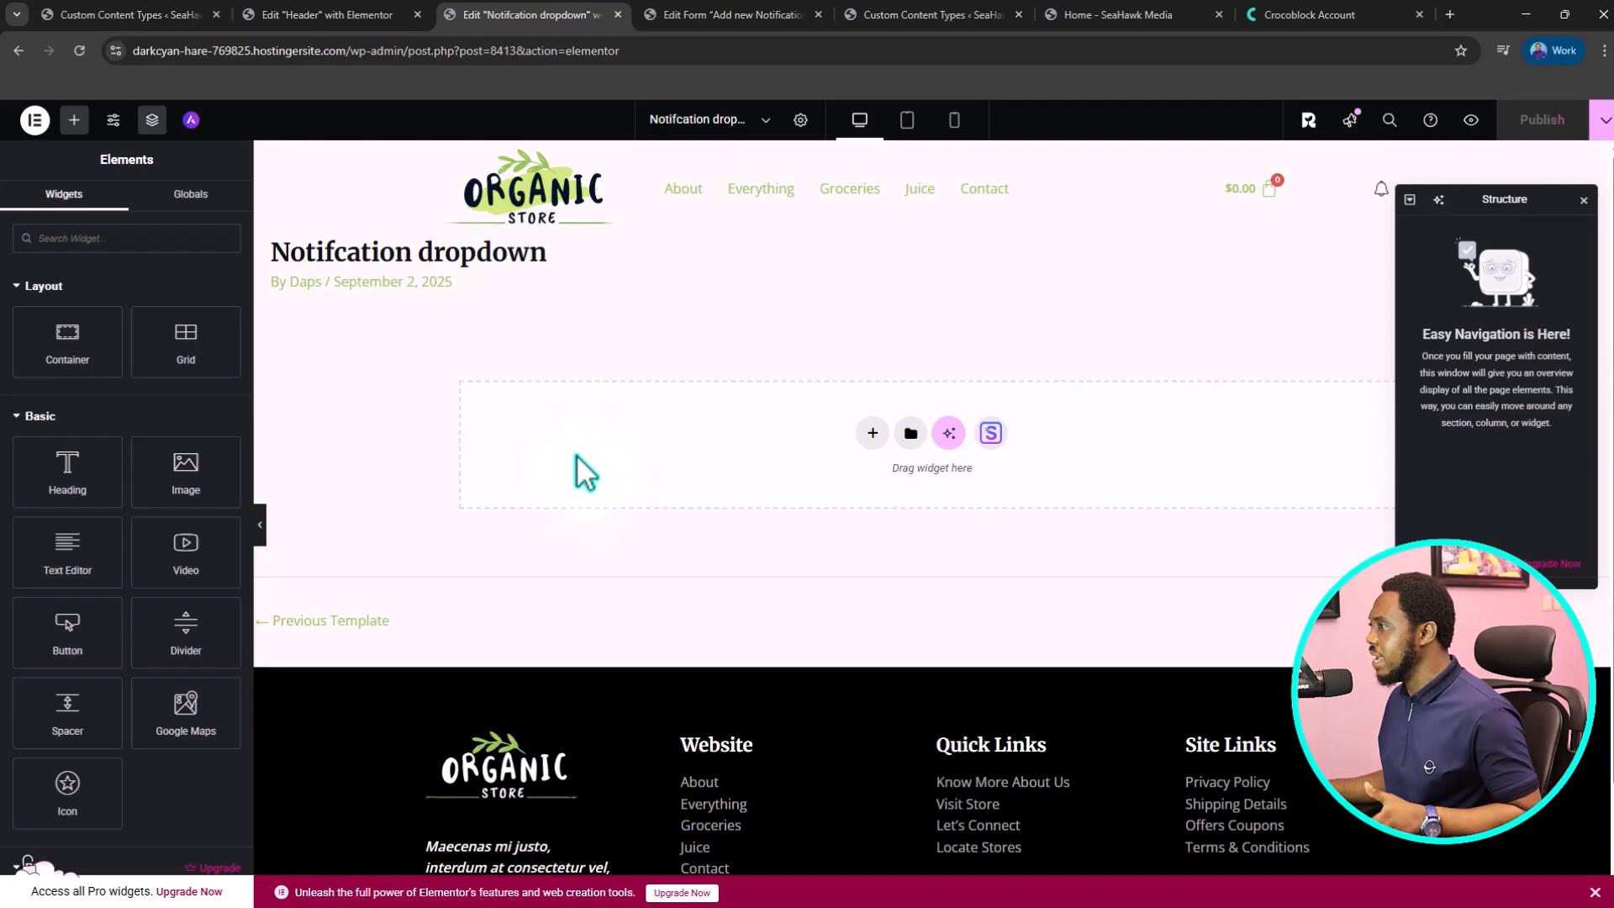
- Open the Notification Listing from JetEngine's listing items in the Elementor editor in a new browser tab
left_click(199, 14)
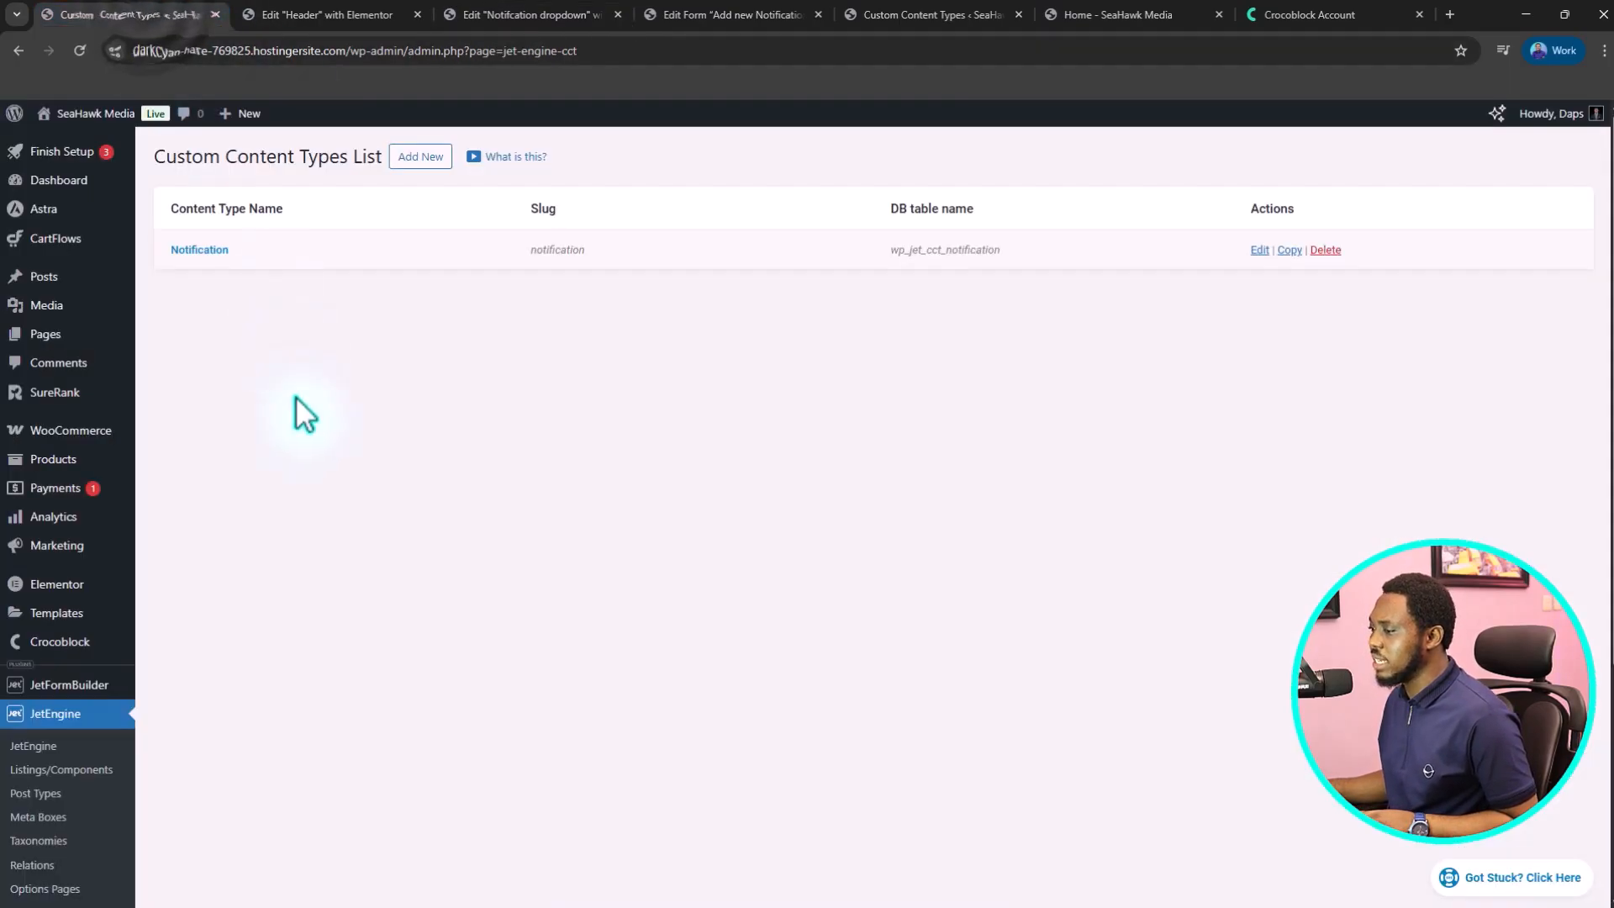
scroll(55, 612, "down", 4)
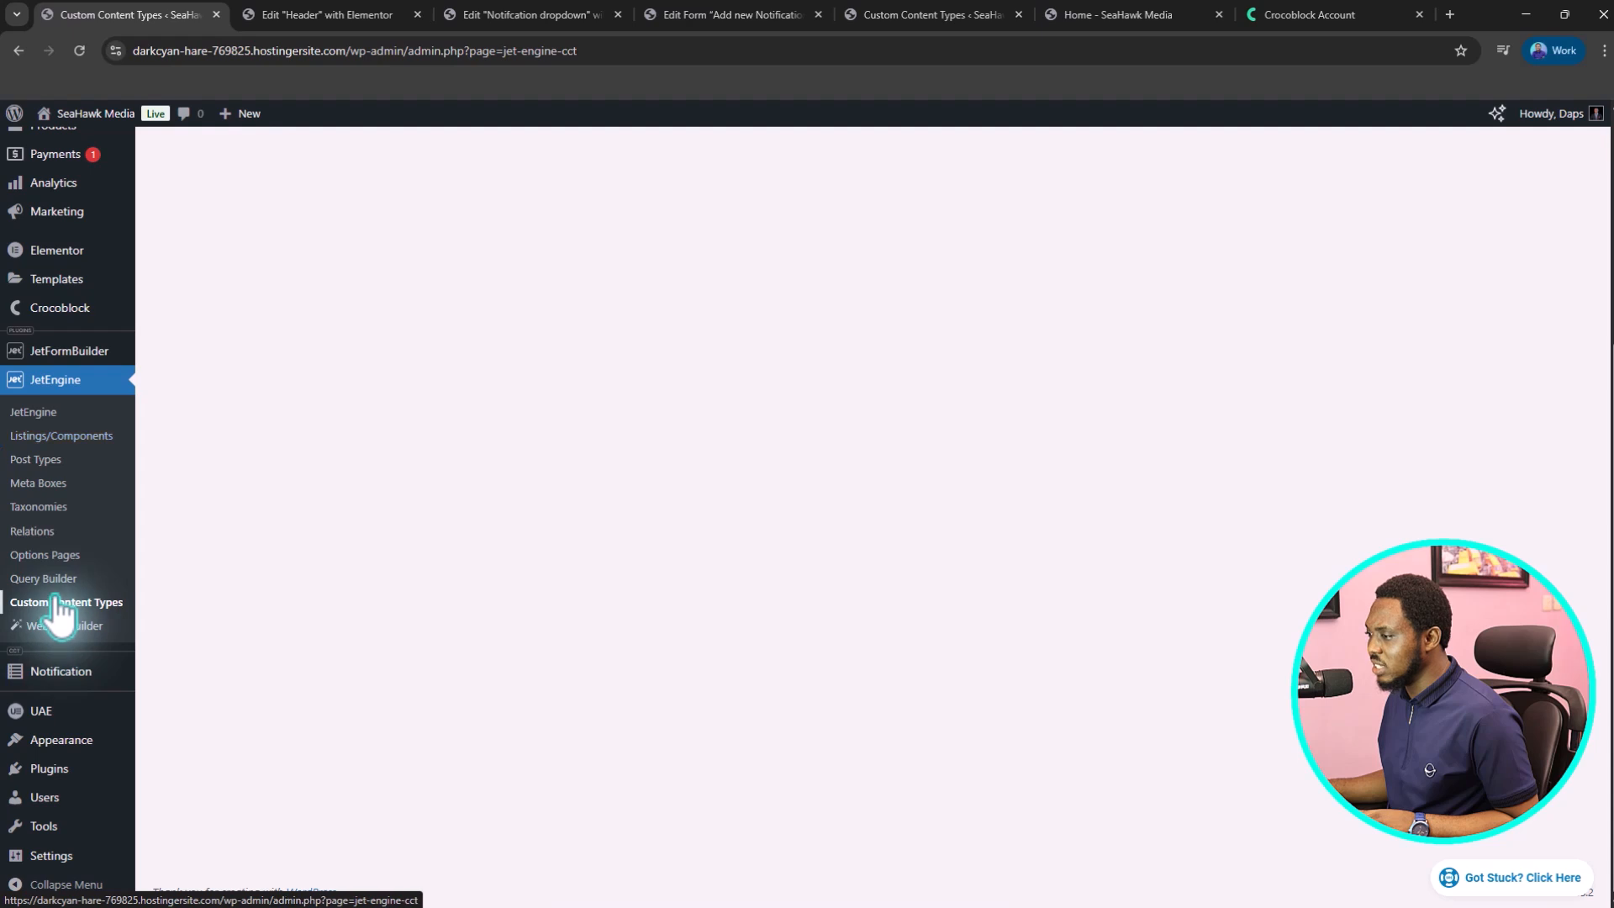
left_click(76, 436)
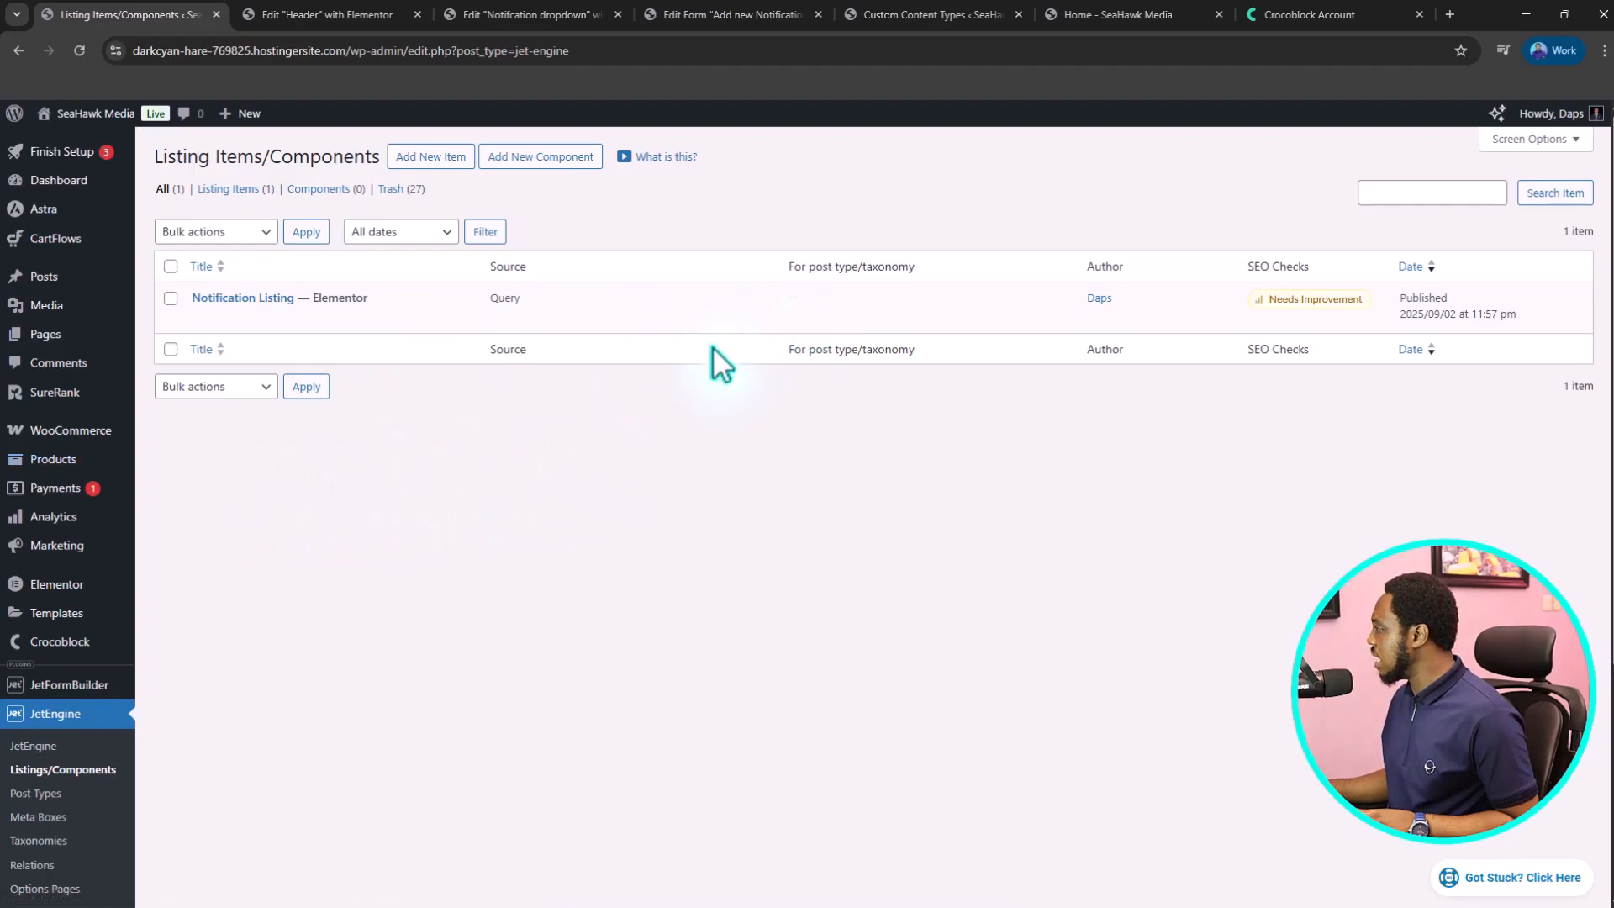
mouse_move(255, 299)
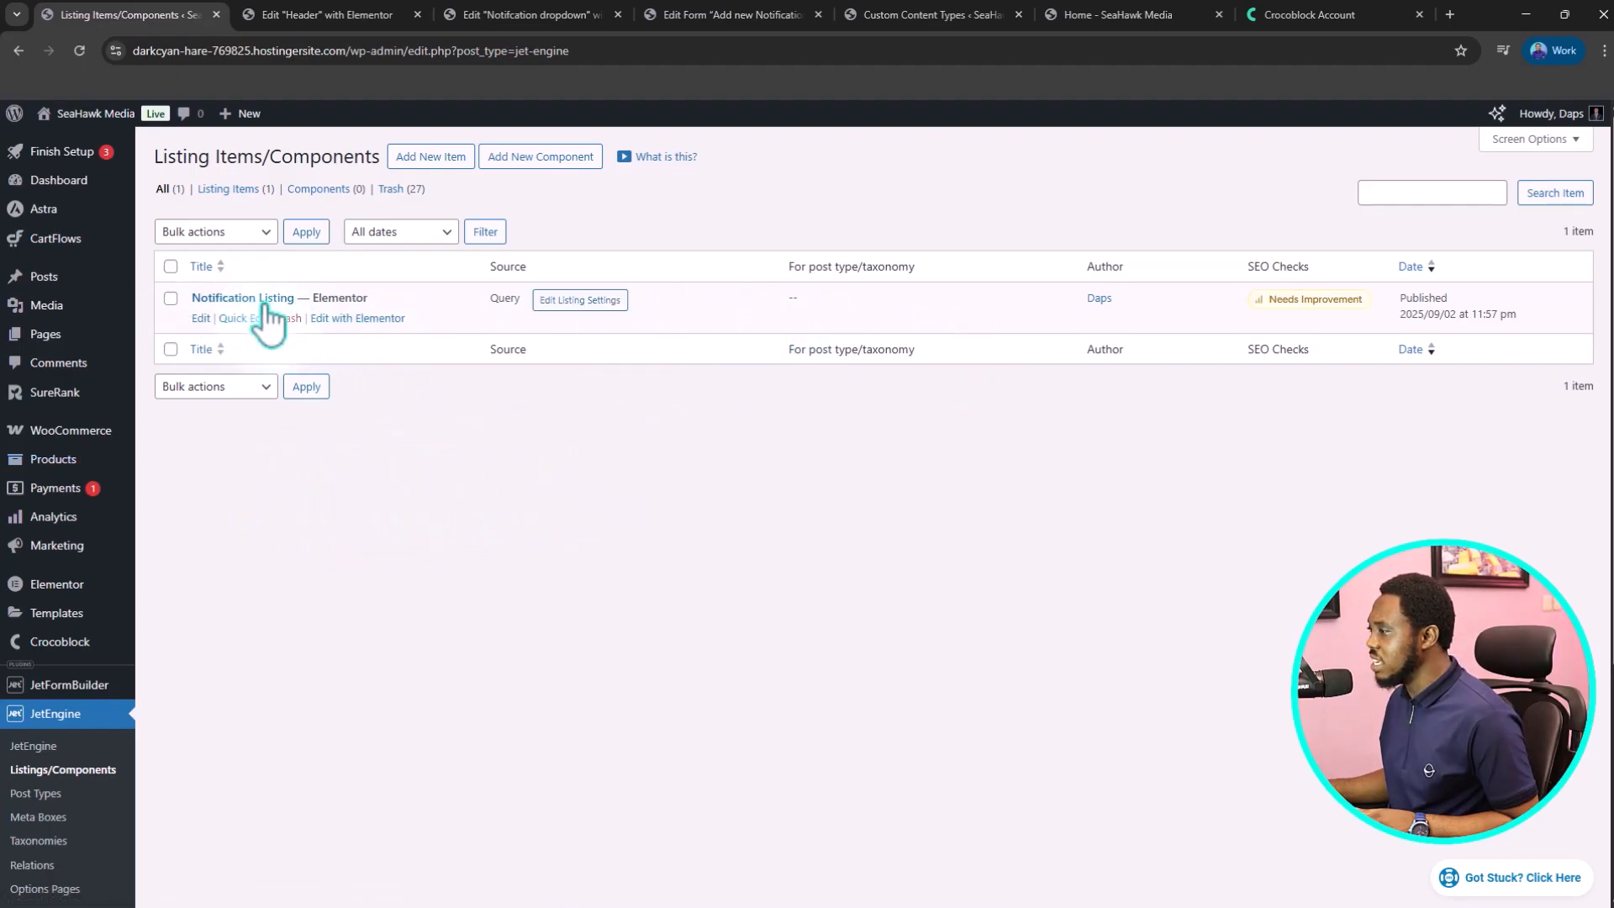
right_click(351, 320)
left_click(425, 340)
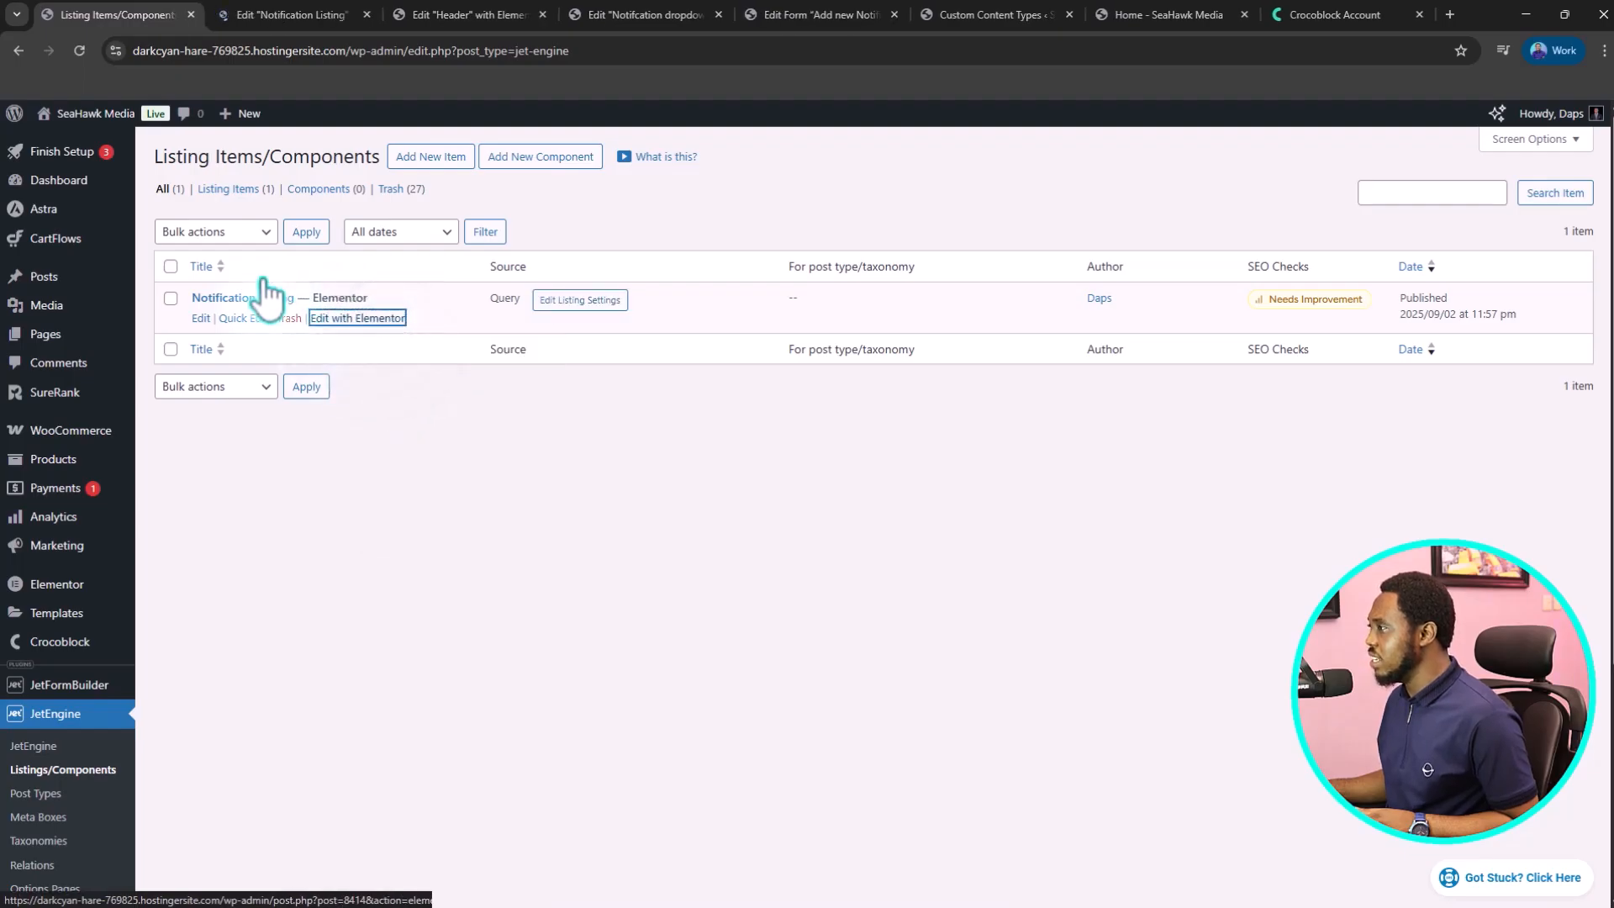
left_click(248, 7)
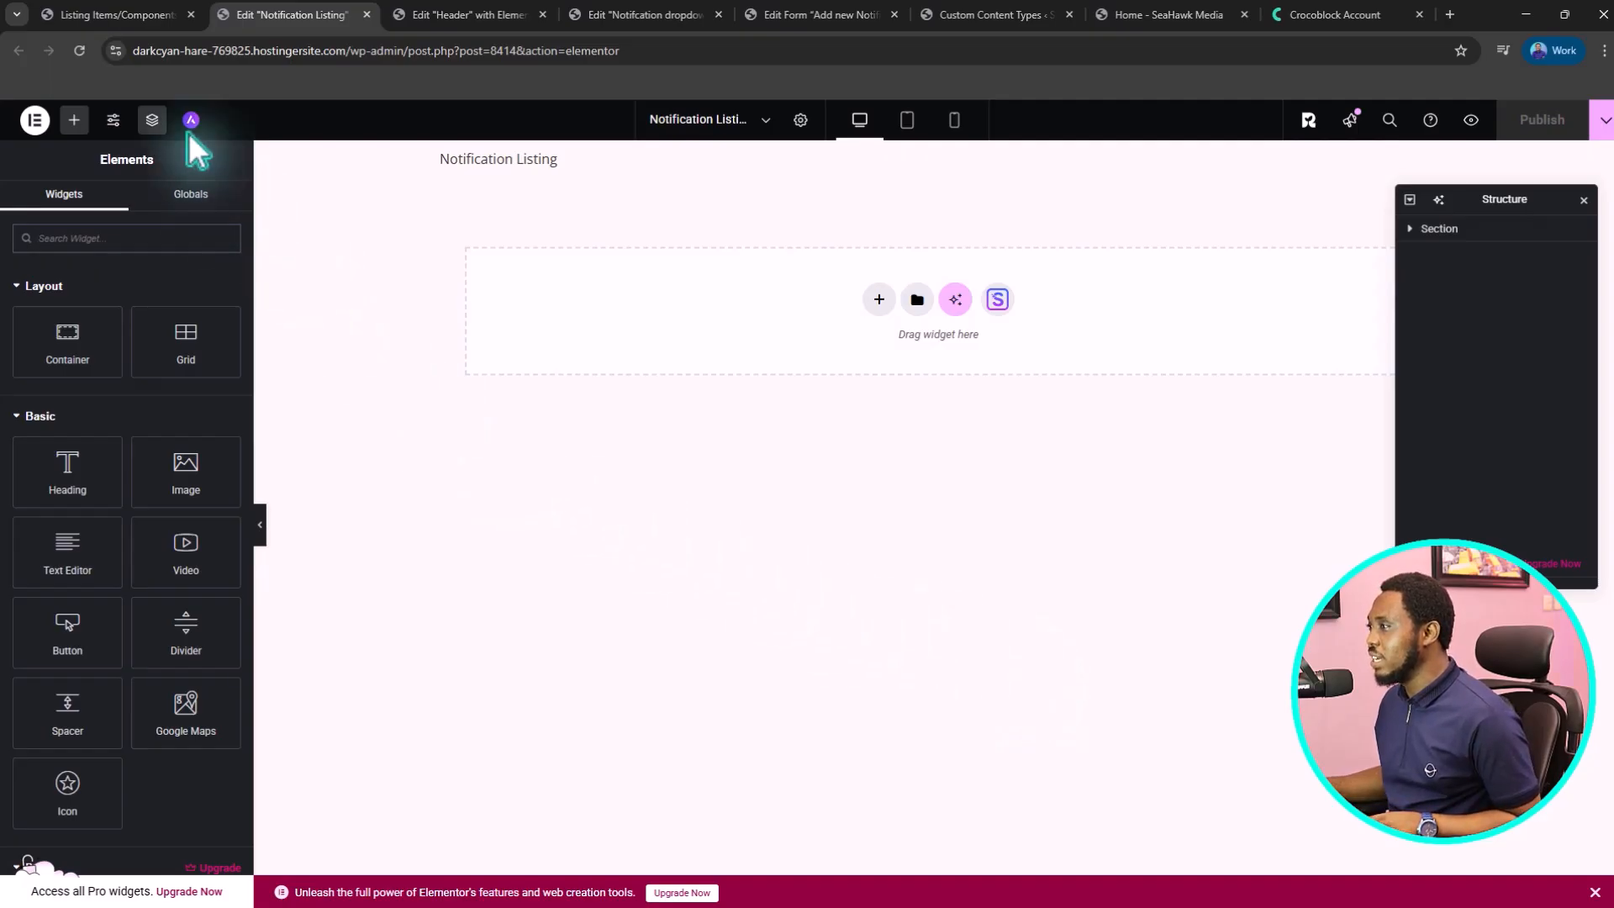
- Go back to the WordPress admin and open the form for adding a new item to the Notification content type
left_click(120, 15)
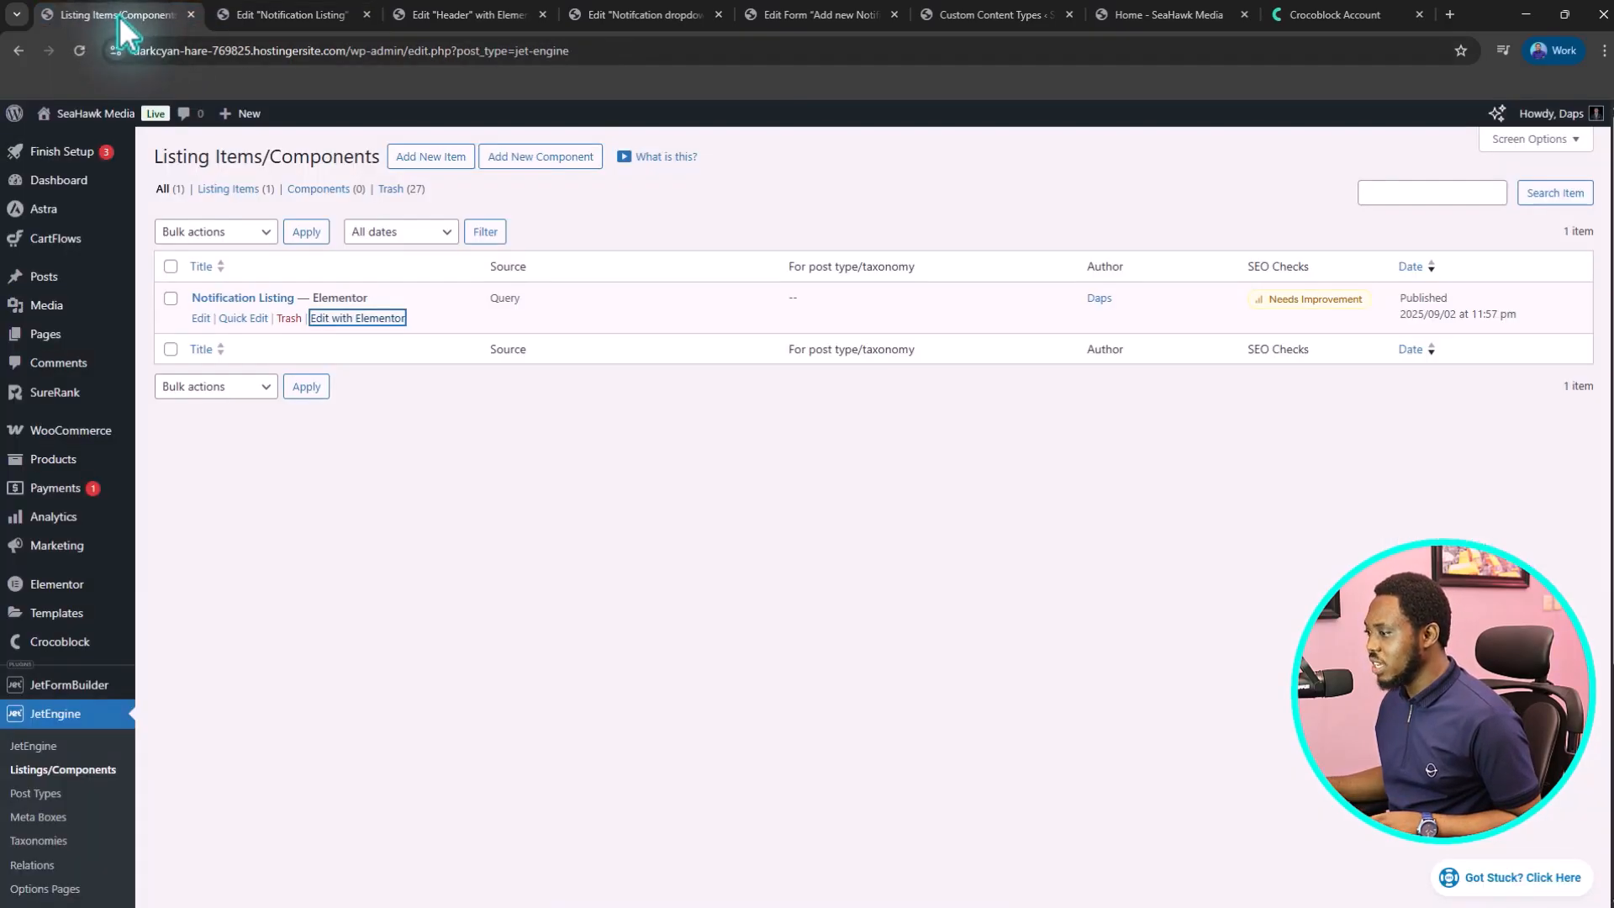
scroll(42, 647, "down", 4)
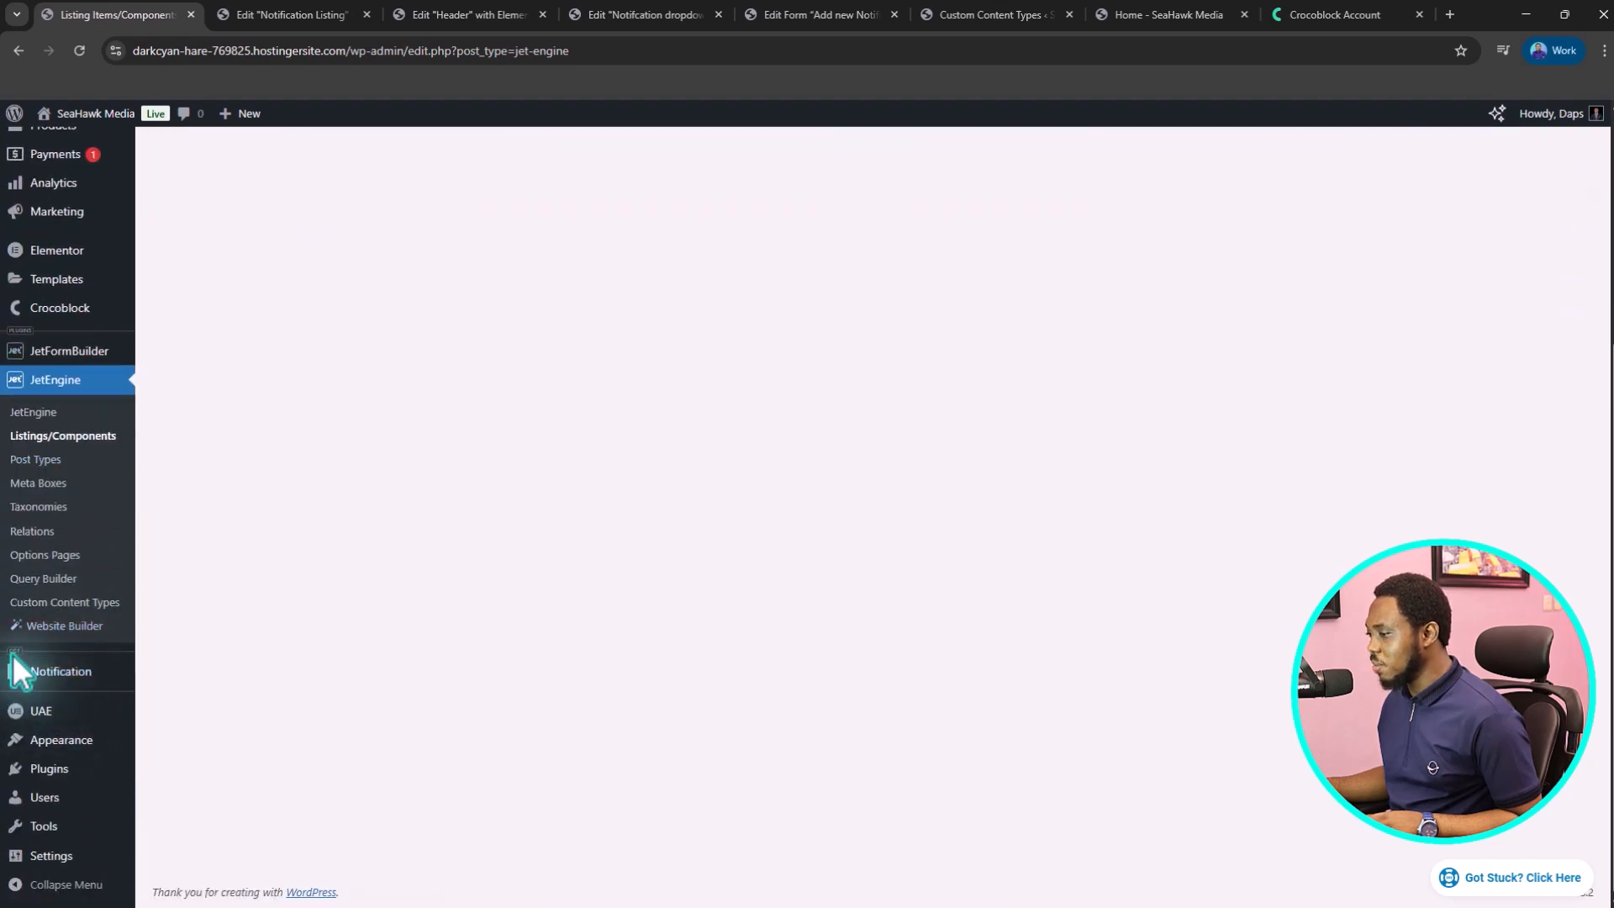
left_click(50, 682)
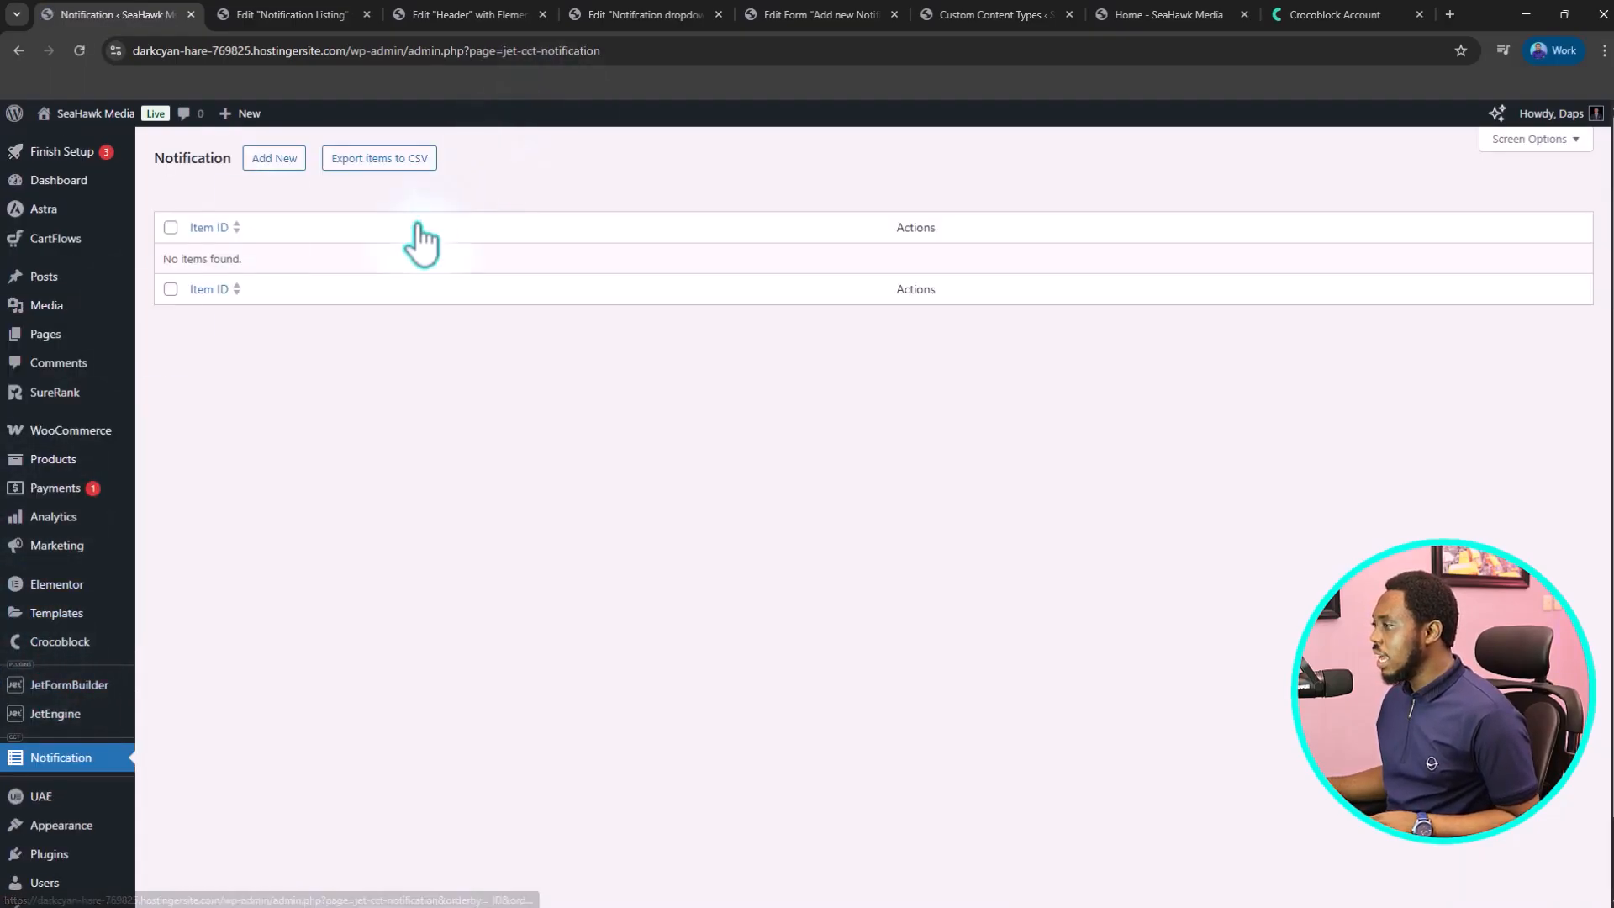
left_click(270, 161)
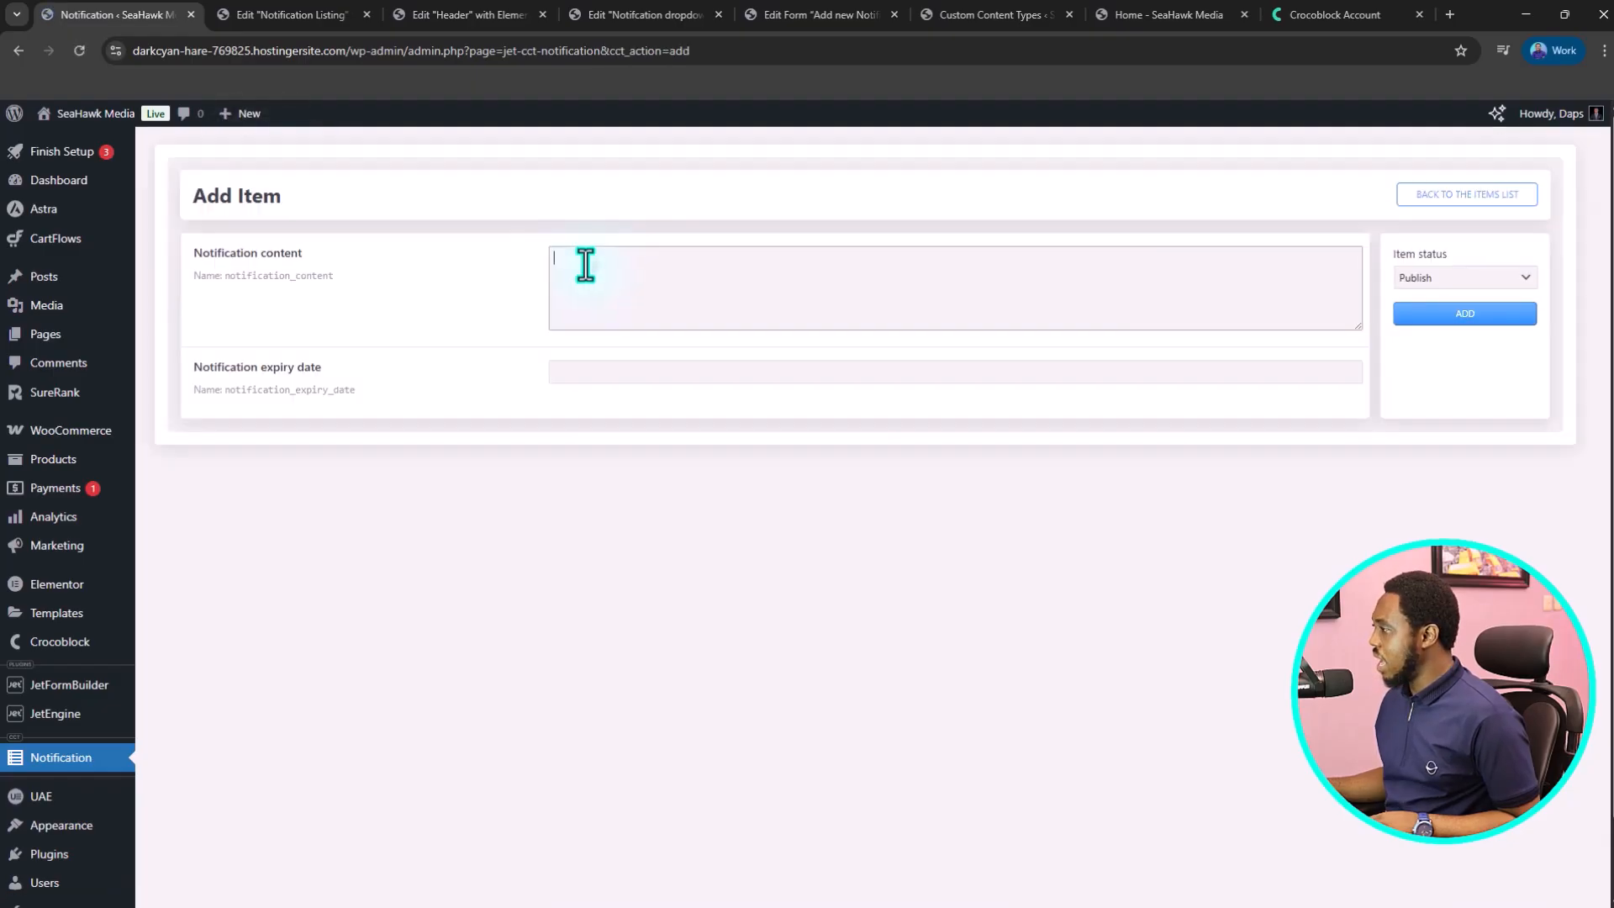
- Add the notification "Hello, have you subscribed to this channel yet? Do so now!" with the expiry date September 11, 2025 12:00 am
left_click(585, 265)
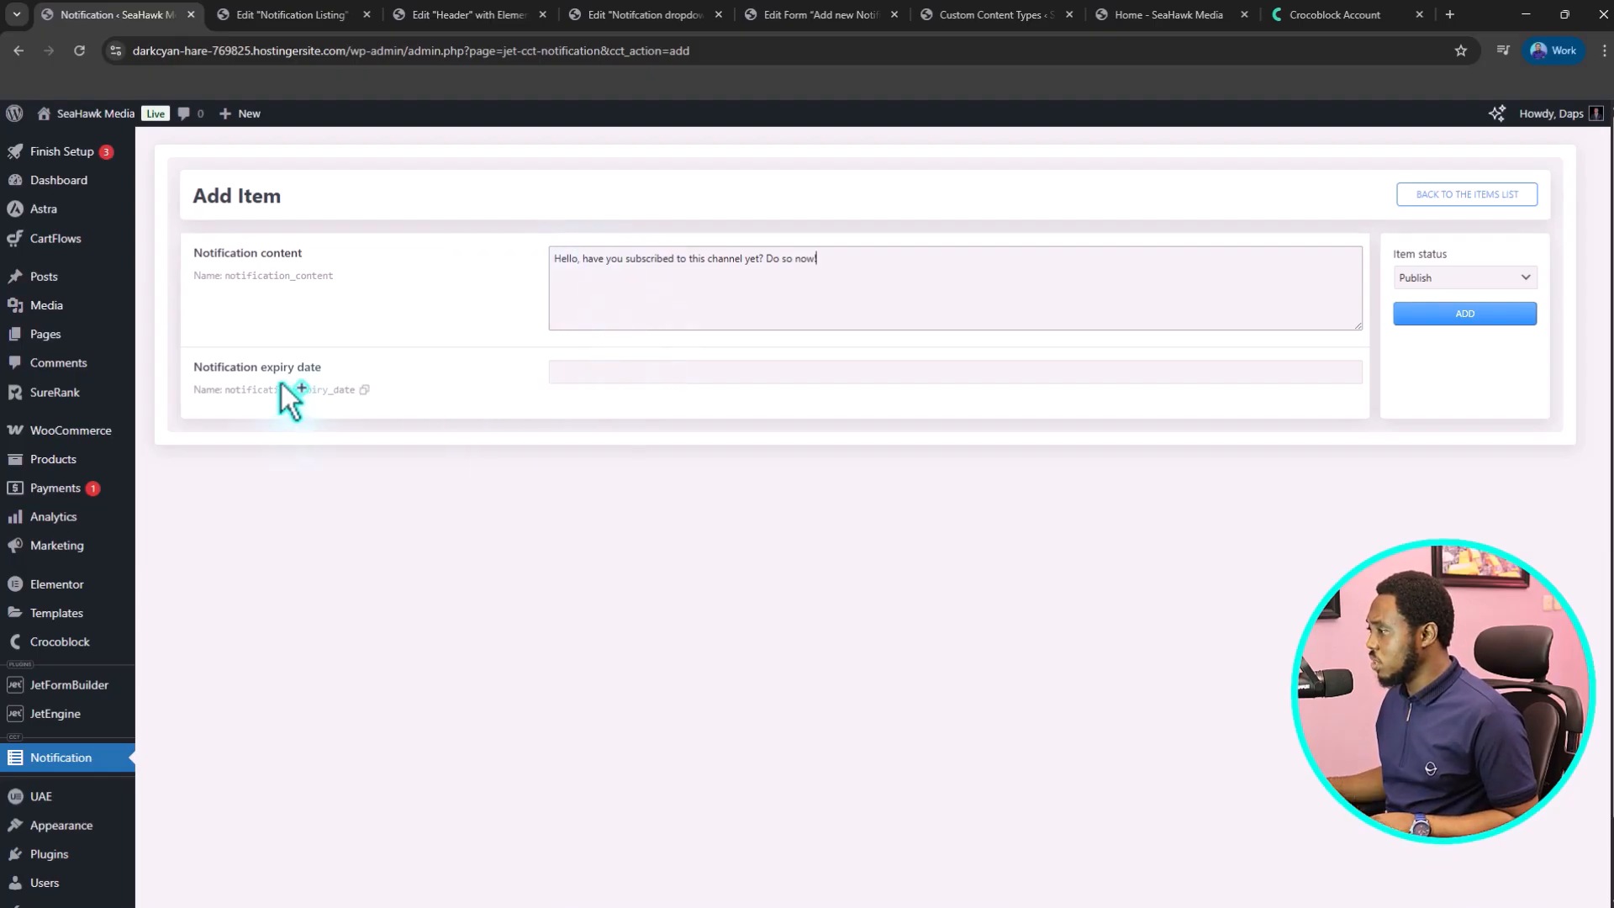
left_click(579, 368)
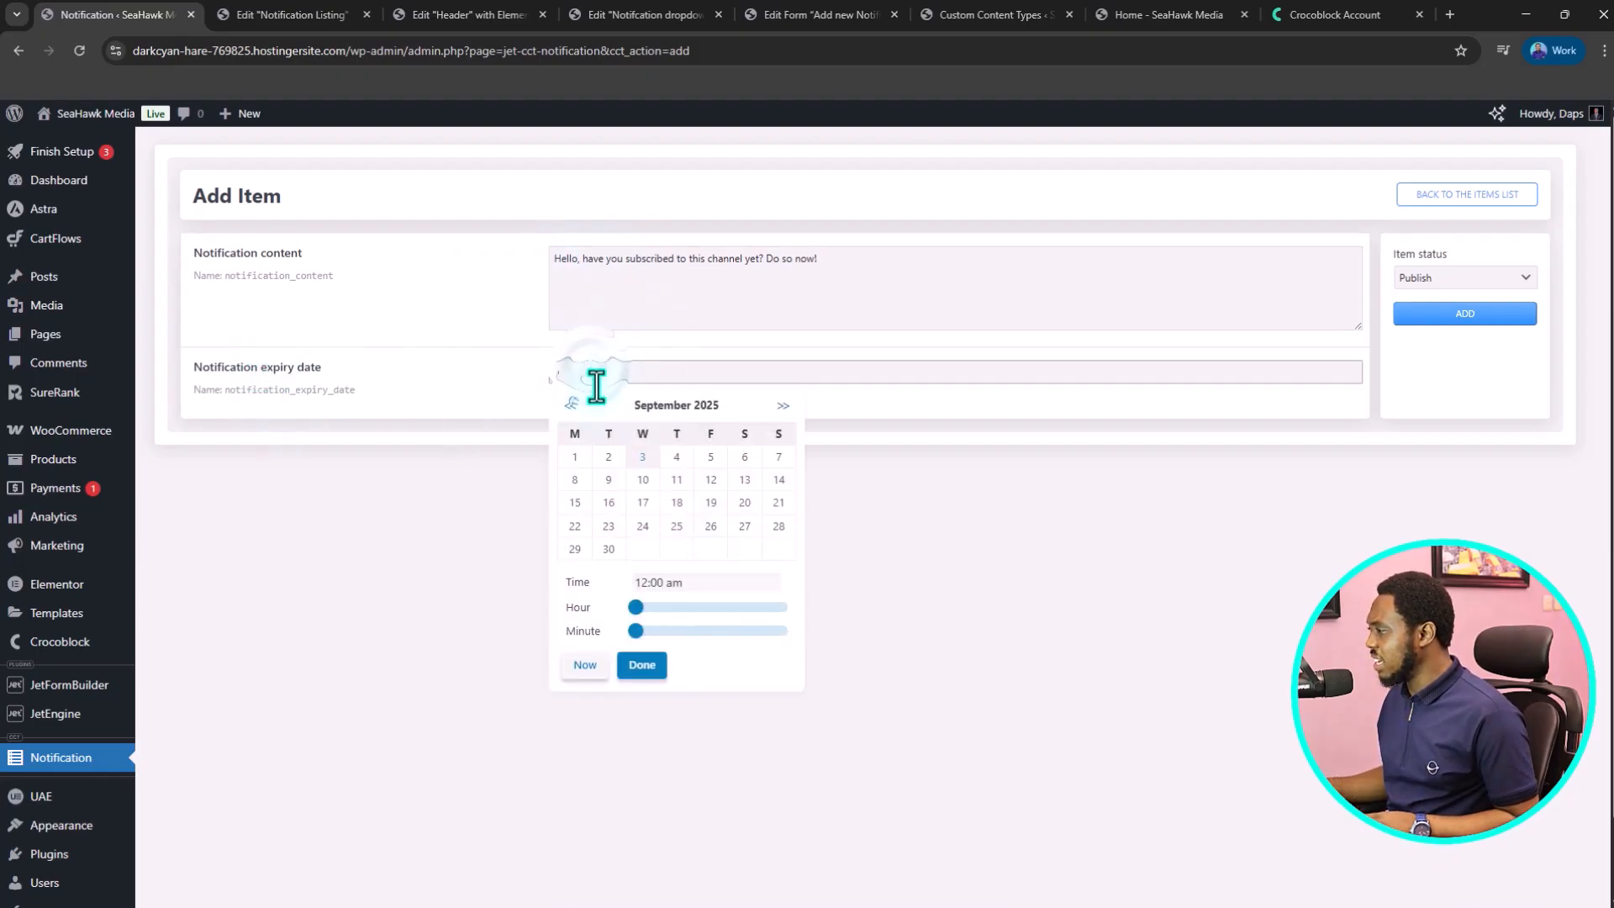
left_click(672, 476)
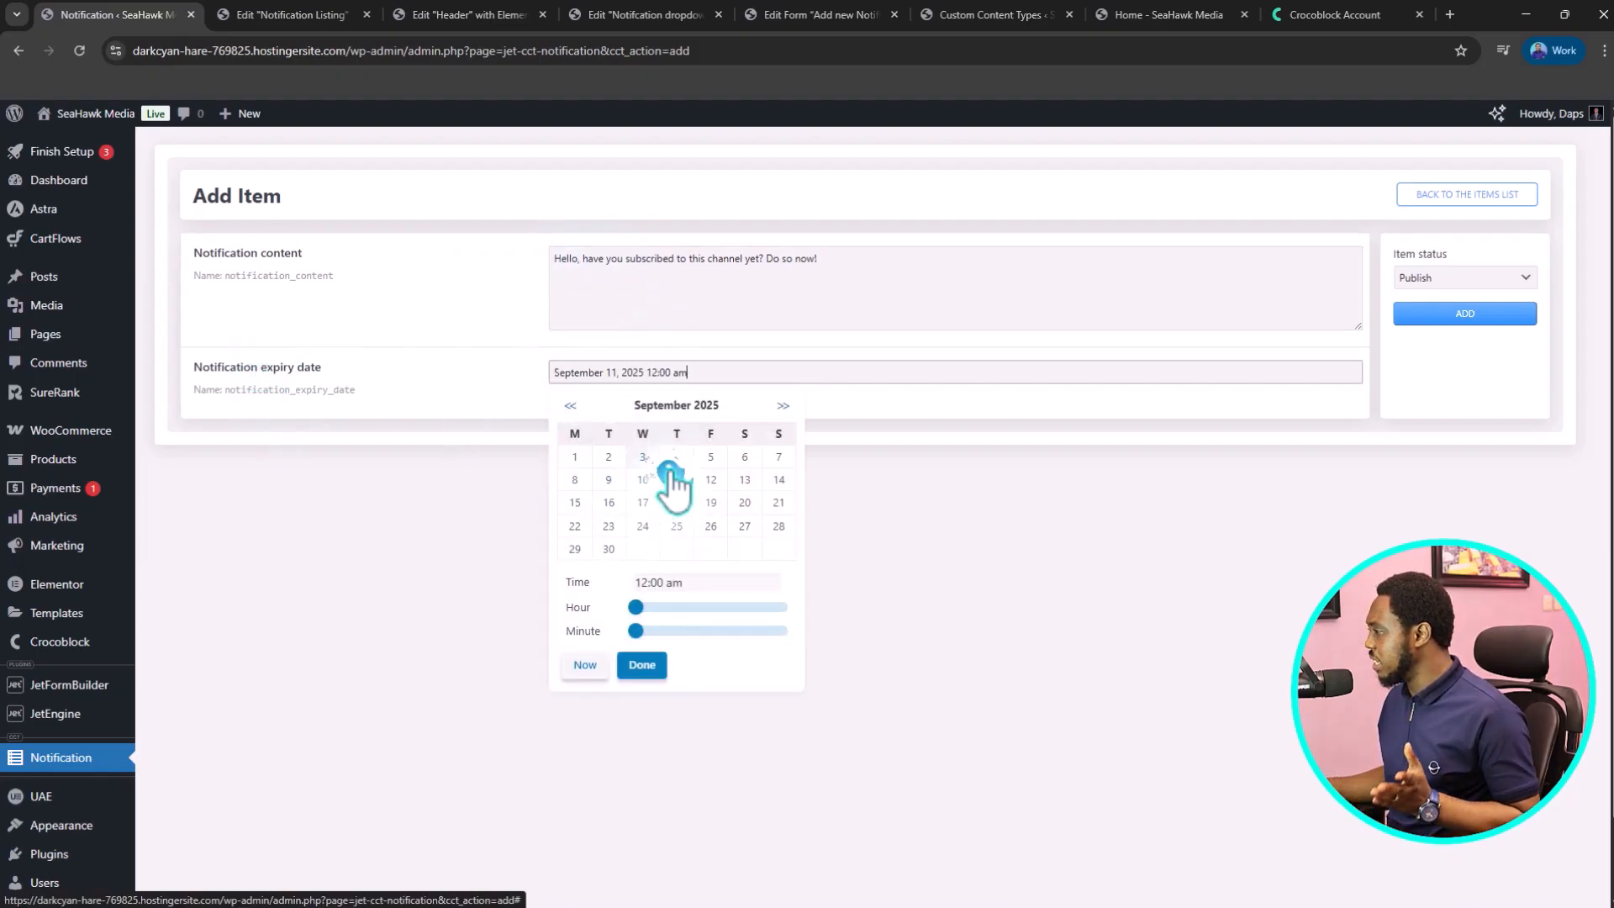
left_click(648, 666)
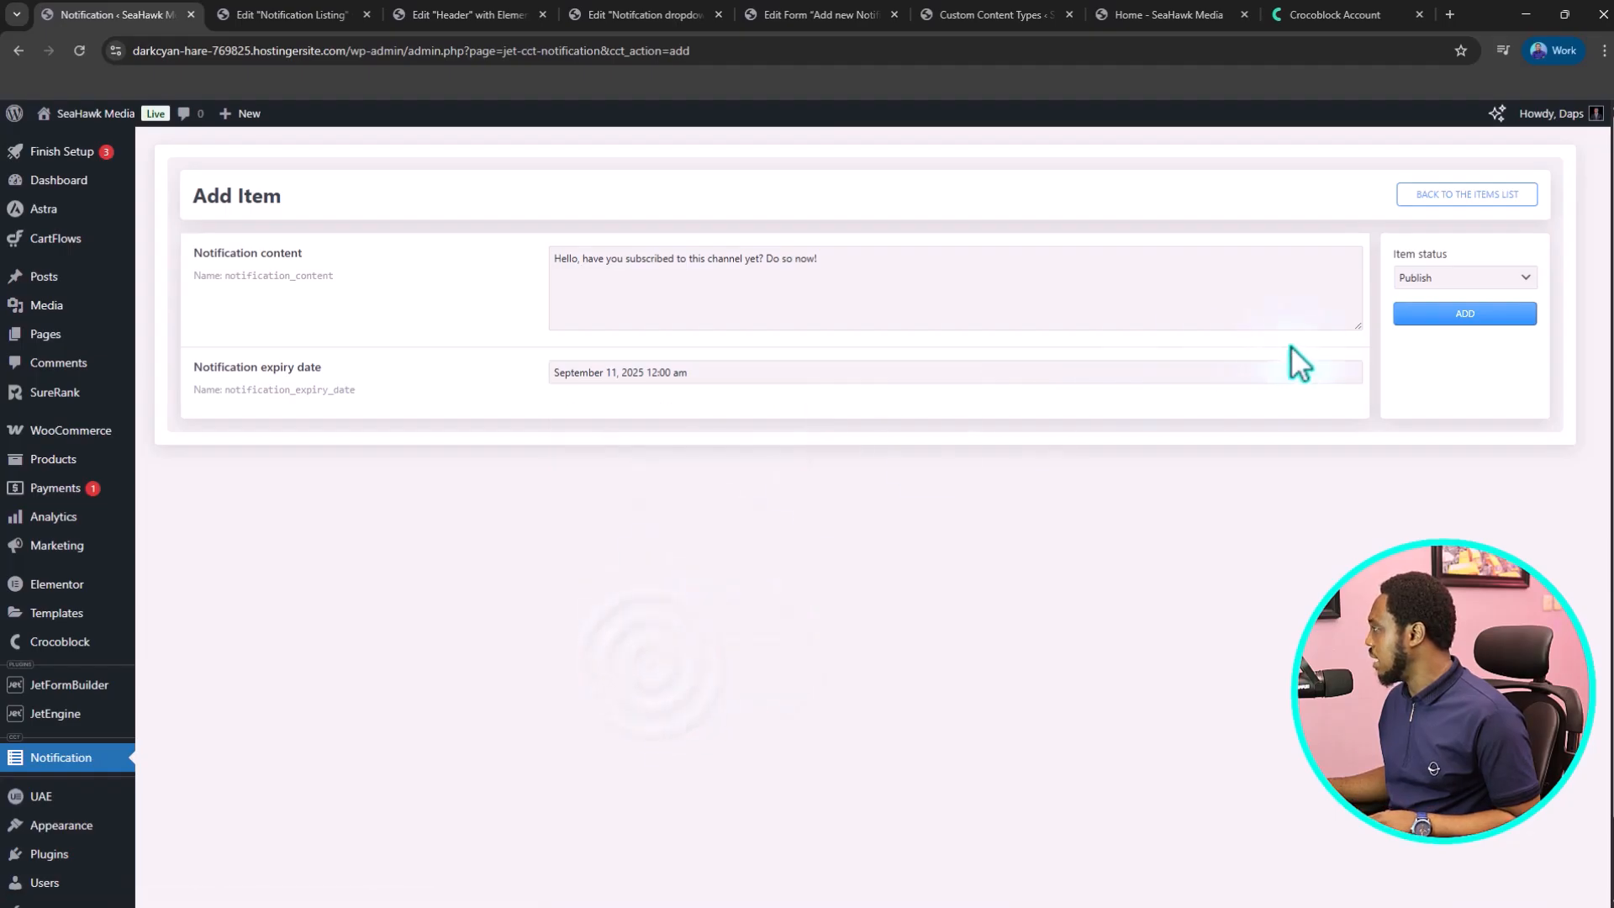
left_click(1466, 316)
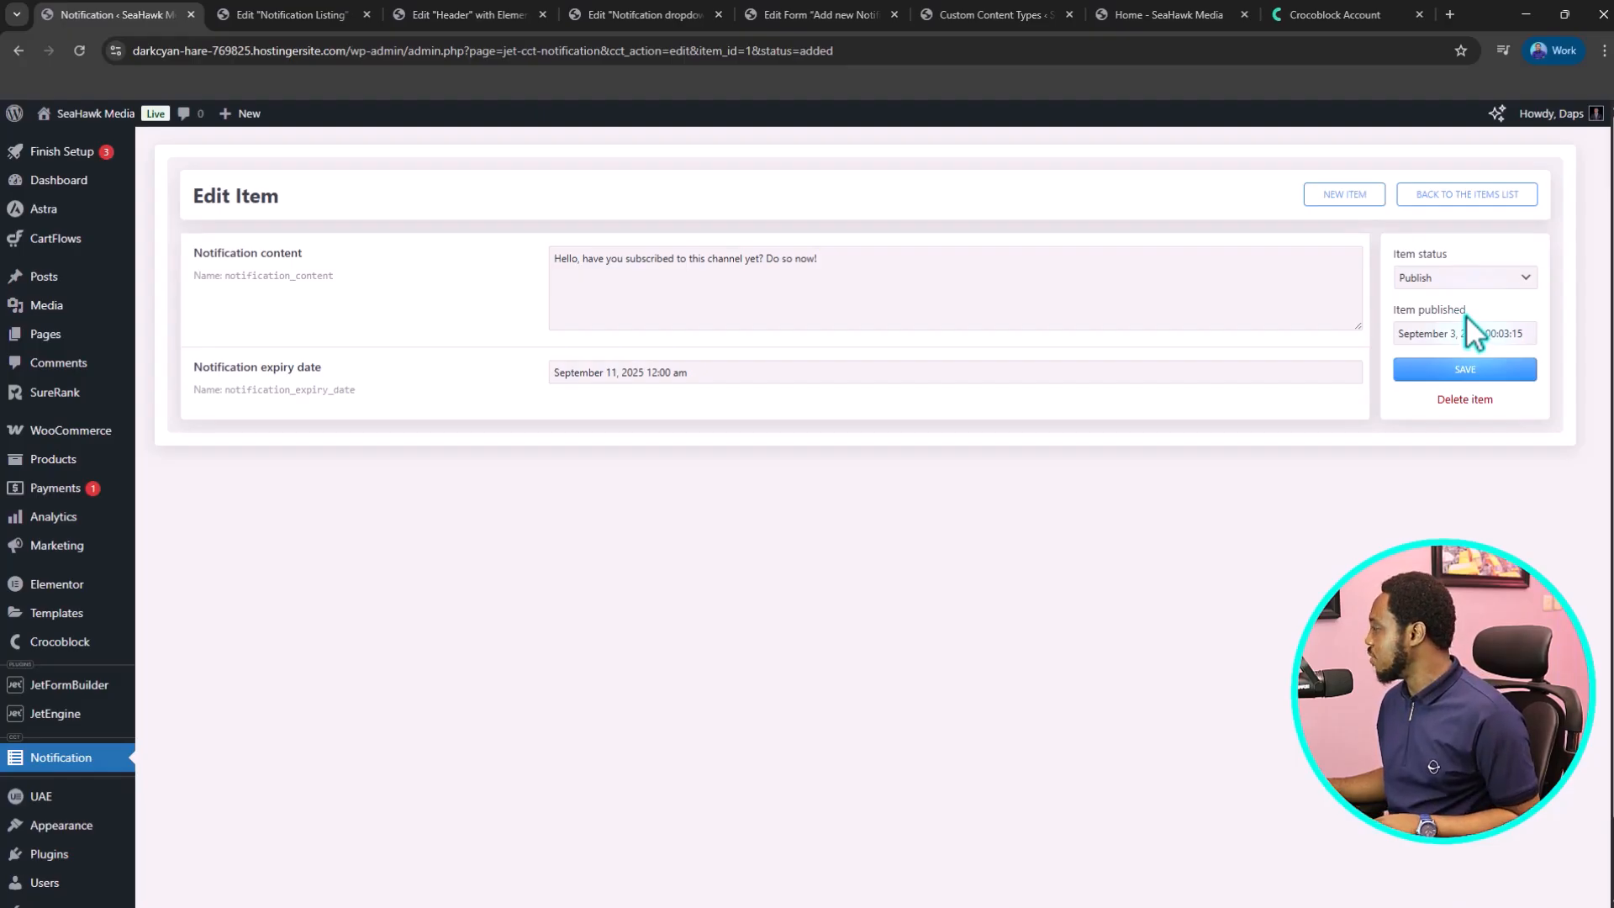
- Start a new notification item with the content "Buy today and qualify for free shipping when you have a qualifying order of $100 and above."
left_click(1330, 196)
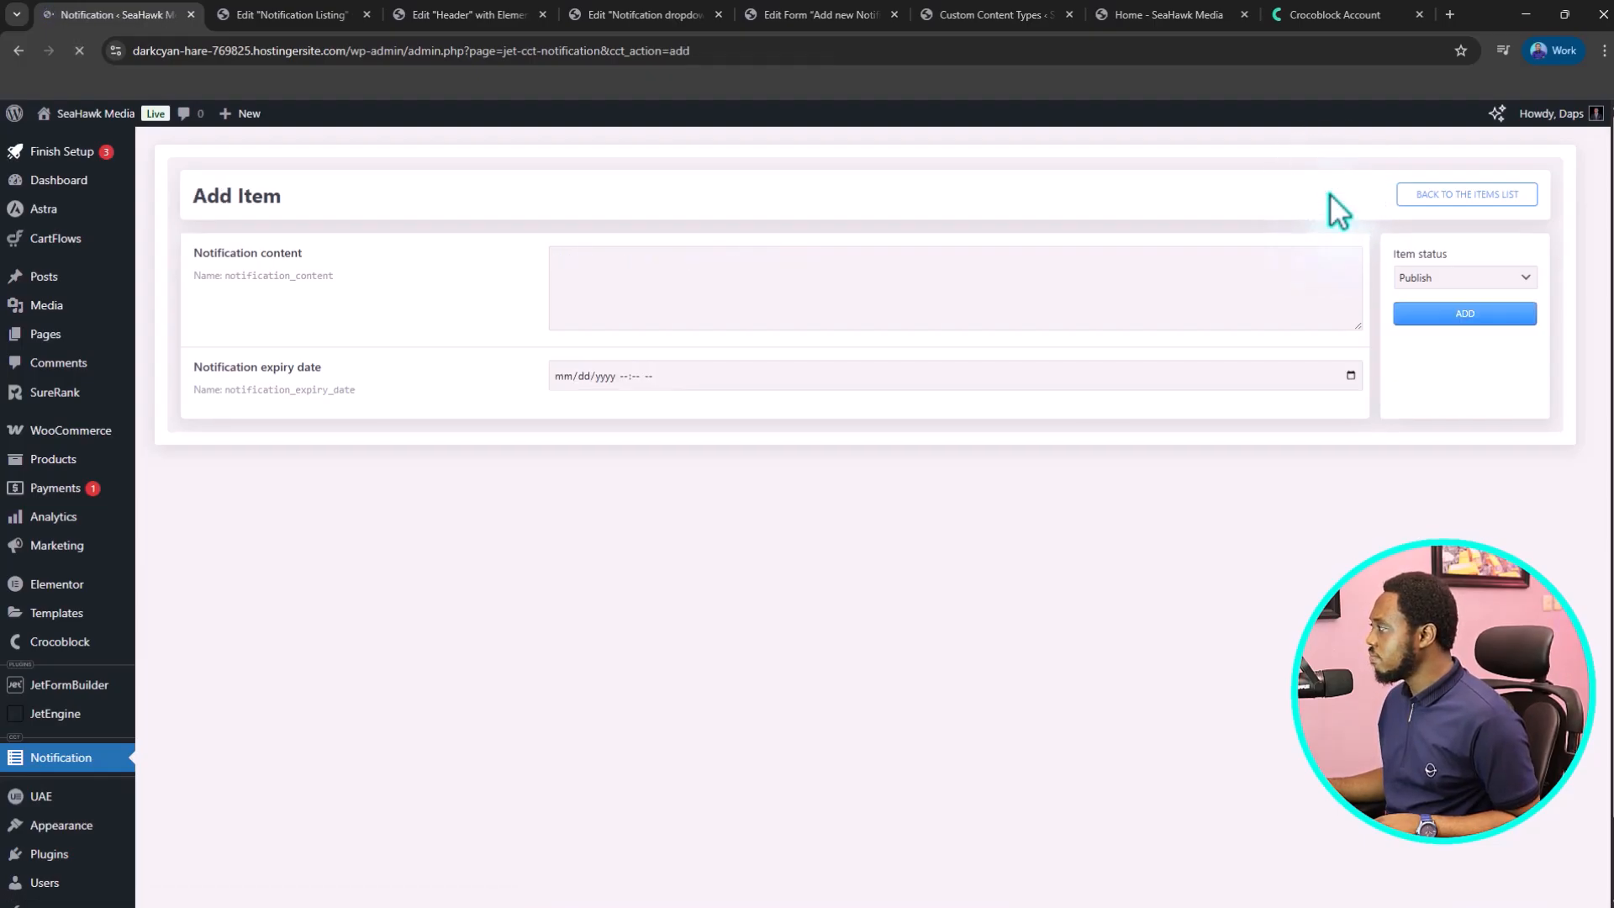
left_click(570, 265)
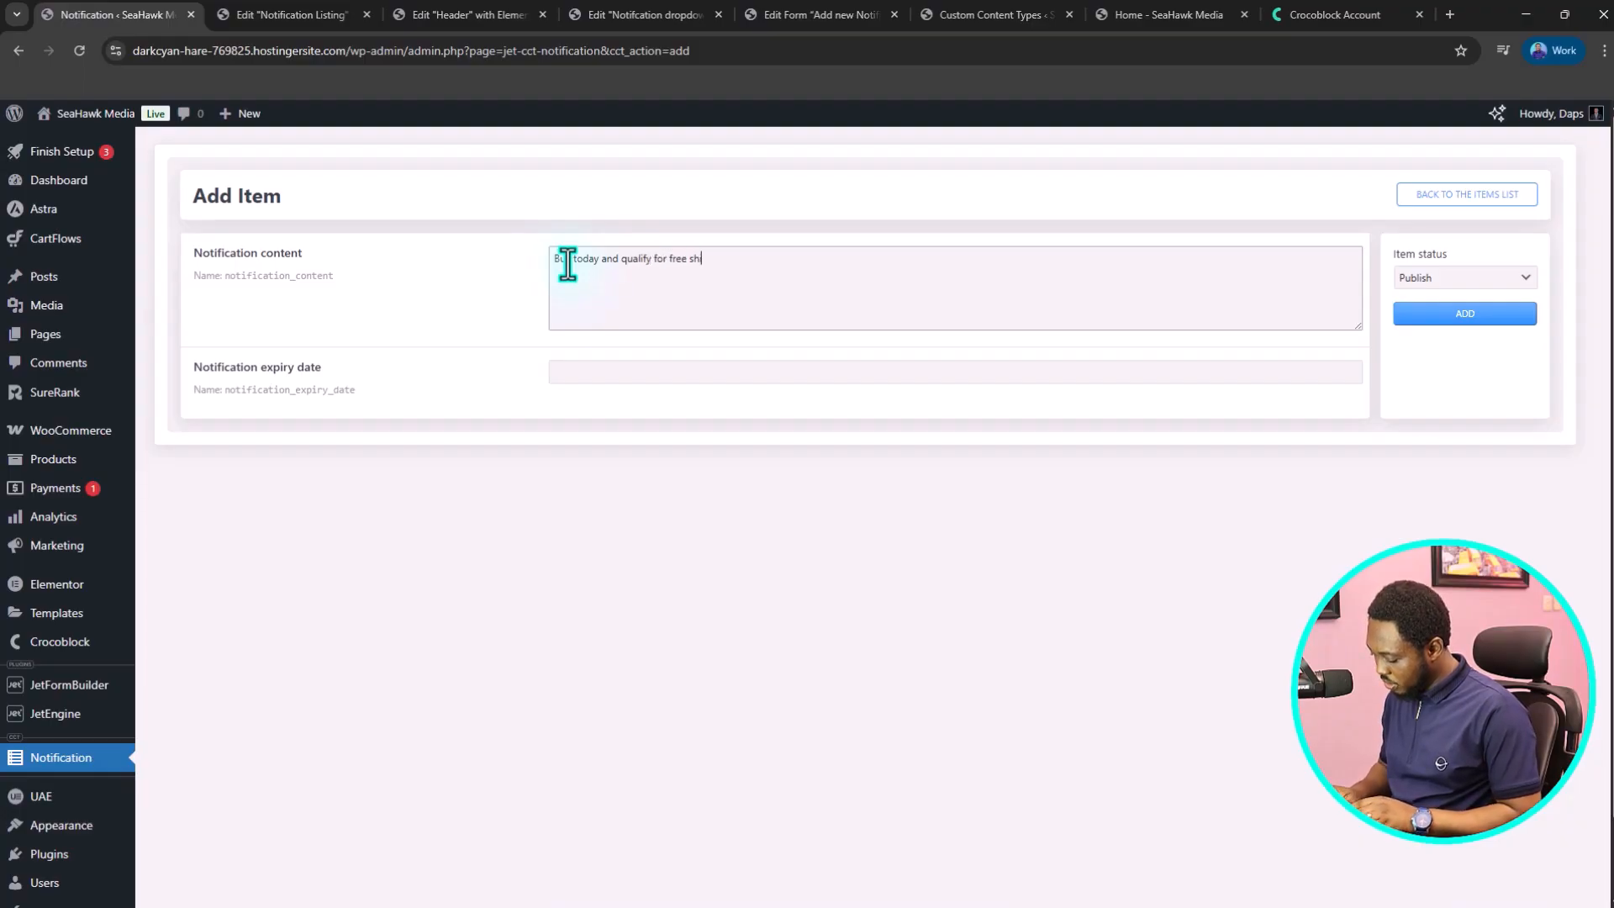
type("ipping when you have a qyualifyin")
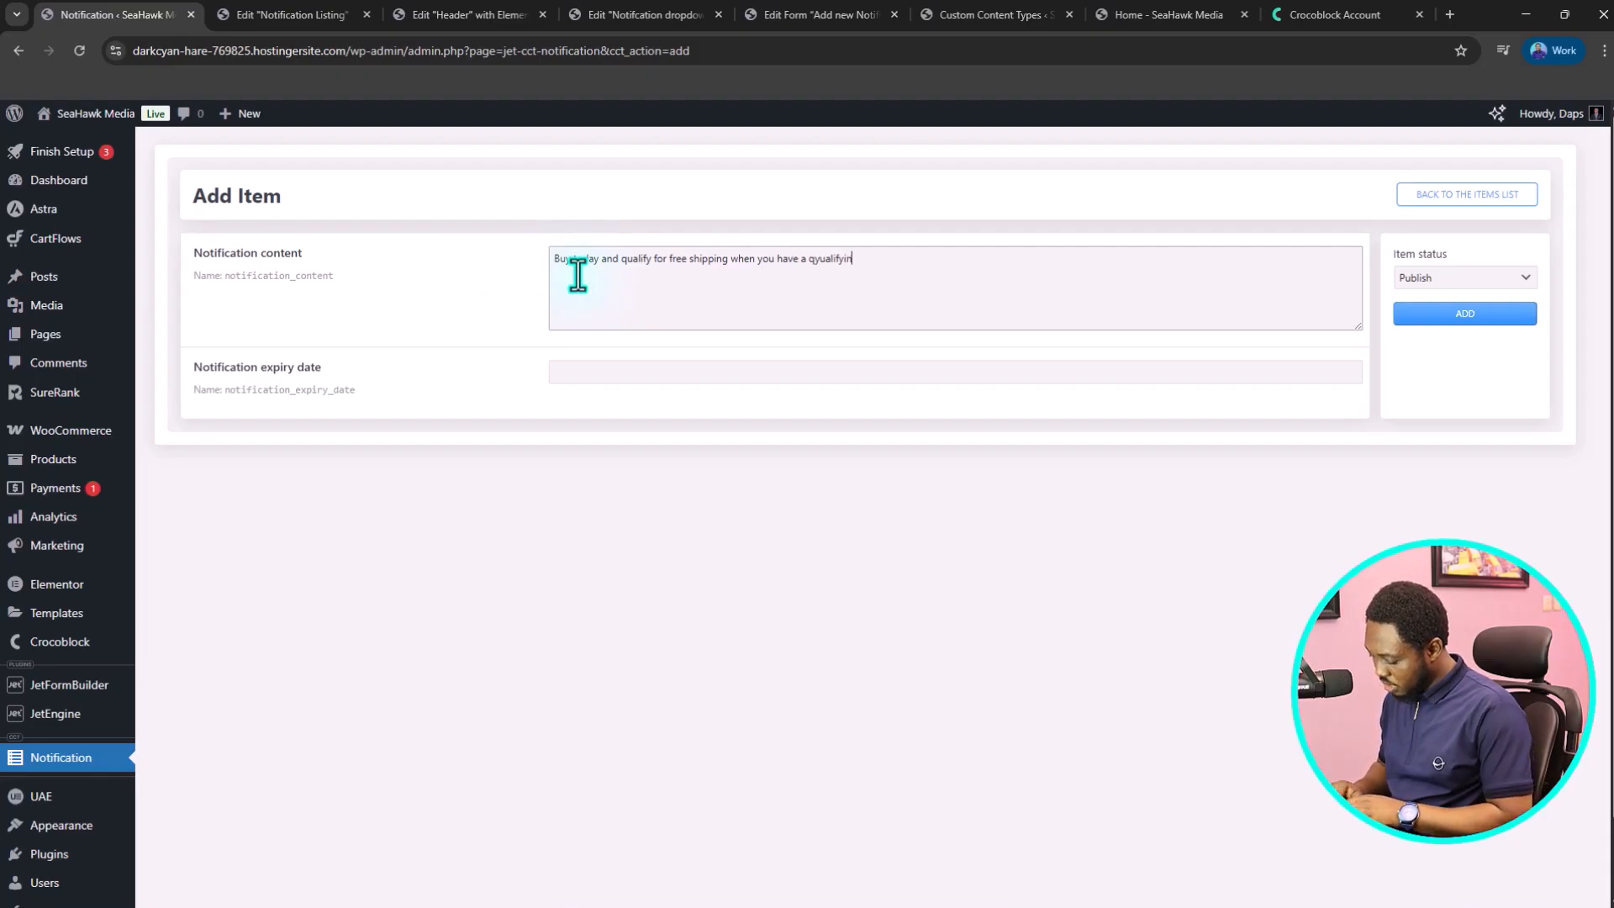
type("g orer of $100 and above.")
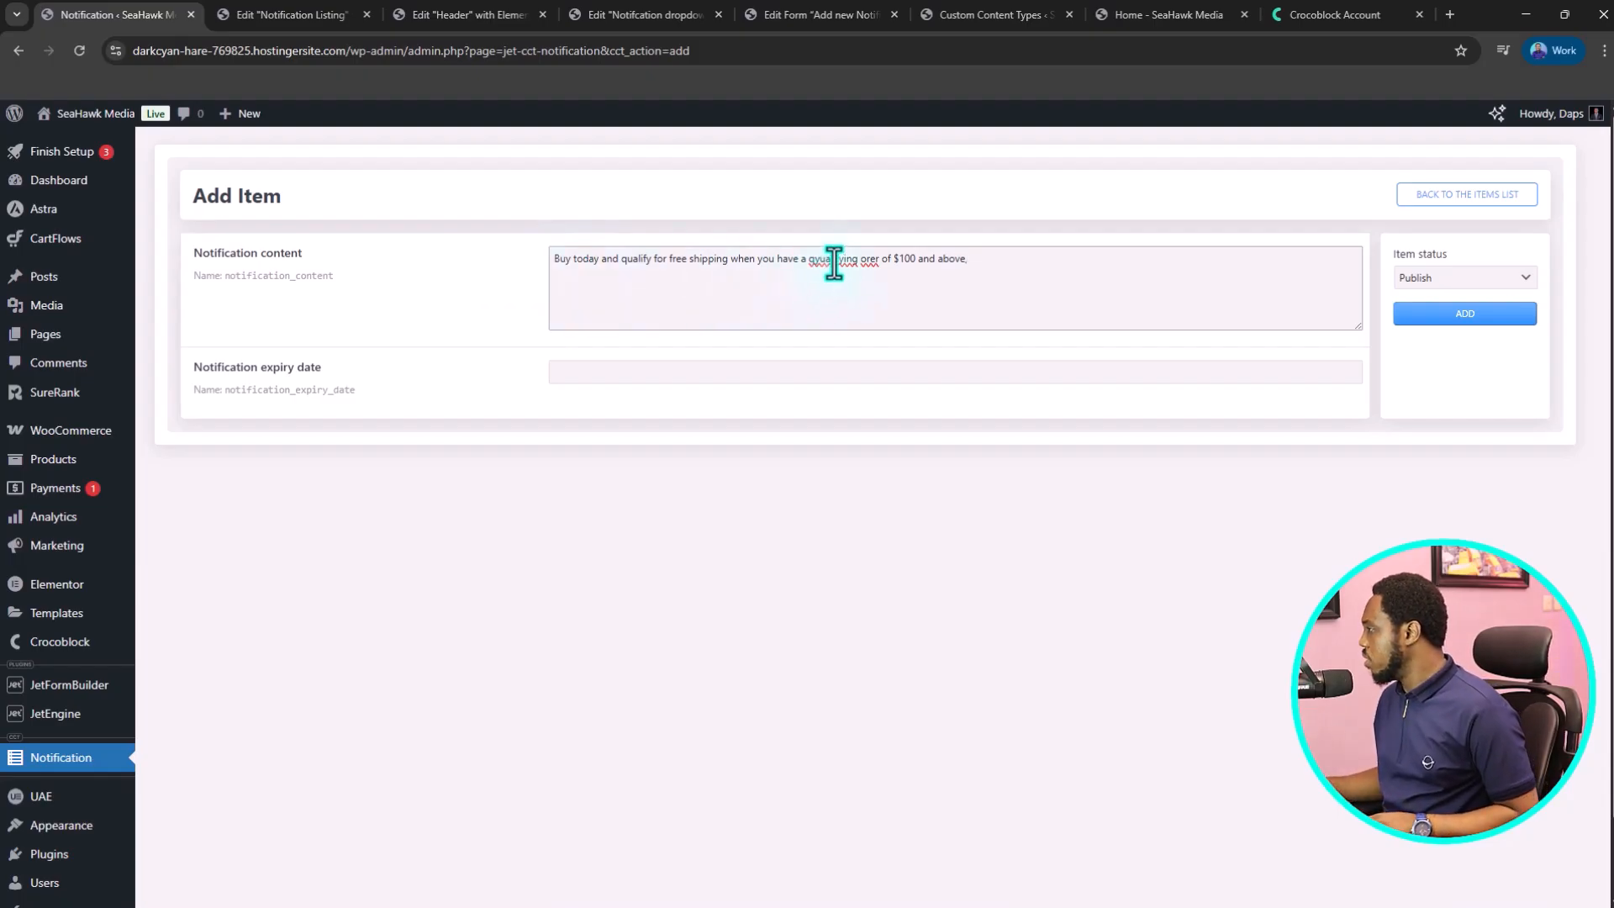
right_click(832, 263)
left_click(865, 281)
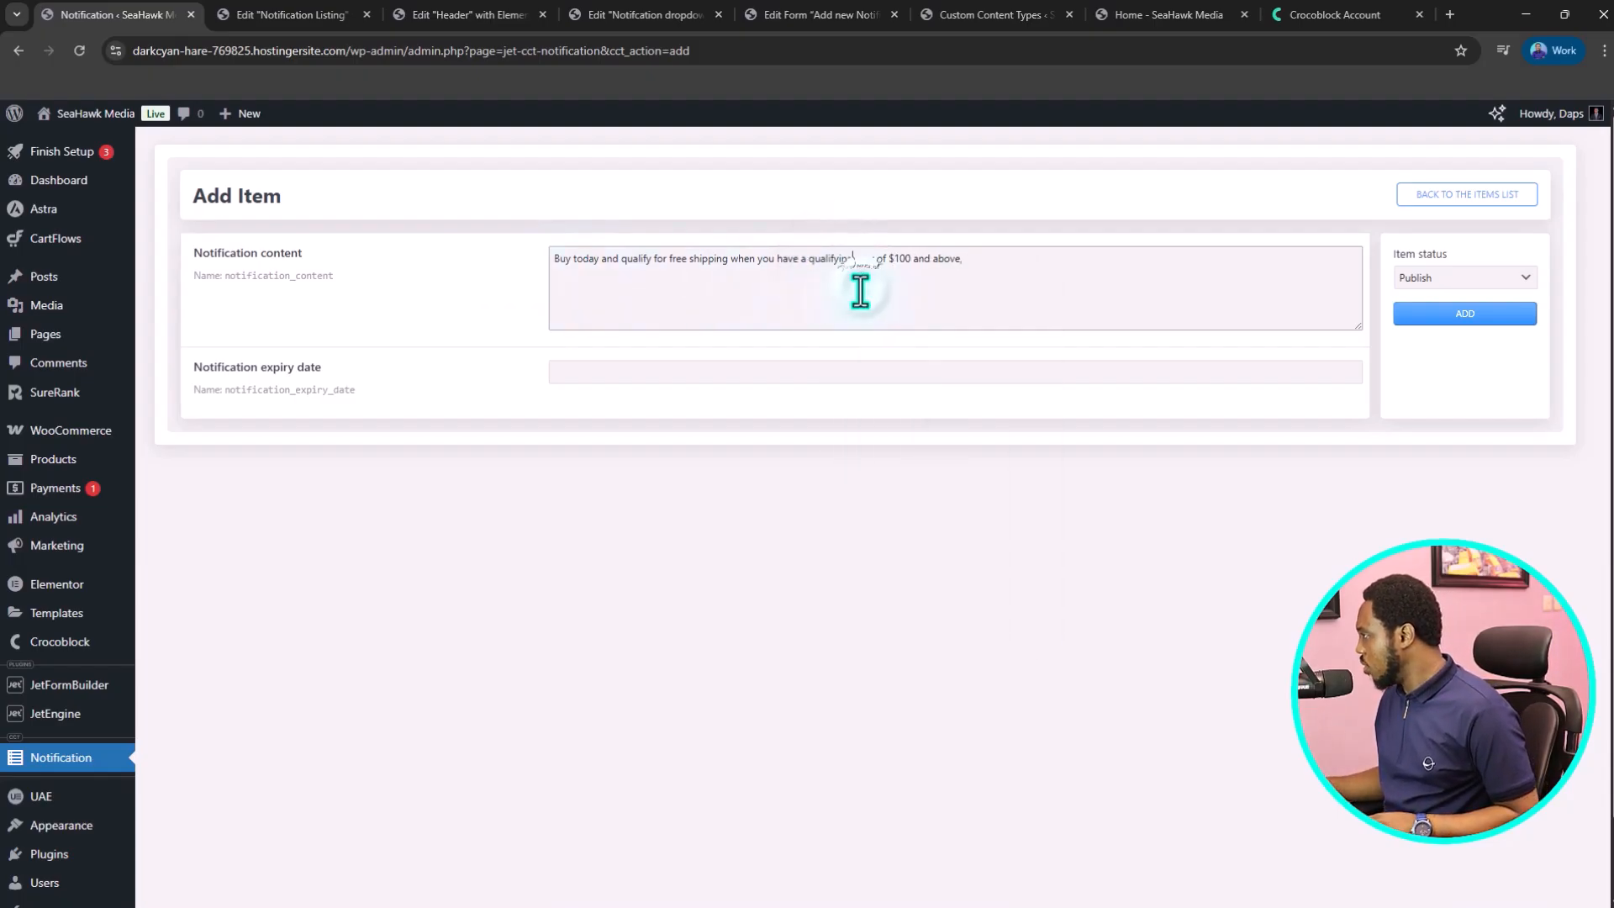
right_click(862, 257)
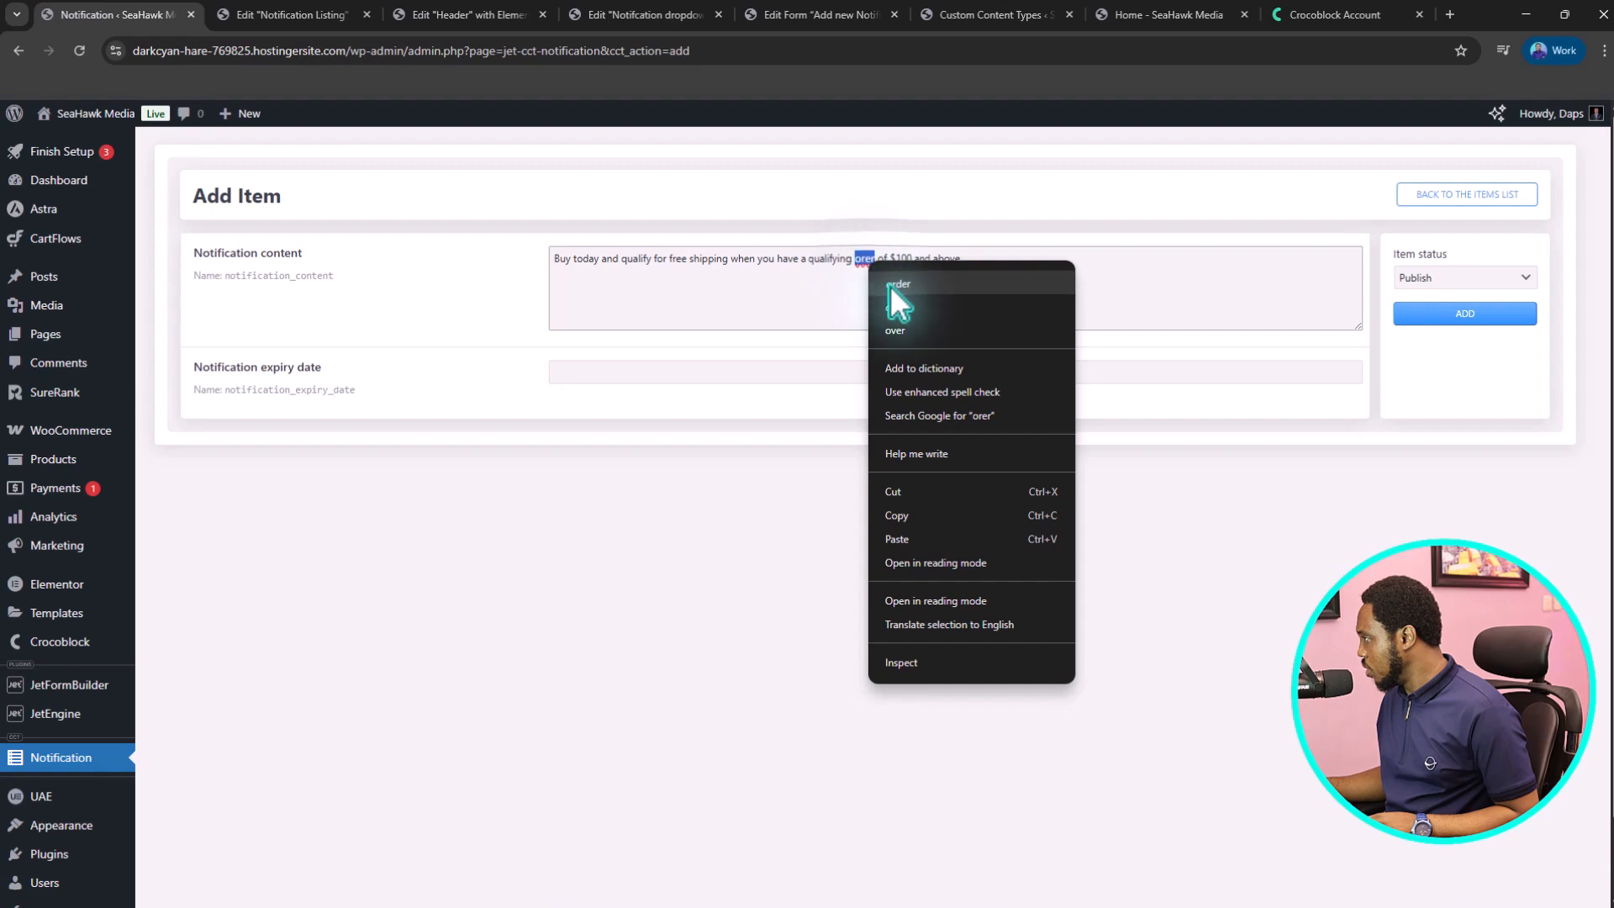
left_click(889, 278)
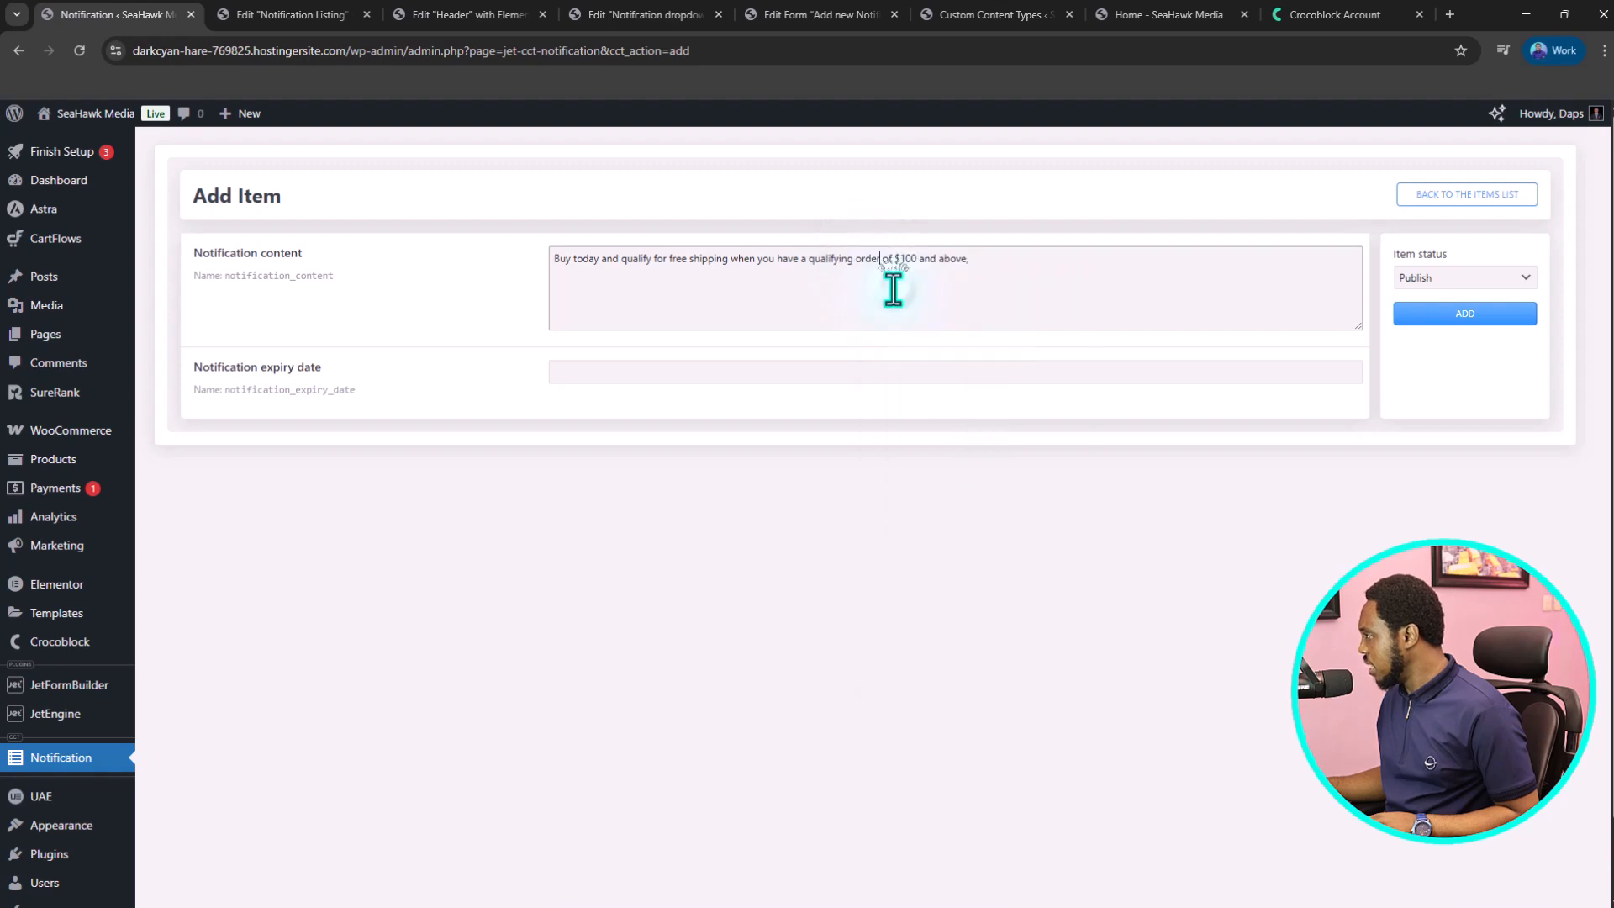
left_click(969, 260)
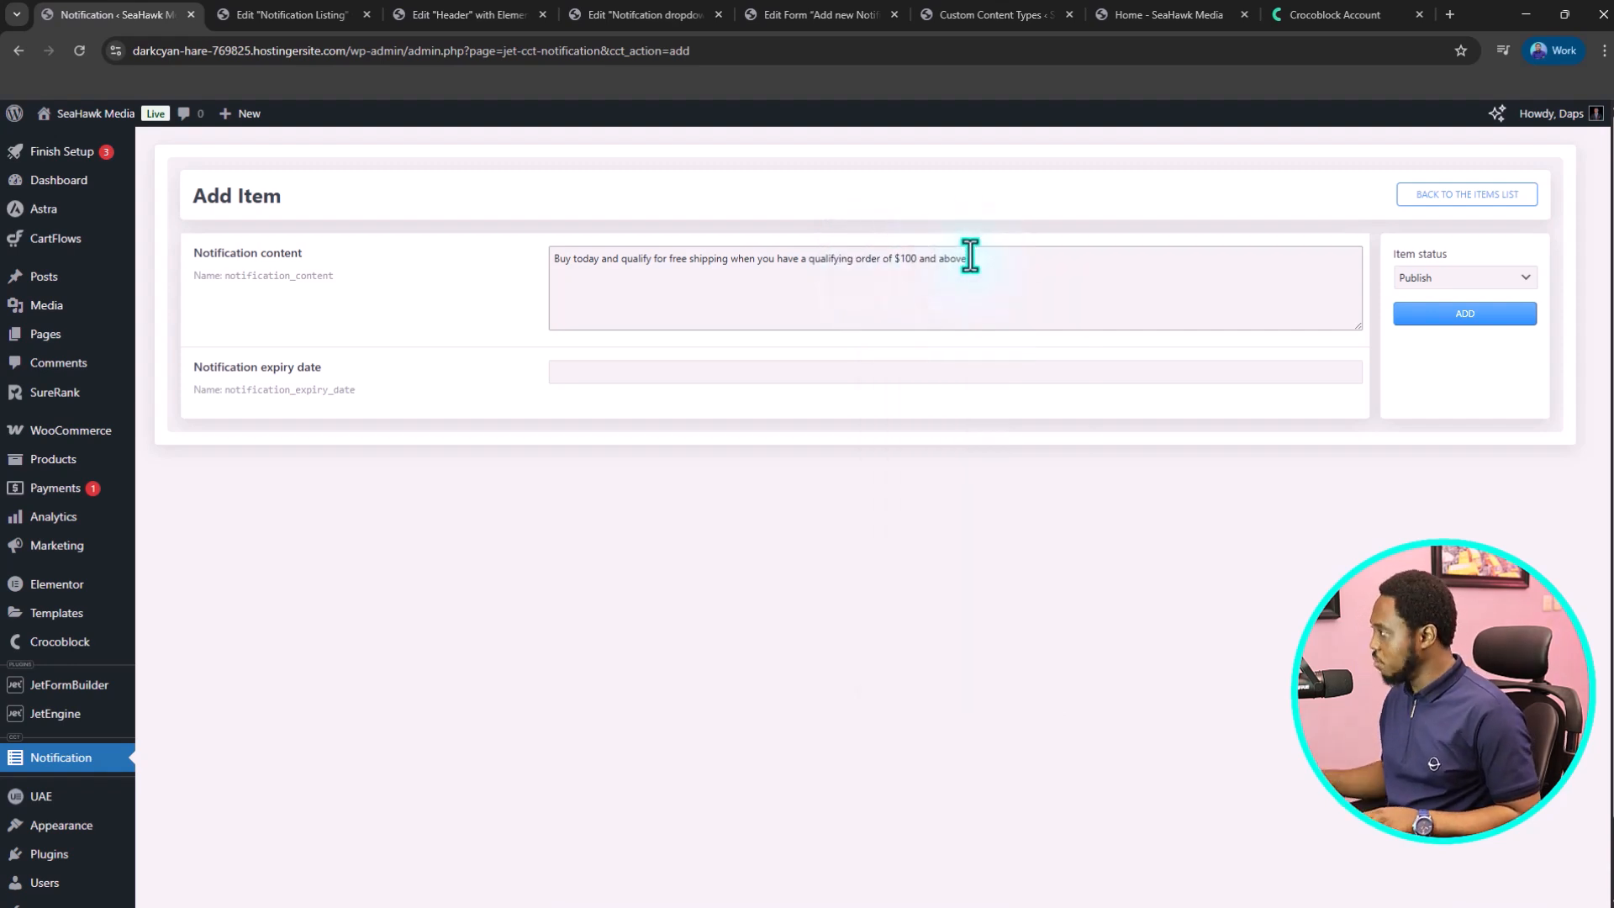
- Set the free-shipping notification's expiry date to September 3, 2025 3:16 pm and add the item with Publish status
left_click(641, 372)
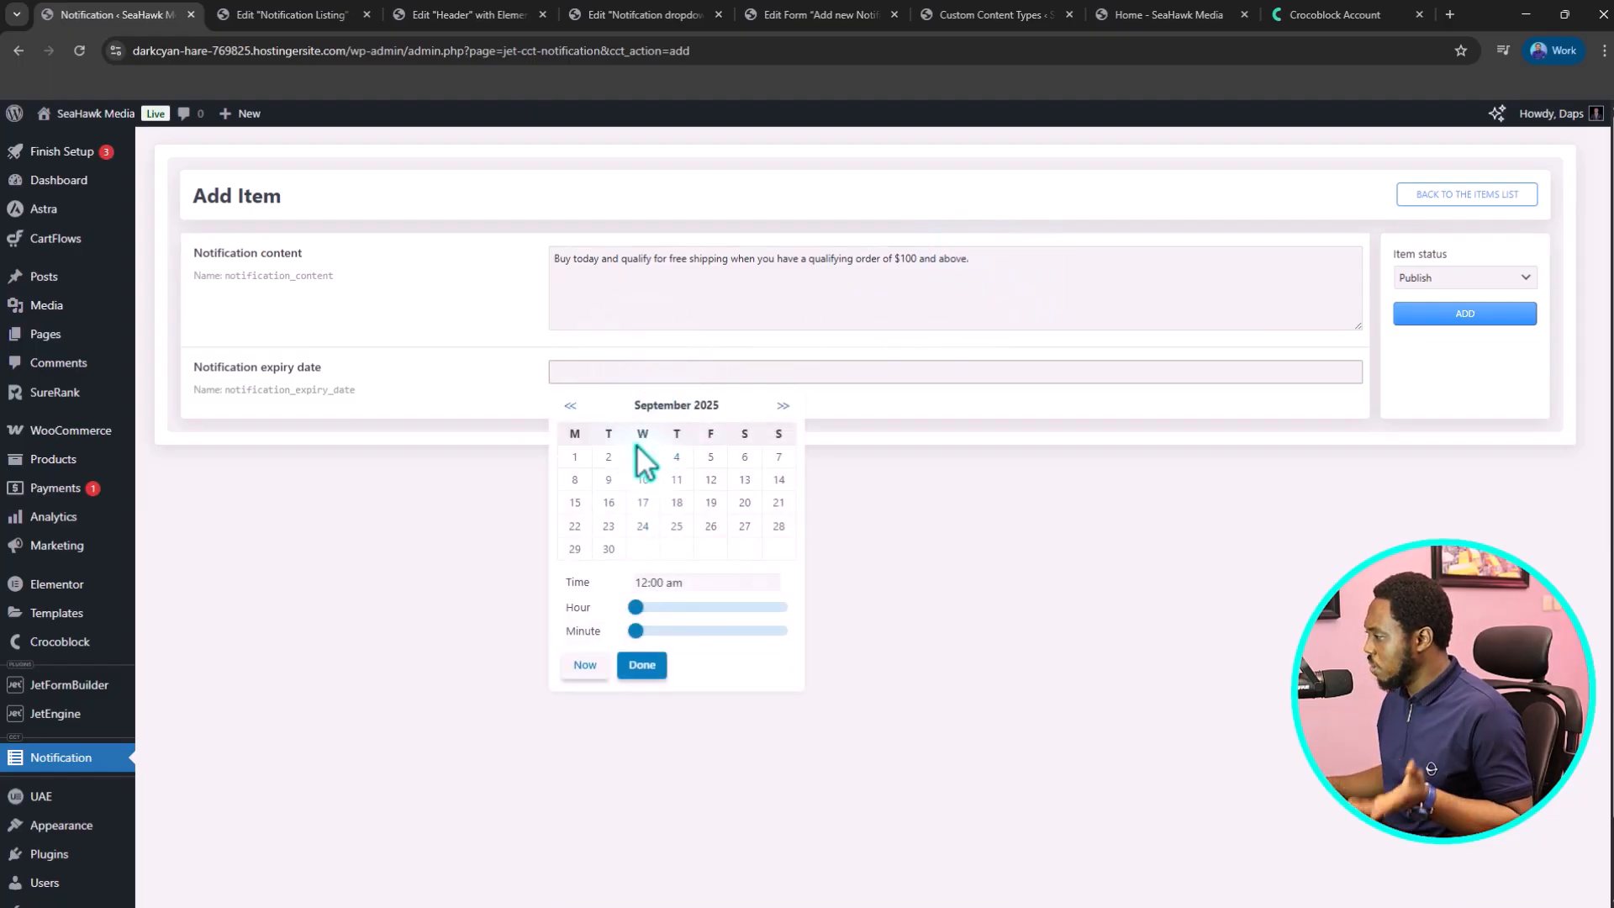
left_click_drag(635, 631, 733, 610)
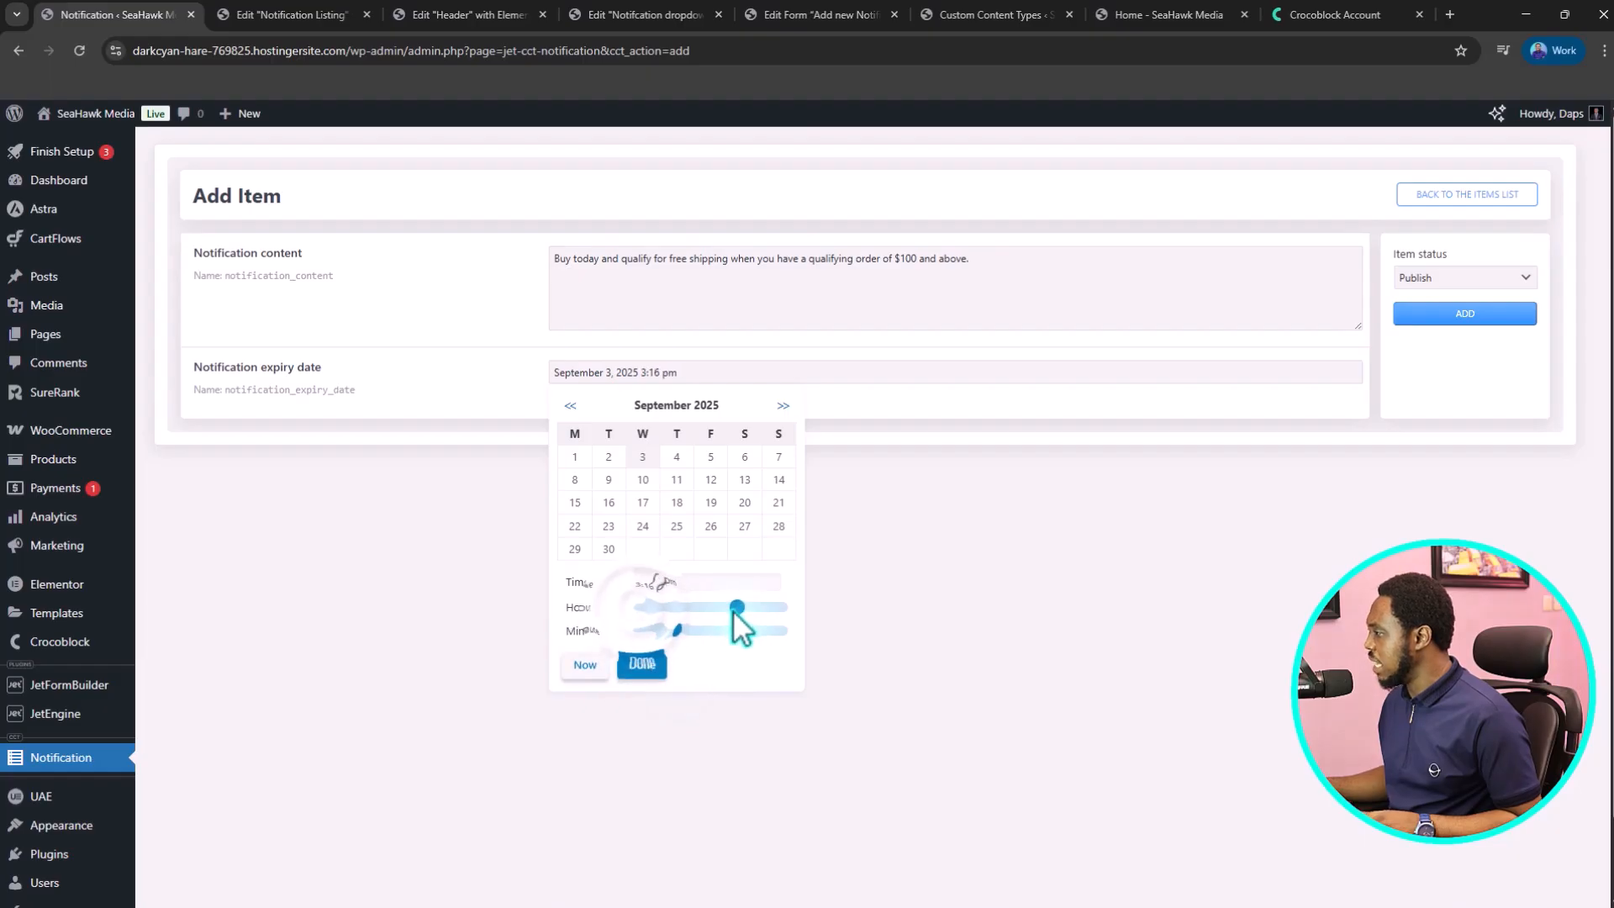
left_click(642, 665)
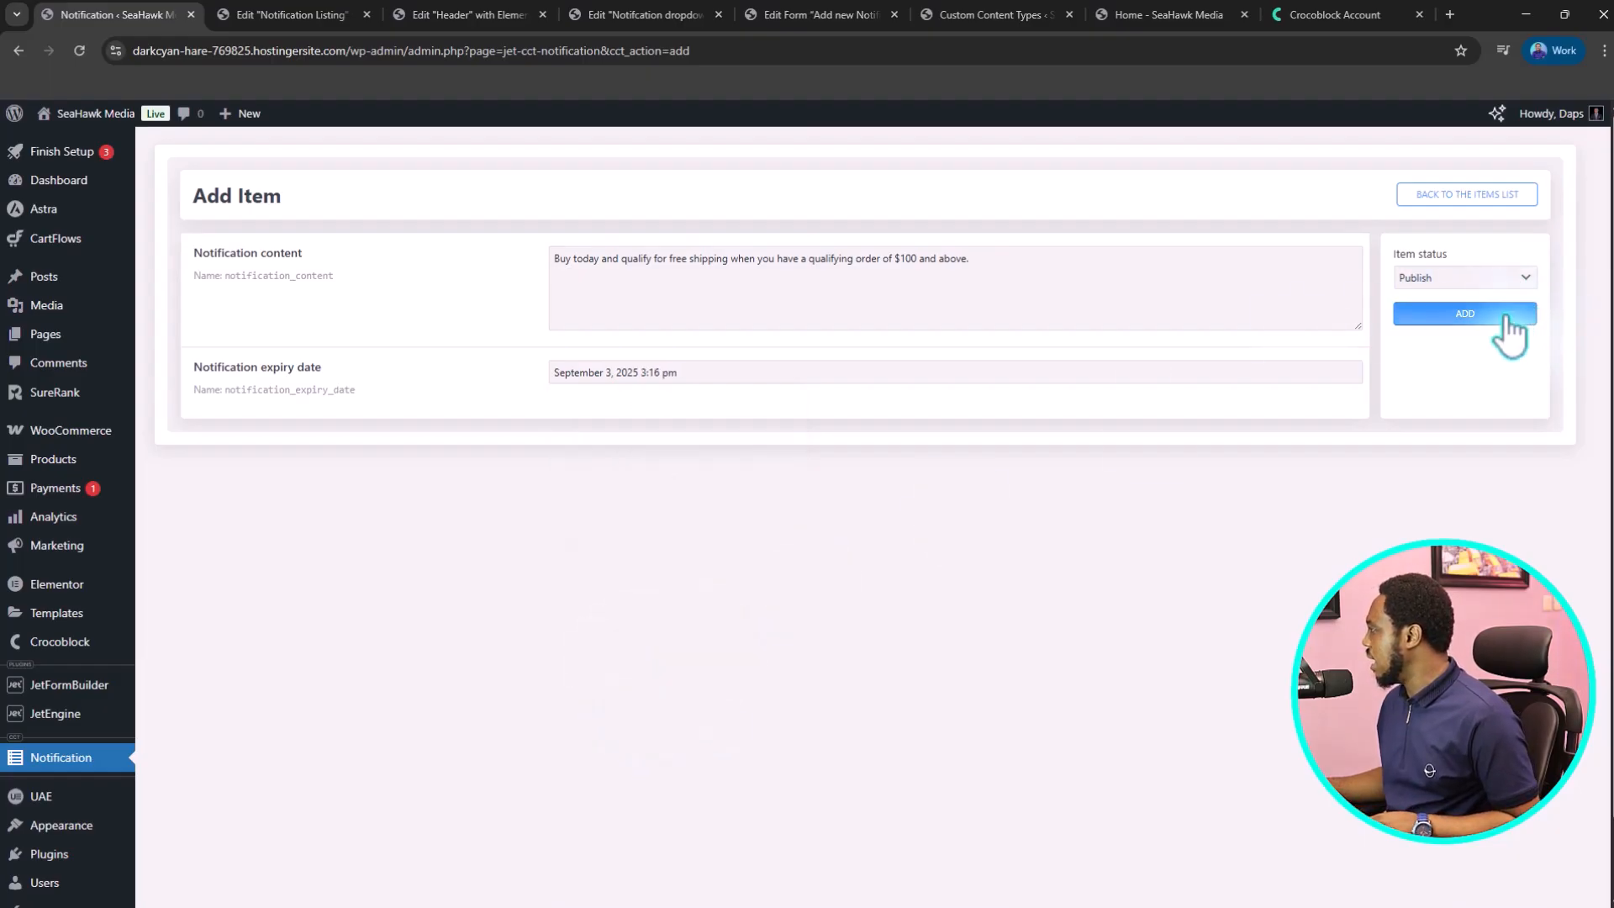
left_click(1505, 318)
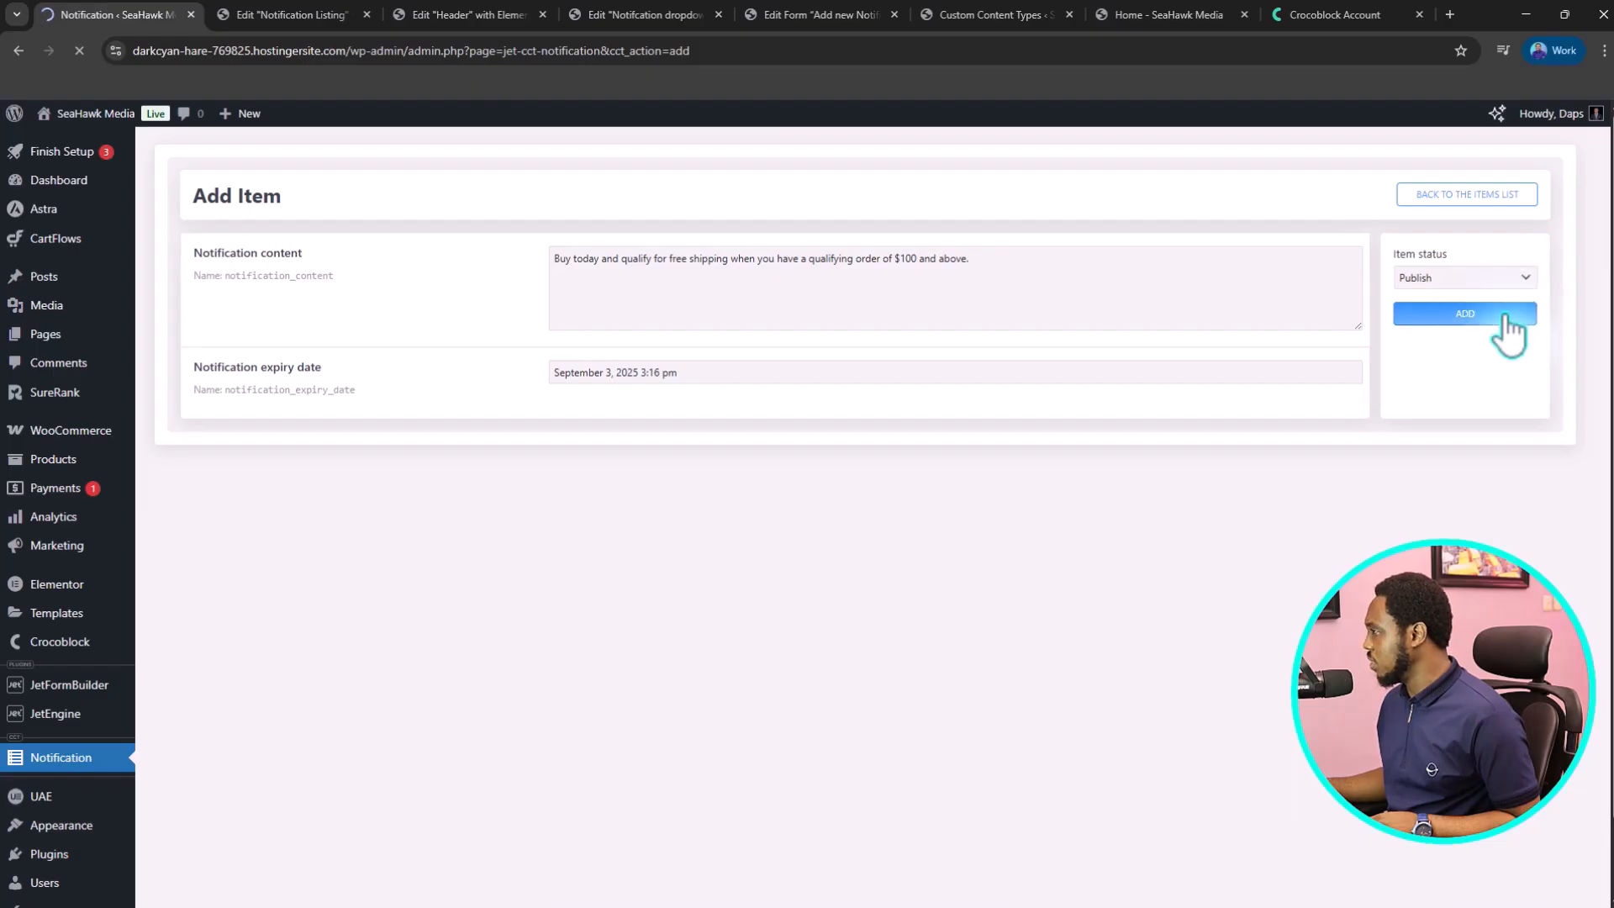
- Return to the Notification Listing in Elementor and set the listing's preview width to 500
left_click(303, 17)
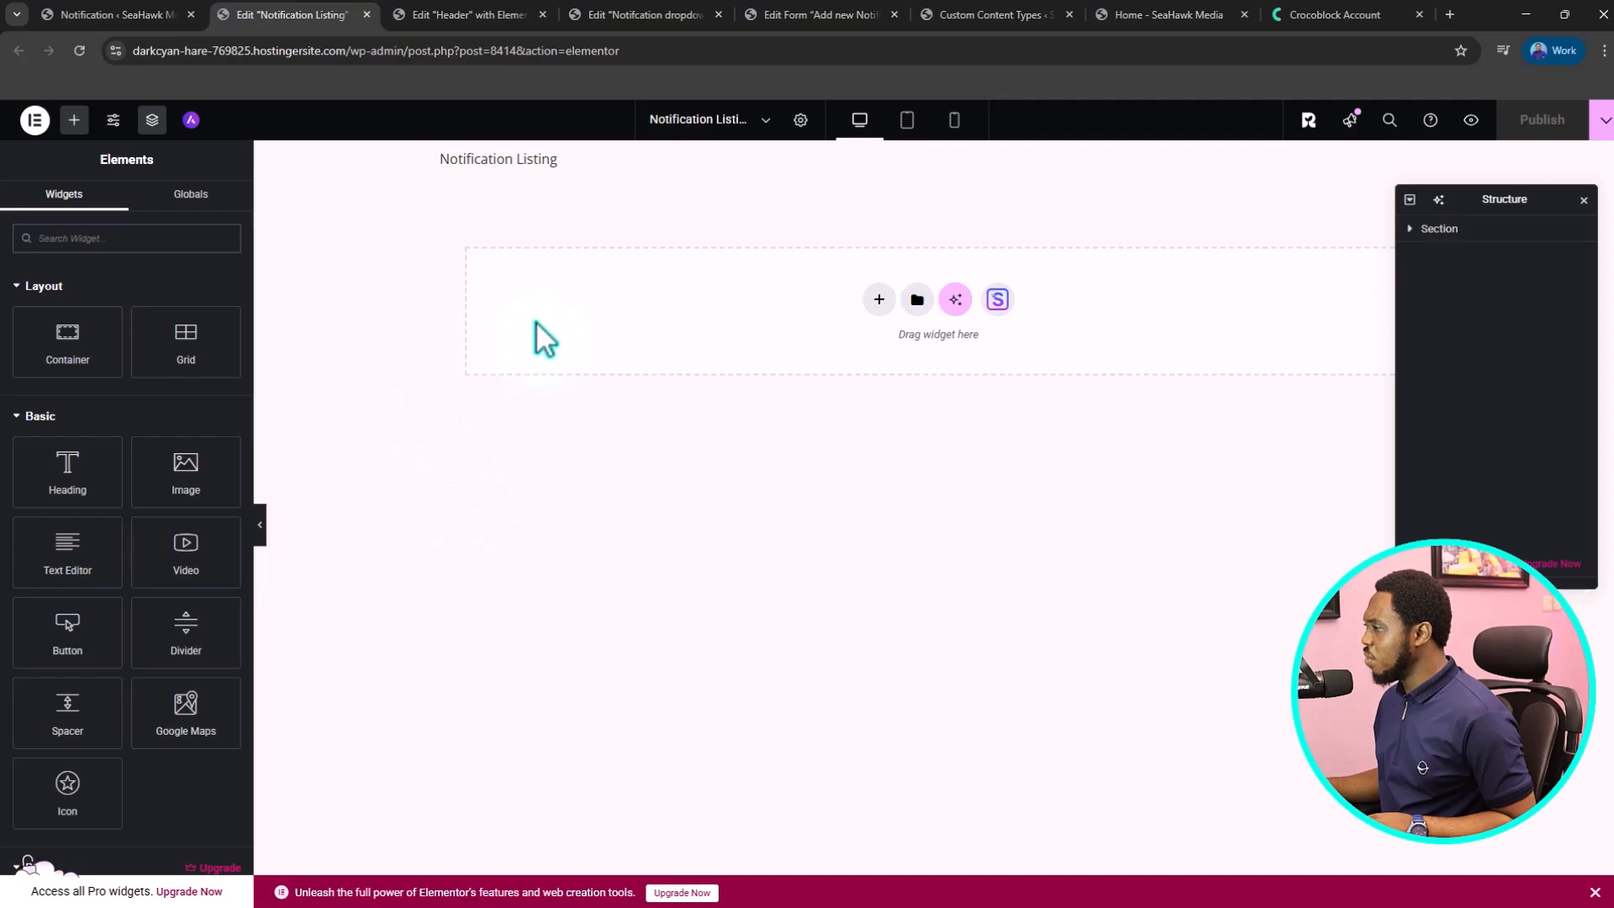
left_click(801, 122)
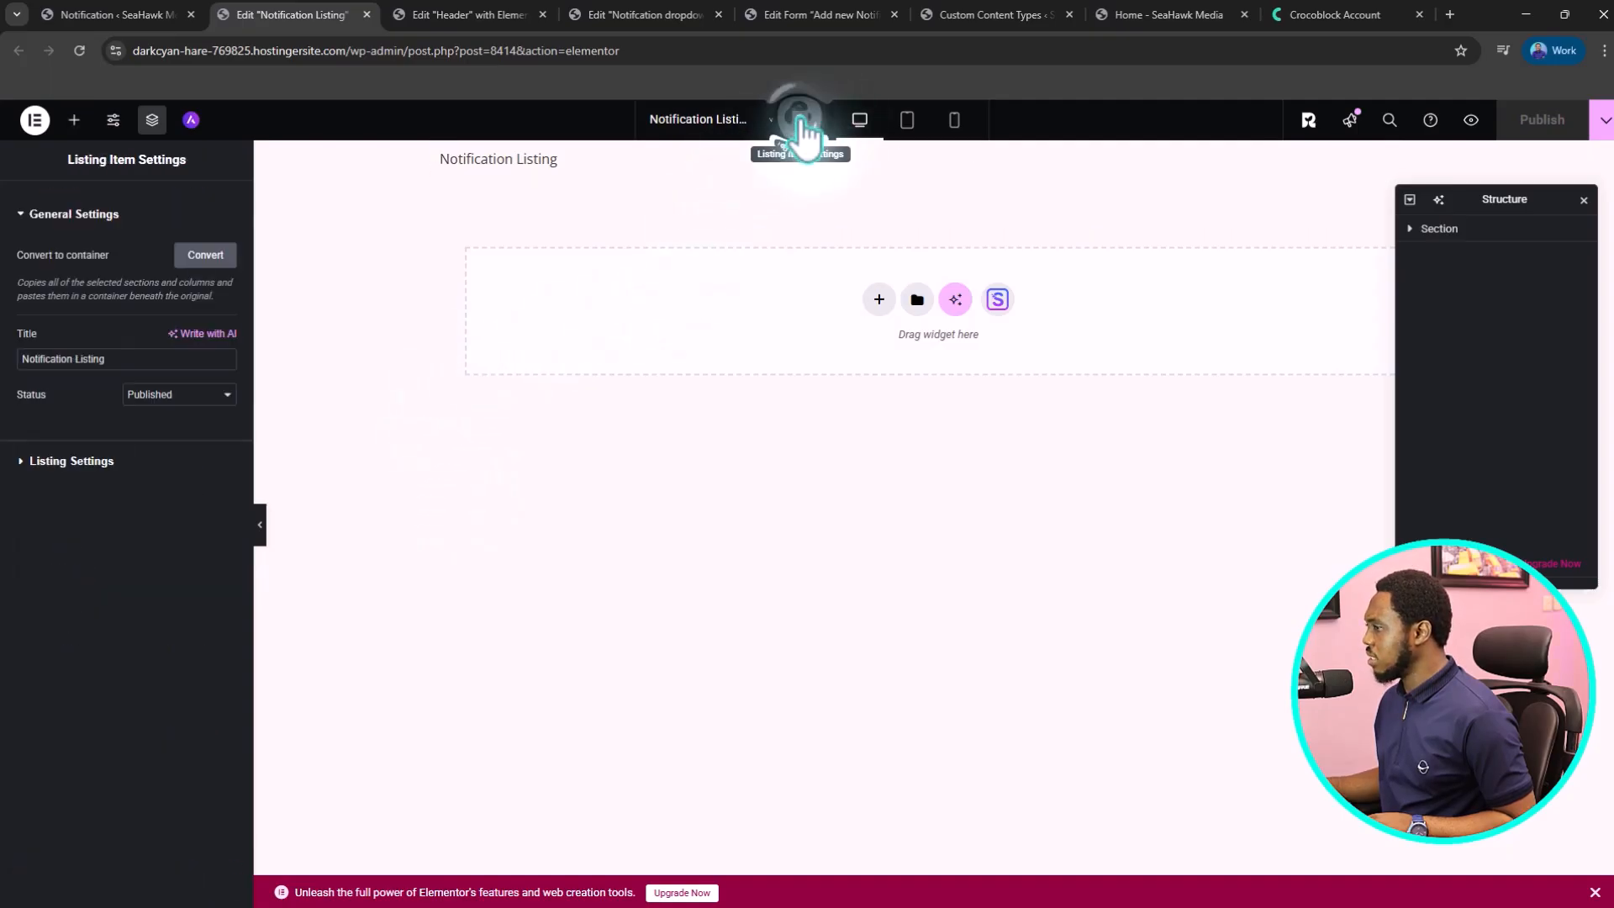
left_click(88, 464)
left_click(20, 492)
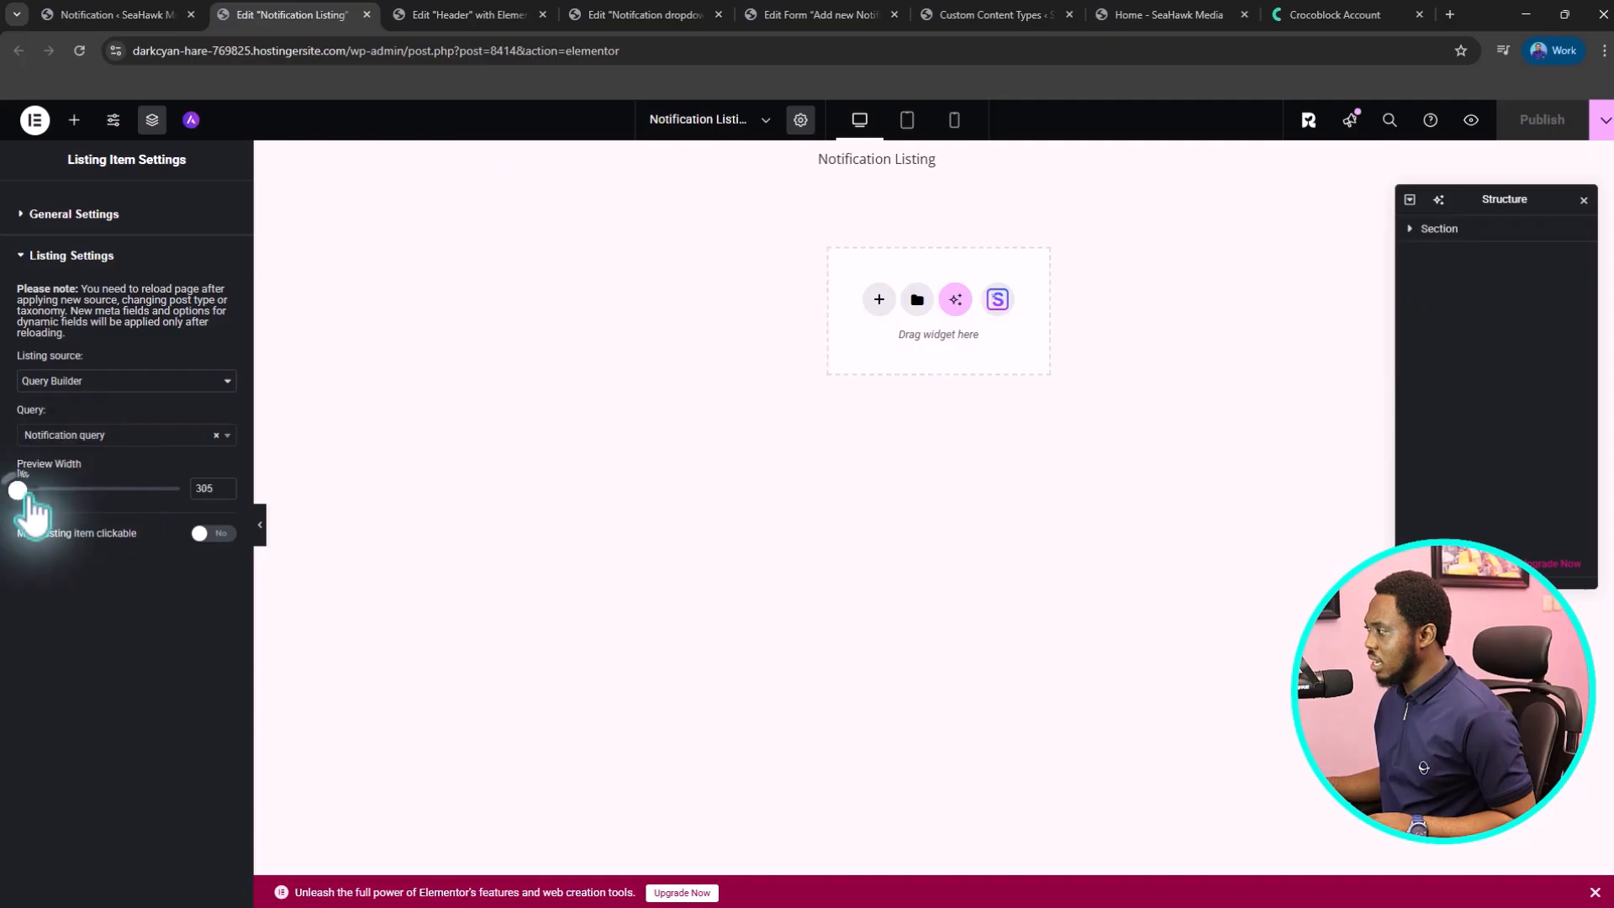
left_click_drag(28, 494, 51, 498)
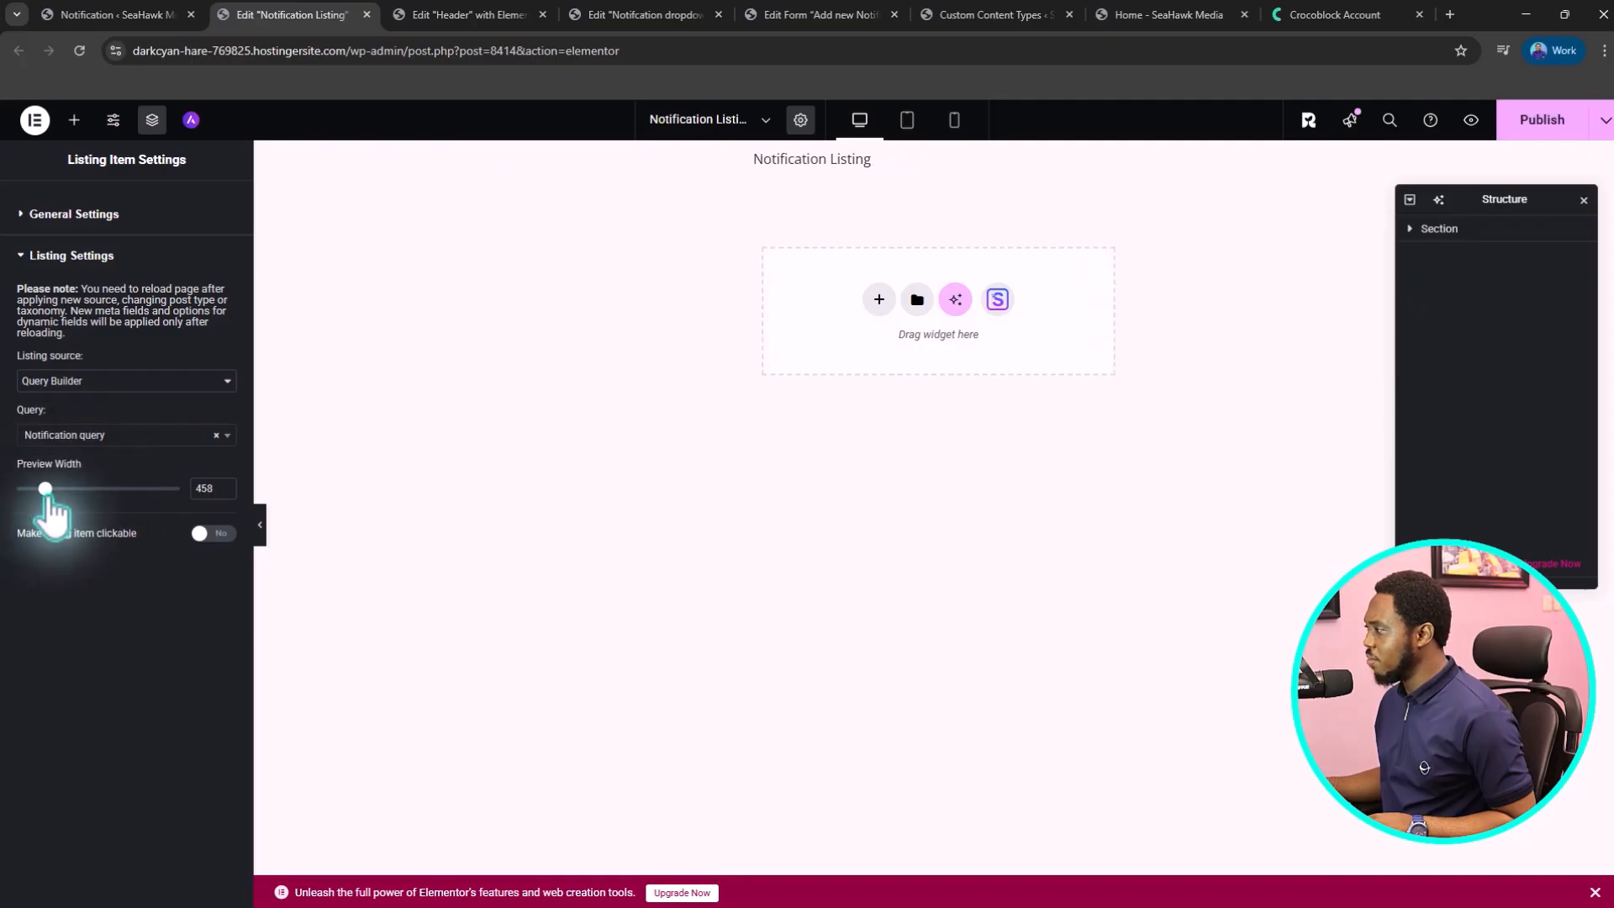
left_click_drag(215, 488, 188, 487)
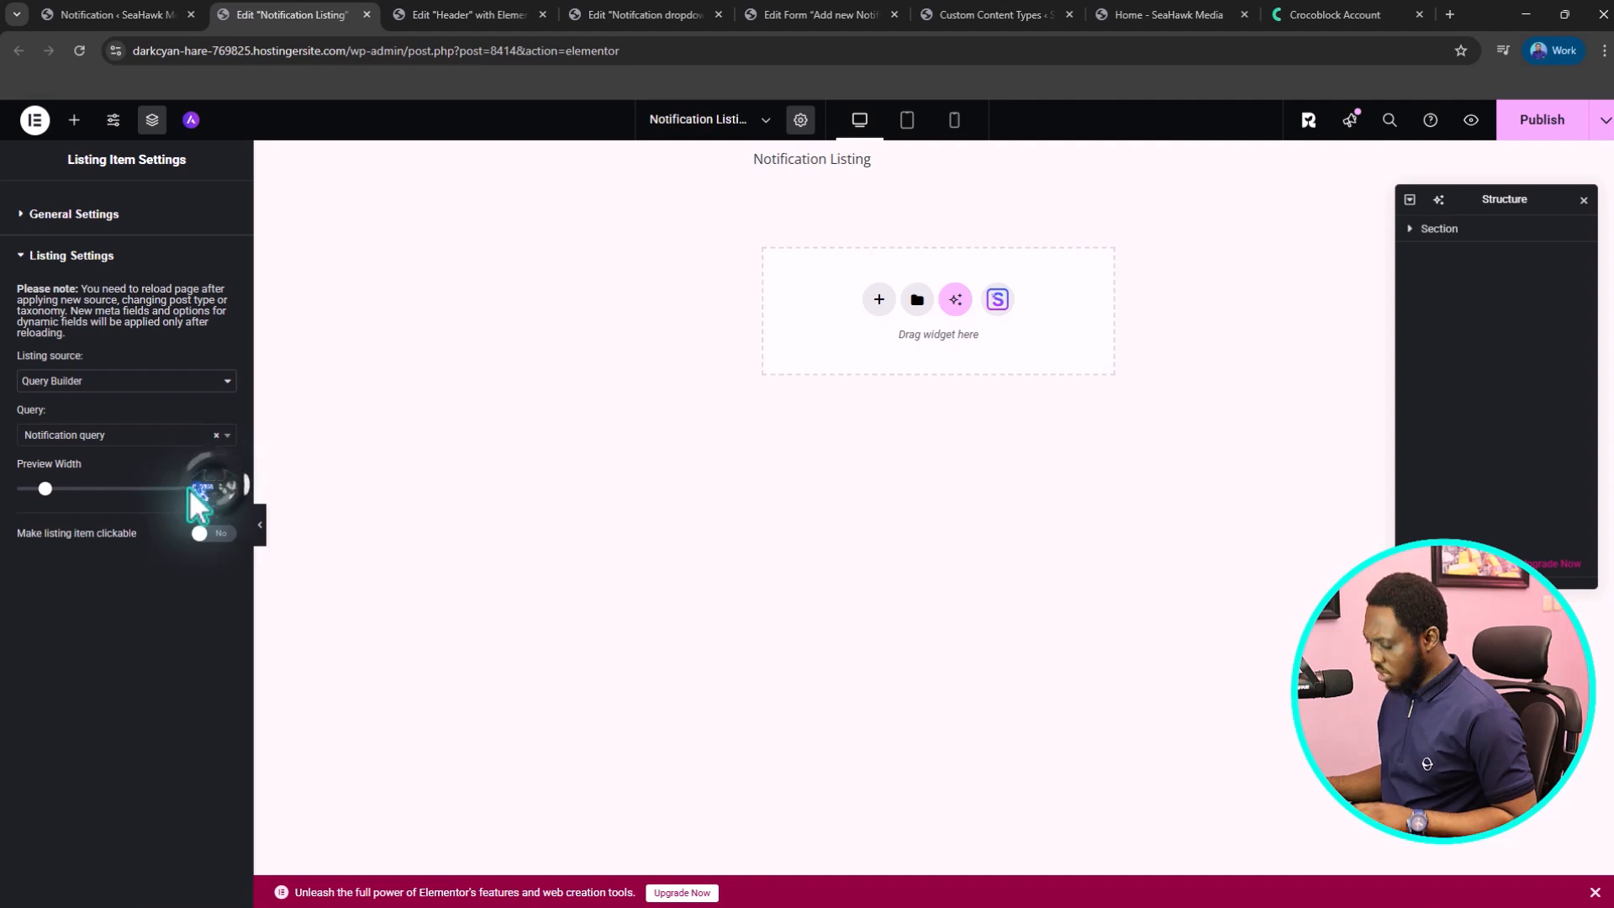
type("500")
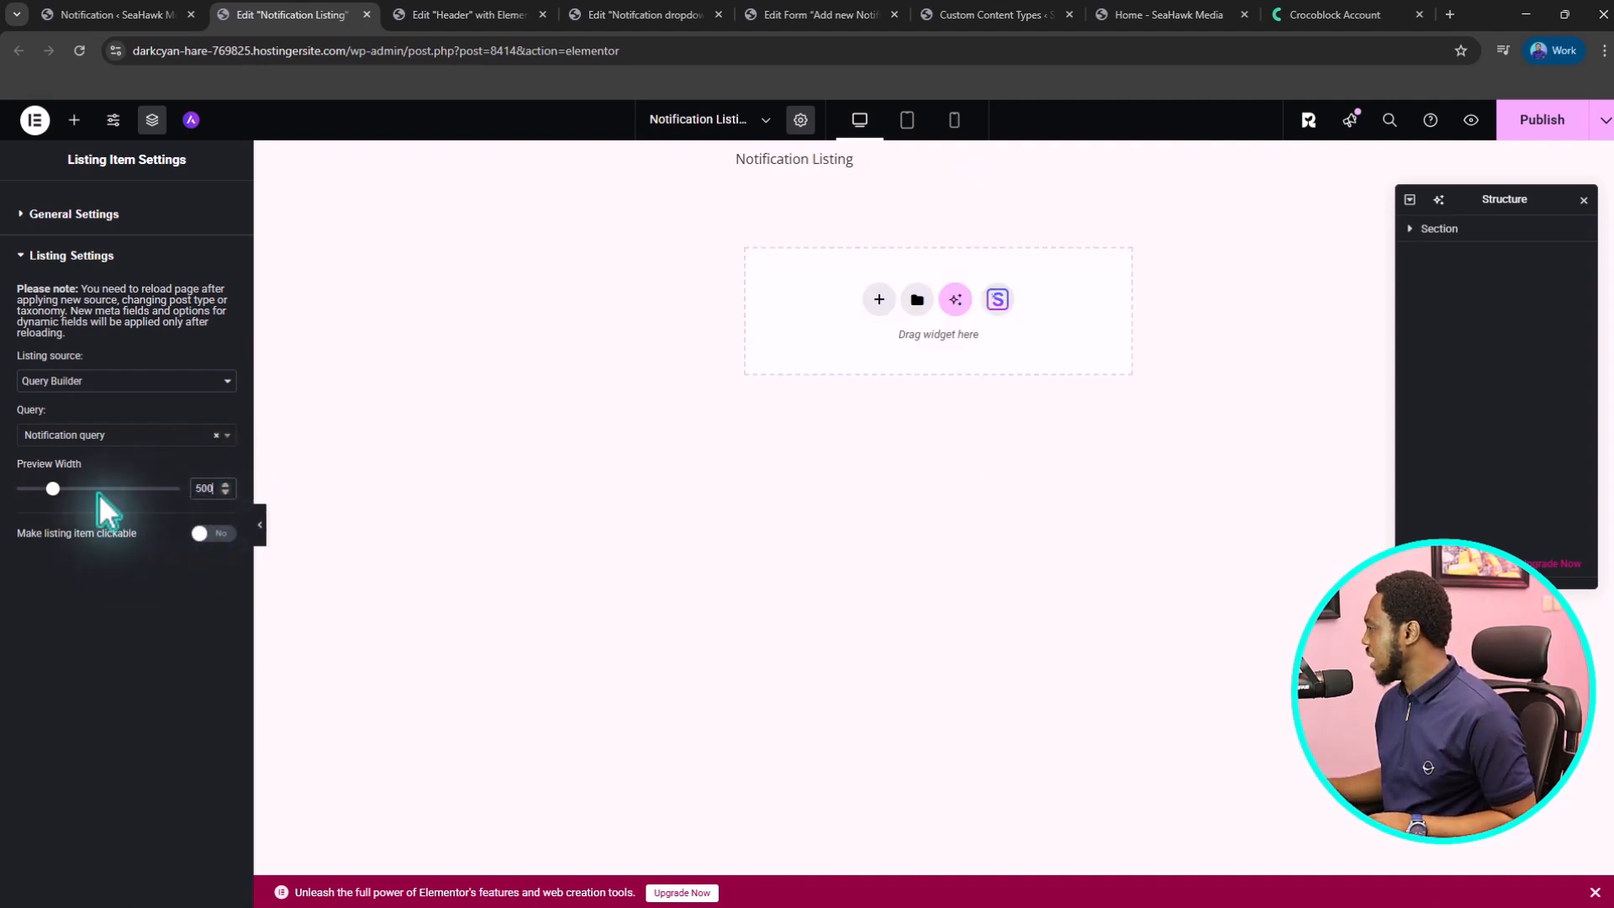
- Add a single-column Flexbox container with downward direction to the Notification Listing
left_click(878, 301)
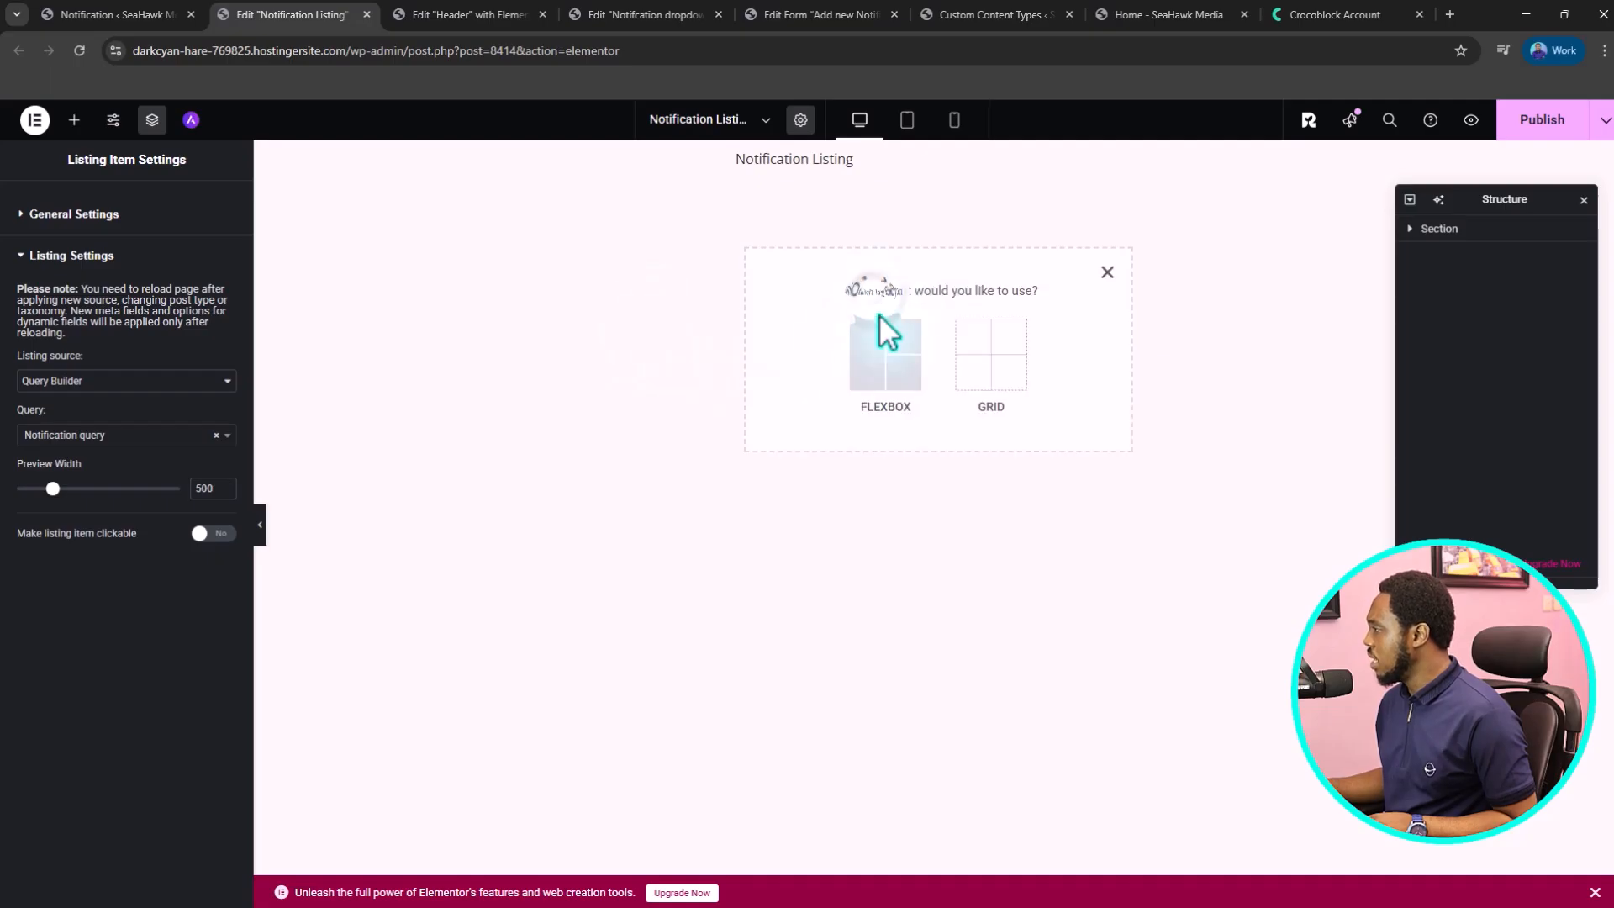
left_click(878, 343)
left_click(805, 361)
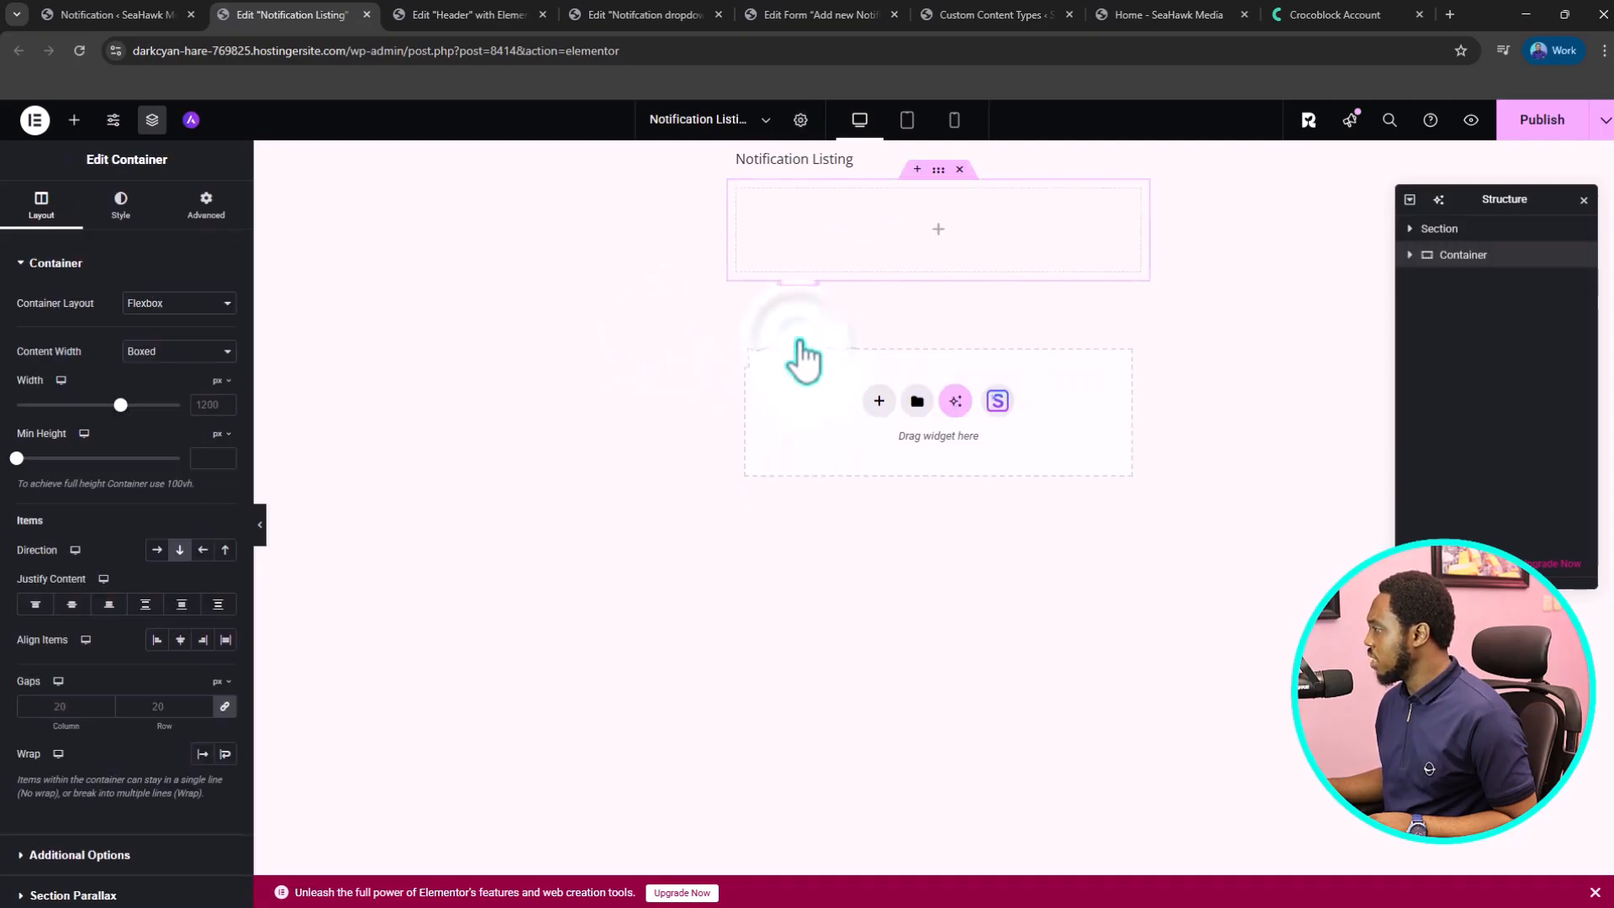
- Place a Dynamic Field widget inside the new container and set its object field to the notification's Created Date
left_click(940, 230)
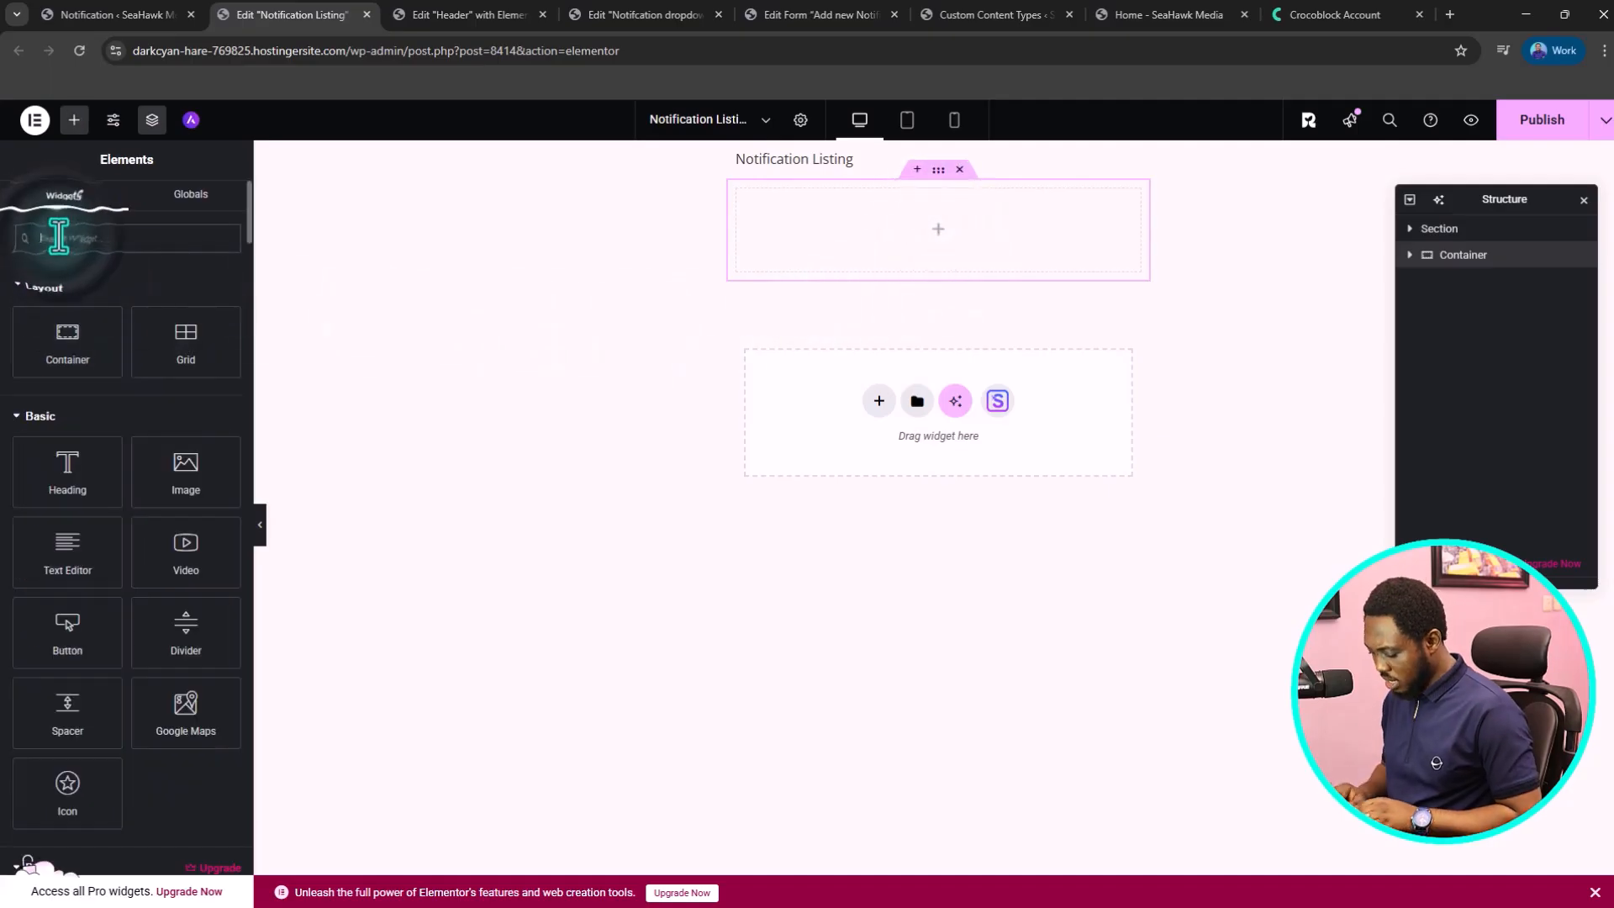
type("dyna")
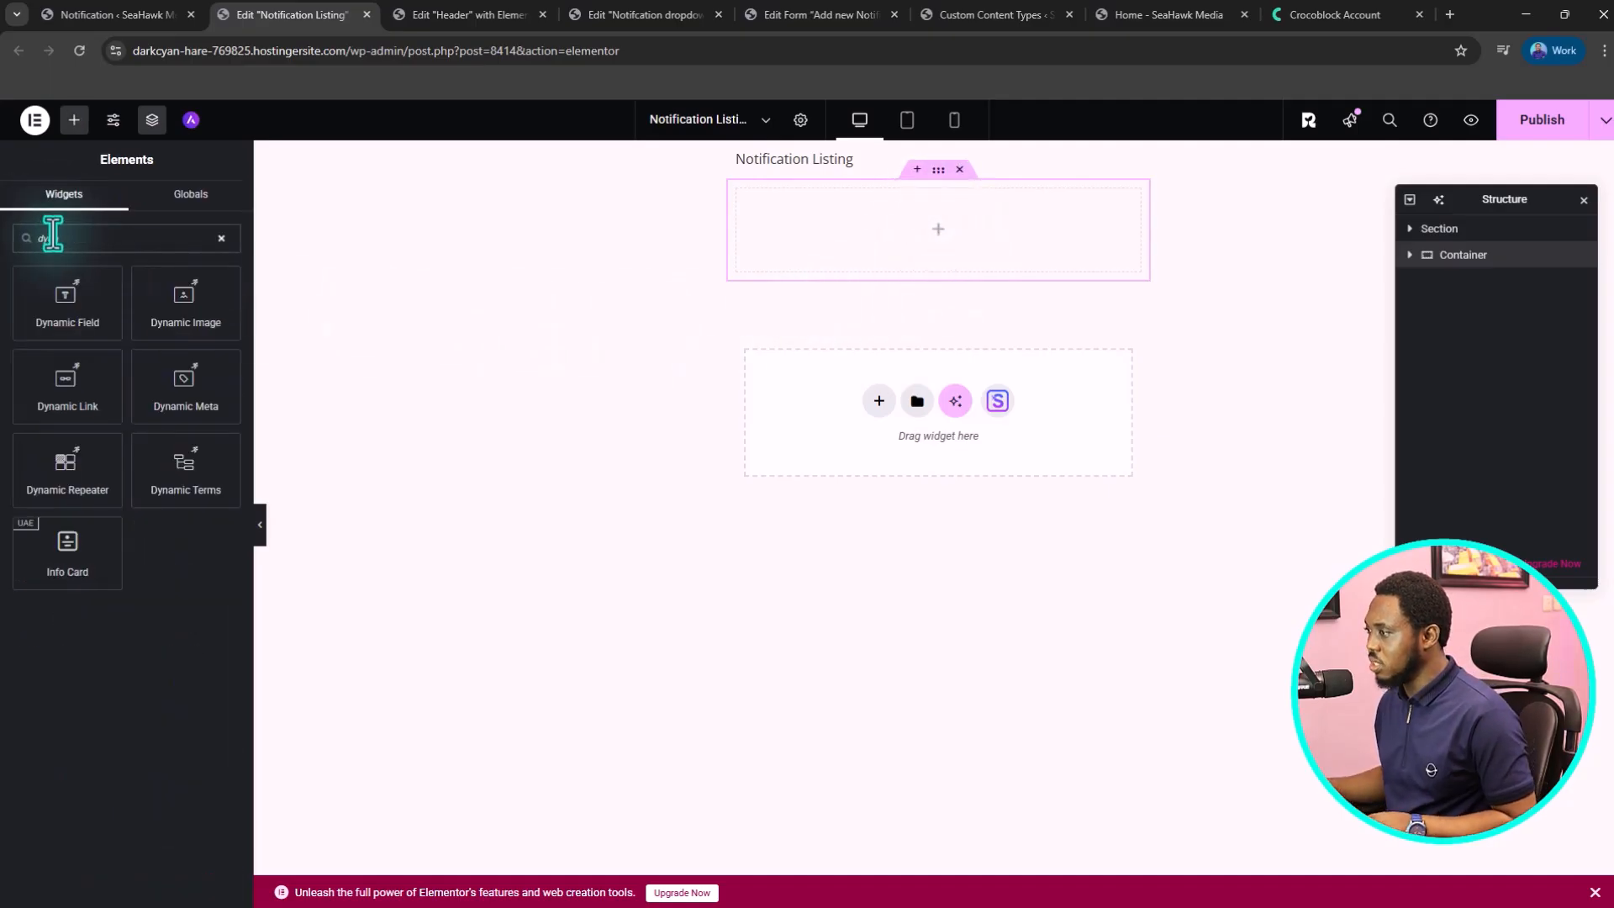
left_click_drag(54, 317, 912, 267)
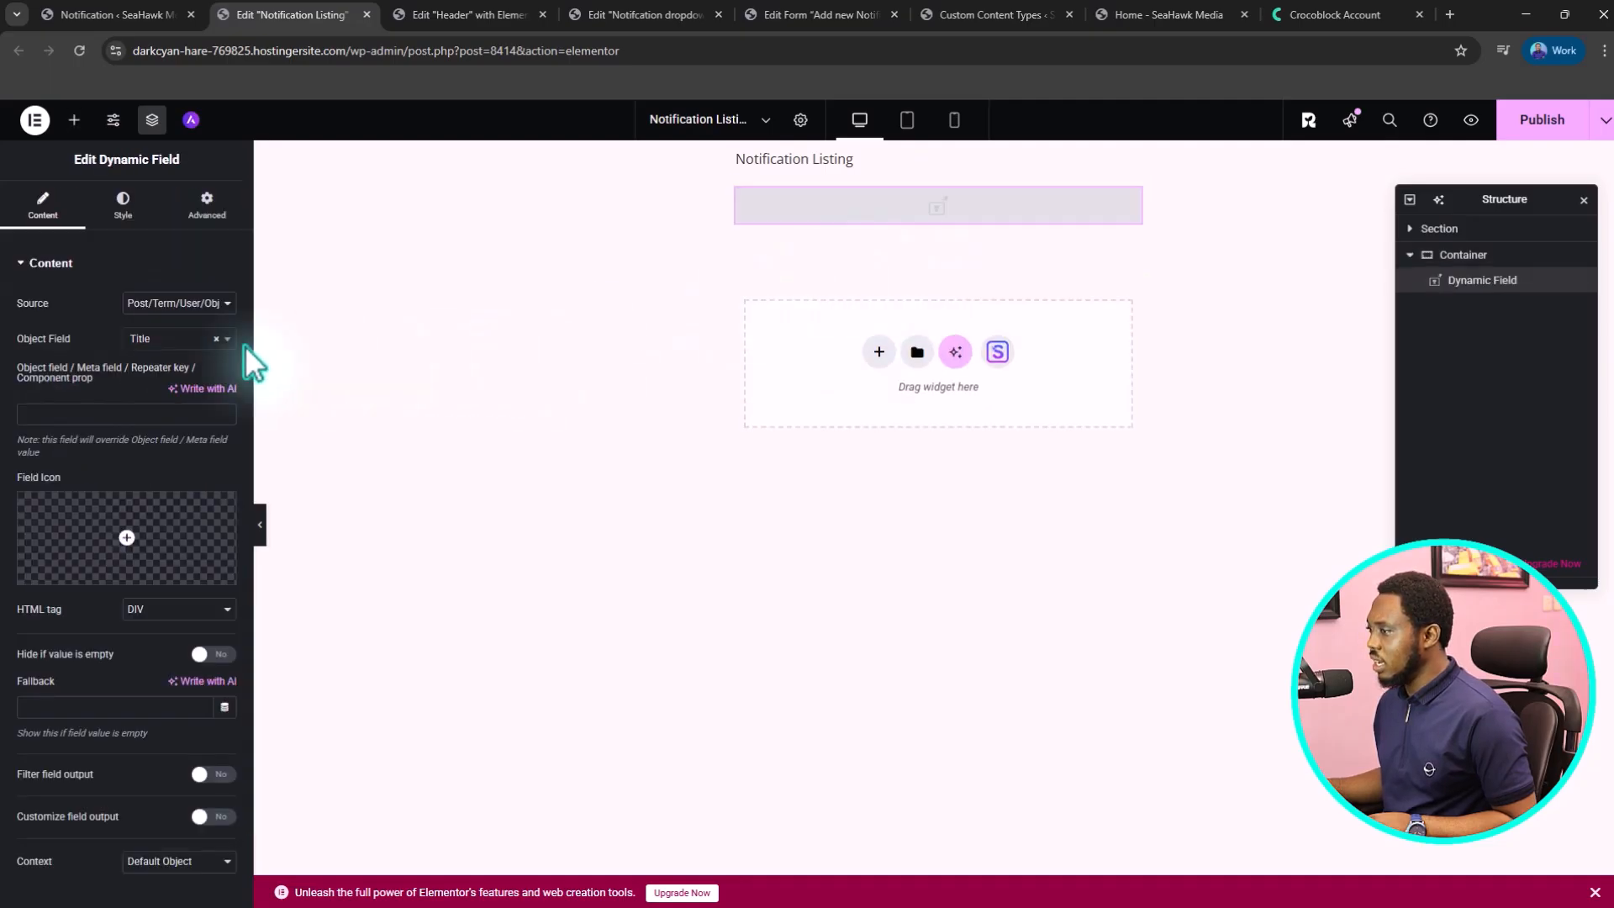
left_click(178, 343)
scroll(169, 481, "down", 8)
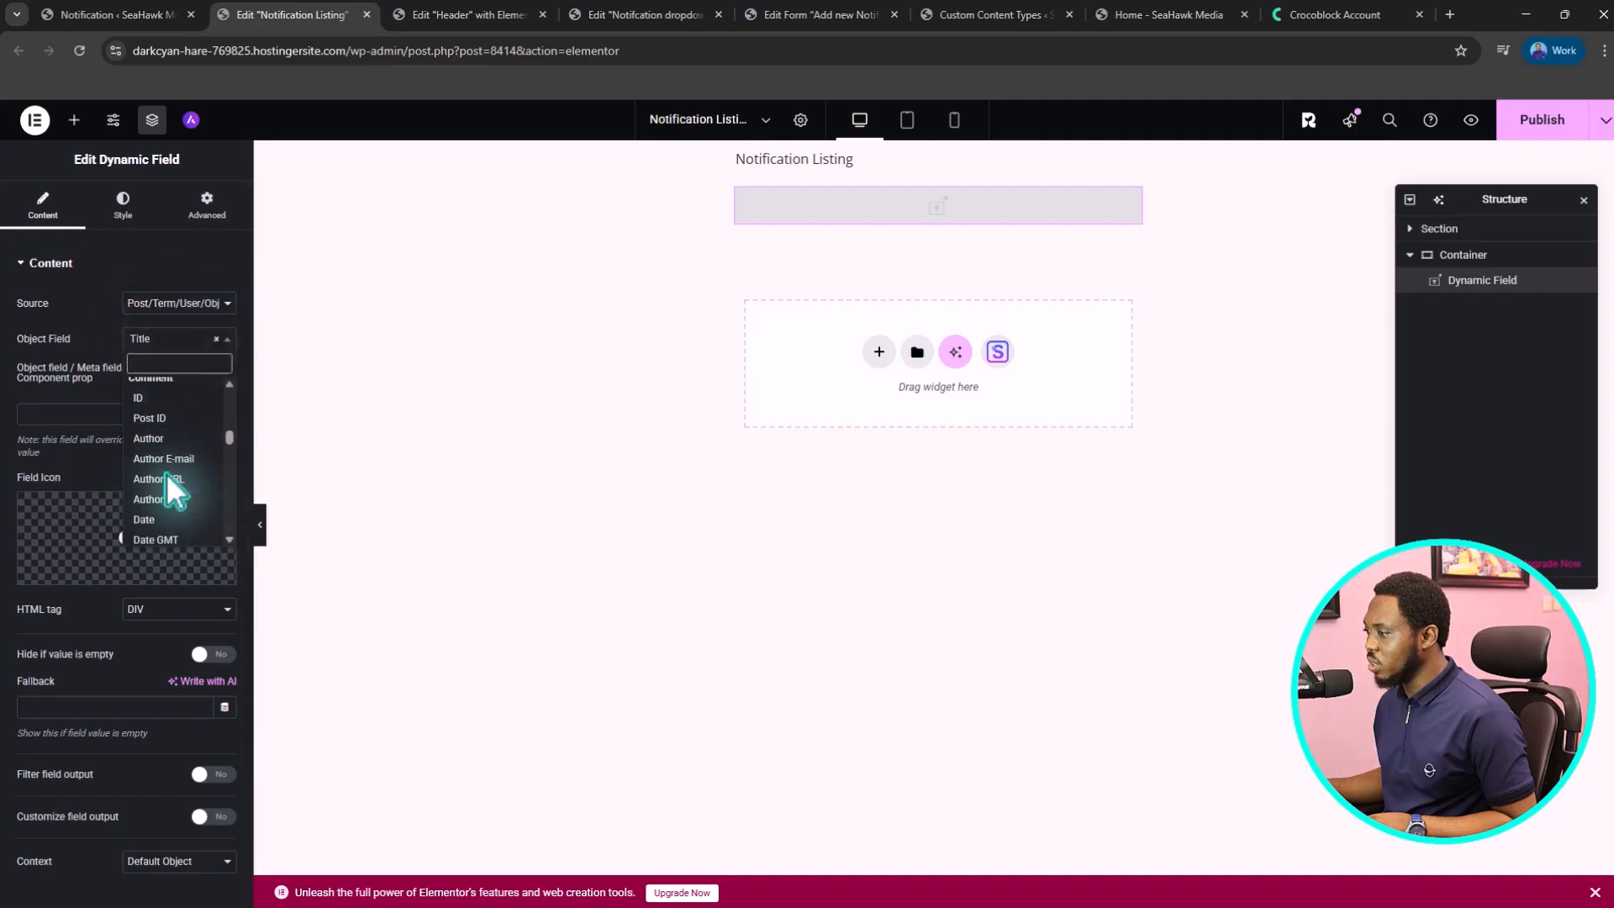
scroll(169, 492, "down", 6)
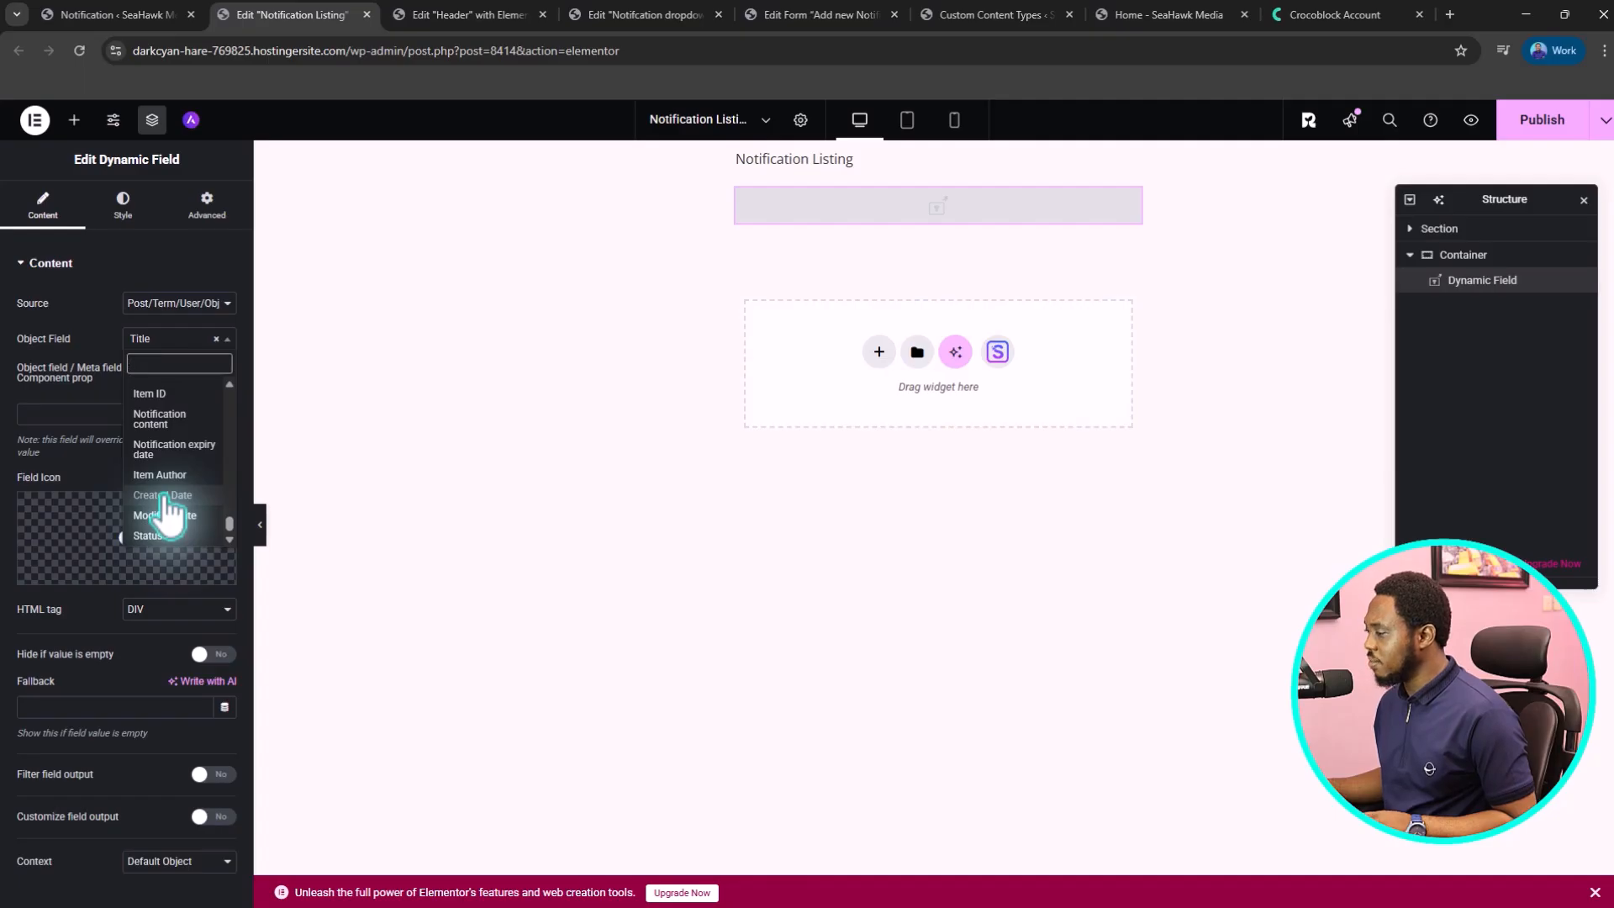
left_click(165, 496)
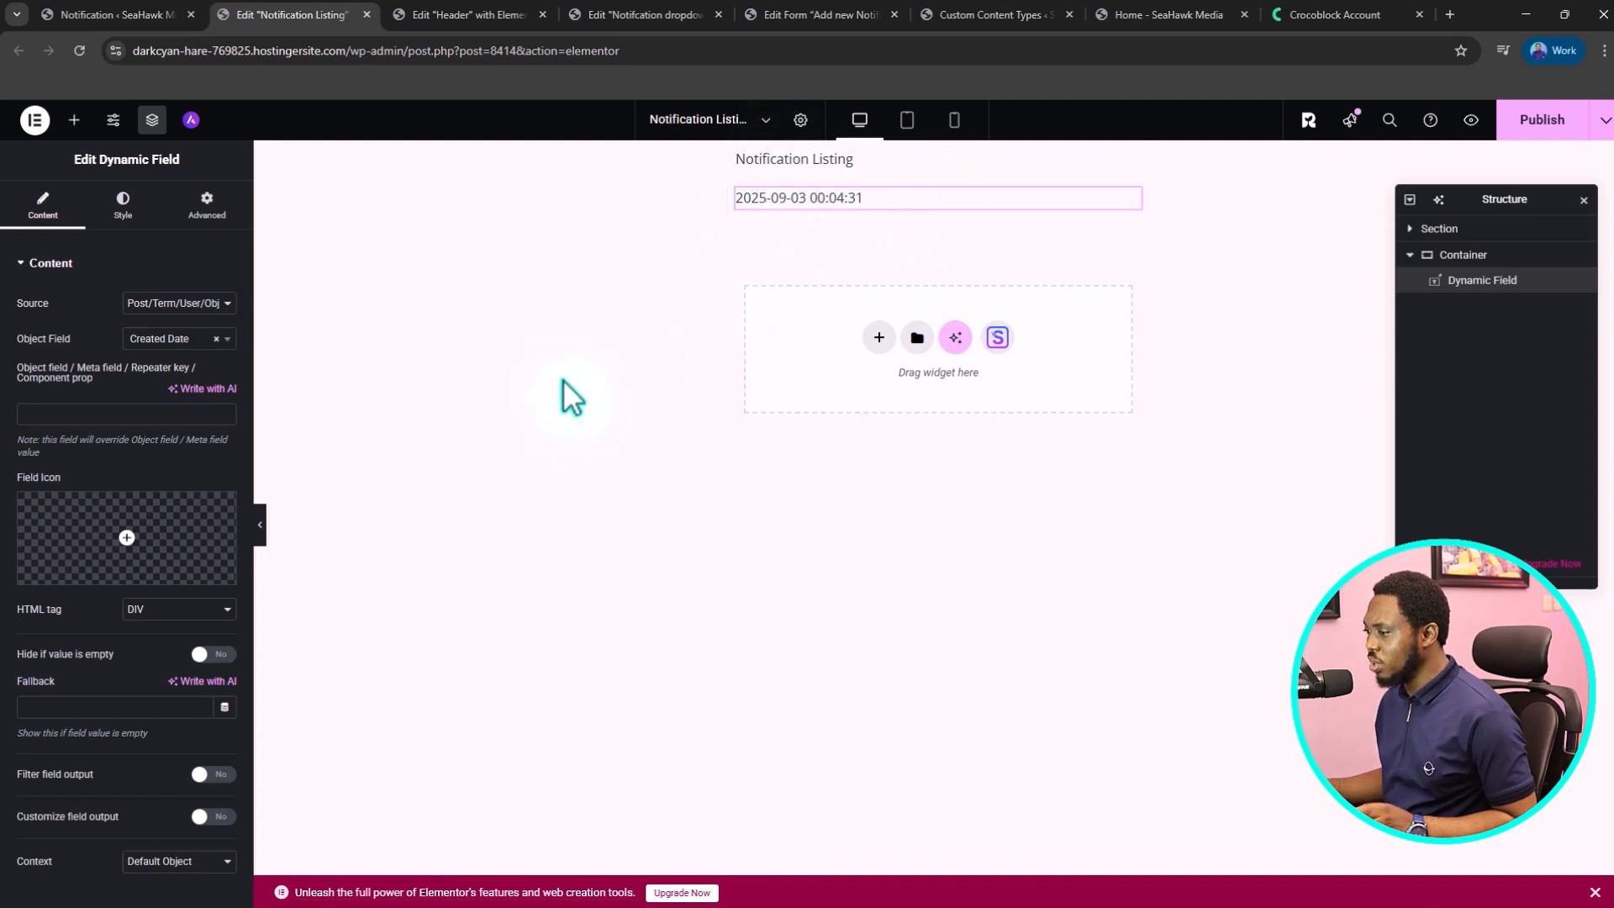
- Enable output filtering on the Created Date field and apply the Human readable time difference callback
scroll(86, 541, "down", 1)
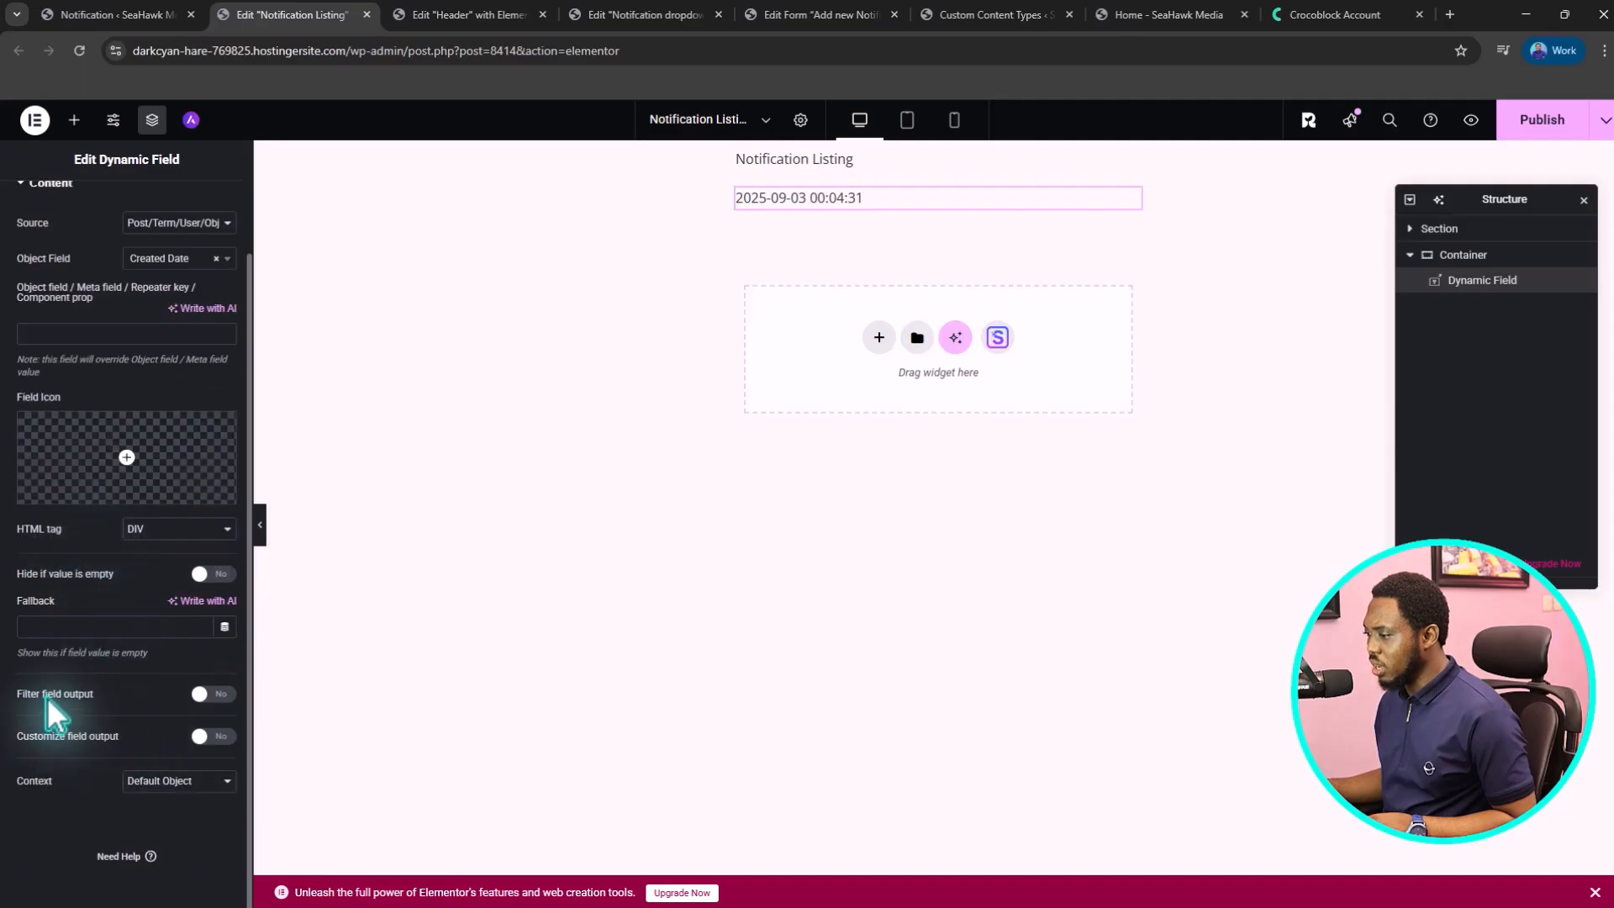
left_click(201, 694)
left_click(177, 728)
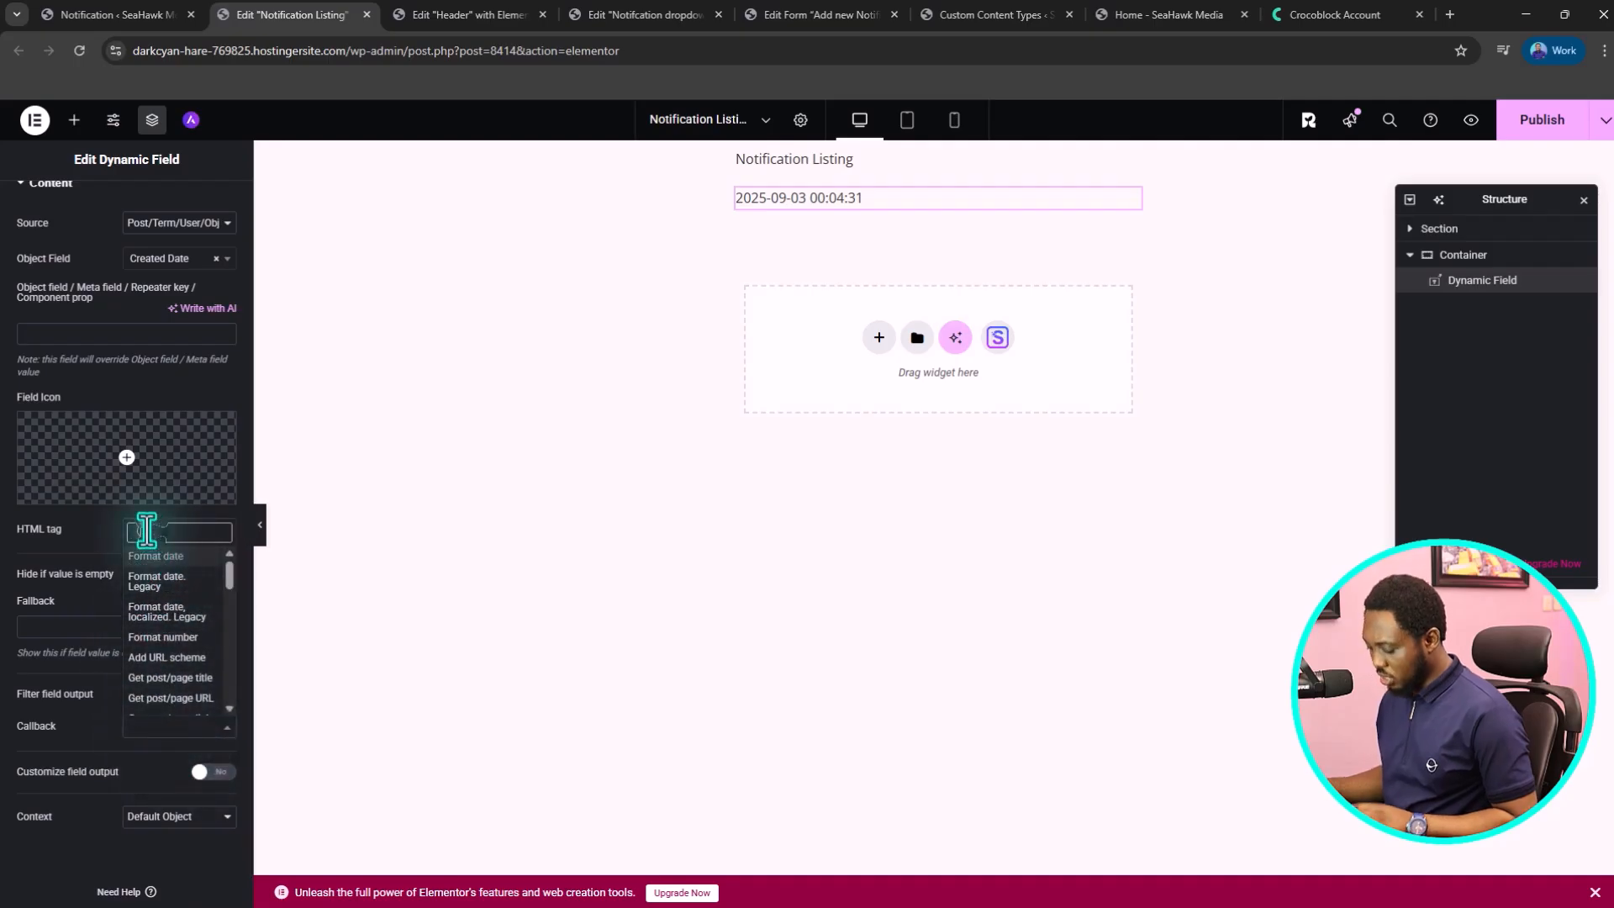
type("hum")
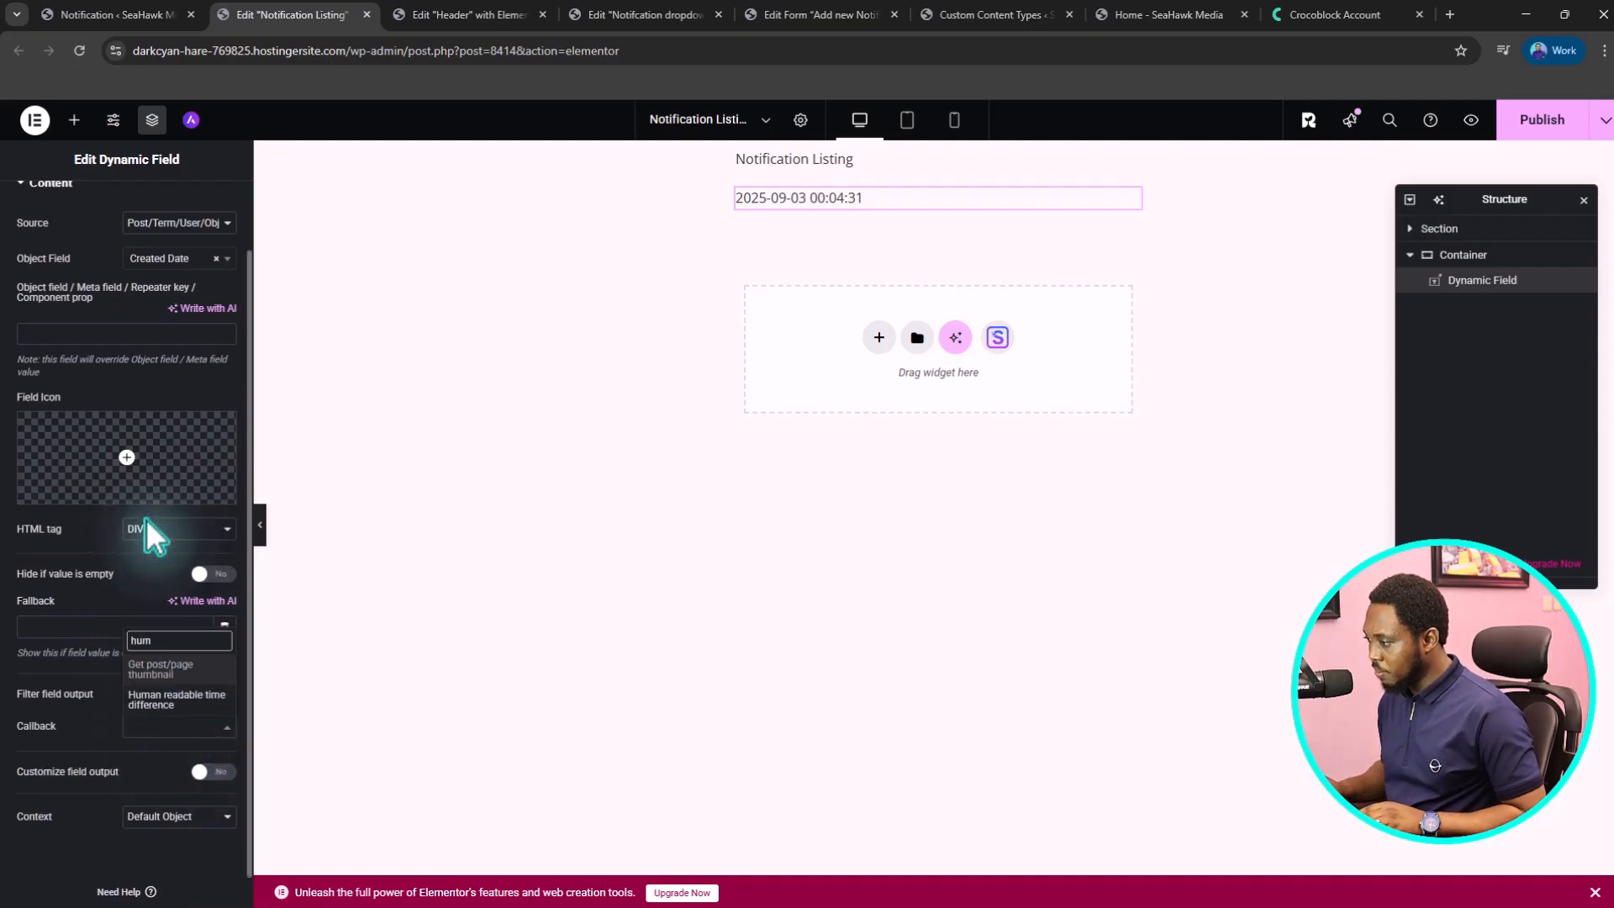
left_click(169, 698)
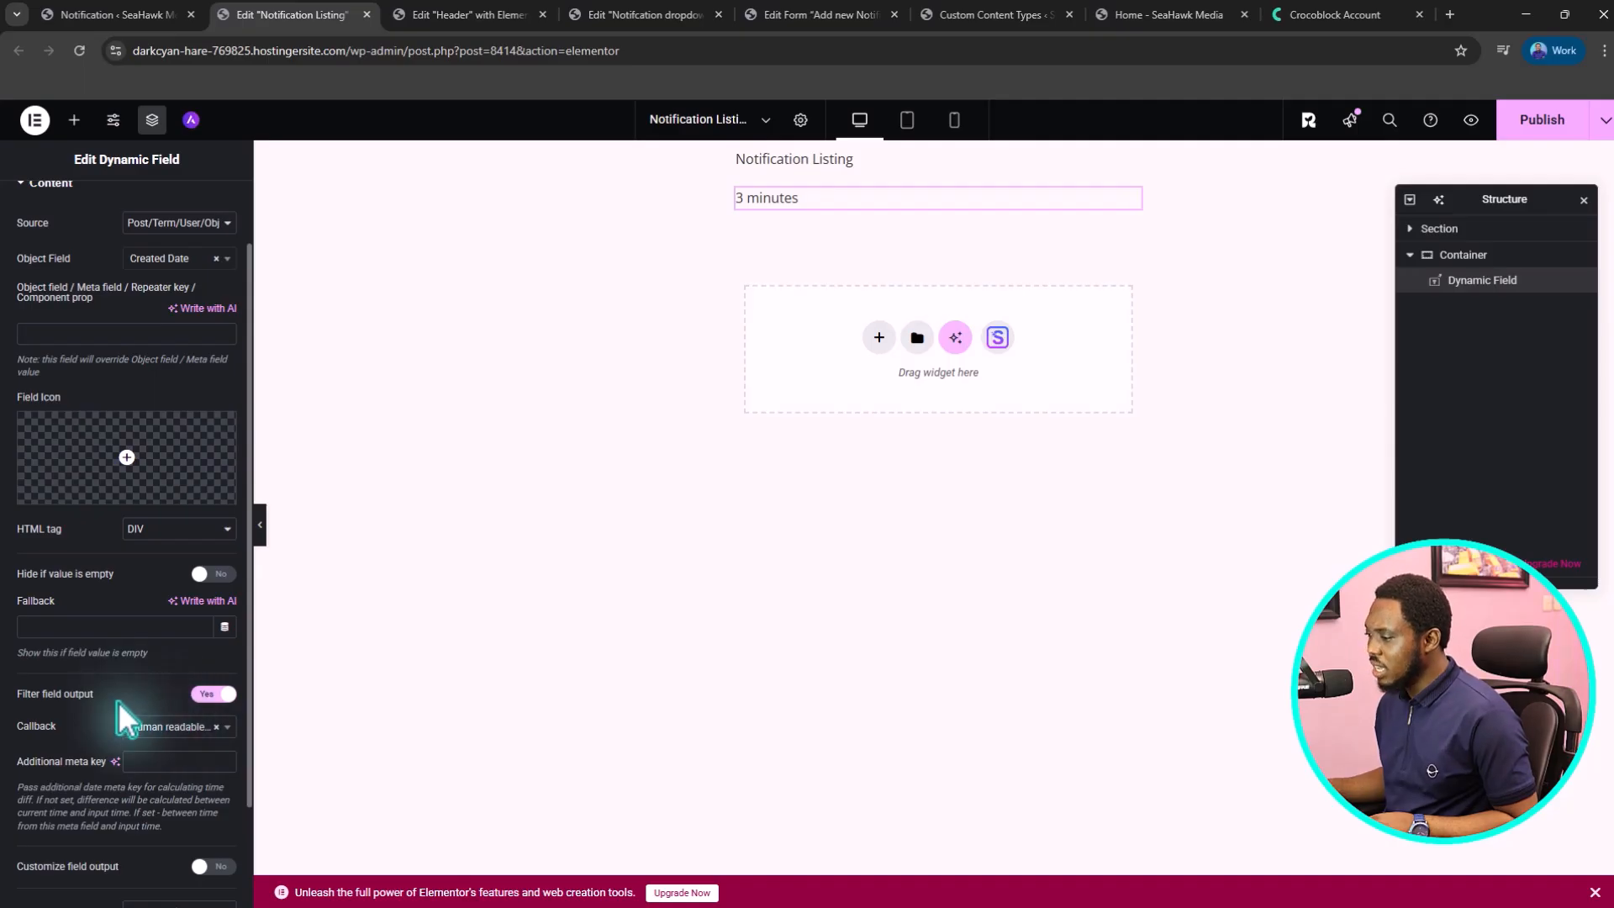
- Enable customized field output for the Created Date field and set its field format to "%s ago"
scroll(117, 702, "down", 1)
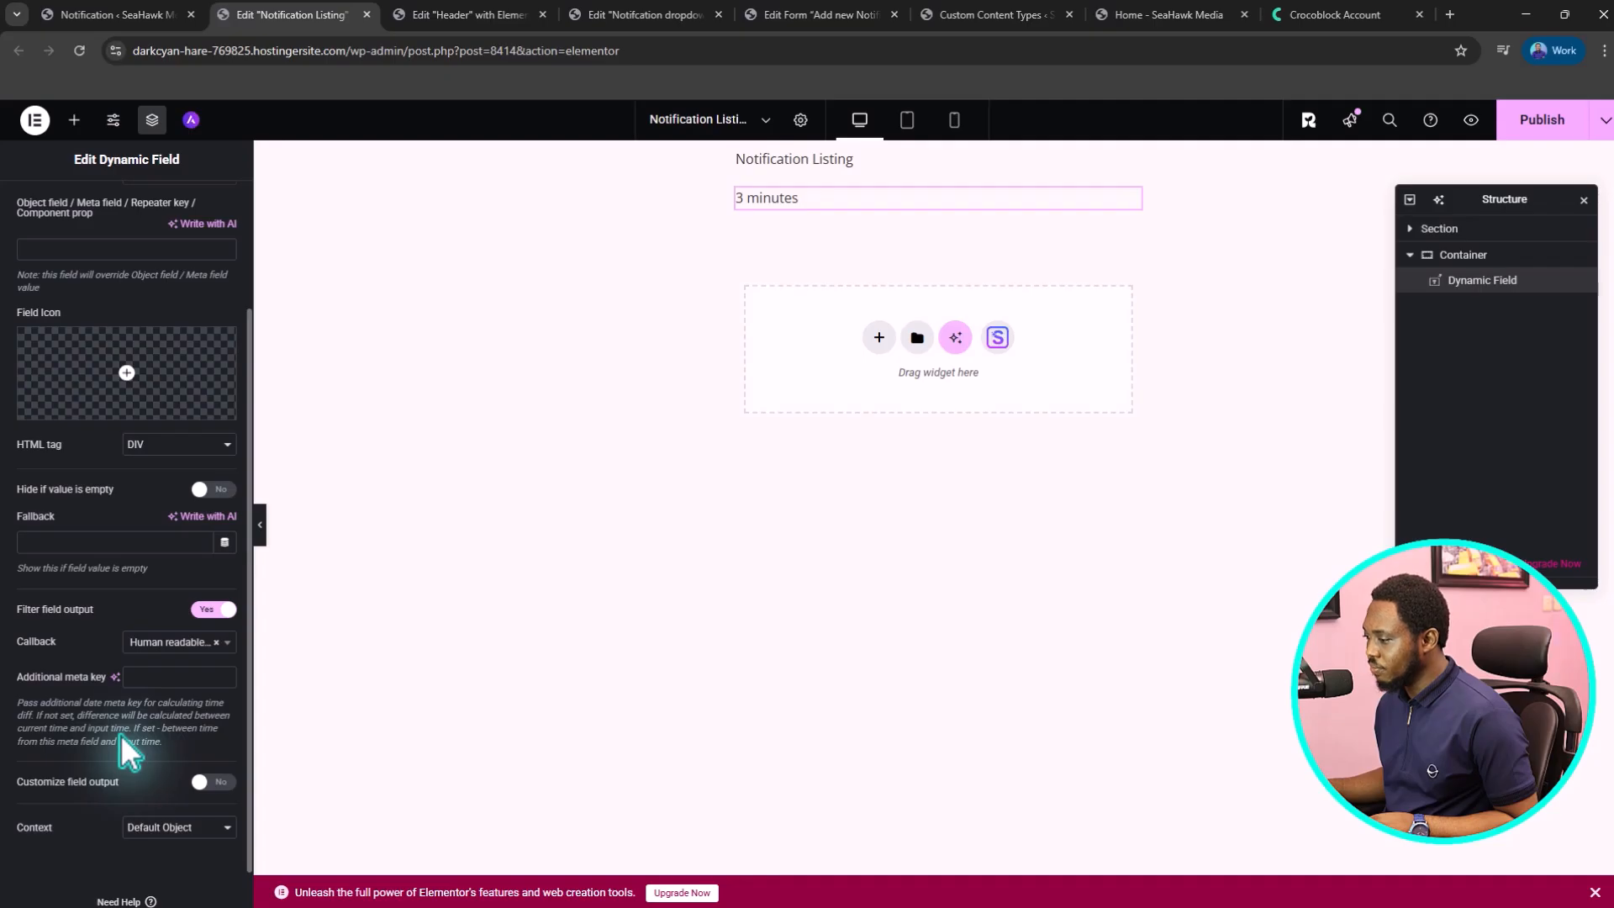
left_click(206, 784)
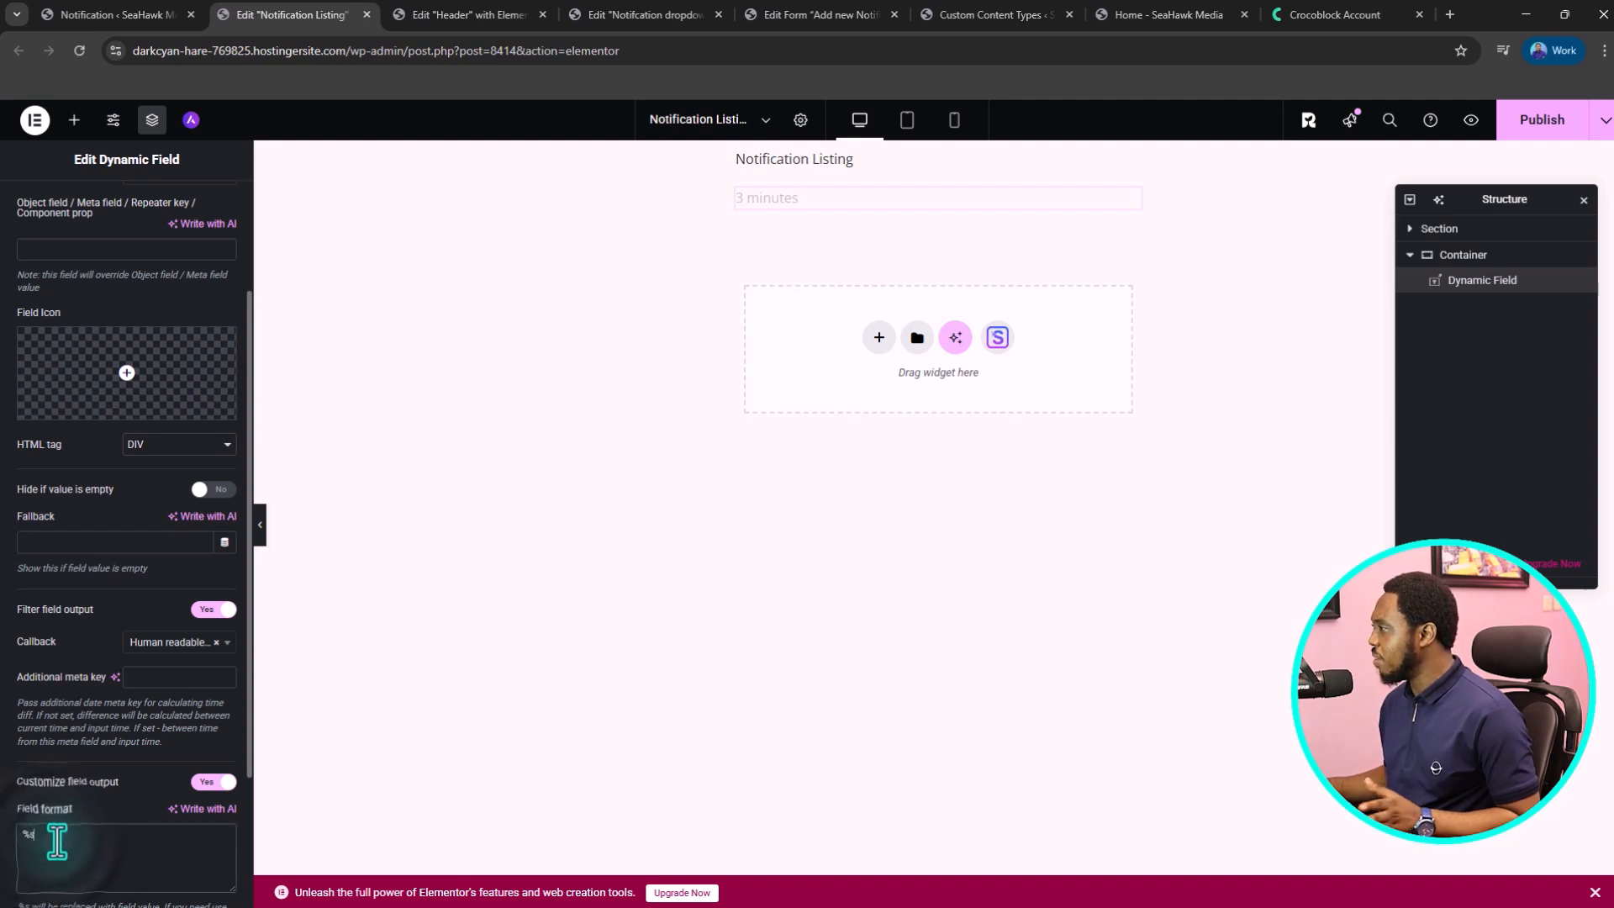
type("ago")
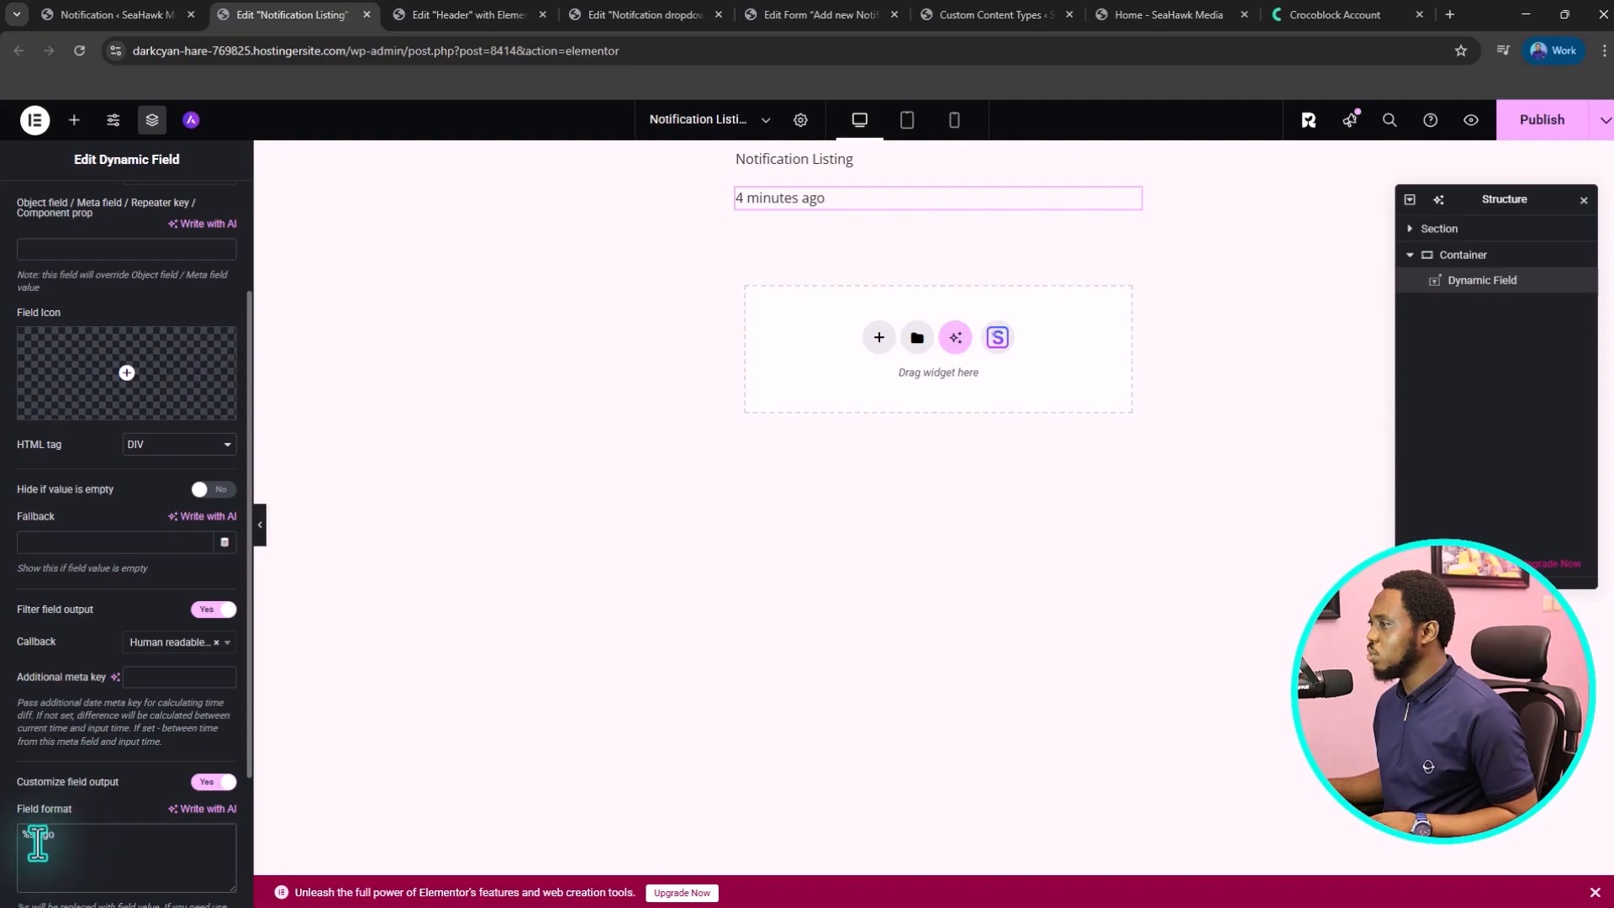
- Search the widget library for "dyna" to find another dynamic widget for the listing container
left_click(81, 126)
left_click(57, 243)
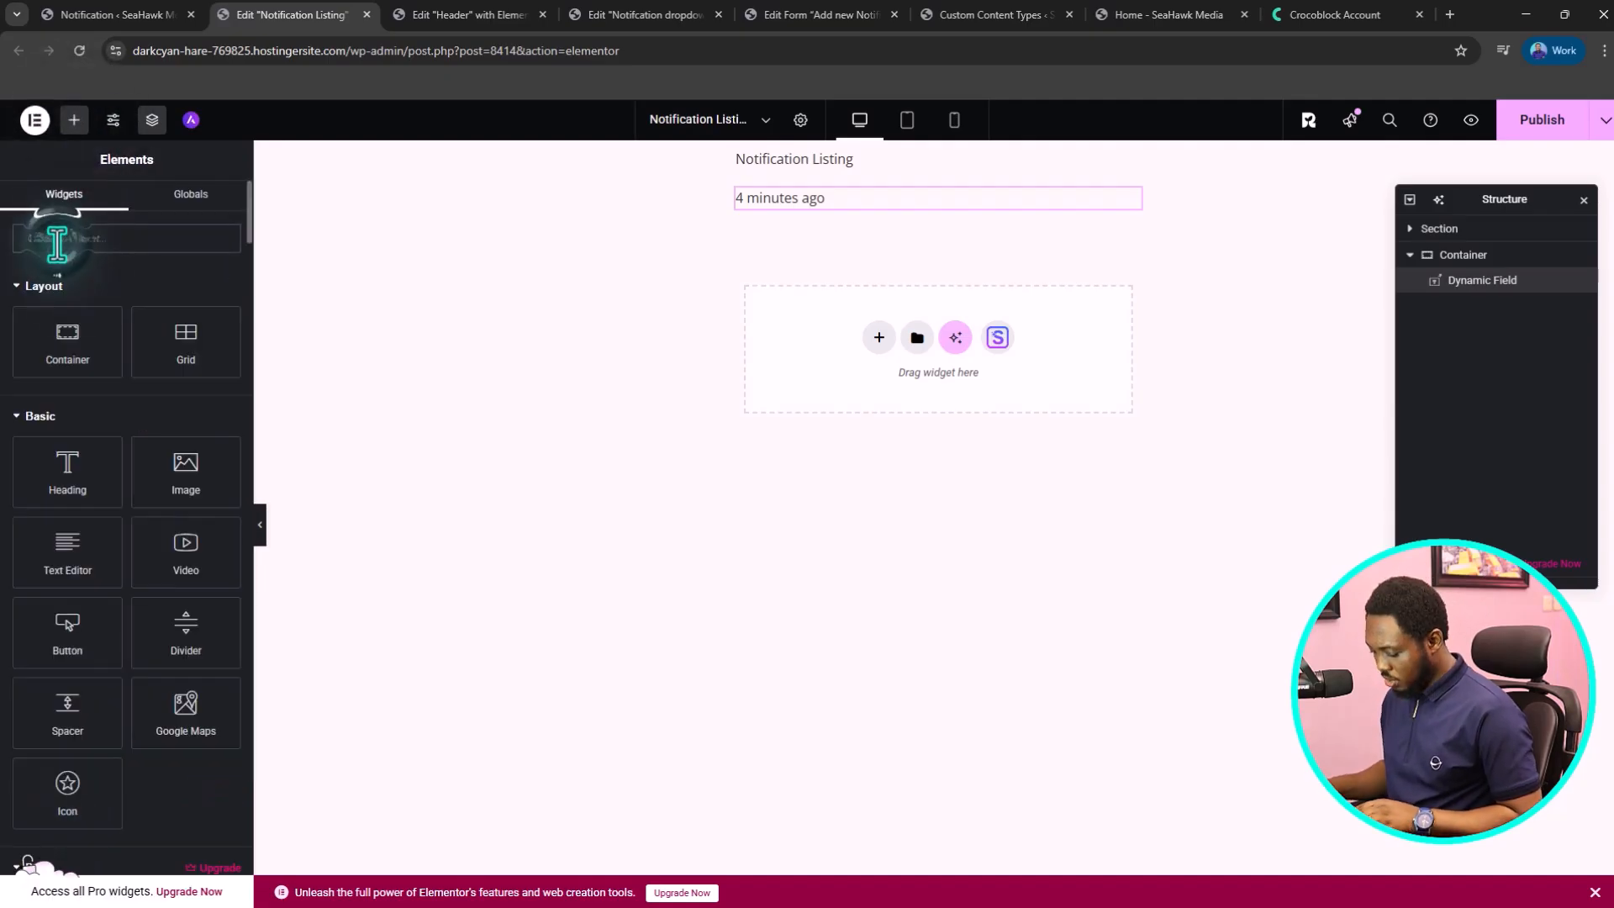
type("dyna")
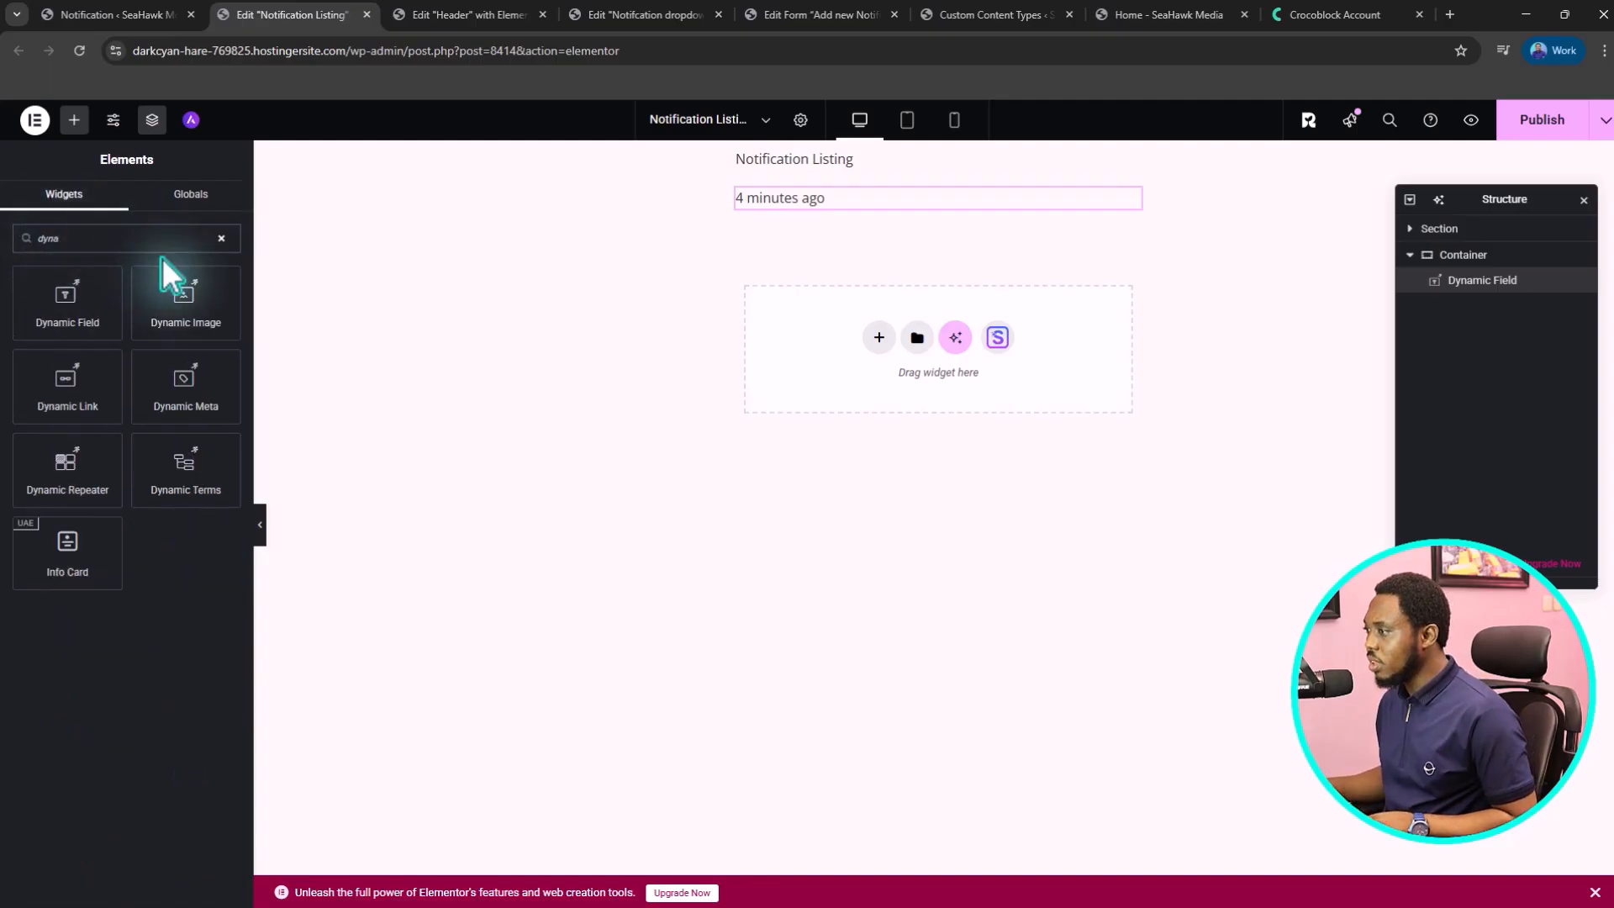
- Add a Dynamic Field below the time-ago field and set its object field to the notification content
left_click_drag(78, 323, 844, 202)
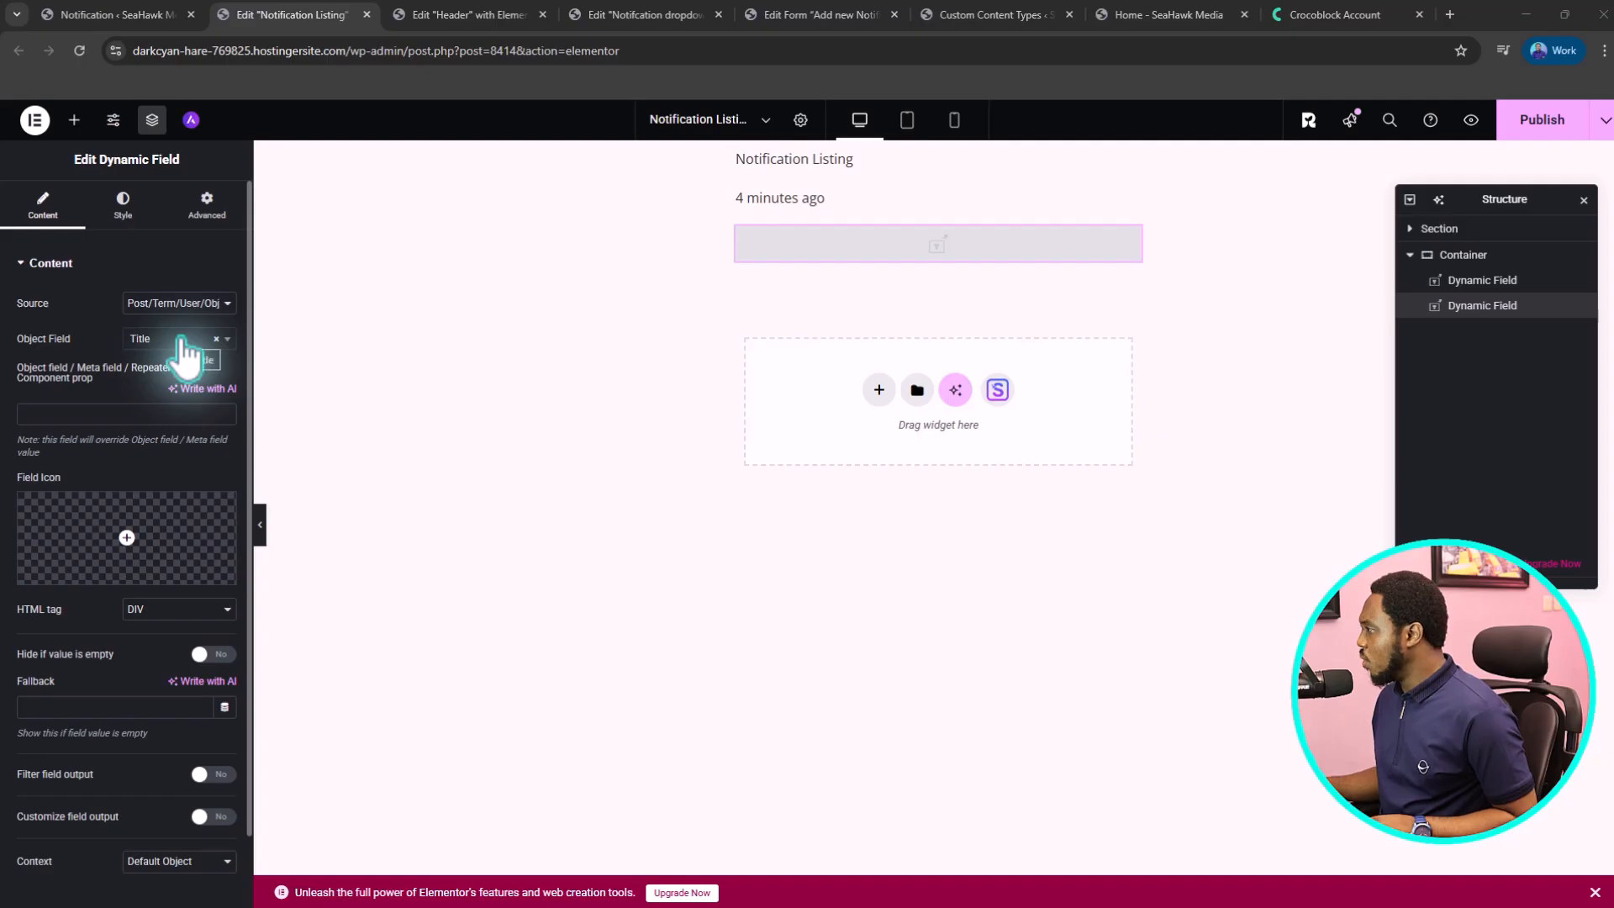
left_click(181, 339)
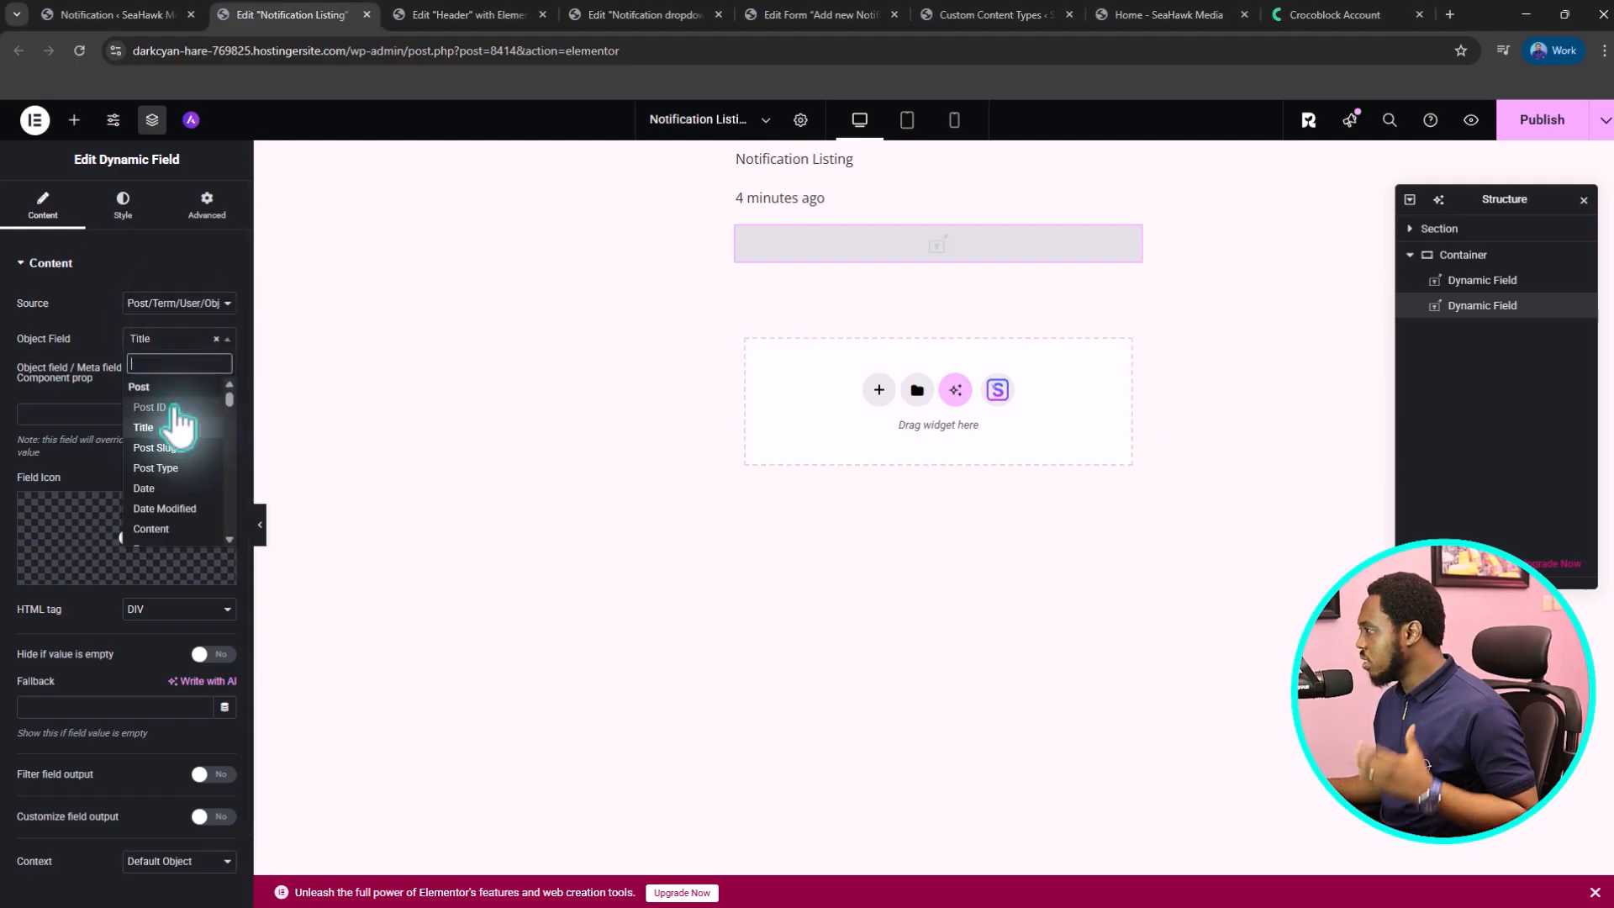
scroll(176, 454, "down", 10)
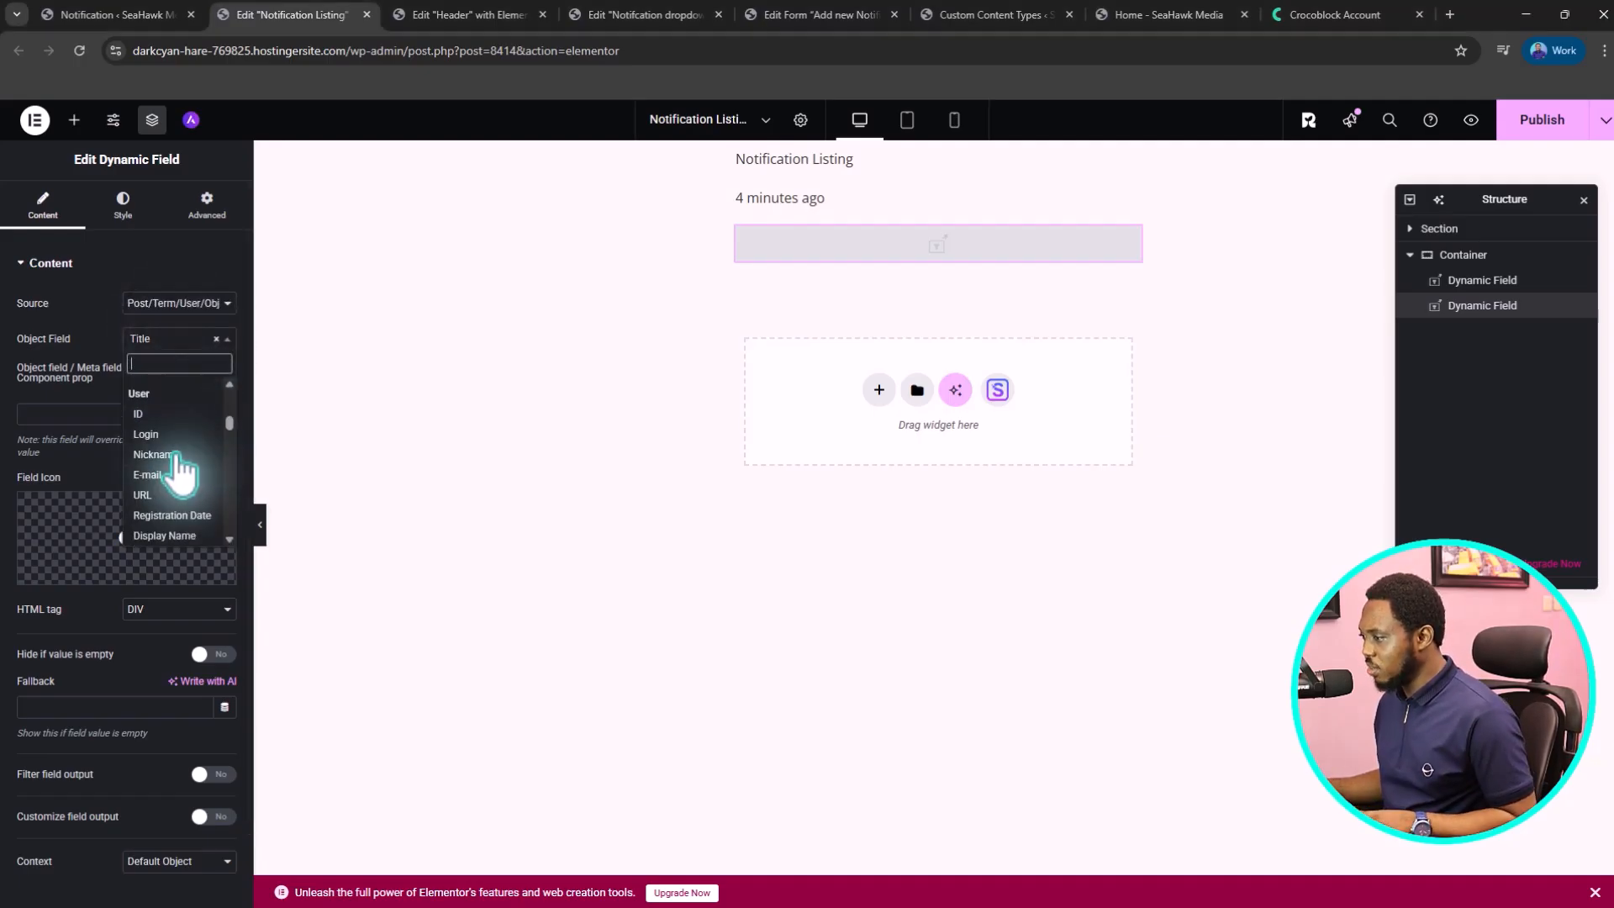
scroll(164, 452, "down", 5)
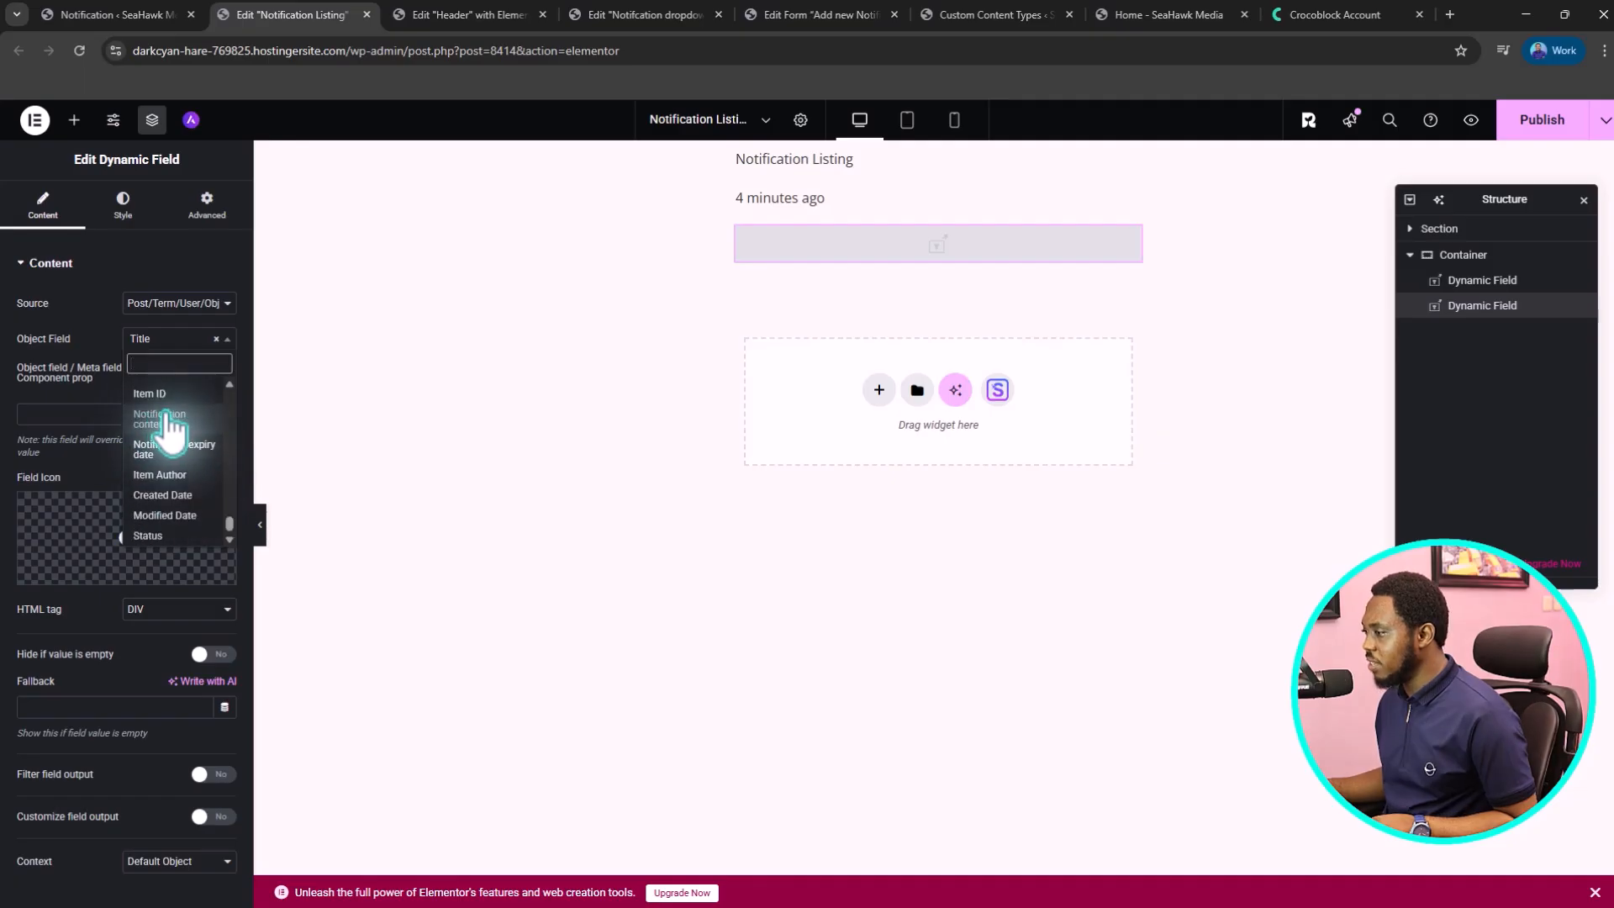
left_click(154, 420)
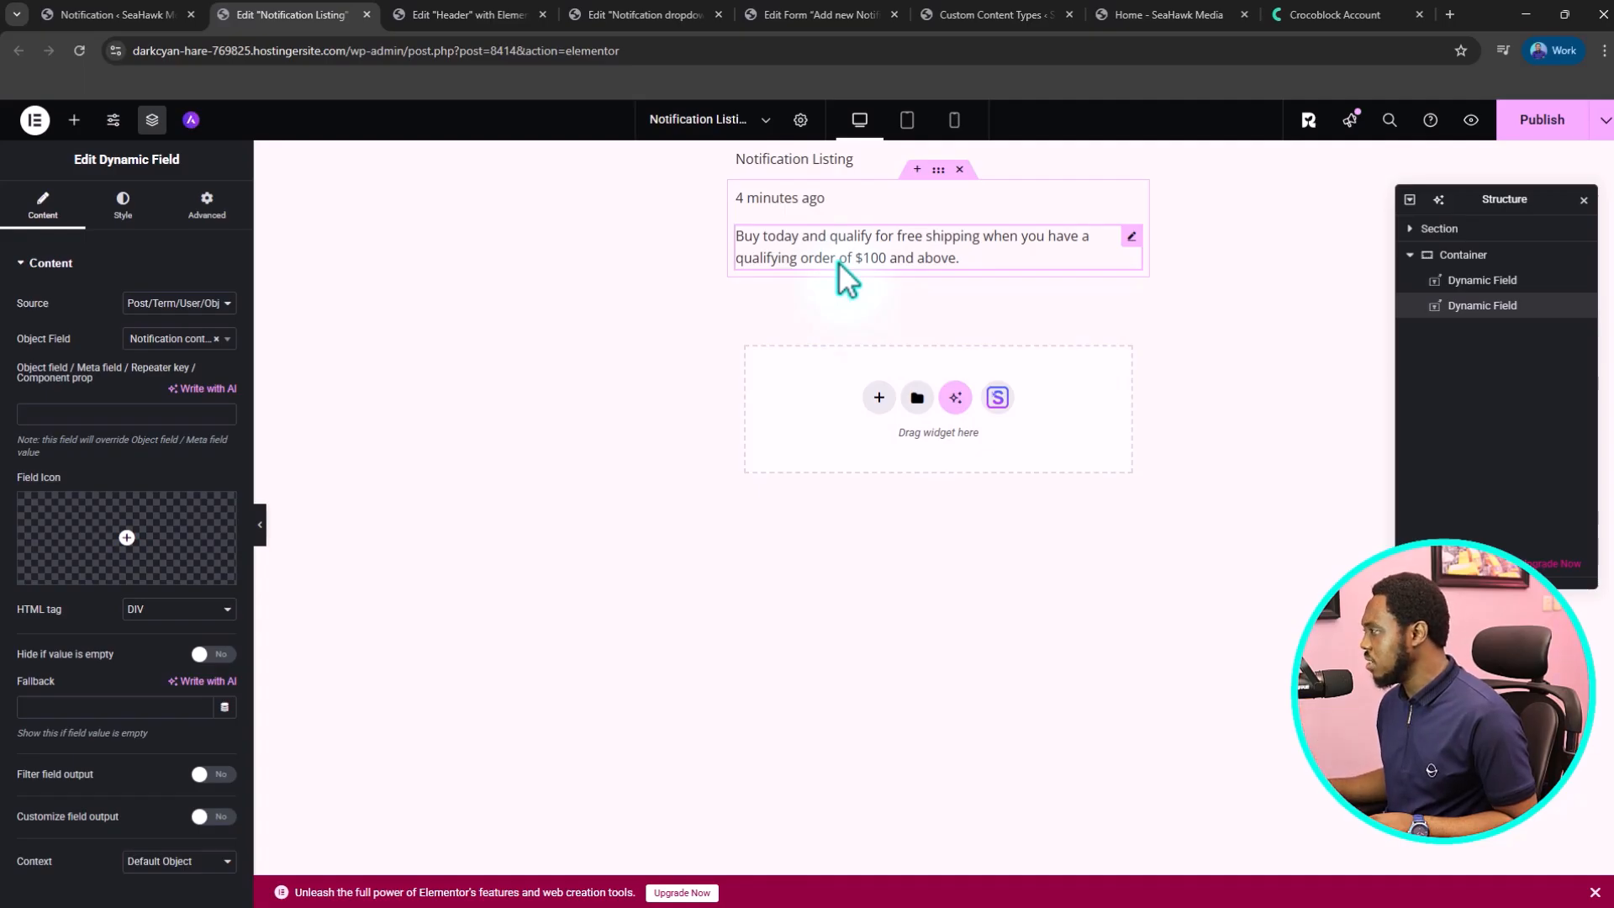
- Find the Data Store Button widget and place it below the notification content field
left_click(74, 119)
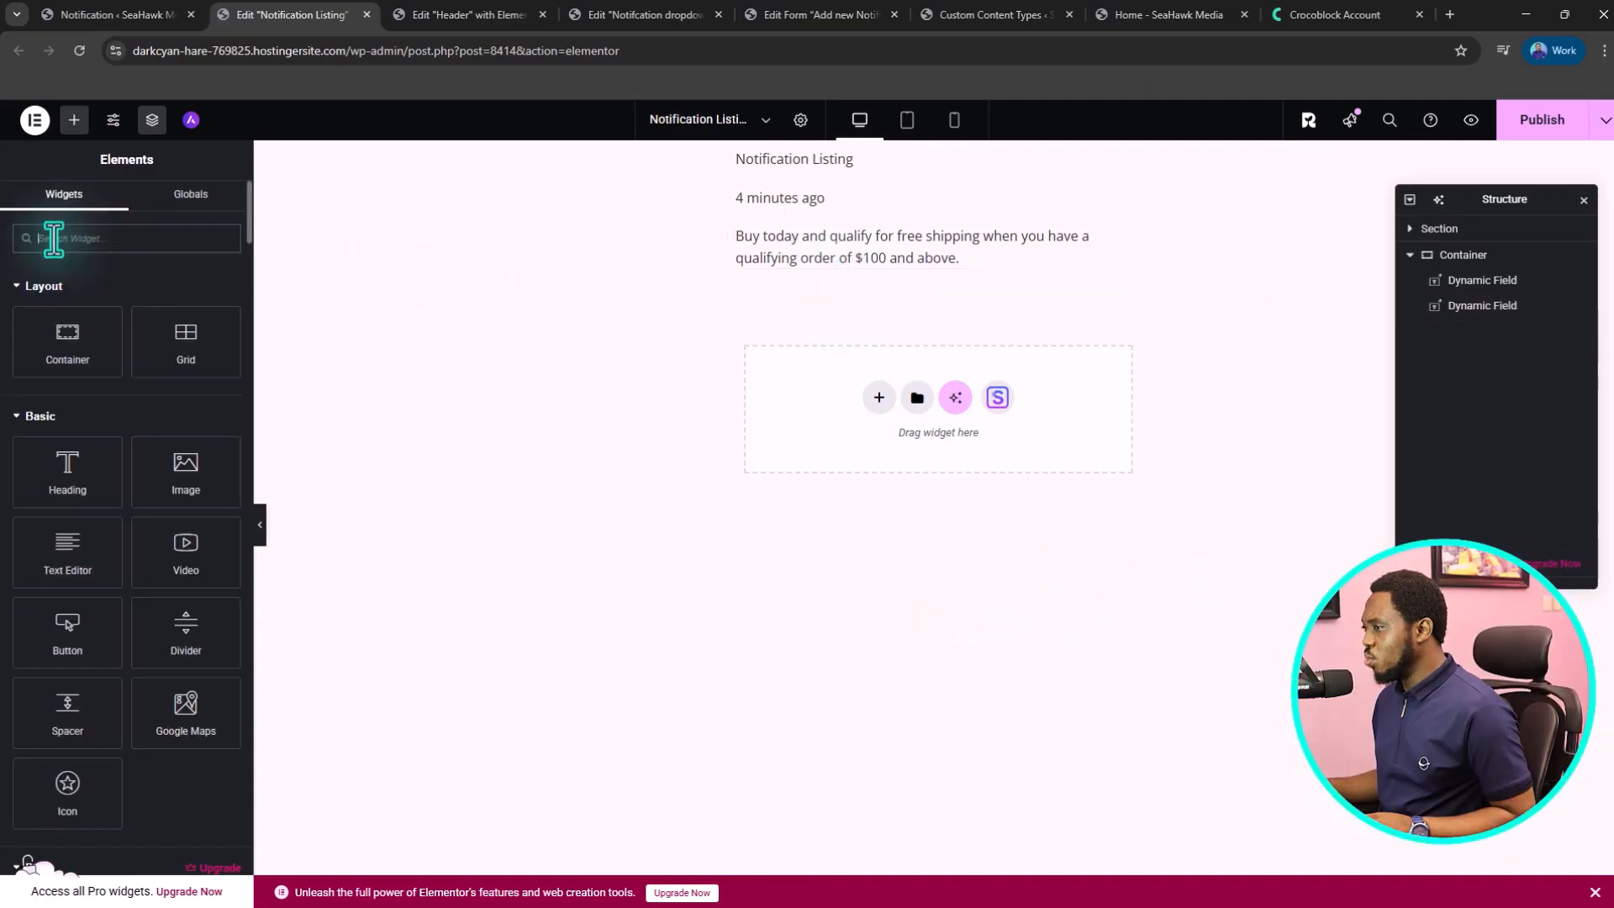
left_click(52, 239)
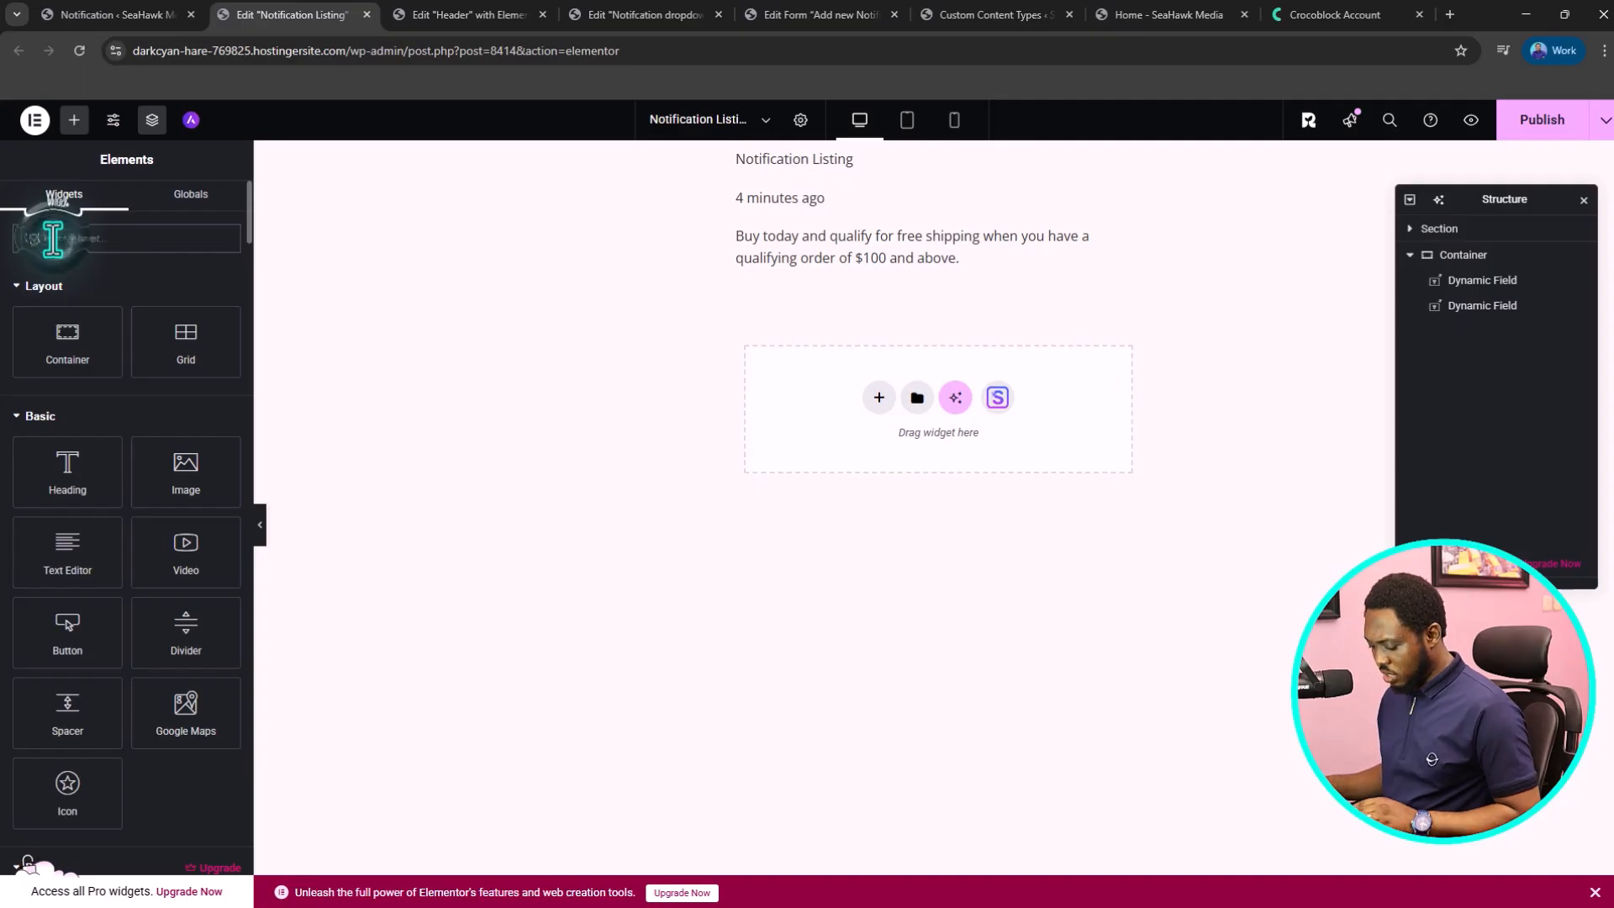
type("data")
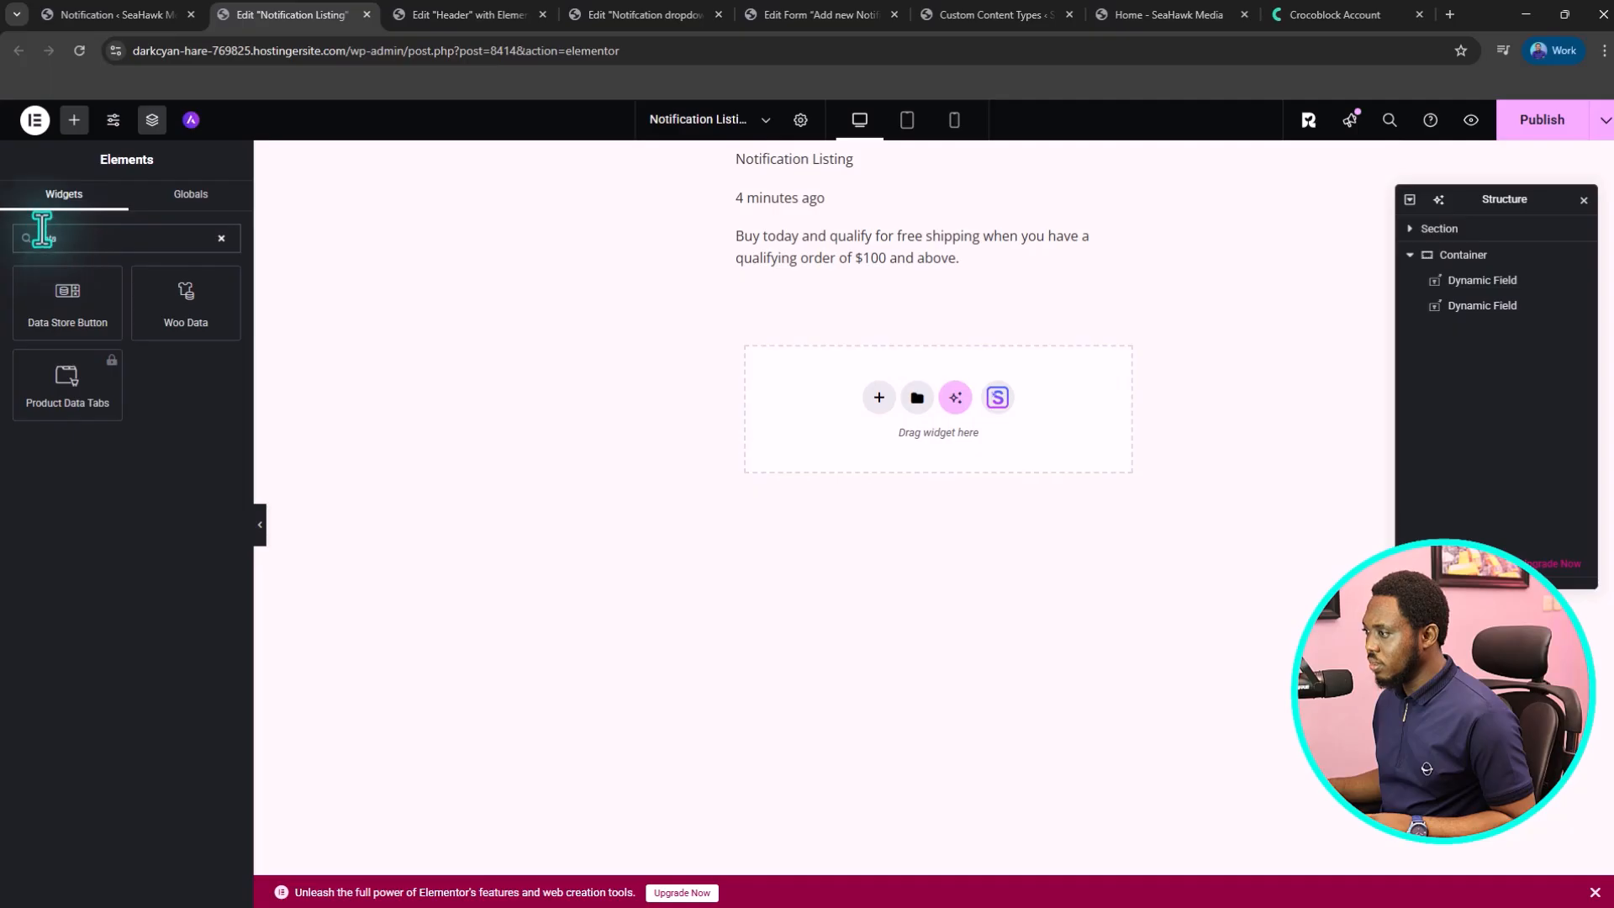
left_click_drag(67, 307, 850, 262)
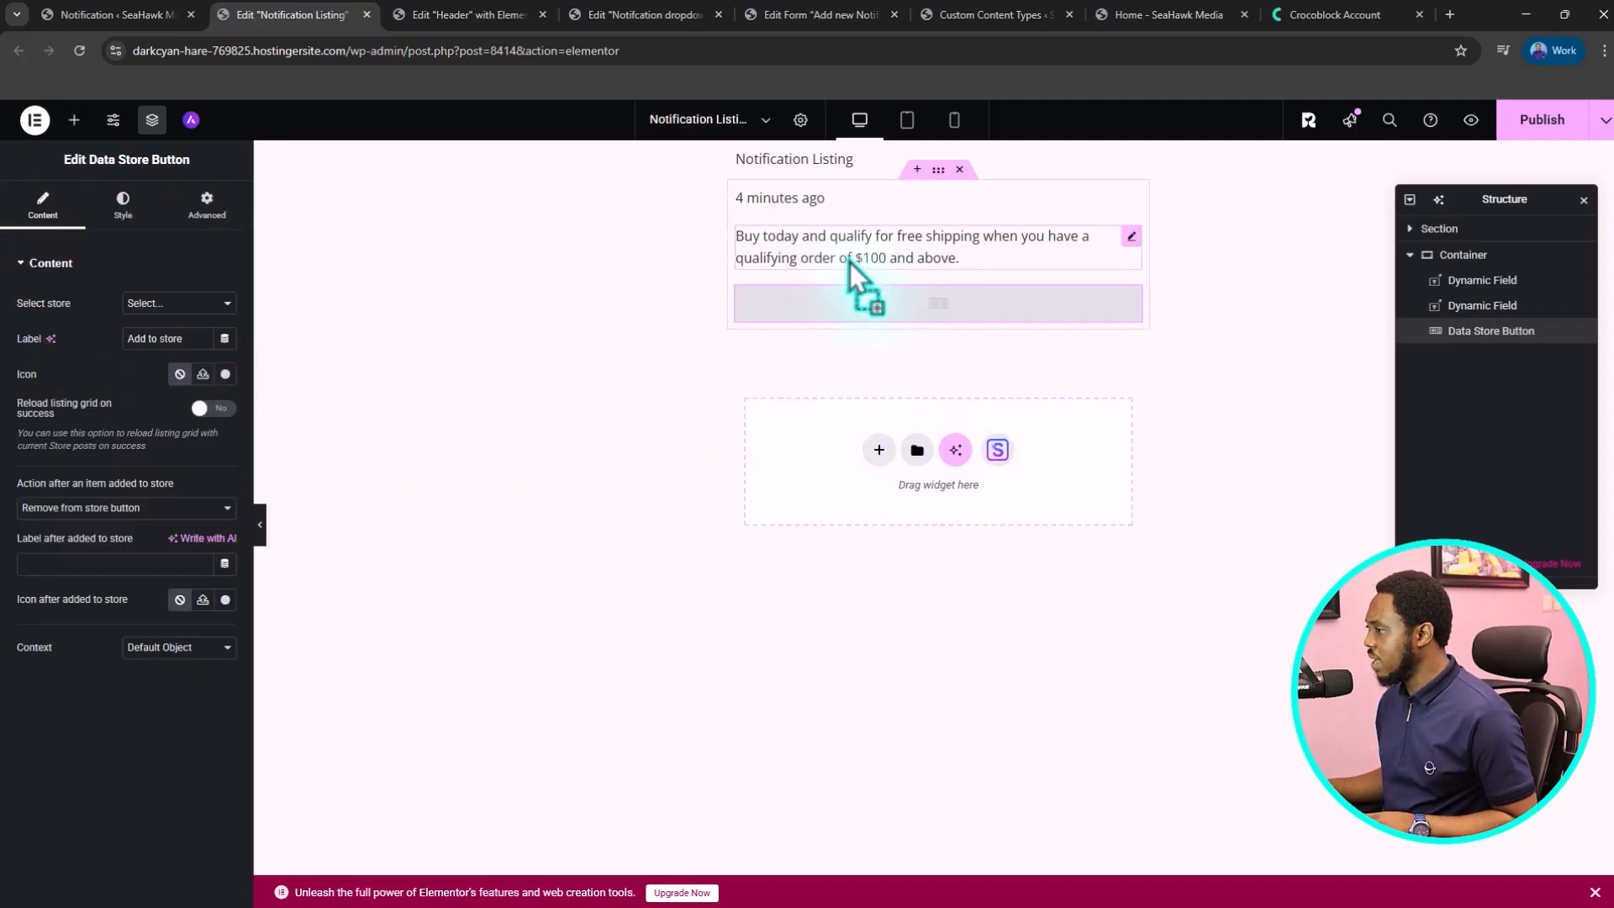
- Set the data store button's store to Read Notification and clear its label
left_click(164, 305)
left_click(159, 345)
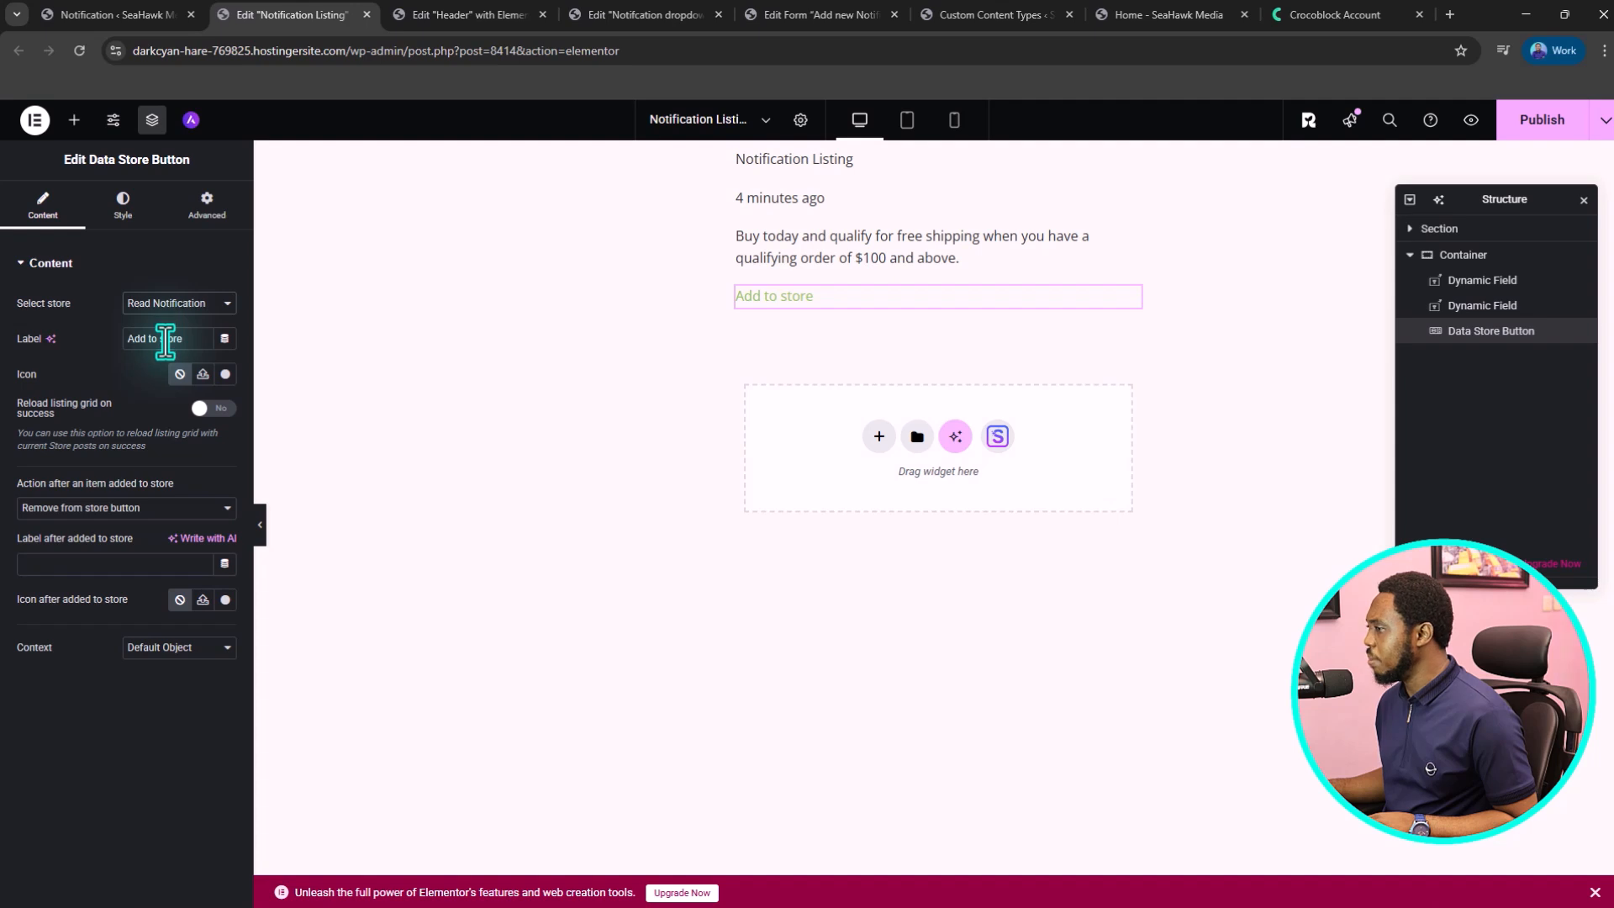
left_click_drag(182, 338, 114, 340)
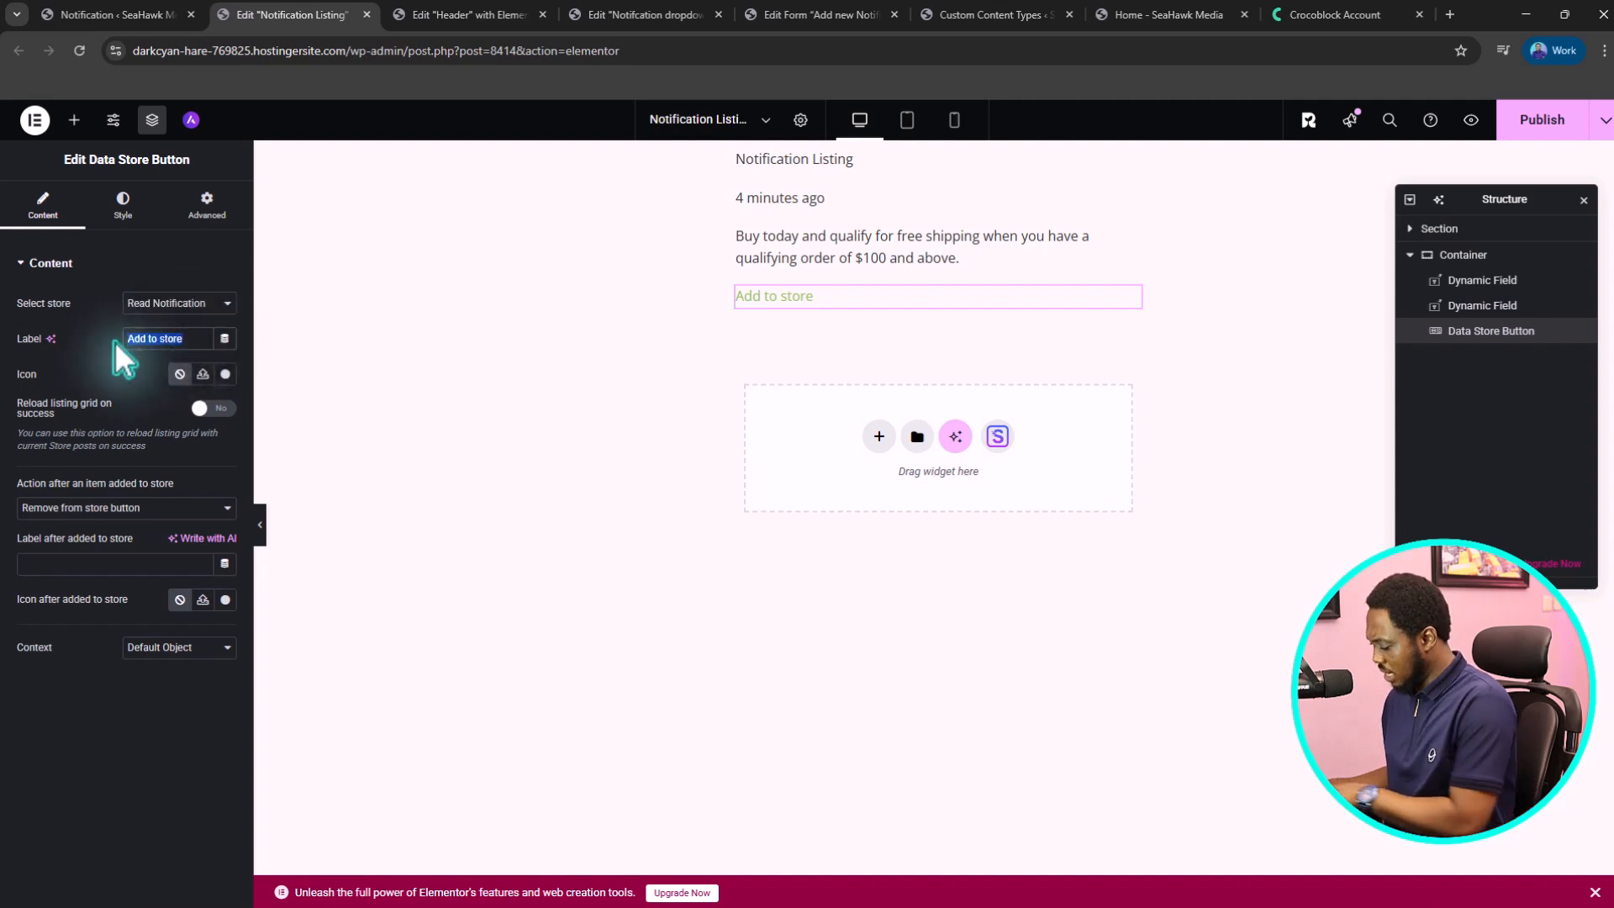
key("BackSpace")
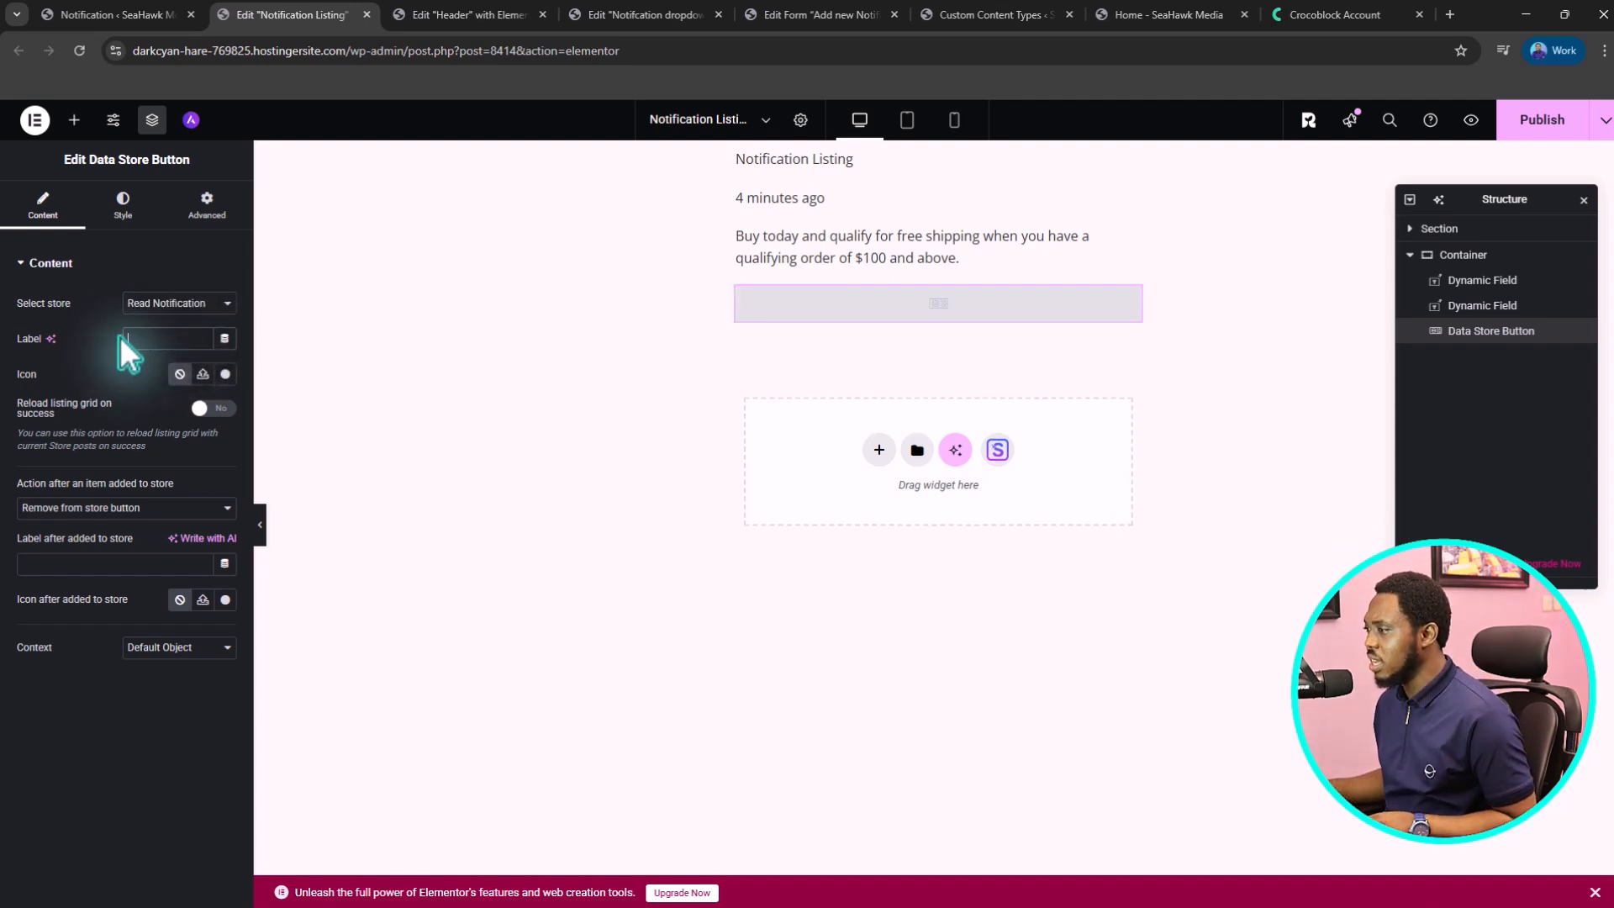
- Search the icon library for "check" and set the double check mark as the data store button's icon
left_click(225, 374)
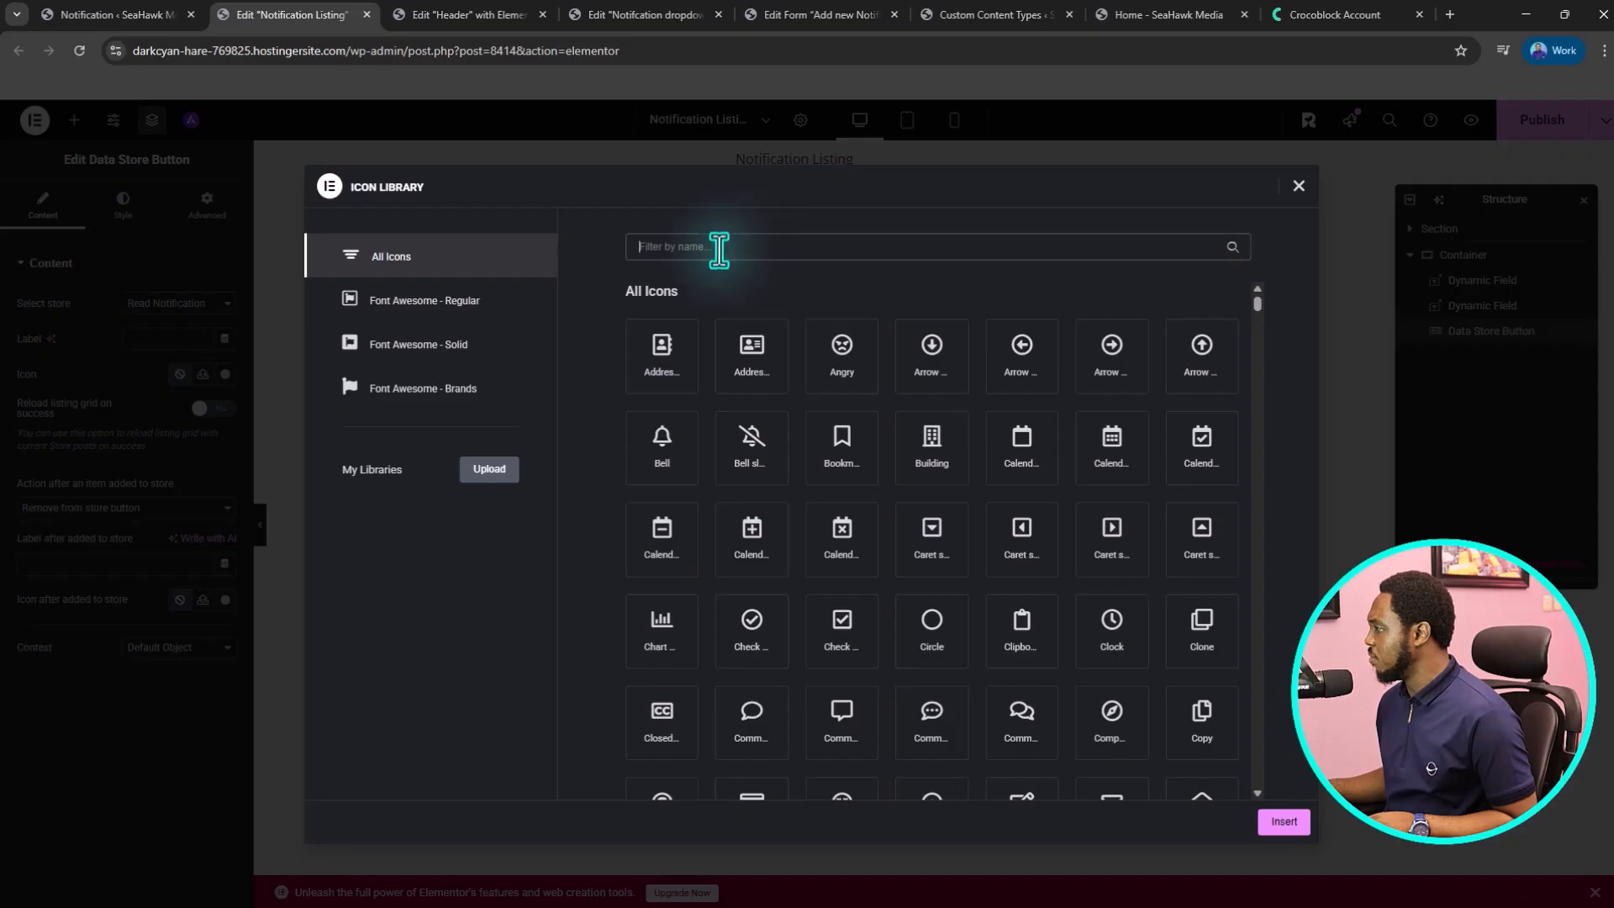
left_click(719, 247)
type("ico")
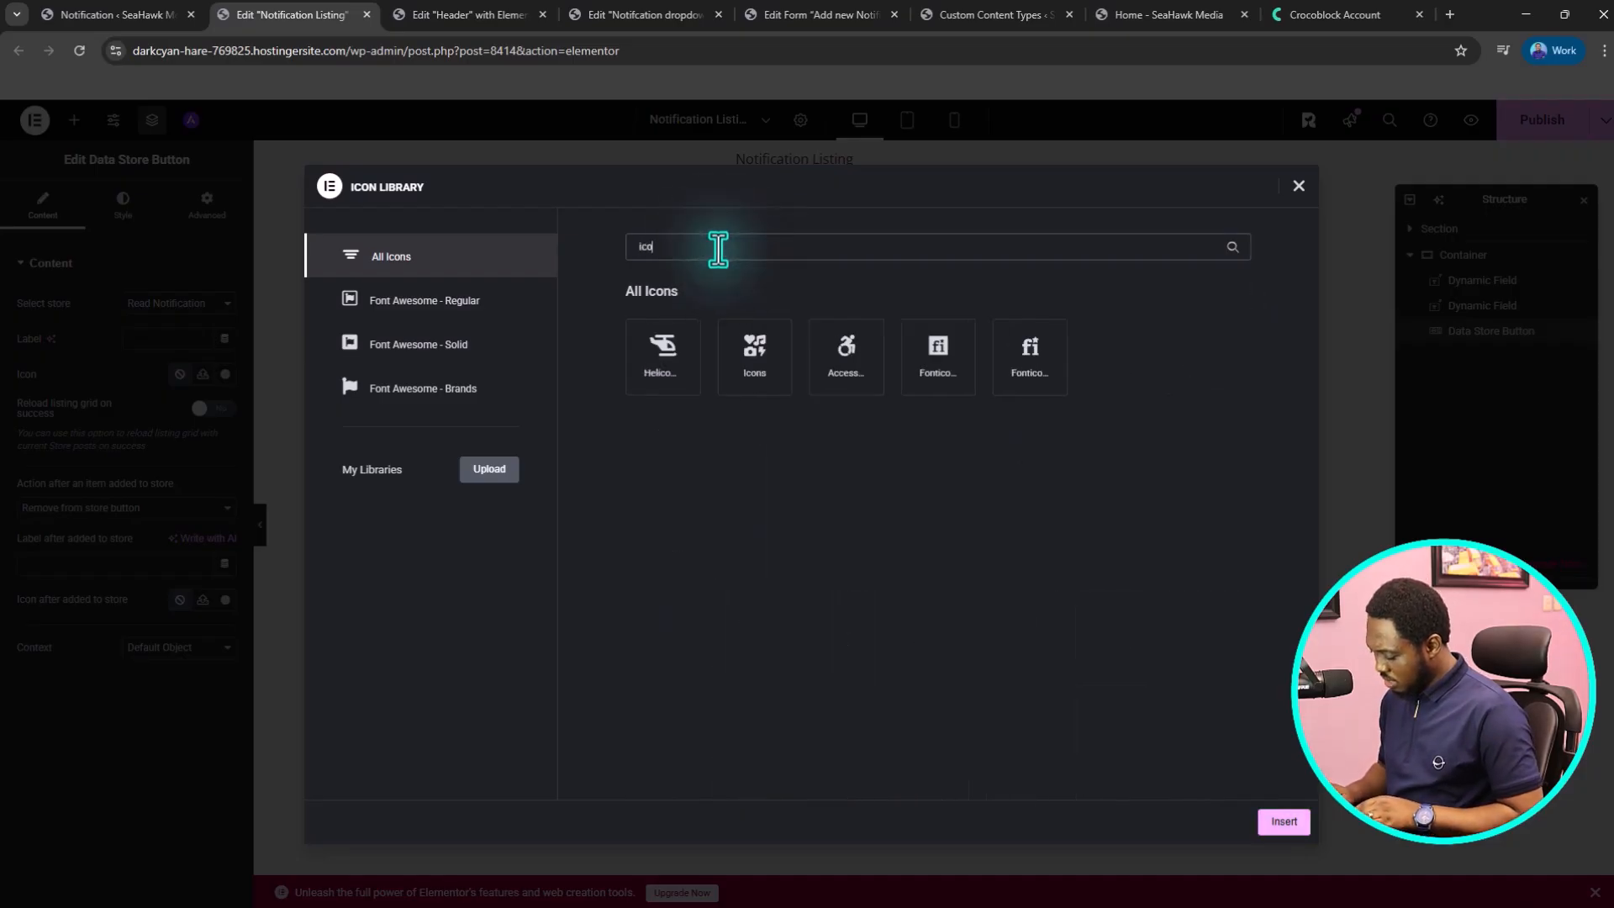
key("BackSpace")
key("BackSpace")
key("BackSpace")
type("che")
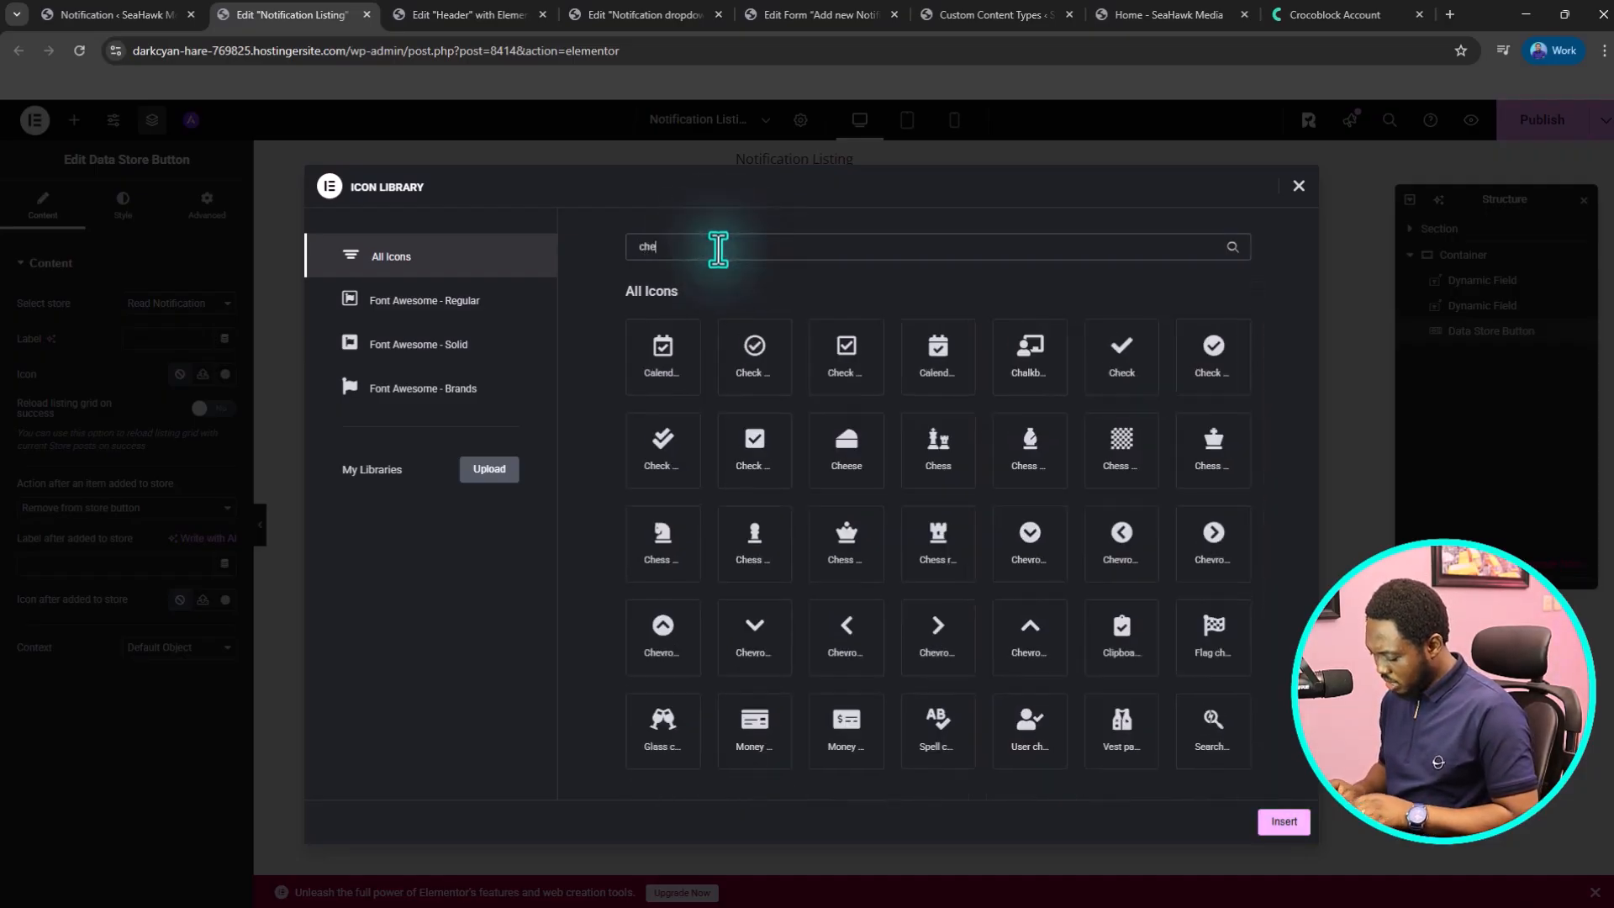
type("ck")
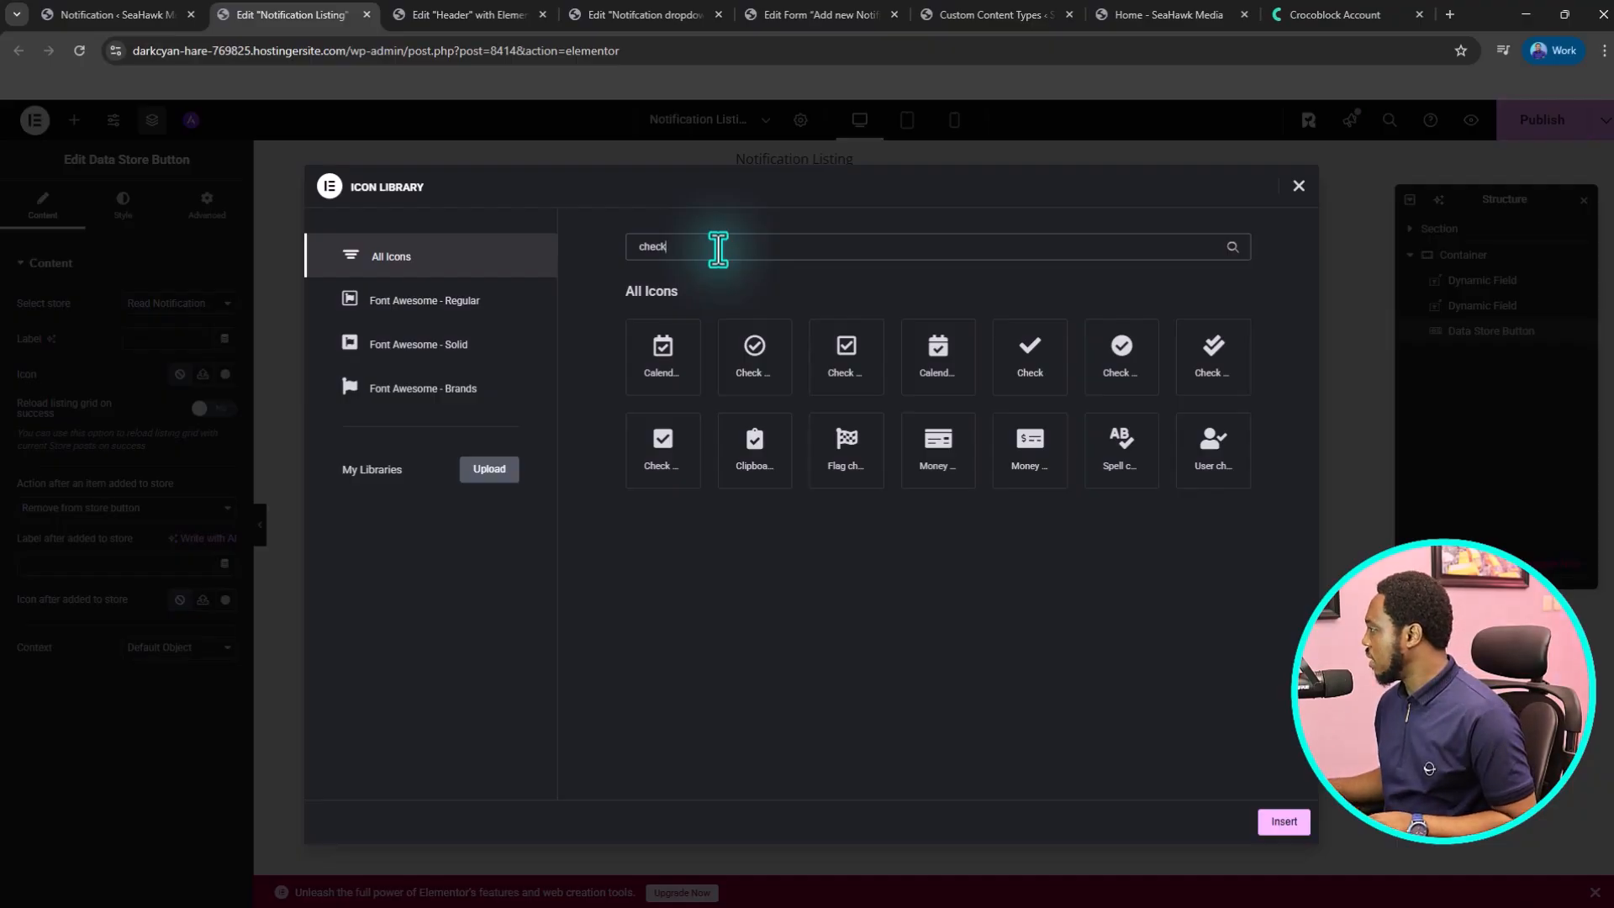
left_click(1218, 350)
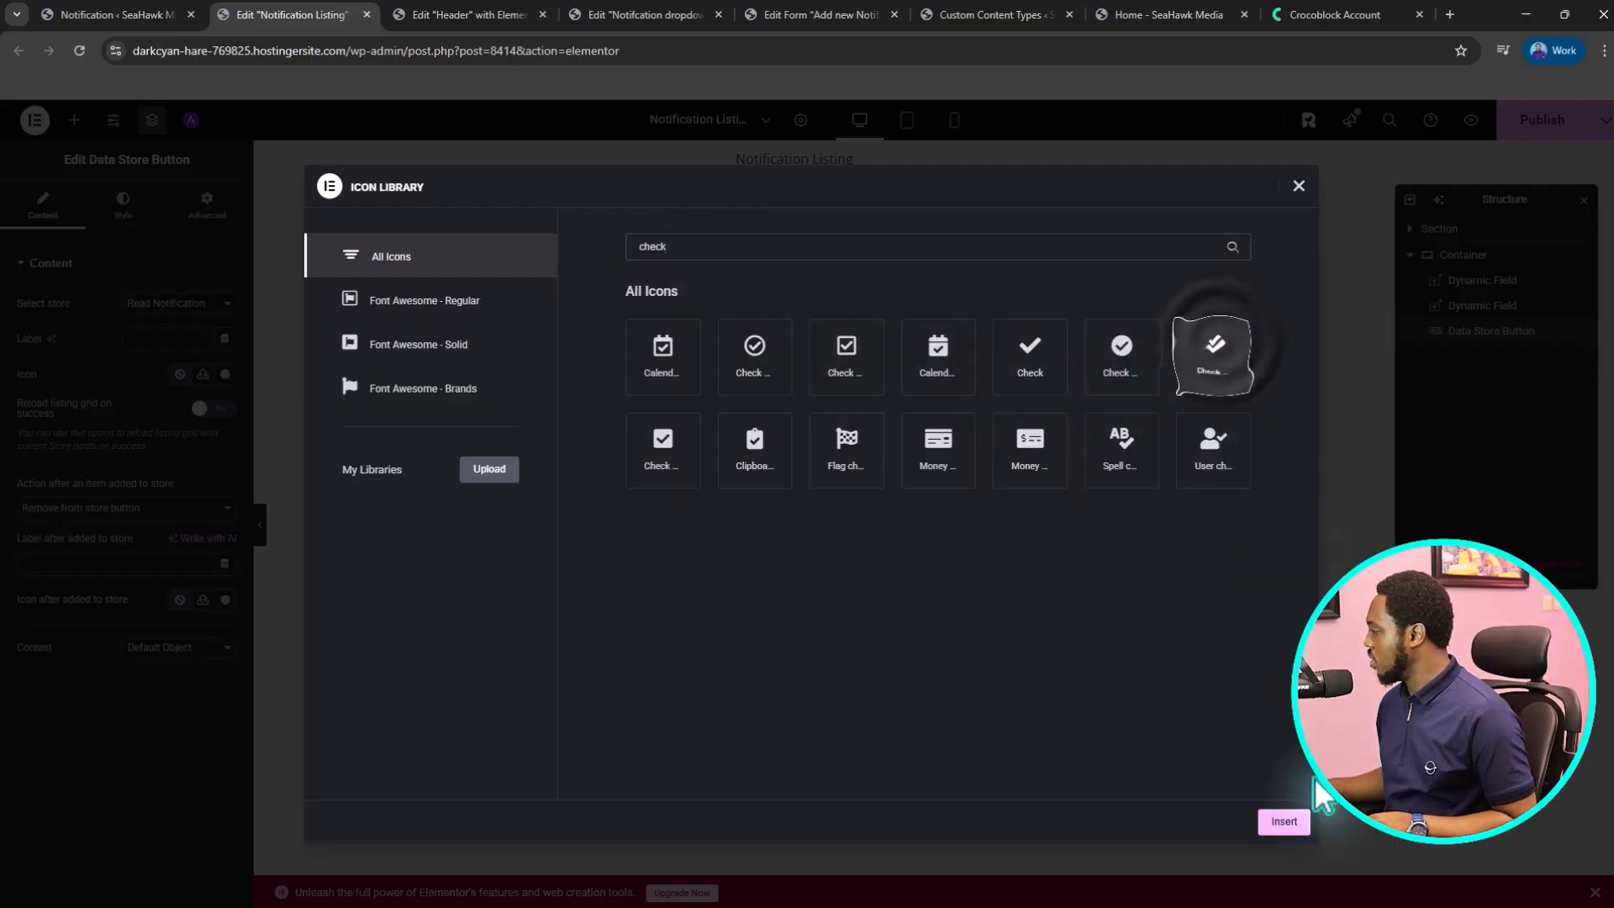
left_click(1284, 821)
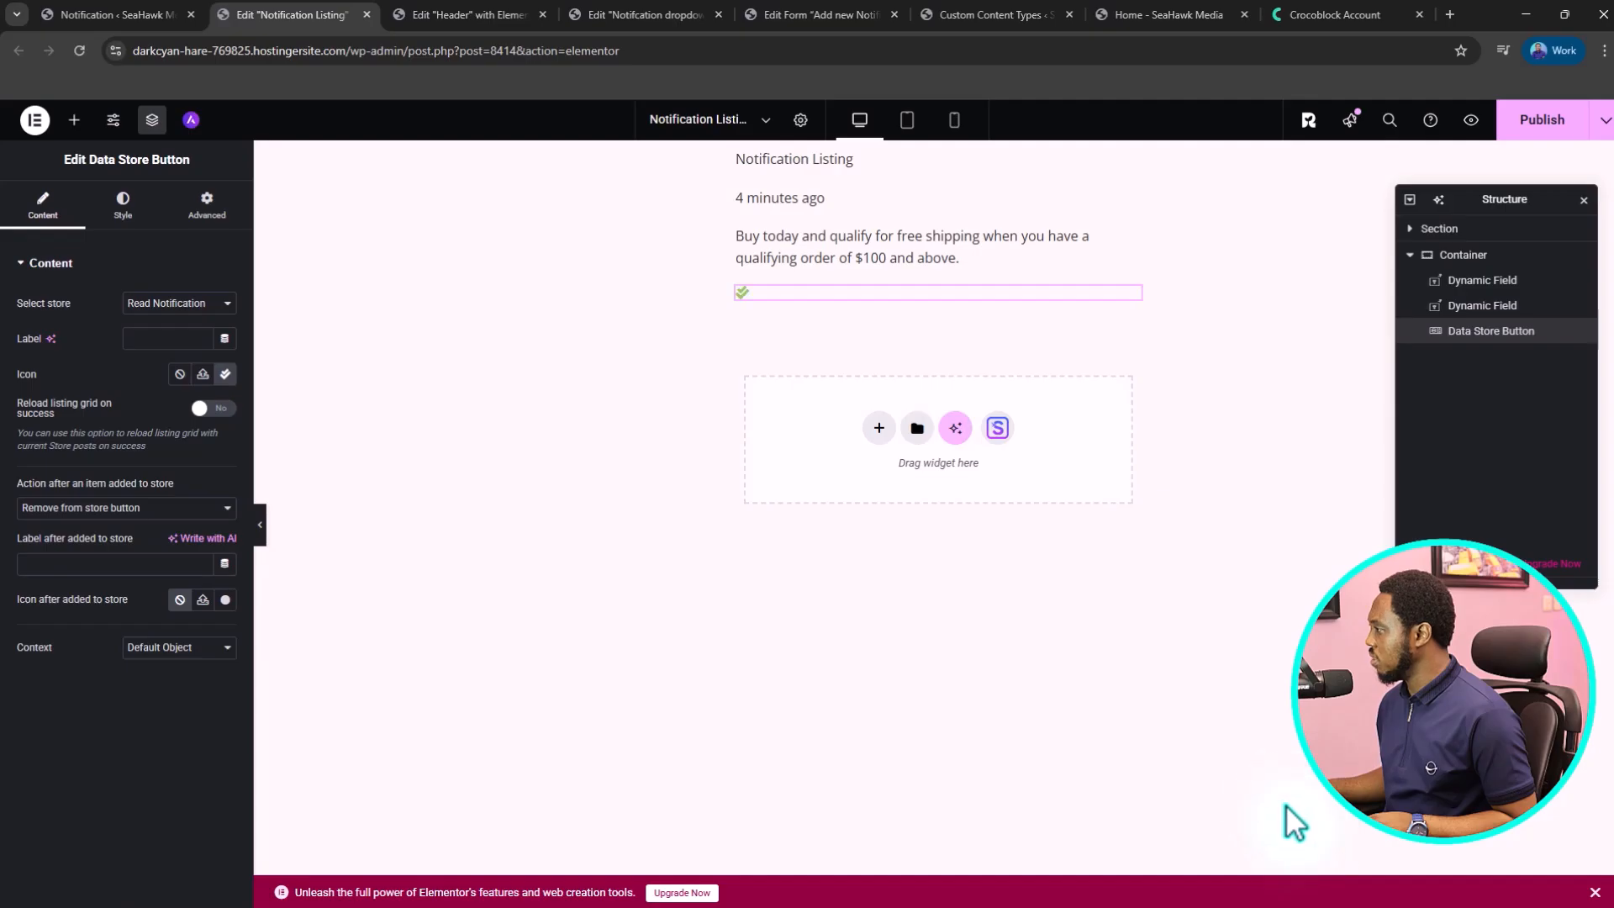
- Replace the button's icon with check-read-svgrepo-com.svg, enabling unfiltered file uploads, and set the icon size to about 25
left_click(204, 375)
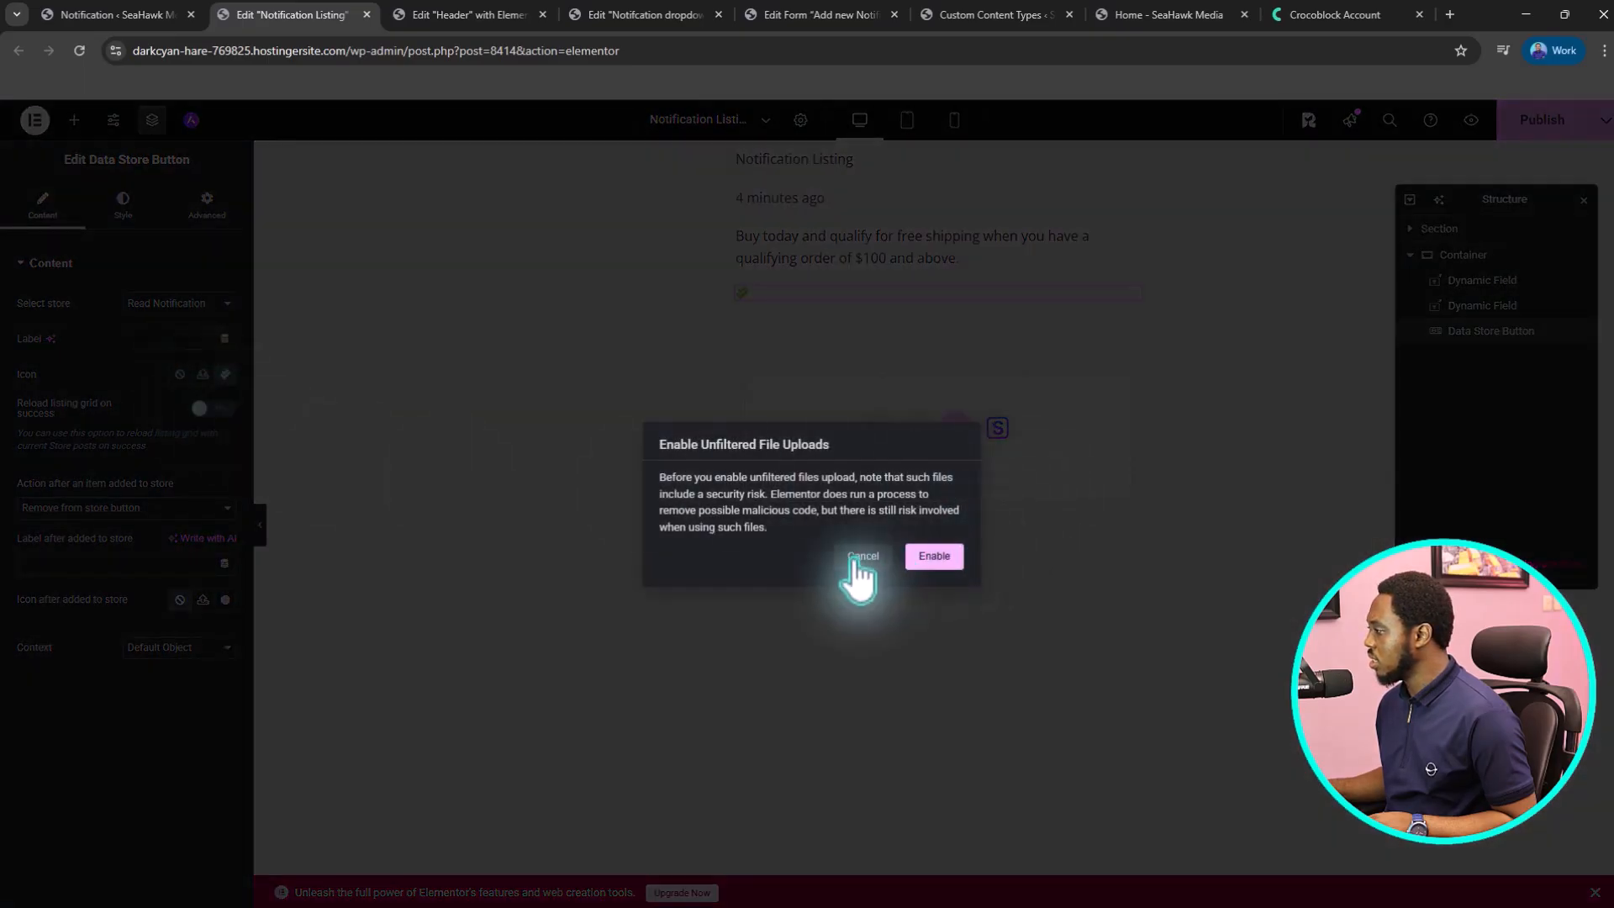
left_click(930, 559)
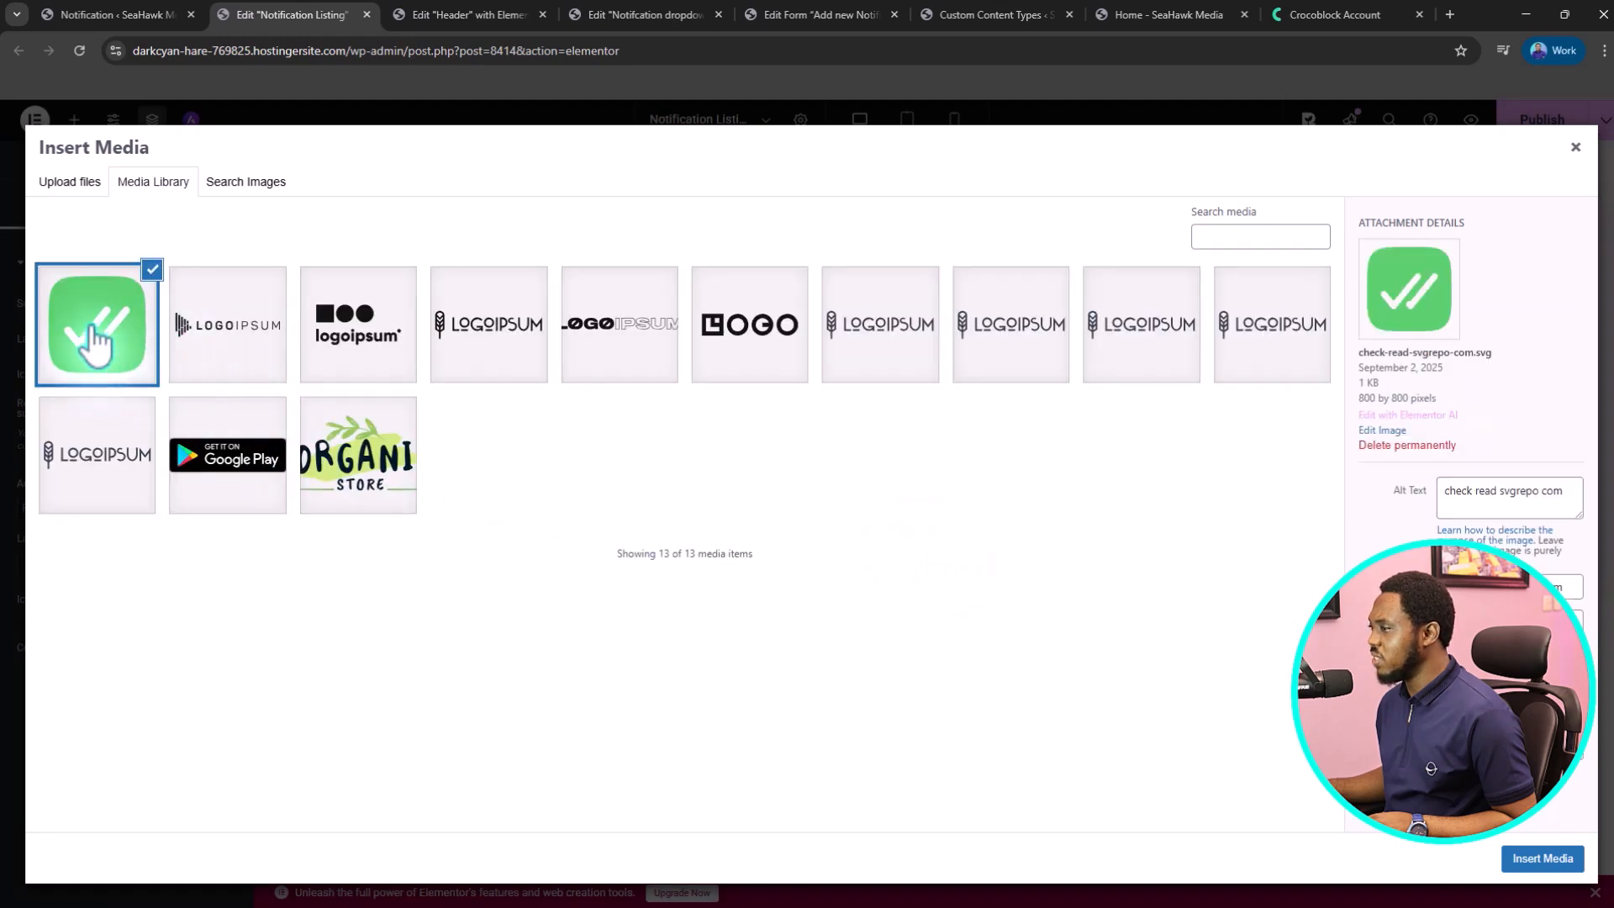
left_click(1526, 858)
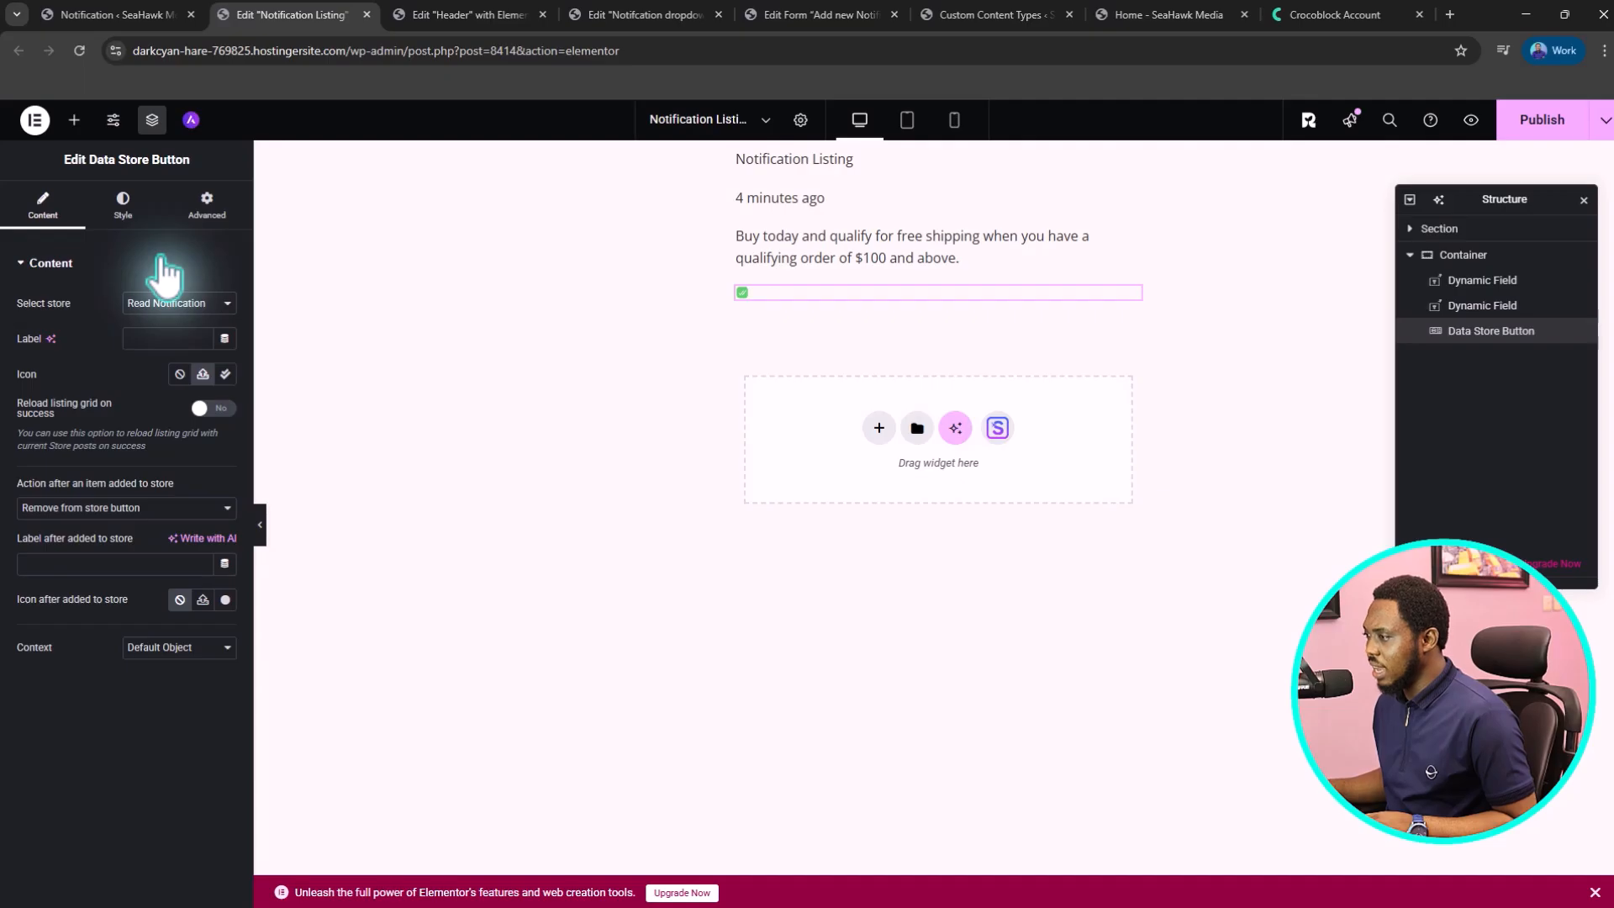
left_click(123, 206)
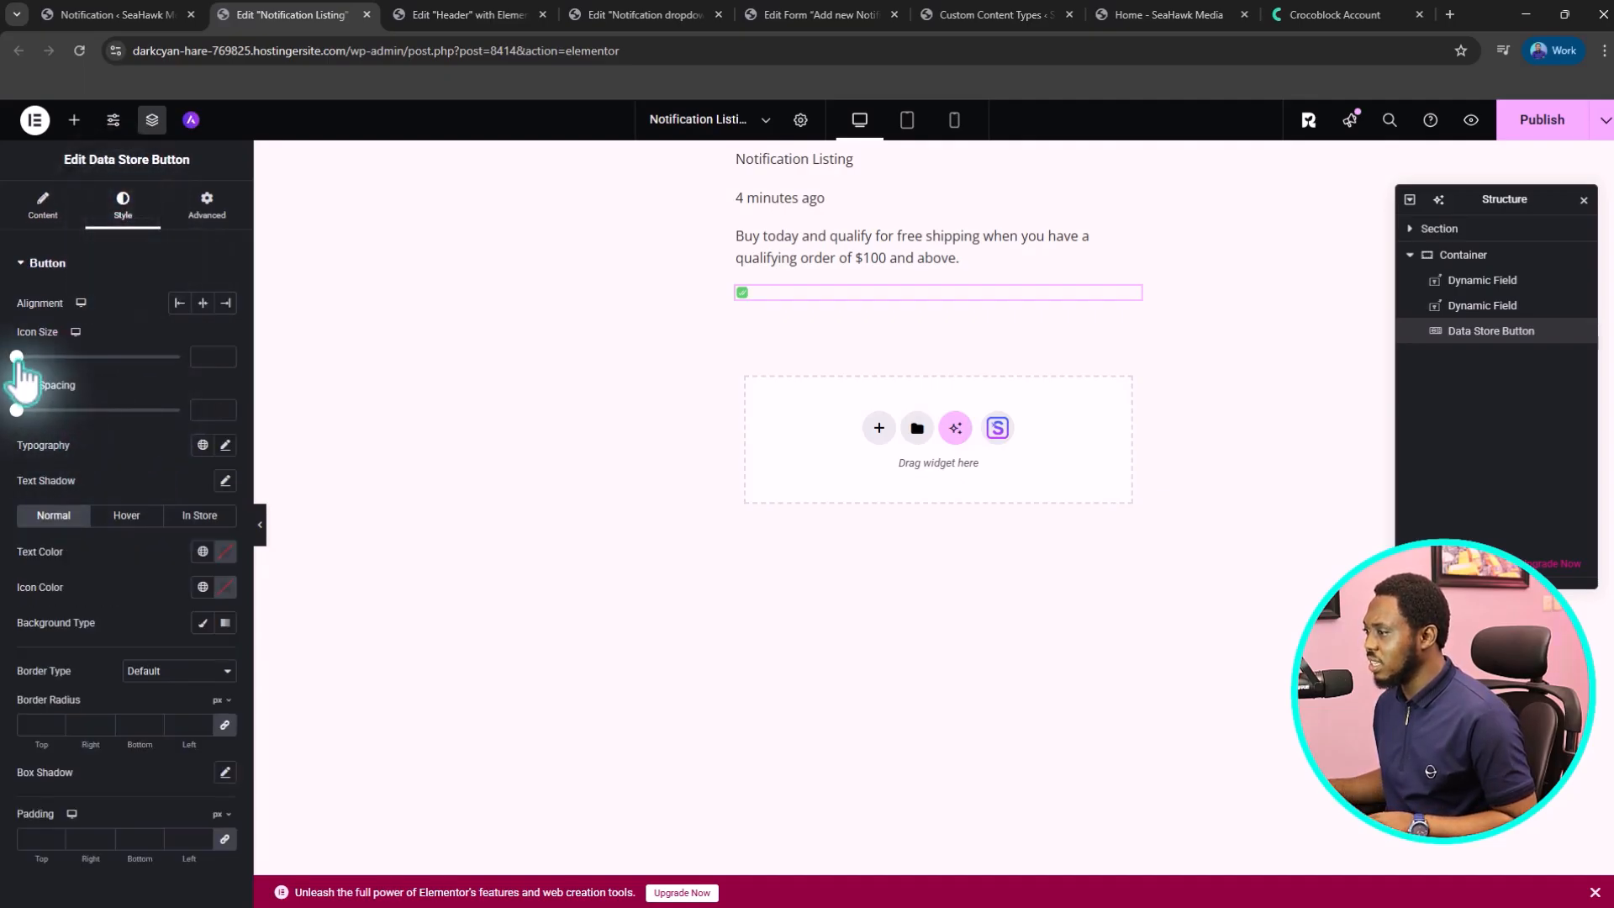
left_click_drag(19, 358, 61, 365)
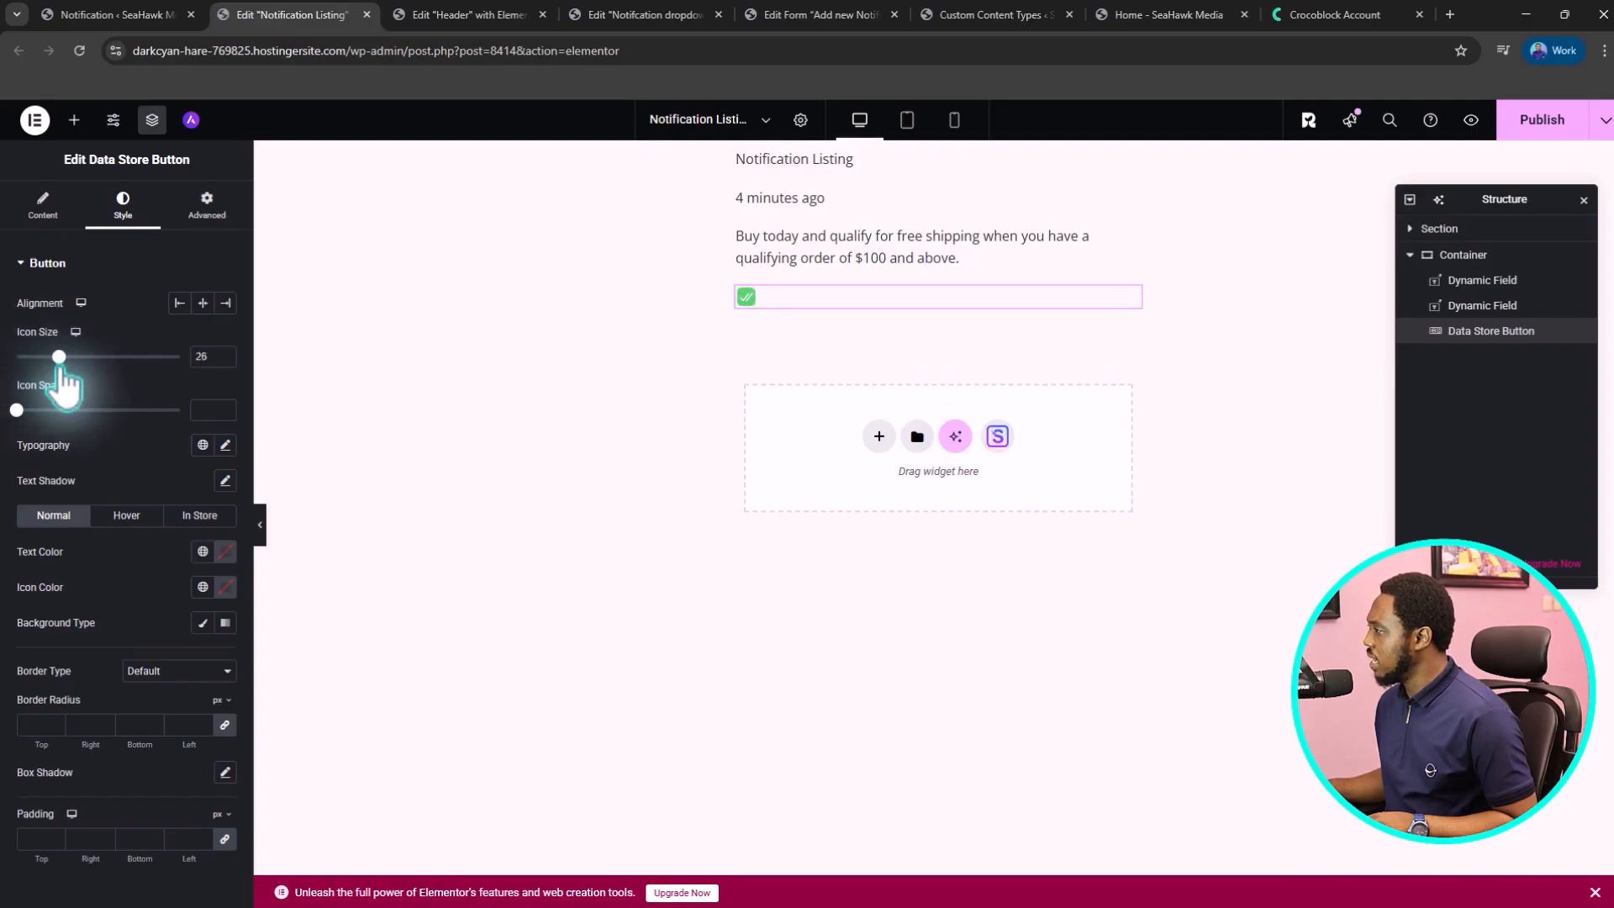
- Give the listing container a solid border with unlinked side widths and a top width of 1 px
left_click(378, 295)
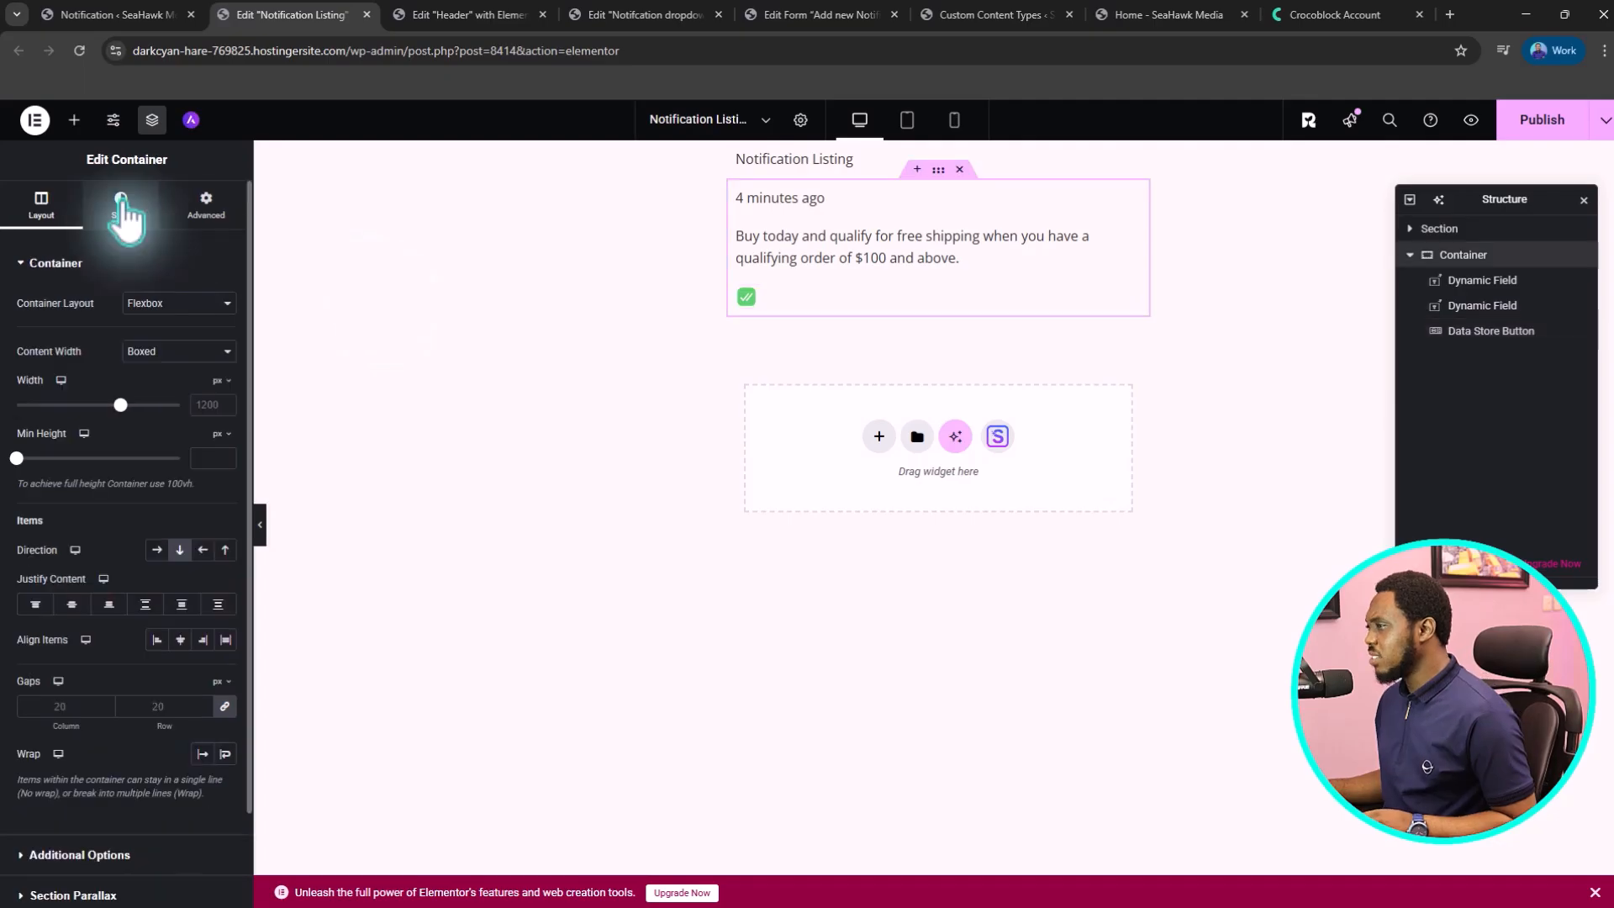
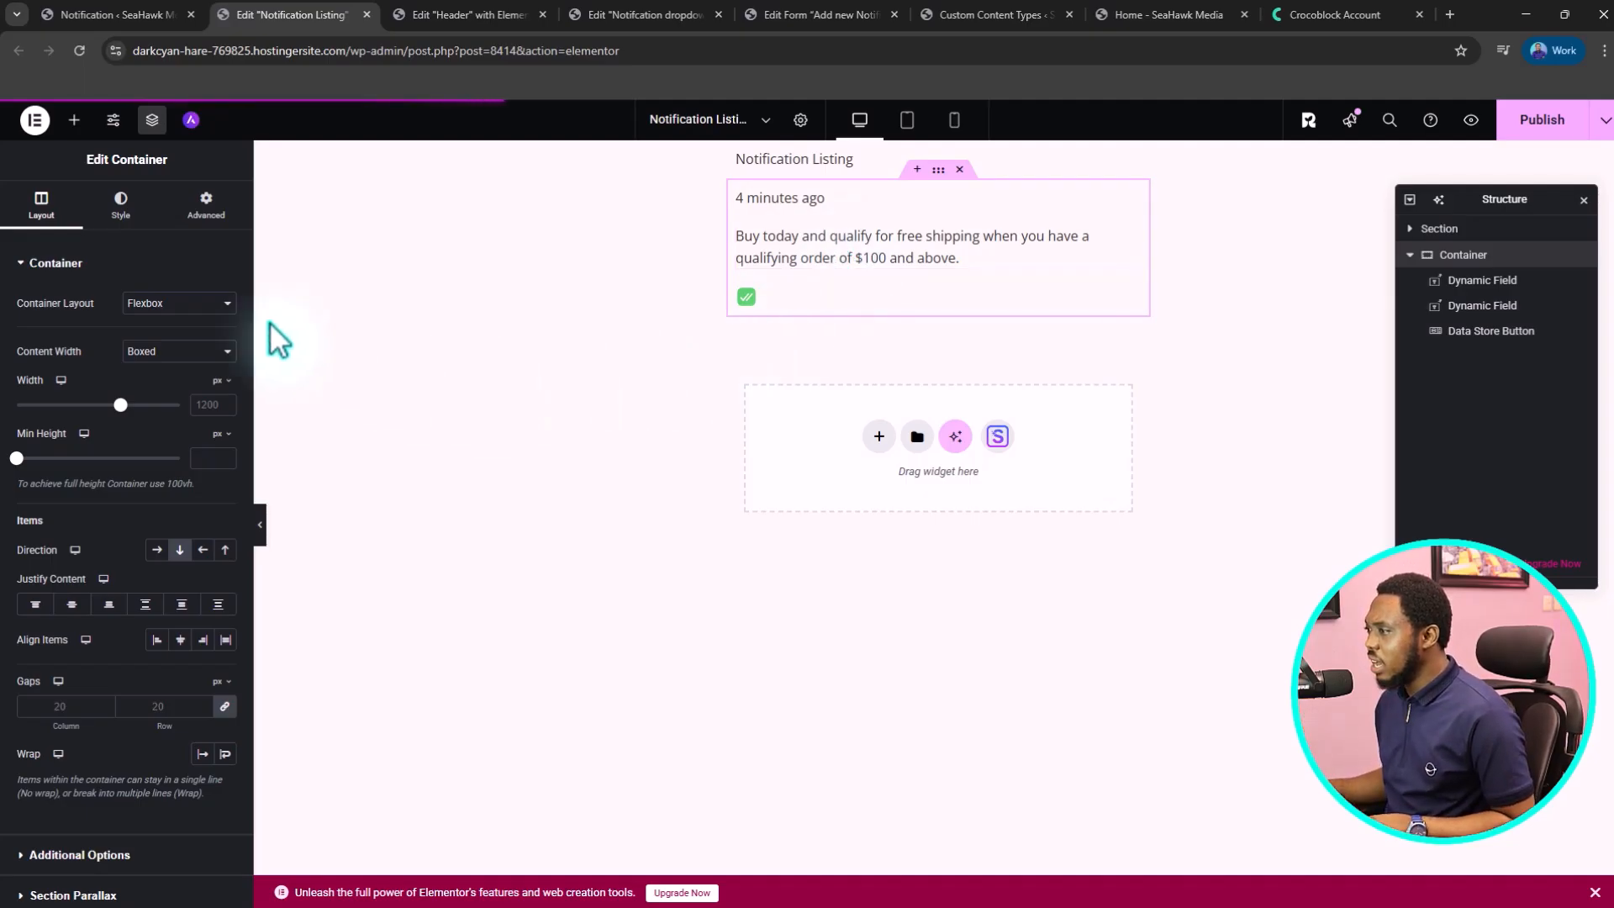
left_click(121, 204)
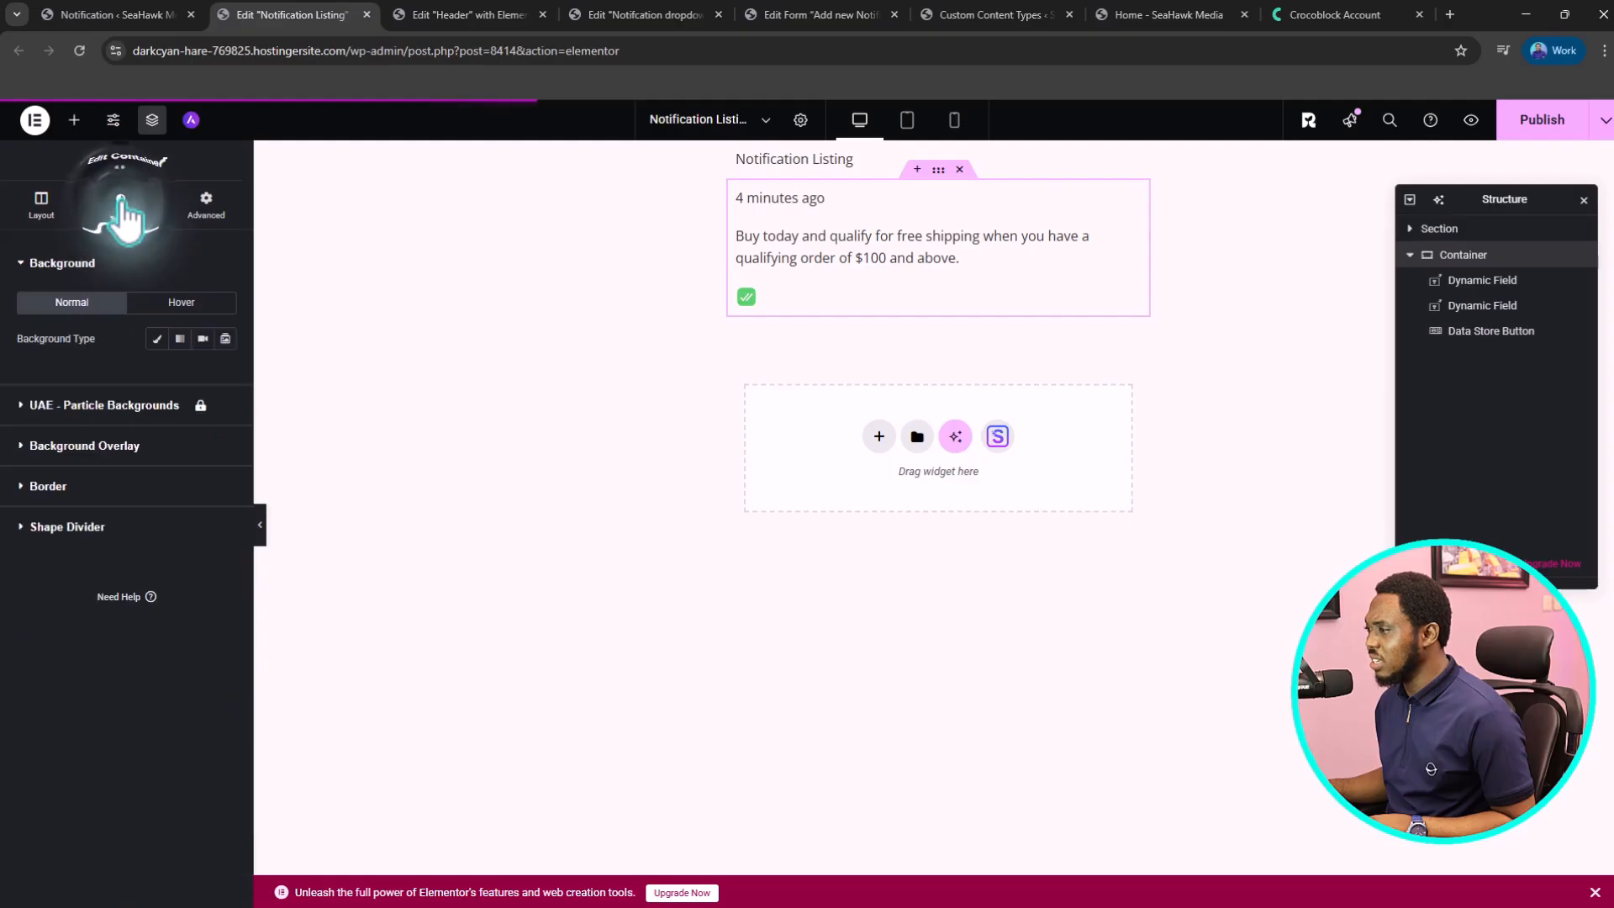
left_click(50, 486)
left_click(134, 462)
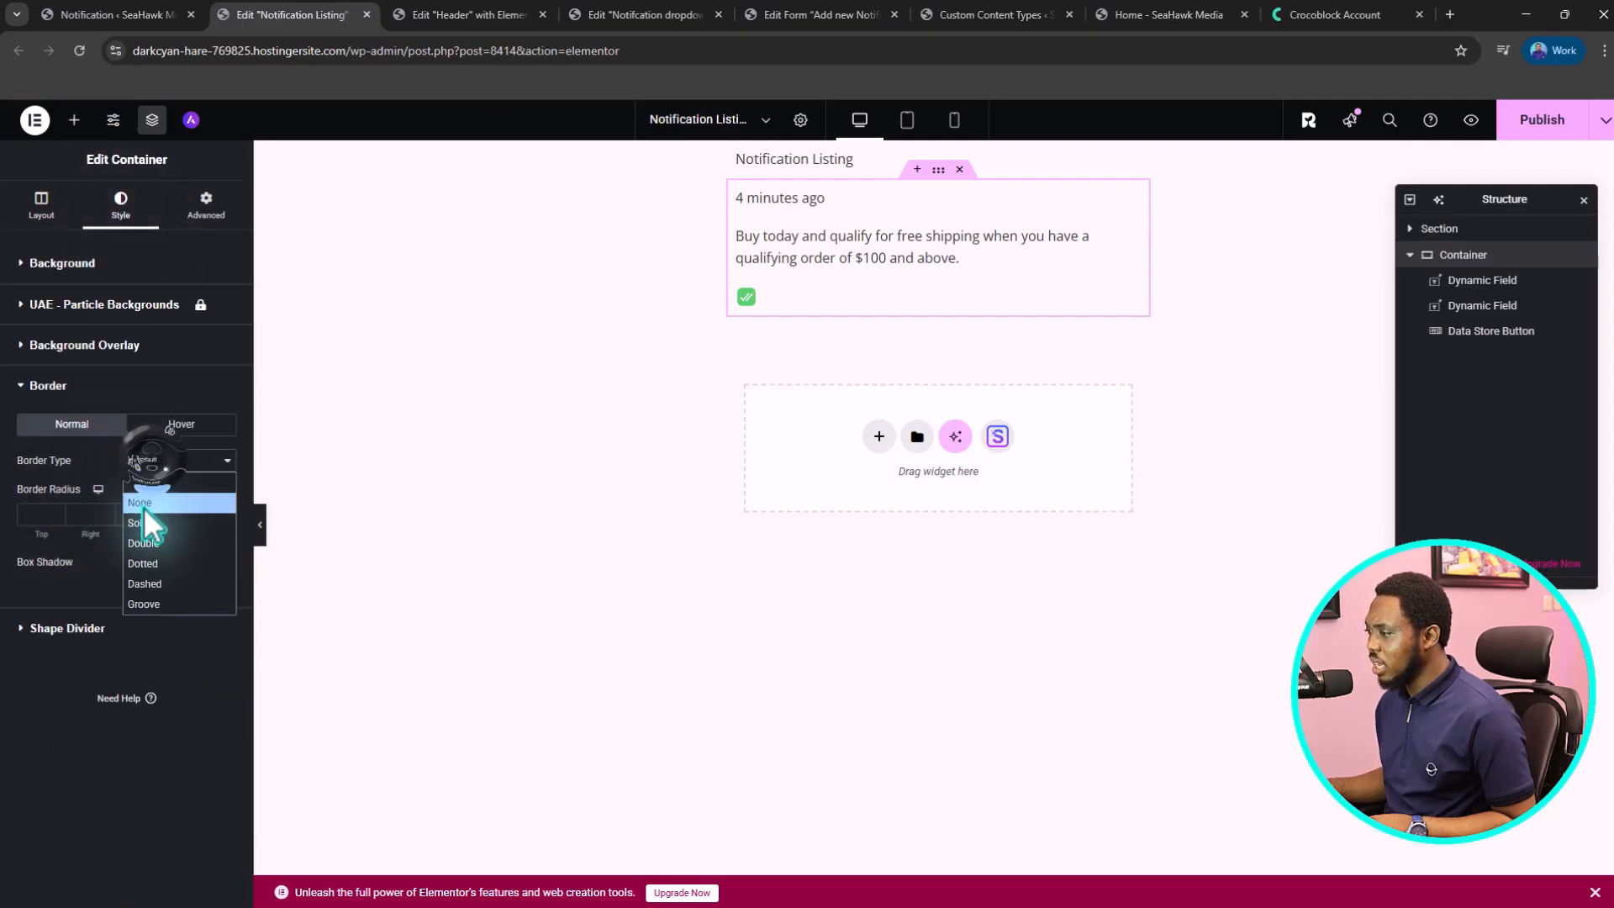
left_click(144, 507)
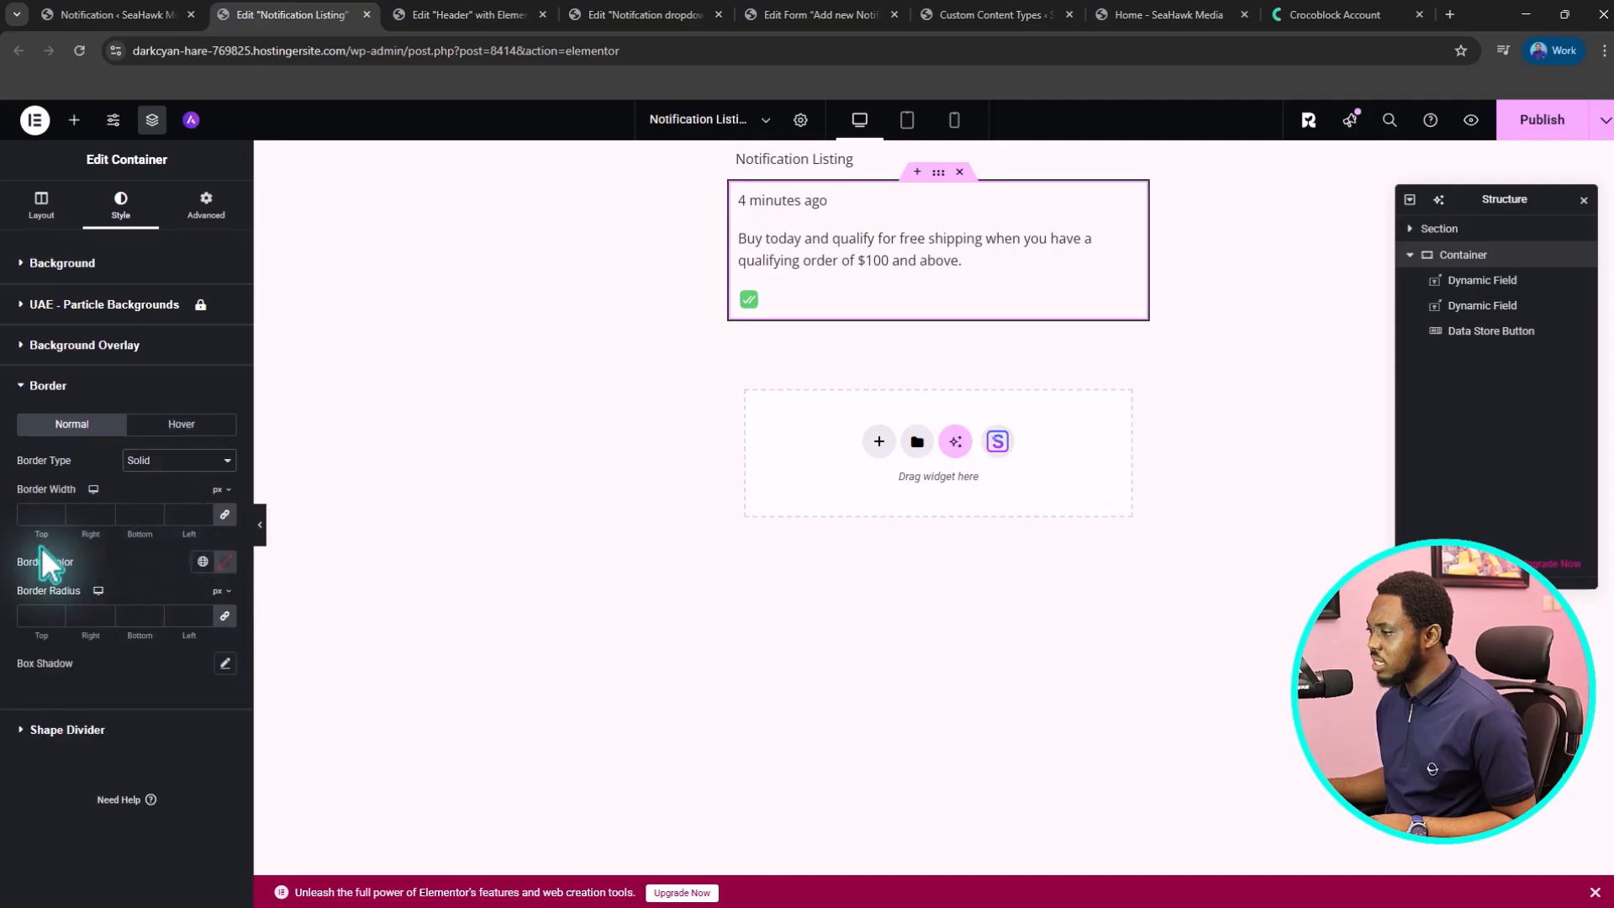
left_click(224, 514)
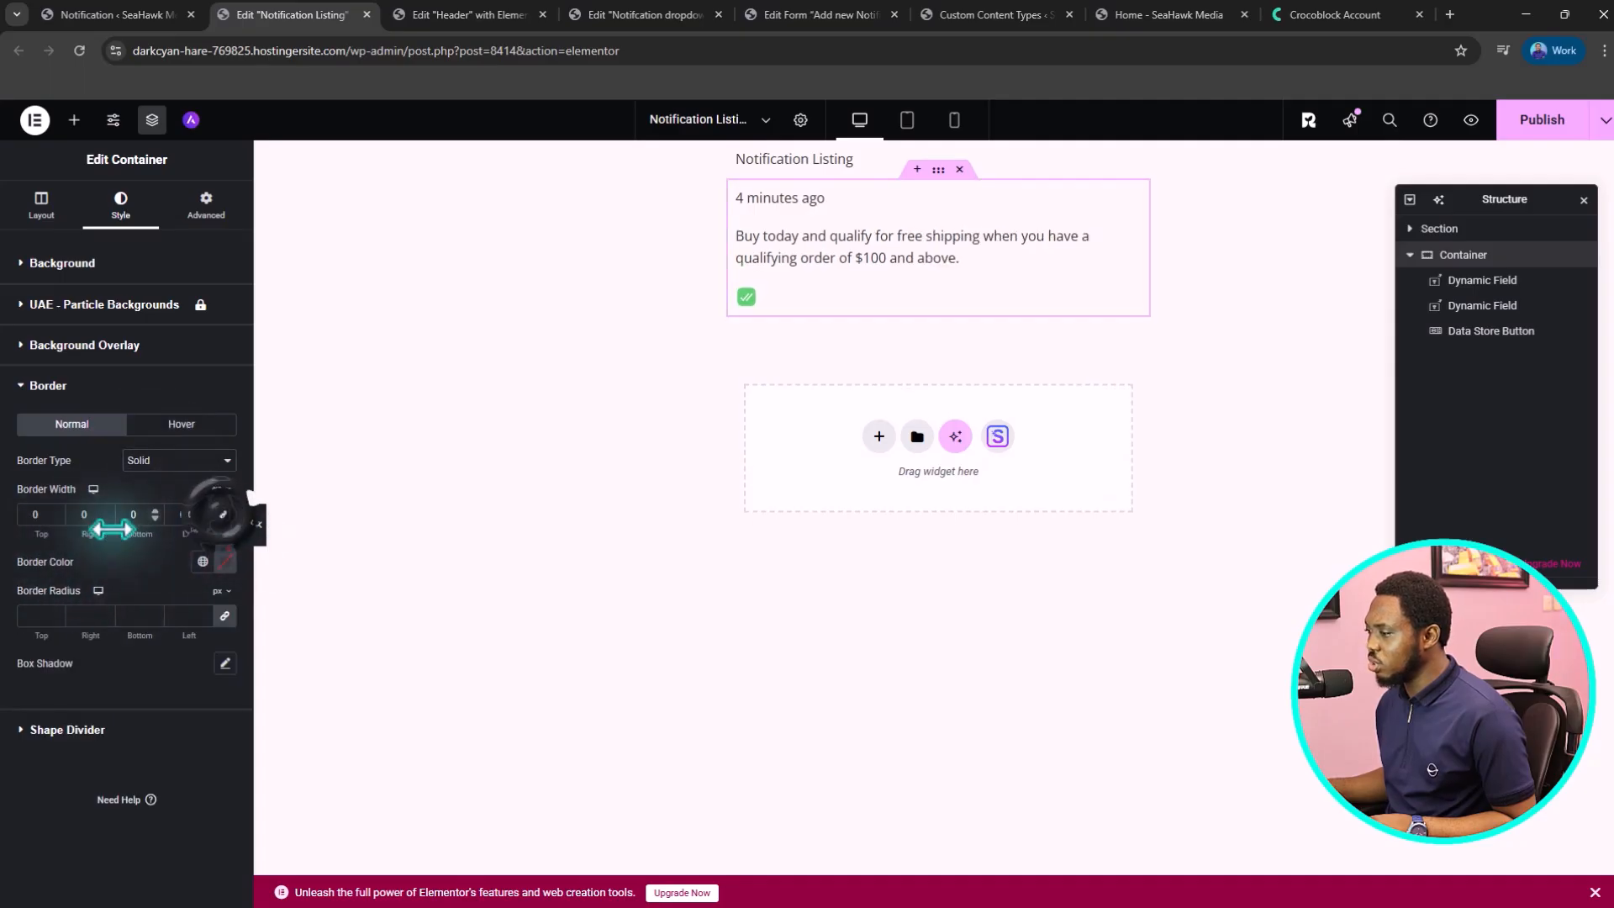
left_click(29, 514)
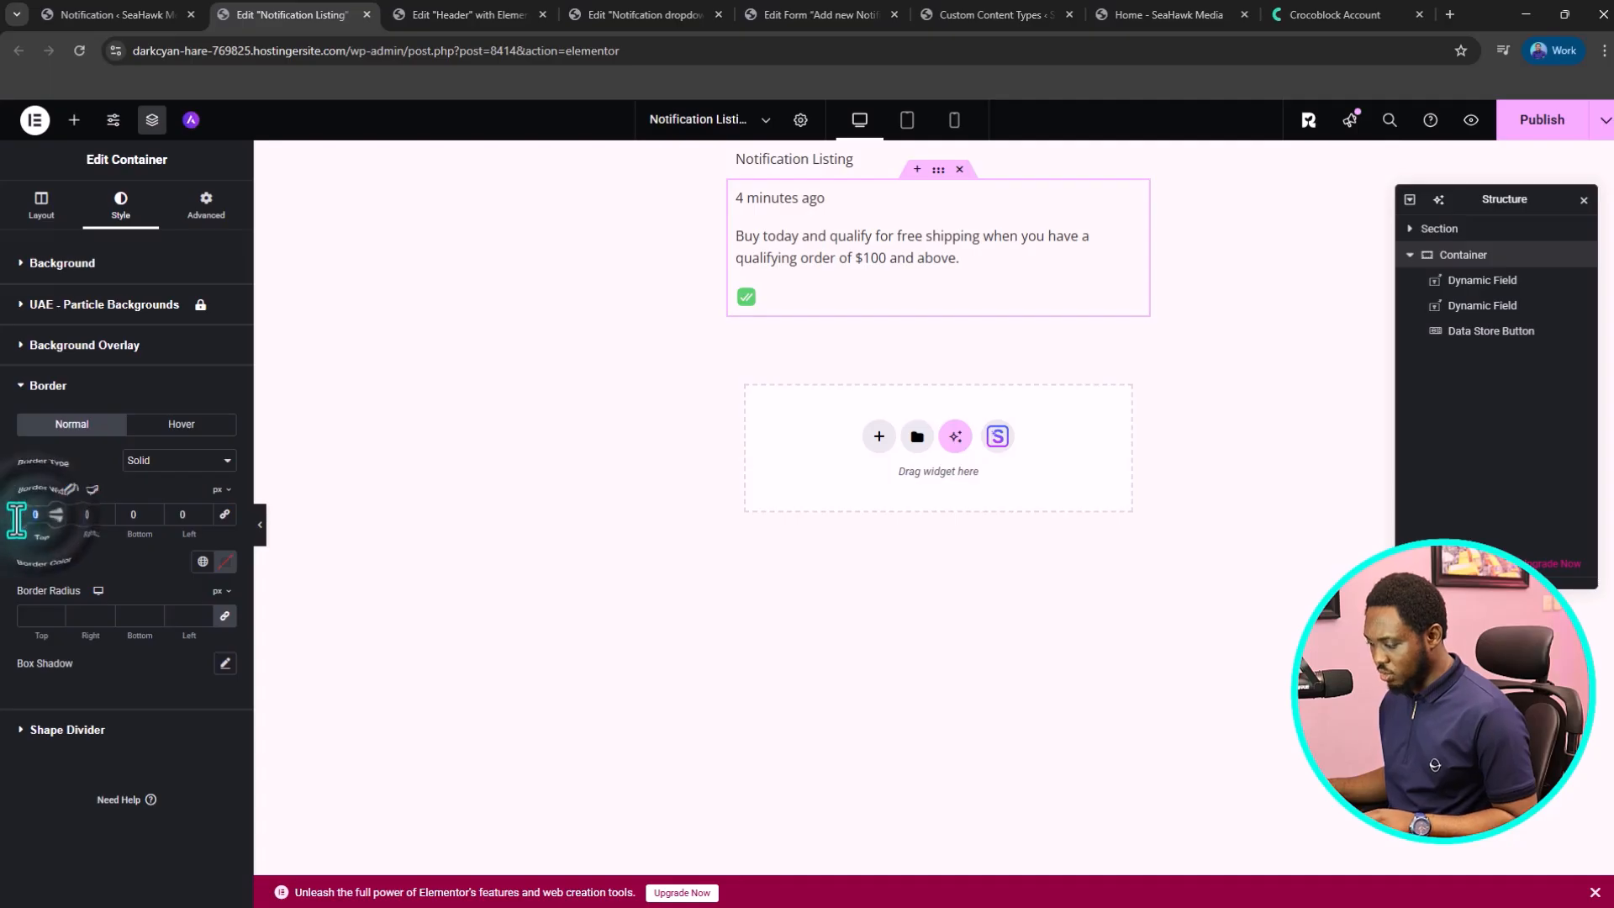
type("1")
- Set the container's border color to semi-transparent light grey #CFCECE80 and preview the listing without the editing panel
left_click(225, 561)
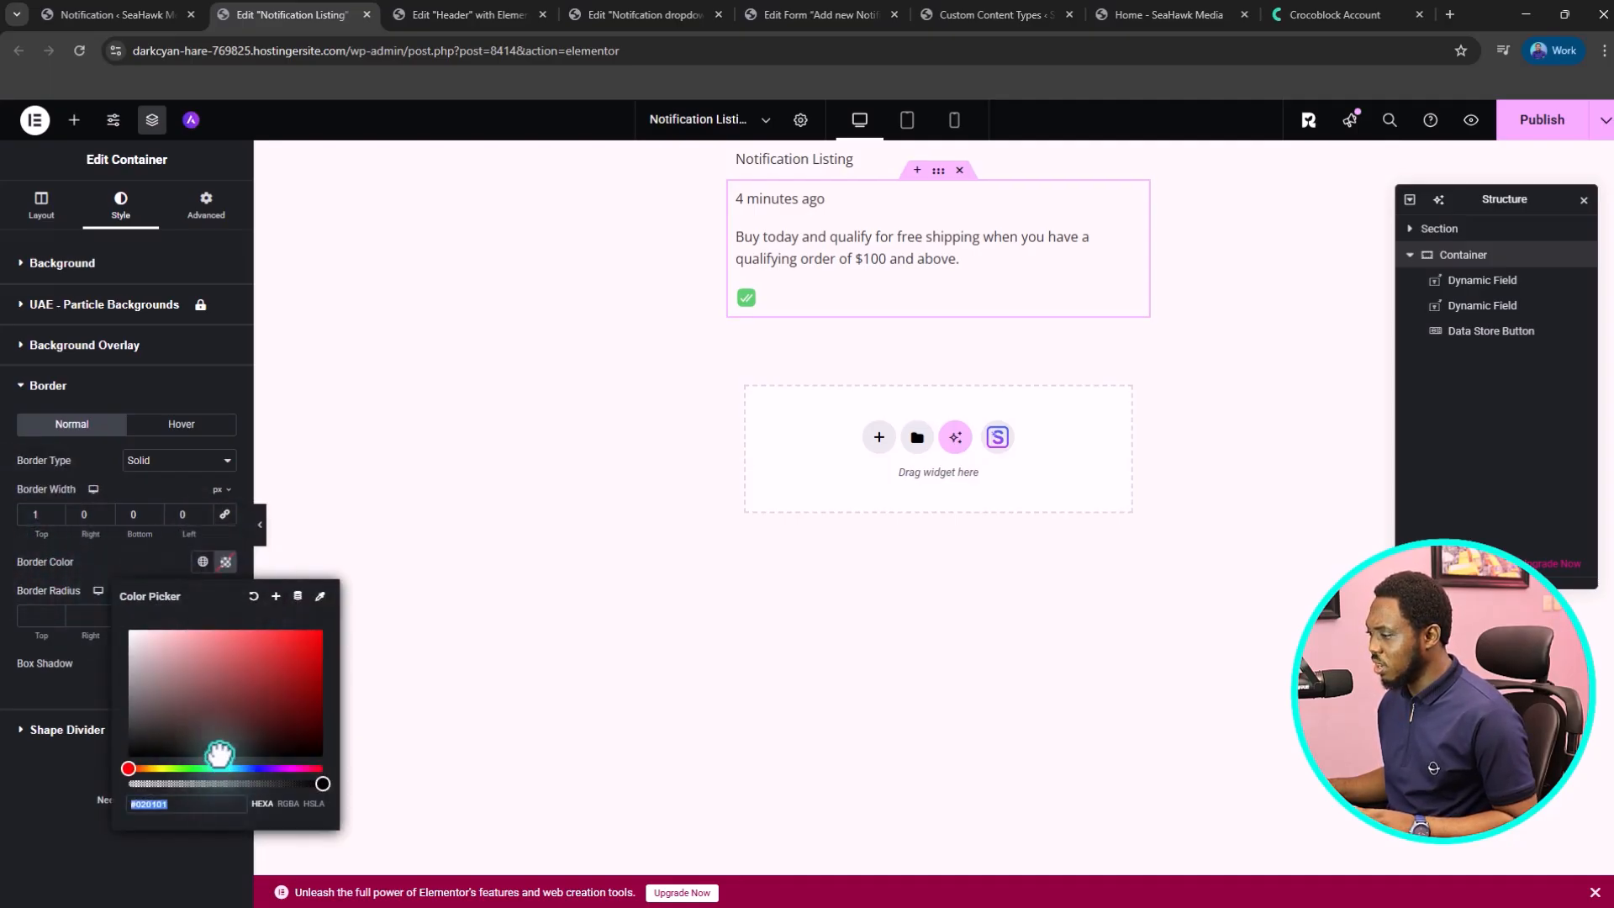
left_click_drag(221, 754, 128, 654)
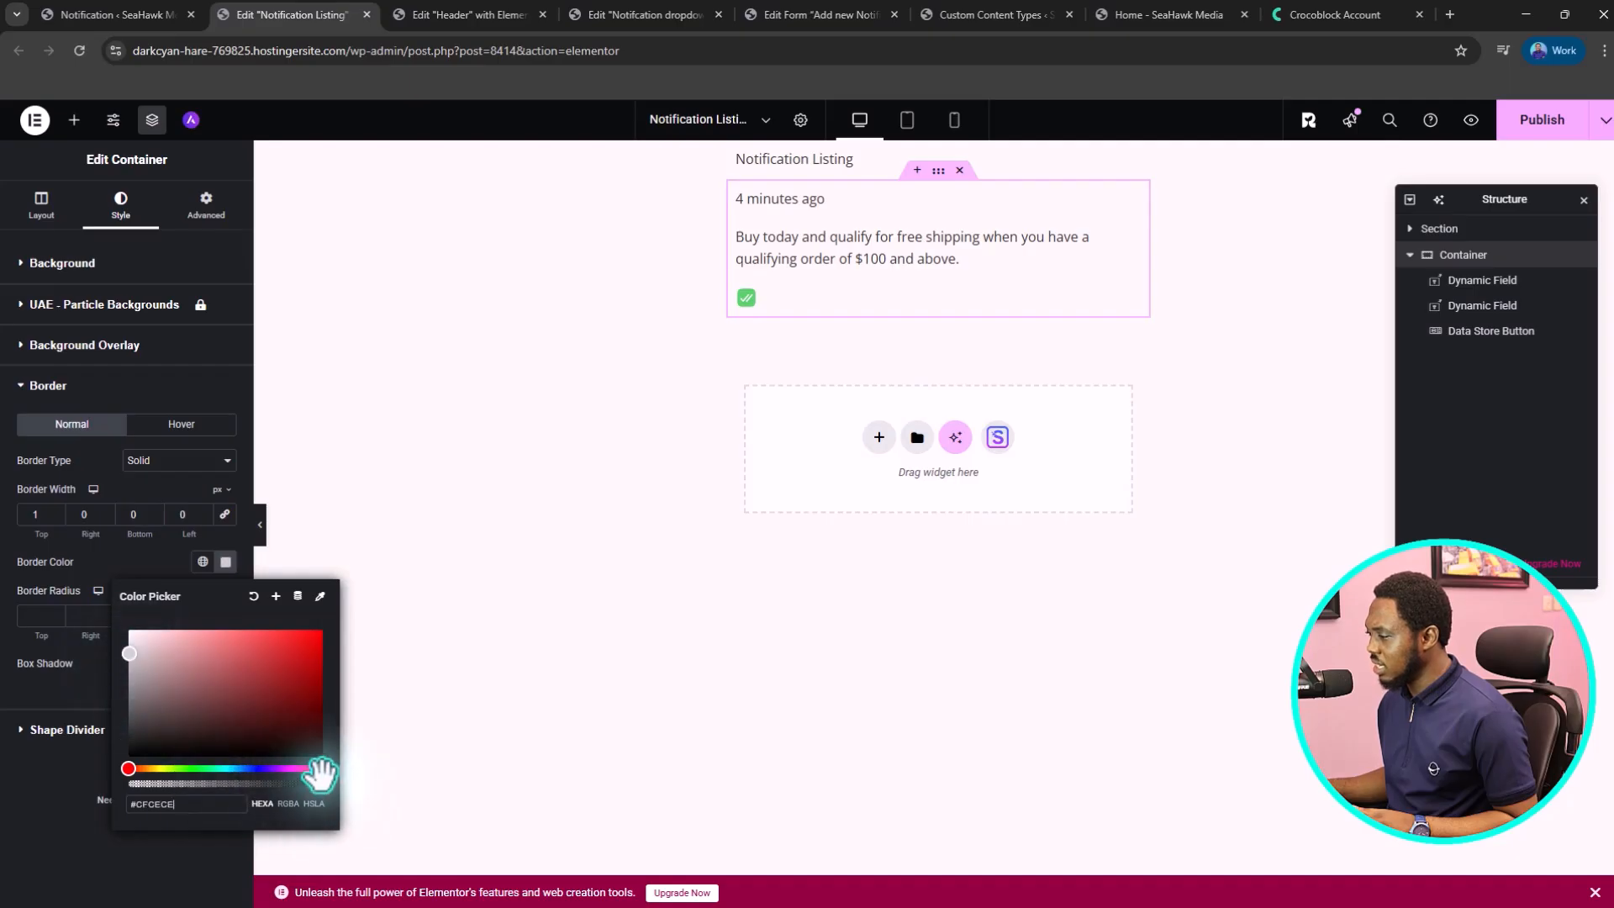
left_click_drag(320, 783, 223, 786)
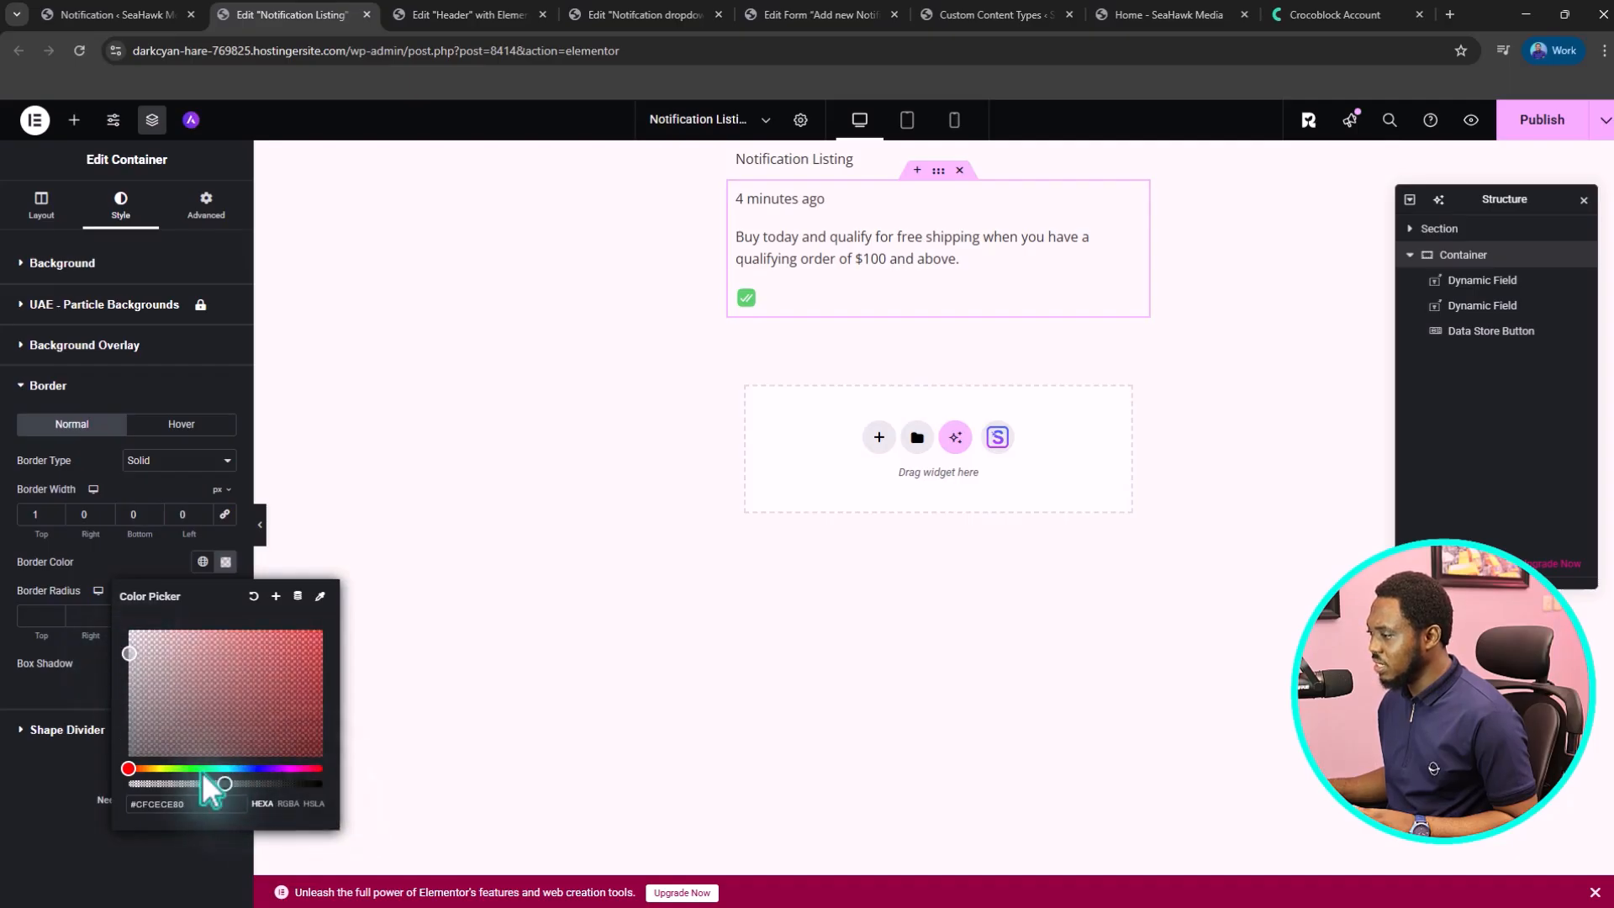
left_click(145, 557)
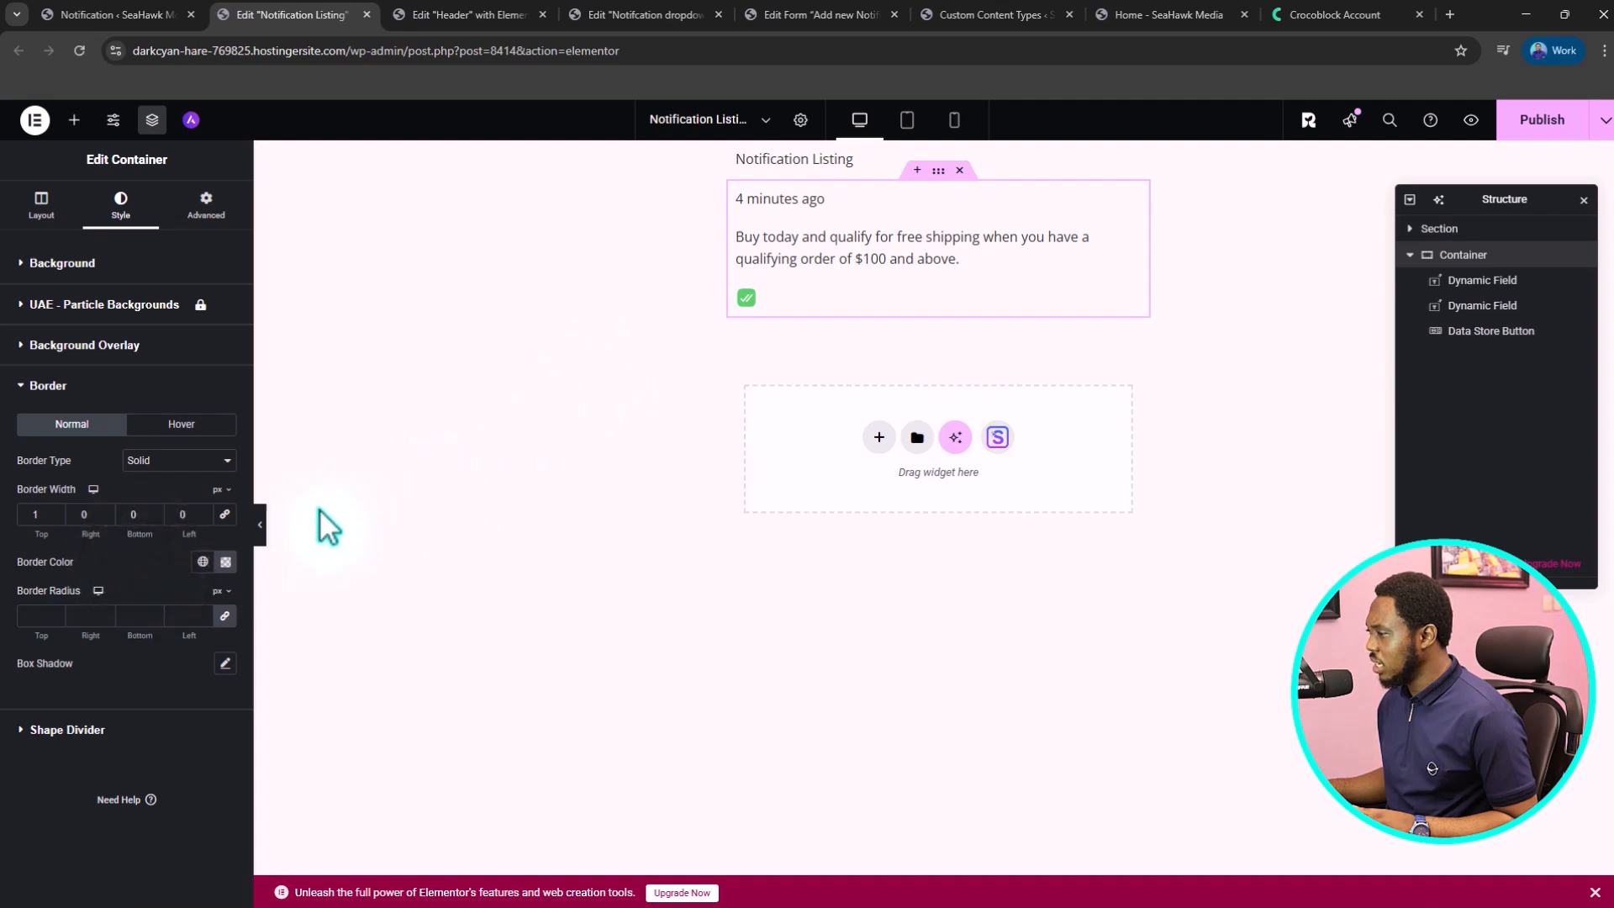
left_click(260, 530)
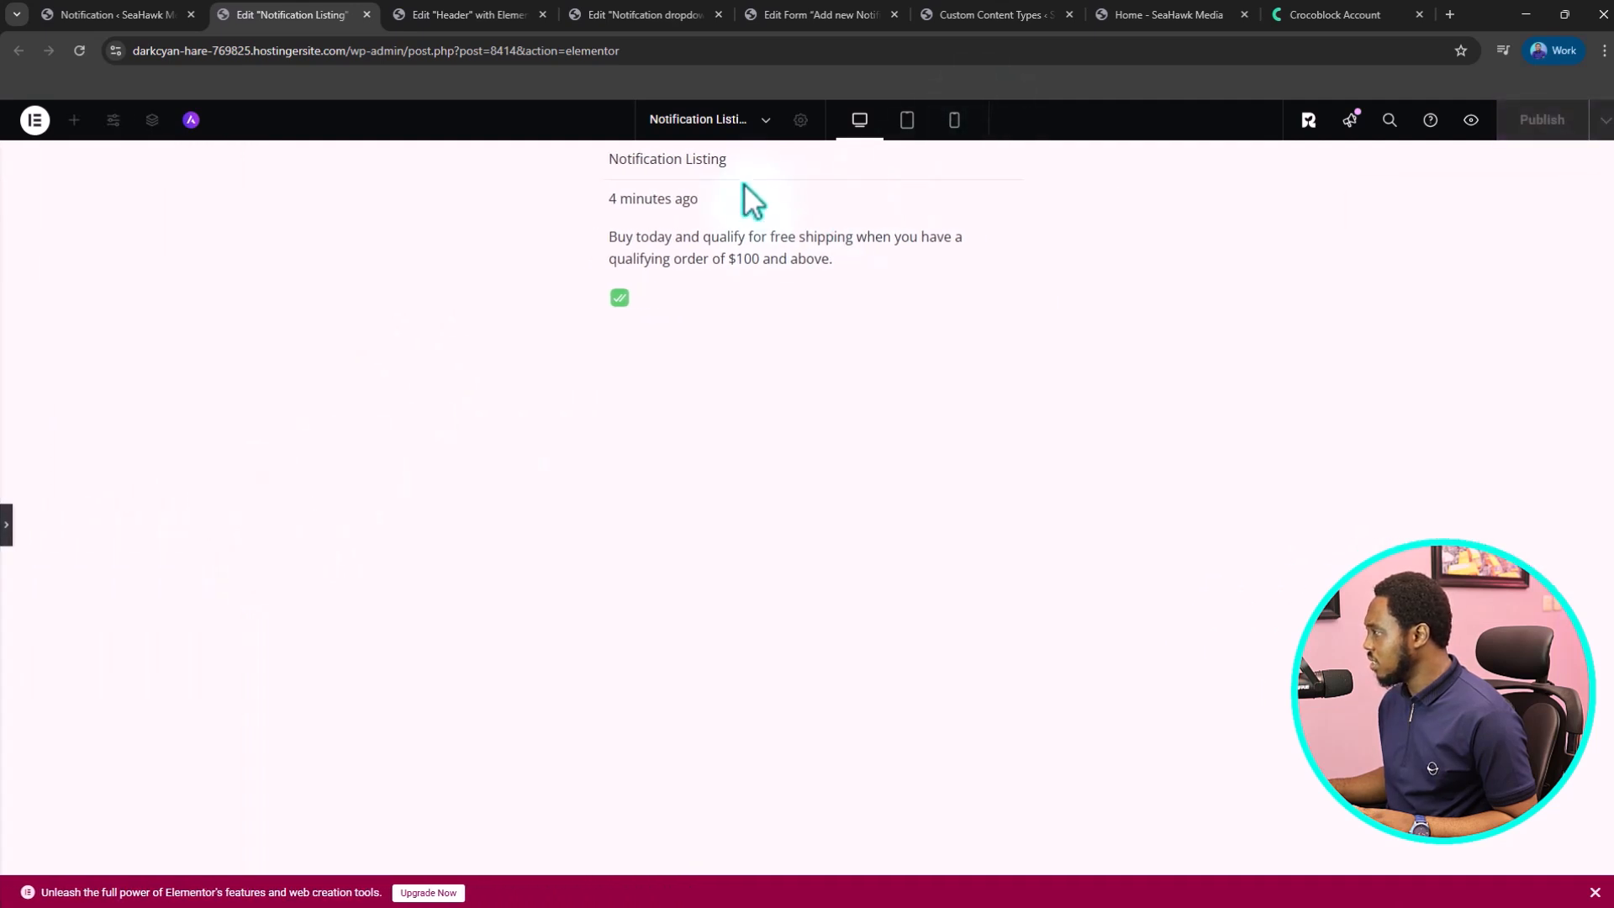
- Add a nested container with row direction below the notification text and move the notification text field into it
left_click(6, 529)
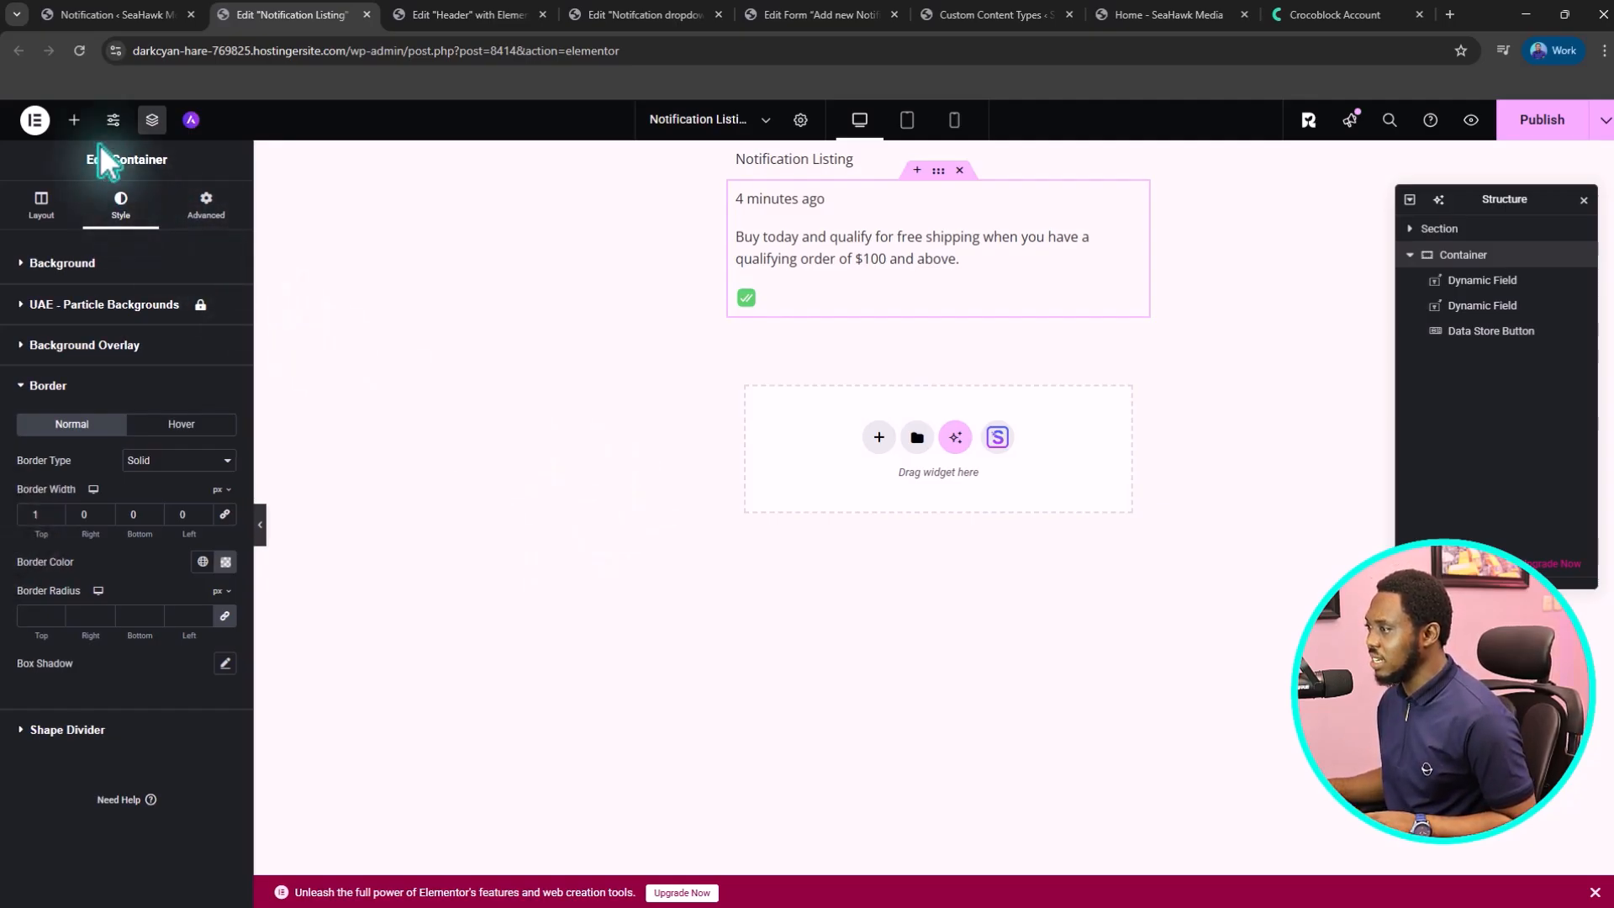
left_click(74, 119)
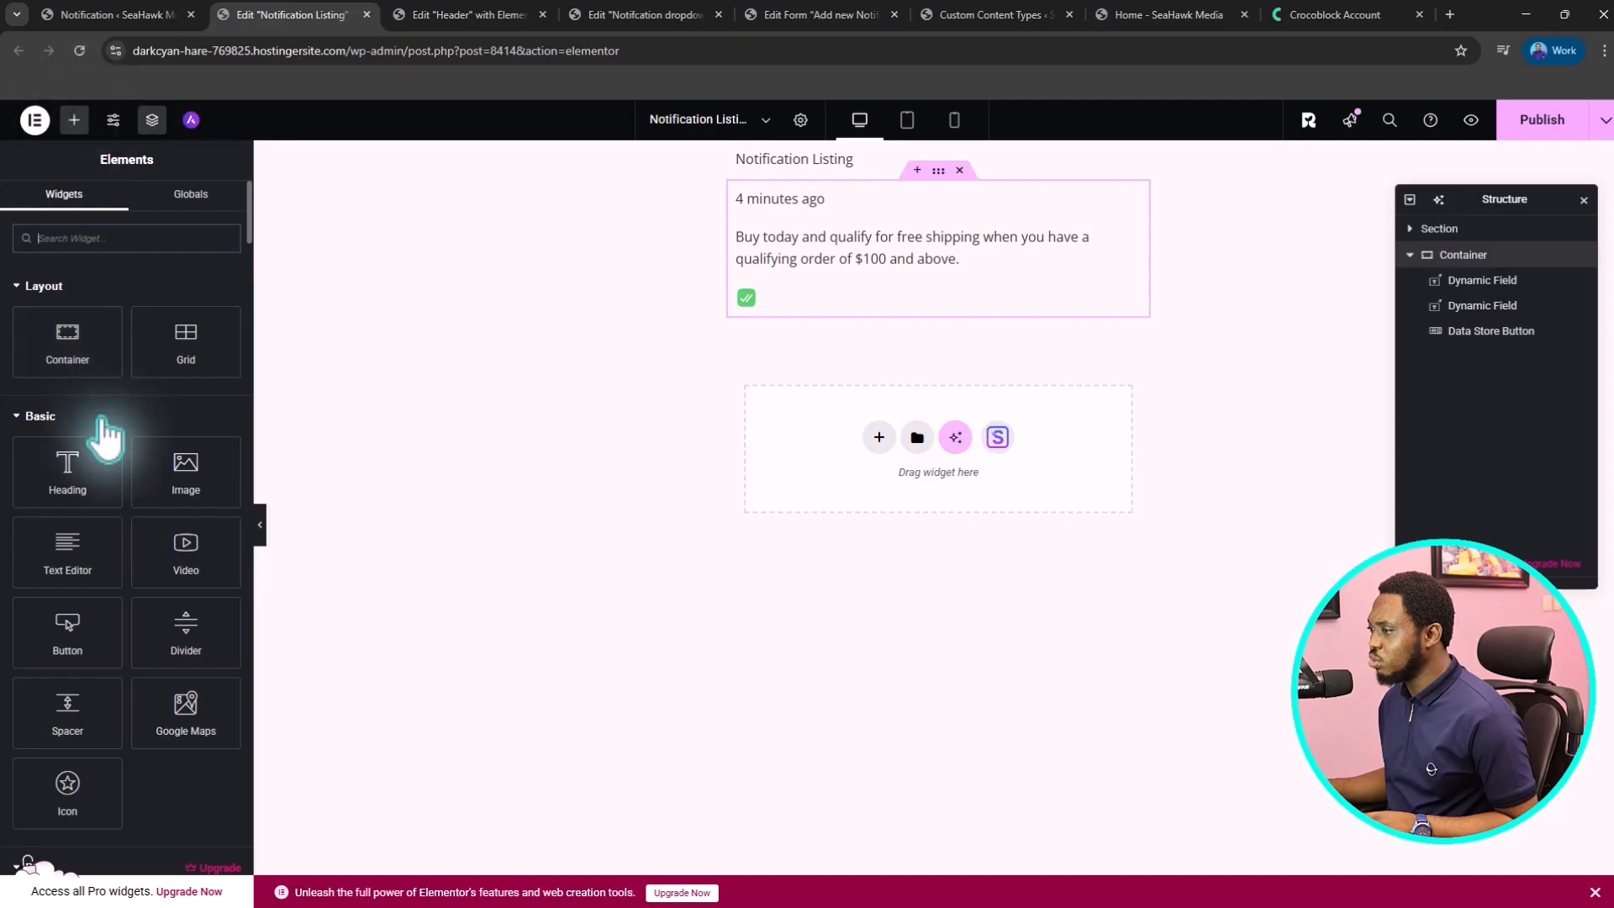
left_click_drag(61, 337, 895, 291)
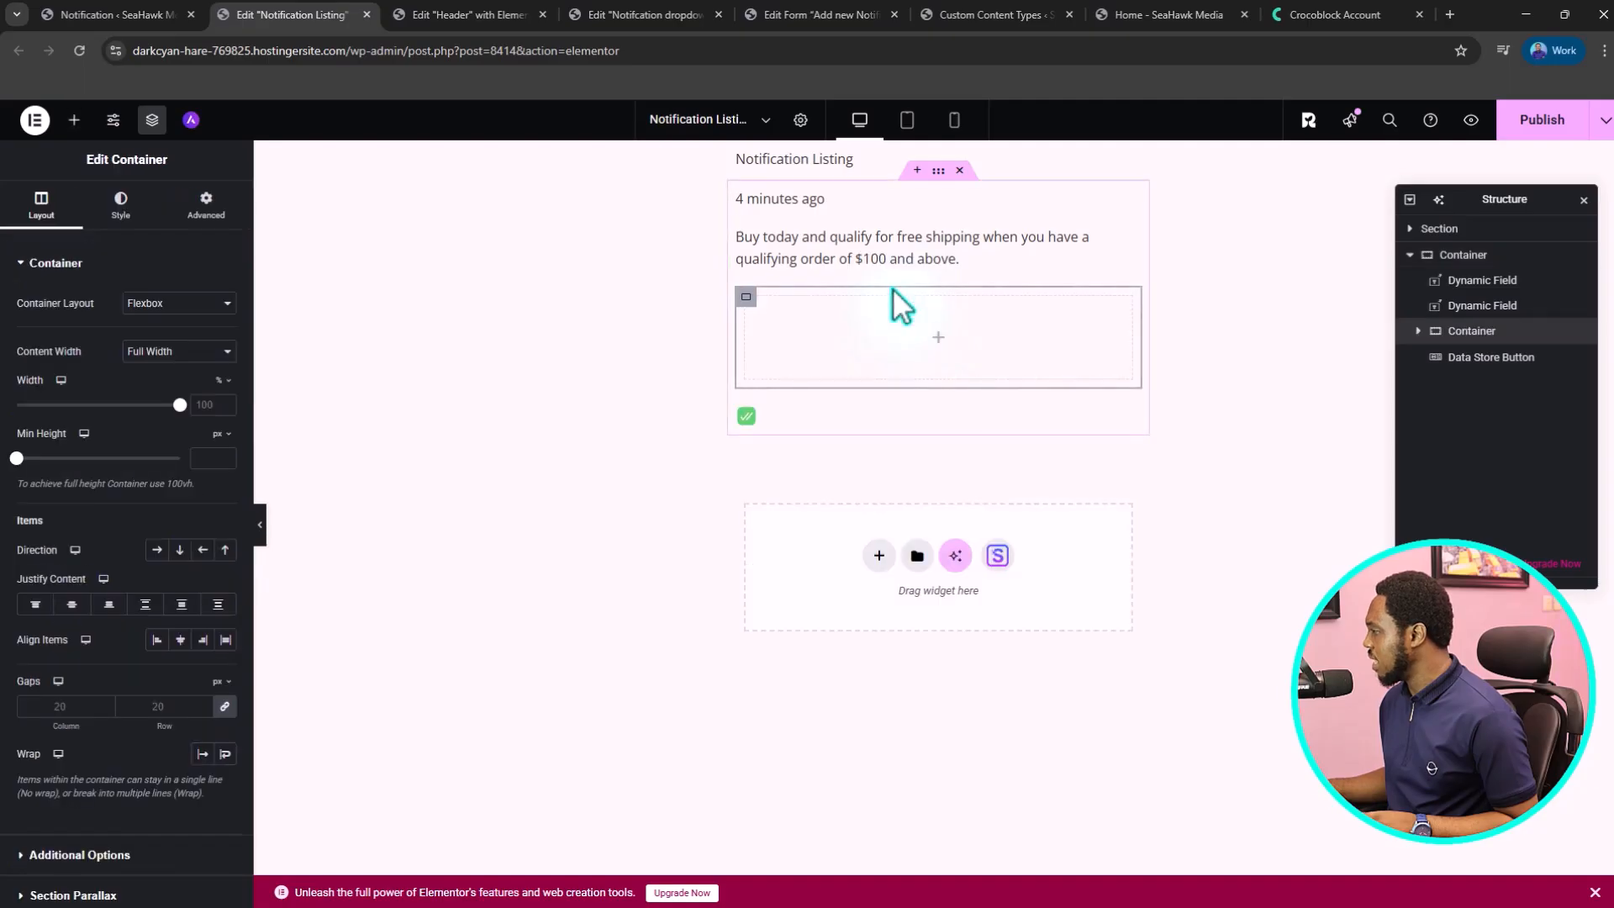
left_click(158, 551)
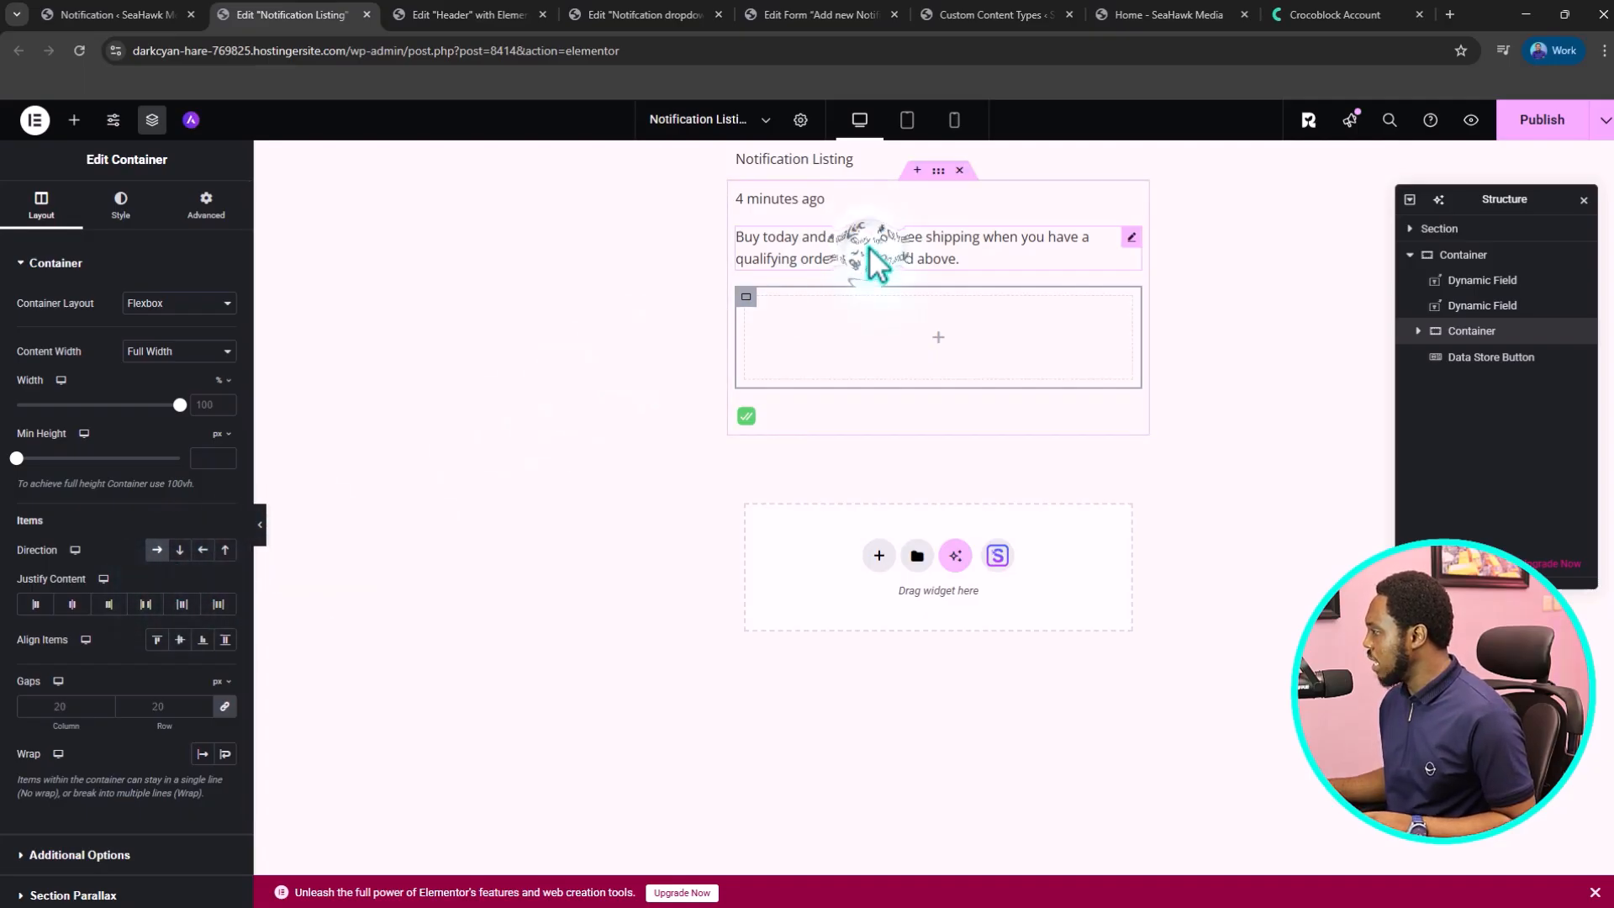
left_click_drag(869, 245, 851, 367)
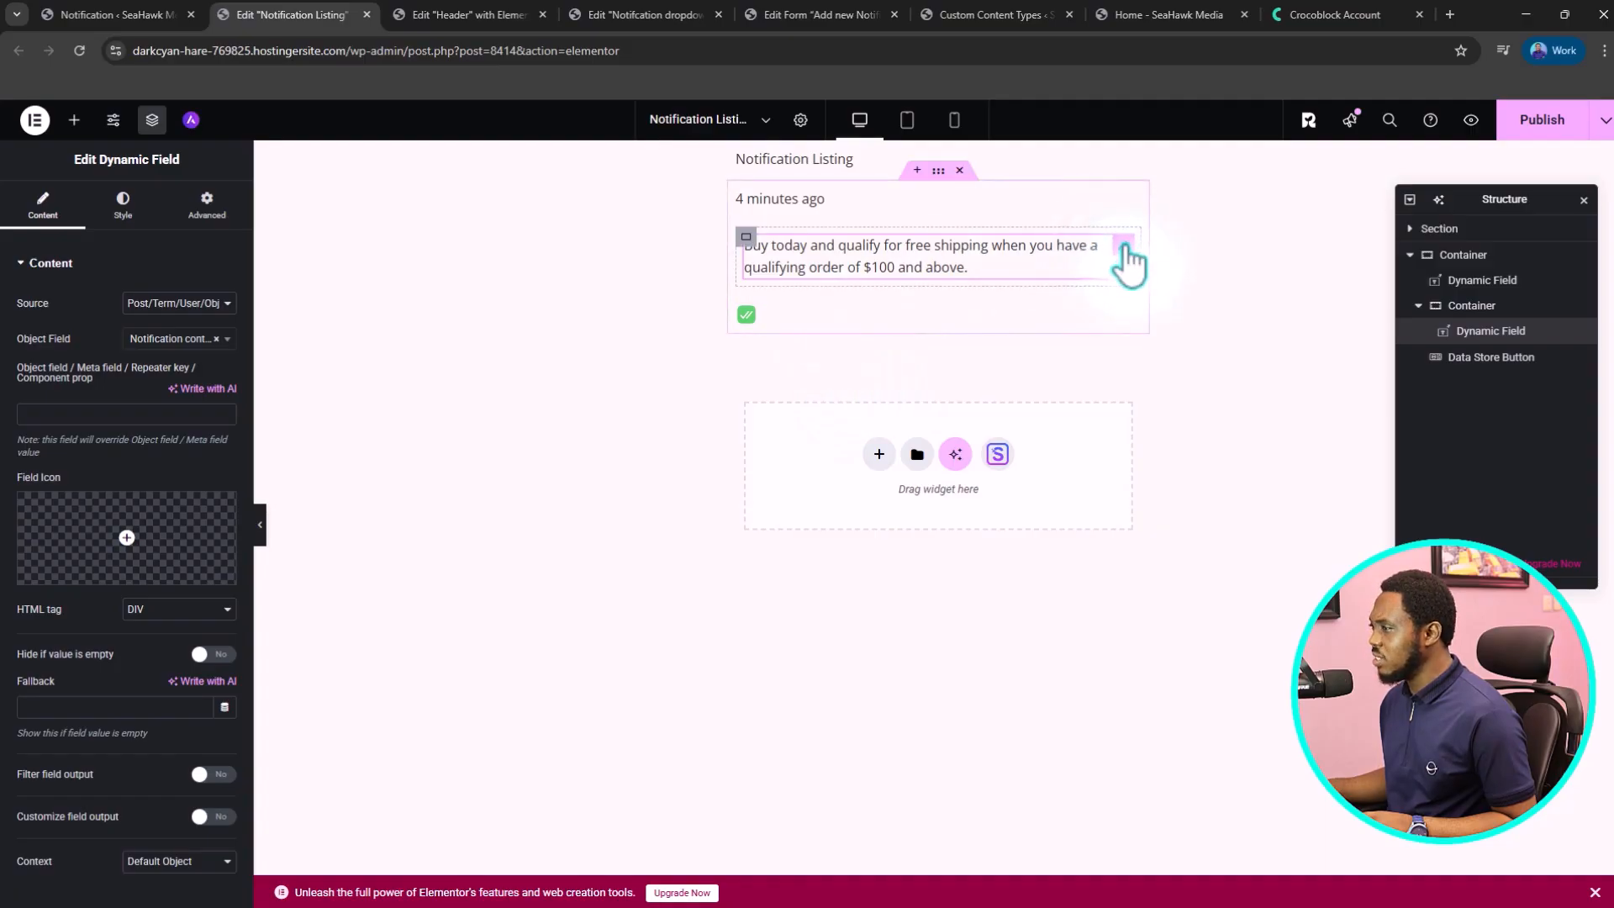
- Give the notification text field a custom width of 90%
left_click(206, 210)
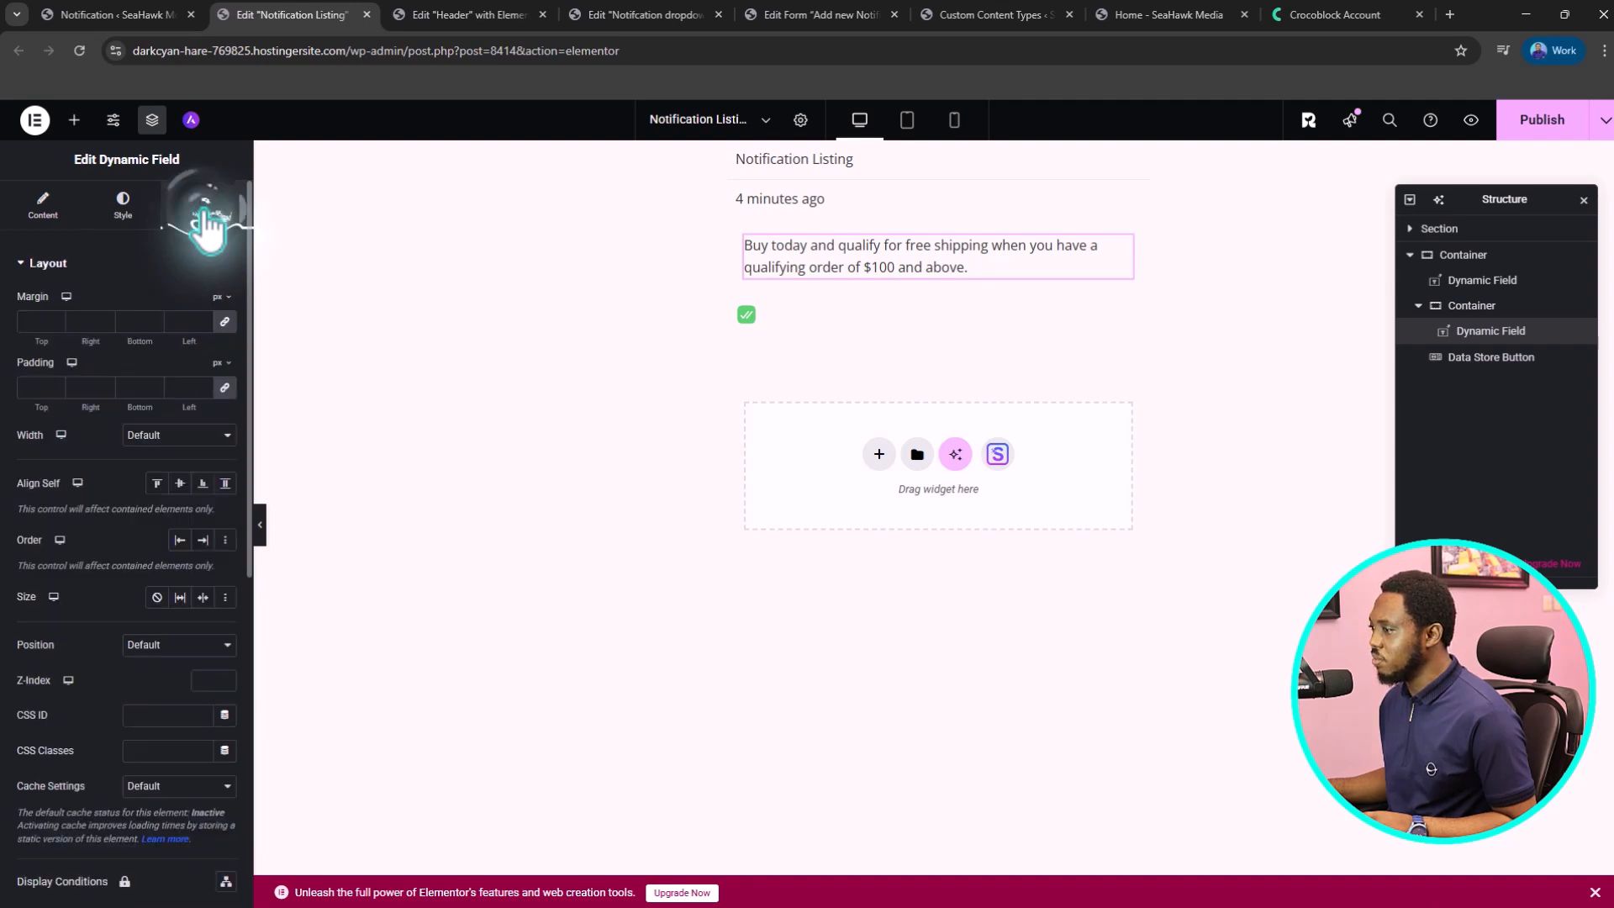
left_click(193, 434)
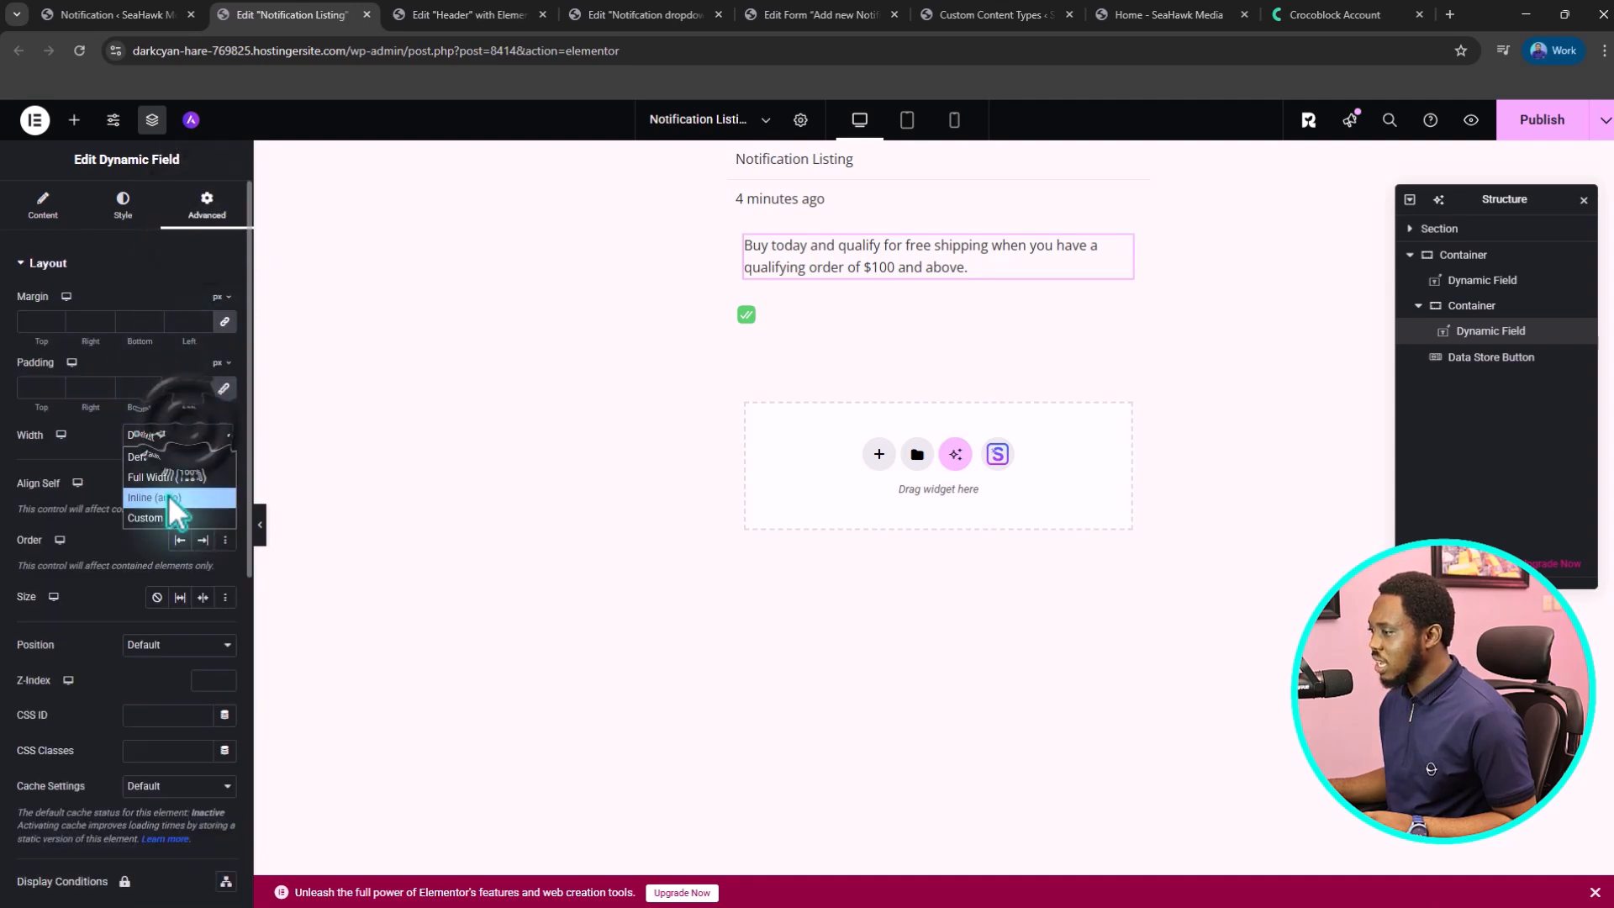
left_click(164, 514)
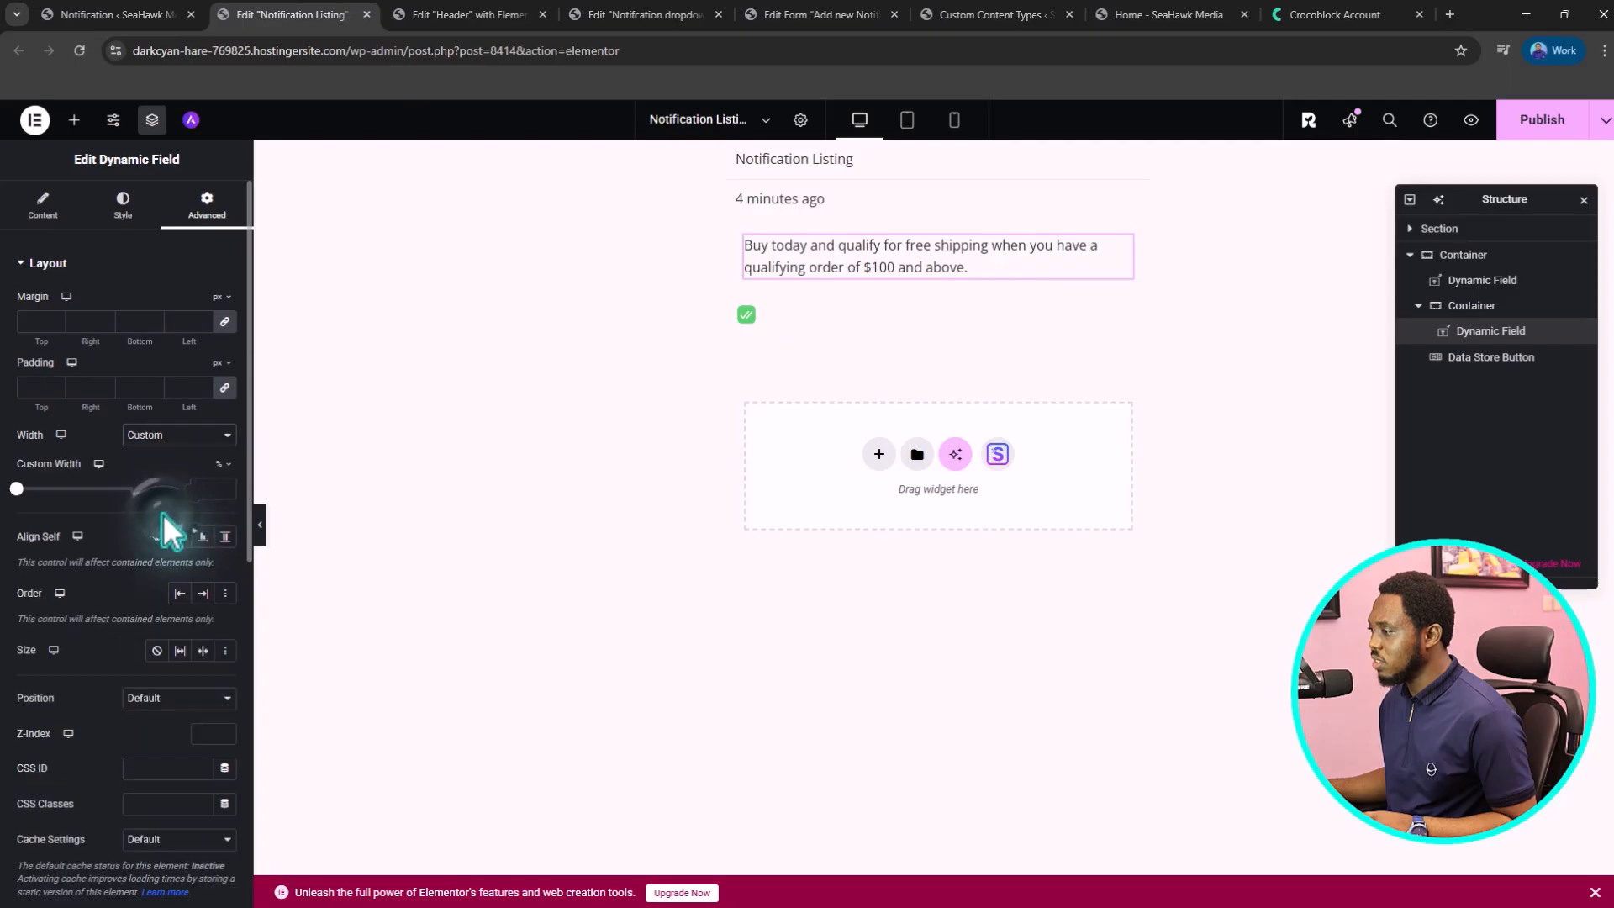
left_click(204, 487)
type("90")
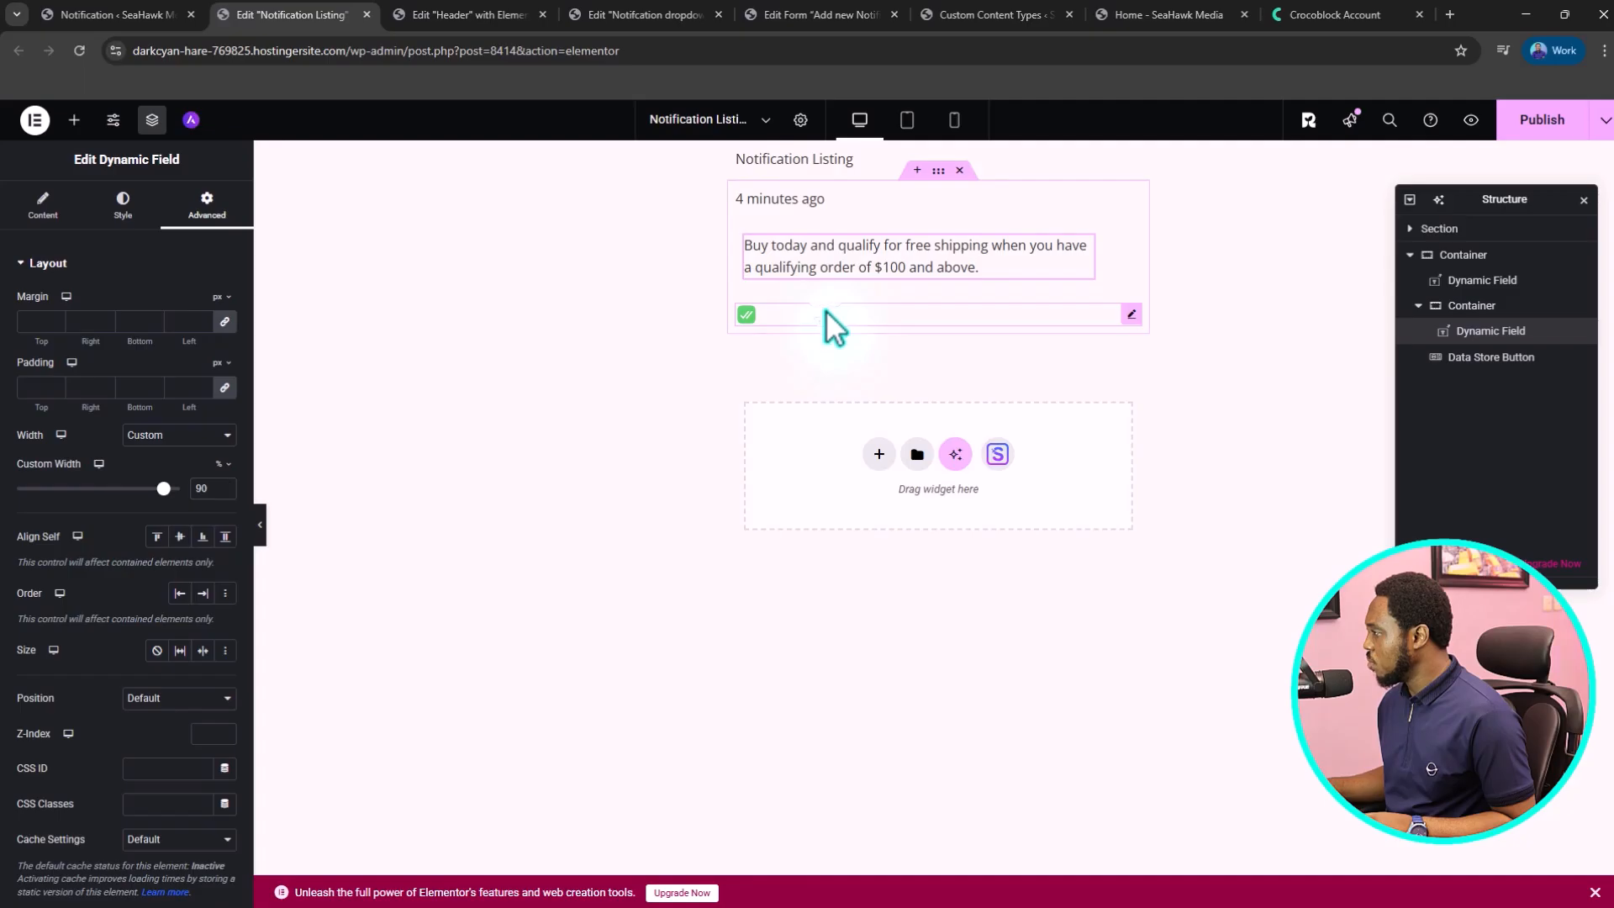
- Give the data store button a custom width of 6% and move it into the nested container beside the notification text
left_click(956, 315)
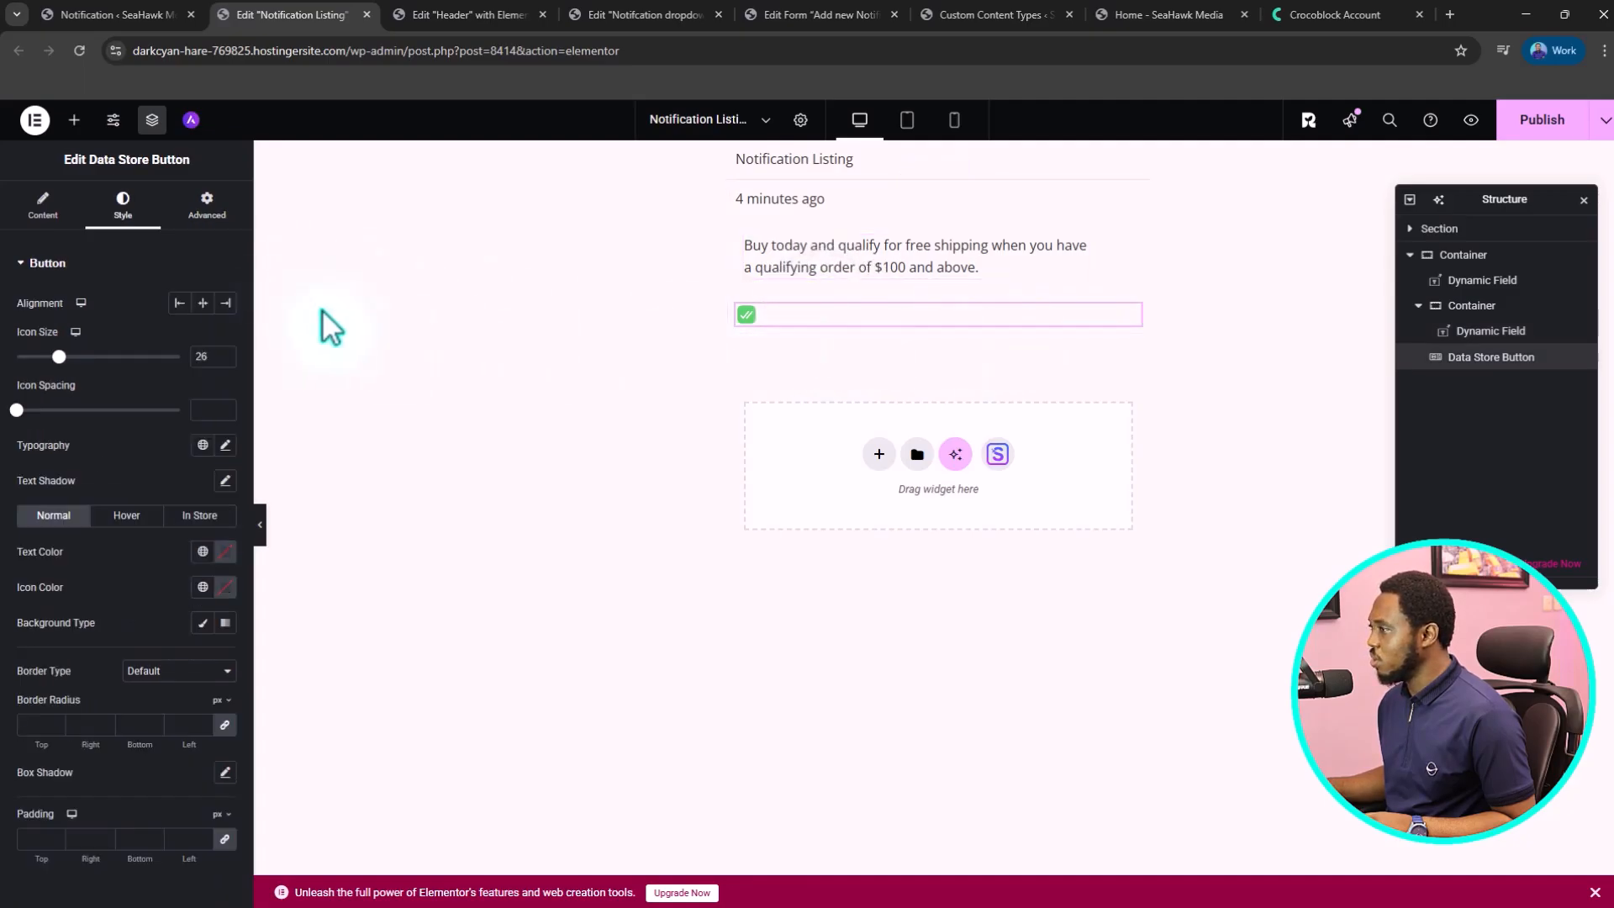
left_click(207, 205)
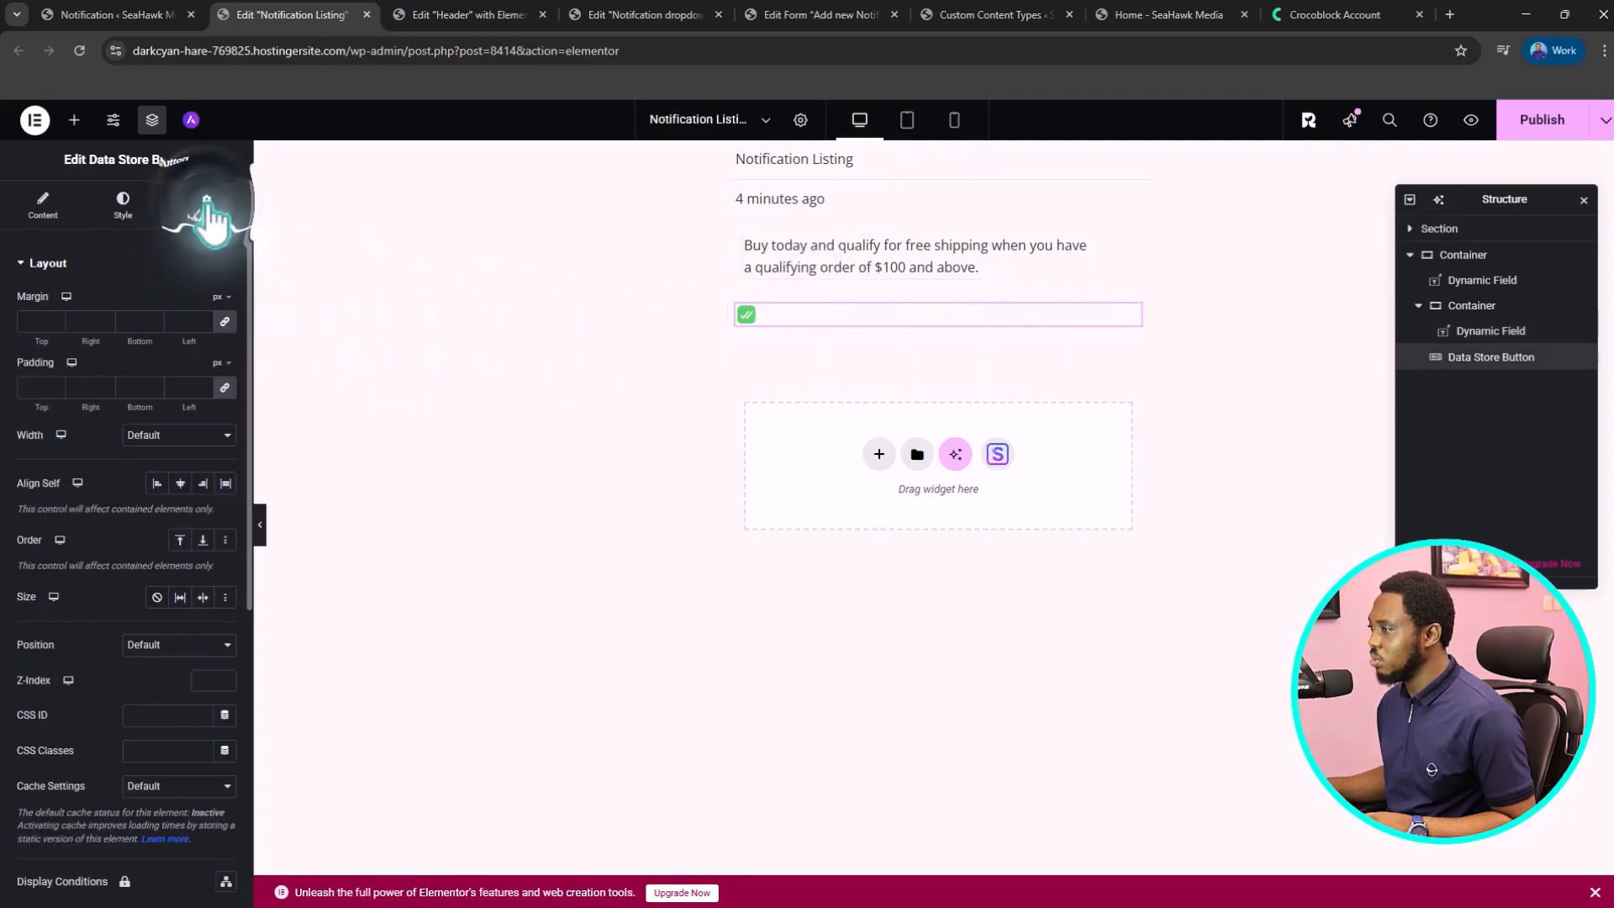
left_click(179, 435)
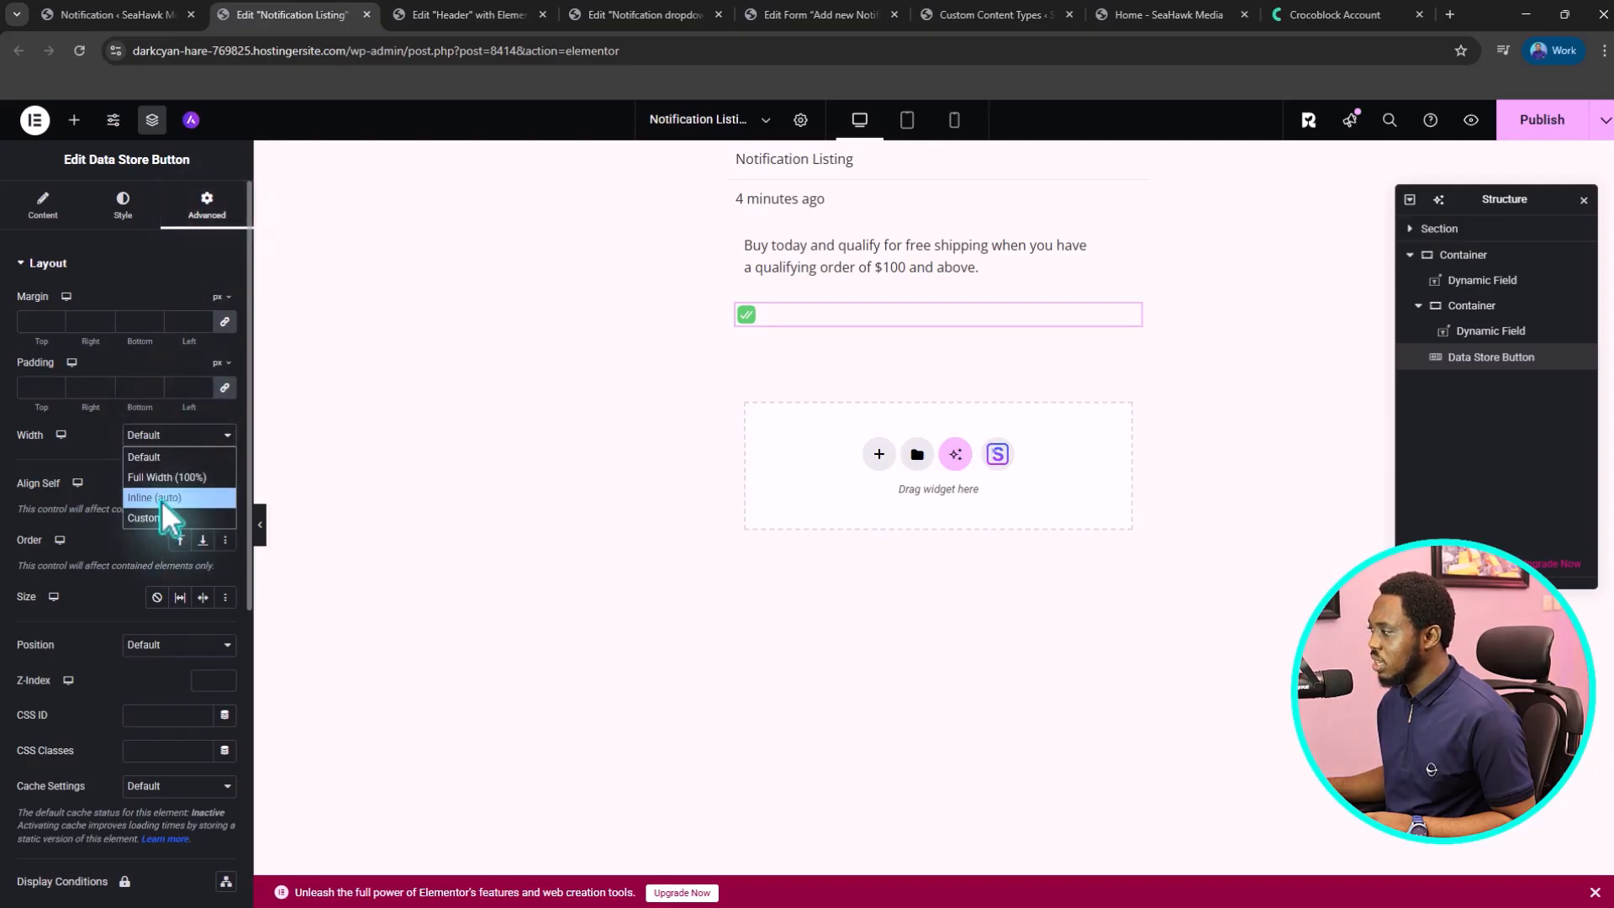
left_click(159, 515)
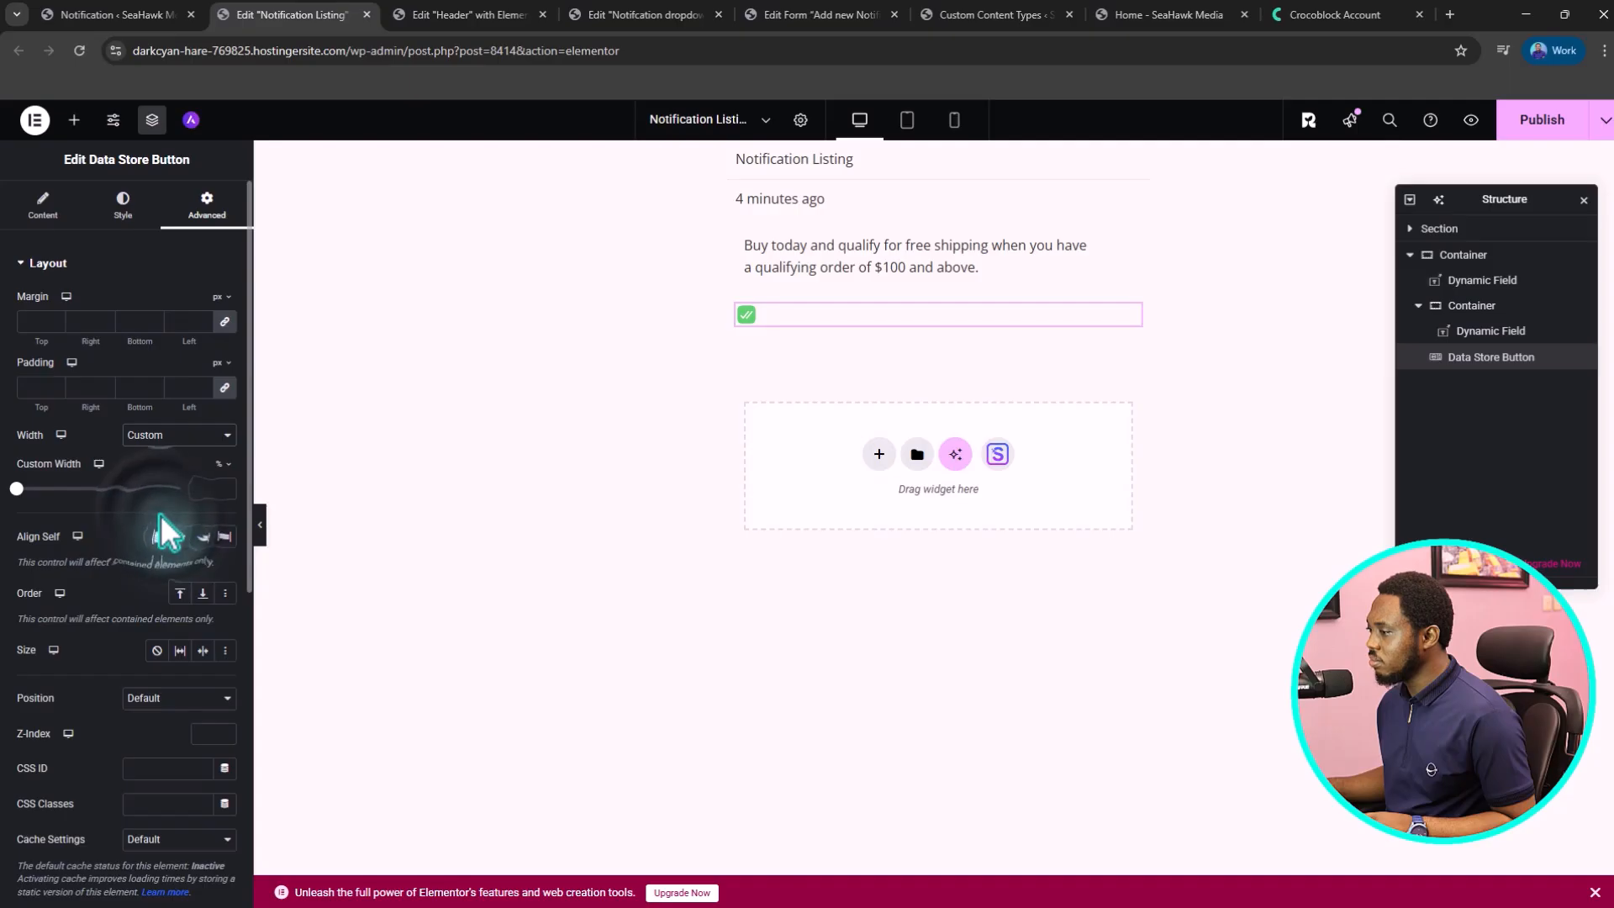
left_click(202, 491)
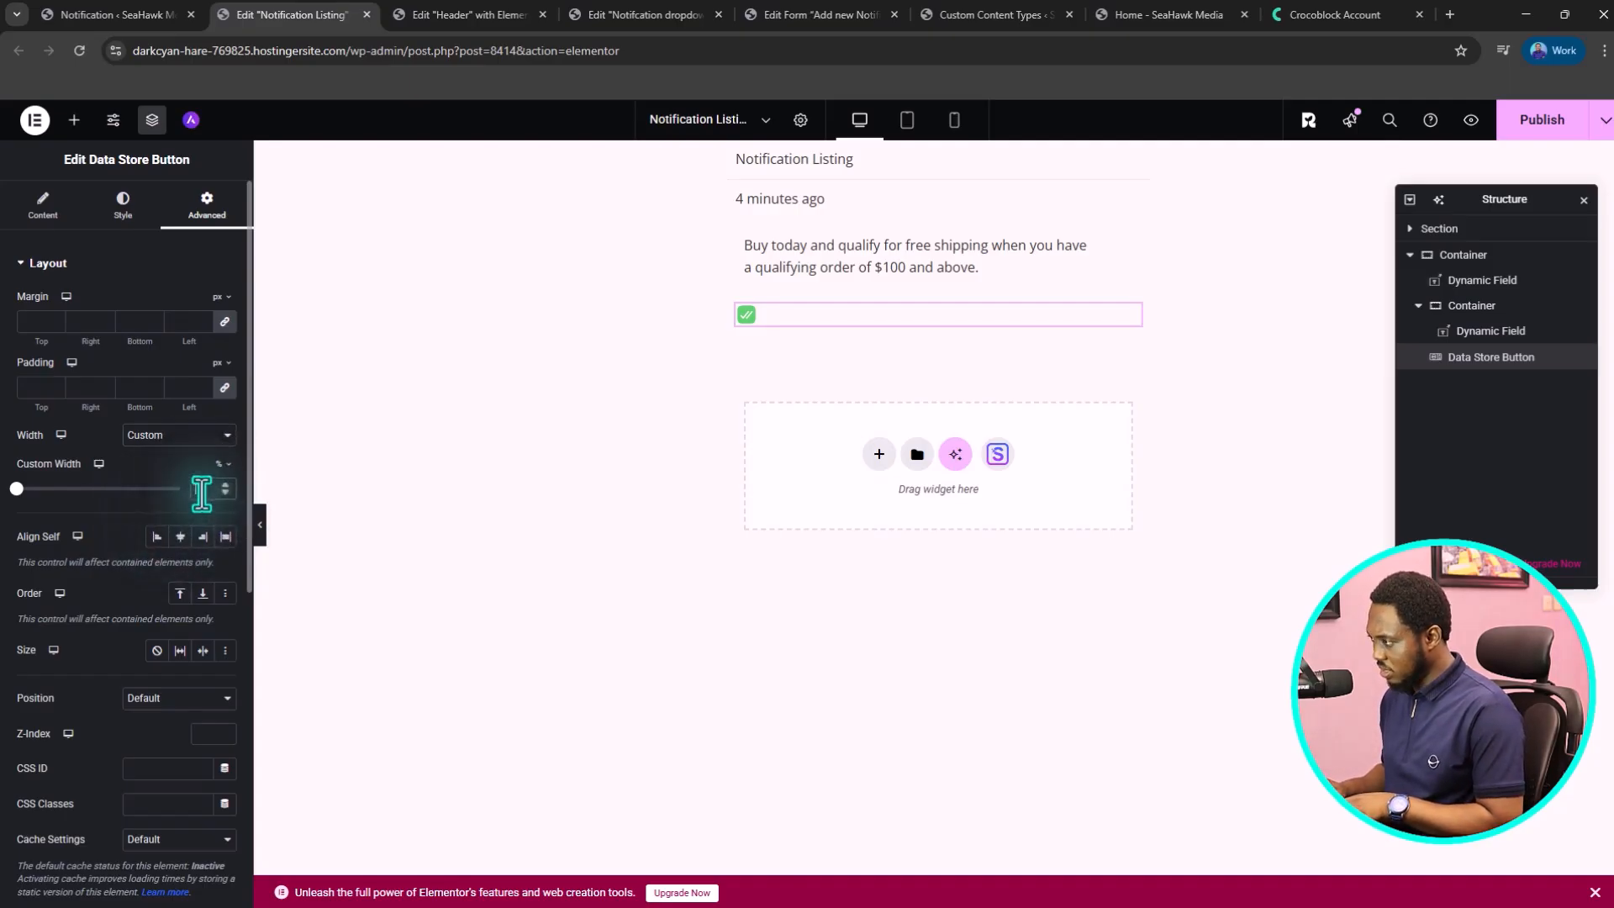
type("6")
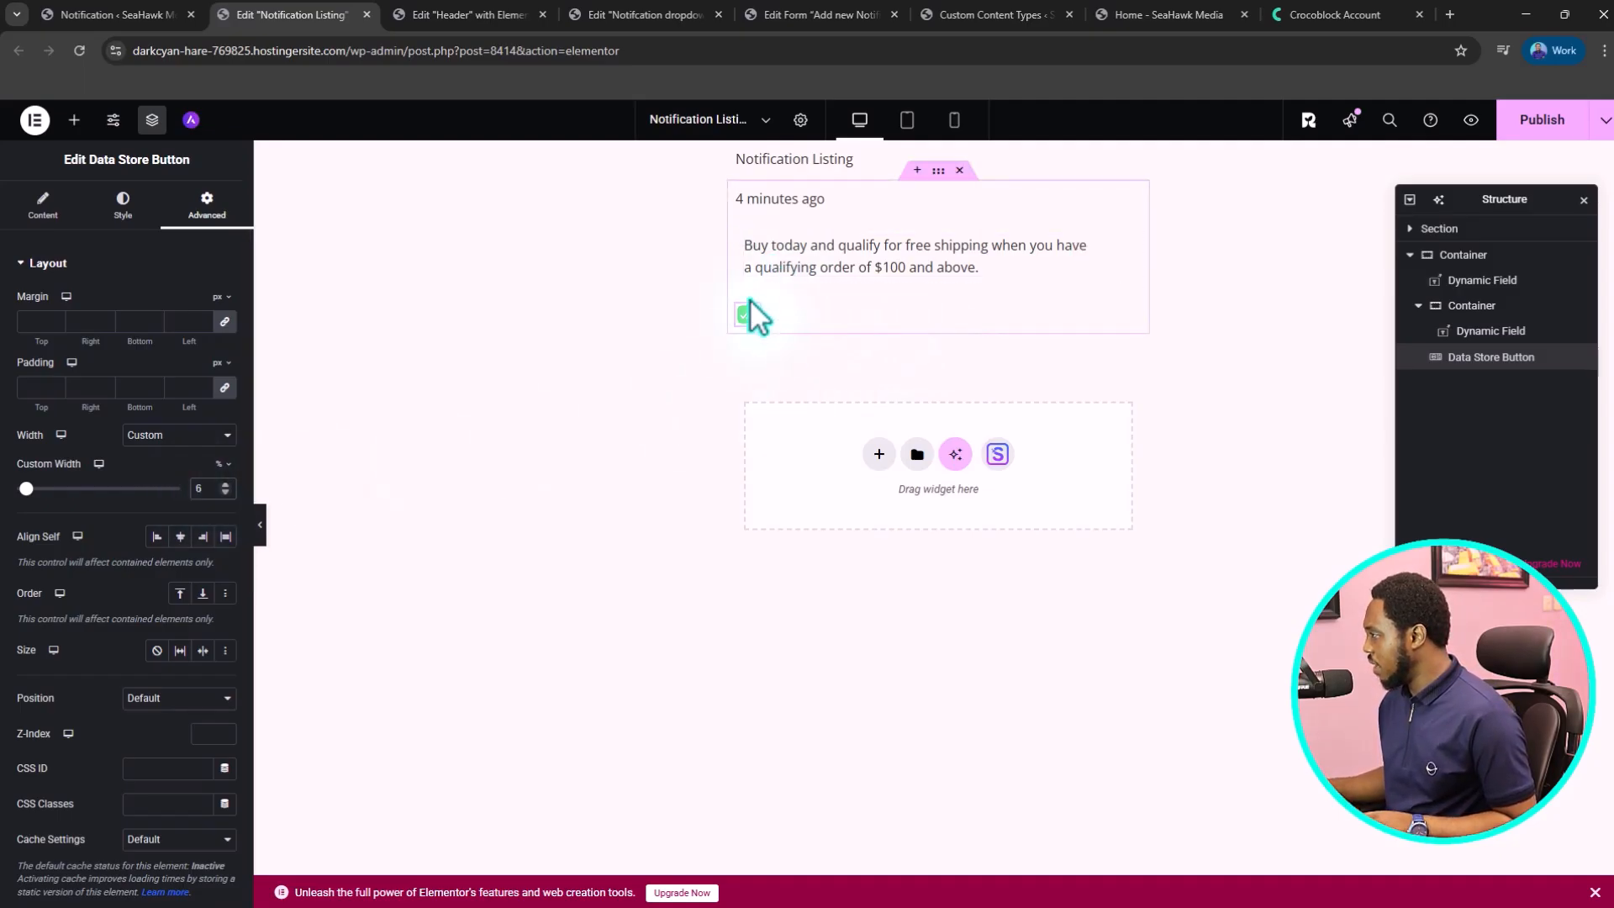
left_click_drag(746, 328, 946, 242)
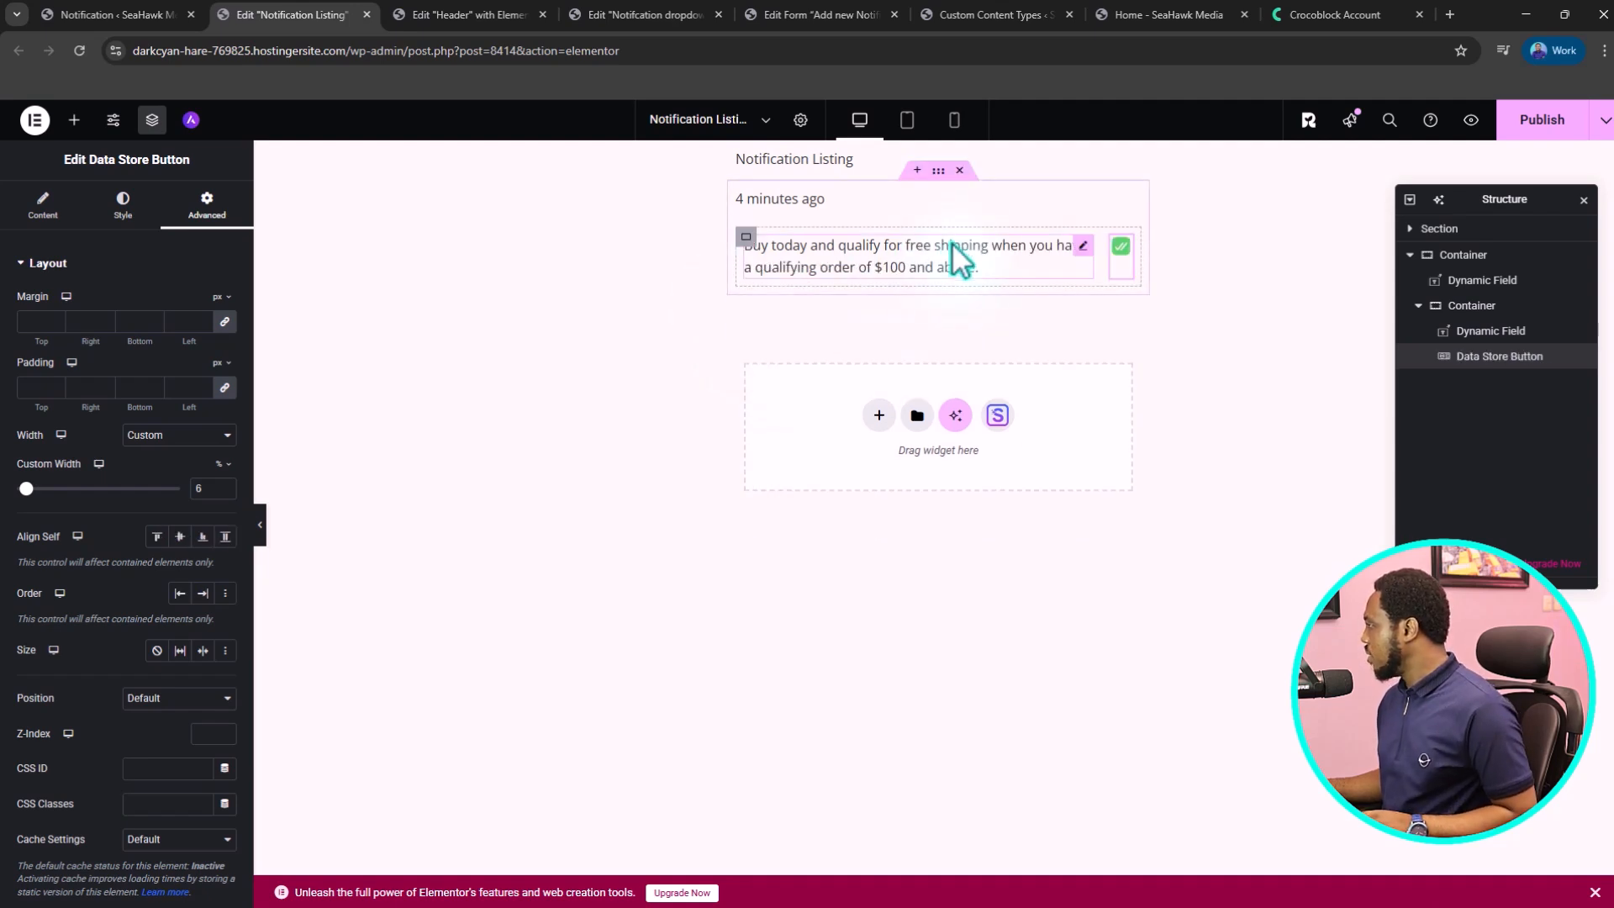
- Center-align the nested container's items vertically and move the container above the time-ago field
left_click(747, 236)
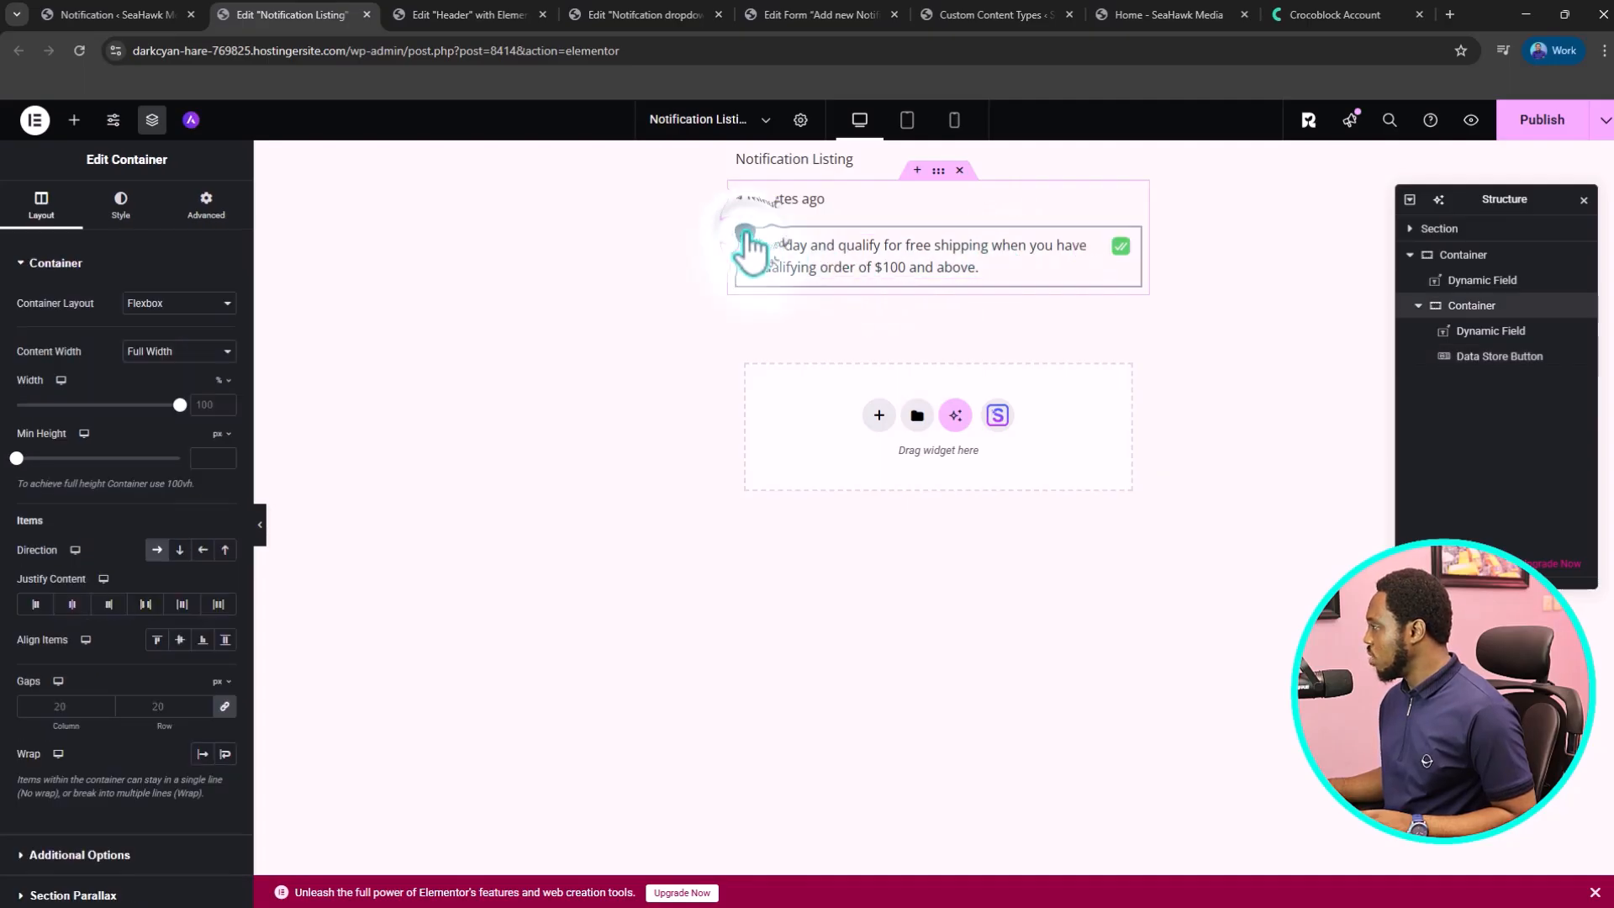
left_click(178, 639)
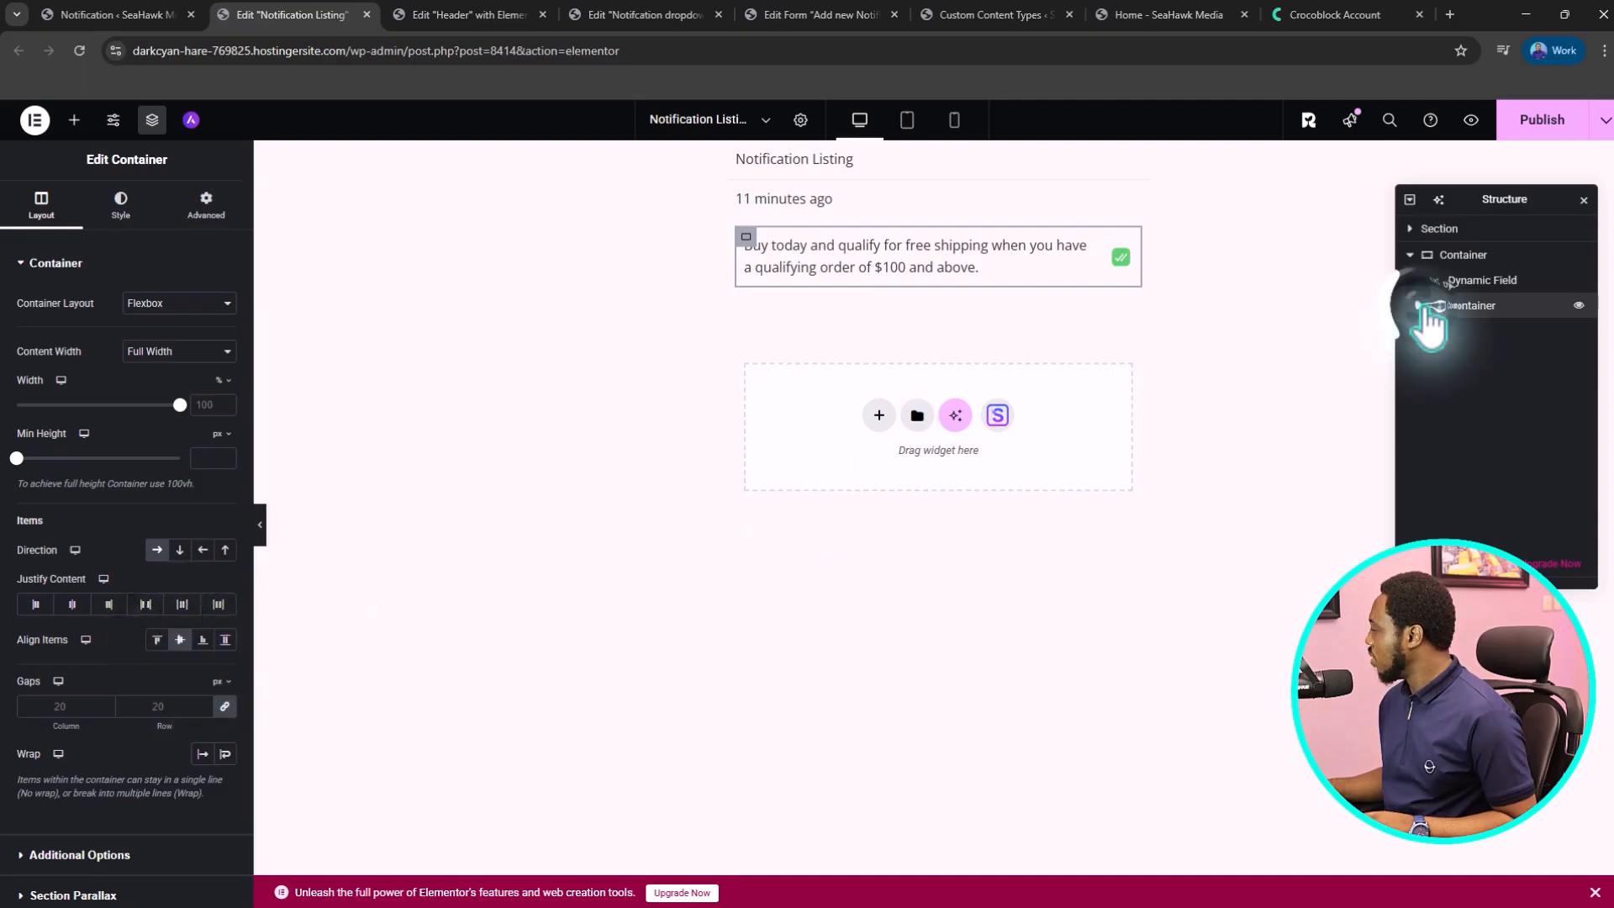
left_click_drag(1431, 305, 1484, 276)
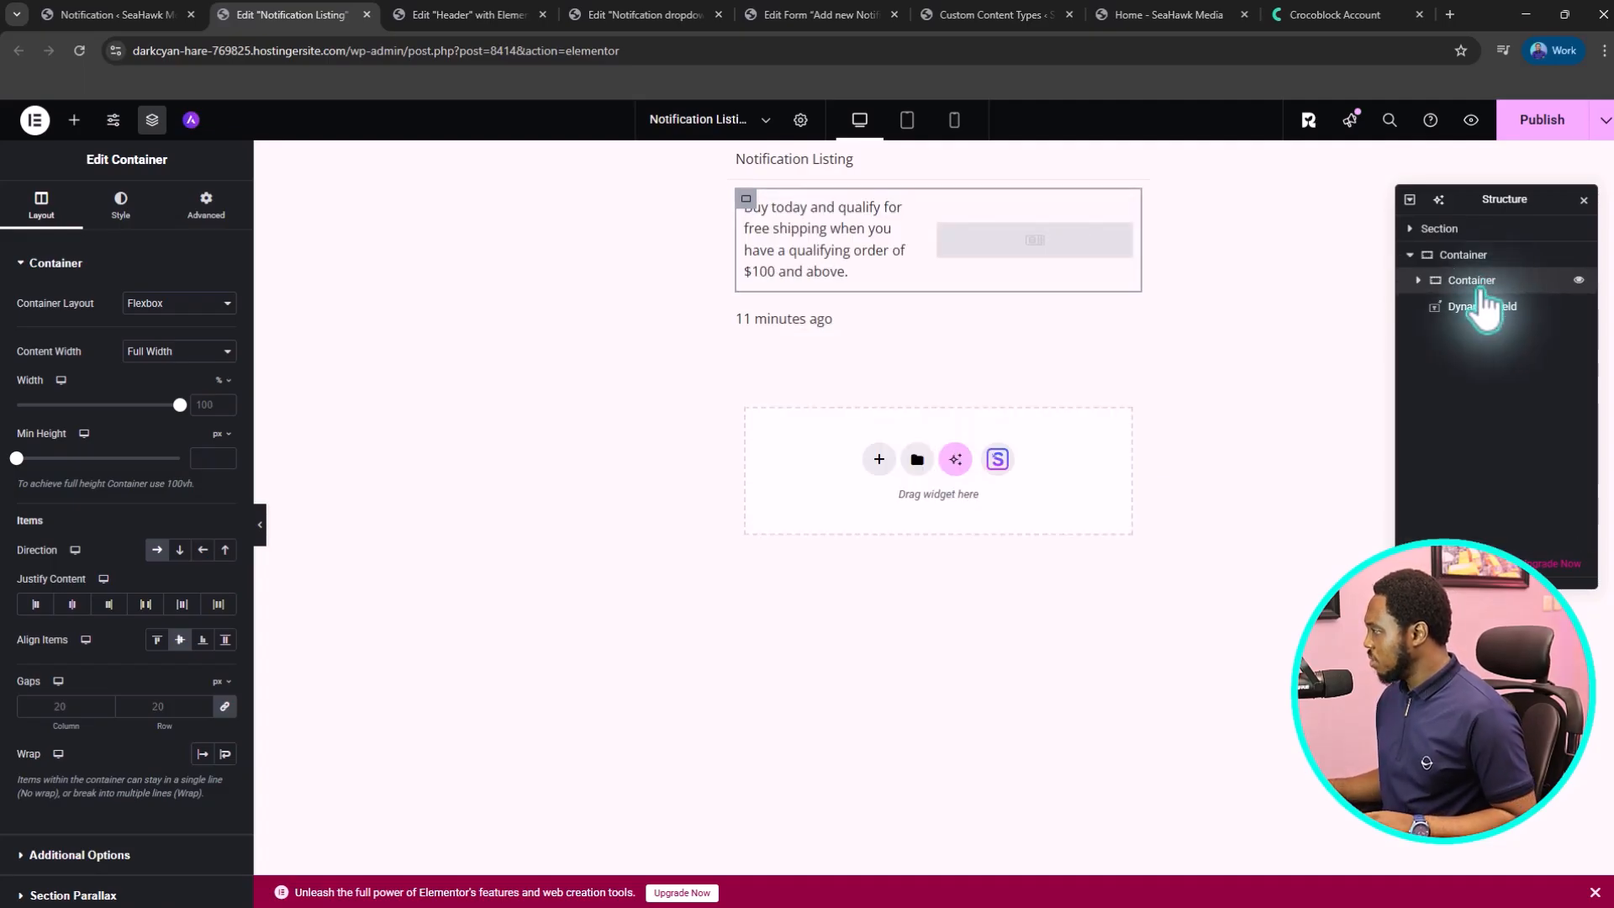
- Set the notification text field's font size to 0.8 rem
left_click(911, 214)
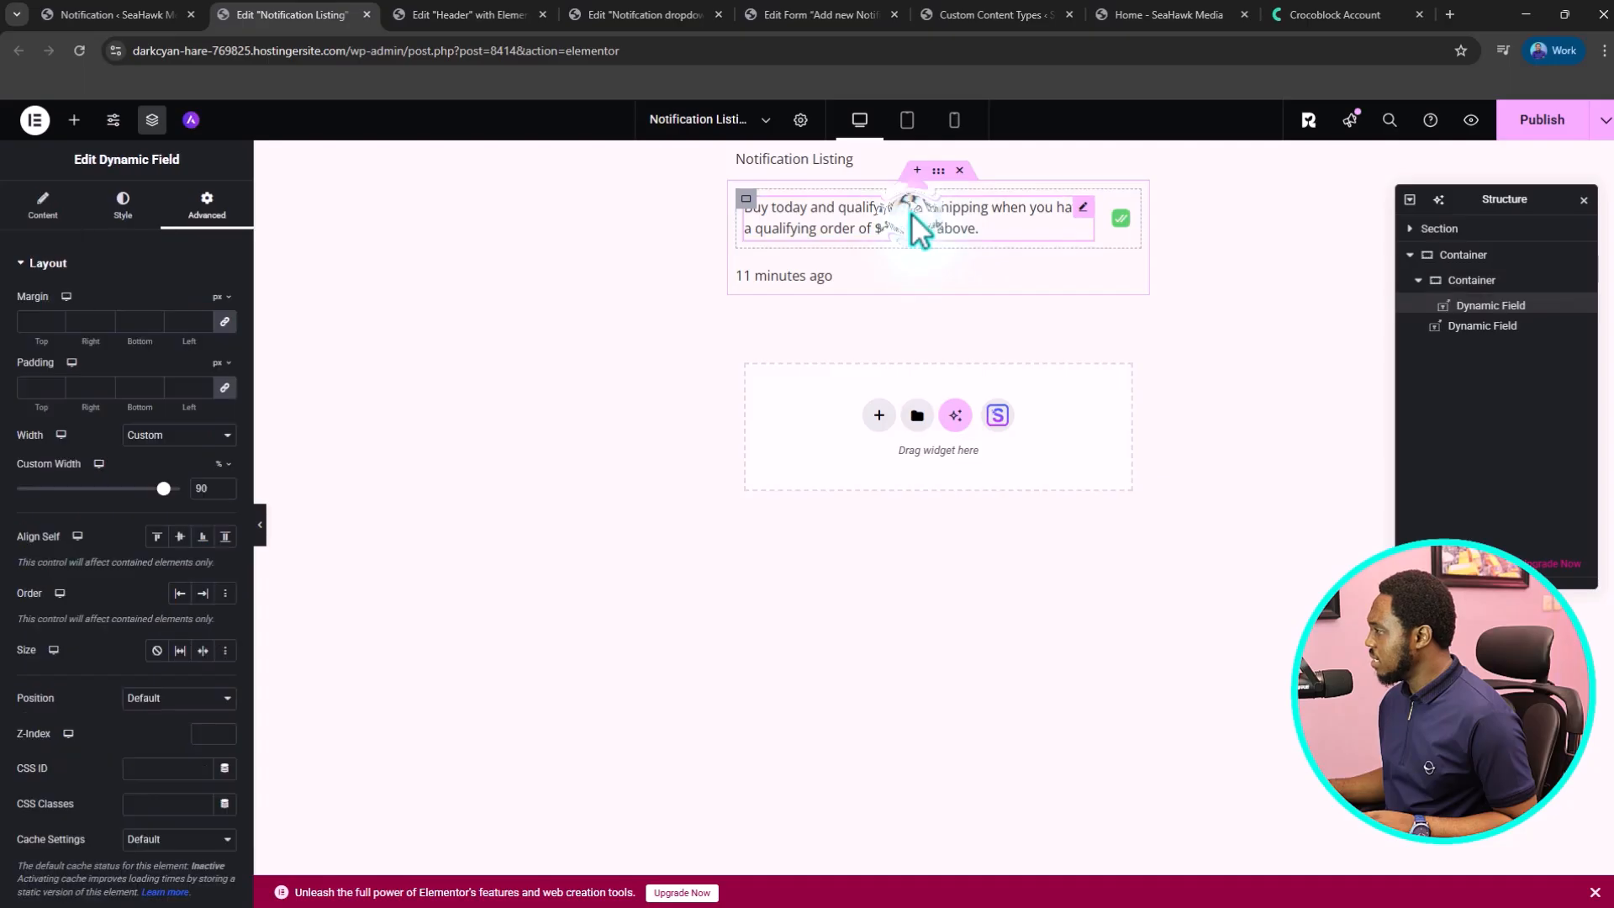
left_click(123, 205)
left_click(225, 337)
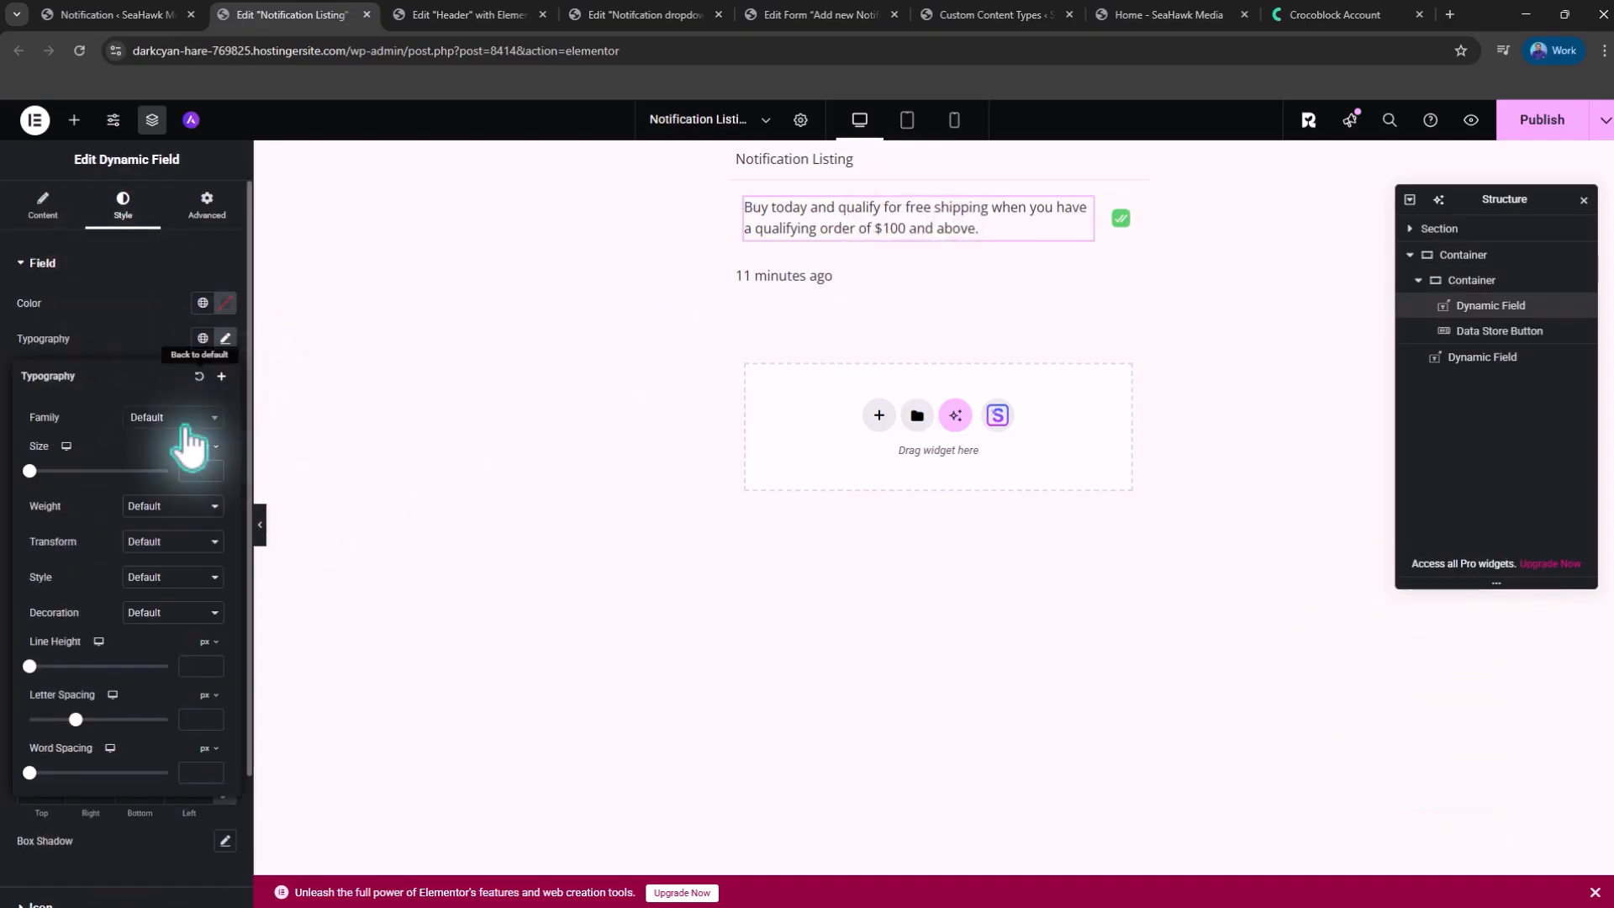
type("0")
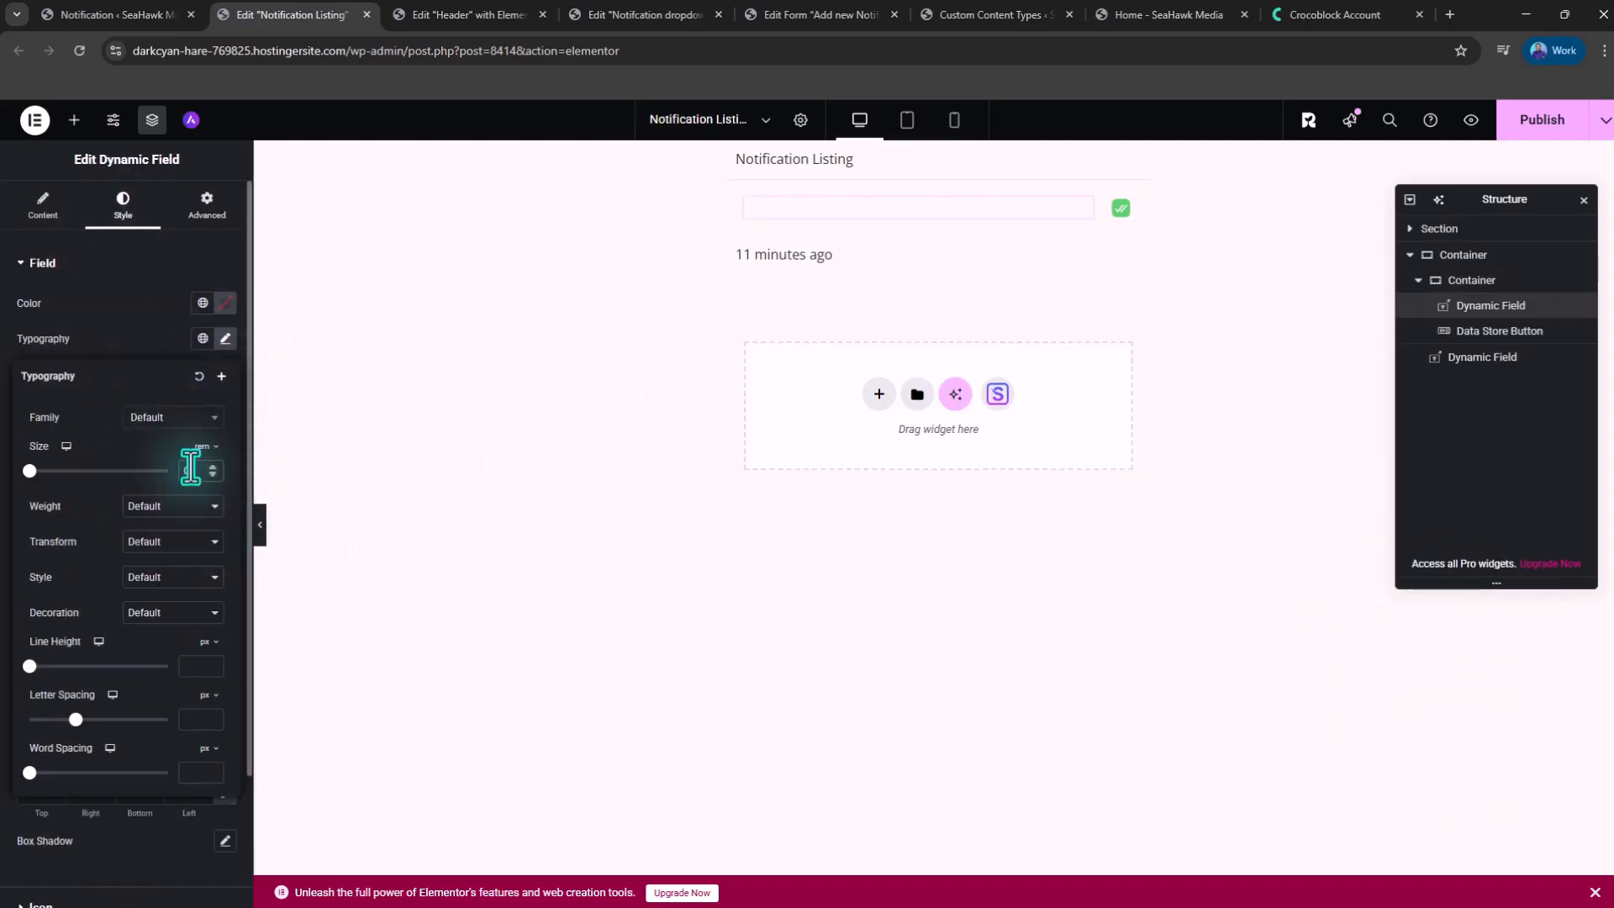
type(".8")
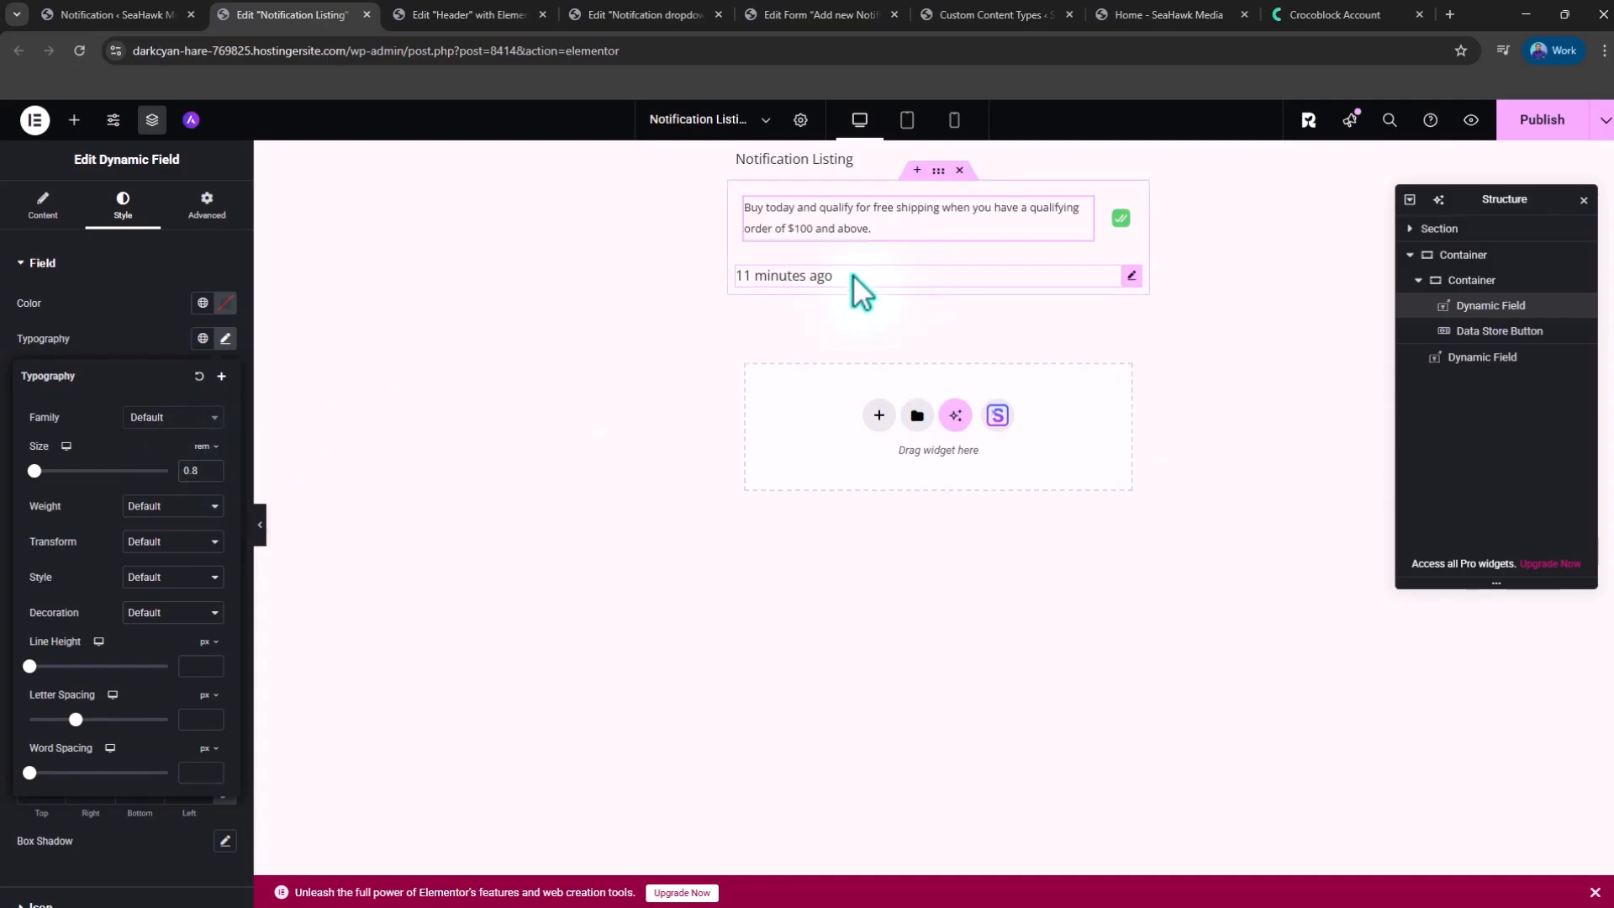
- Style the time-ago field with smaller text and a left padding of 10 px, and publish the listing template
left_click(852, 276)
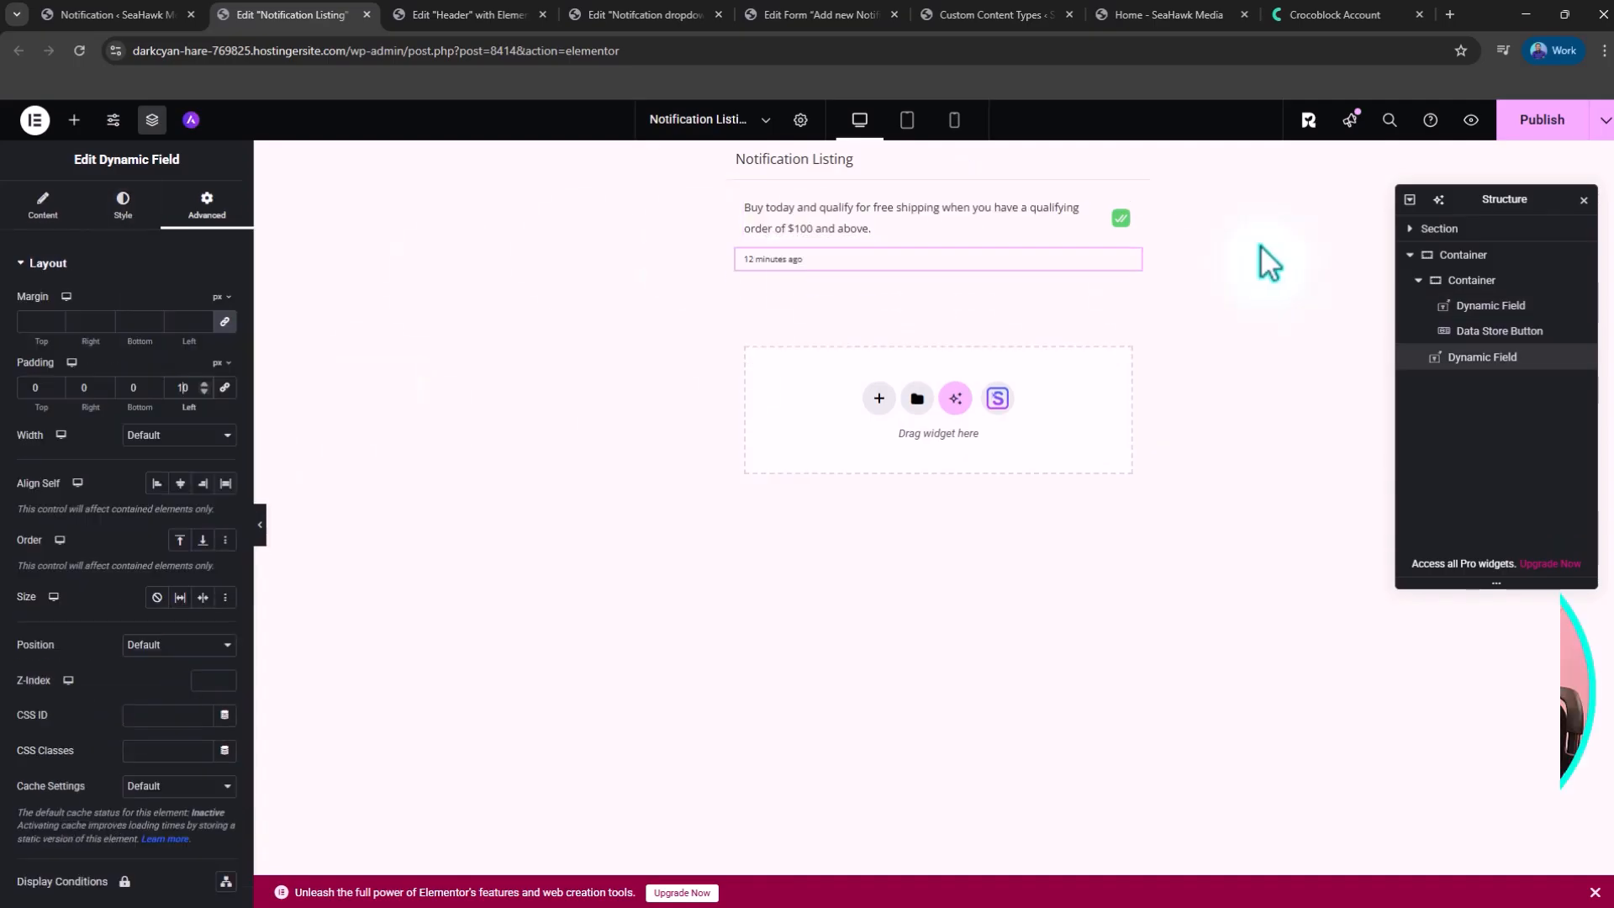
left_click(1526, 119)
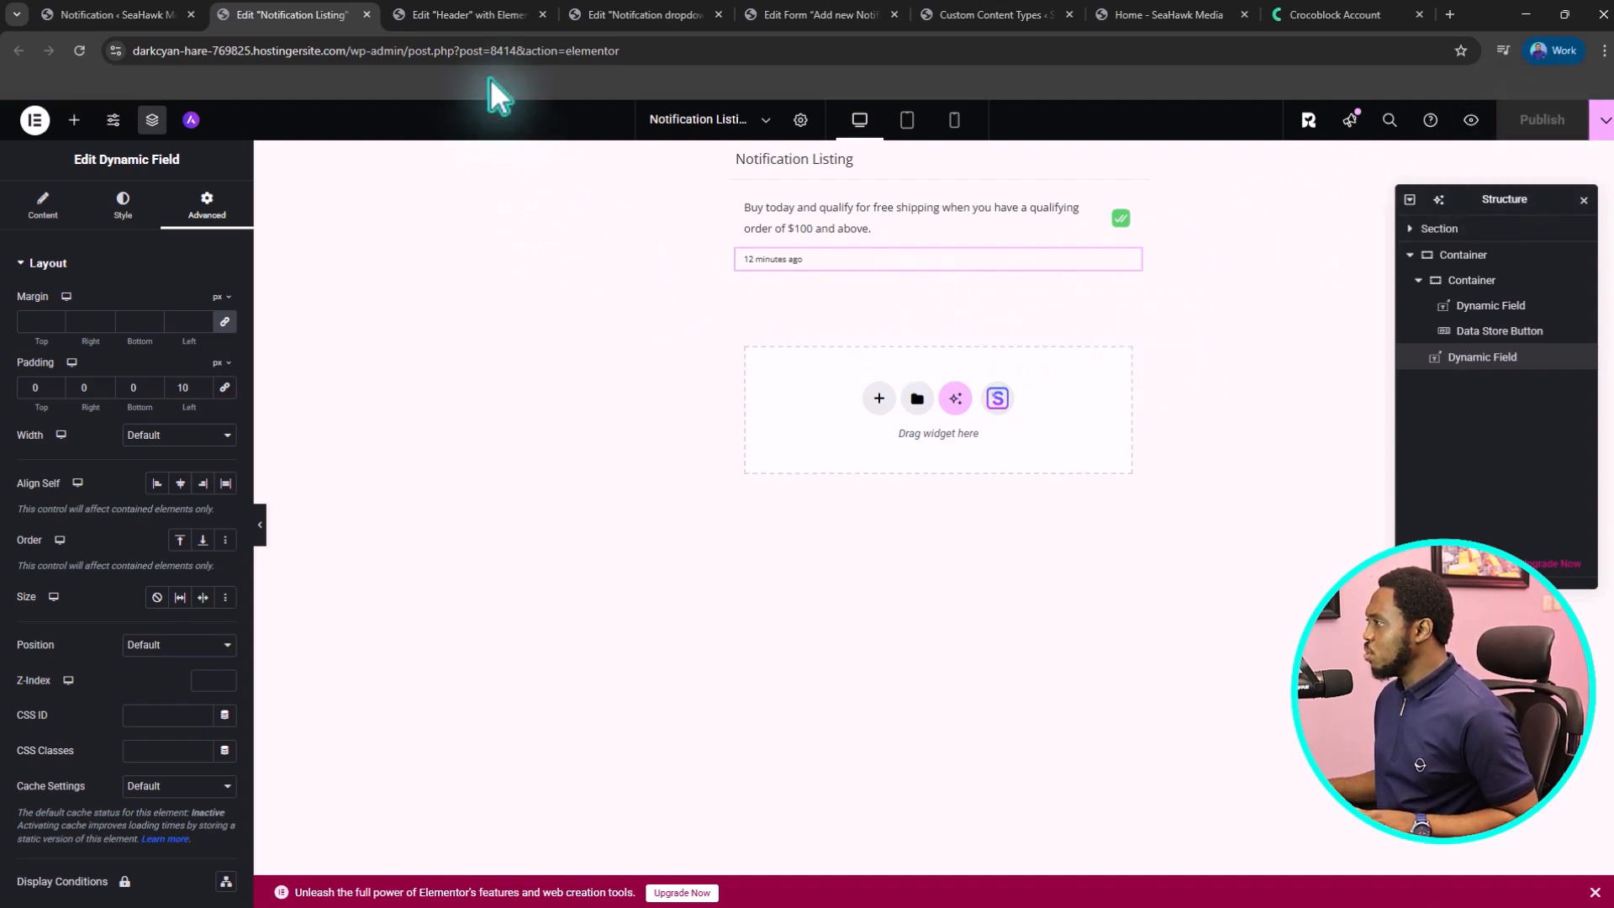
- In the Header template, assign the Notifcation dropdown template to the dropbar and open that template for editing
left_click(479, 13)
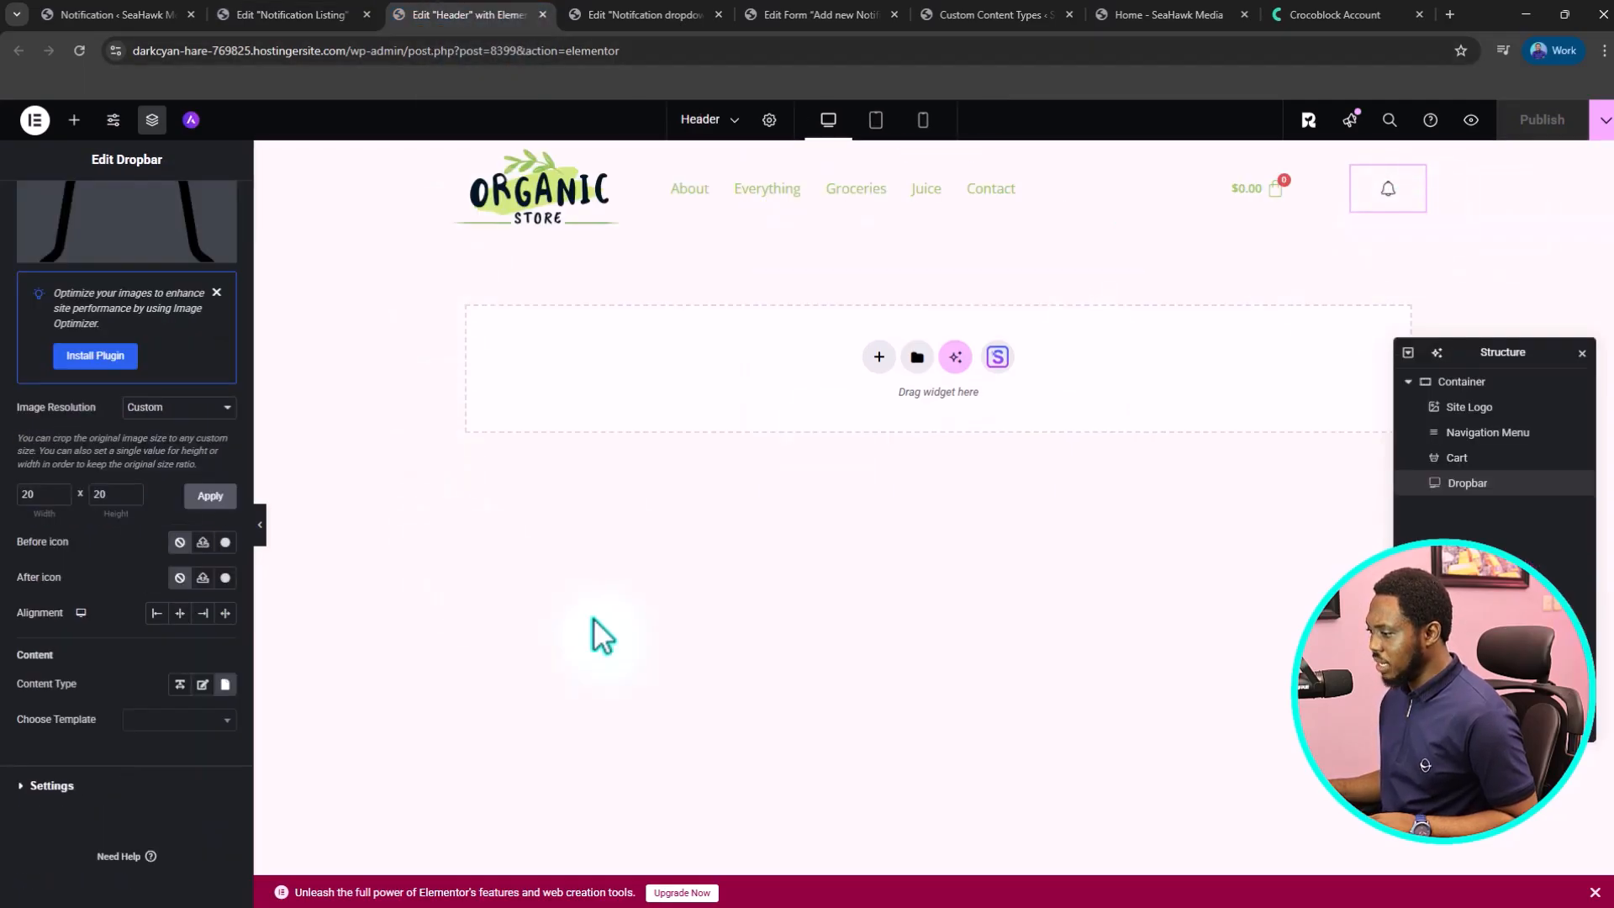
left_click(160, 720)
type("n")
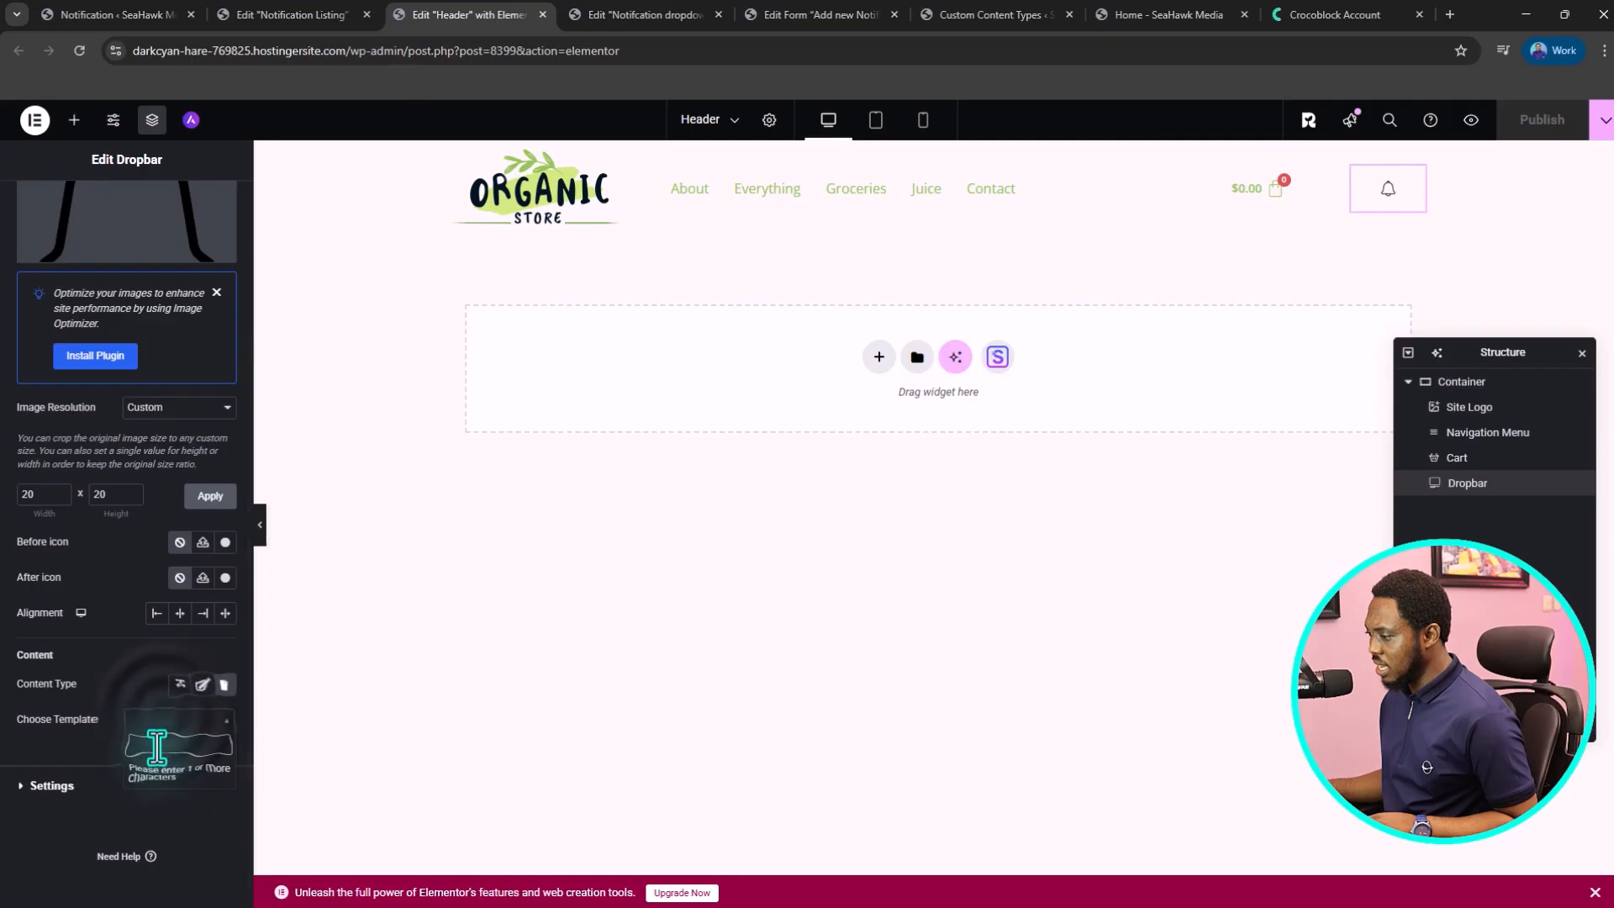
left_click(159, 772)
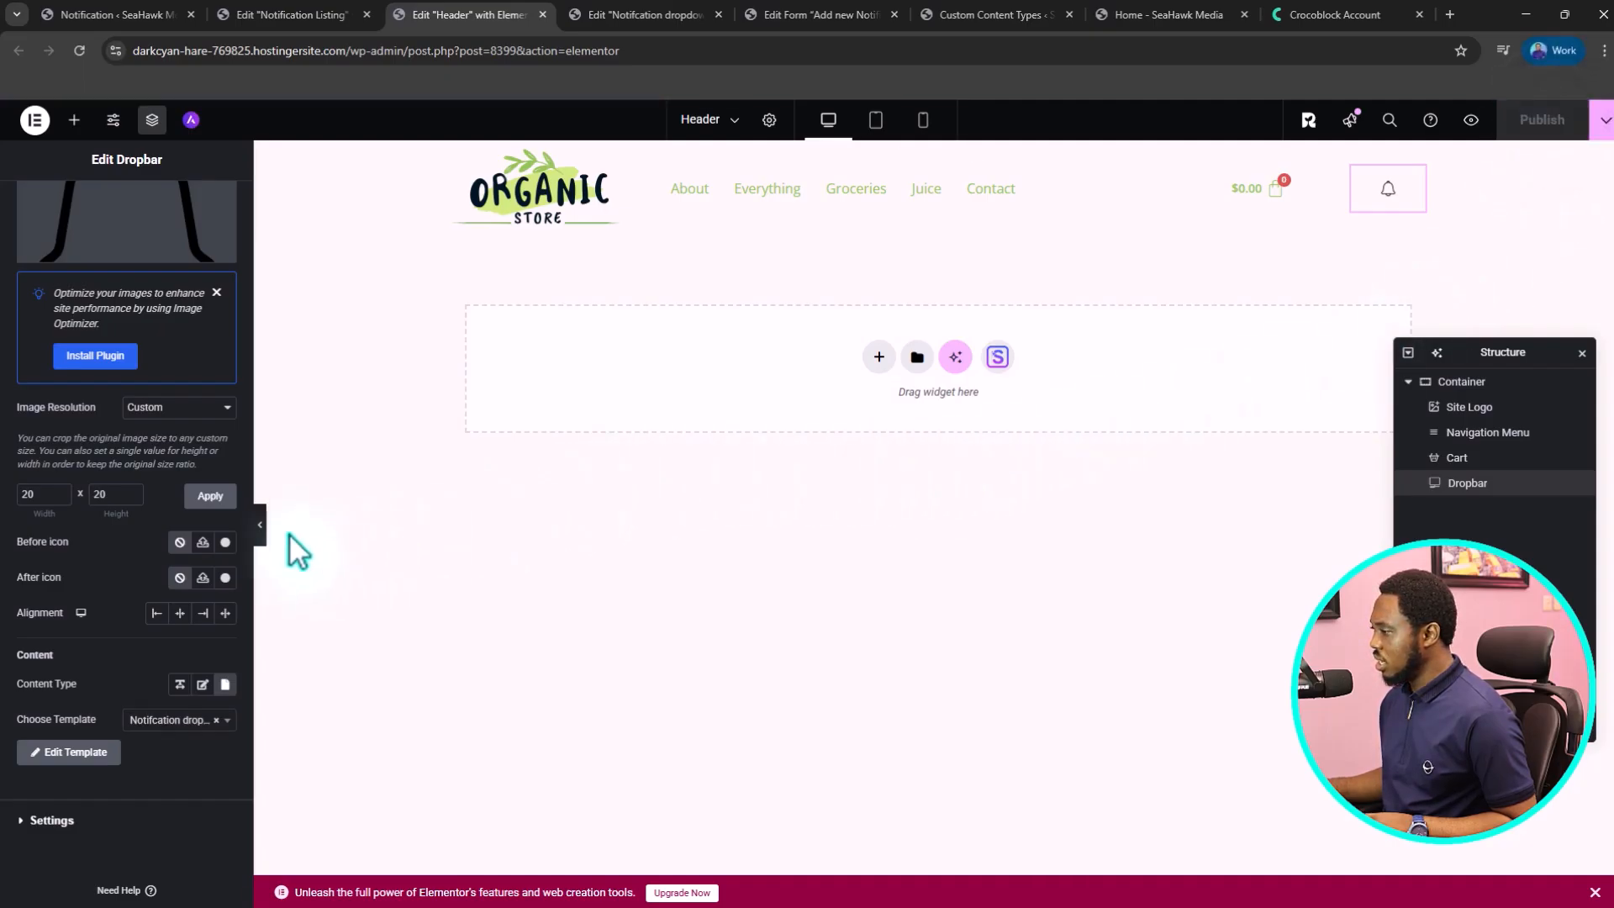
left_click(261, 526)
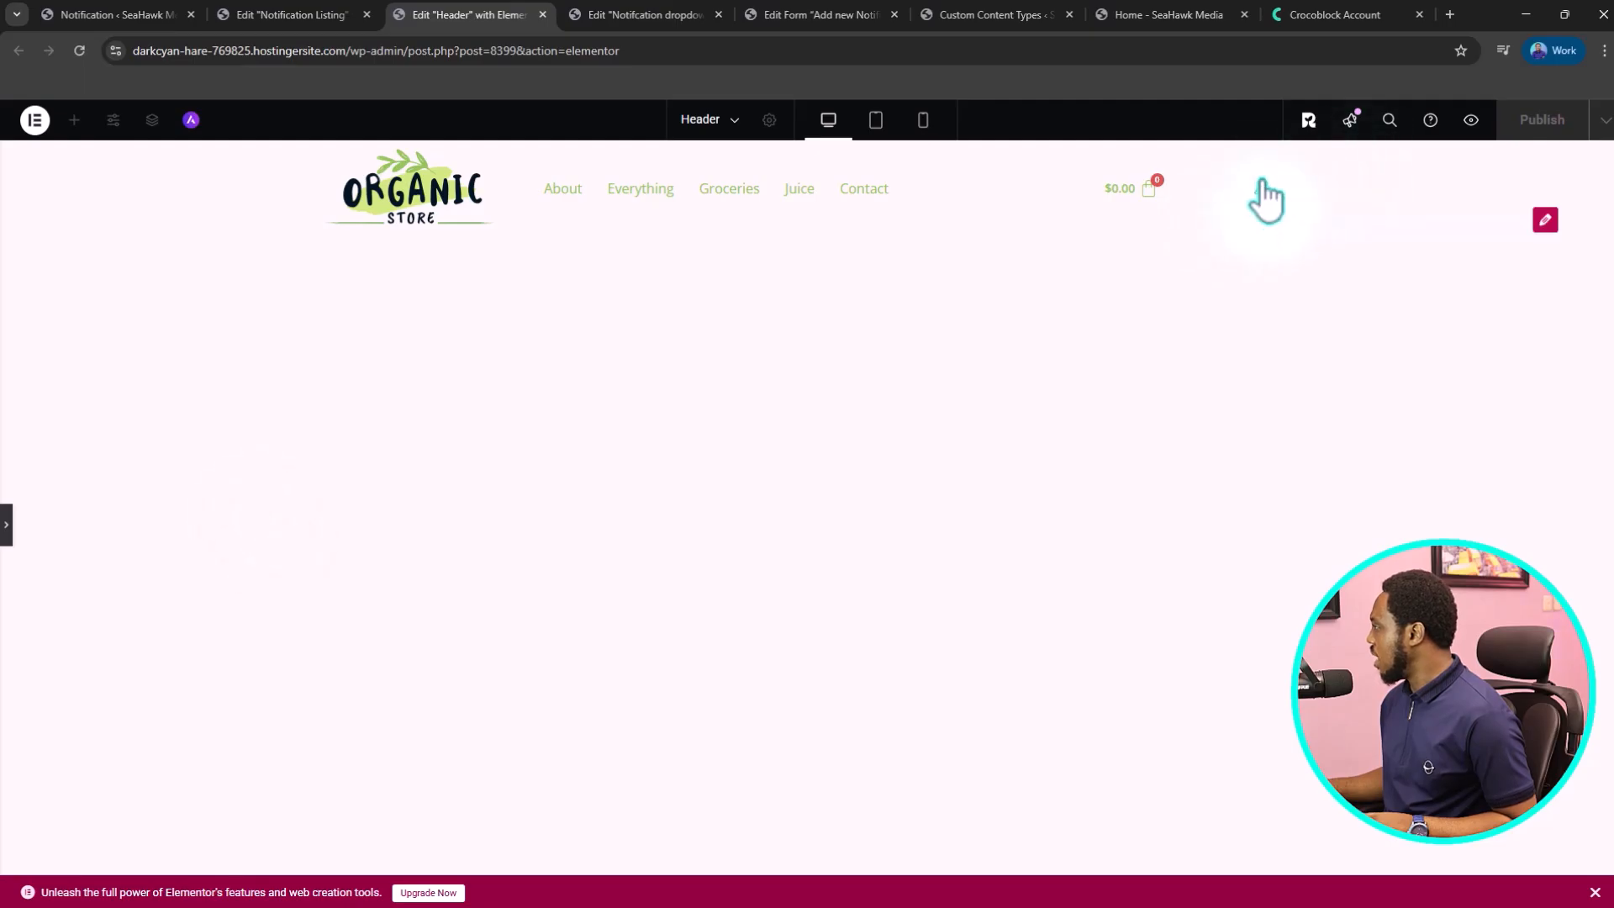
left_click(1545, 220)
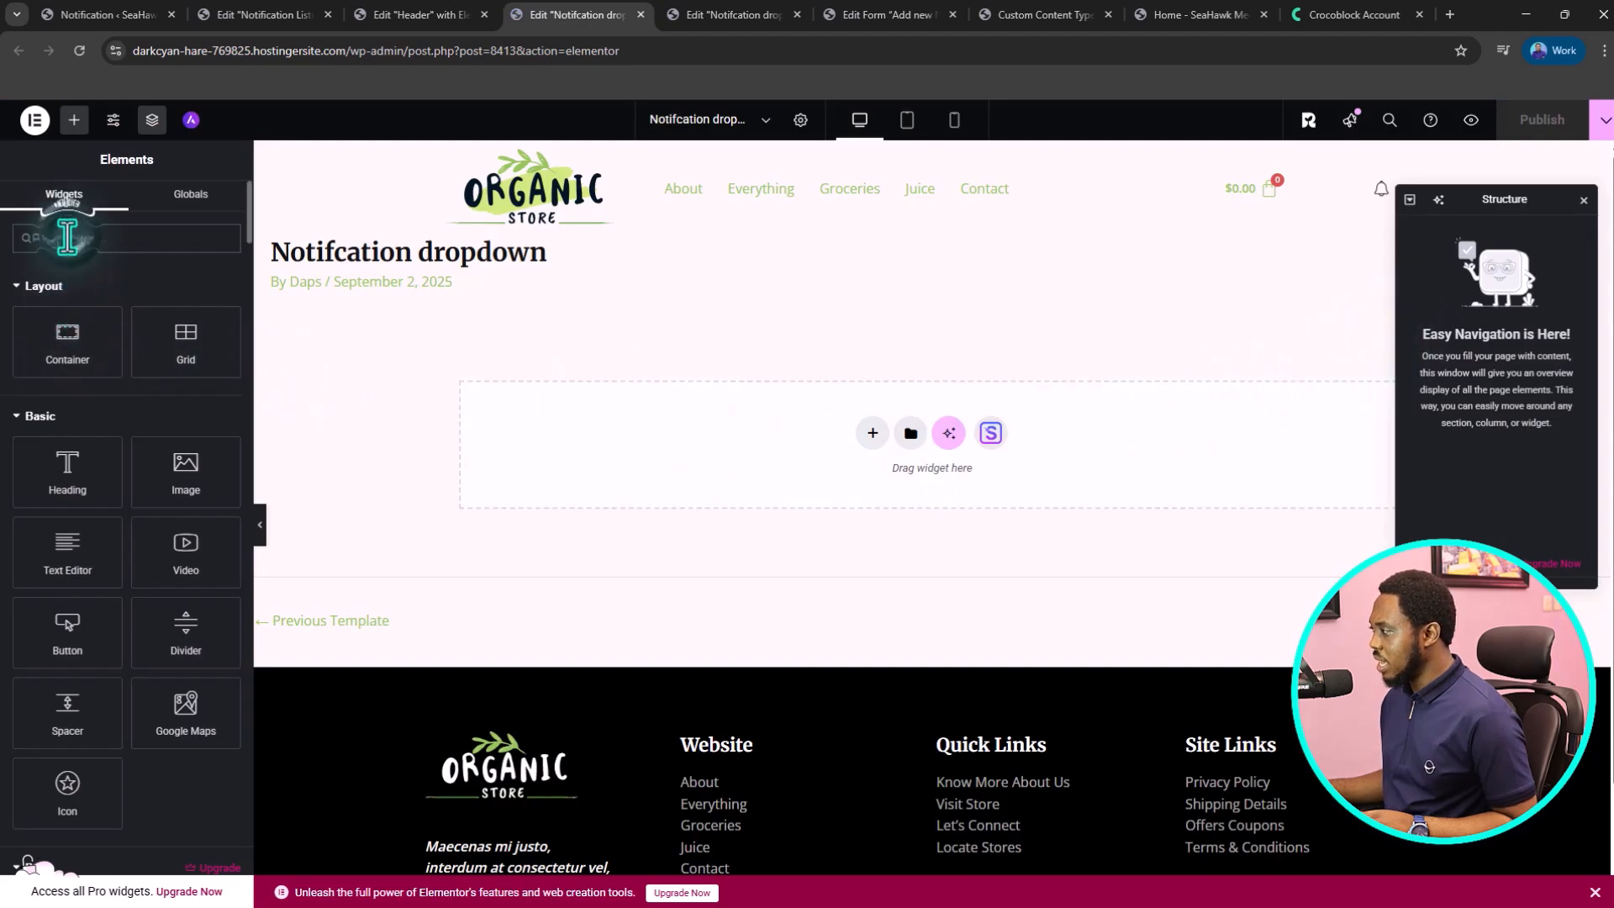
- Add a Listing Grid widget to the Notifcation dropdown template and set its listing to Notification Listing
type("listing")
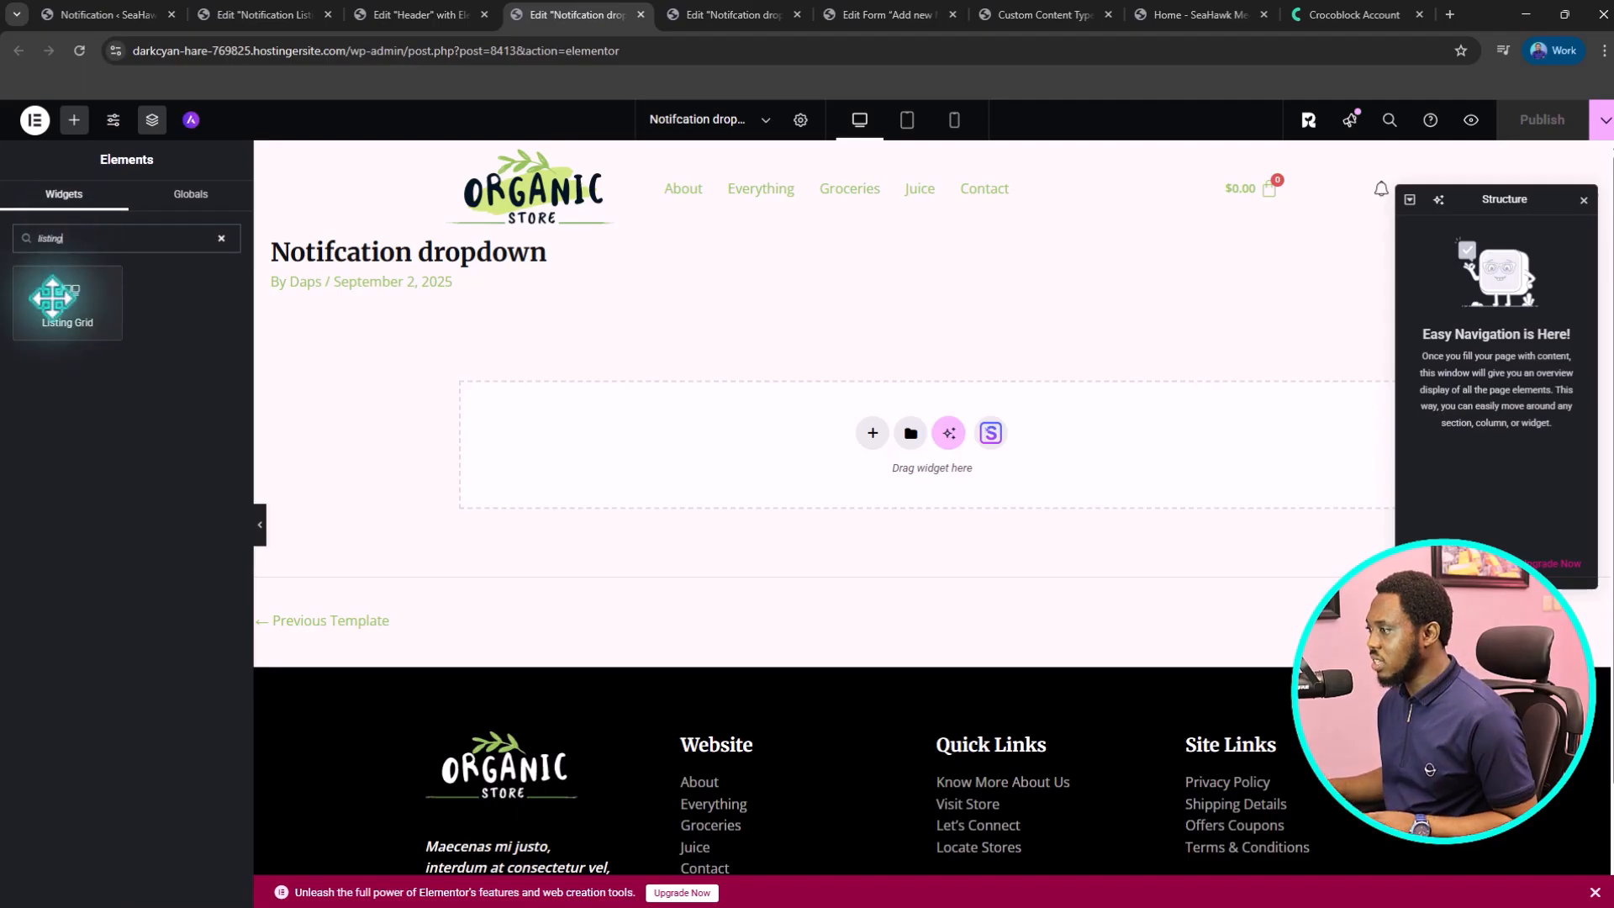
left_click_drag(64, 298, 870, 412)
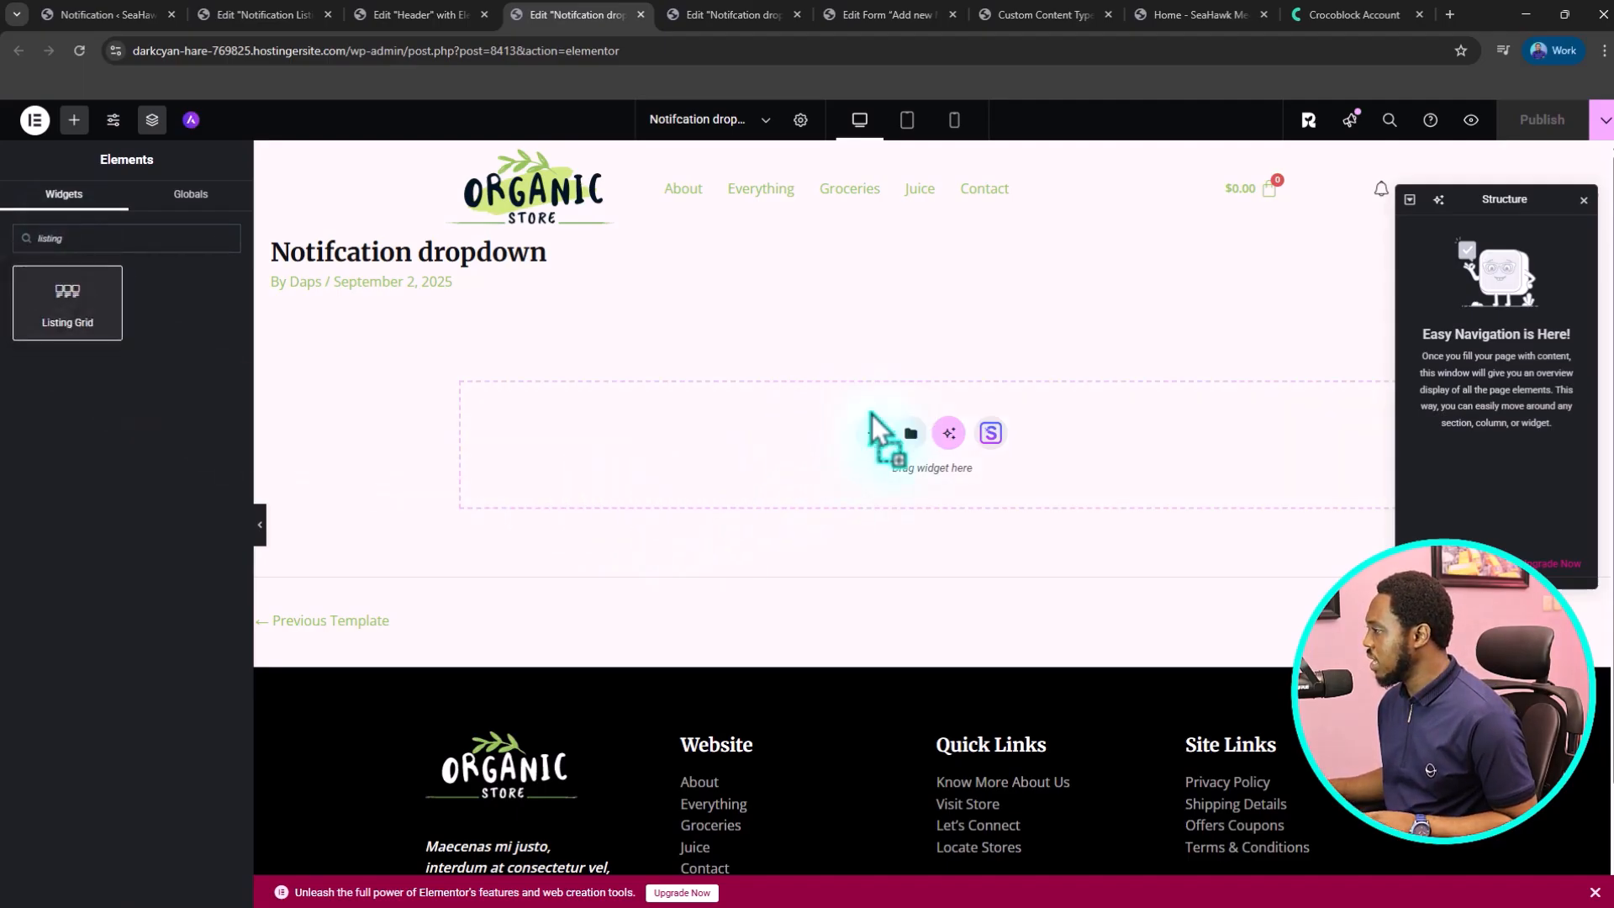
left_click(176, 303)
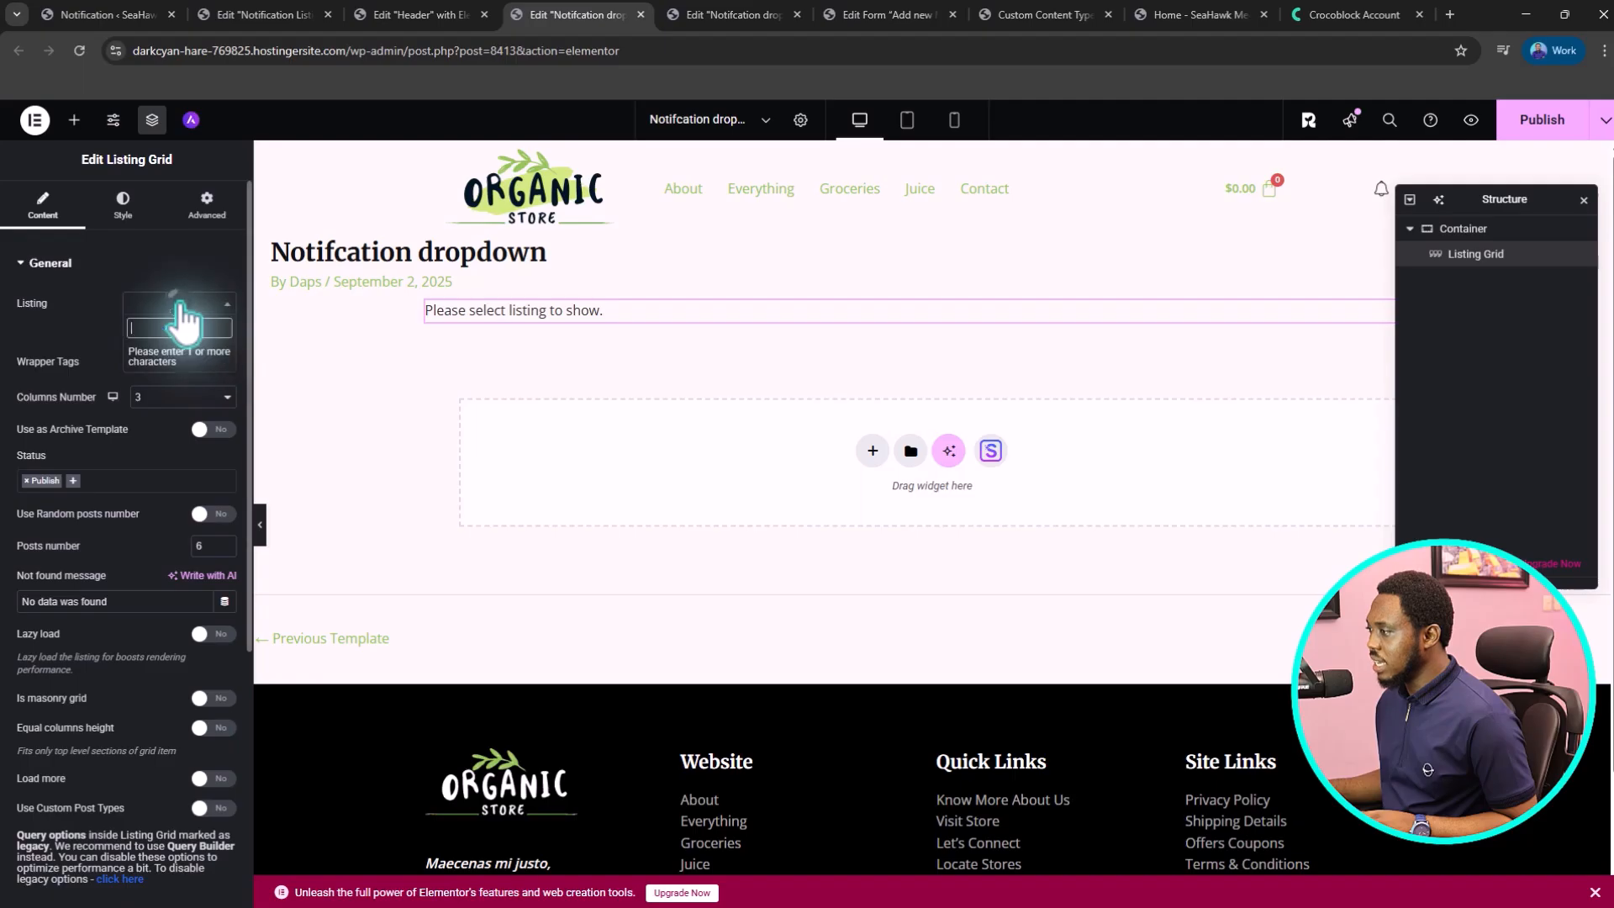
type("not")
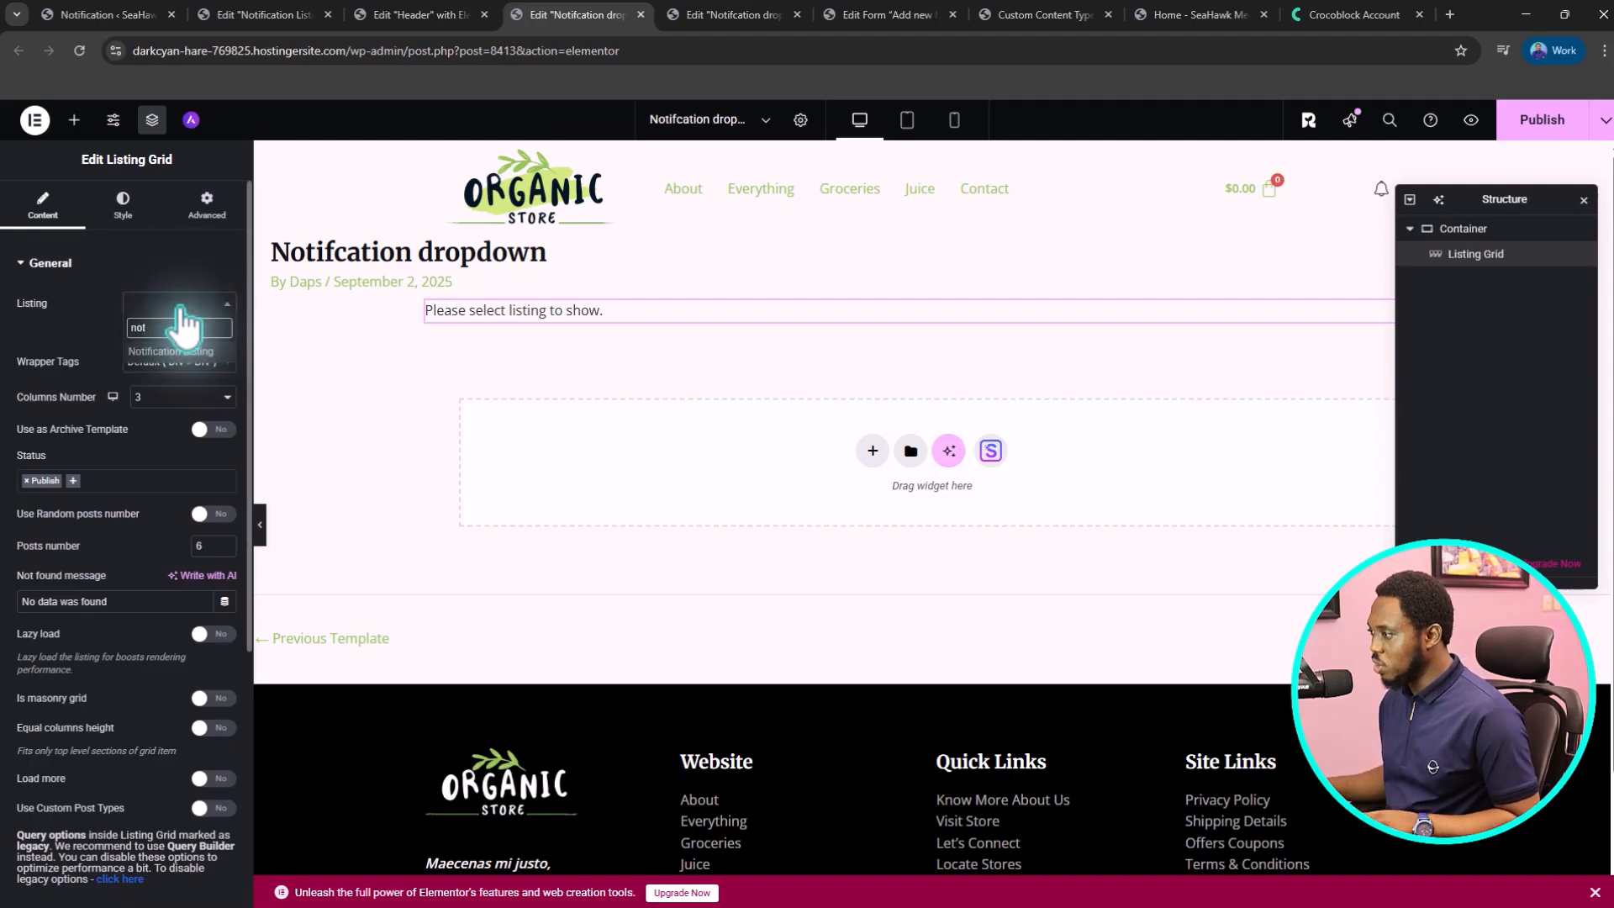
left_click(172, 350)
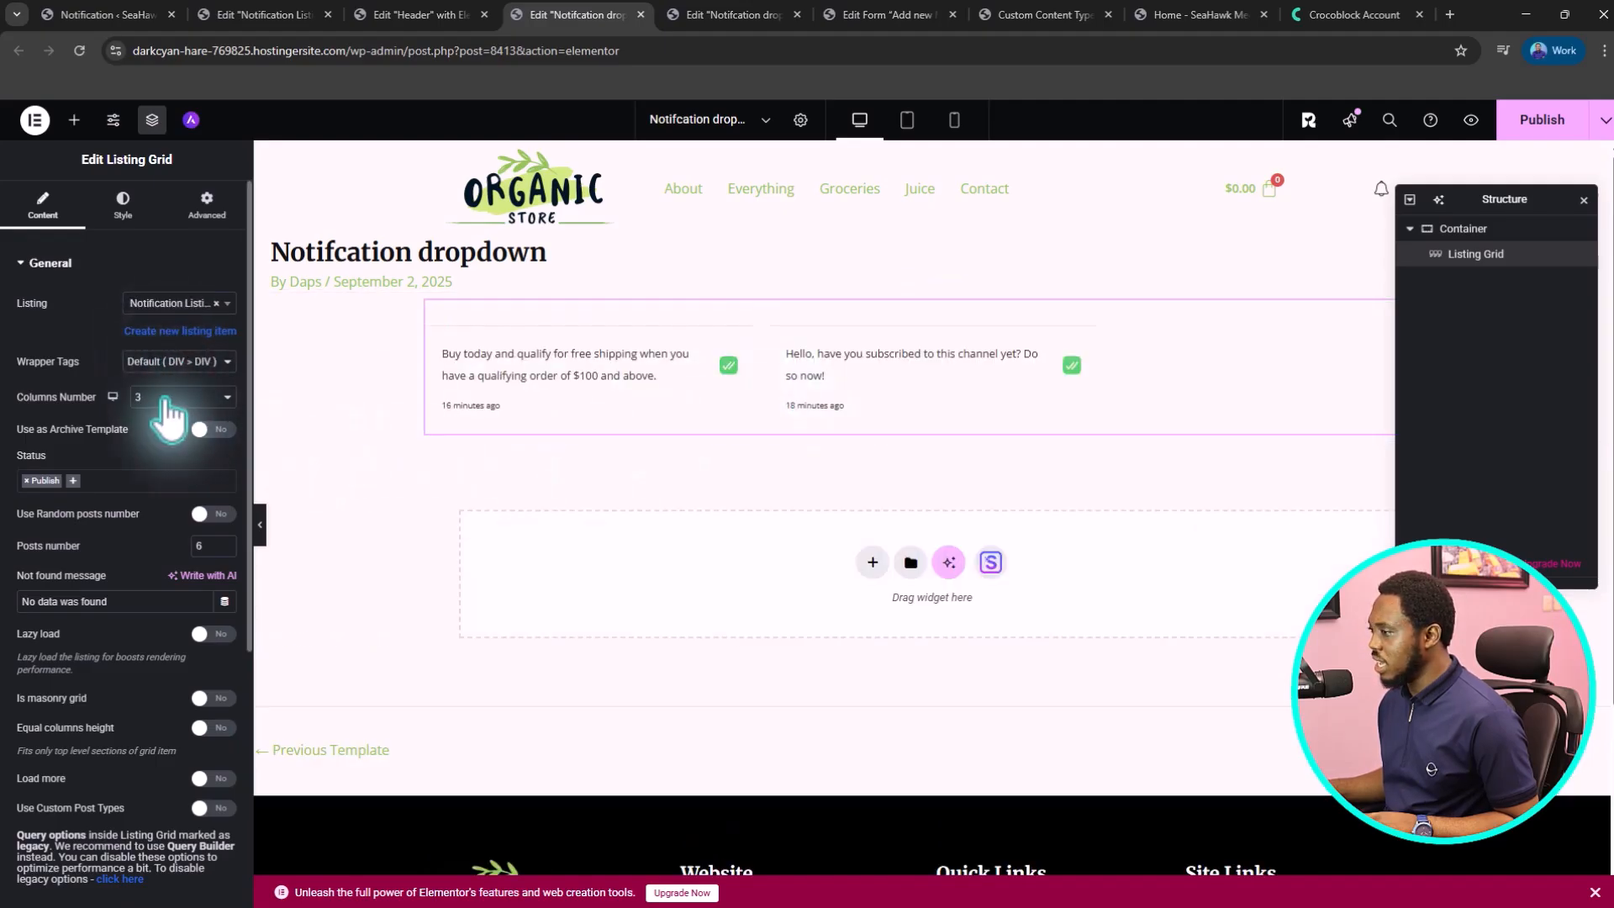
- Set the listing grid's number of columns to 1 and publish the Notifcation dropdown template
left_click(161, 395)
left_click(159, 418)
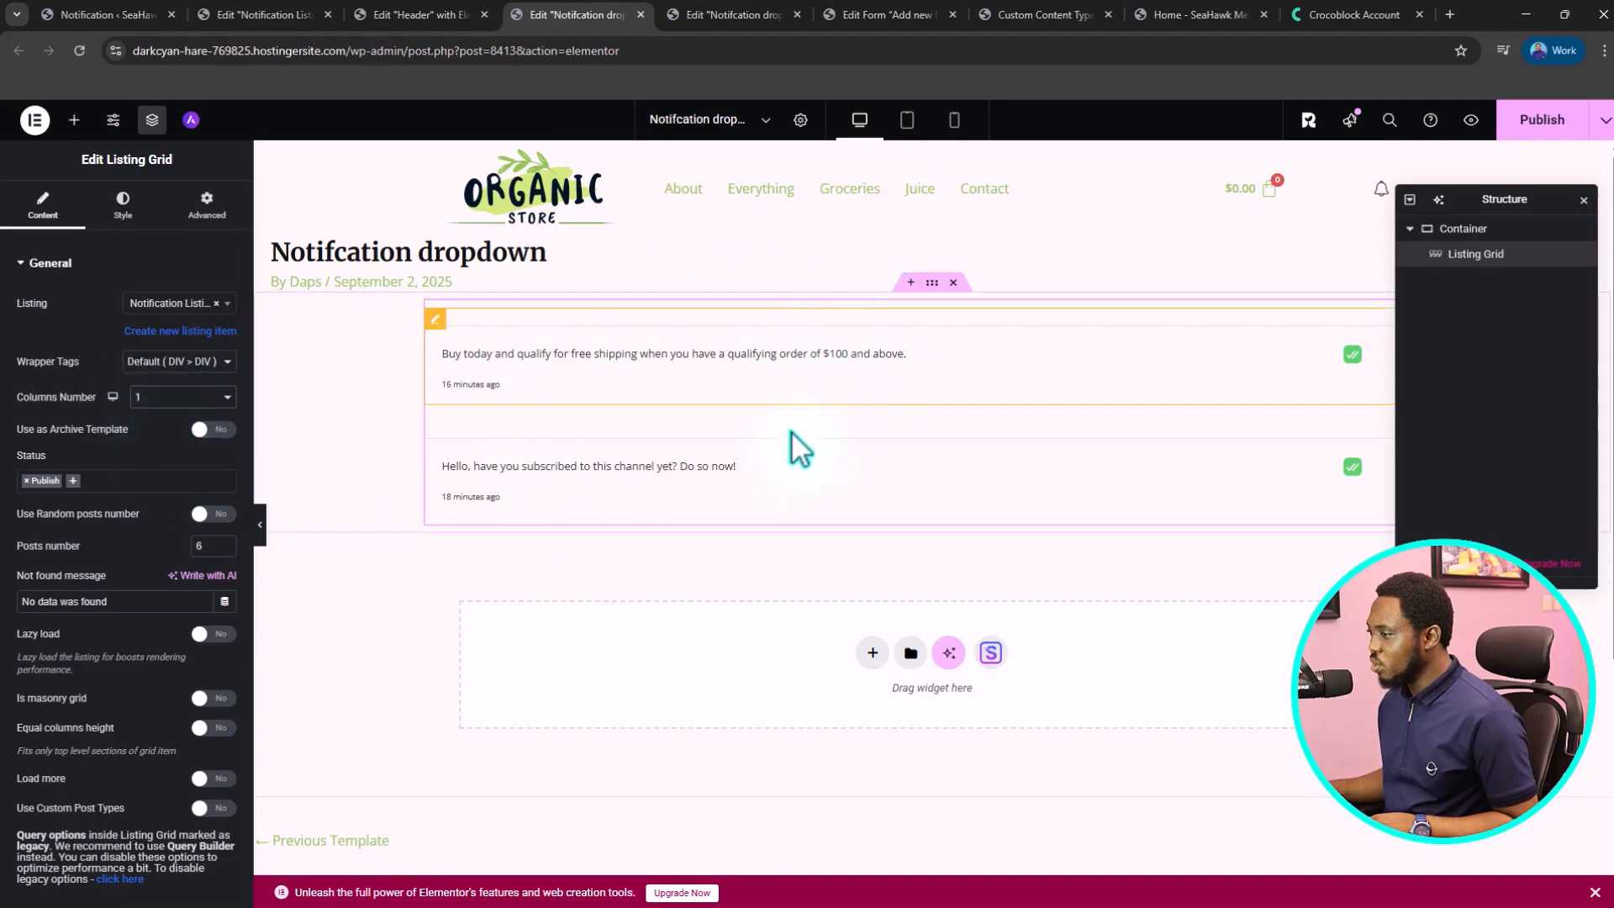
scroll(128, 561, "down", 2)
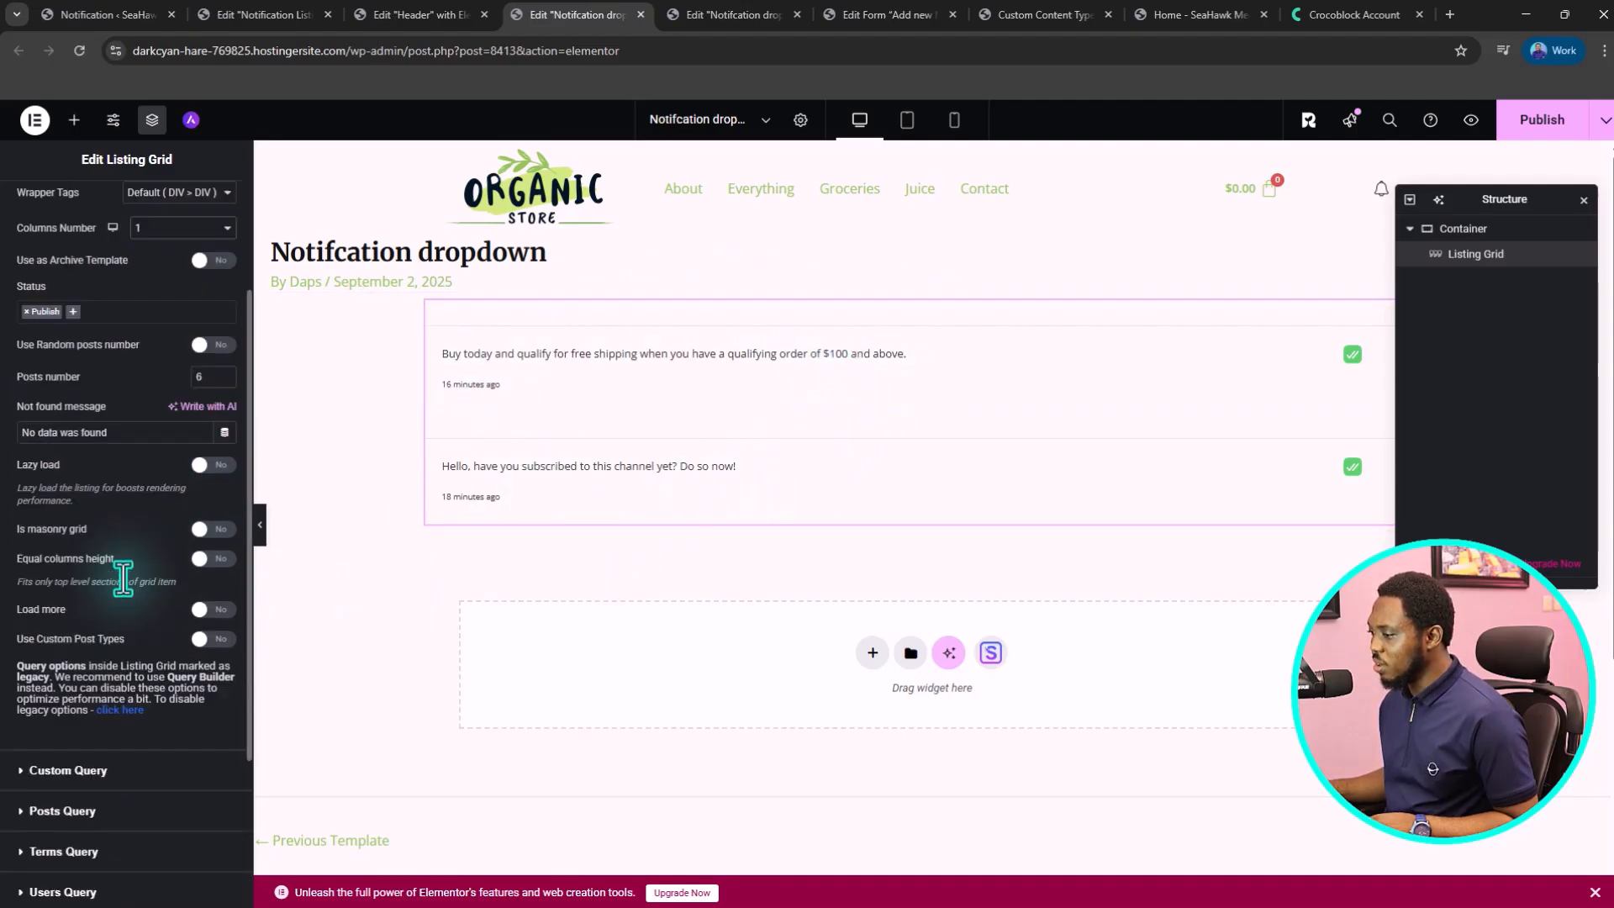
left_click(1543, 122)
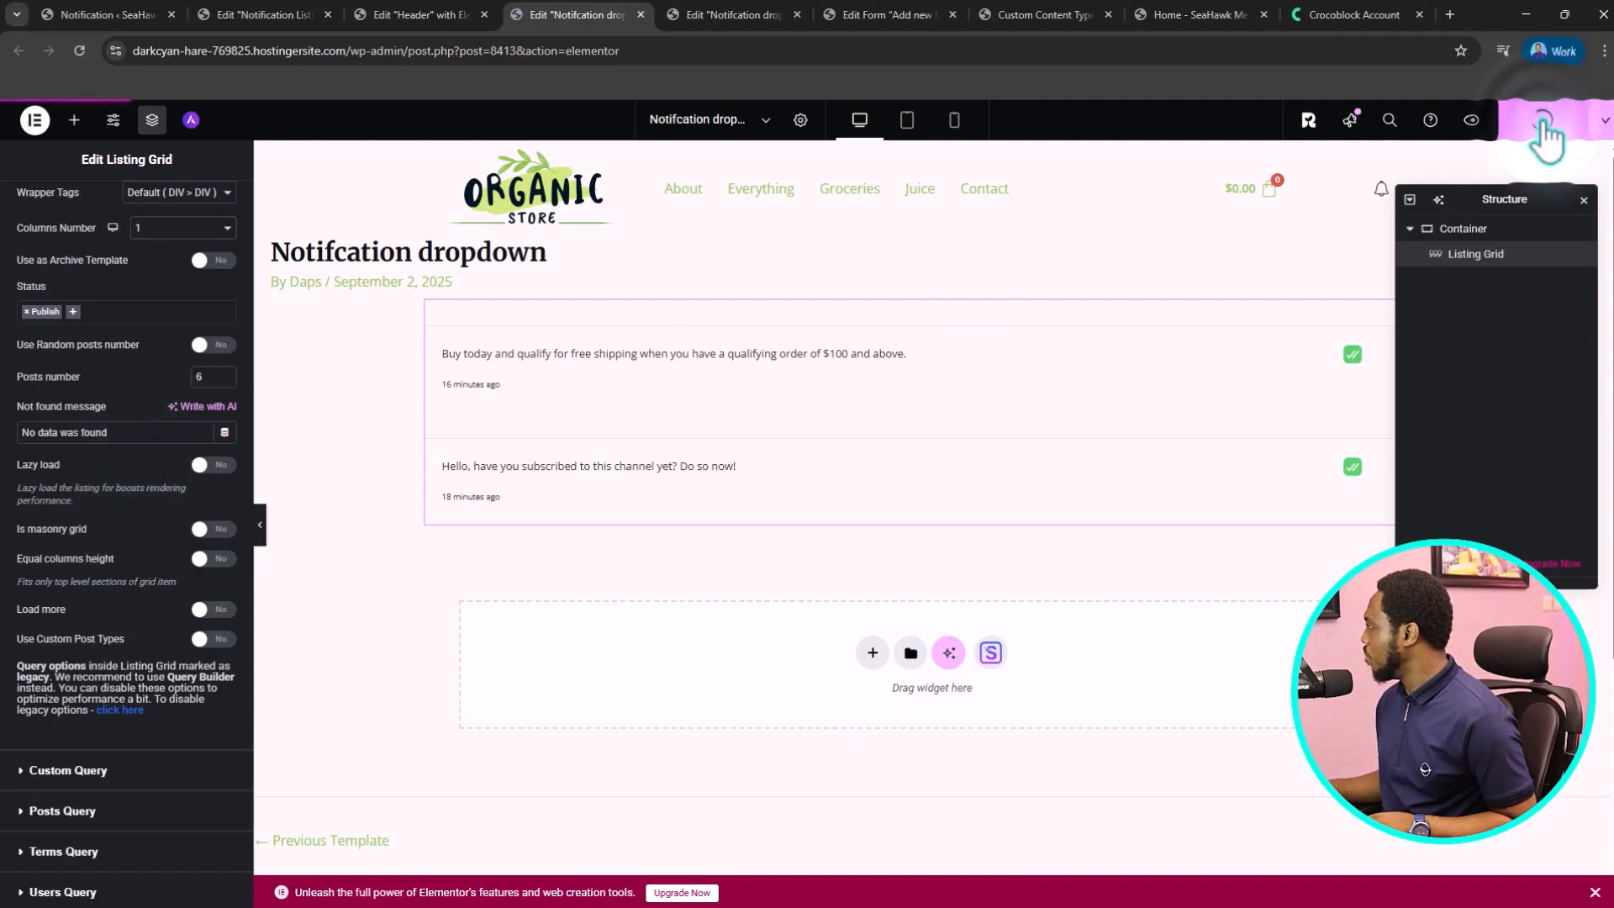
- Reload the site's home page and open the header's bell dropdown to check the notification list
left_click(1203, 14)
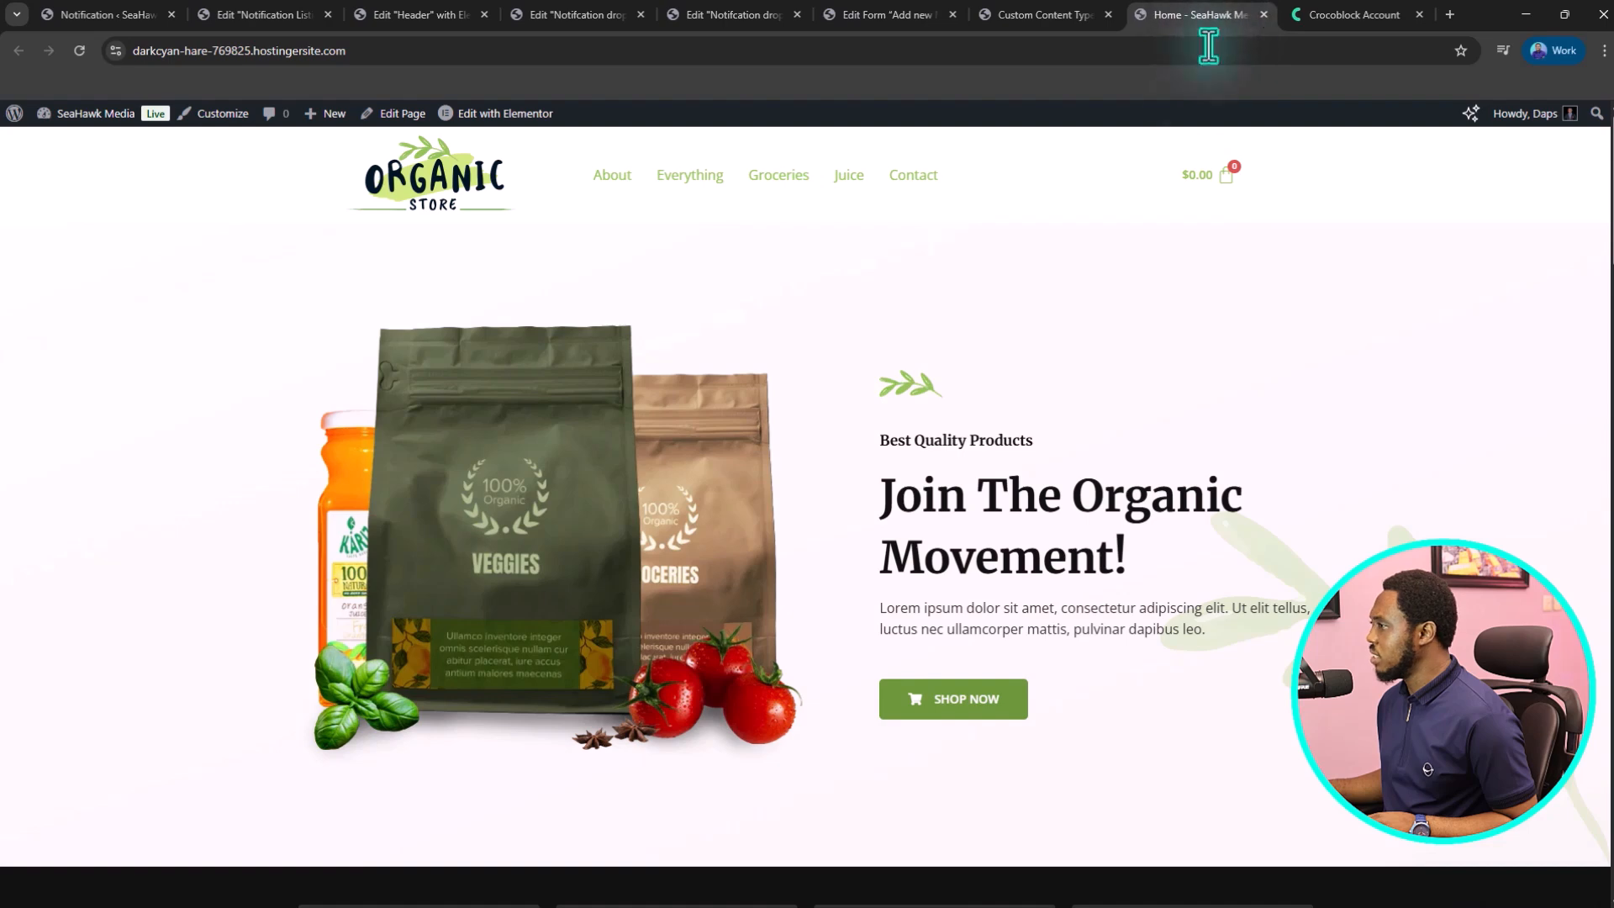
left_click(81, 55)
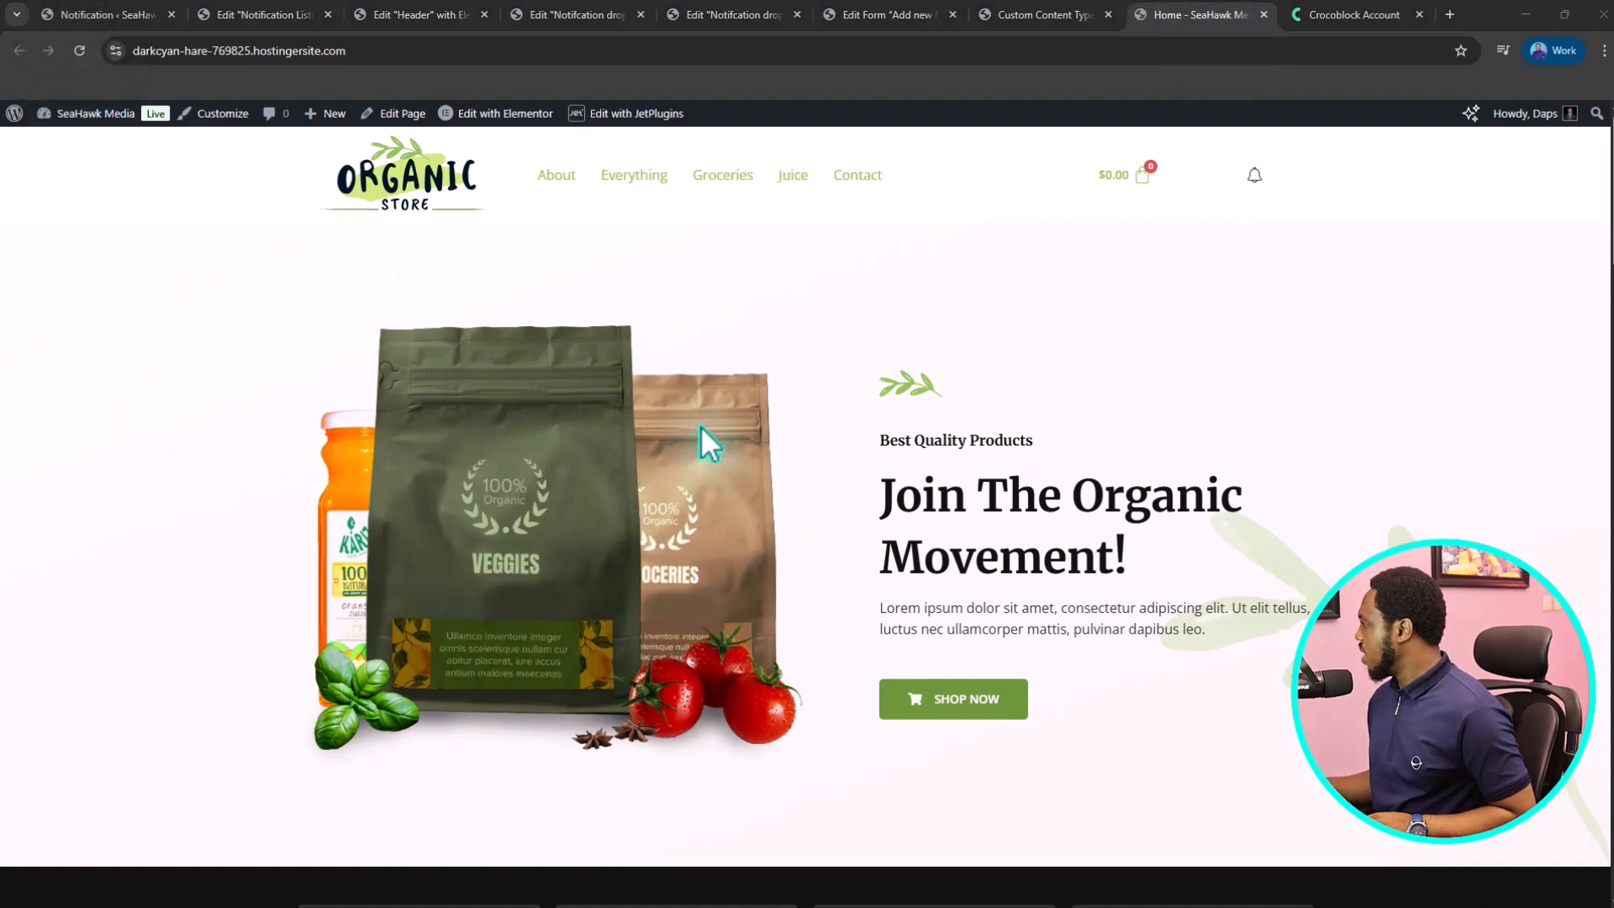
left_click(1252, 175)
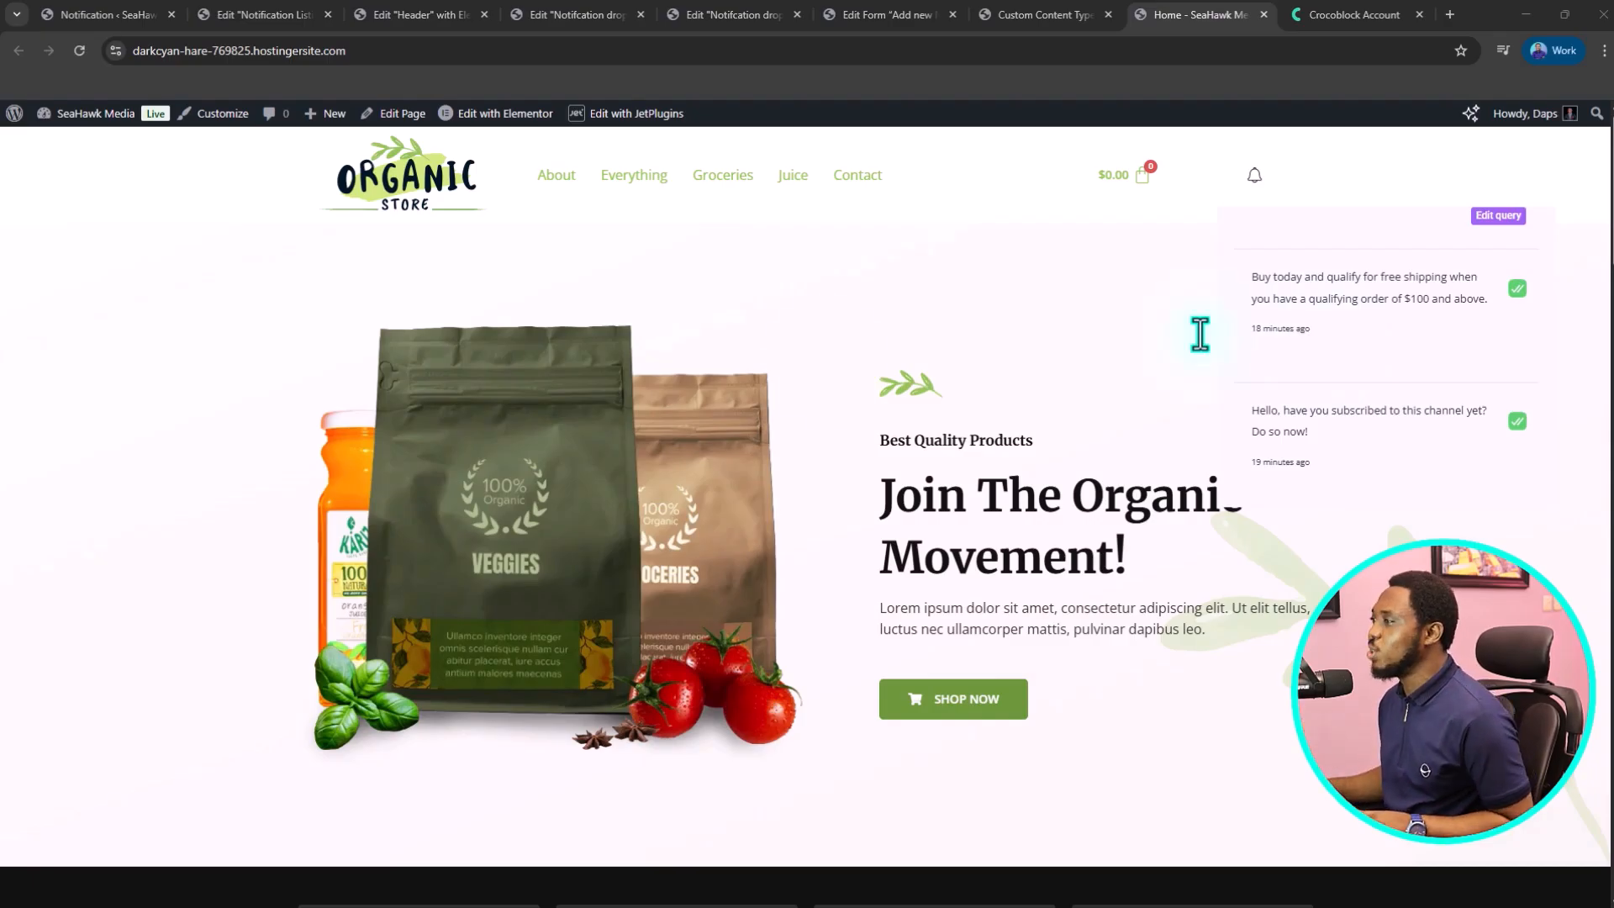
- Create and publish a new WordPress page titled Notification Page, and open it for editing in Elementor
left_click(85, 10)
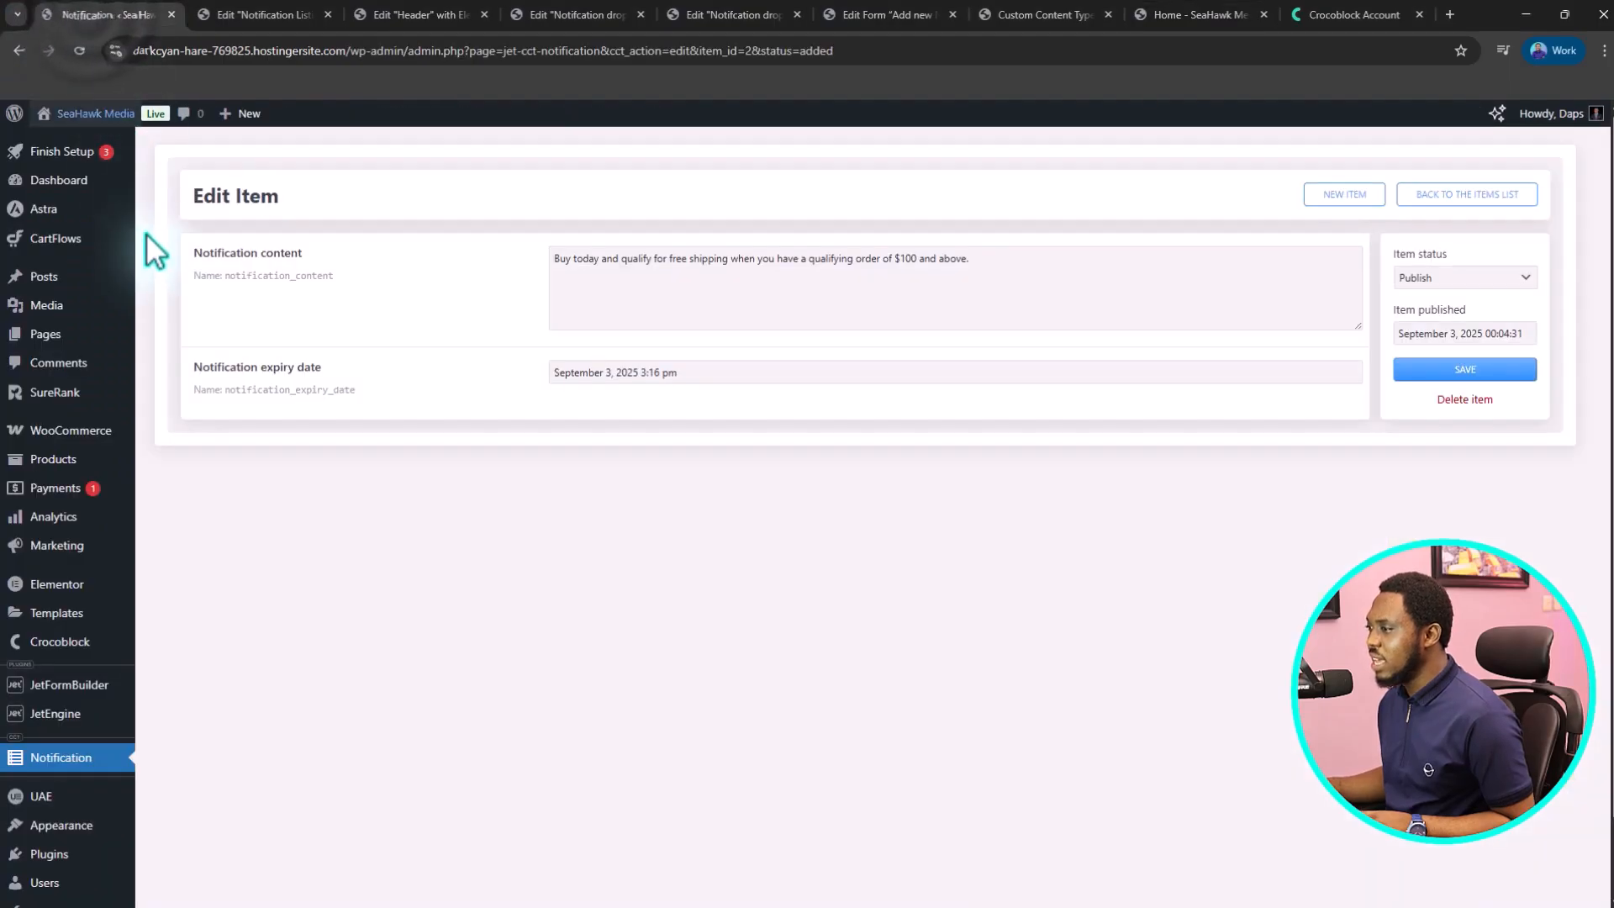
mouse_move(58, 341)
left_click(173, 362)
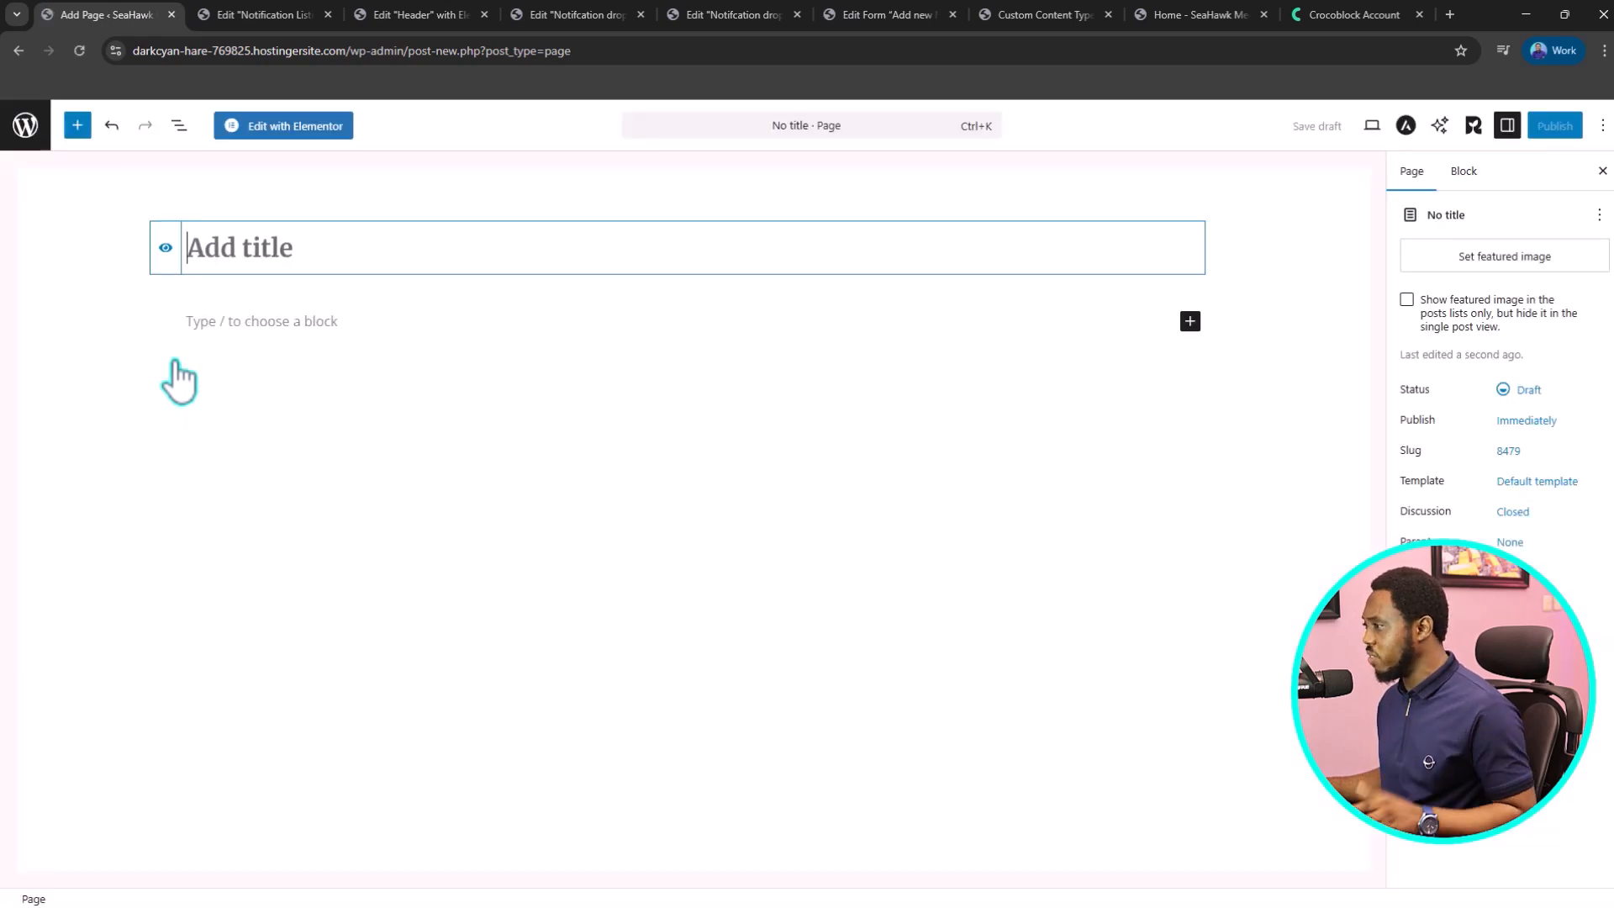
type("Notification Page")
left_click(1554, 126)
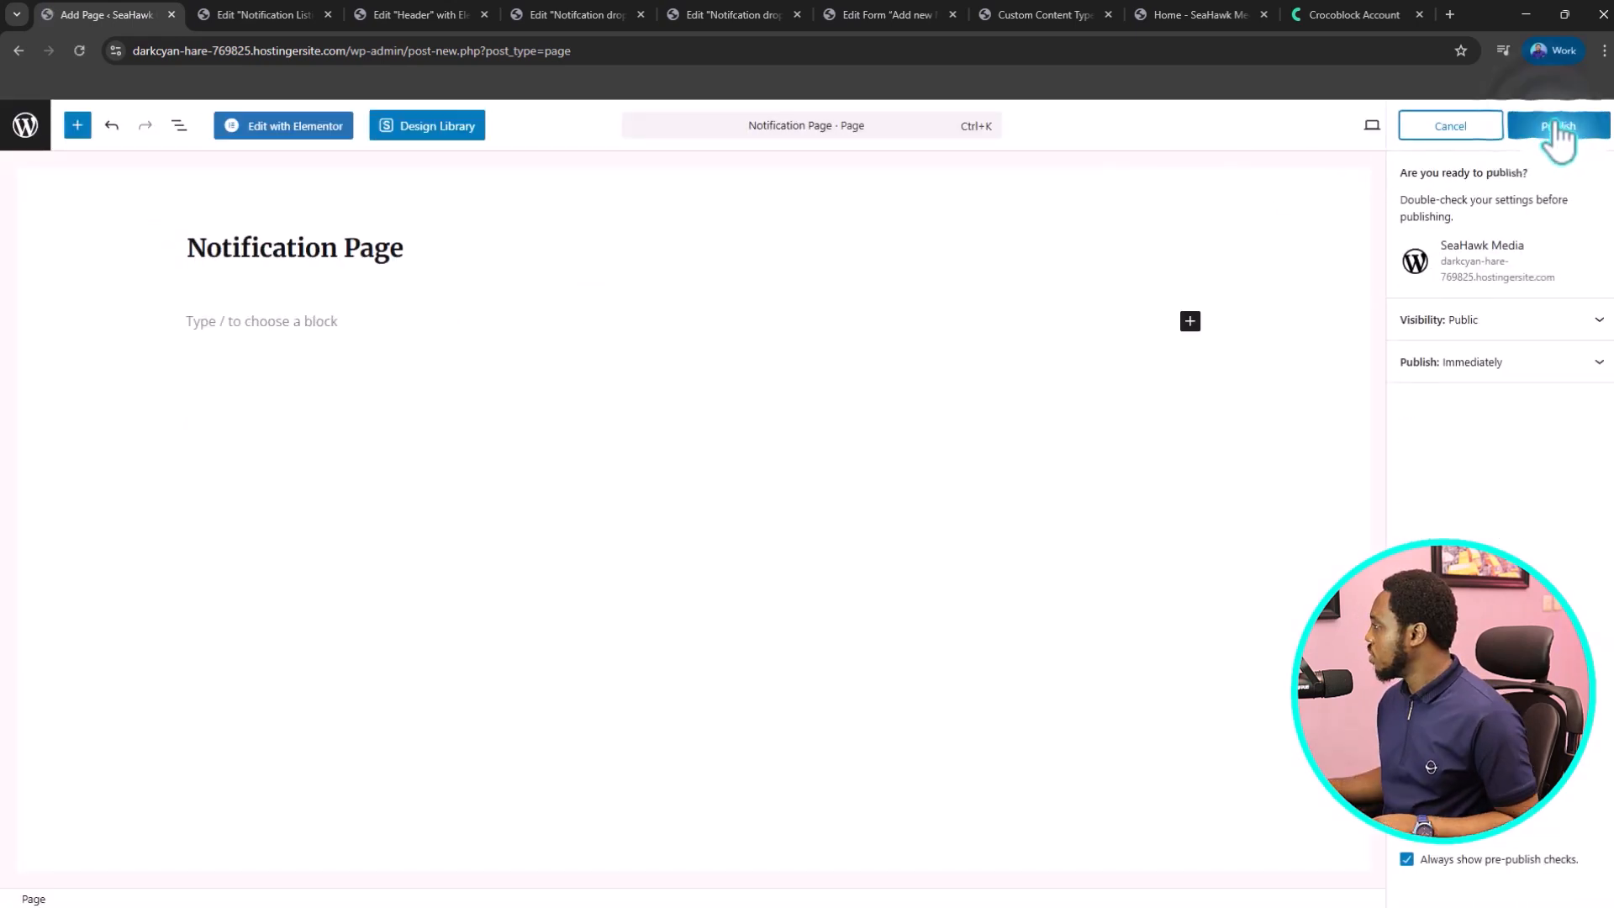
left_click(1554, 126)
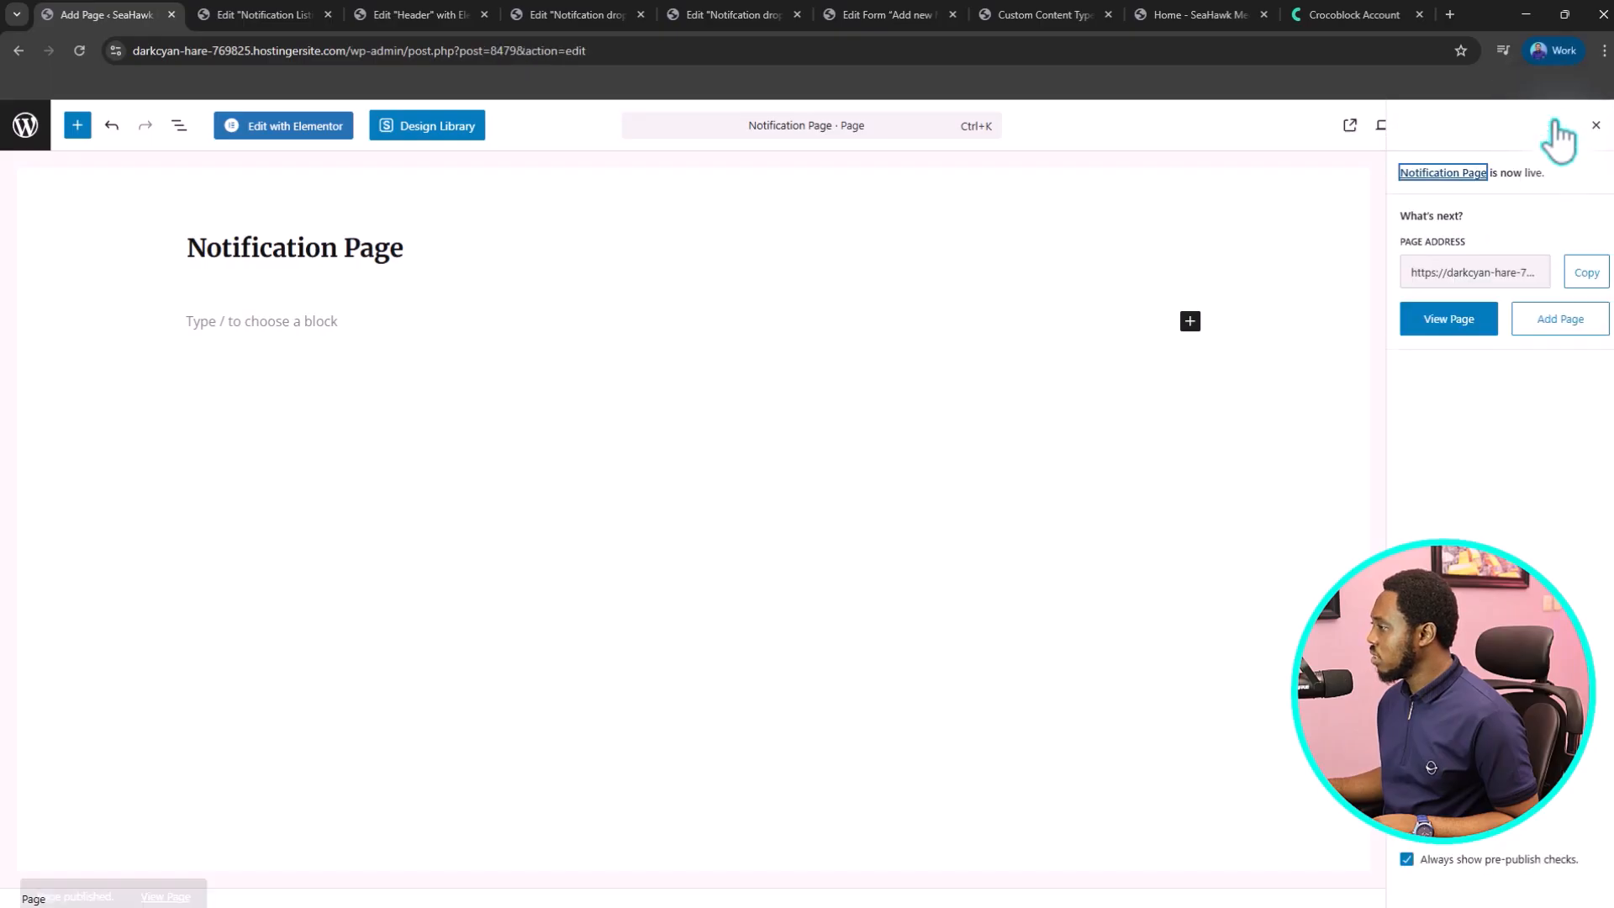
right_click(269, 127)
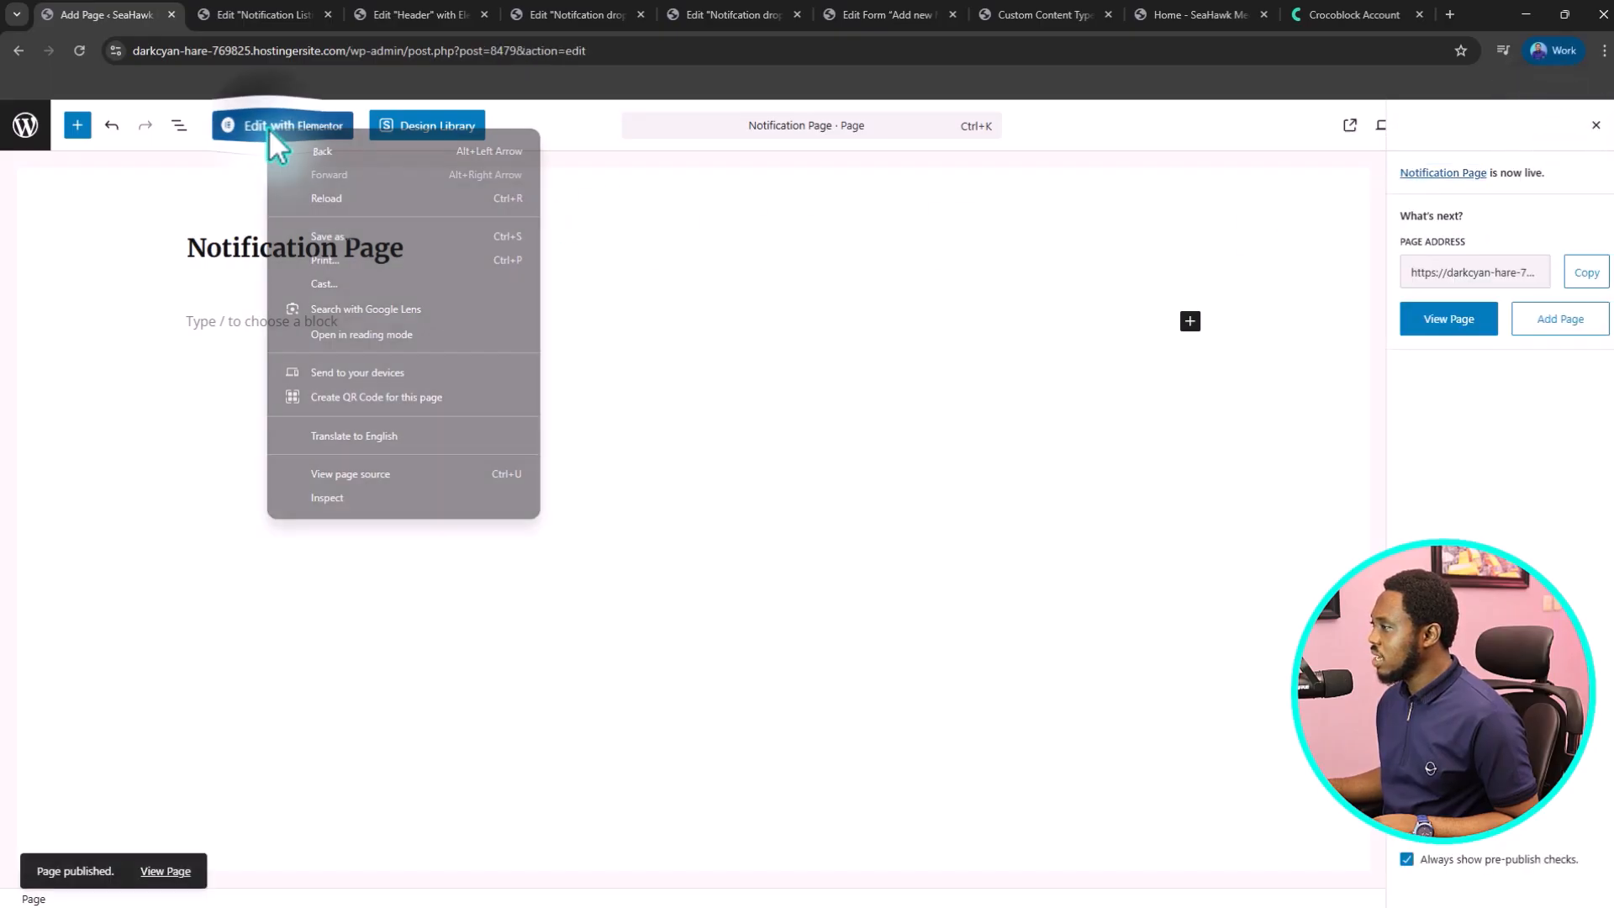
left_click(277, 128)
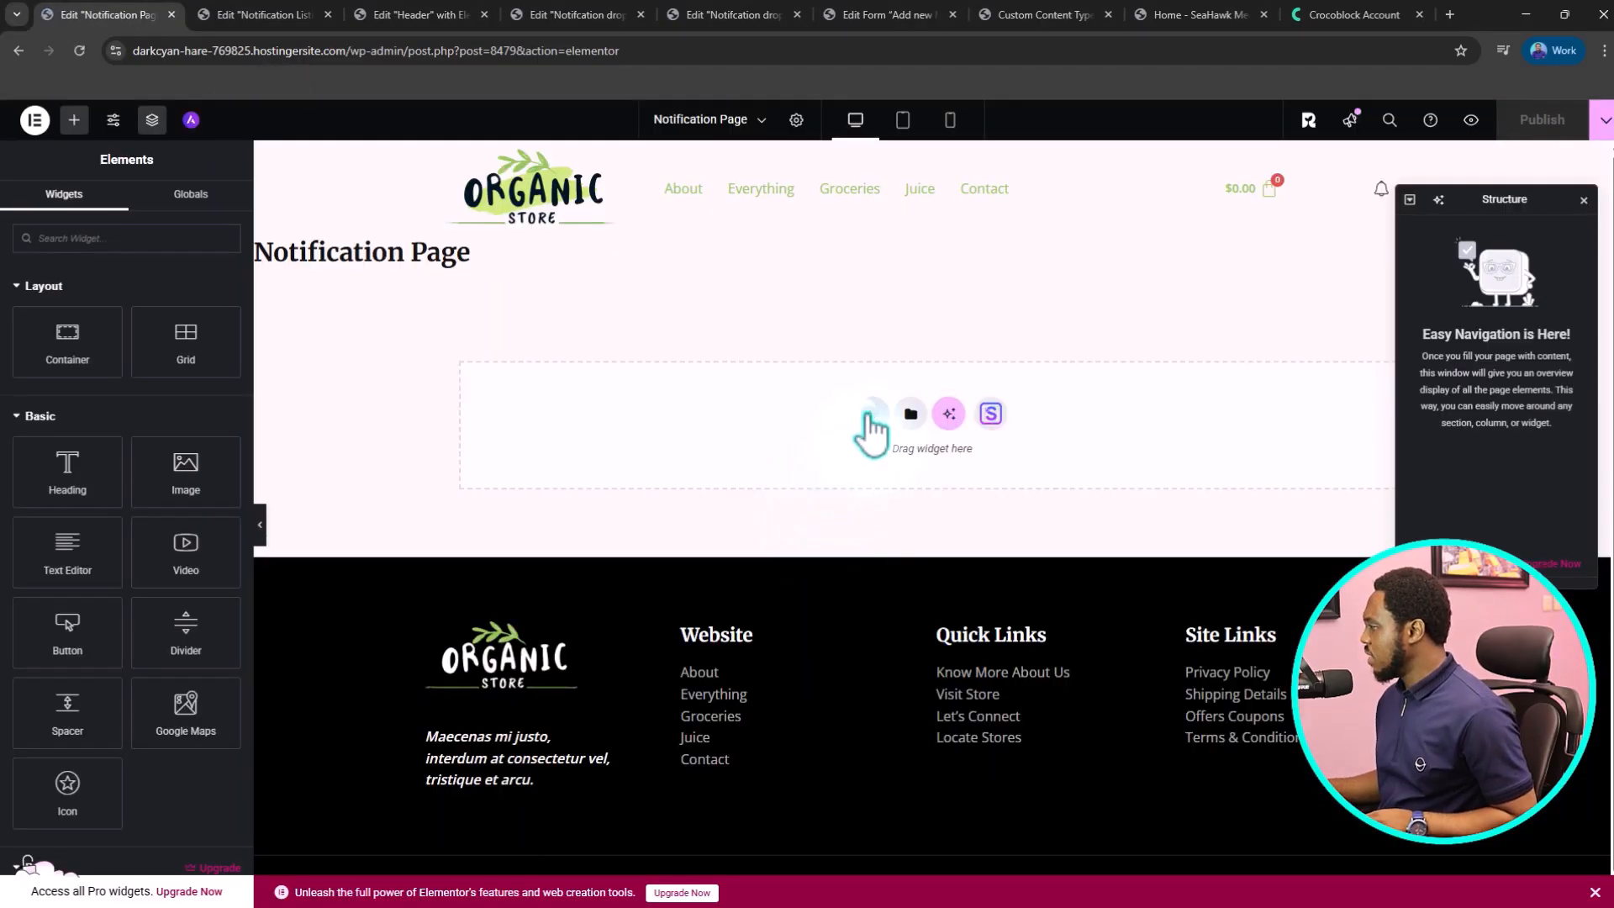
- Add a two-column container to the page and make its first column narrower than the second
left_click(869, 420)
left_click(874, 500)
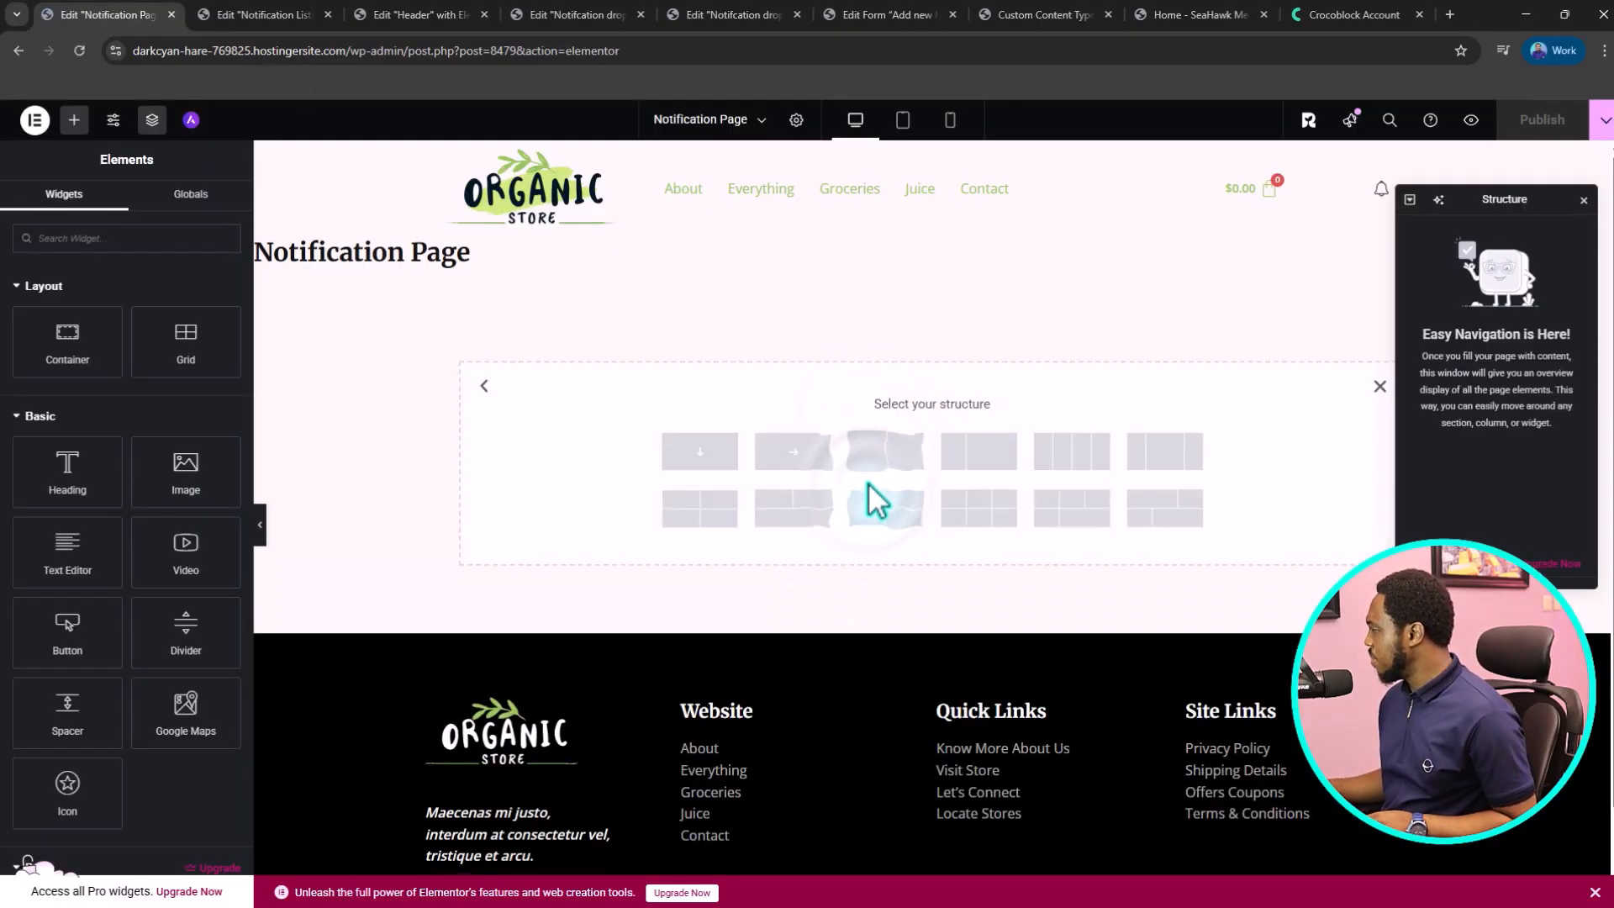
left_click(903, 458)
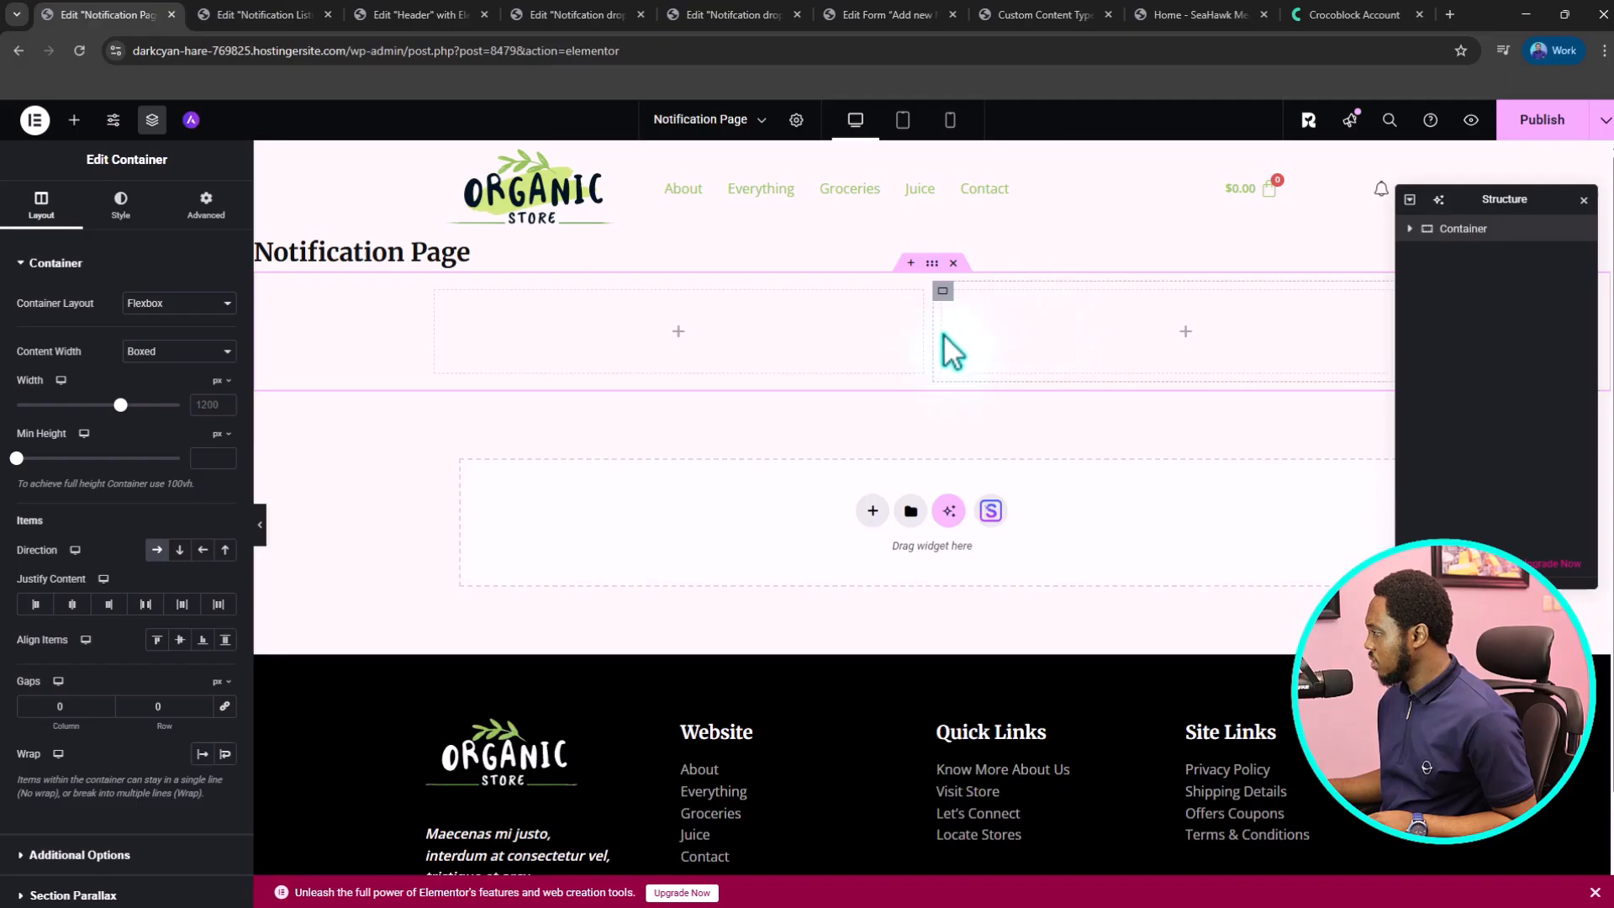
left_click_drag(951, 335, 785, 310)
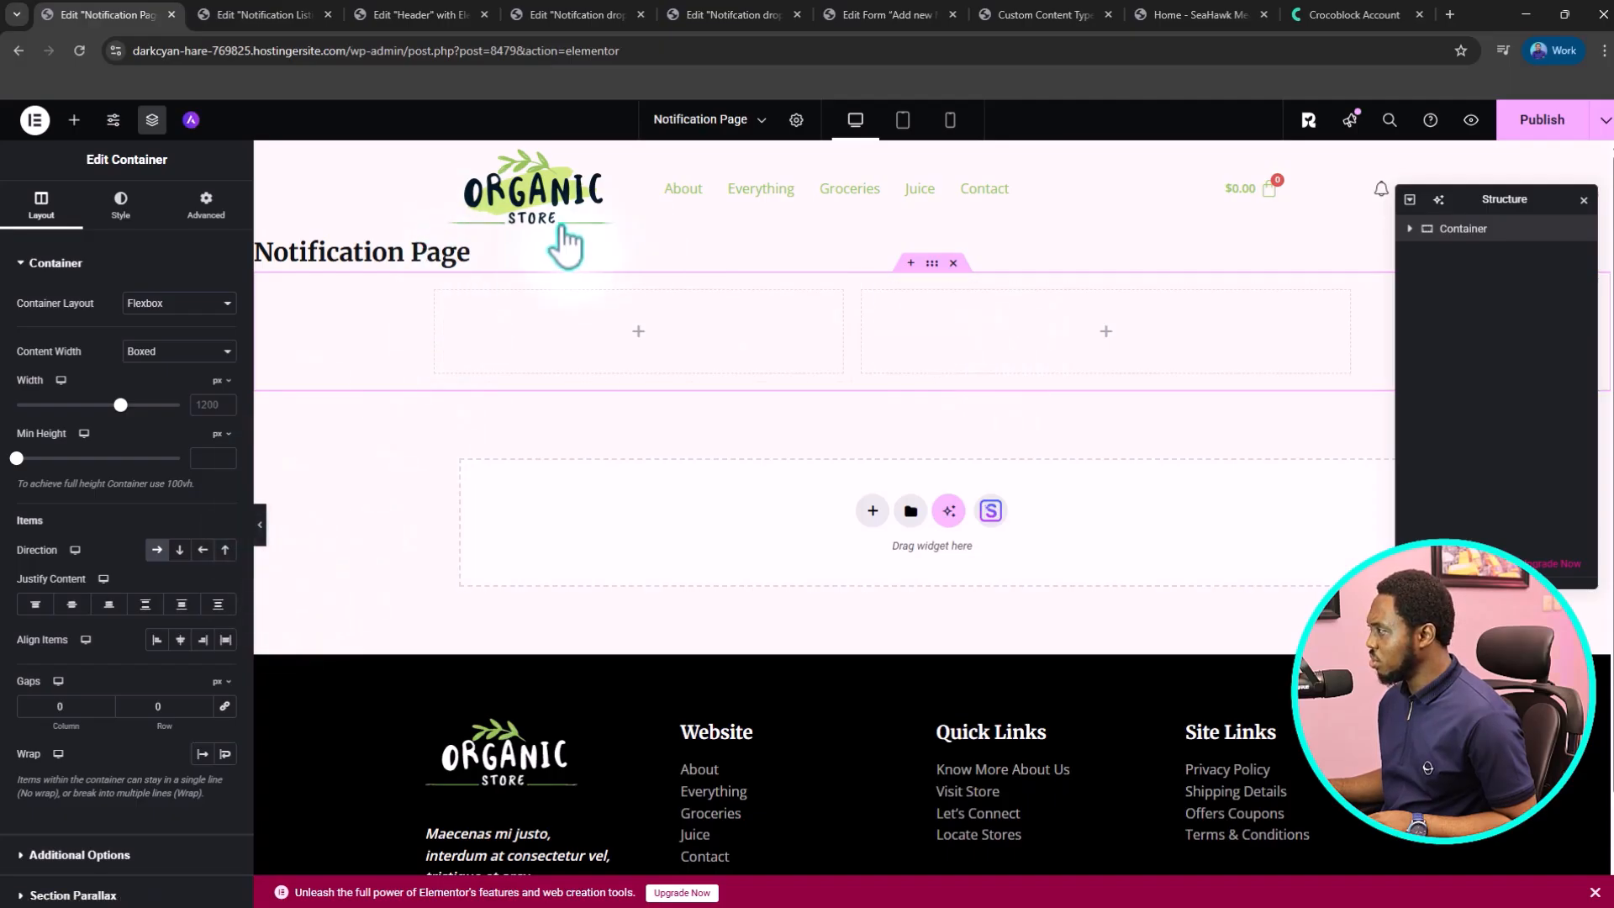
- Set the page layout of Notification Page to Elementor Full Width
left_click(798, 119)
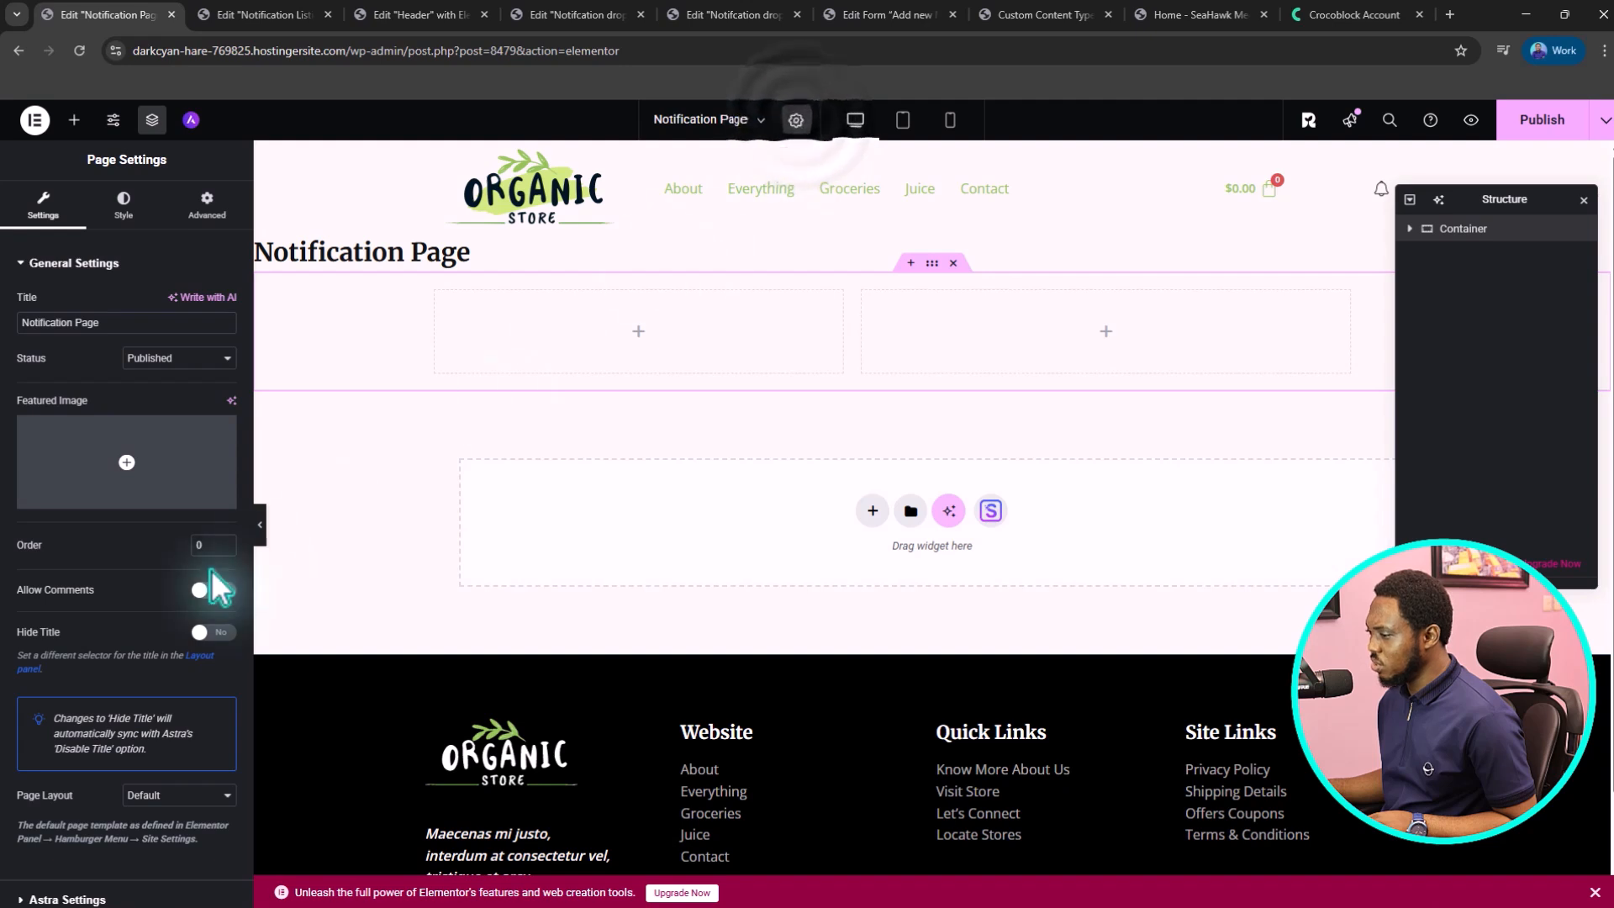
left_click(165, 795)
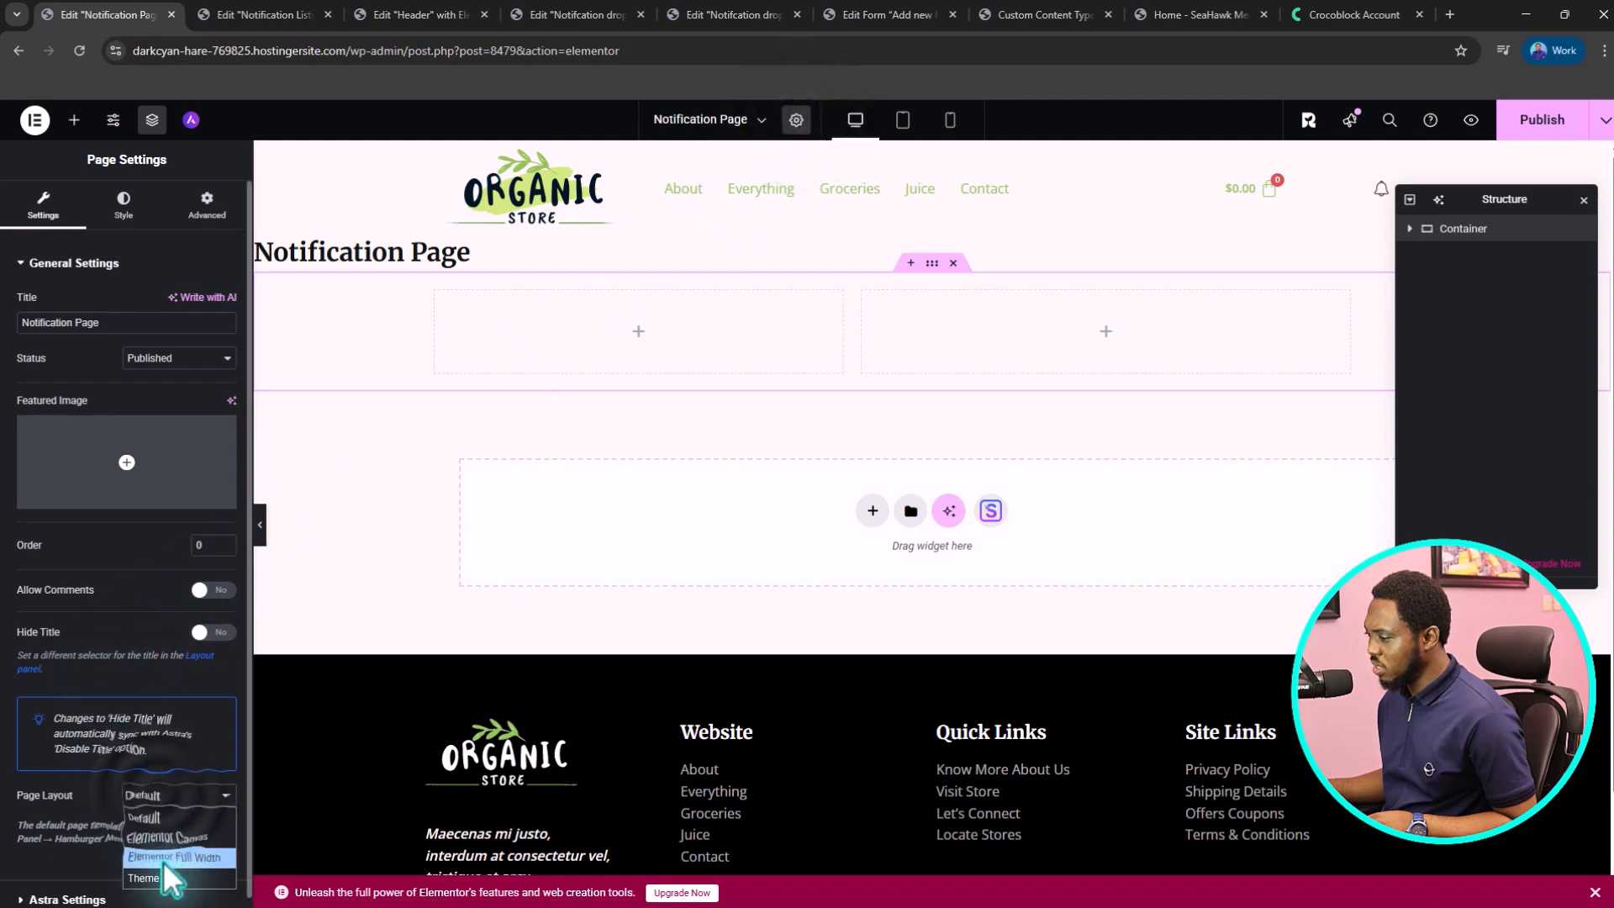
left_click(170, 871)
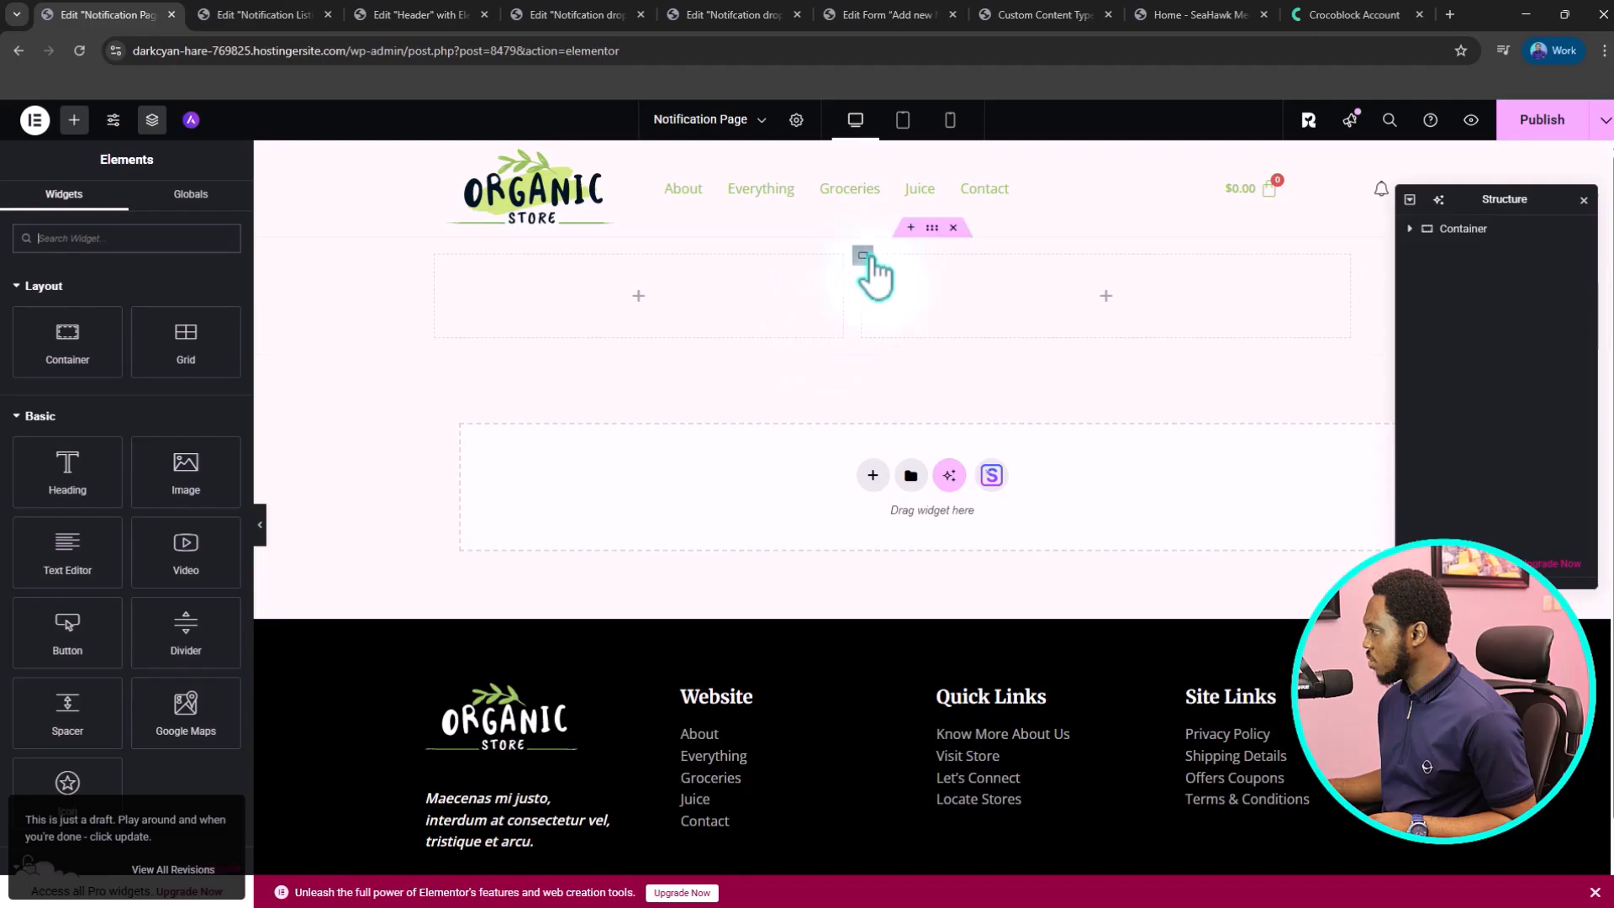
- Give the outer container a padding of 60 px on all sides
left_click(930, 228)
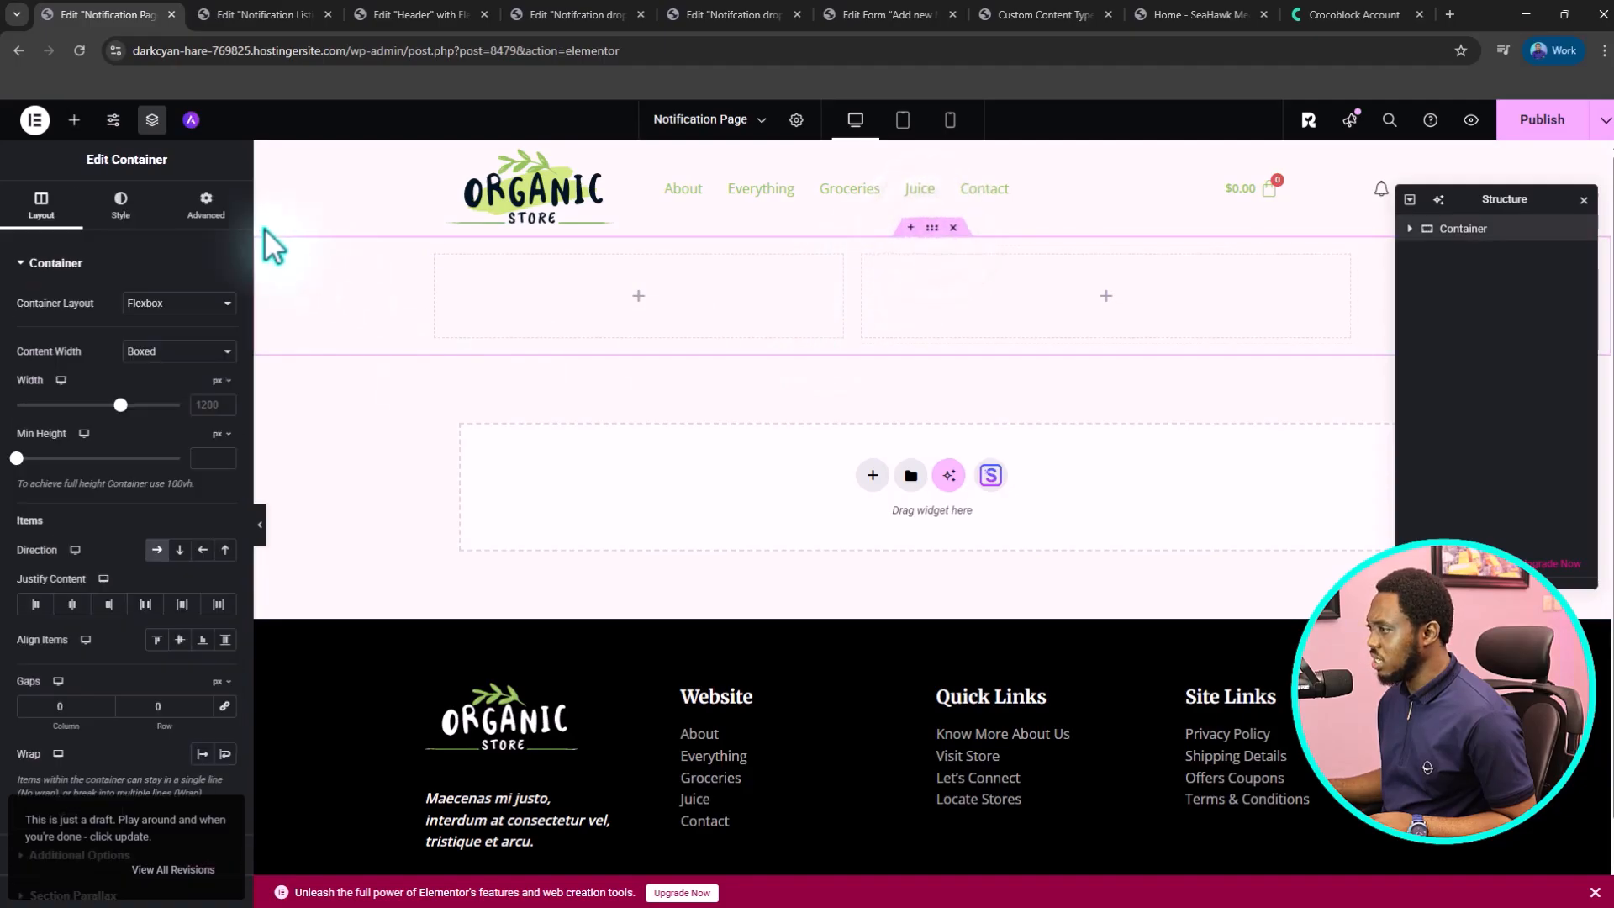
left_click(204, 203)
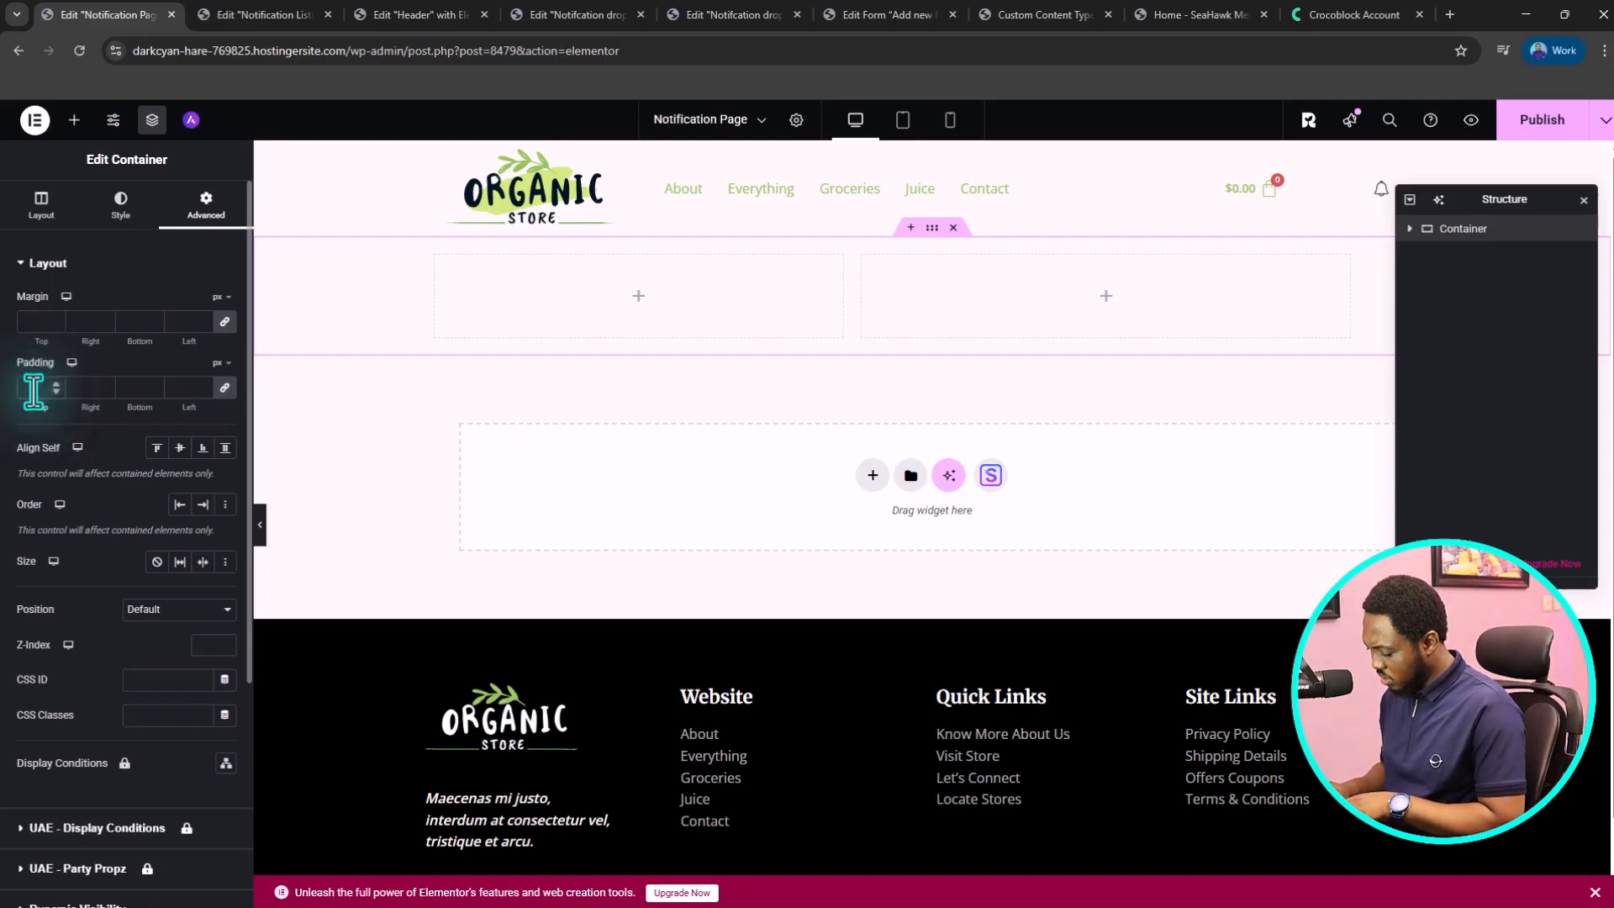
type("60")
left_click(617, 391)
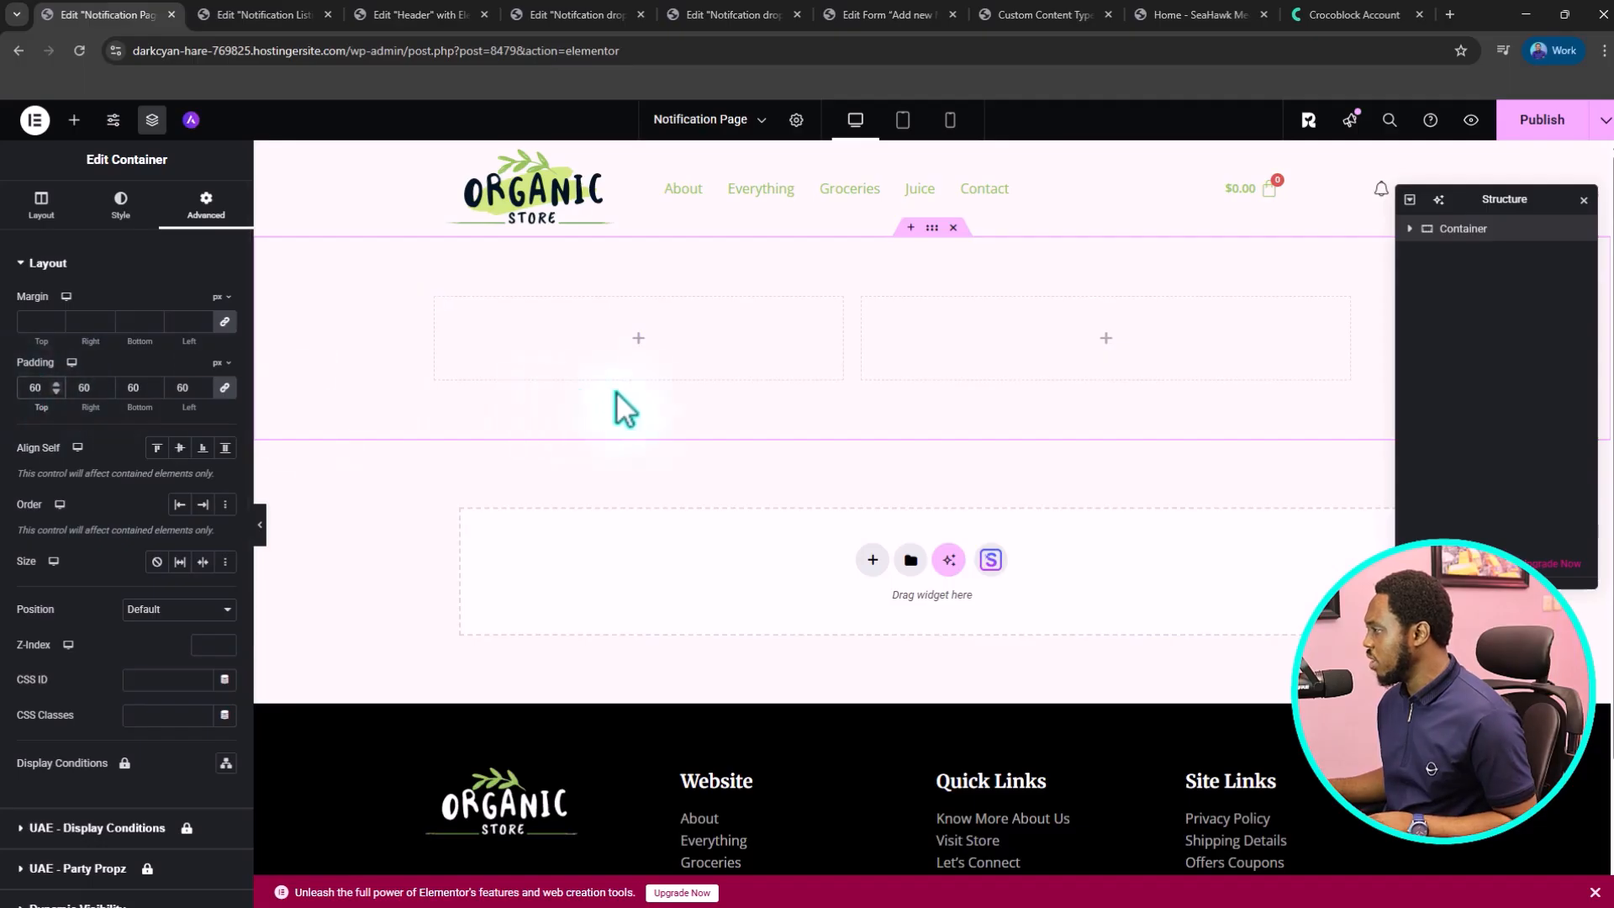
- Add a Heading widget to the first column with the title "Add A Notification"
left_click(637, 338)
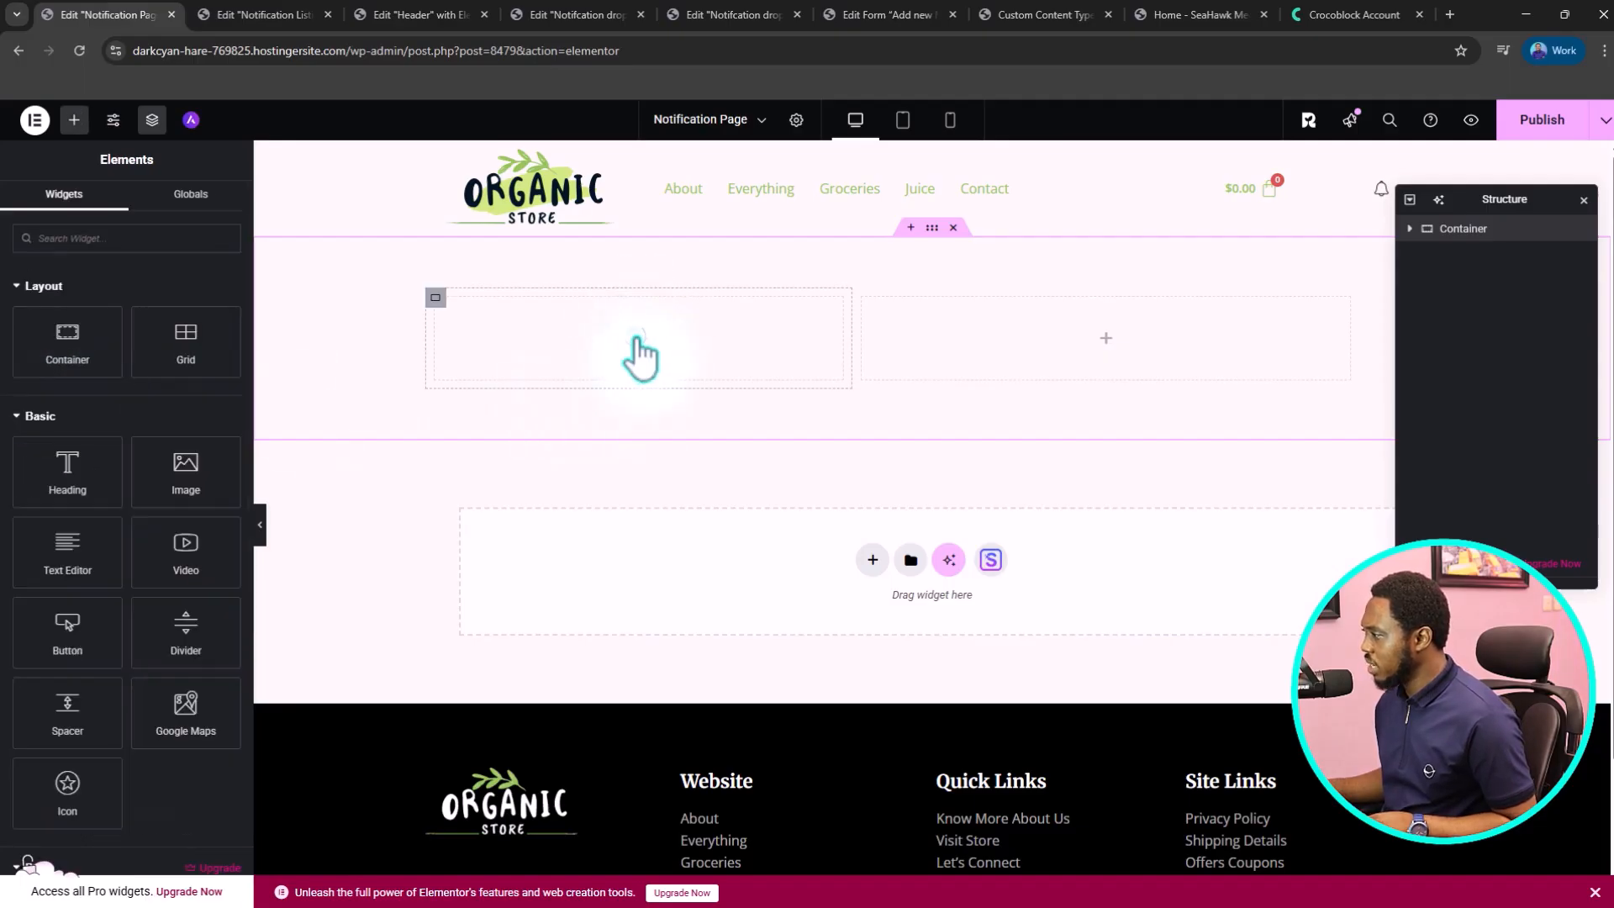
left_click_drag(71, 466, 662, 346)
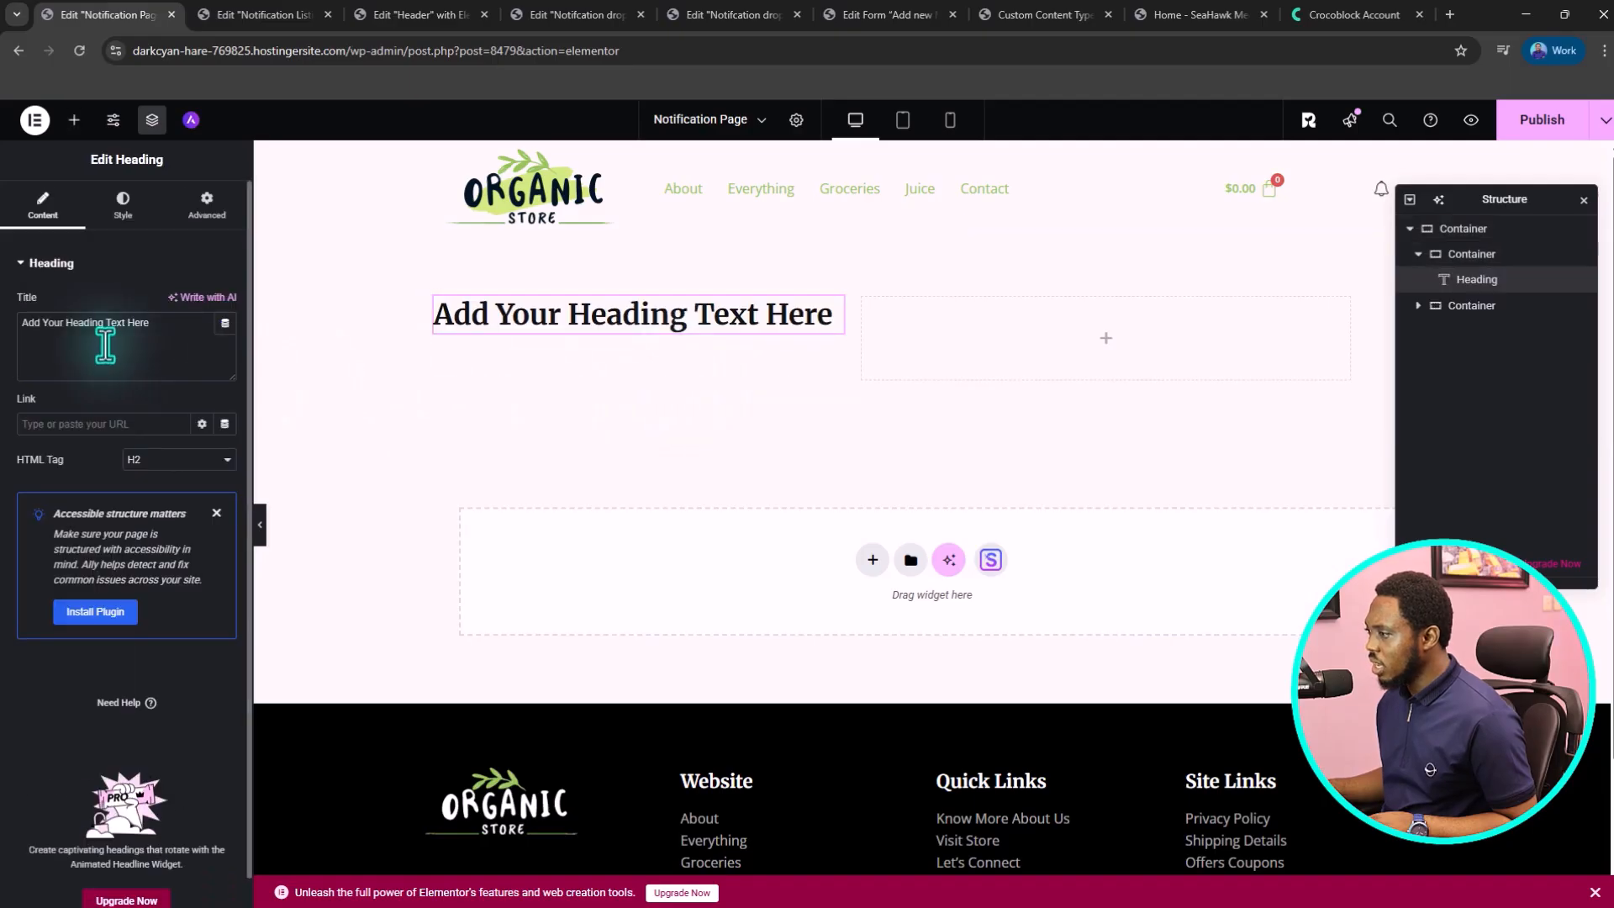
left_click_drag(161, 332, 8, 331)
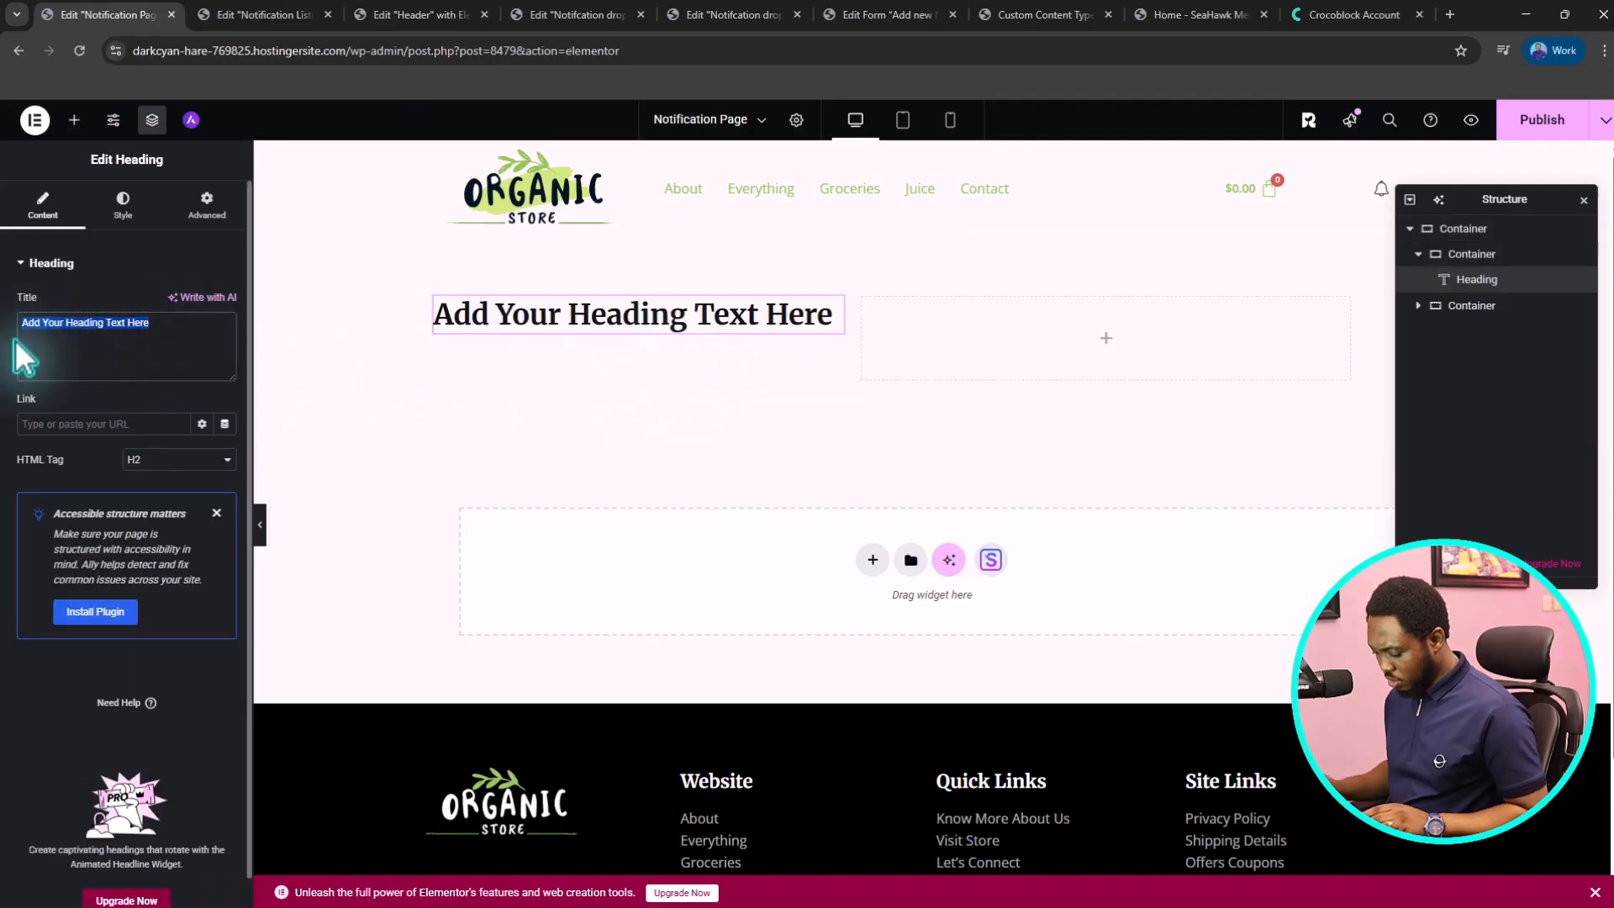
type("Notification")
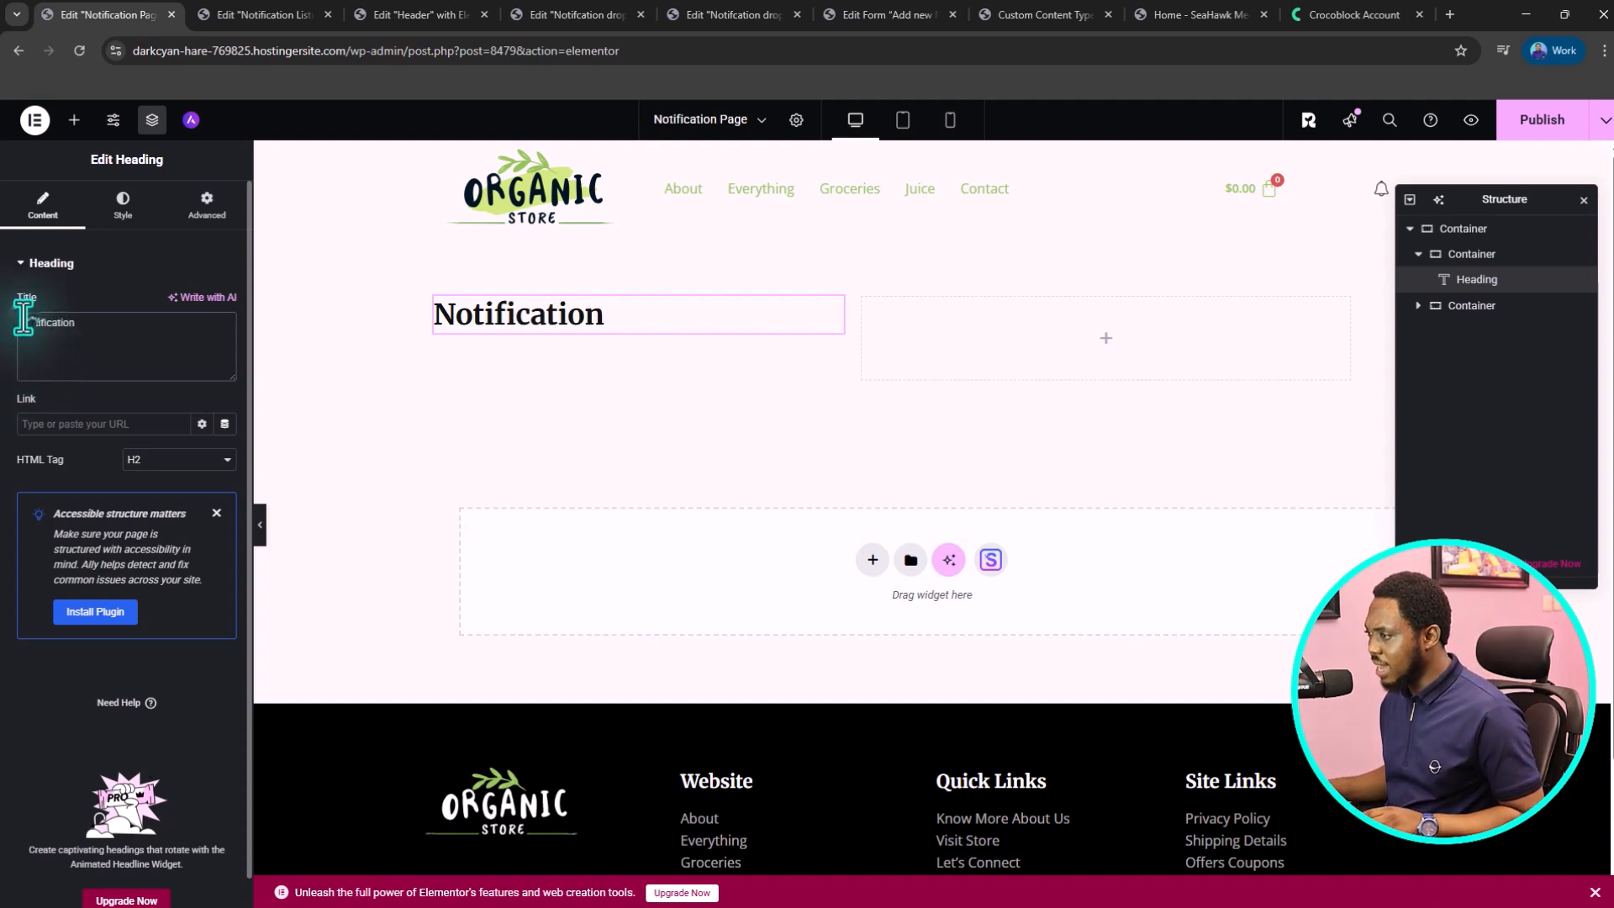
left_click(24, 322)
type("Add ")
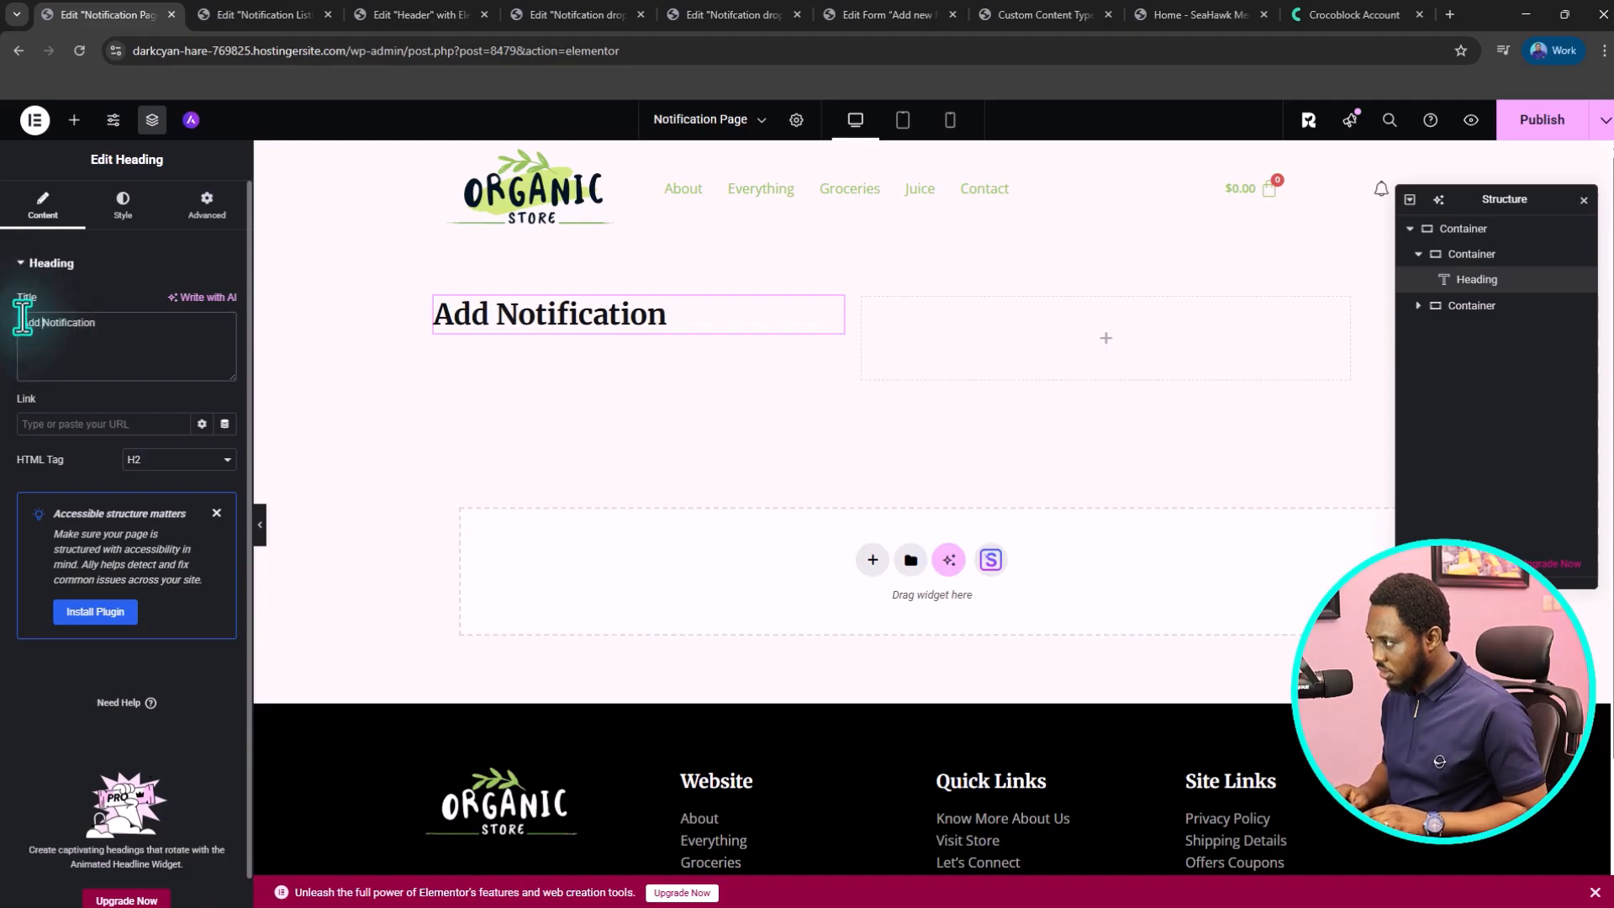
type("A")
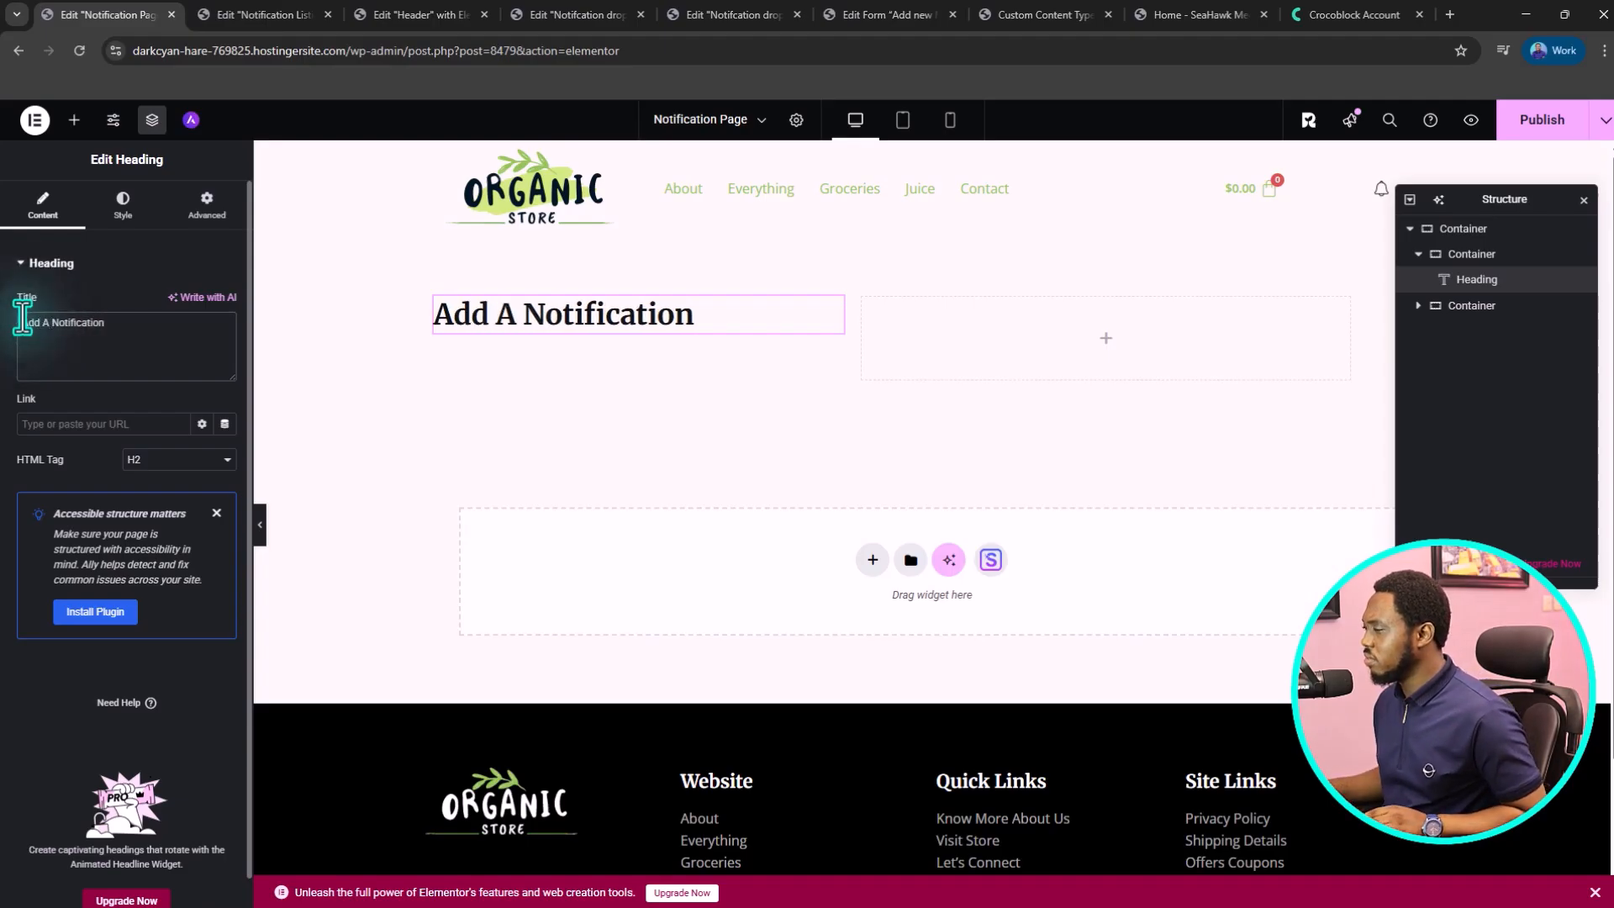
- Place a JetForm widget below the heading and assign the Add new Notification form to it
left_click(74, 120)
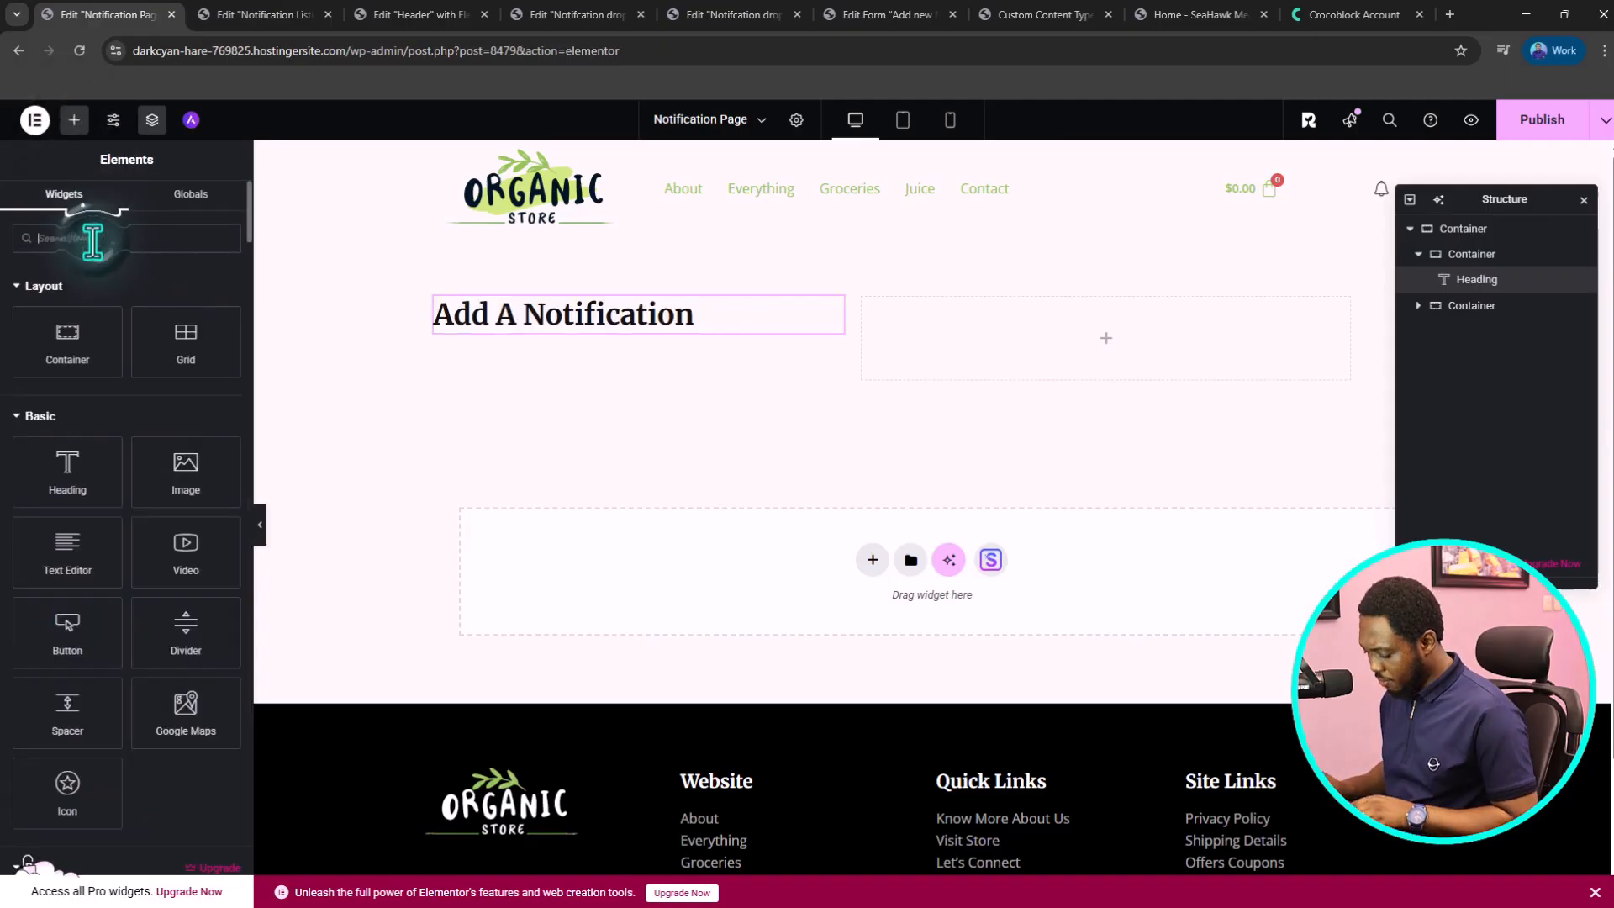
type("FORM")
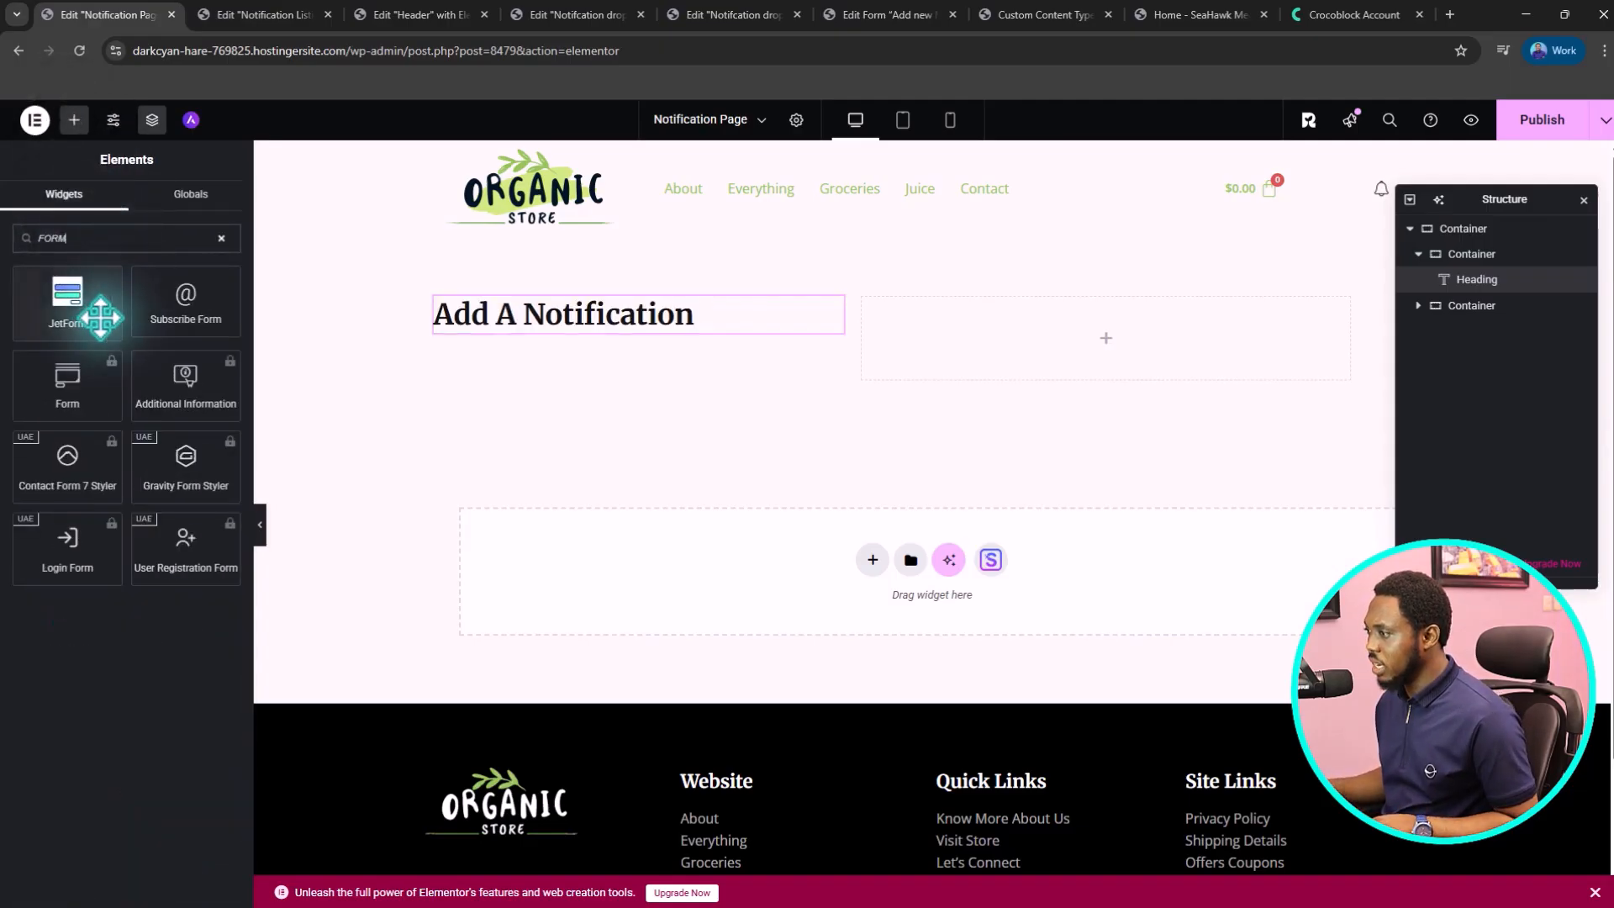
left_click_drag(67, 303, 582, 339)
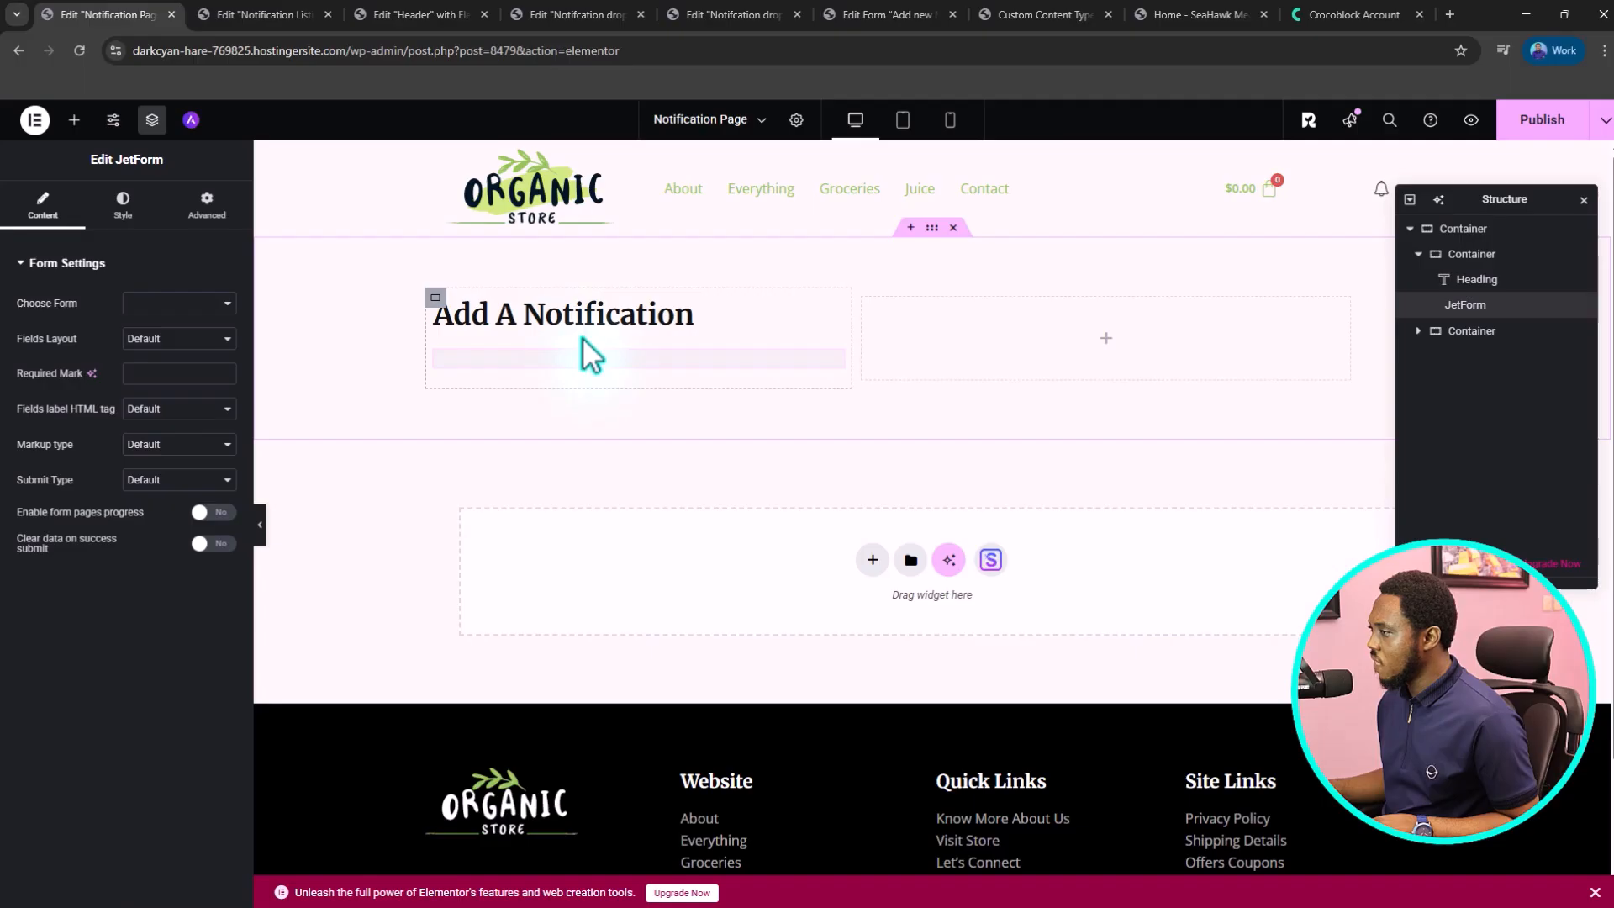
left_click(171, 304)
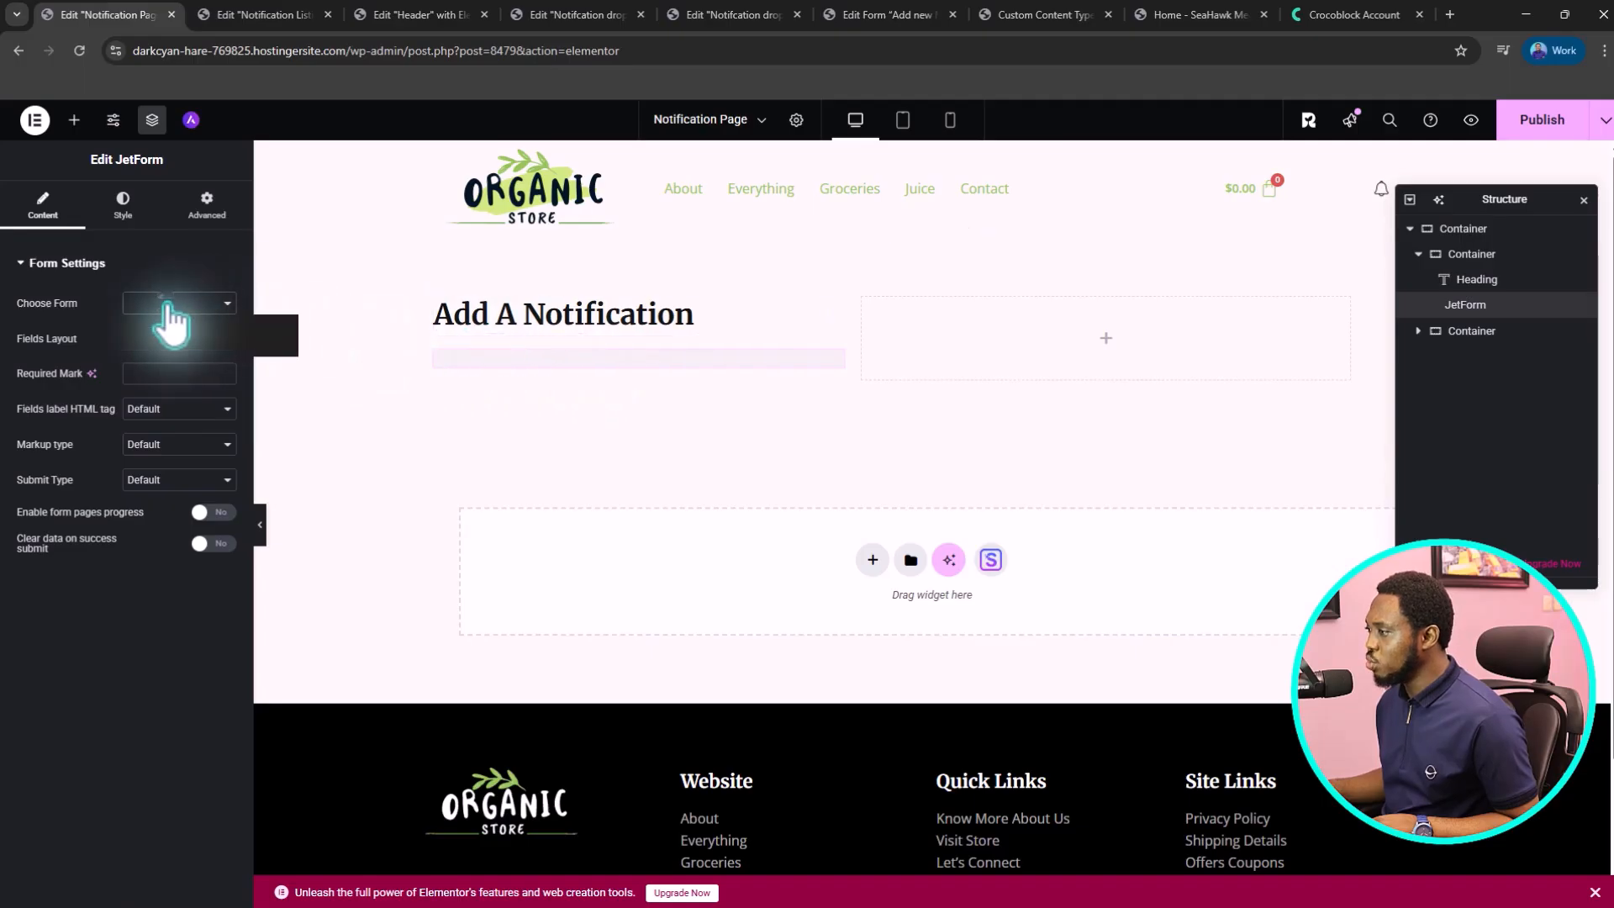
left_click(166, 342)
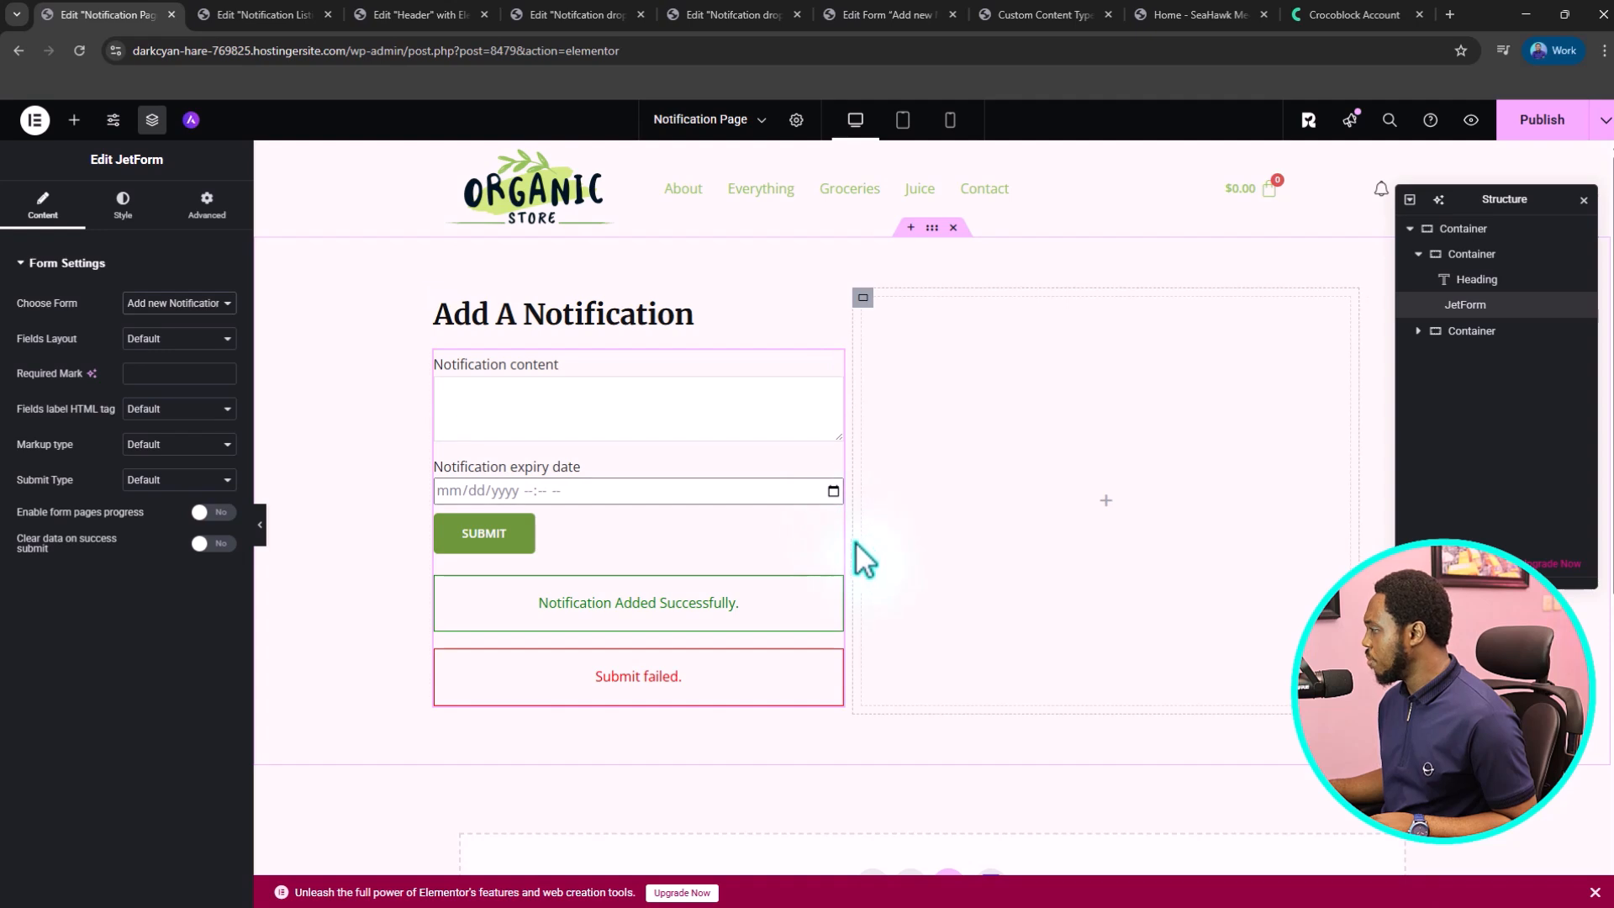
- Widen the column containing the heading and form to 57%
left_click_drag(849, 535, 949, 536)
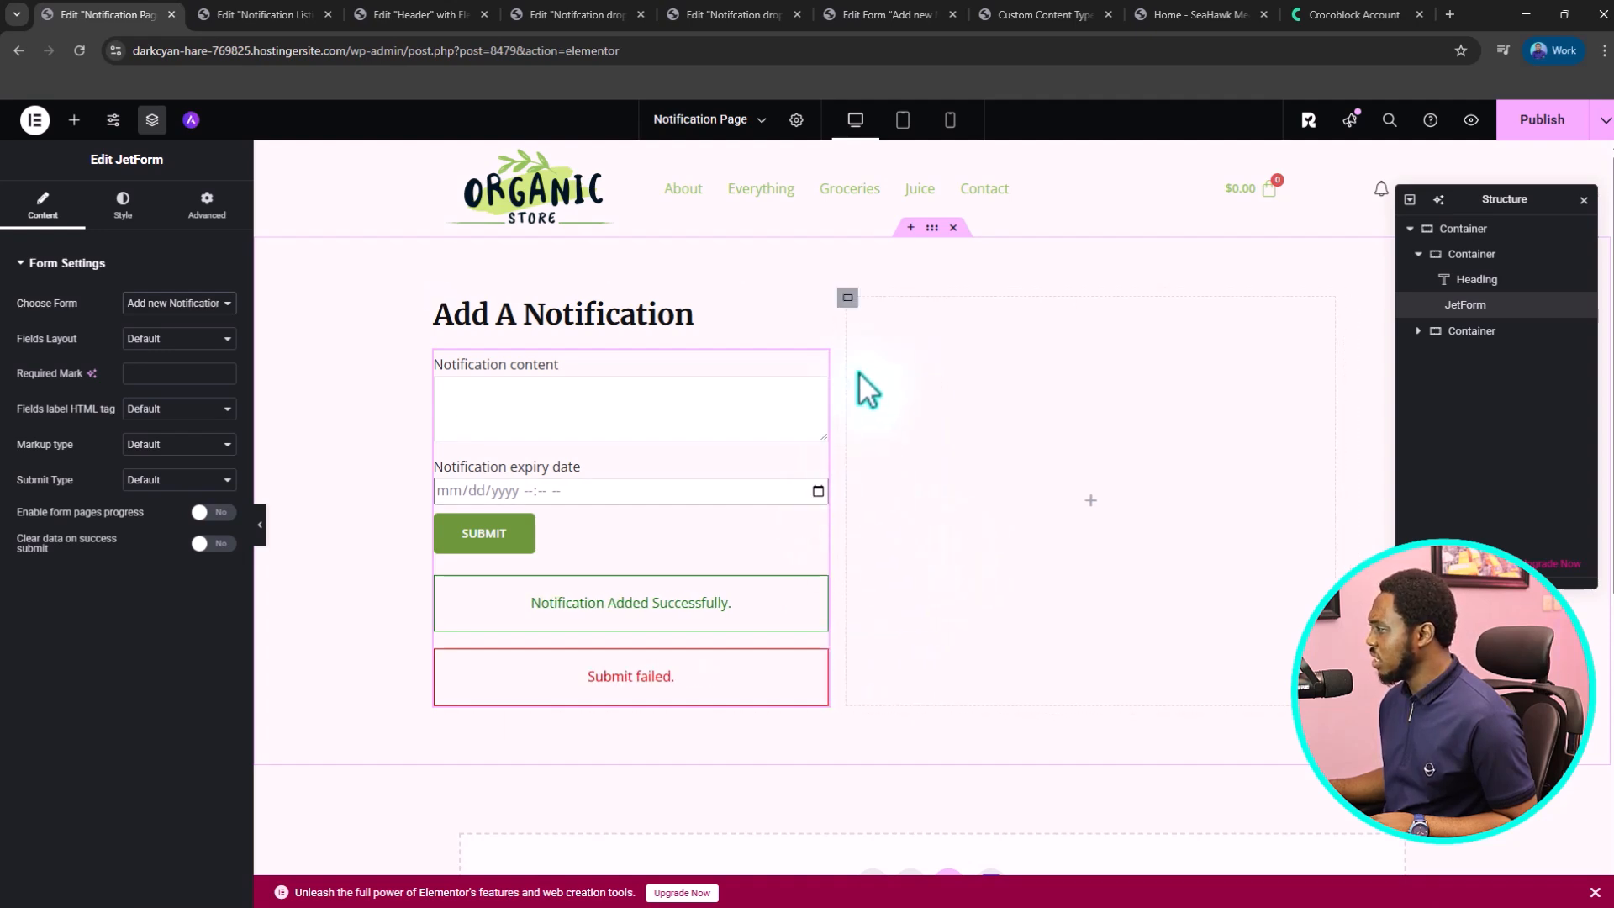
left_click(1499, 254)
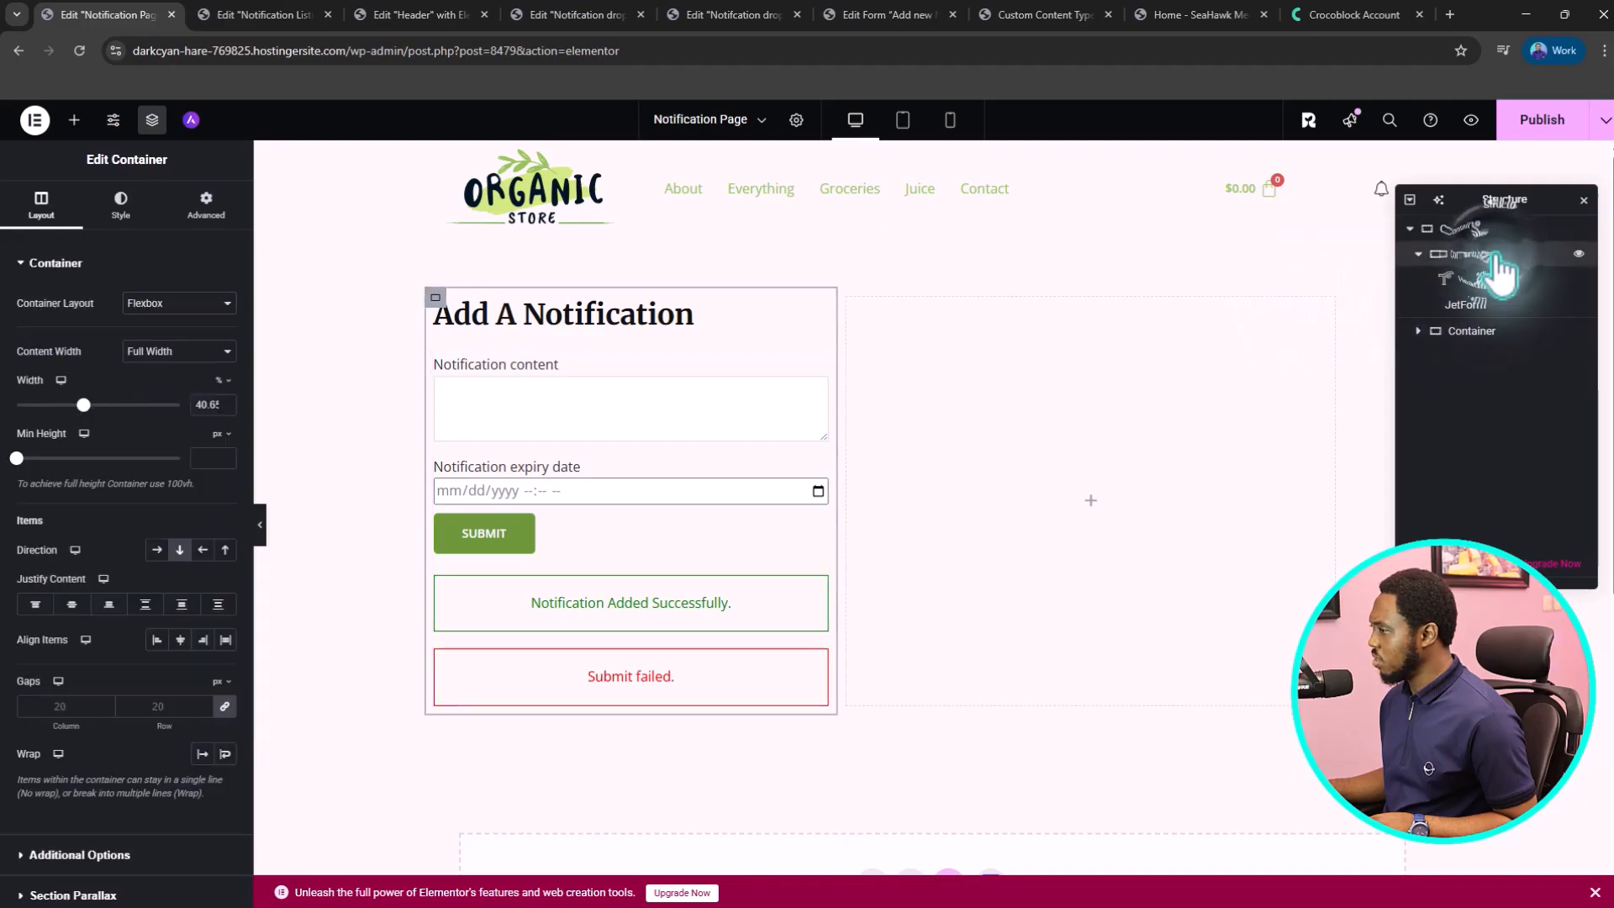
left_click_drag(94, 404, 110, 404)
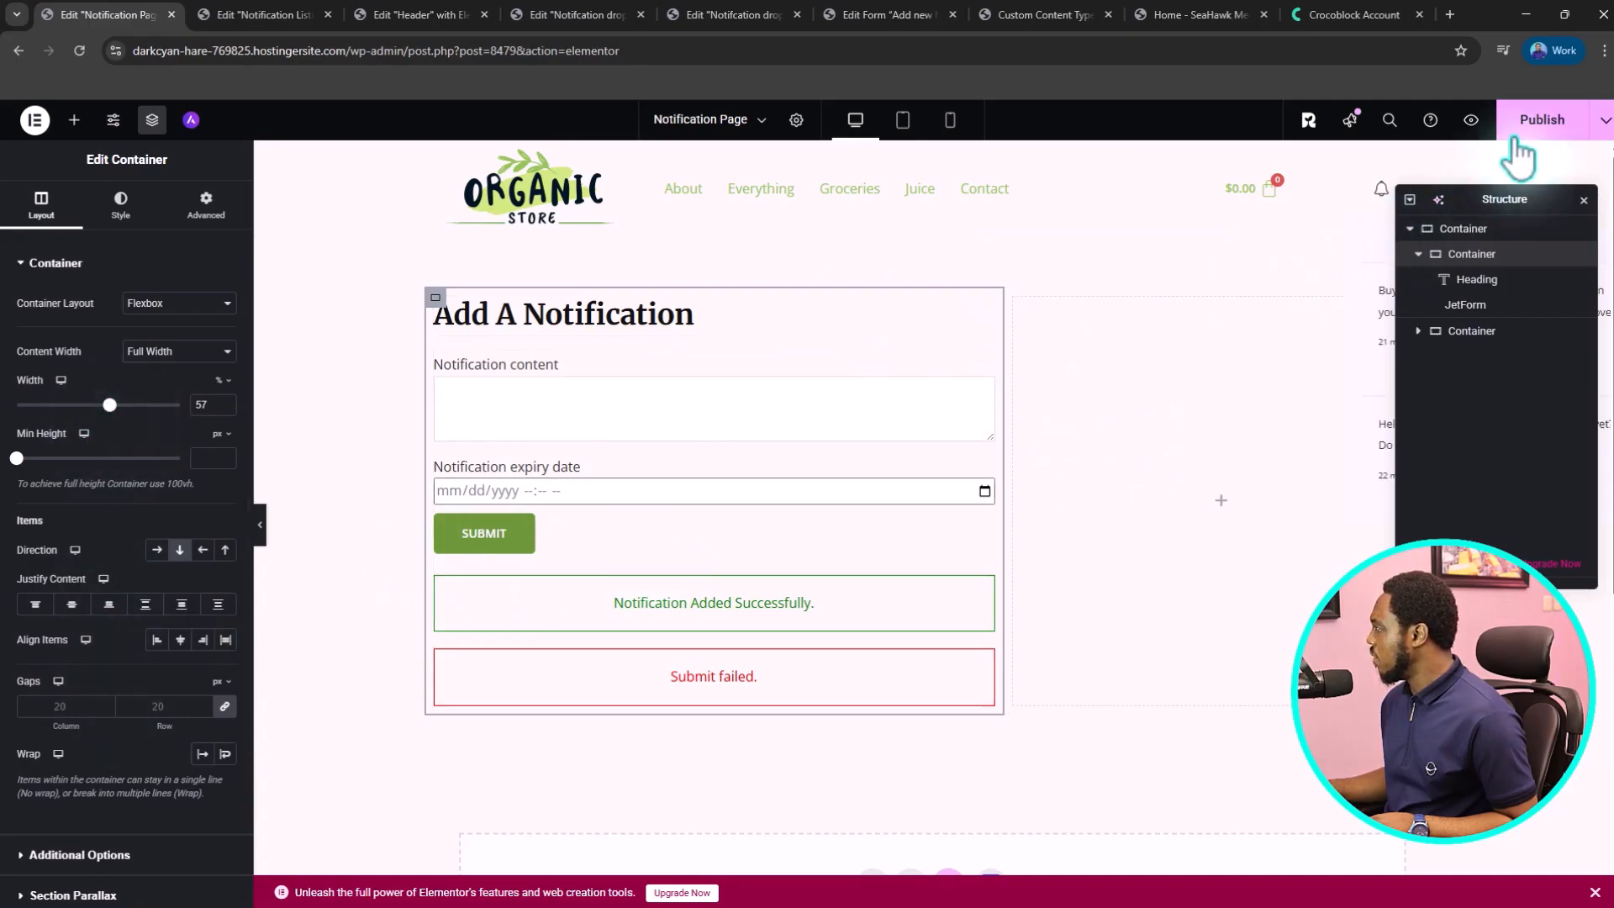
- Publish the Notification Page and view it live
left_click(1542, 120)
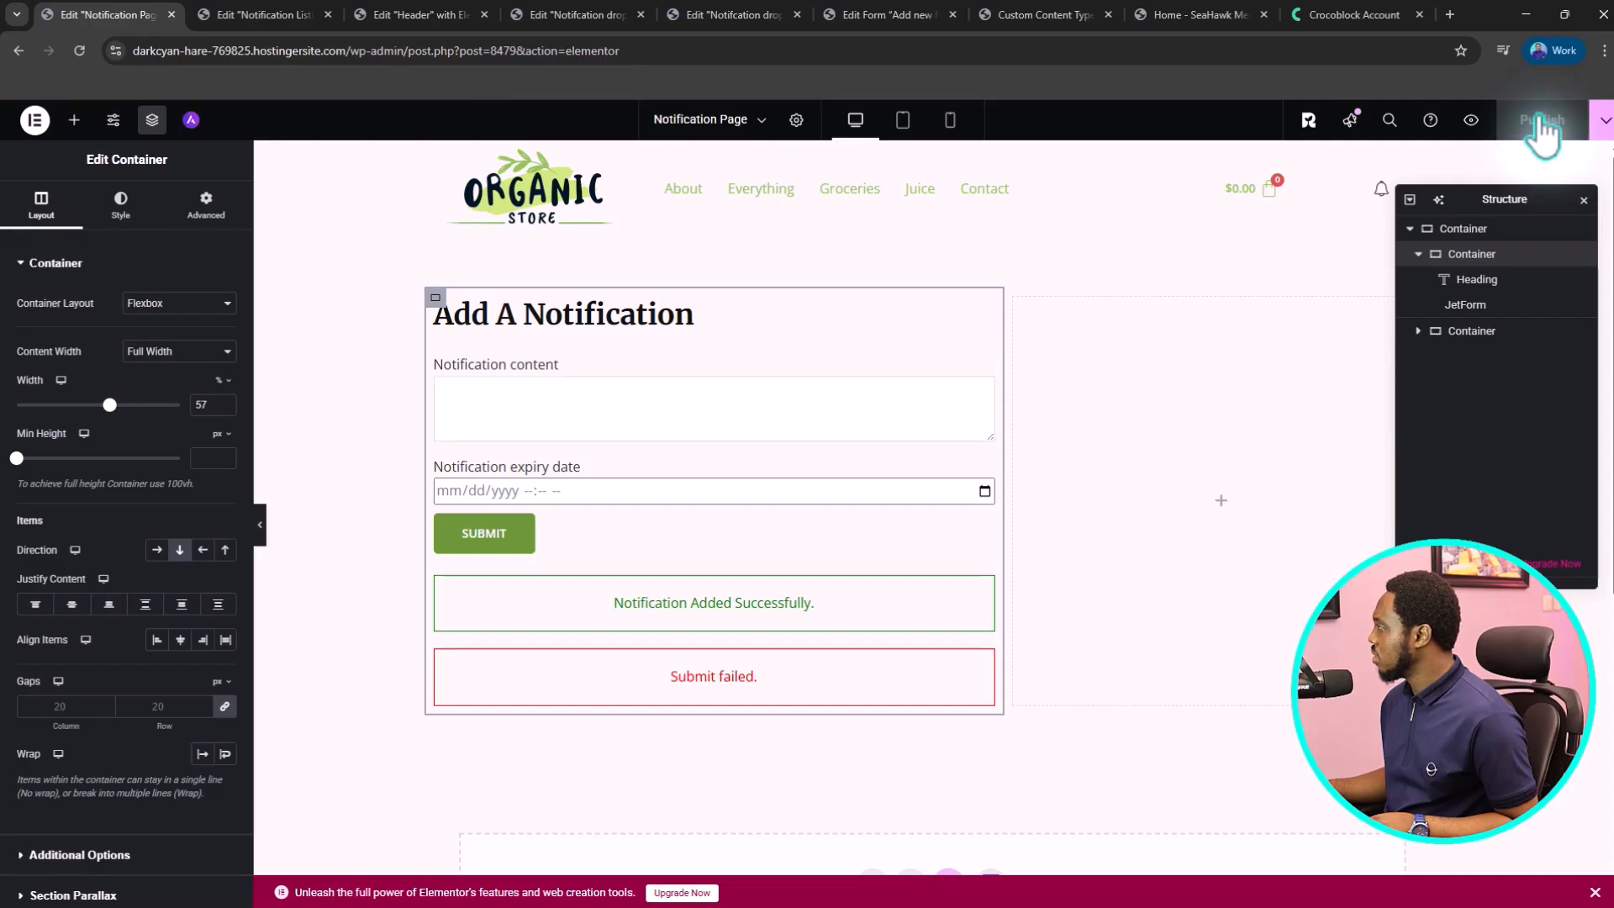
left_click(1603, 121)
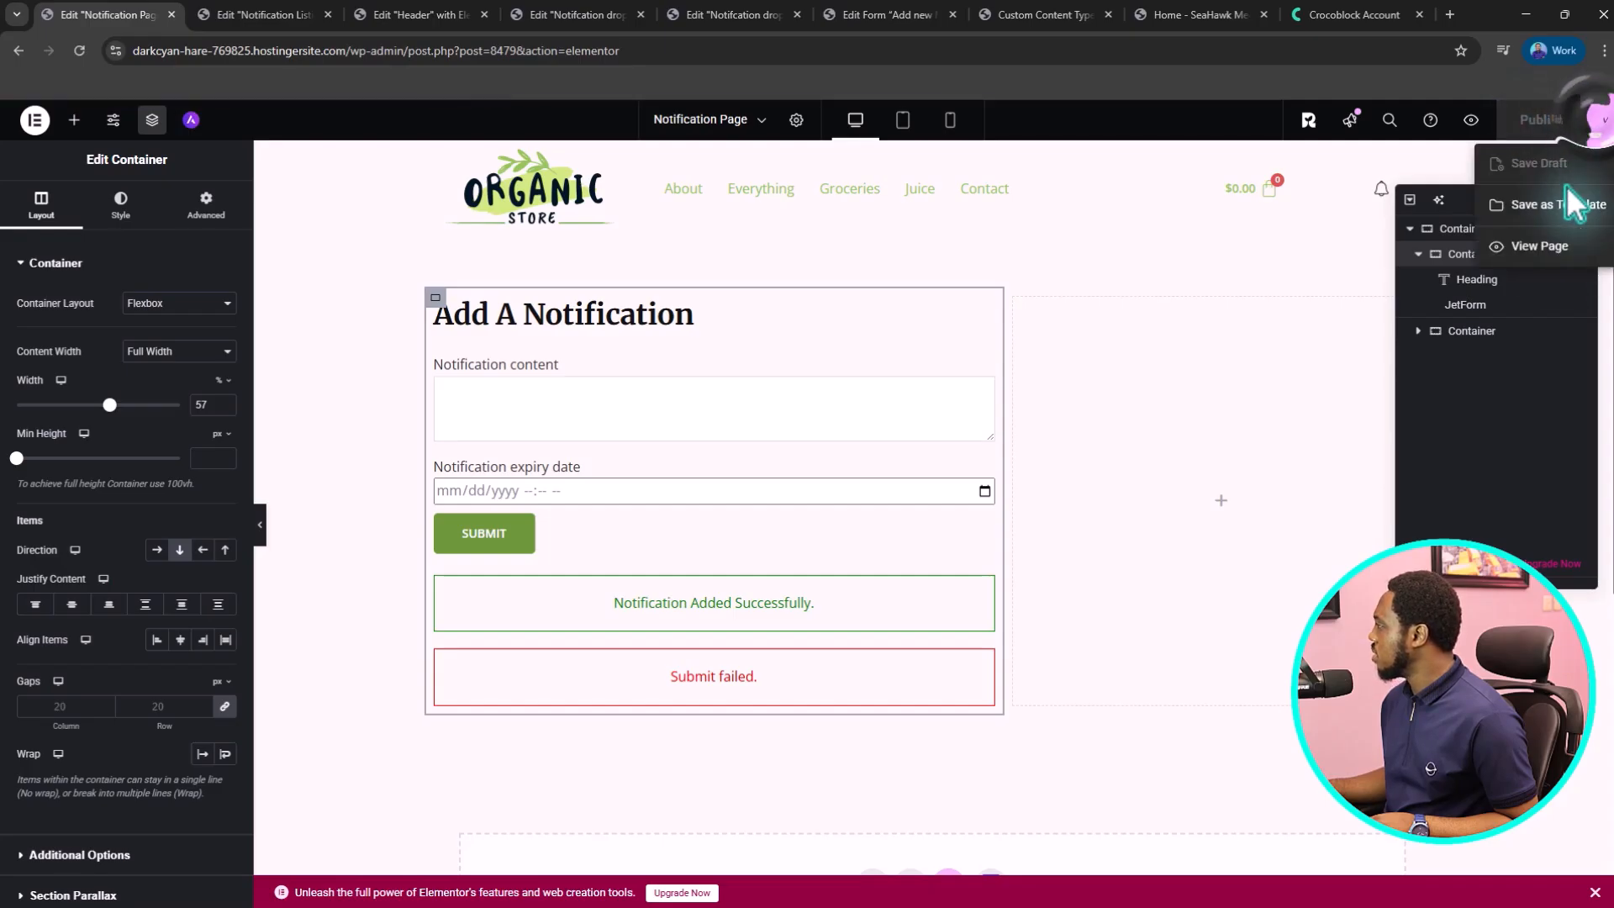
left_click(1540, 247)
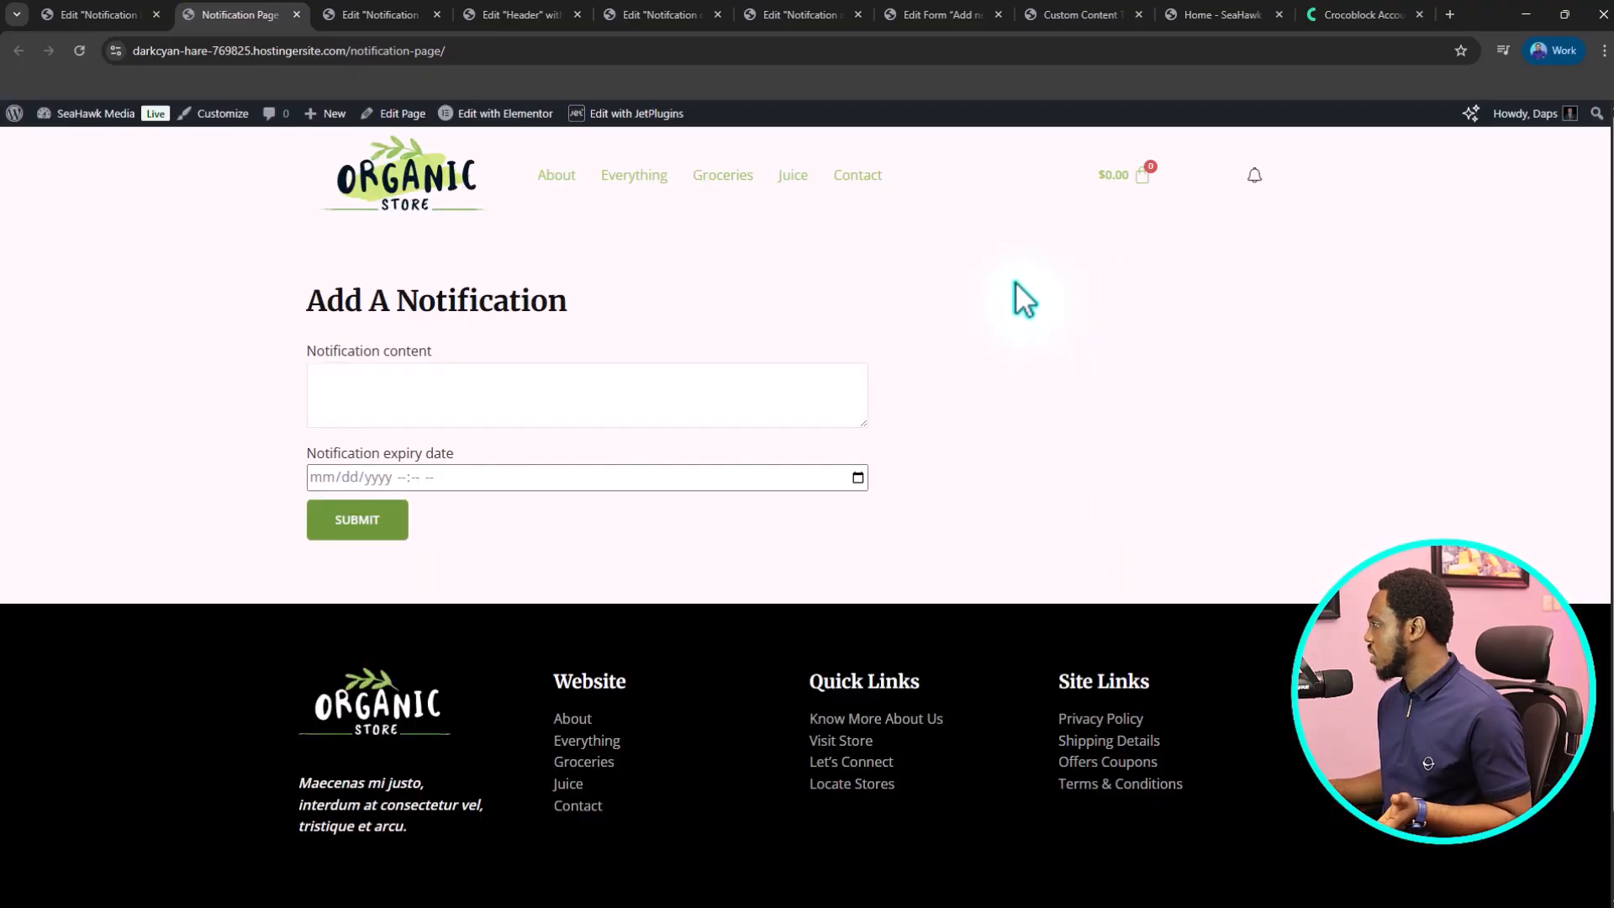
- Submit a notification reading "I hope this notification is working, check it out" with an expiry date of 09/17/2025, and open the header's notification dropdown
left_click(336, 391)
type("I hope this notification is working, check it out")
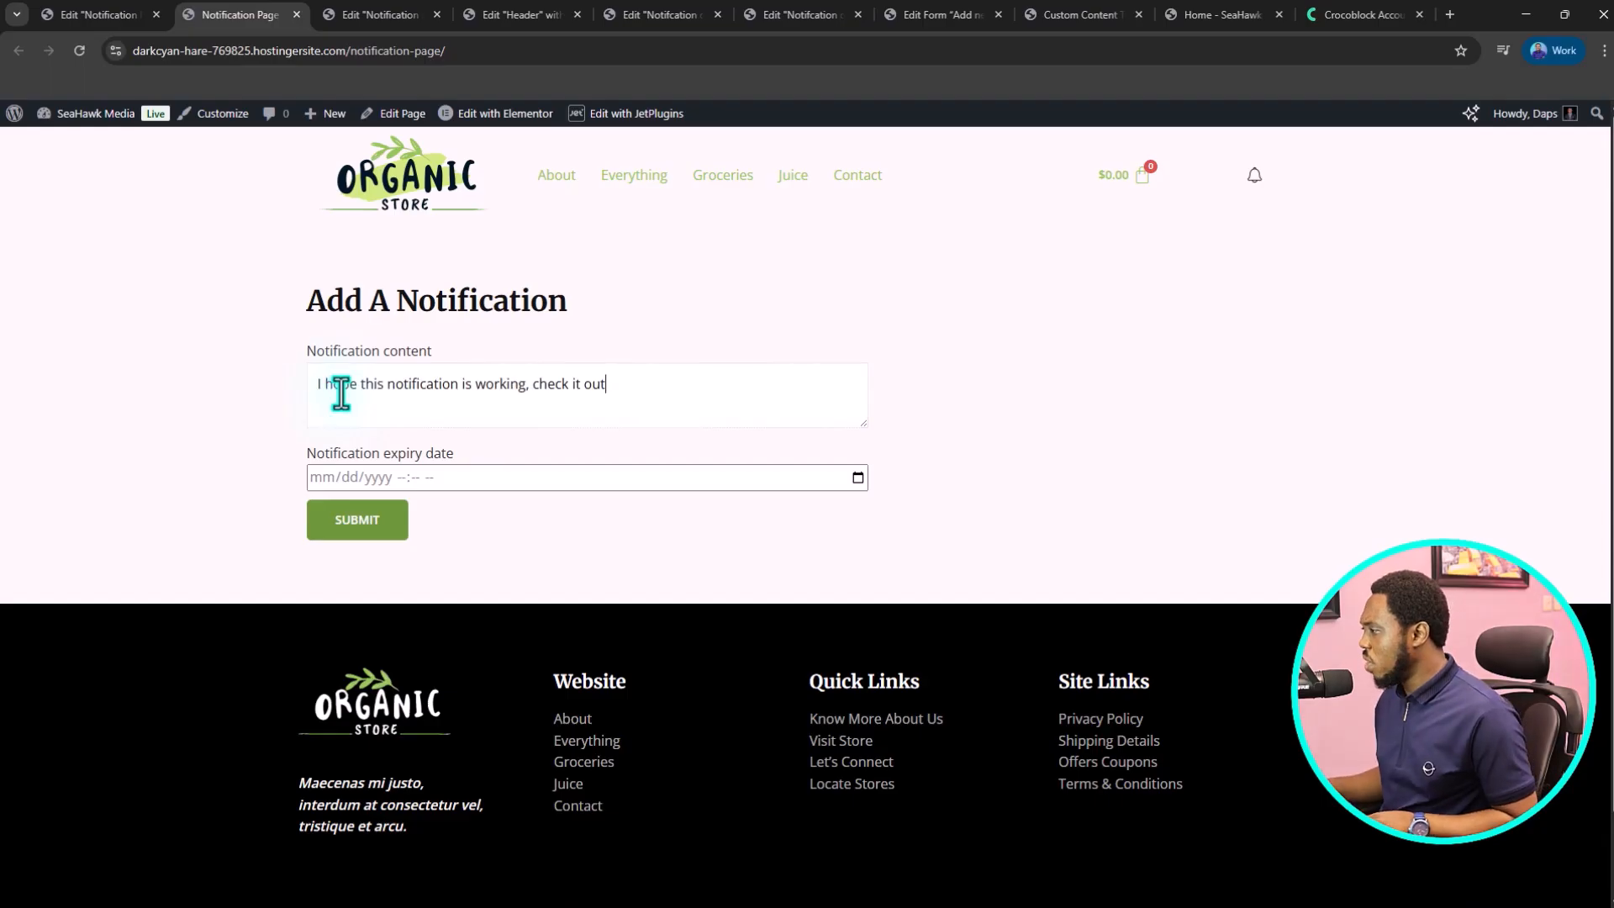
left_click(416, 477)
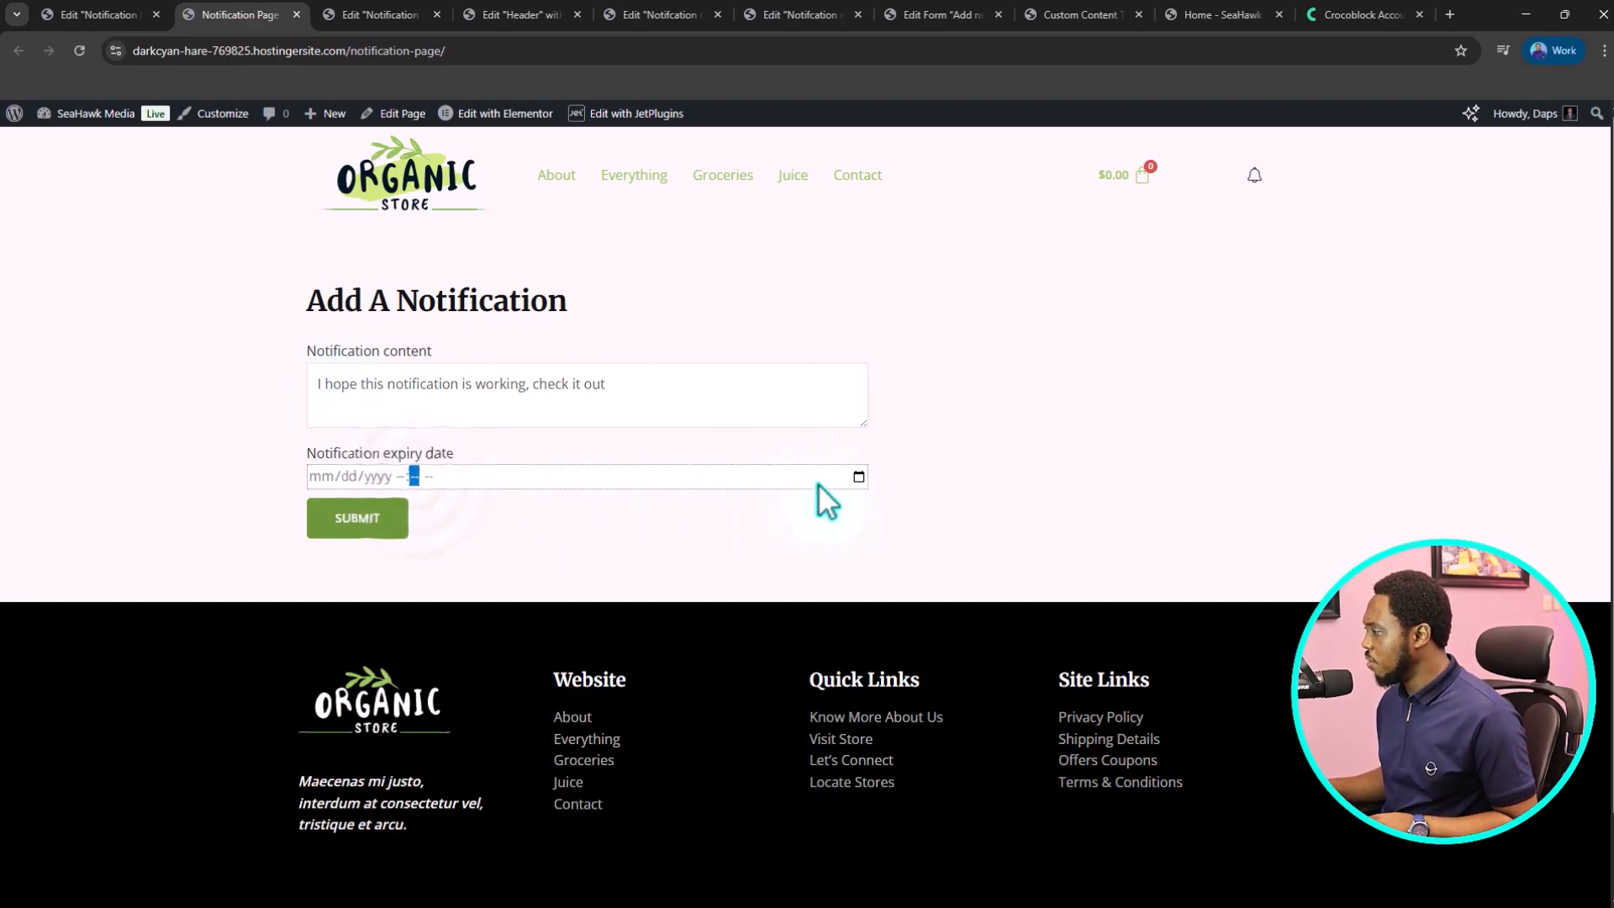
left_click(856, 476)
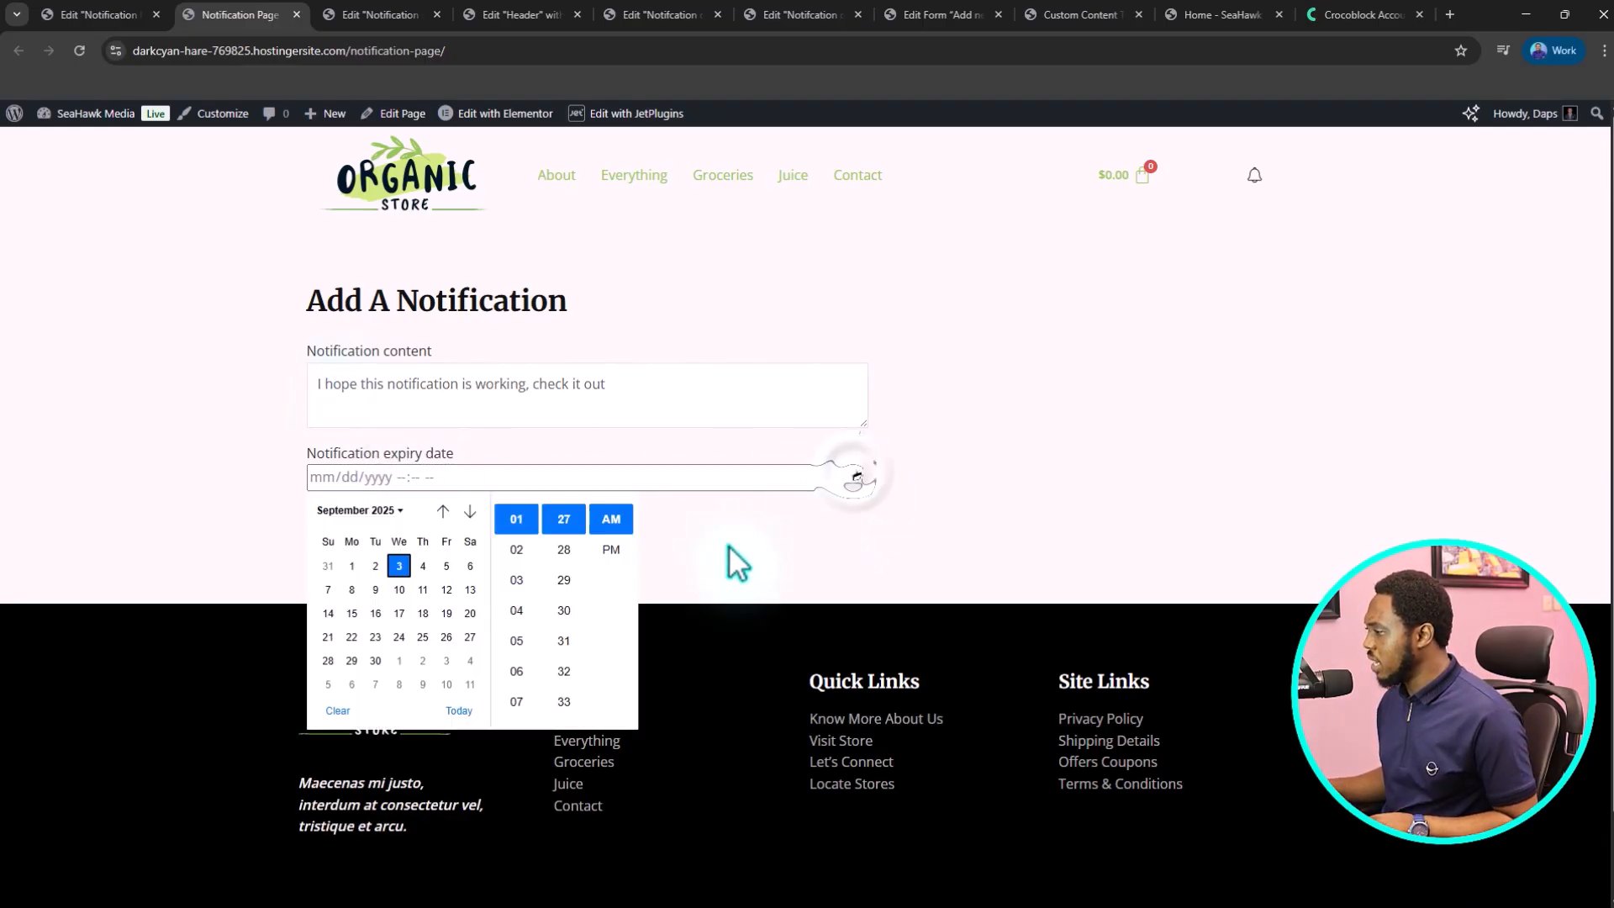
left_click(400, 610)
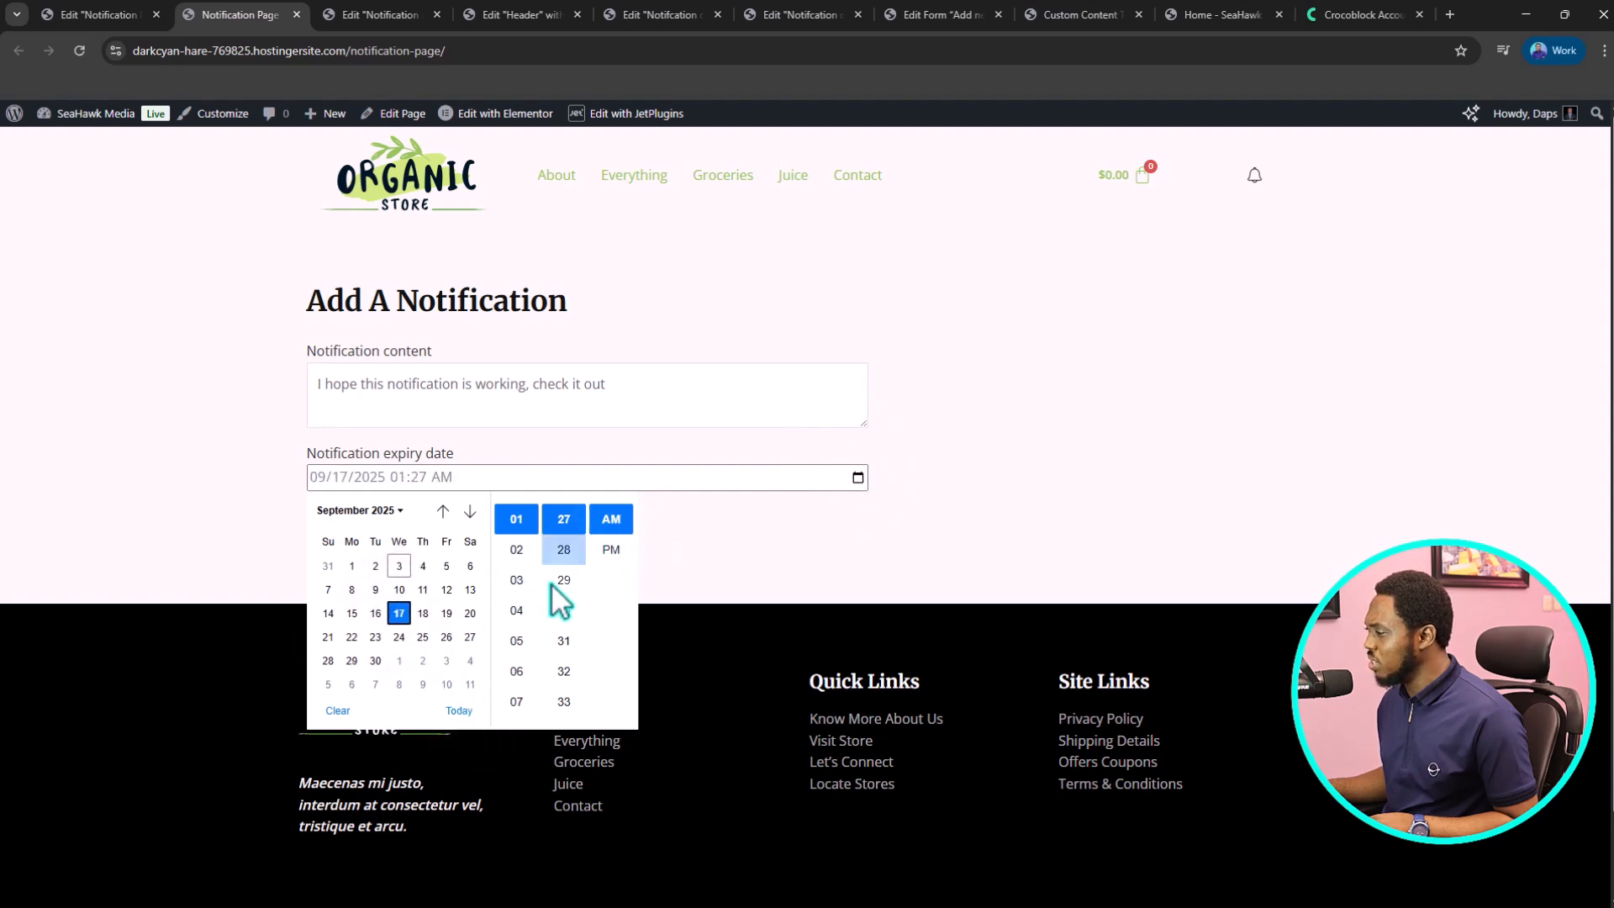
left_click(720, 510)
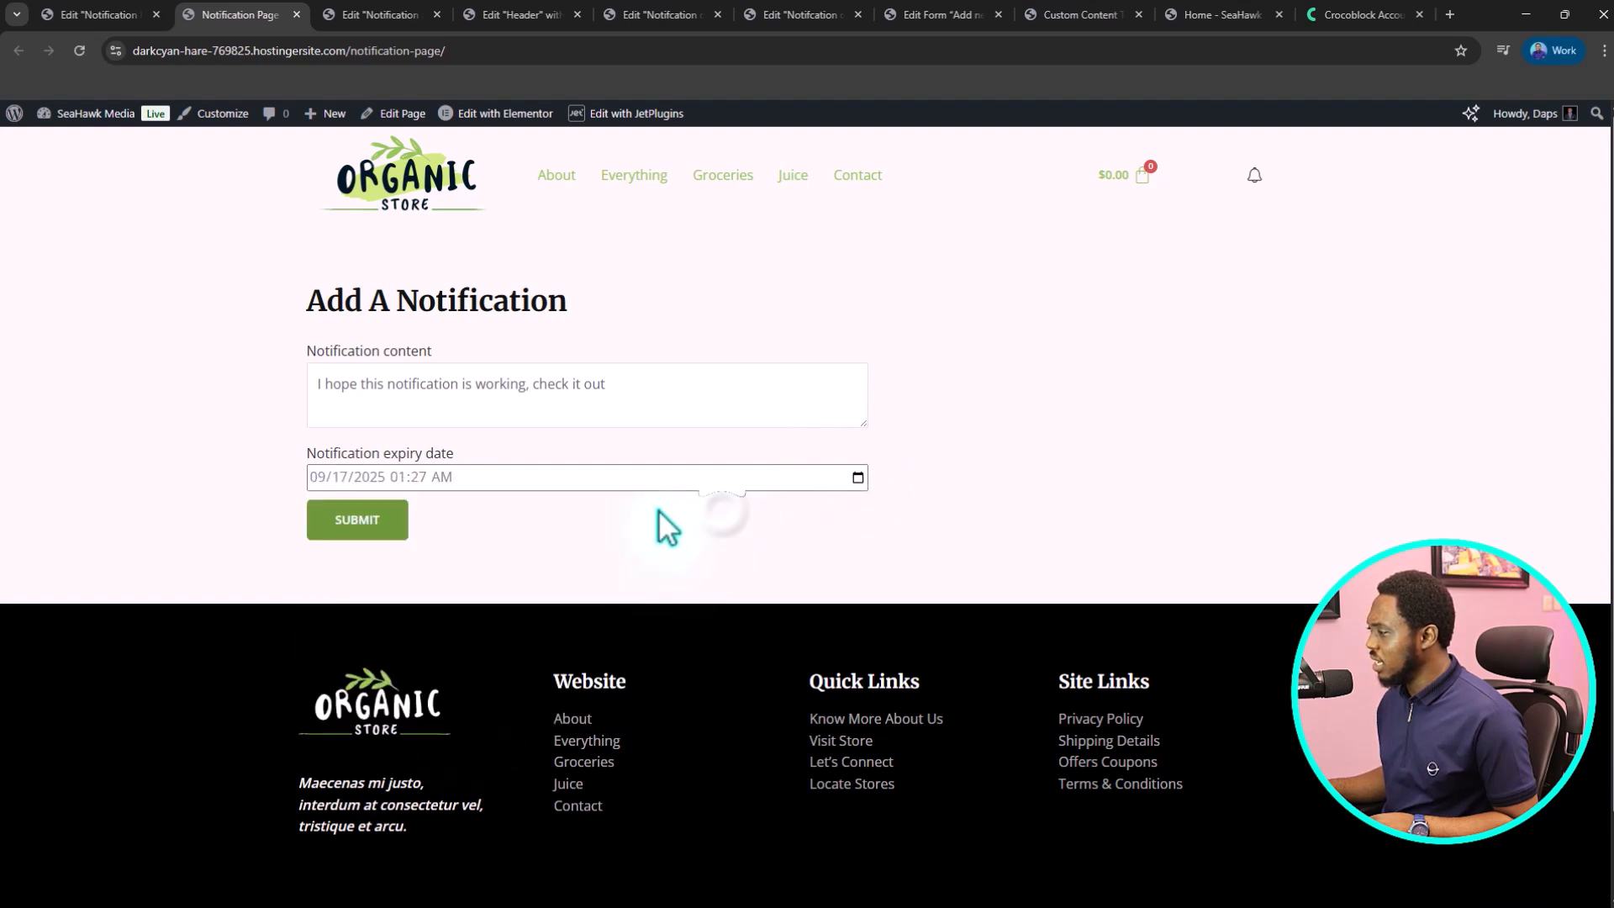
left_click(368, 528)
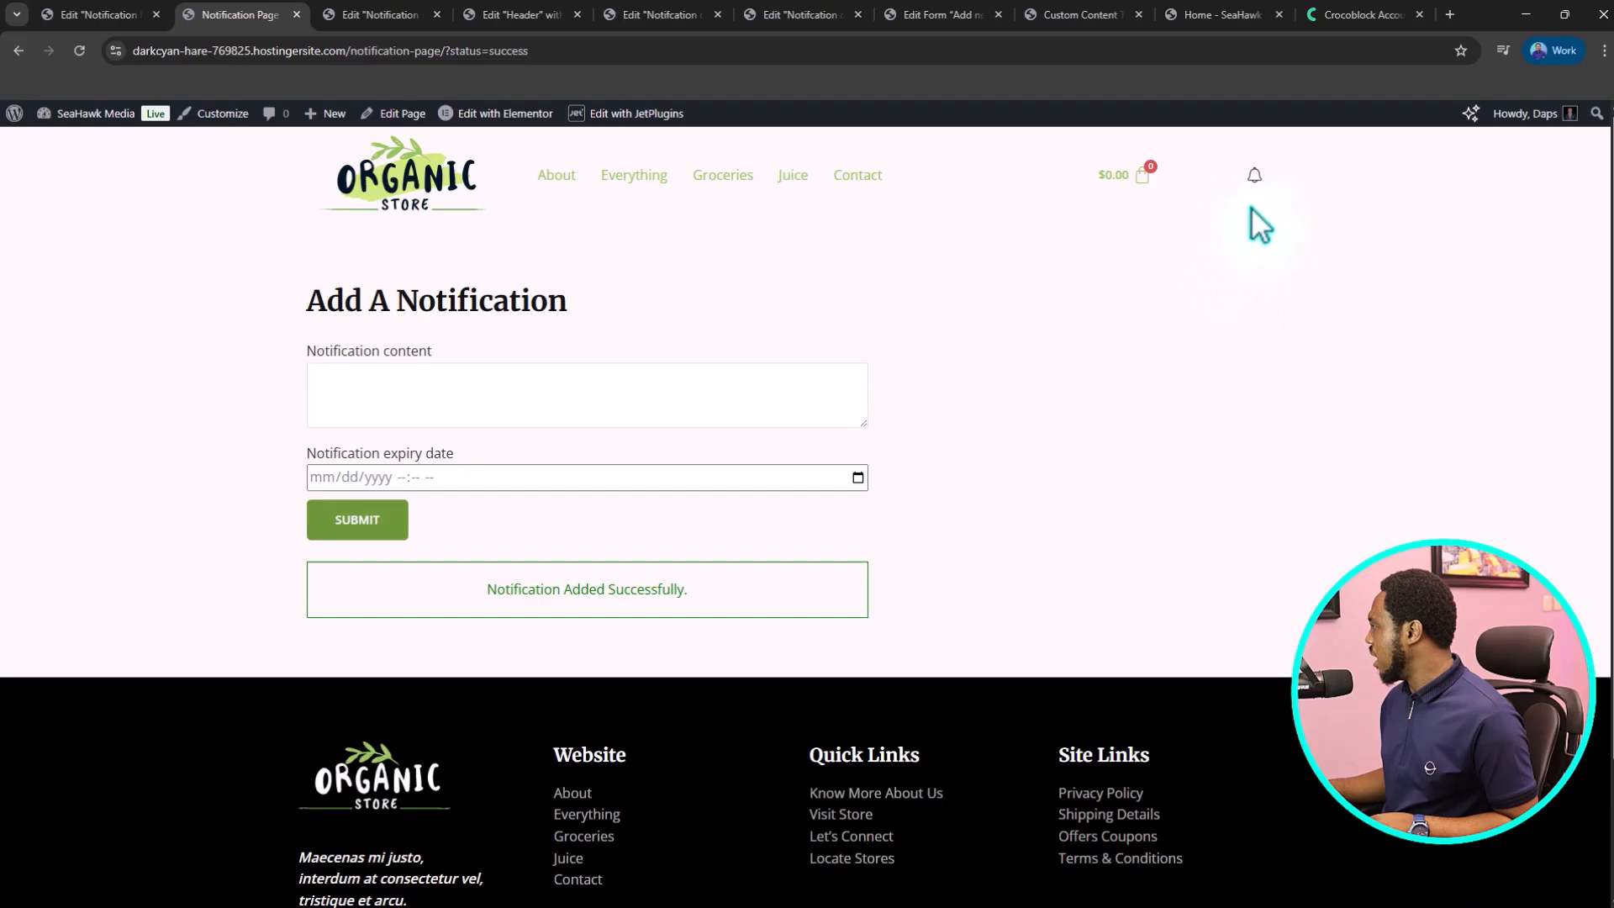
left_click(1254, 177)
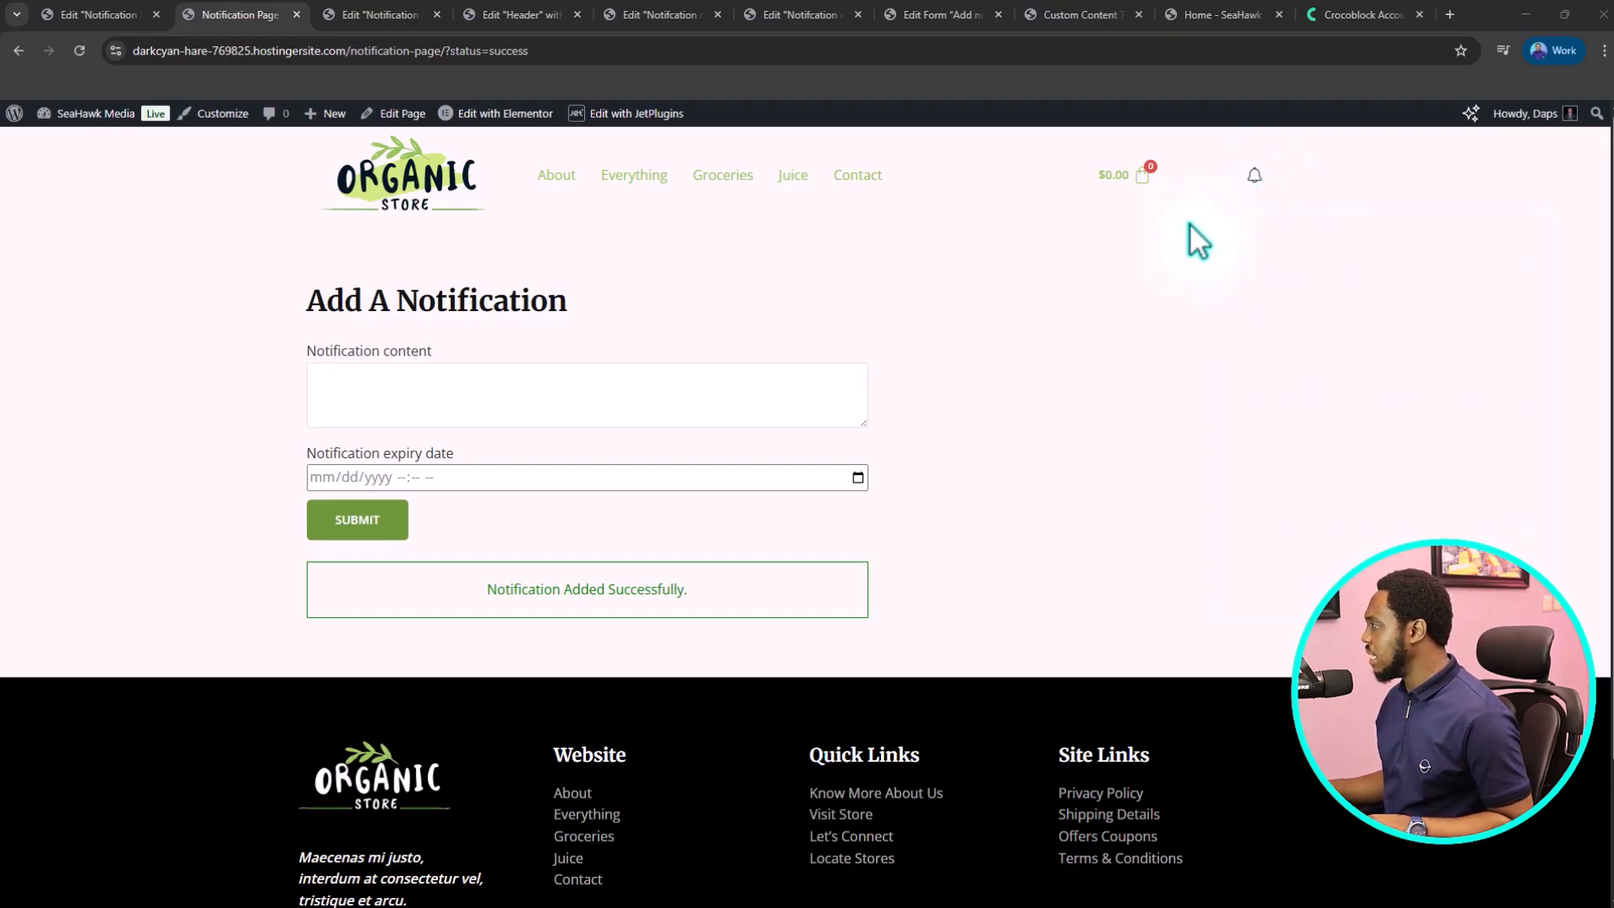
- Set the submit type of the Notification Page's JetForm widget to AJAX and publish the page
left_click(84, 14)
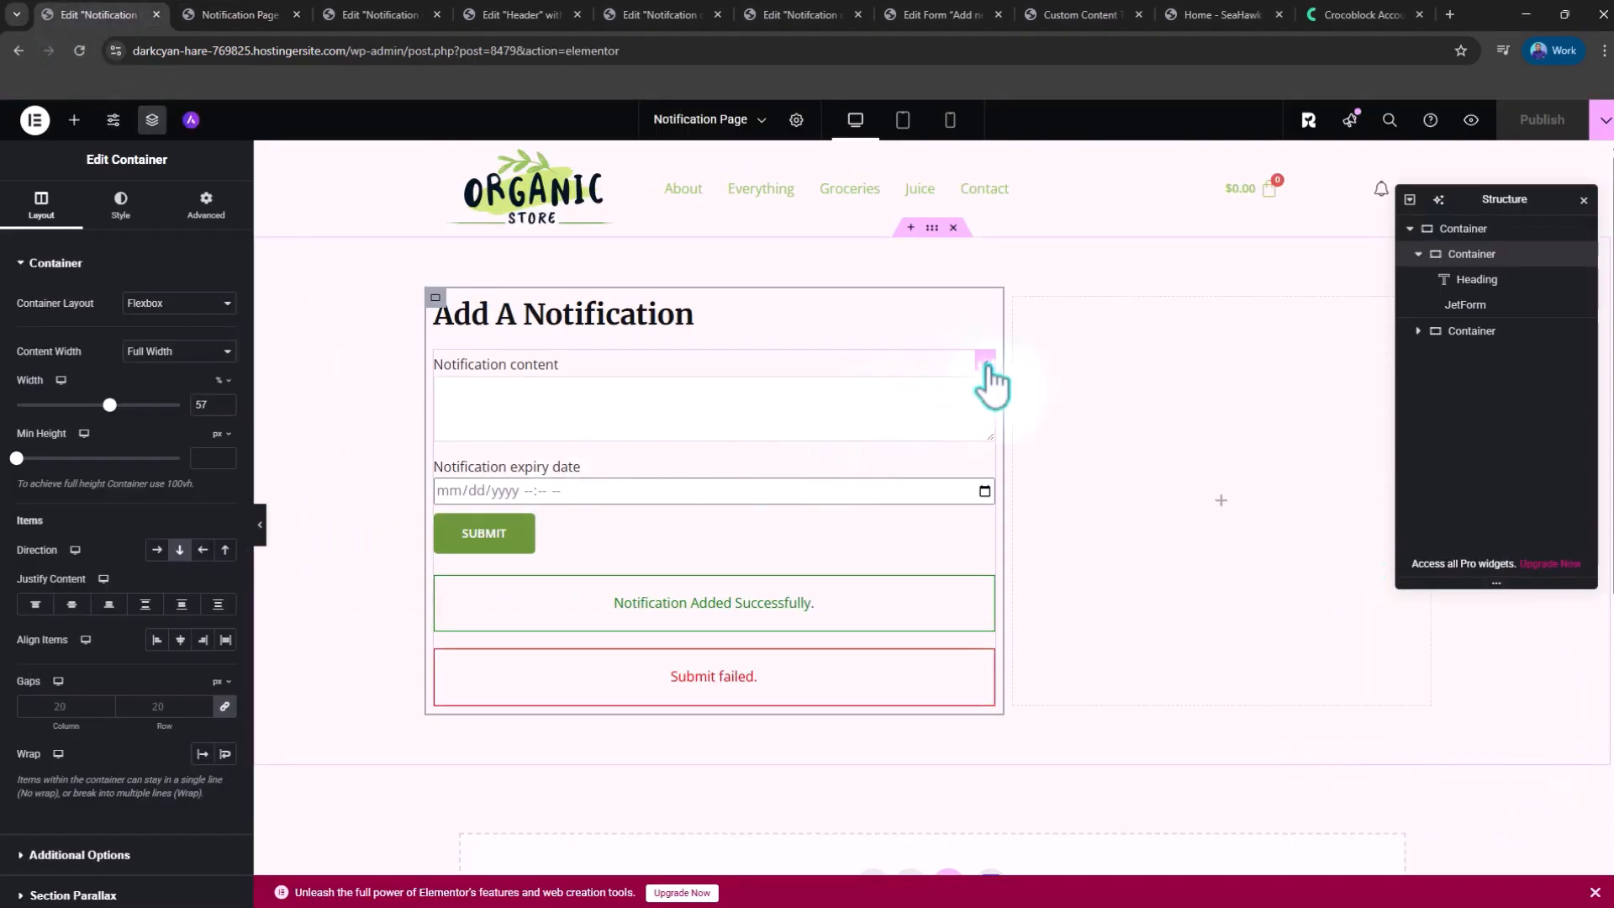
left_click(985, 361)
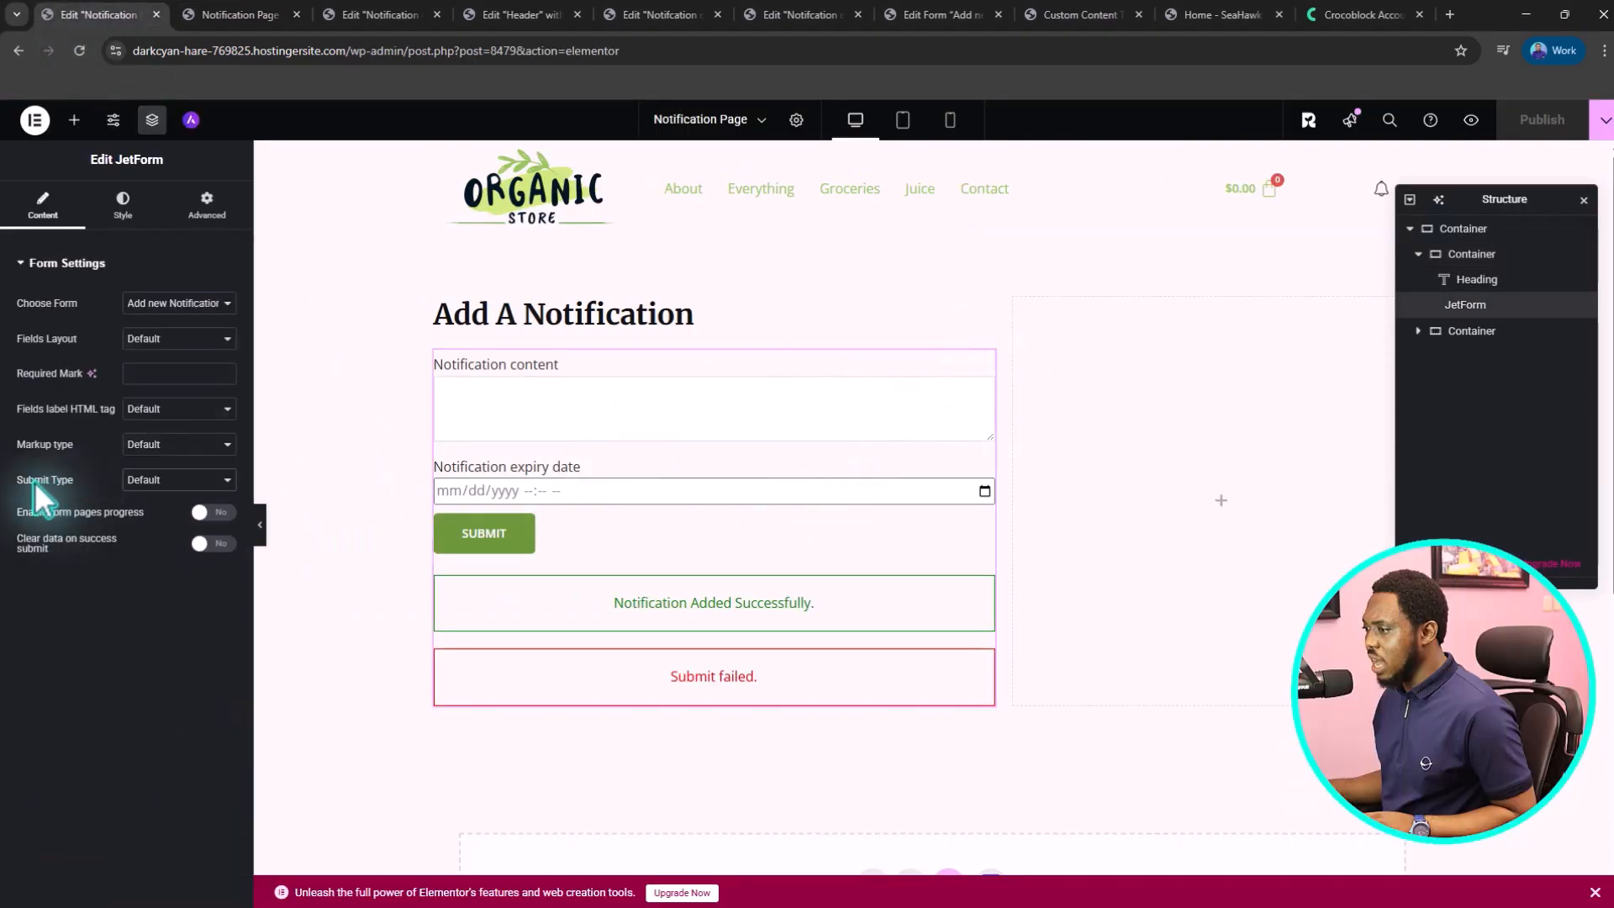
left_click(176, 479)
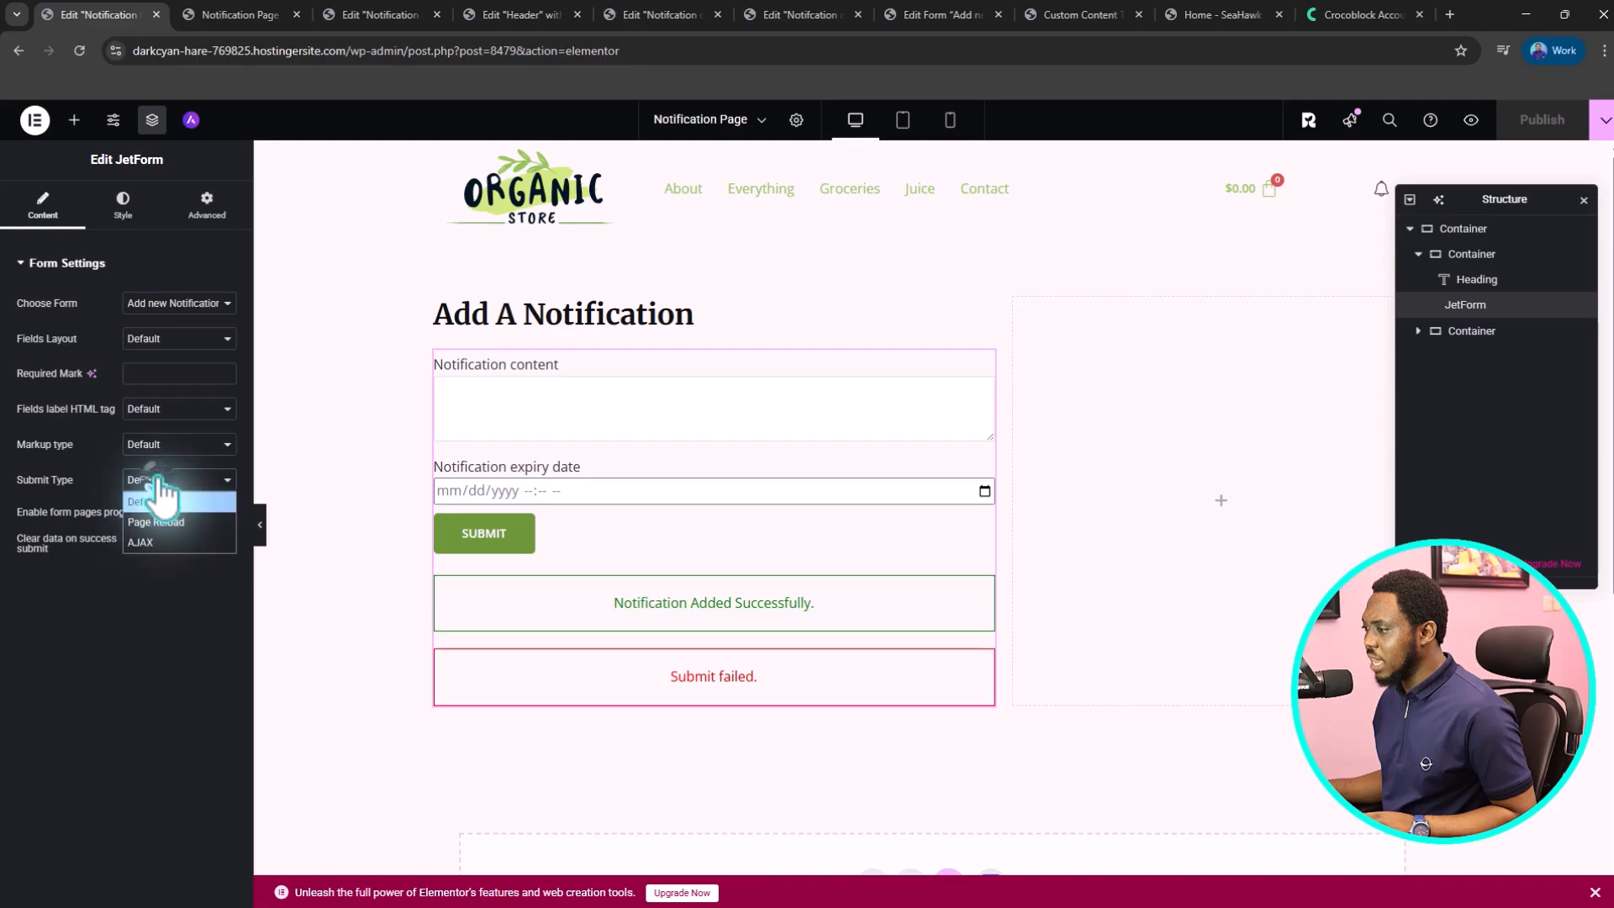
left_click(148, 542)
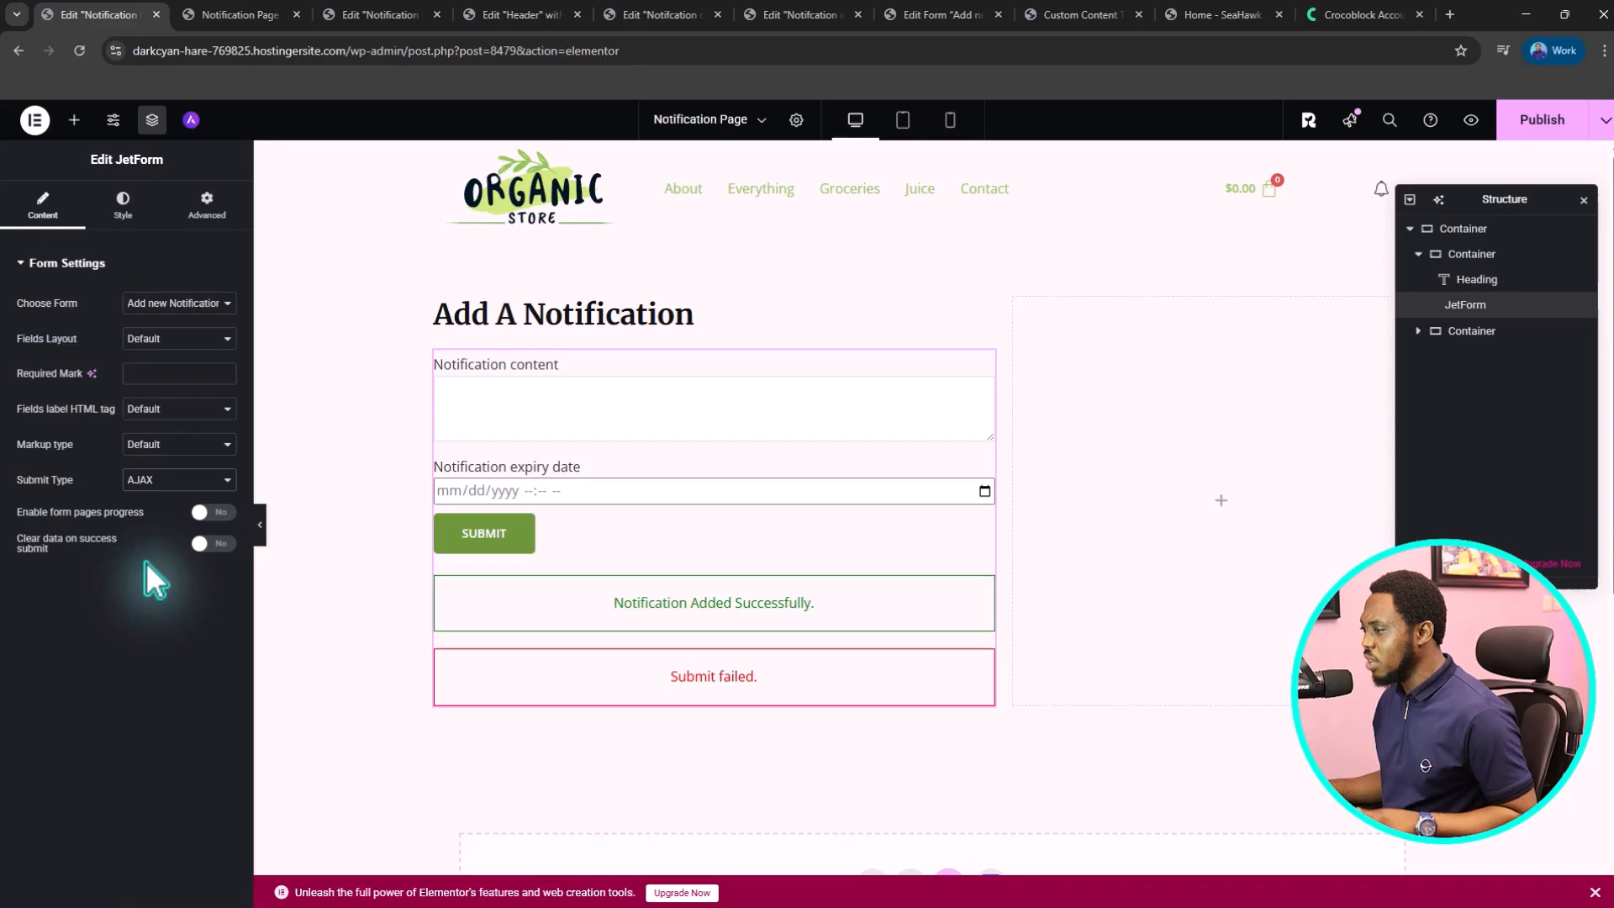
left_click(1533, 124)
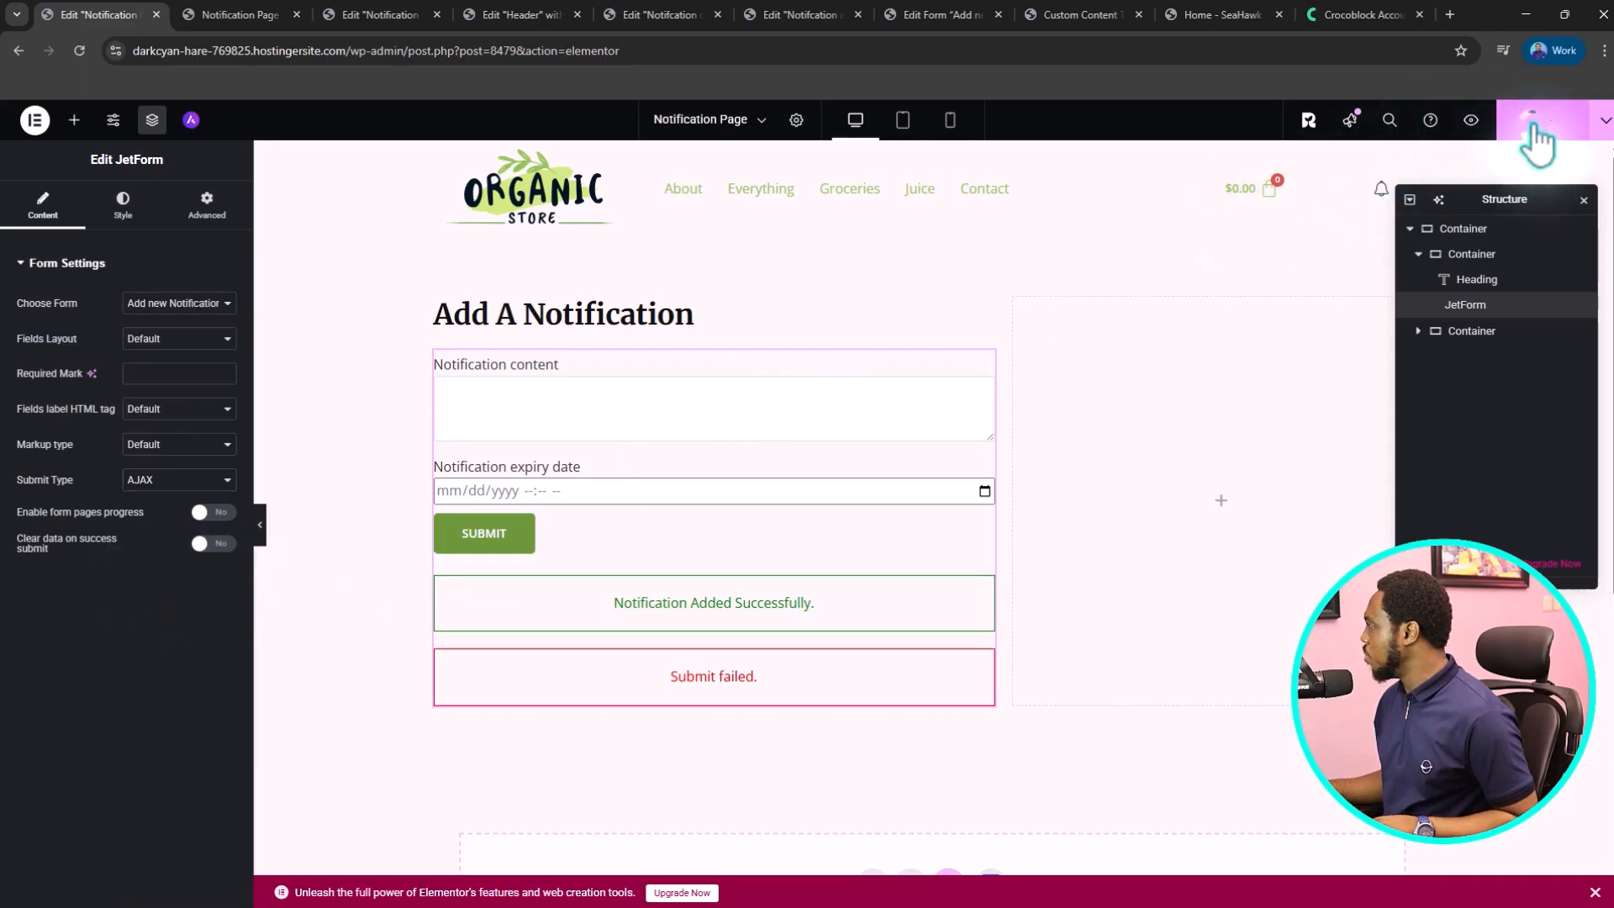
- Check the notifications listed in the header's bell dropdown on the live site
left_click(224, 15)
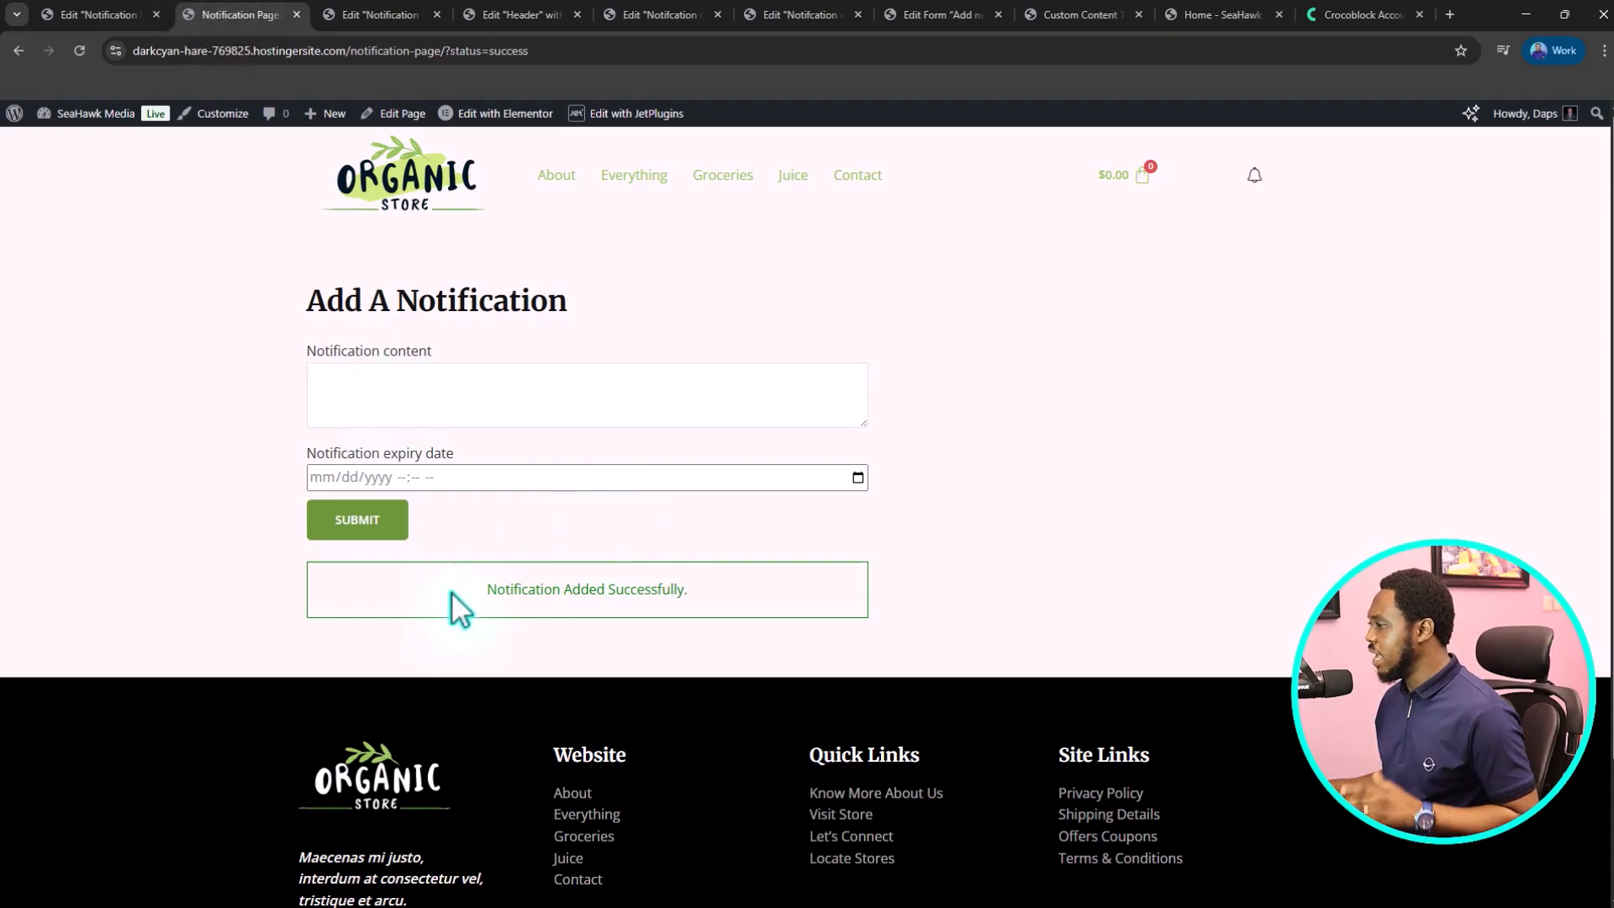
left_click(1256, 178)
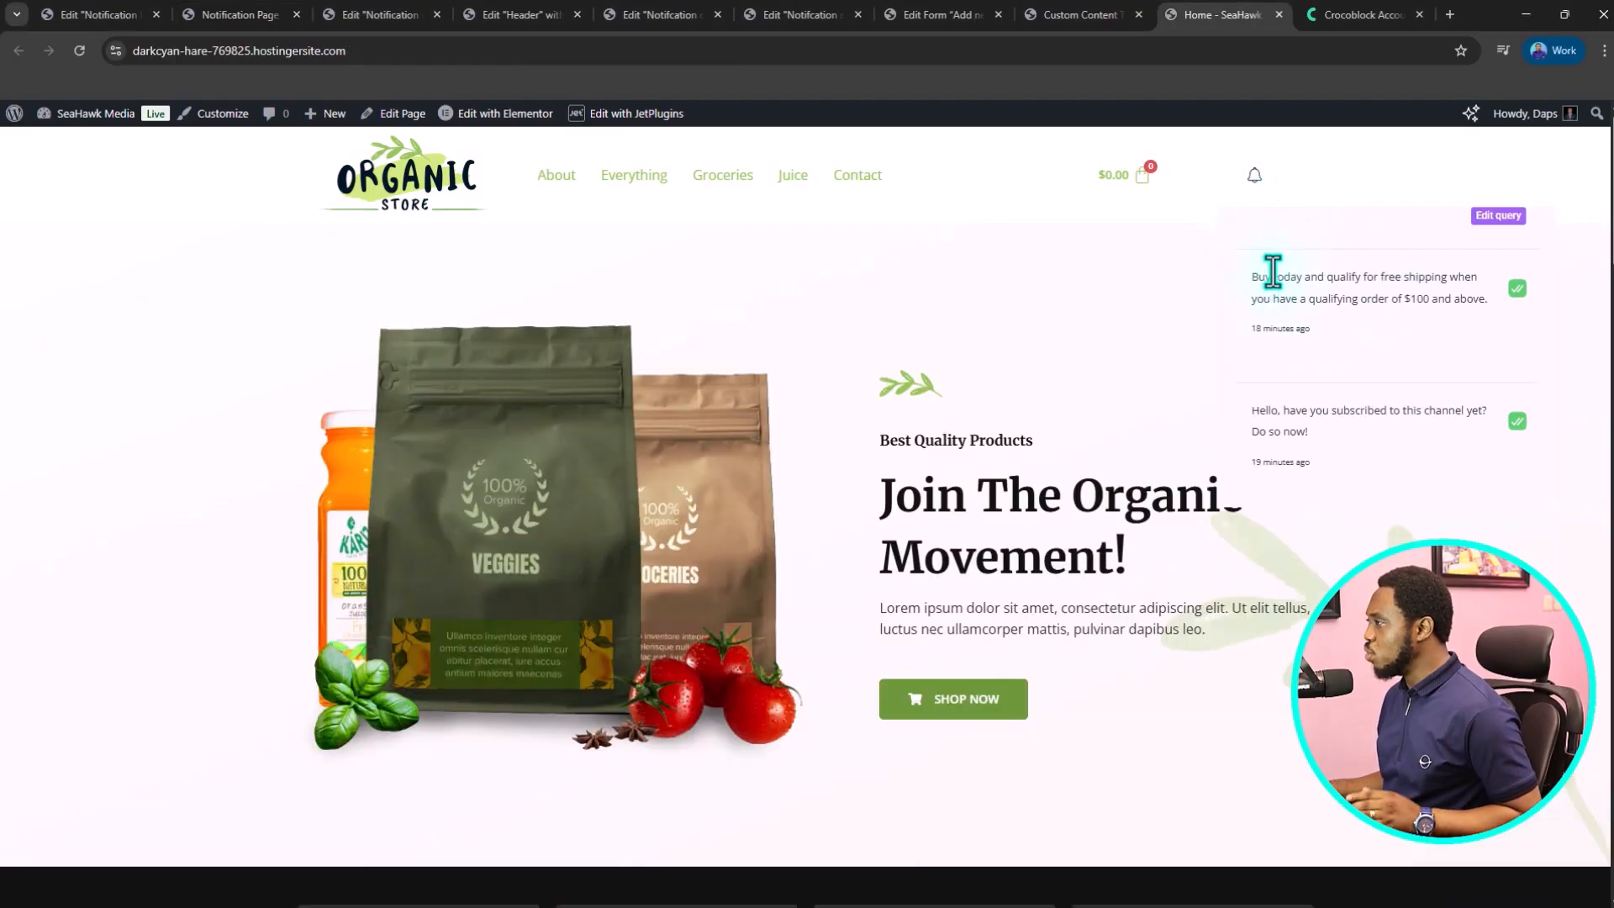
- Add a Heading widget above the inner container in the Notification Listing template and set its HTML tag to div
left_click(380, 14)
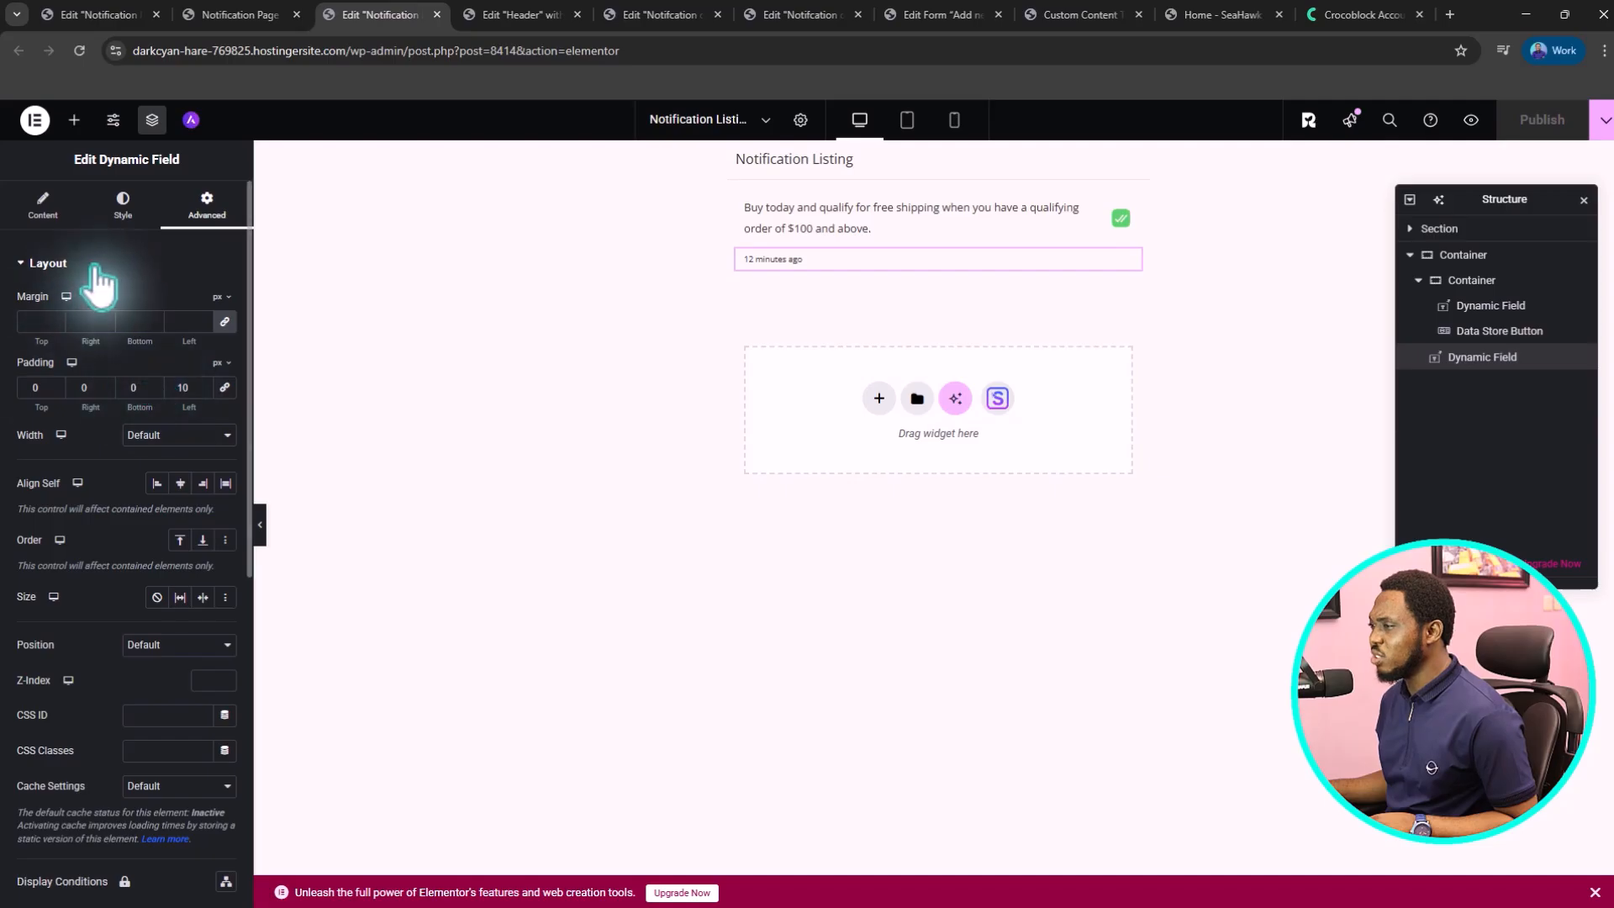
left_click(74, 120)
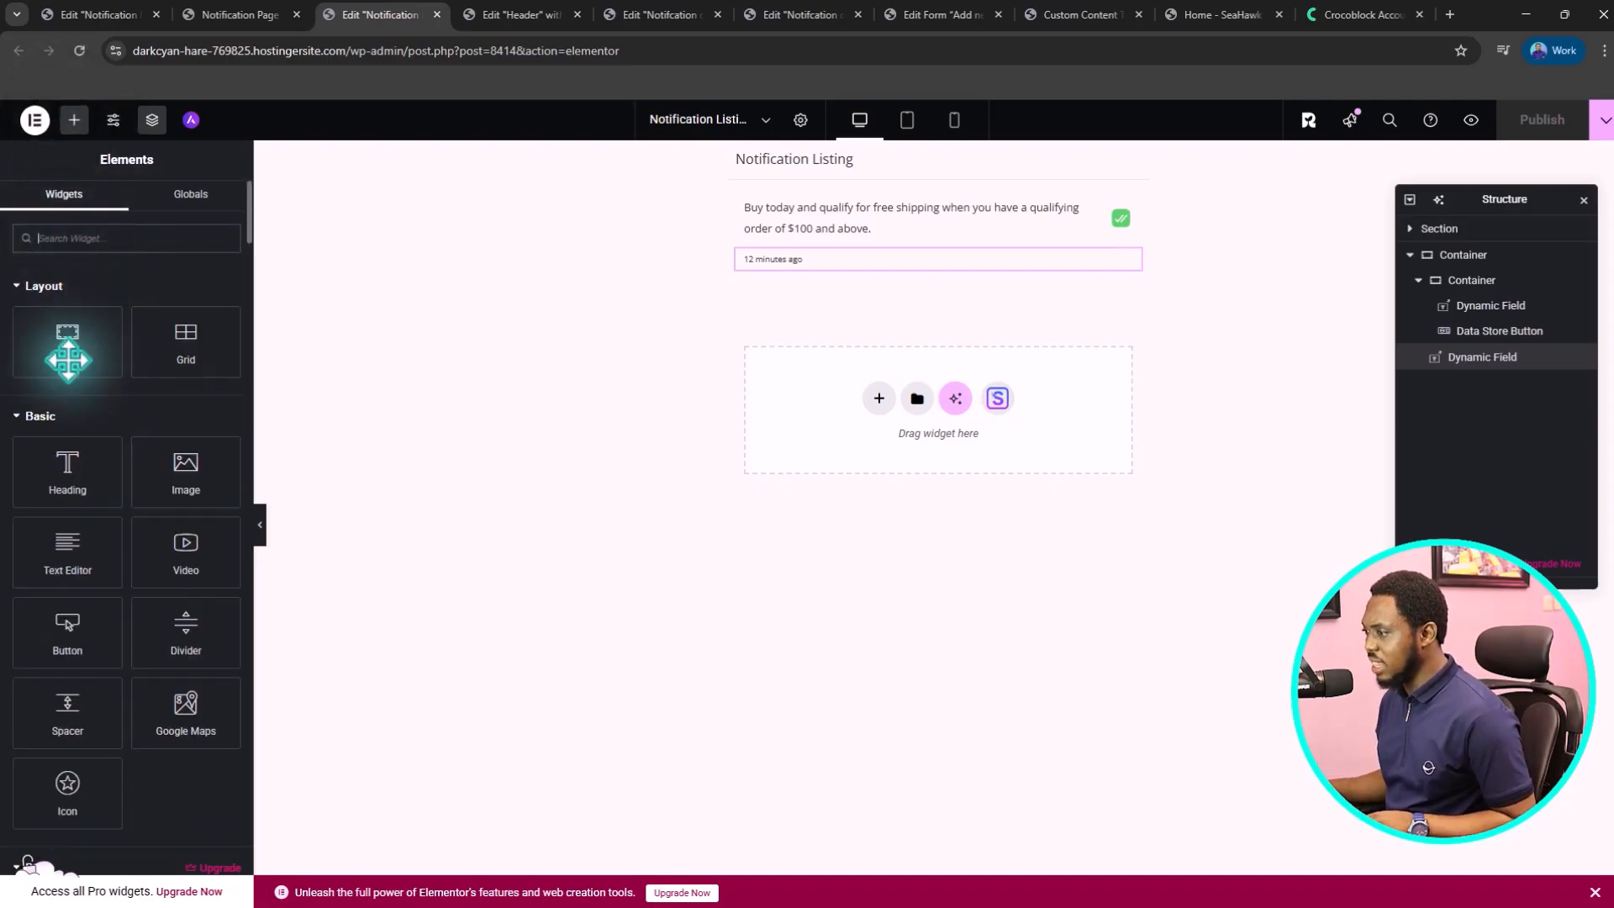
left_click_drag(67, 466, 1490, 281)
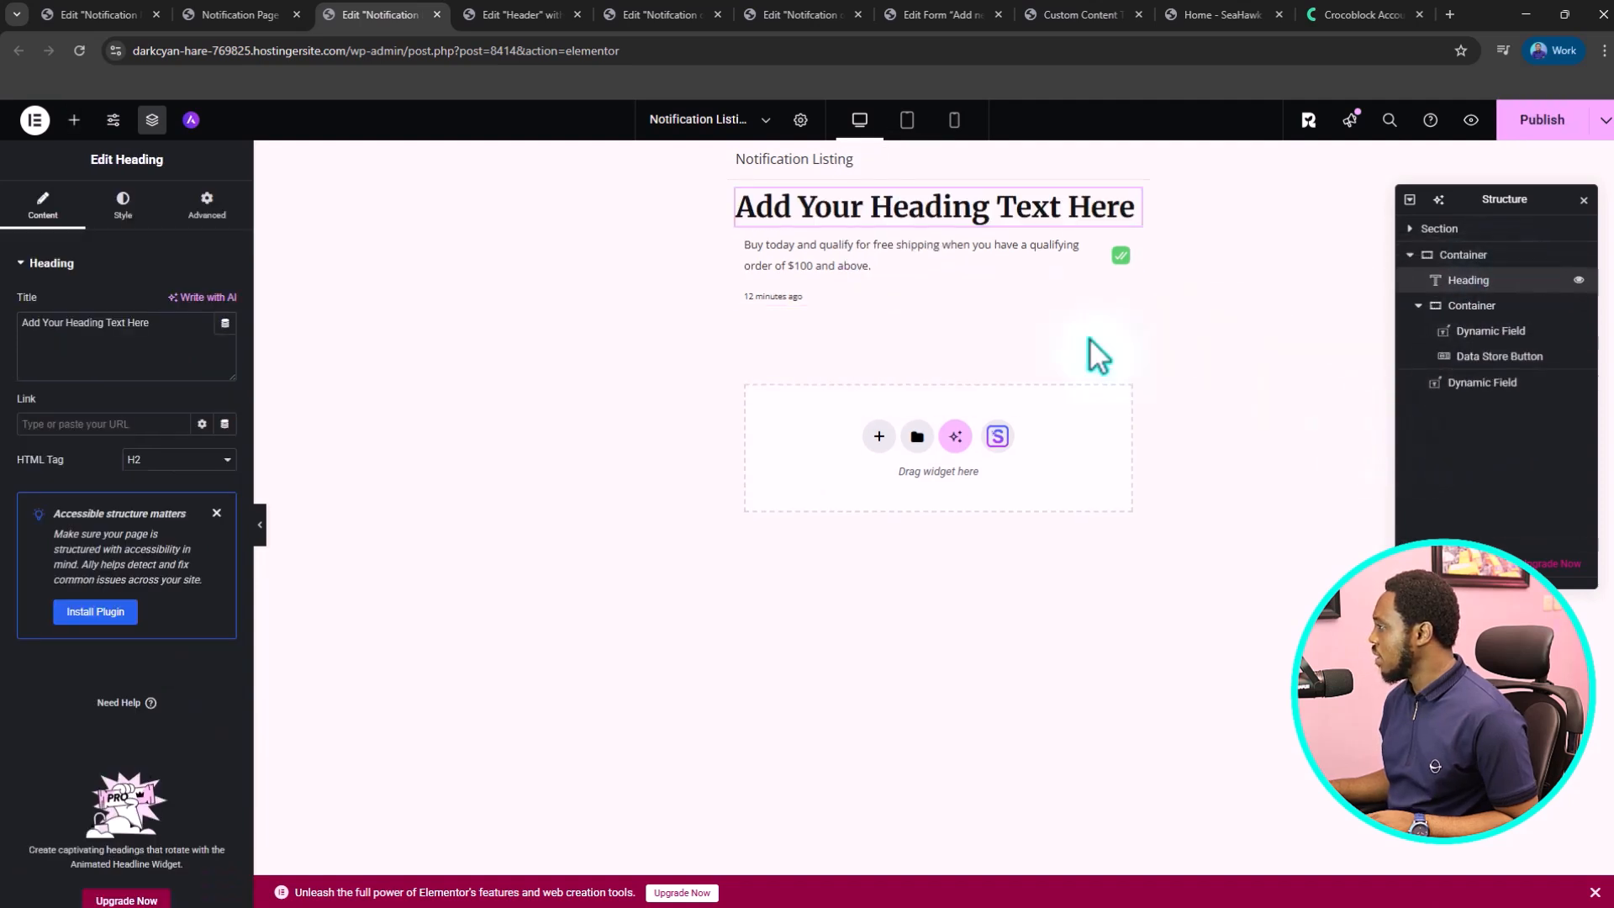
left_click(153, 461)
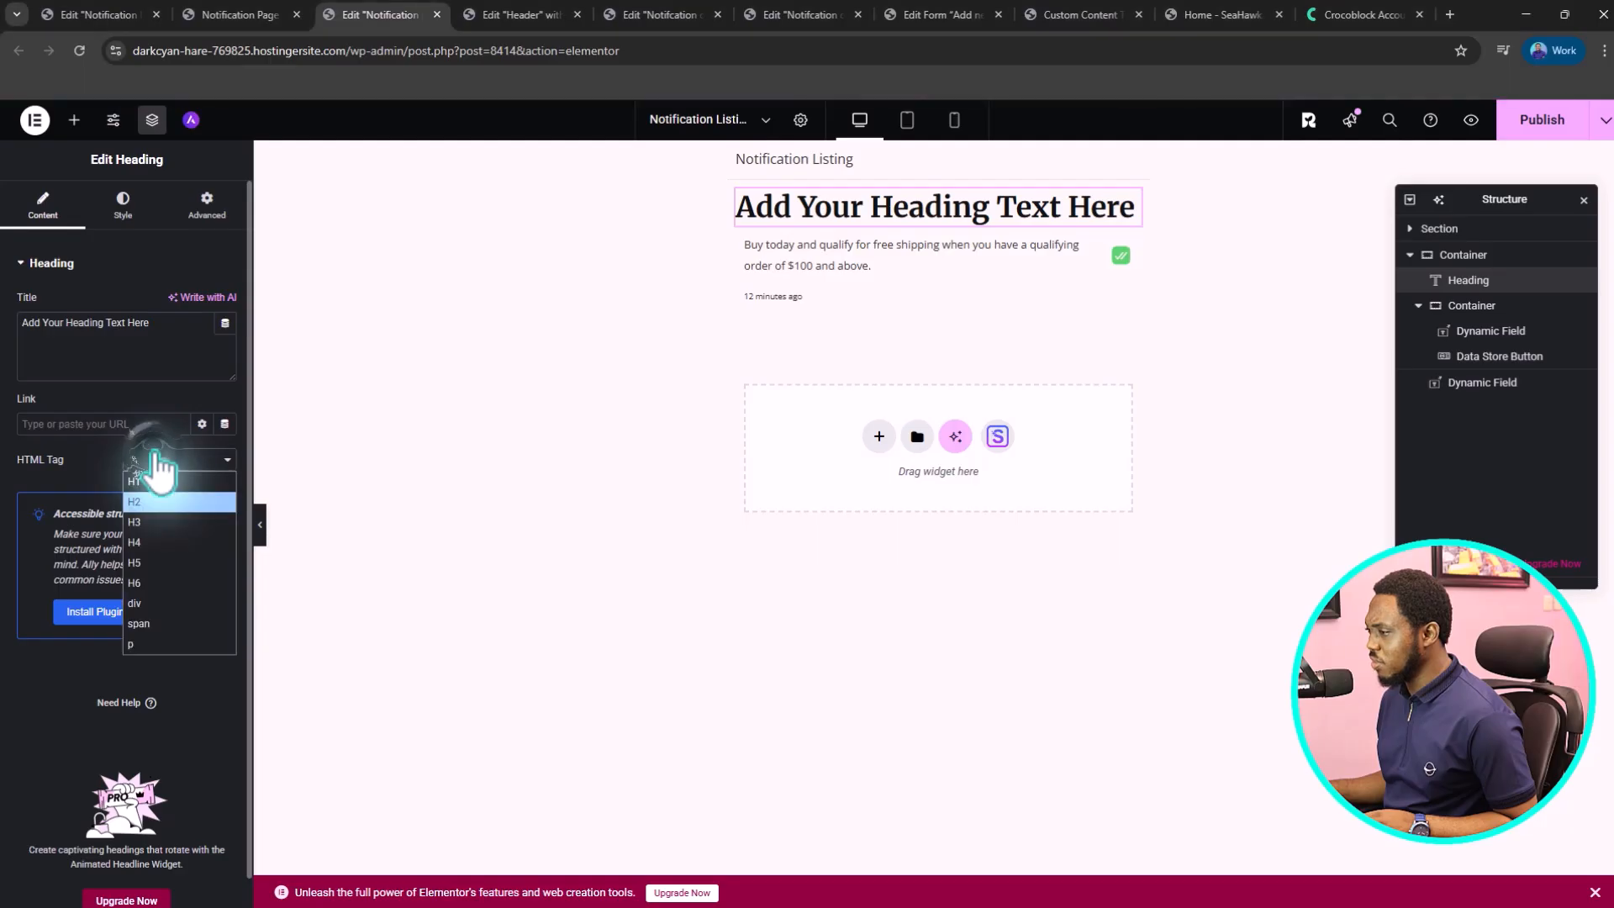
left_click(135, 602)
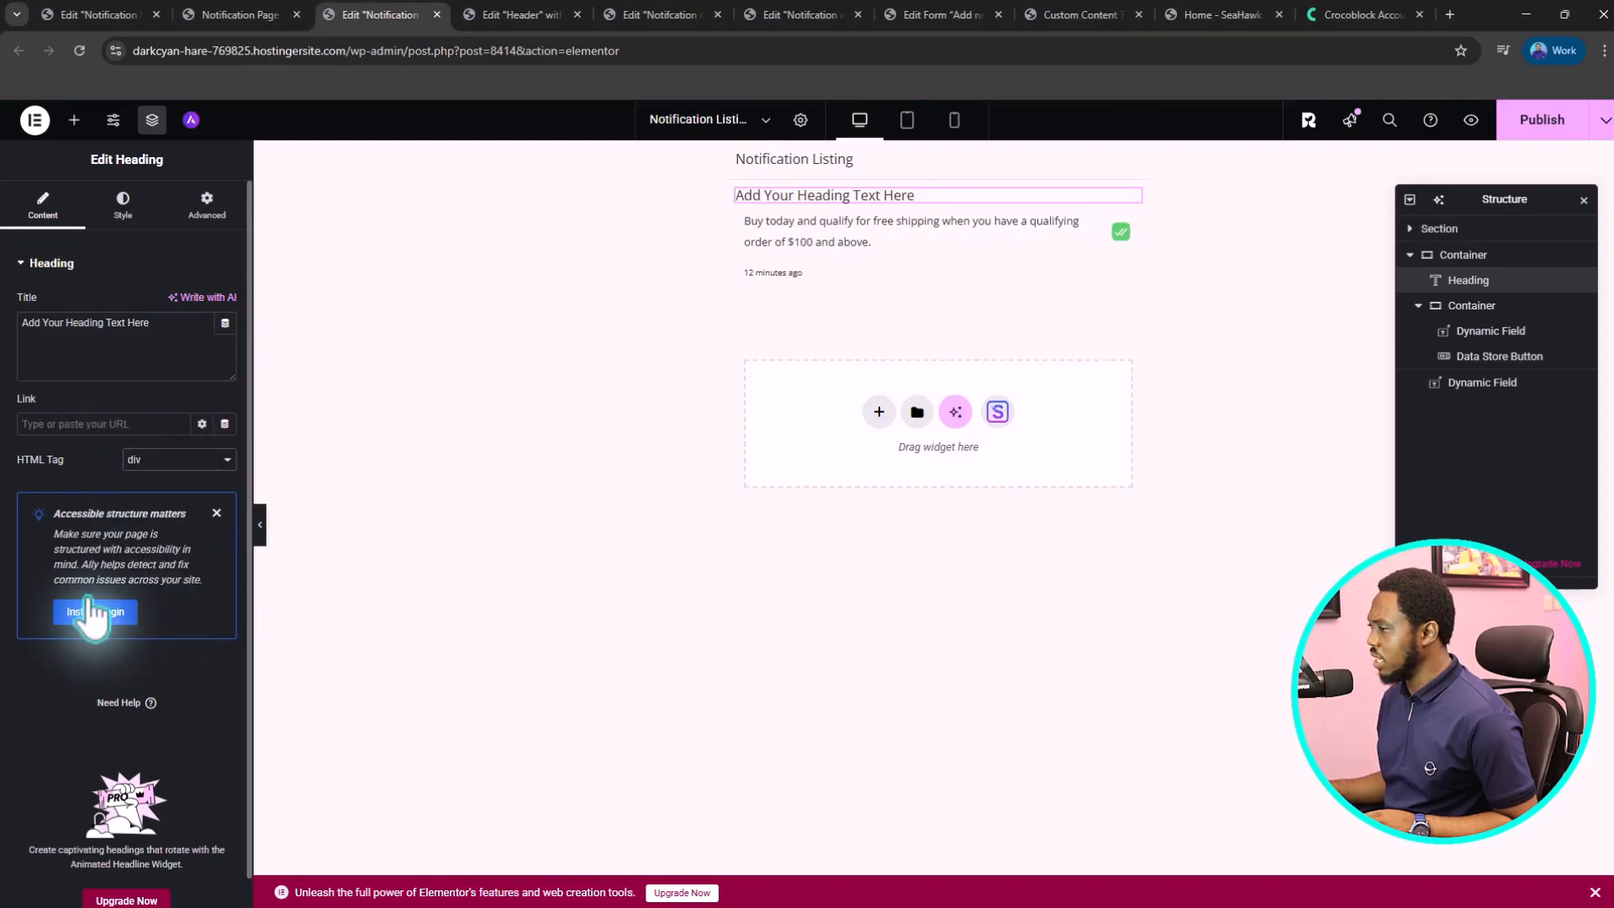
- Make the heading's title dynamic with Query Results Count, using the Notification query as its source
left_click(224, 322)
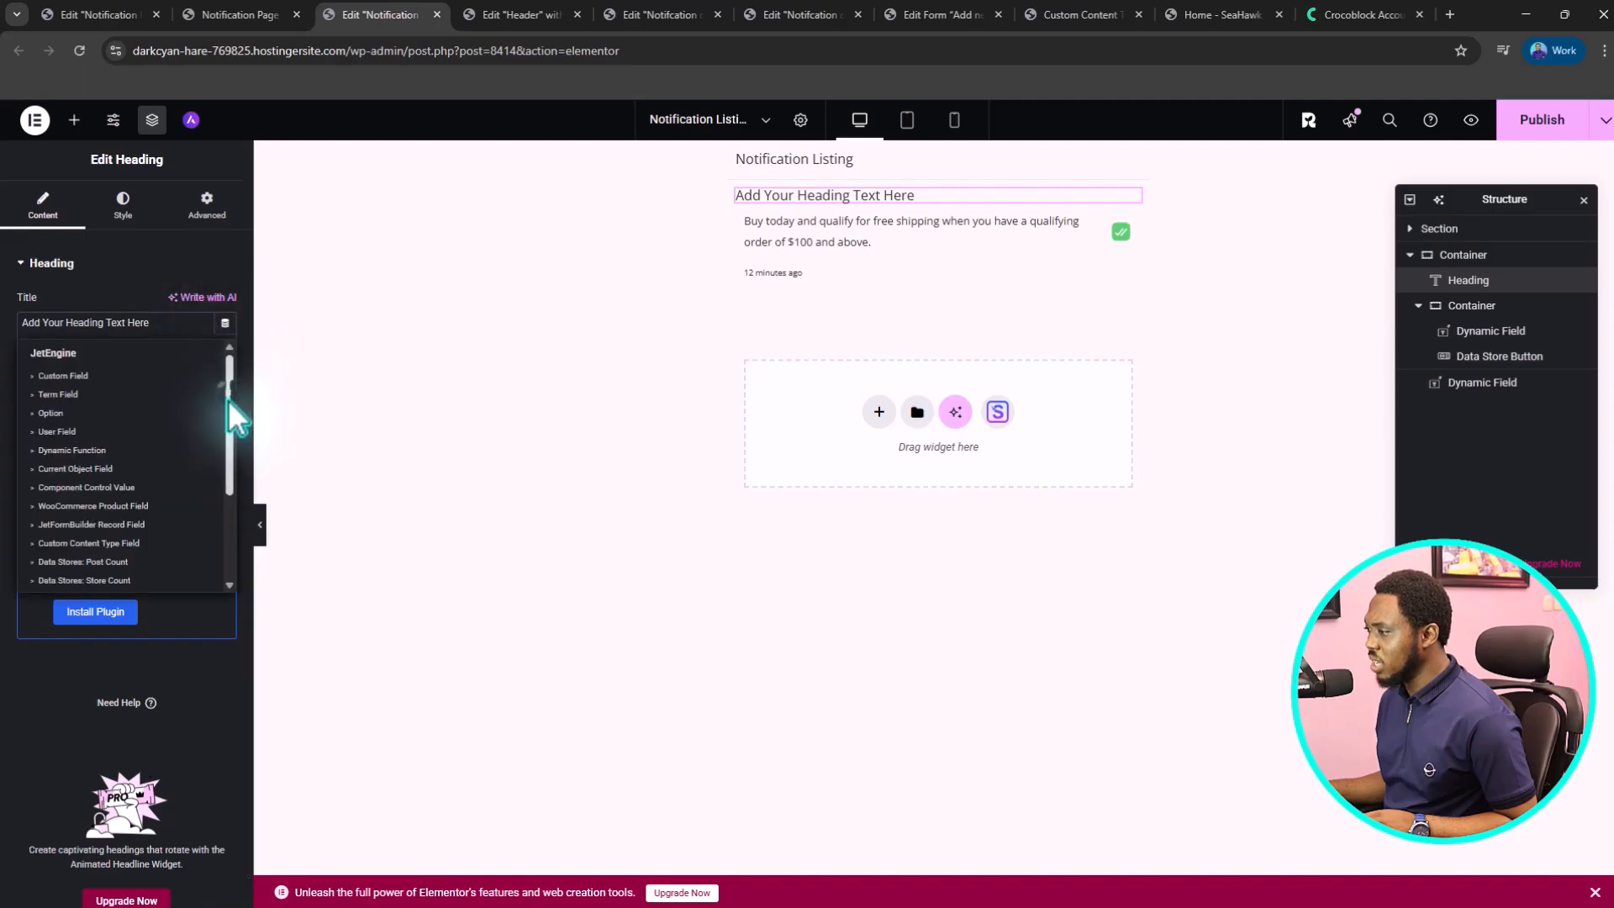
left_click_drag(229, 400, 217, 533)
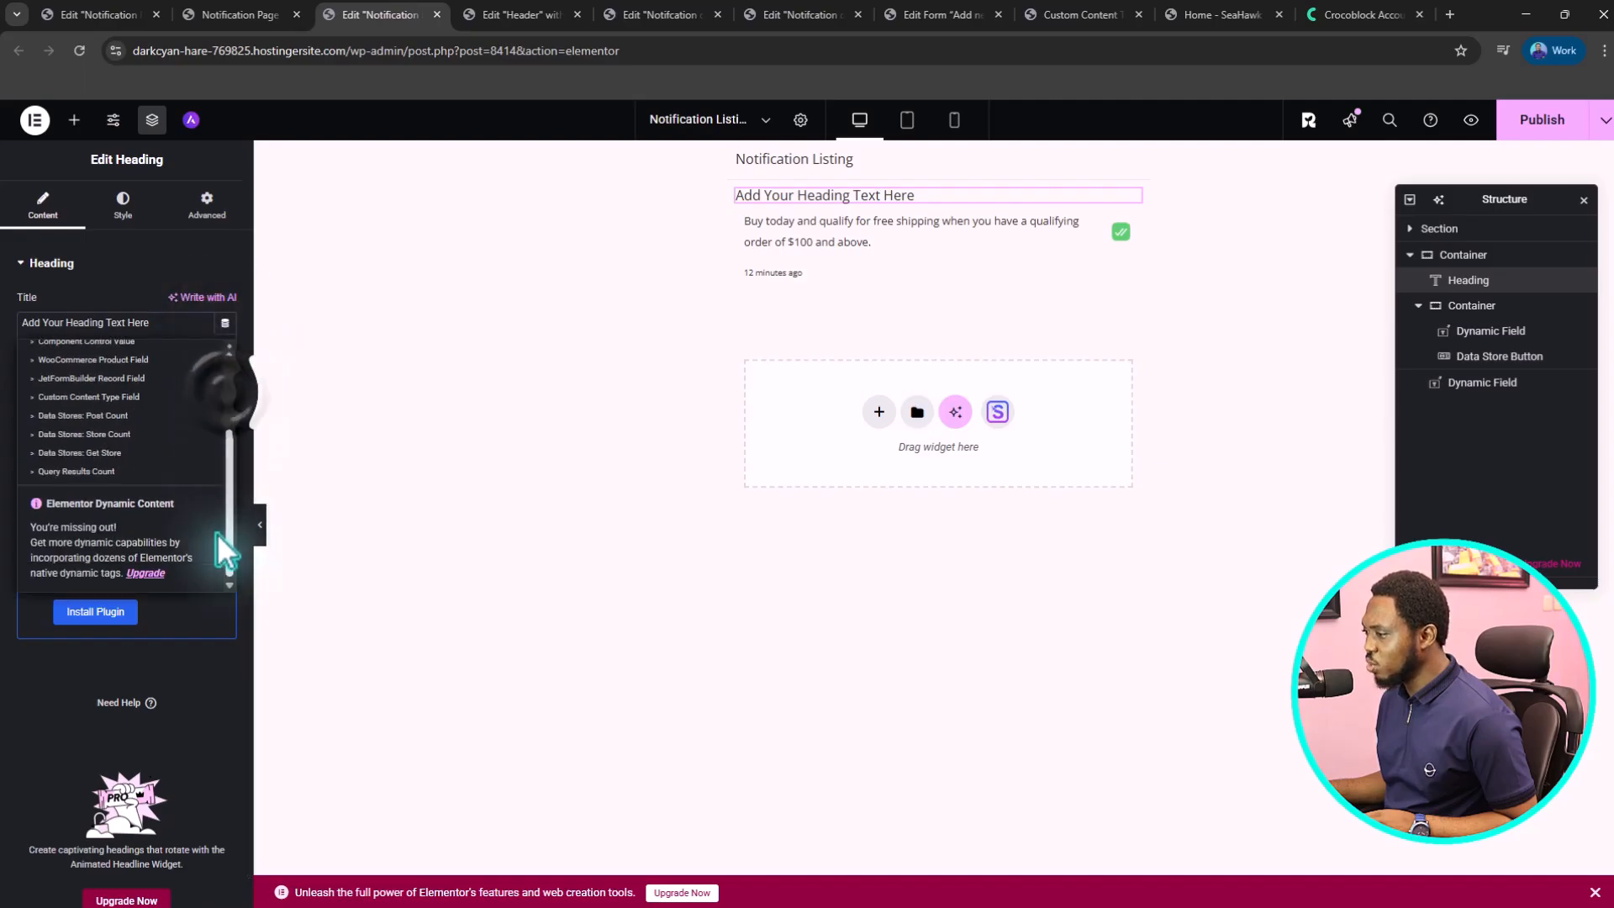
left_click(77, 471)
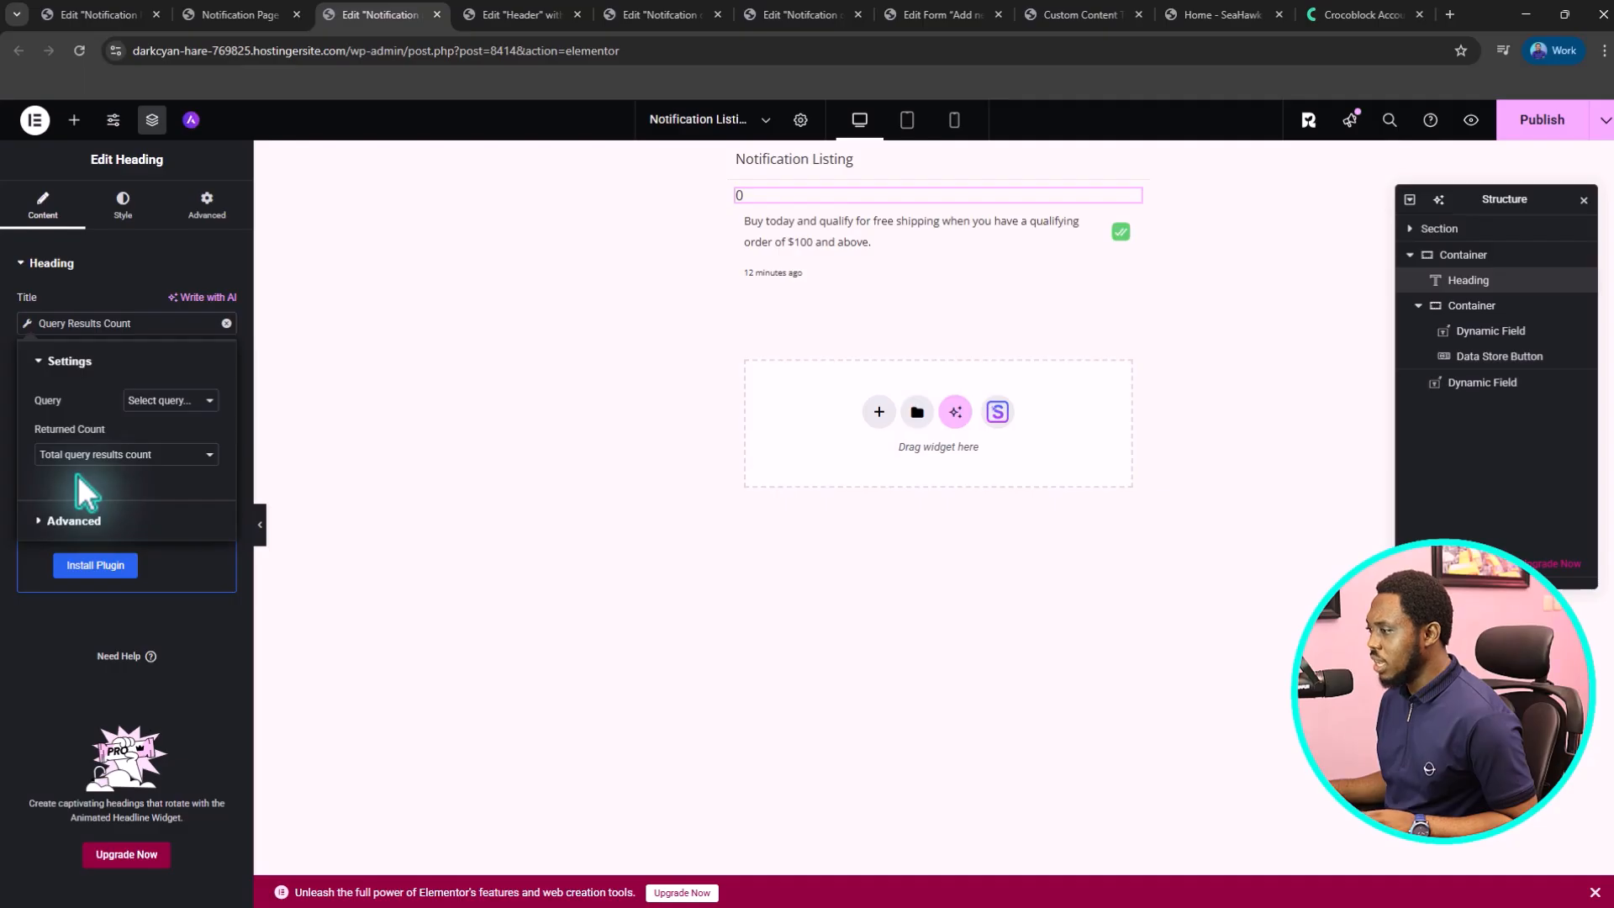
left_click(168, 402)
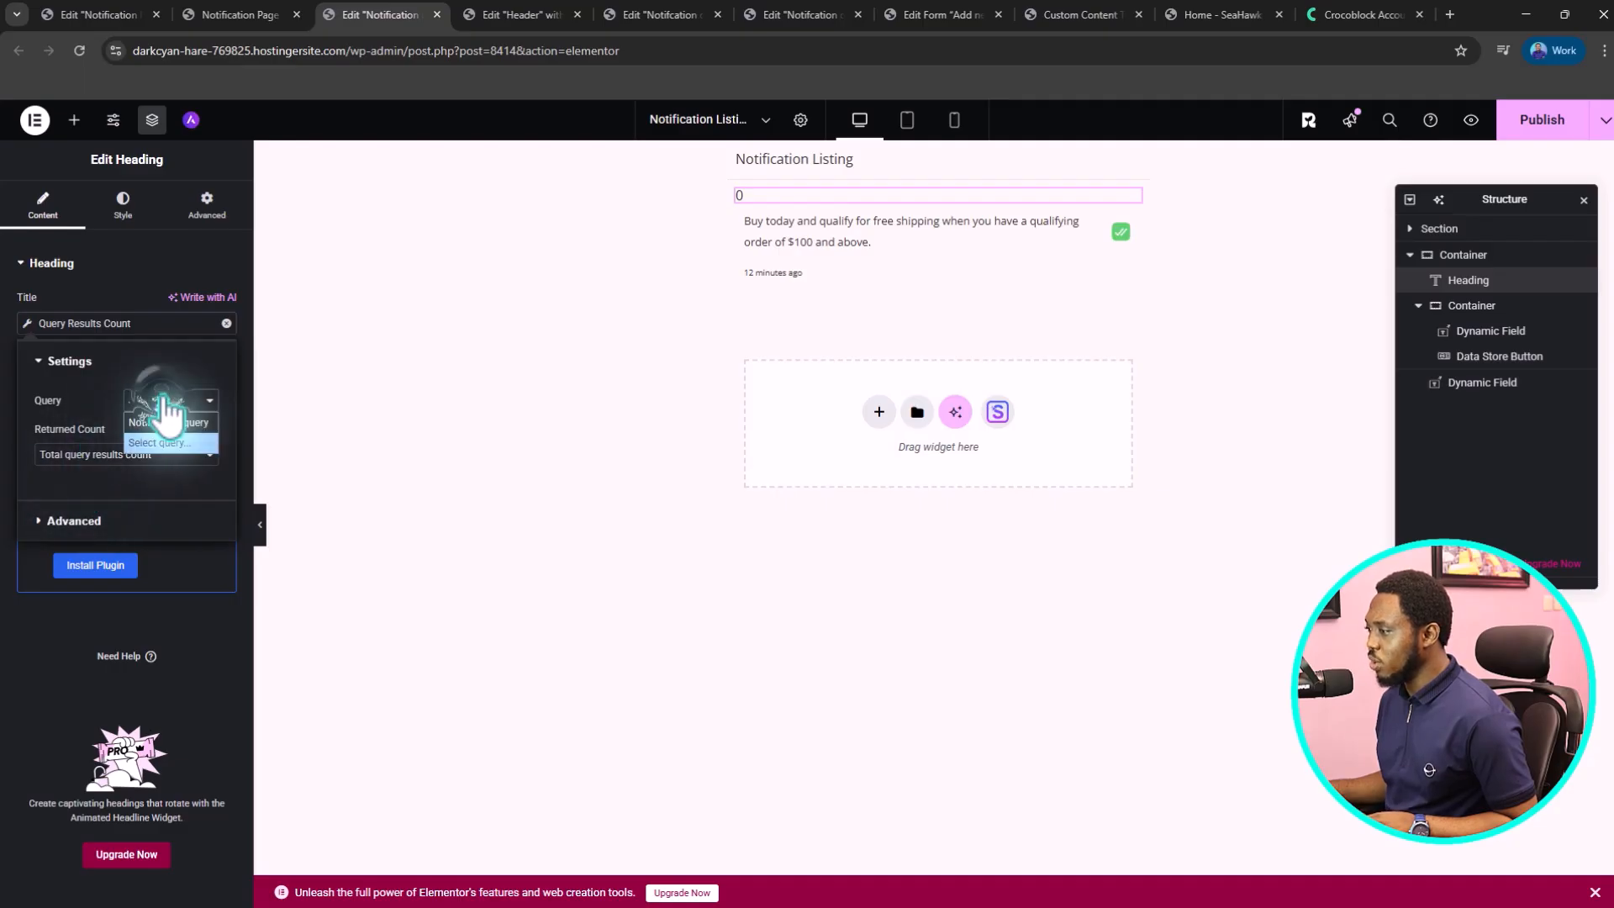
left_click(167, 421)
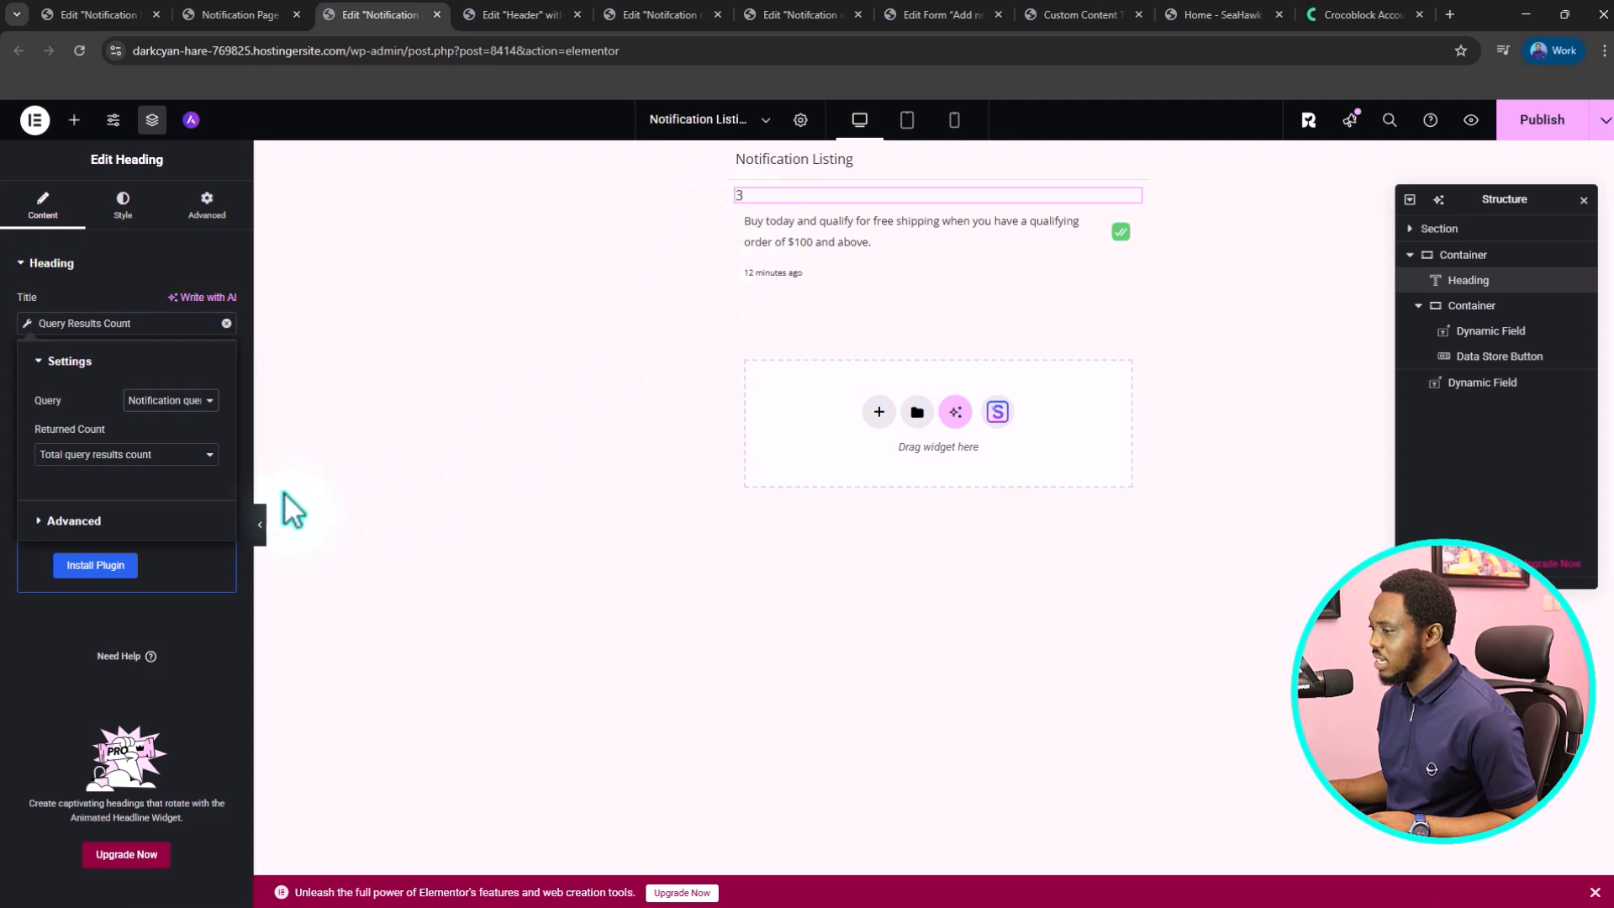
- Append the text "Unread Notification(s)" after the heading's dynamic count
left_click(74, 522)
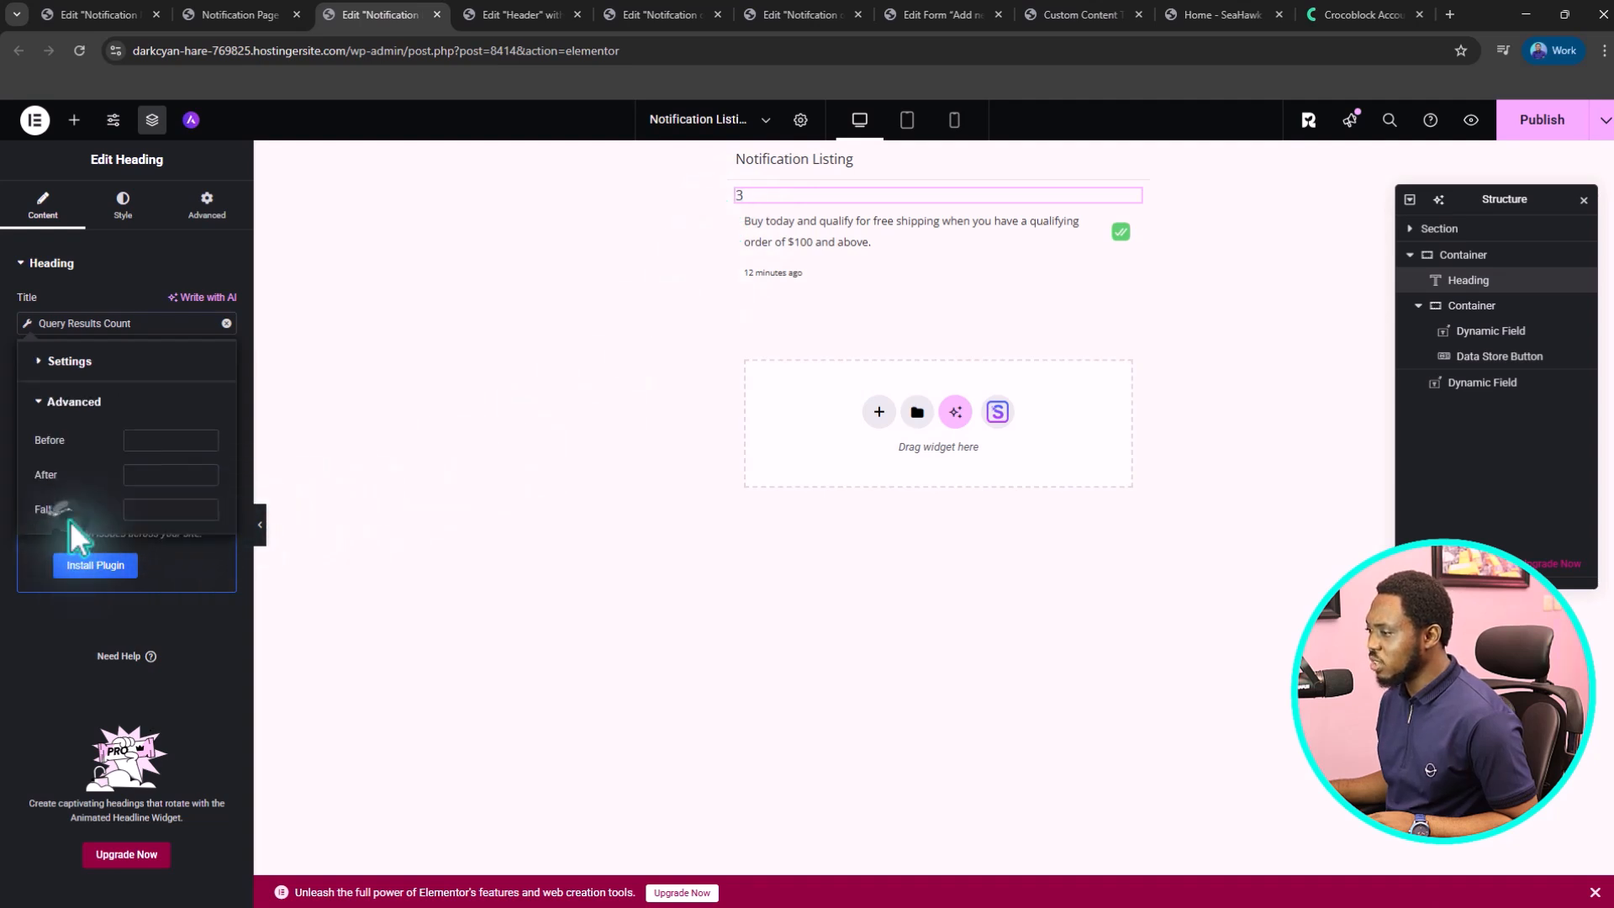
left_click(139, 477)
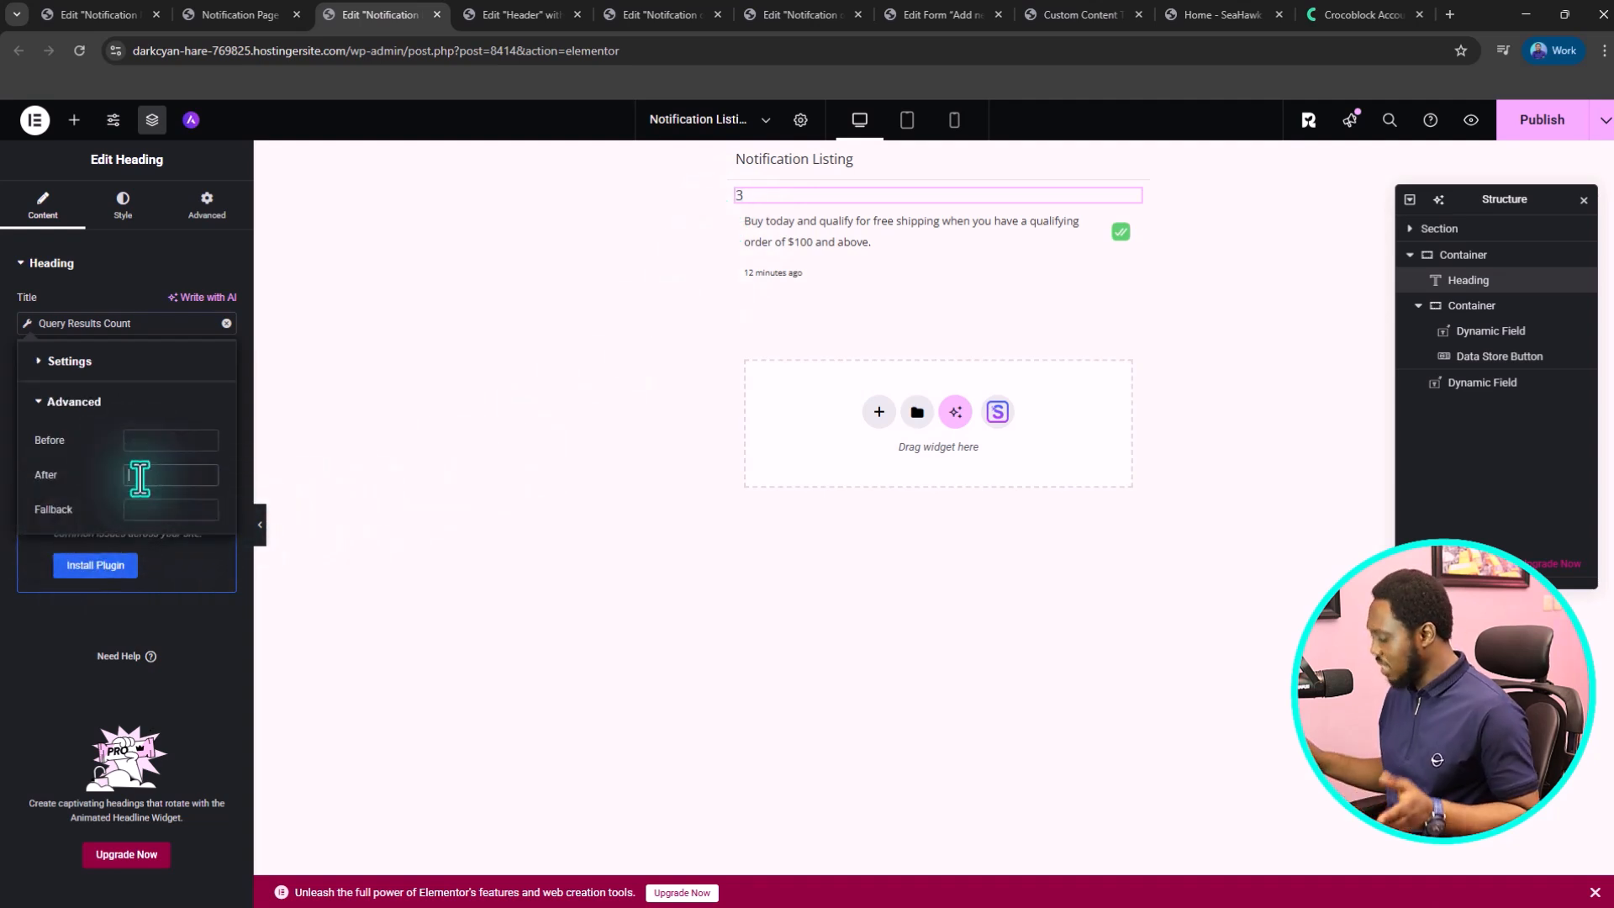
type("Unread Notification")
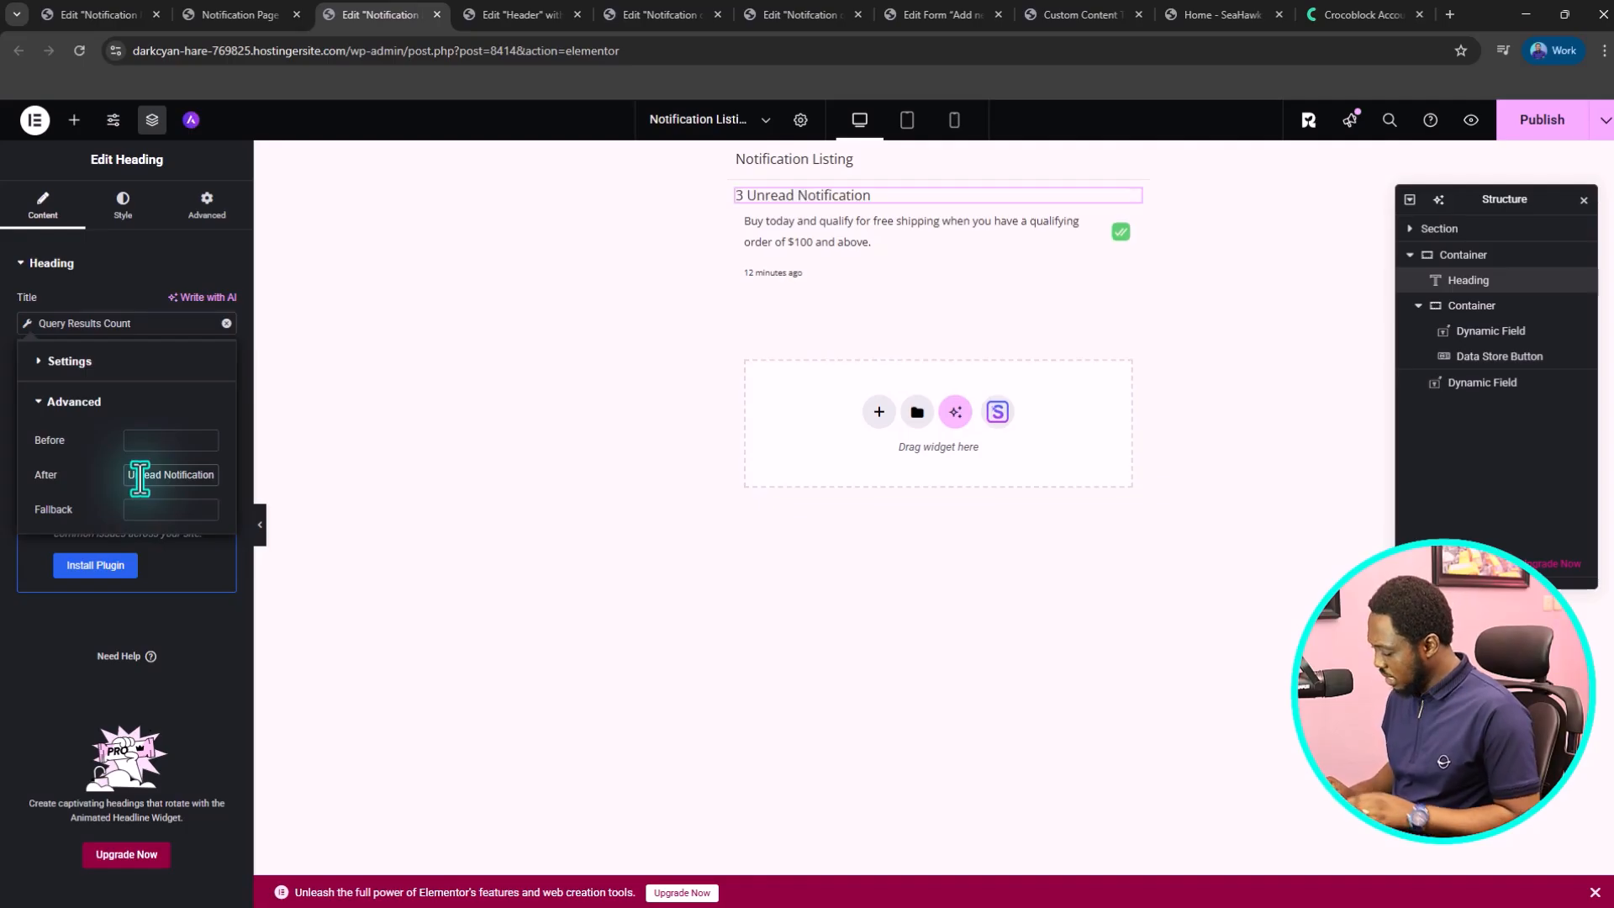
type("(")
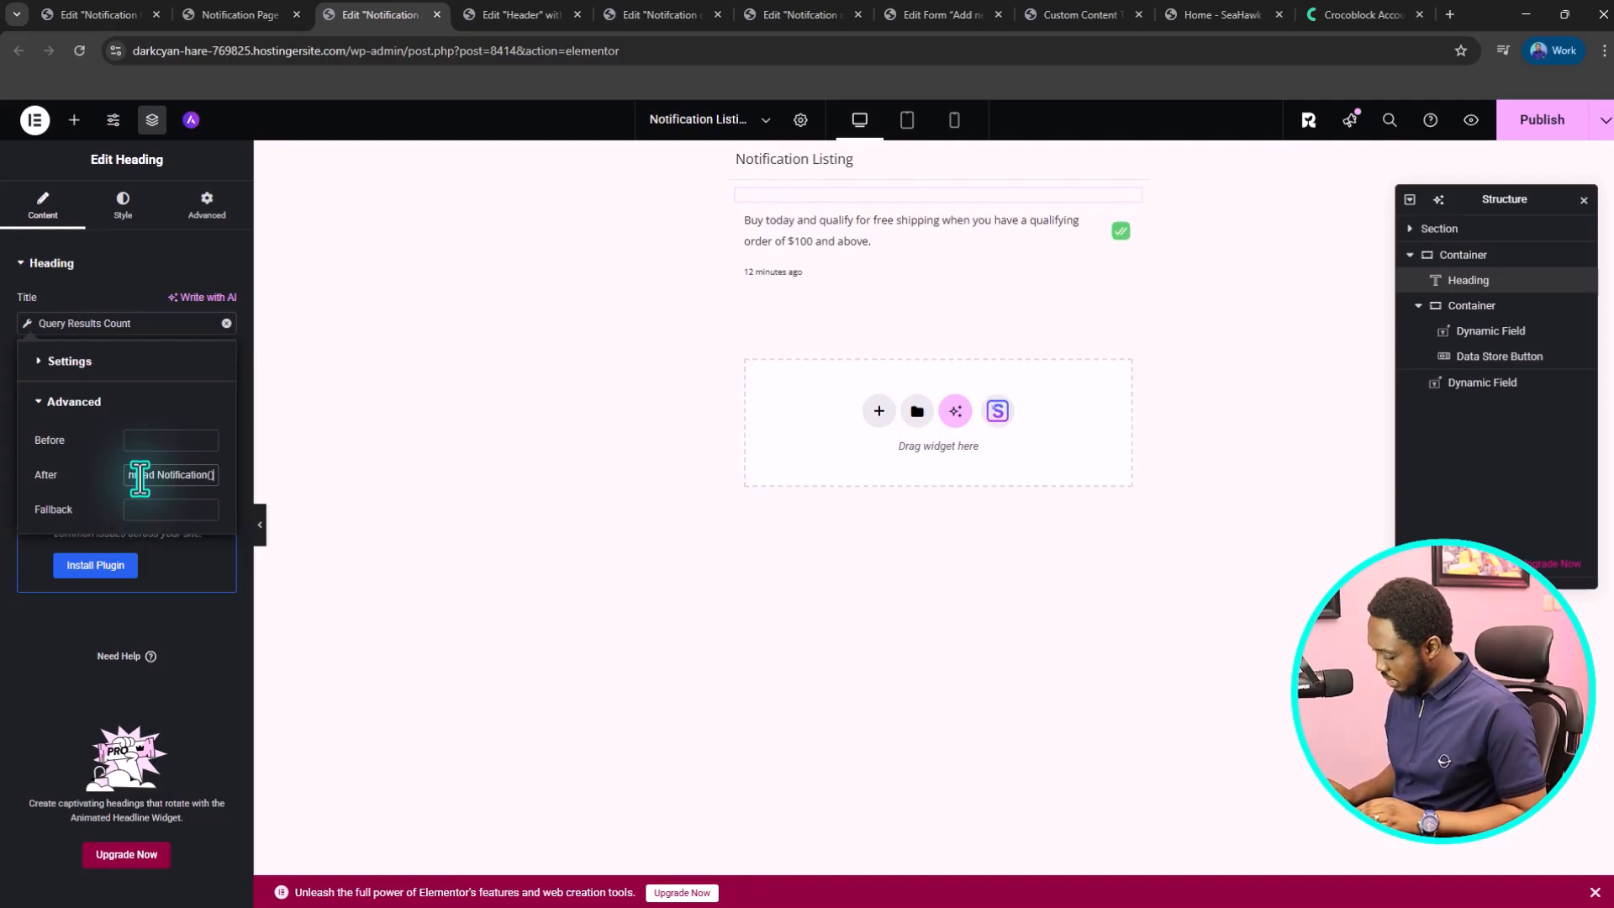
type("s")
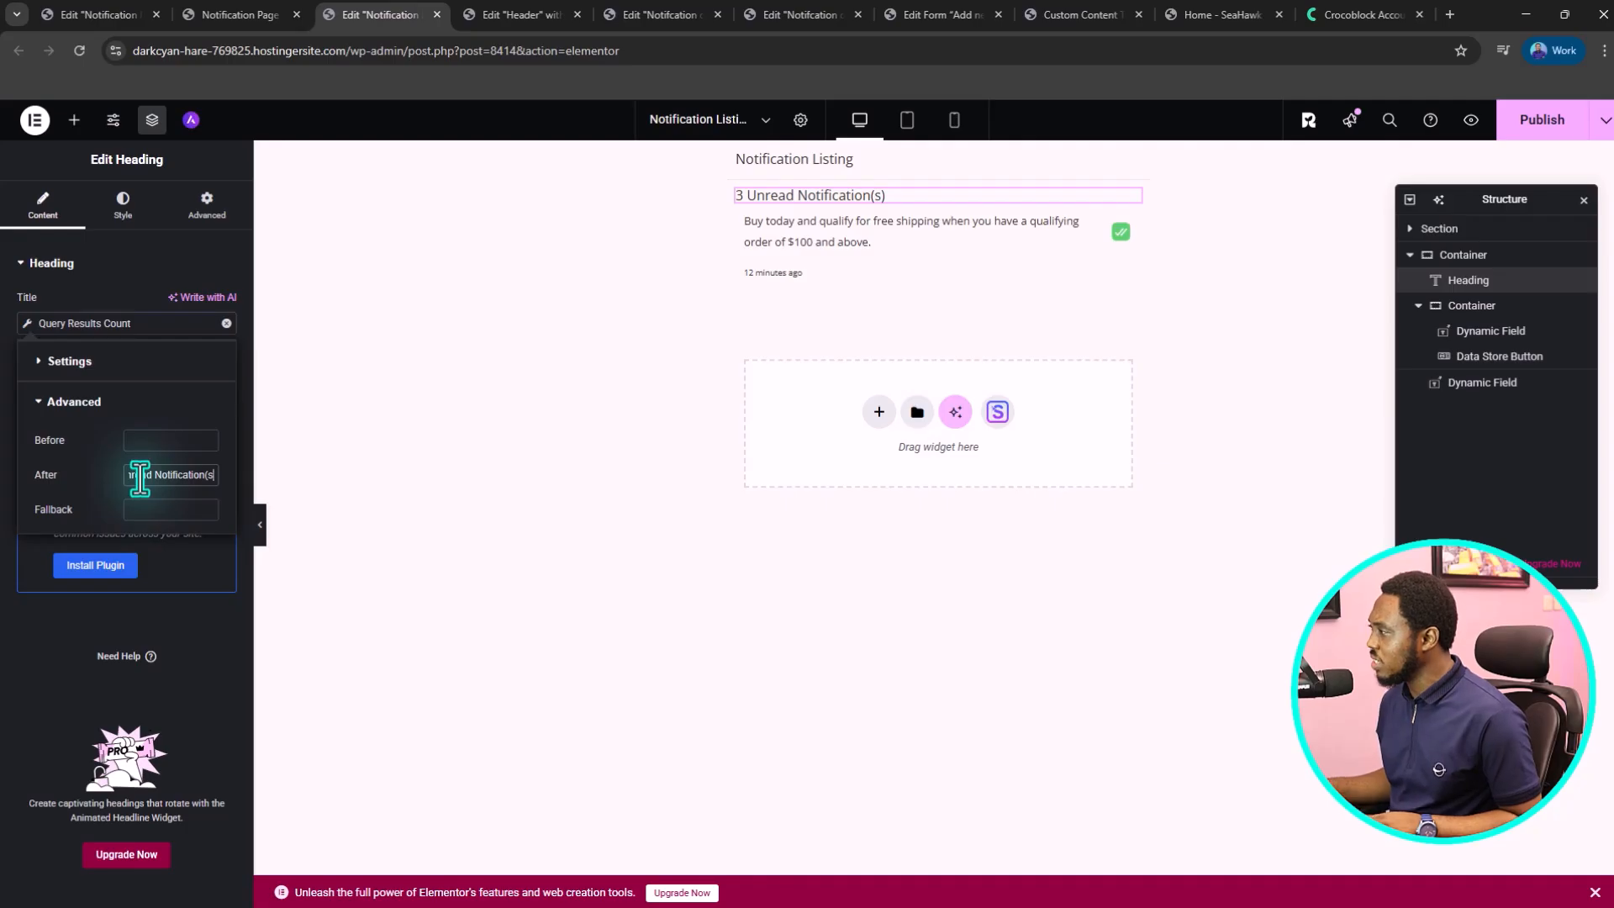
- Set the unread-count heading's left padding to 10 px and preview the listing item
left_click(123, 209)
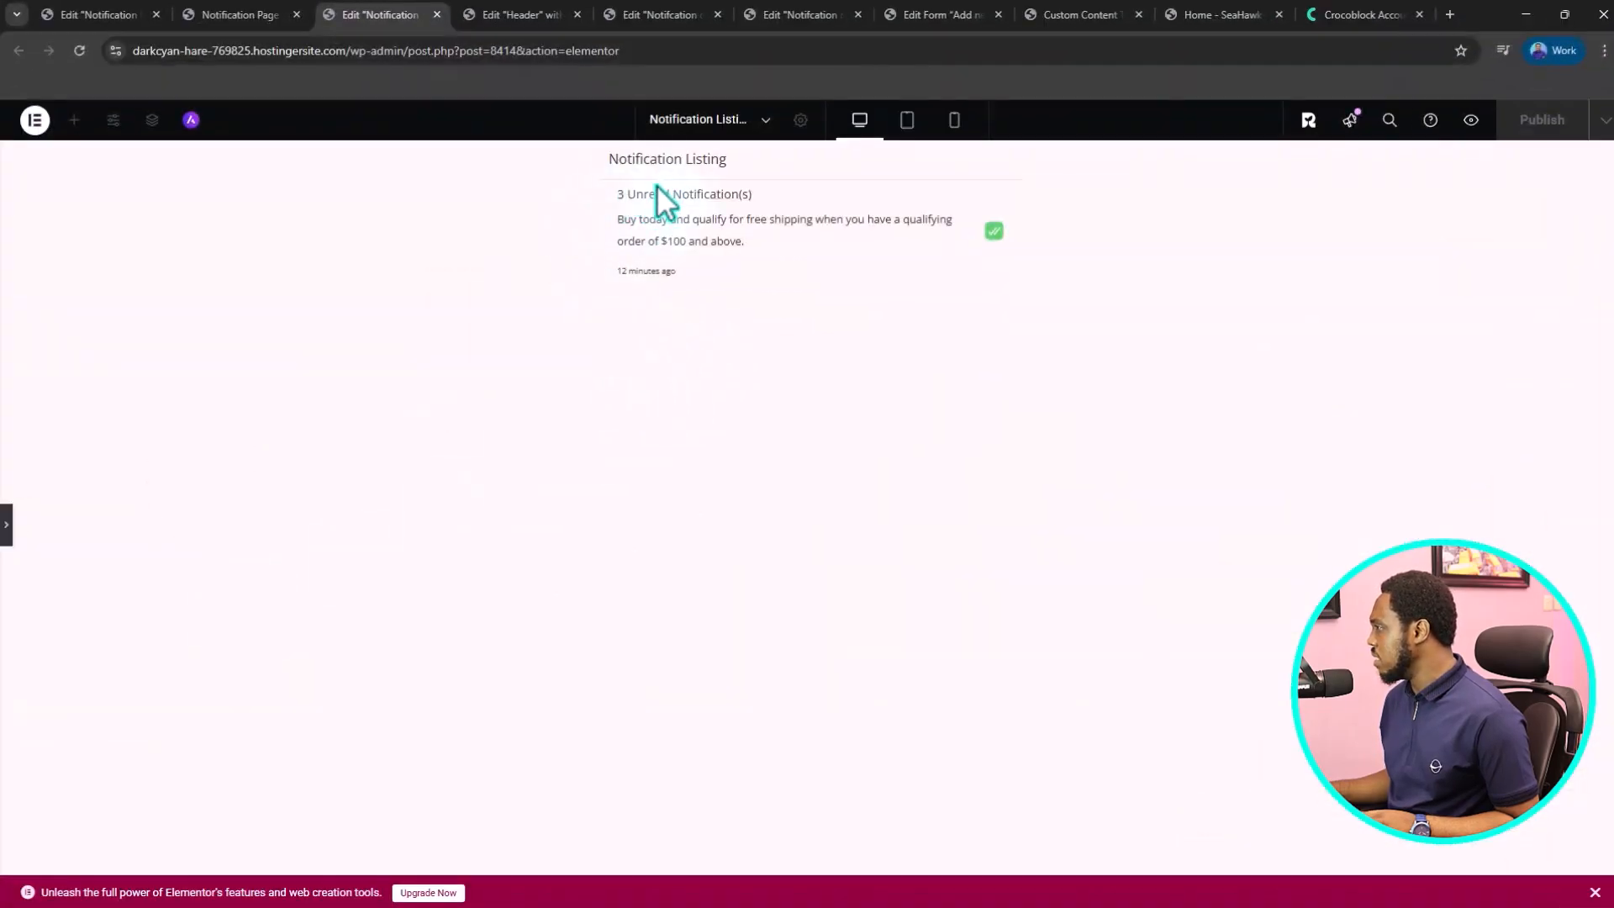
left_click(6, 525)
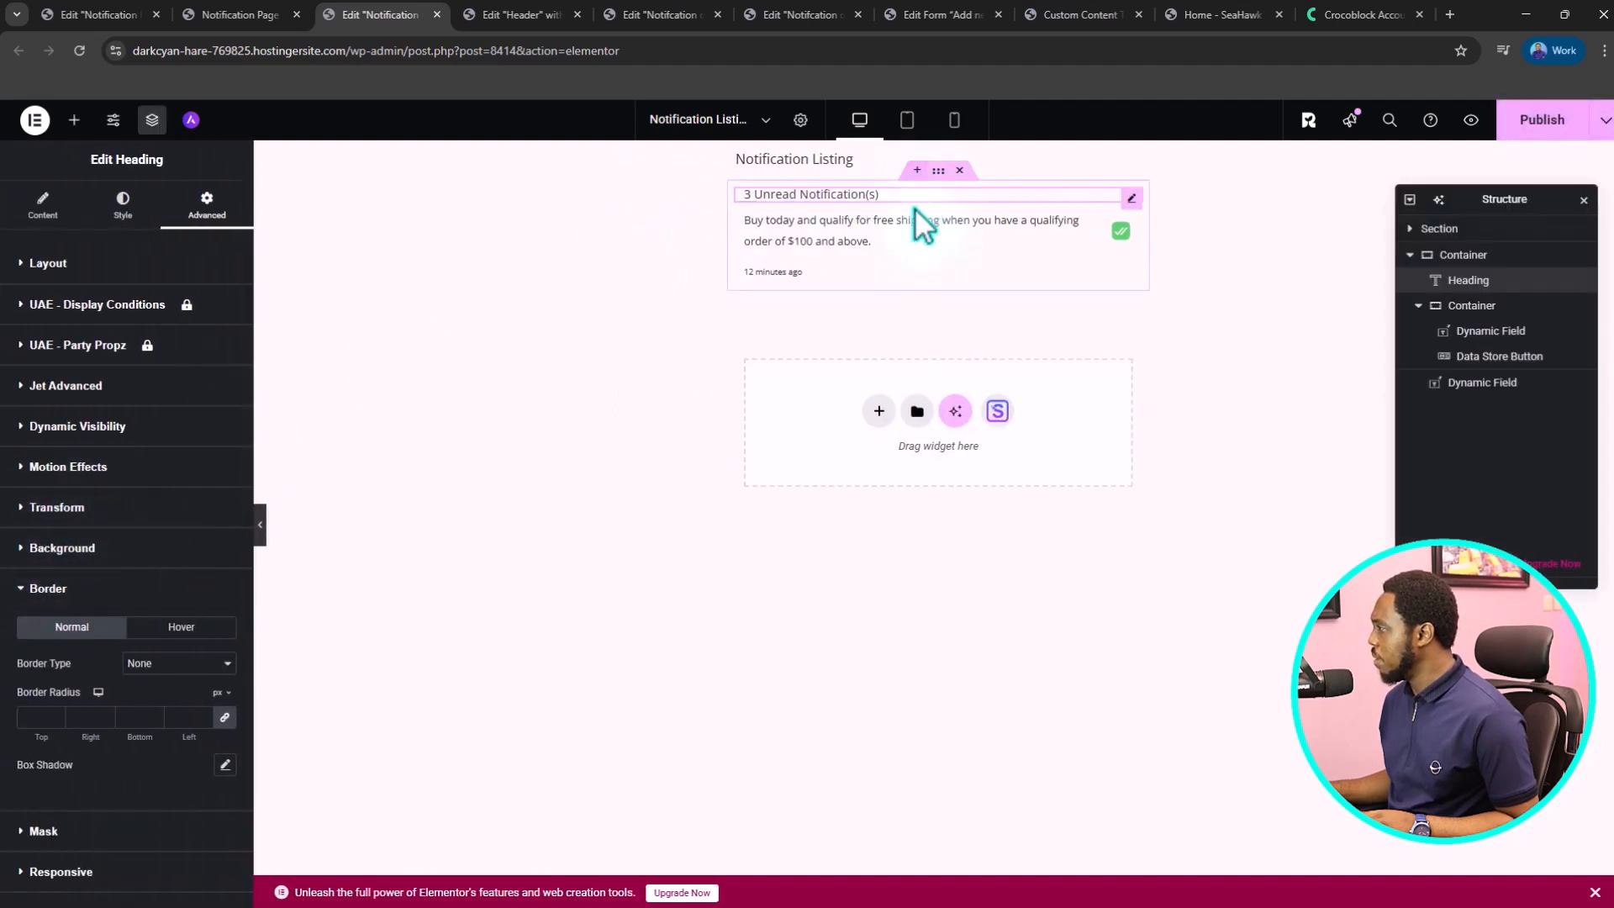
- Set the outer container's border width to 0 at the top and 1 px at the bottom, and preview the listing item
left_click(1467, 256)
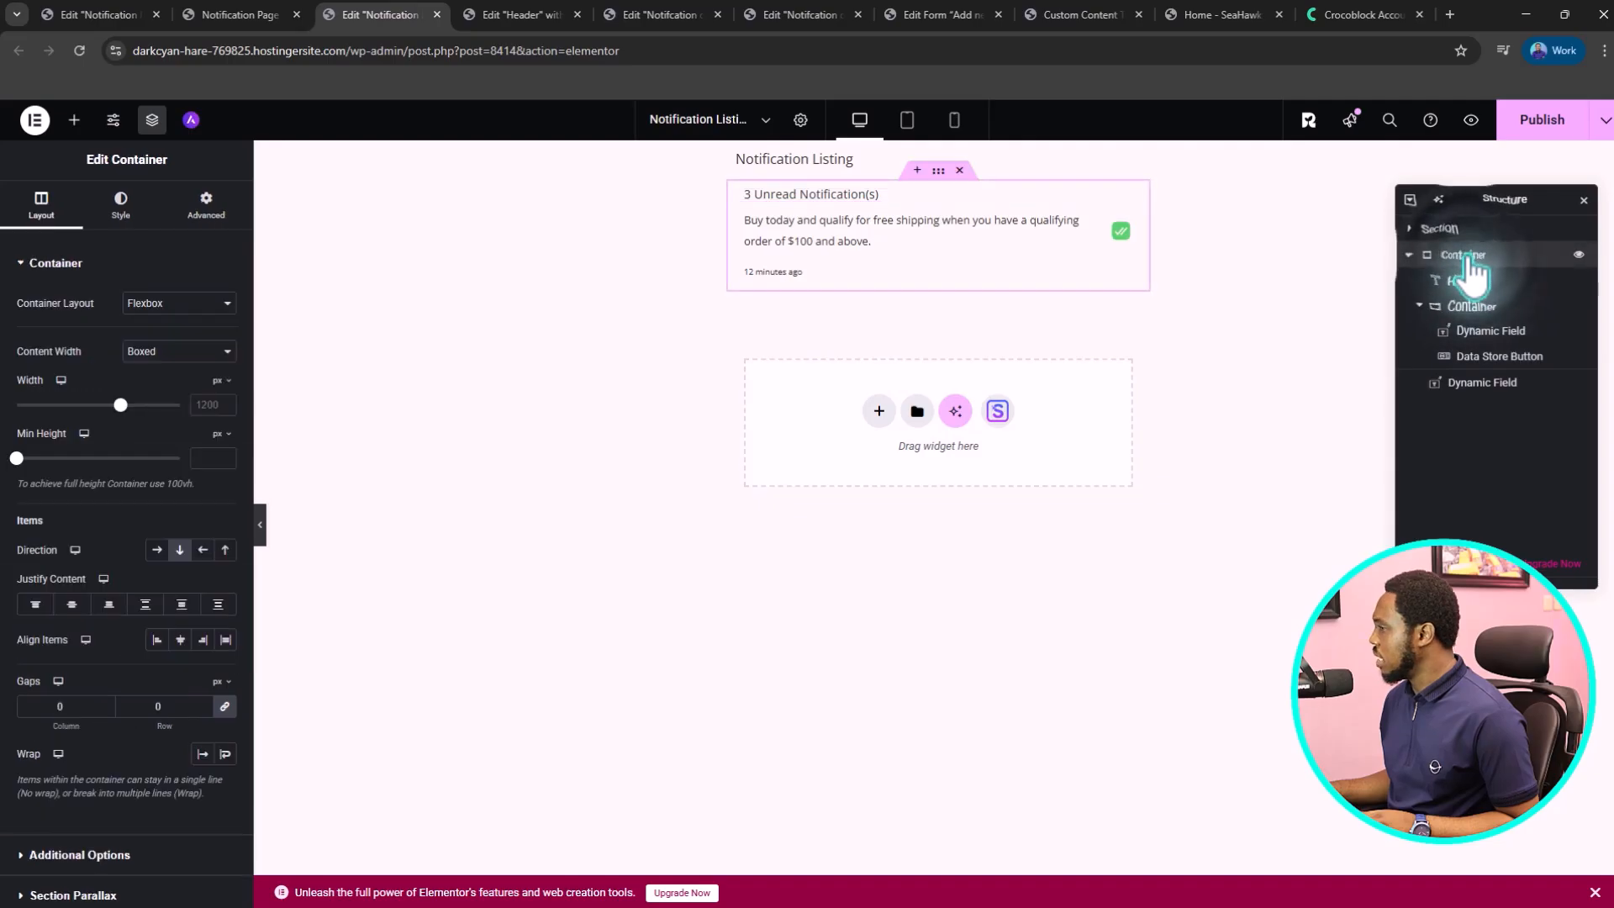
left_click(120, 209)
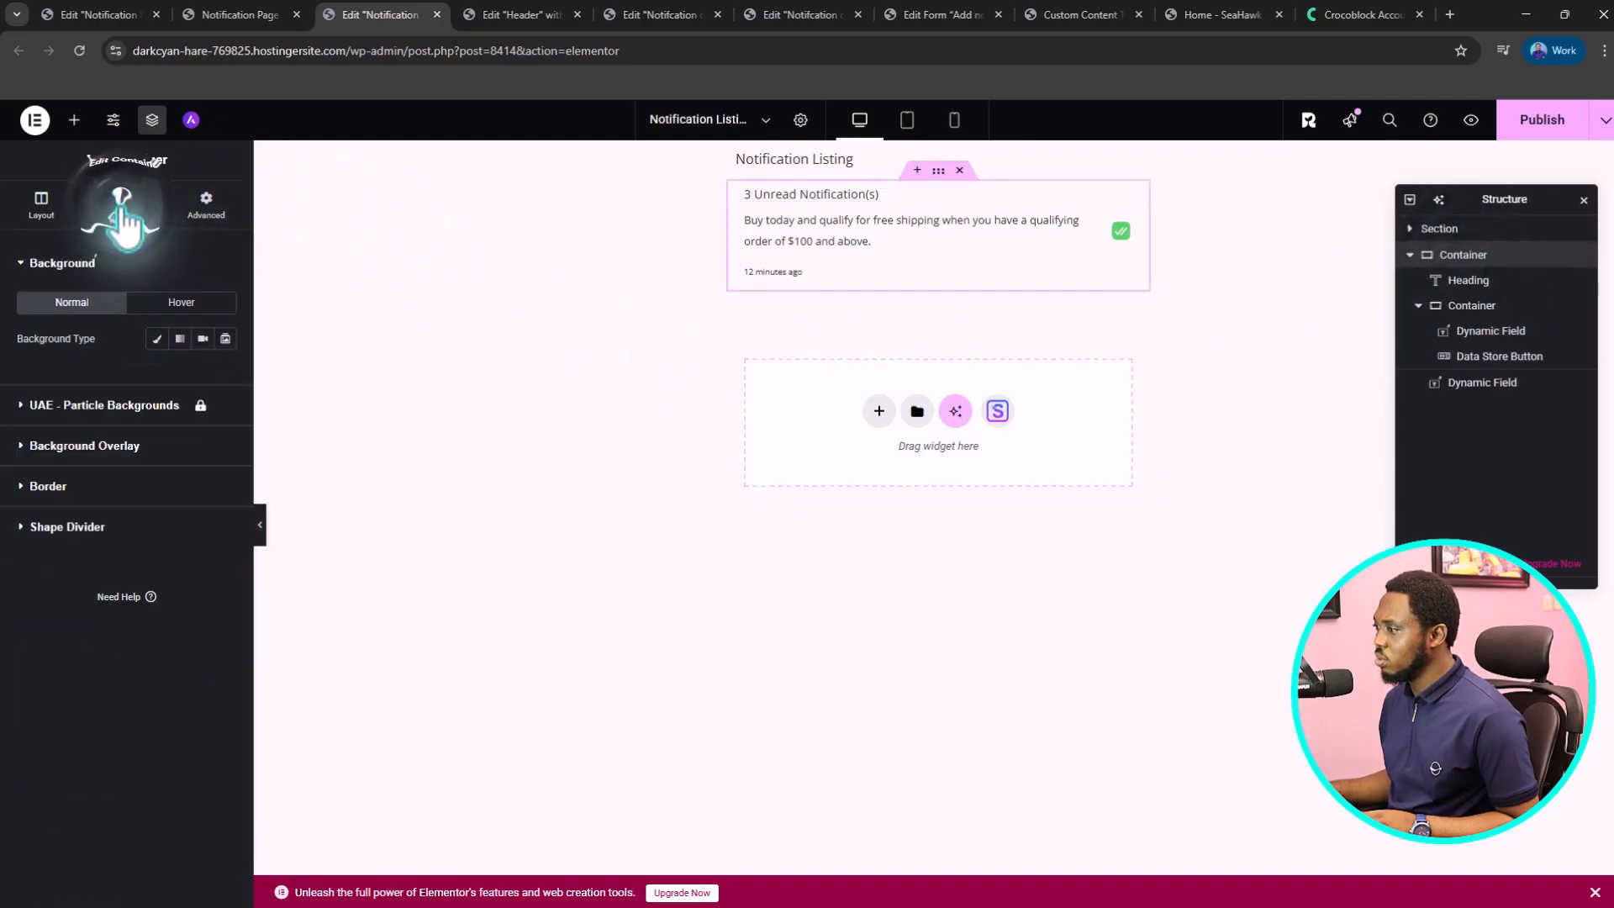
left_click(57, 486)
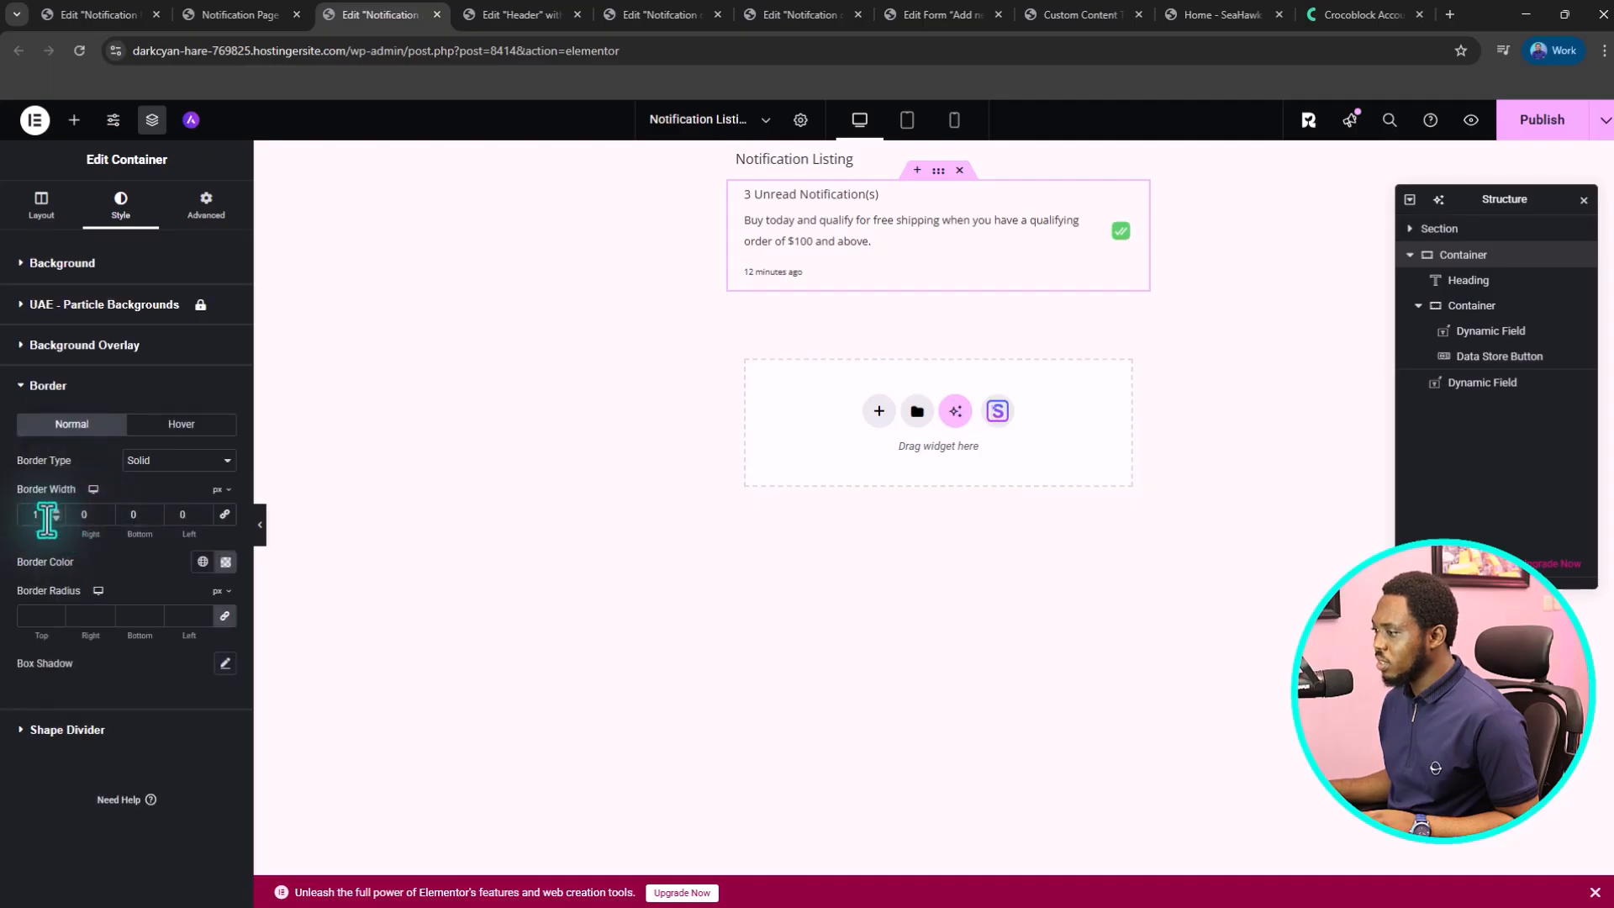
left_click_drag(45, 516, 22, 515)
type("0")
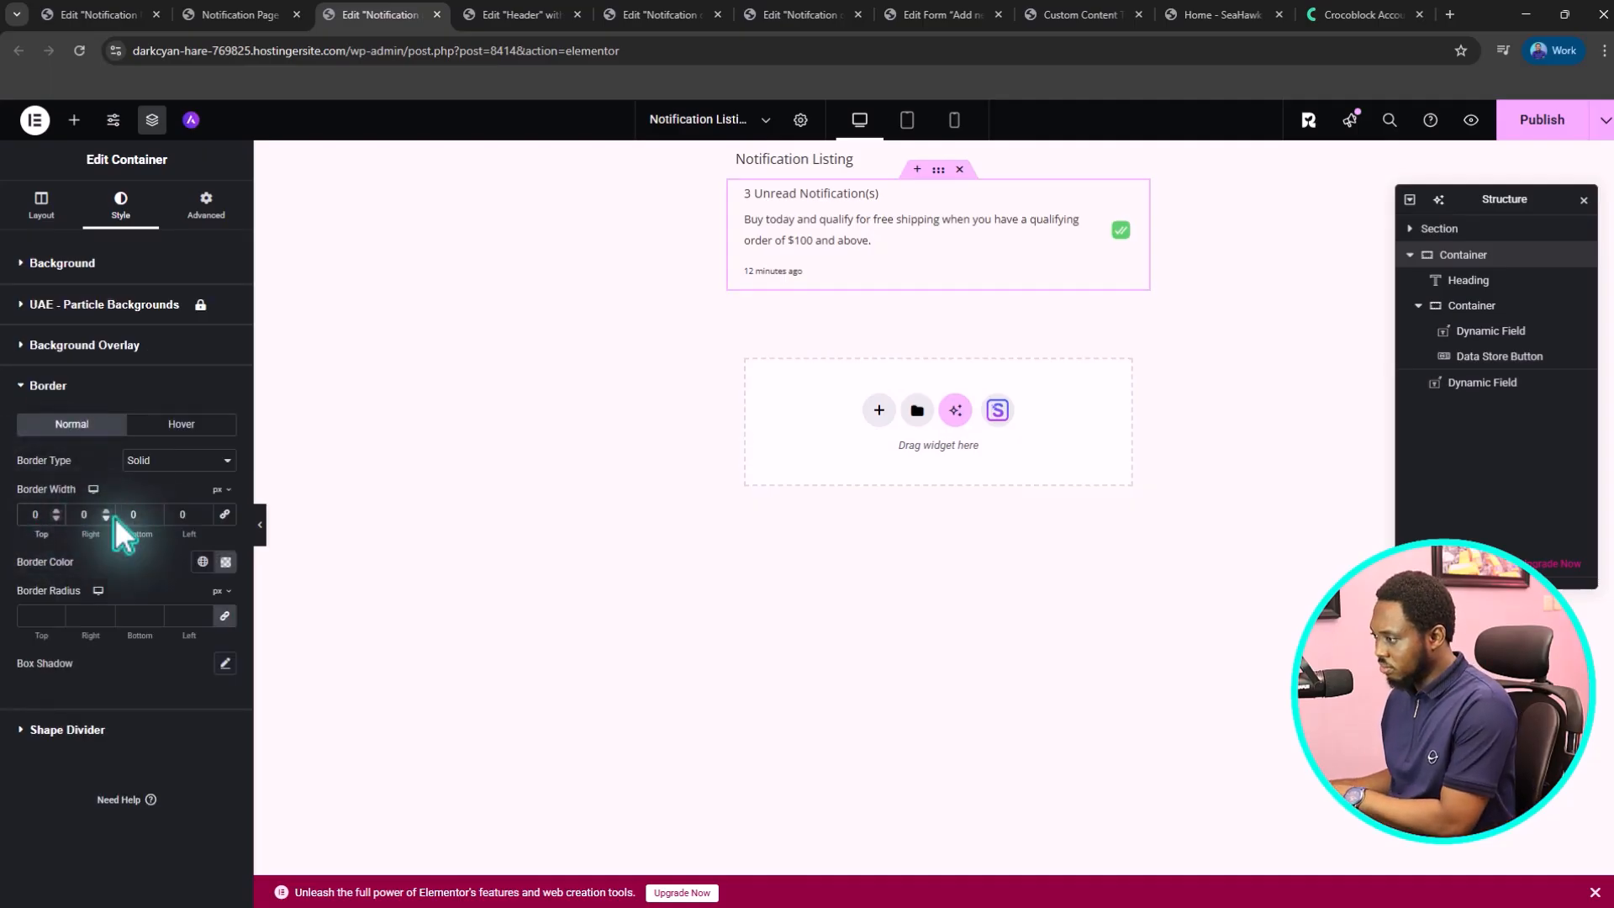
left_click_drag(139, 515, 124, 520)
type("1")
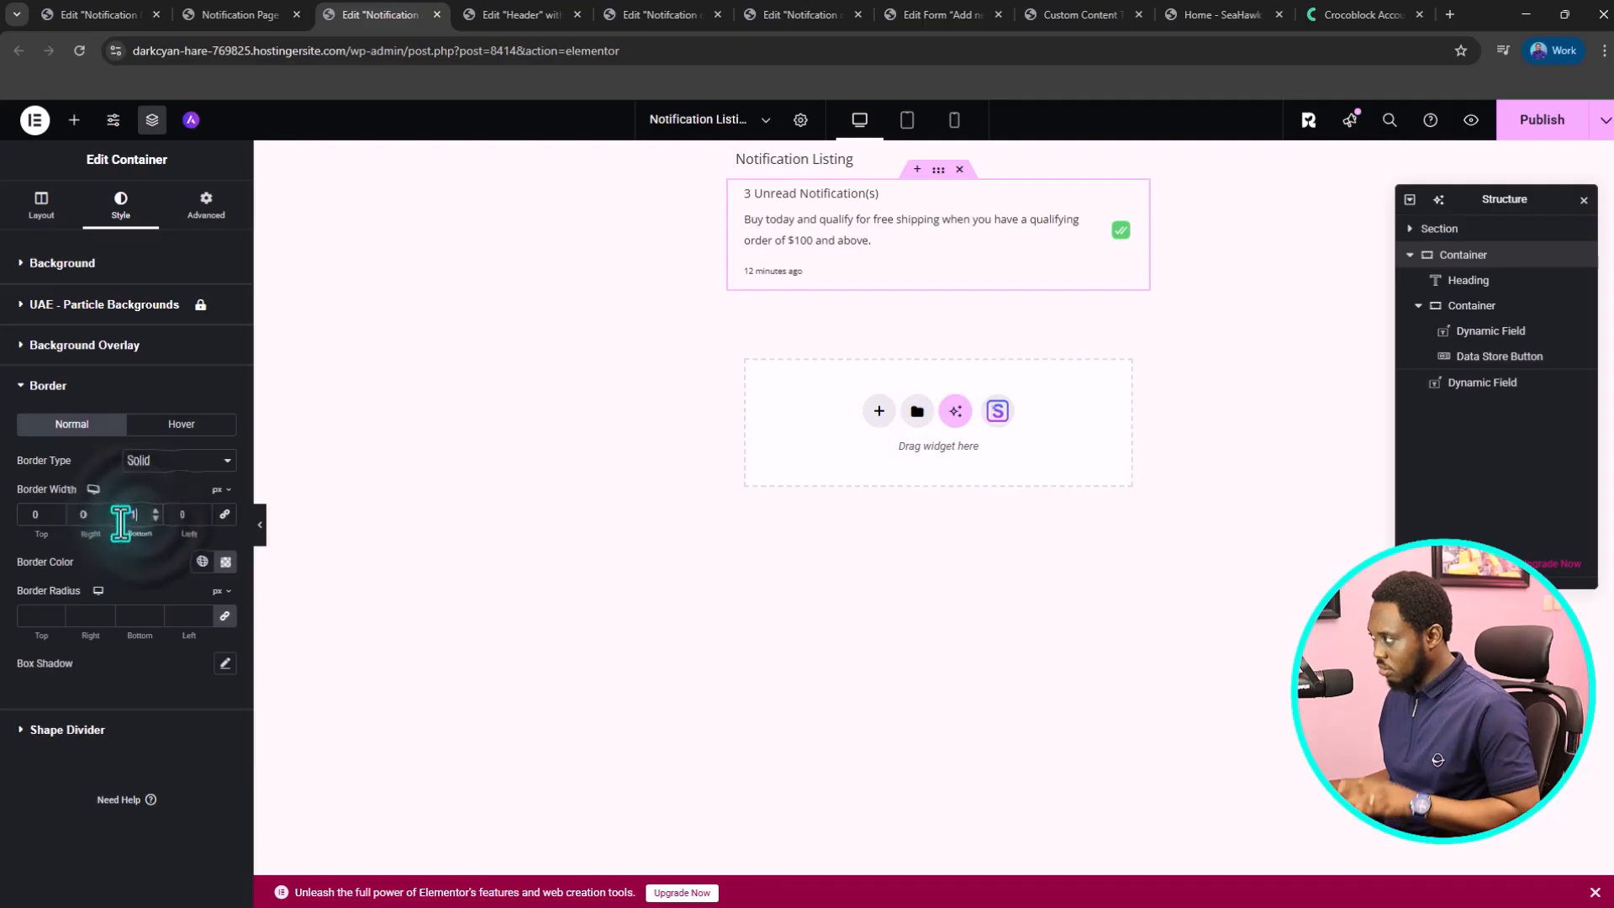
left_click(260, 524)
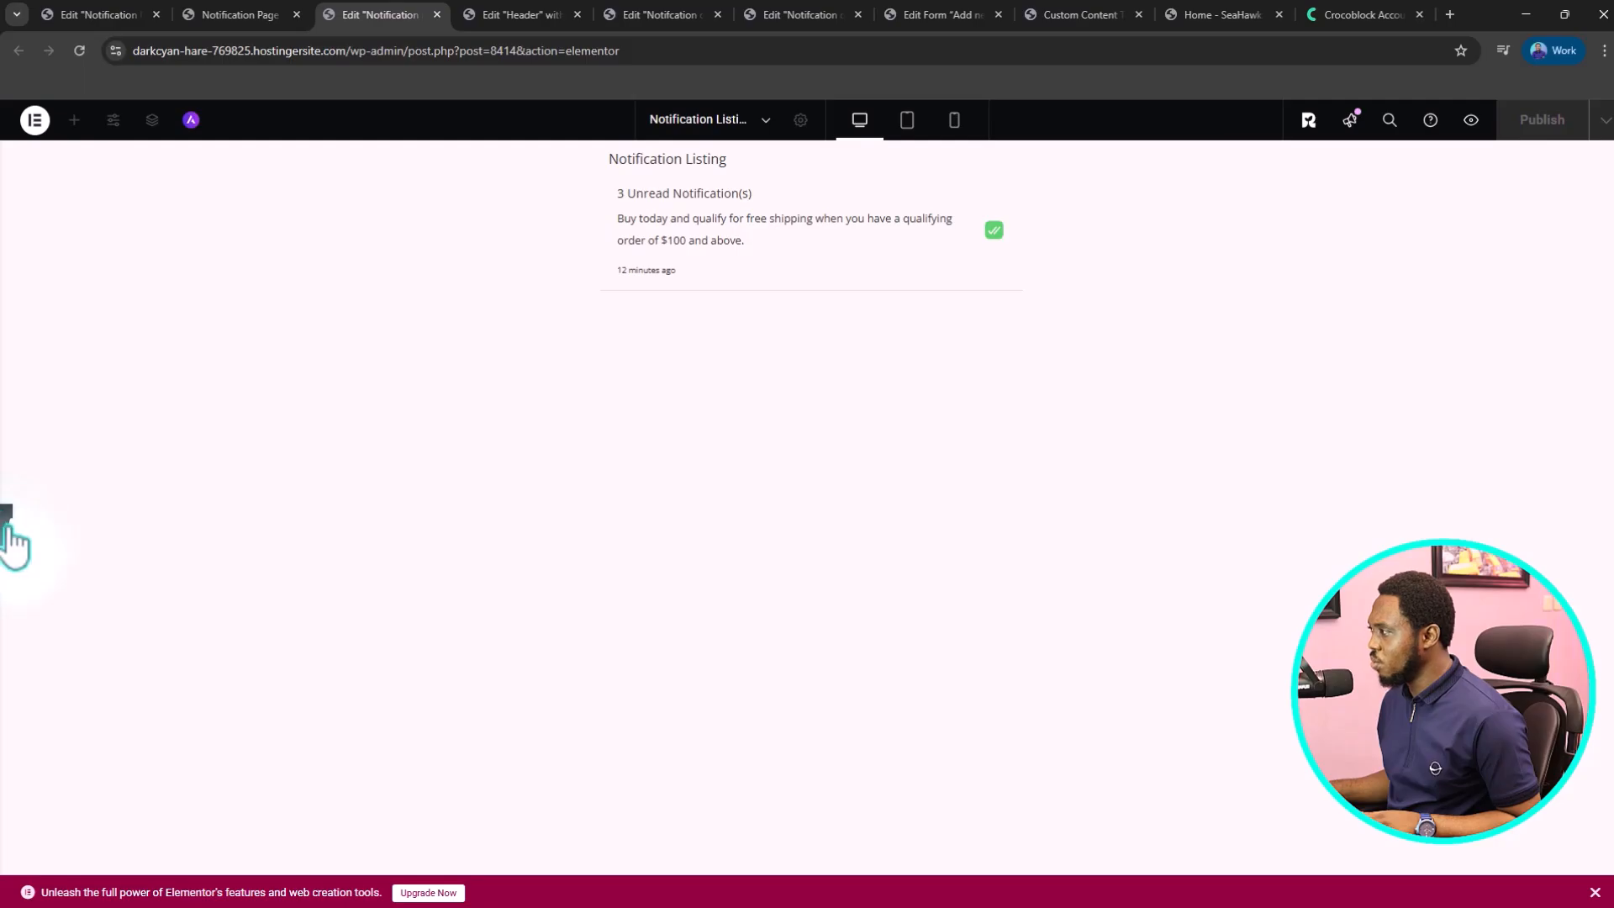
left_click(7, 526)
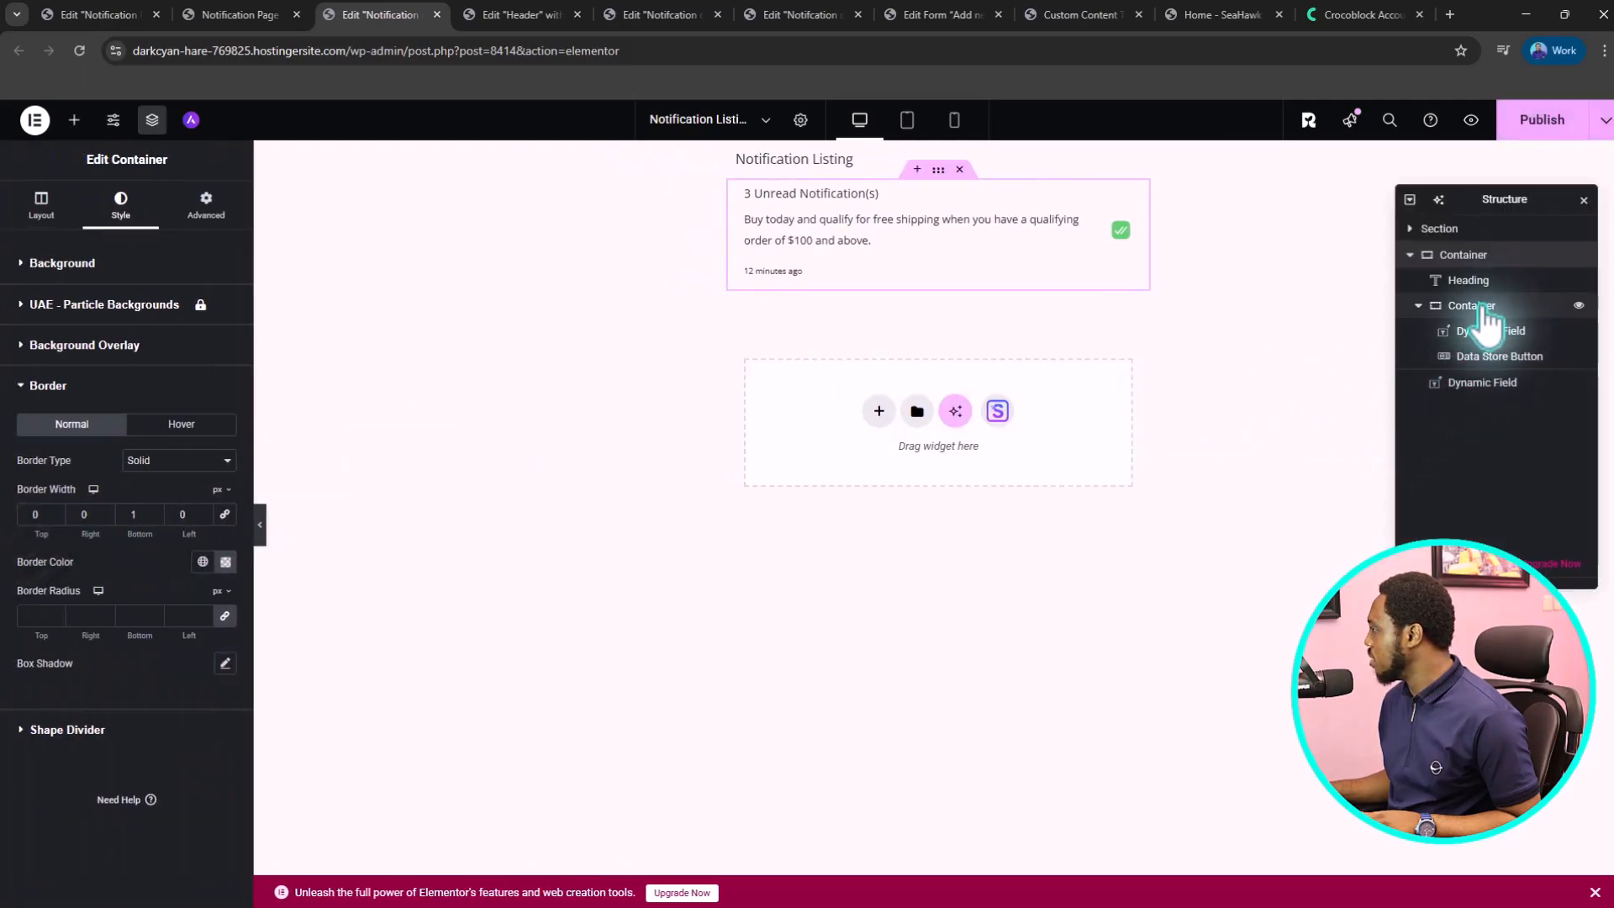
- Give the inner container a solid 1 px top border in color #AFABAB85 and preview the divider
left_click(1484, 309)
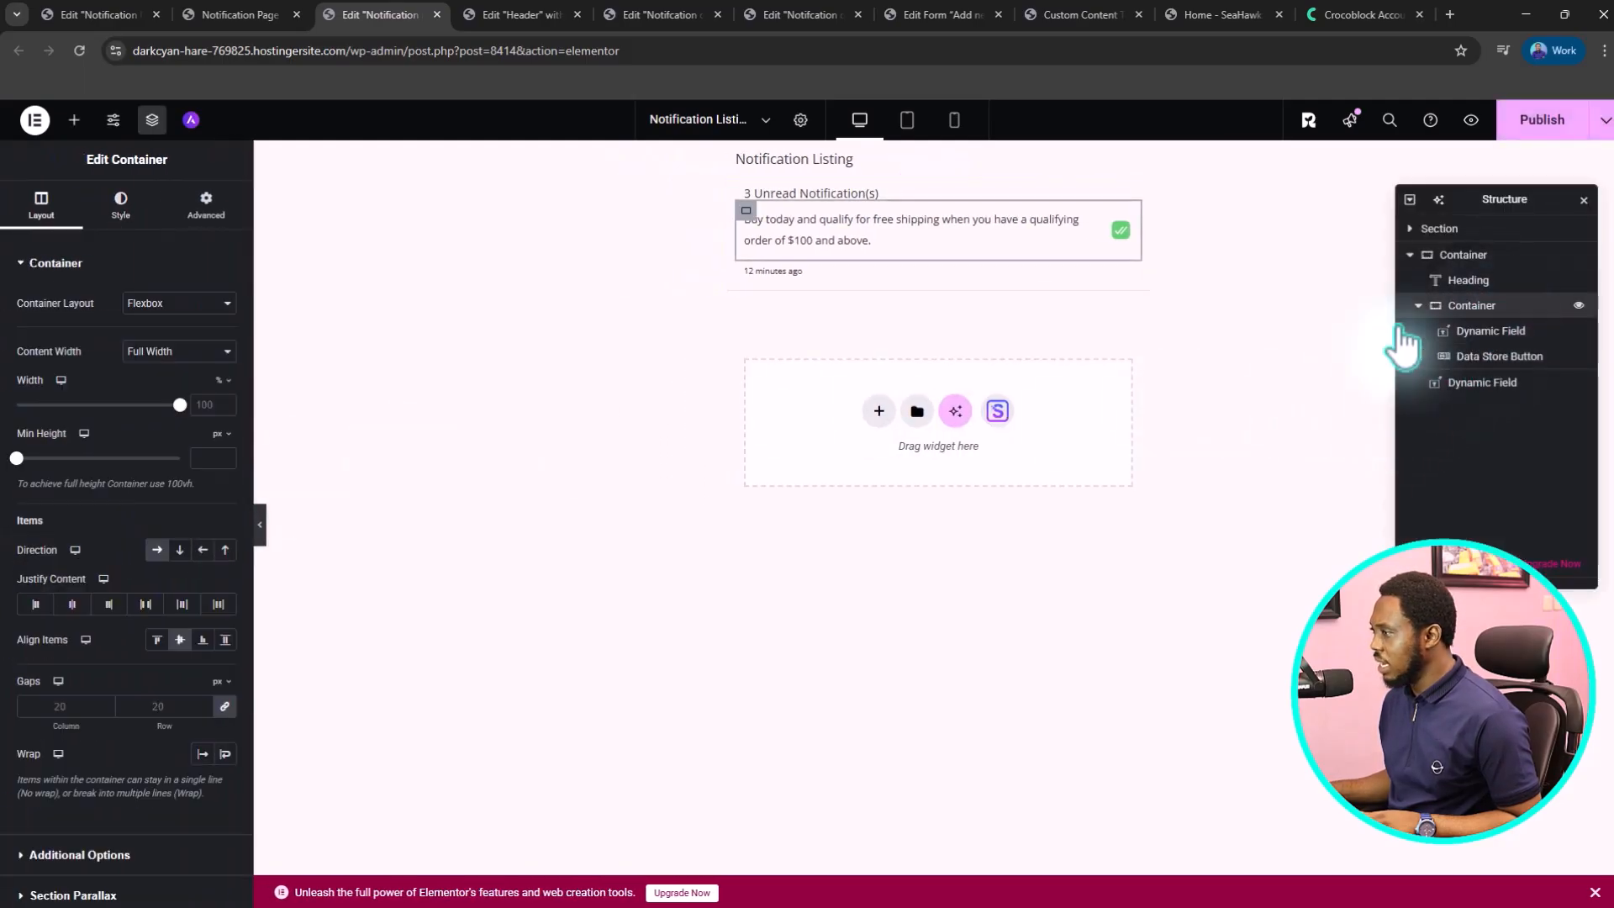
left_click(123, 206)
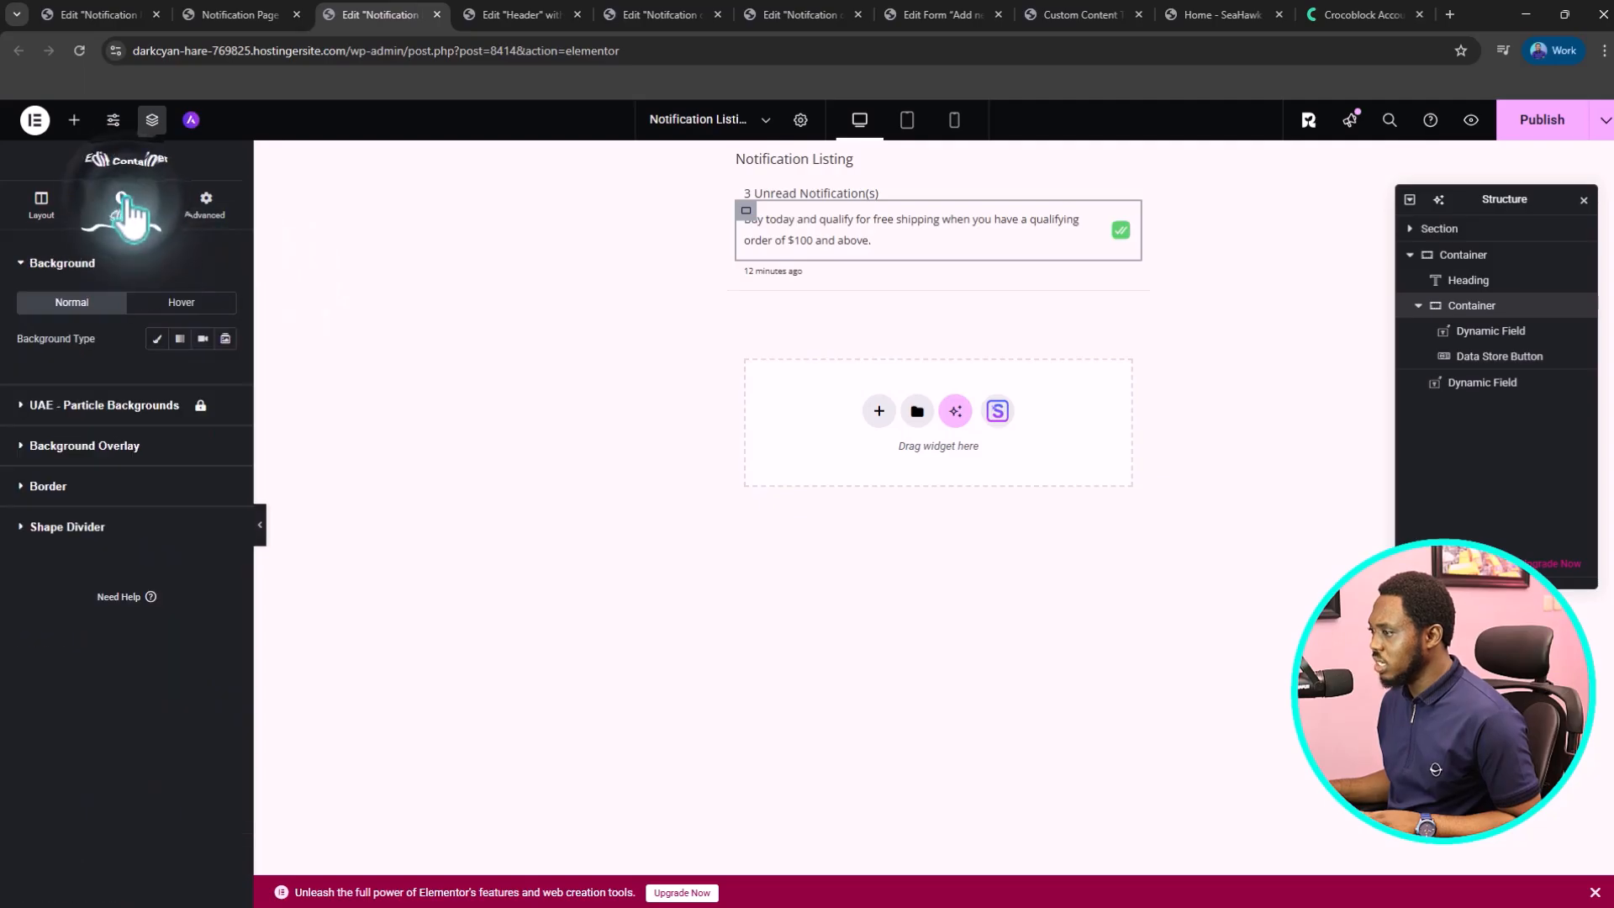
left_click(42, 479)
left_click(225, 562)
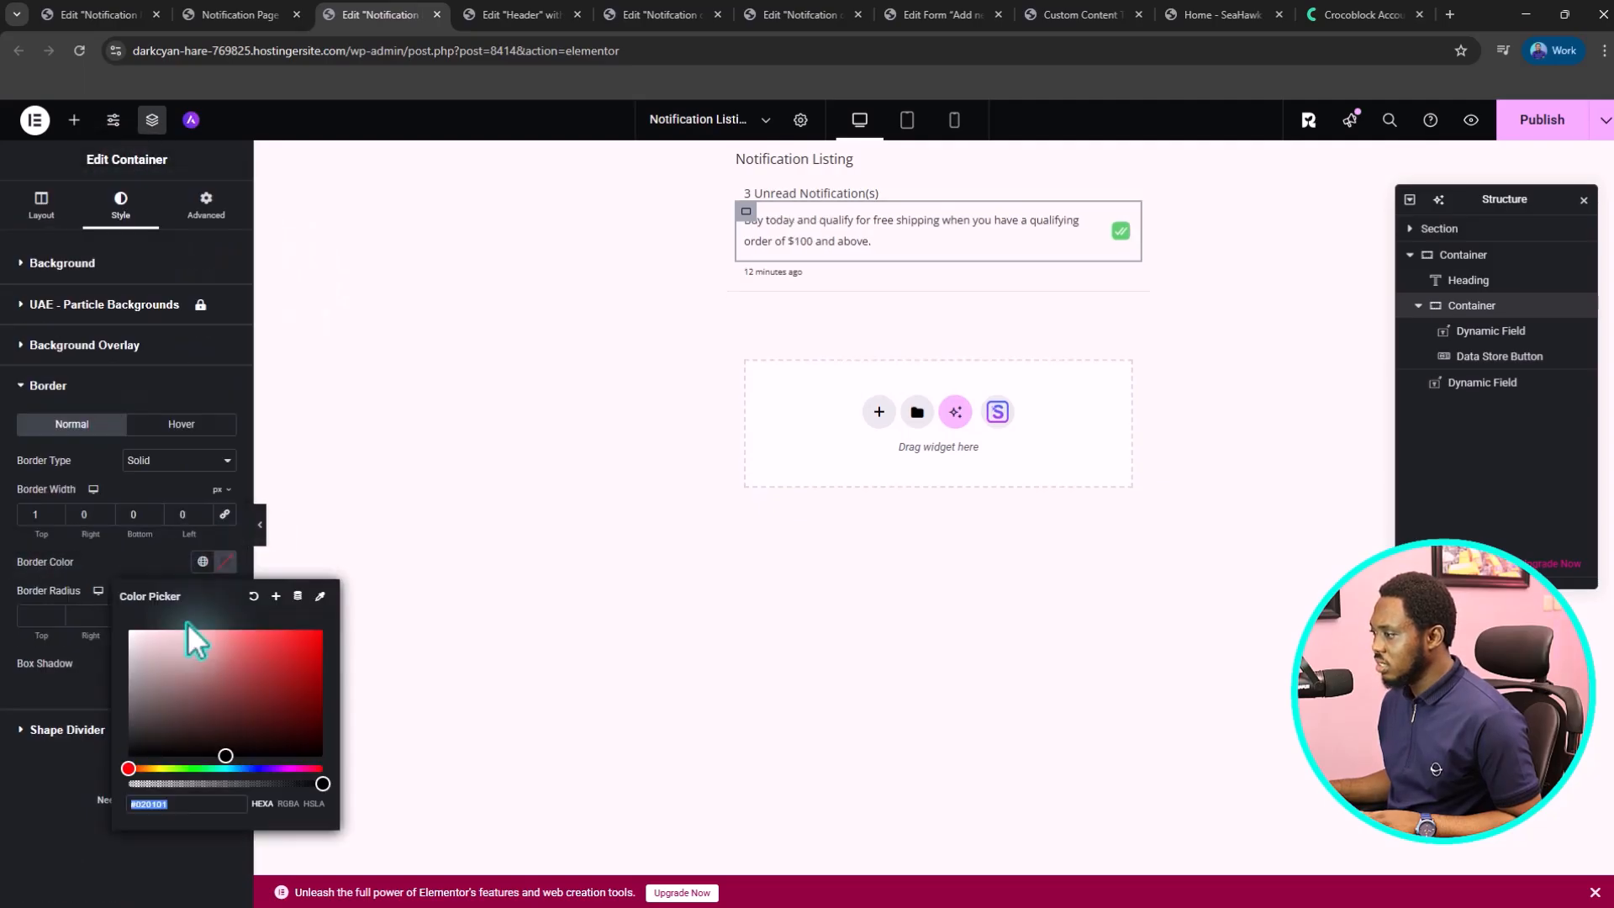
left_click(102, 719)
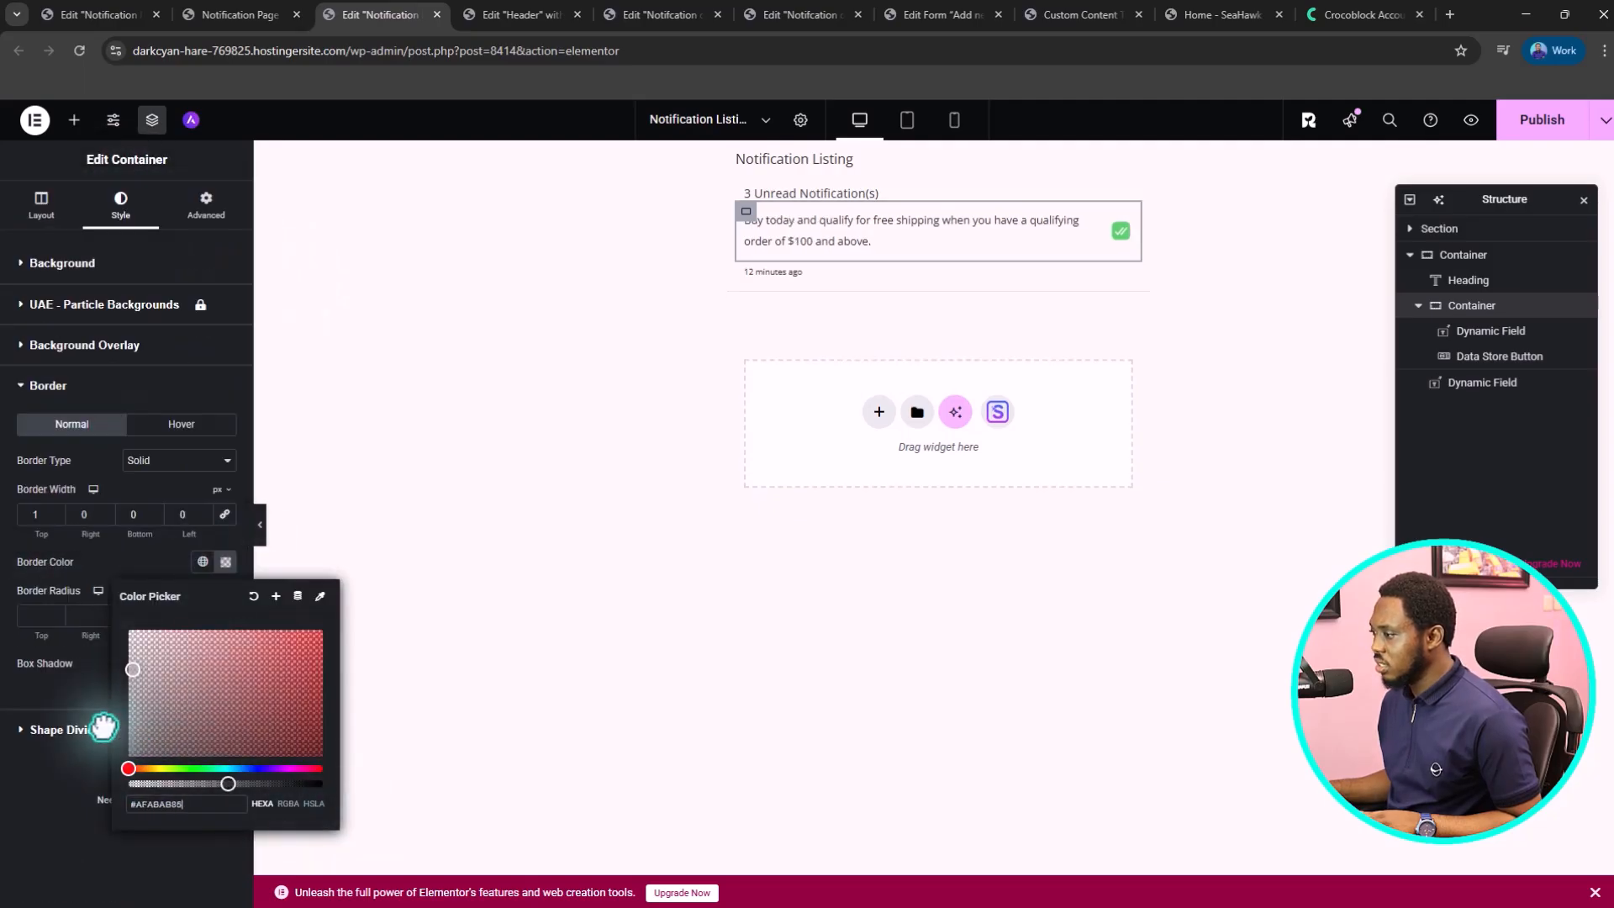
left_click(261, 526)
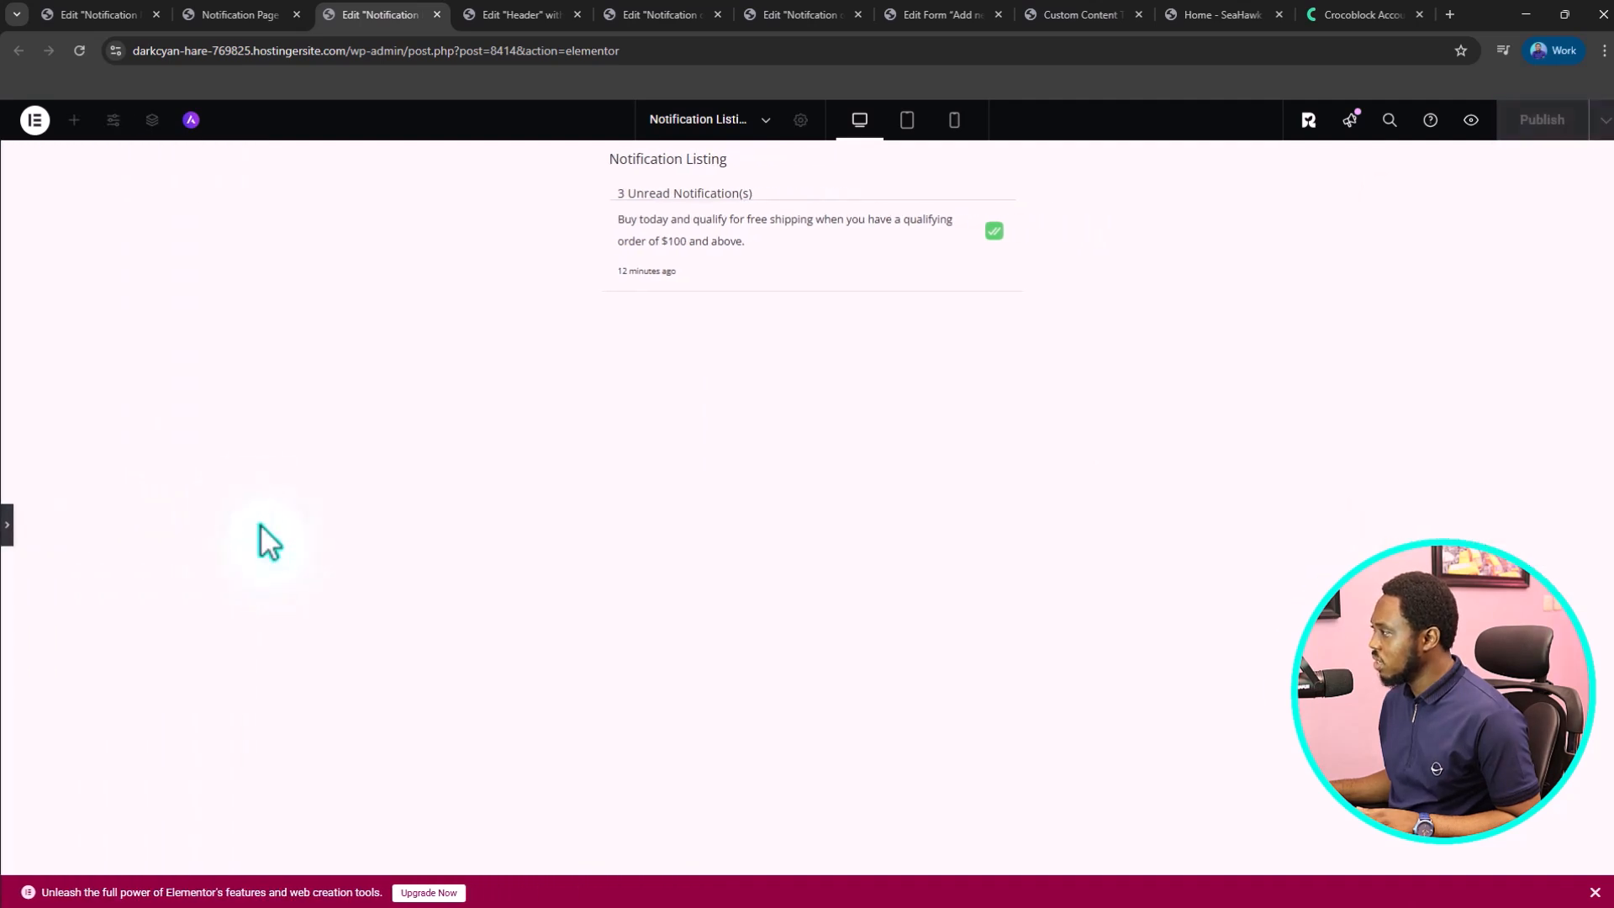
left_click(9, 521)
- Set the bottom padding of the unread-count heading to 10 px
left_click(1461, 282)
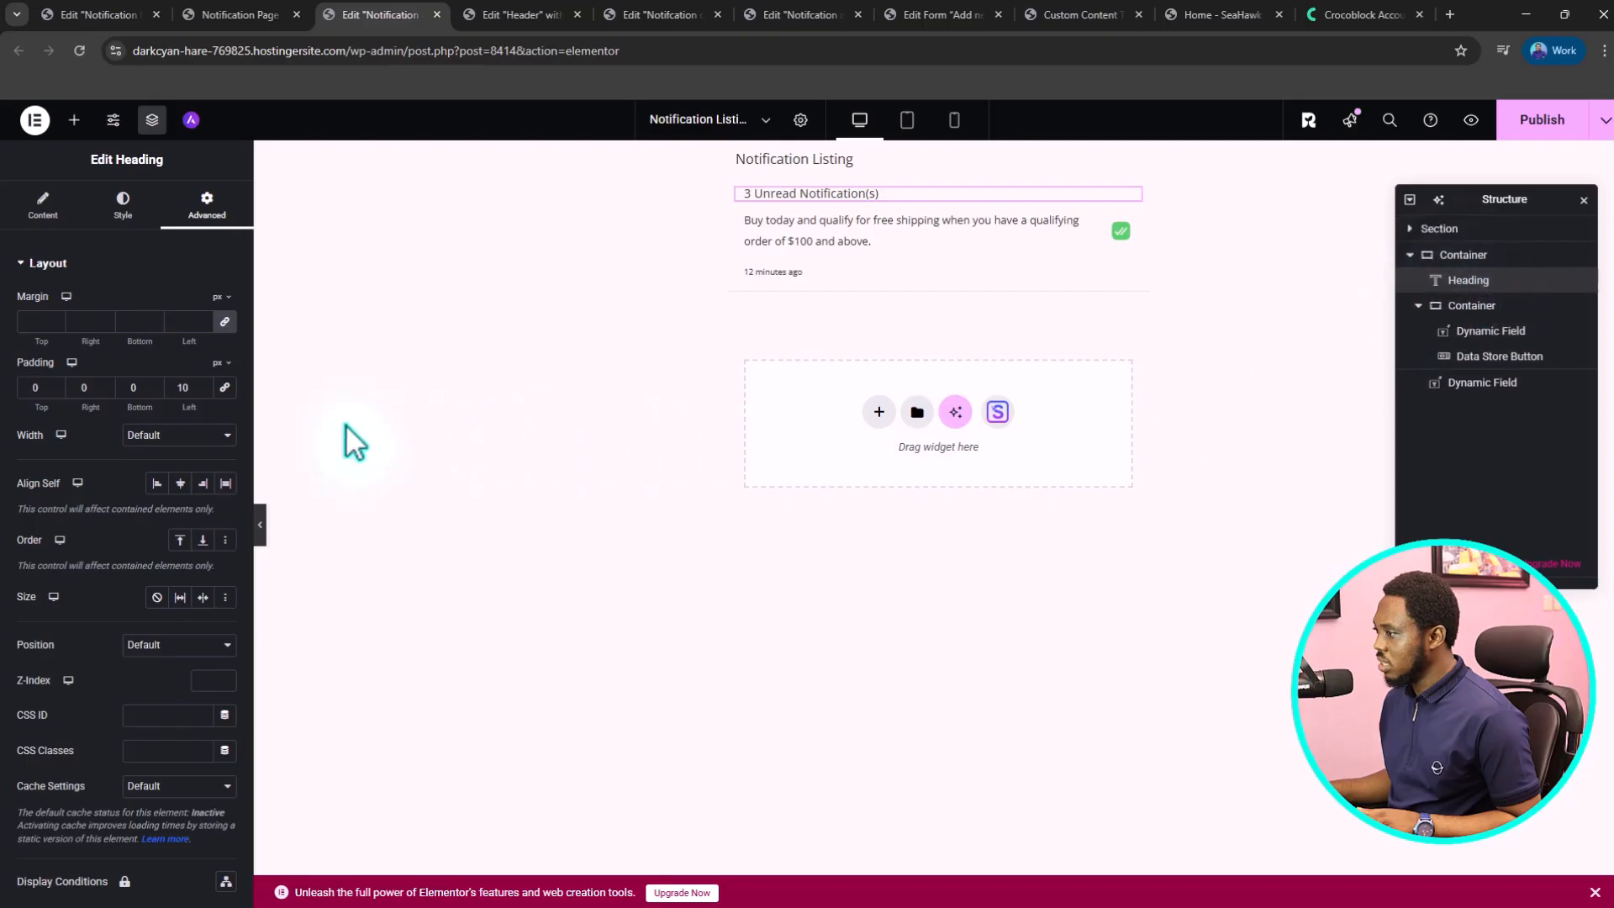
left_click(128, 388)
type("10")
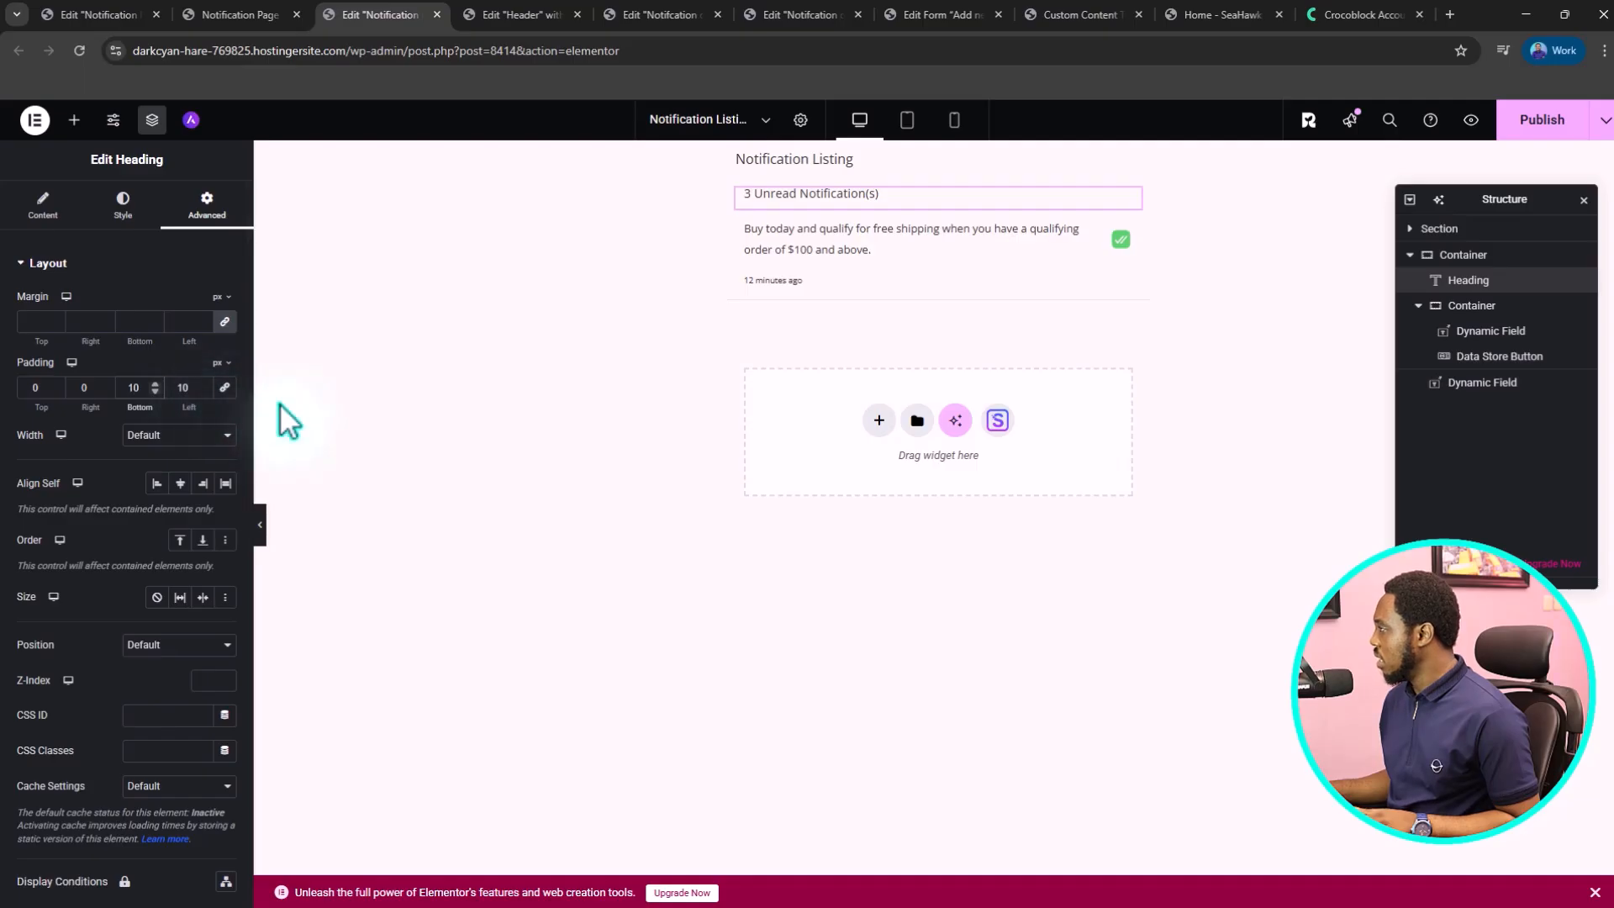
- Set the outer container's border type to None and publish the Notification Listing template
left_click(1466, 254)
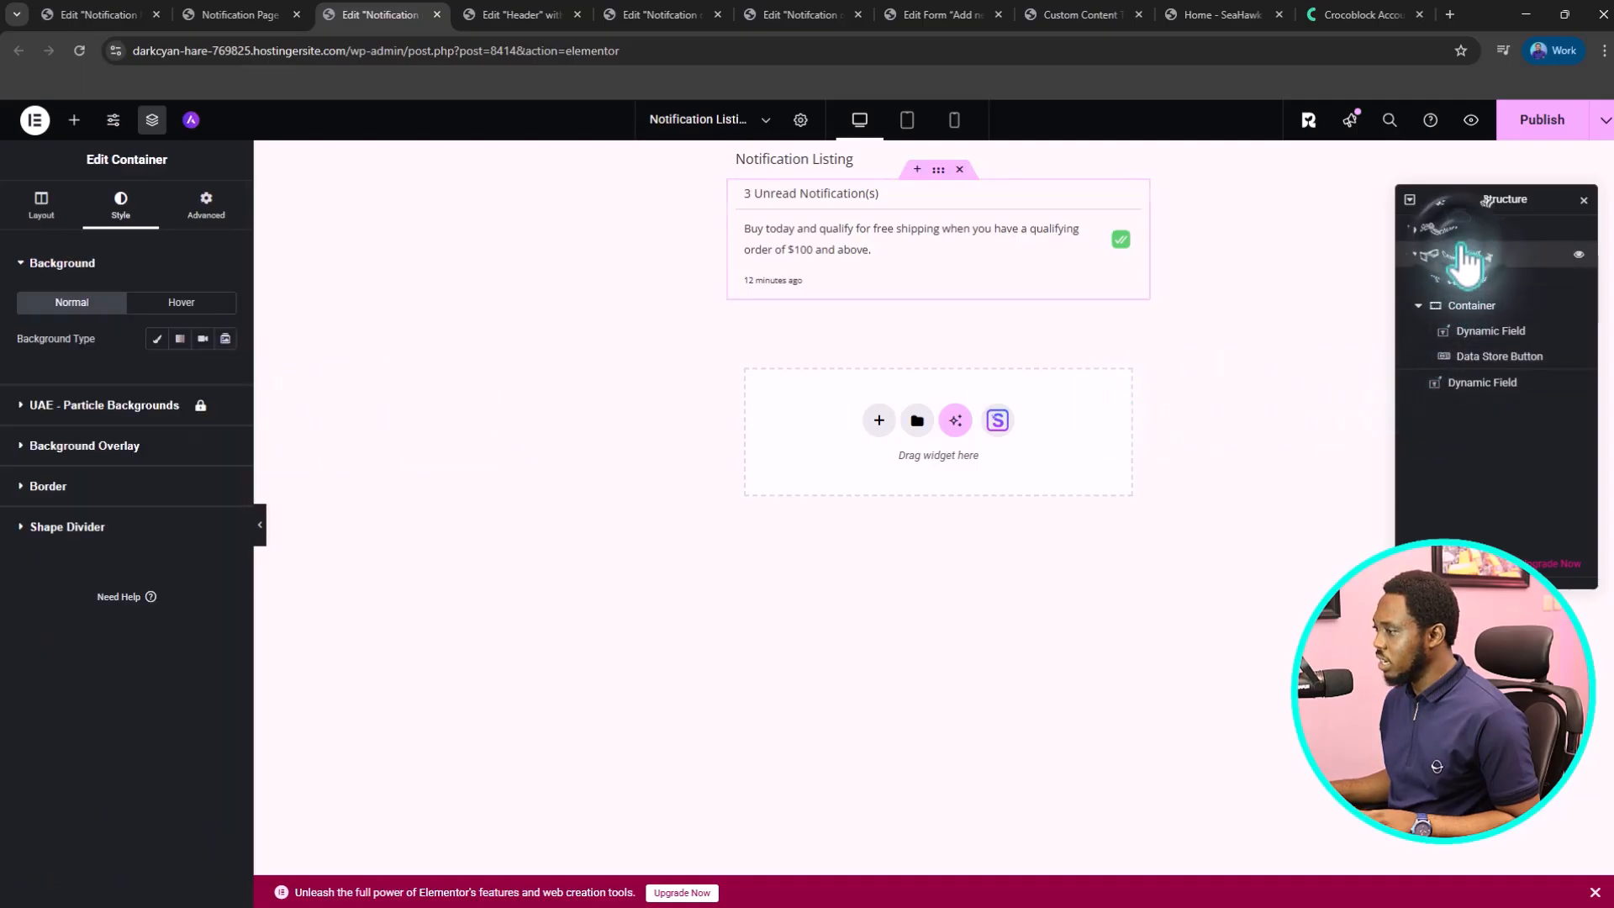
left_click(44, 486)
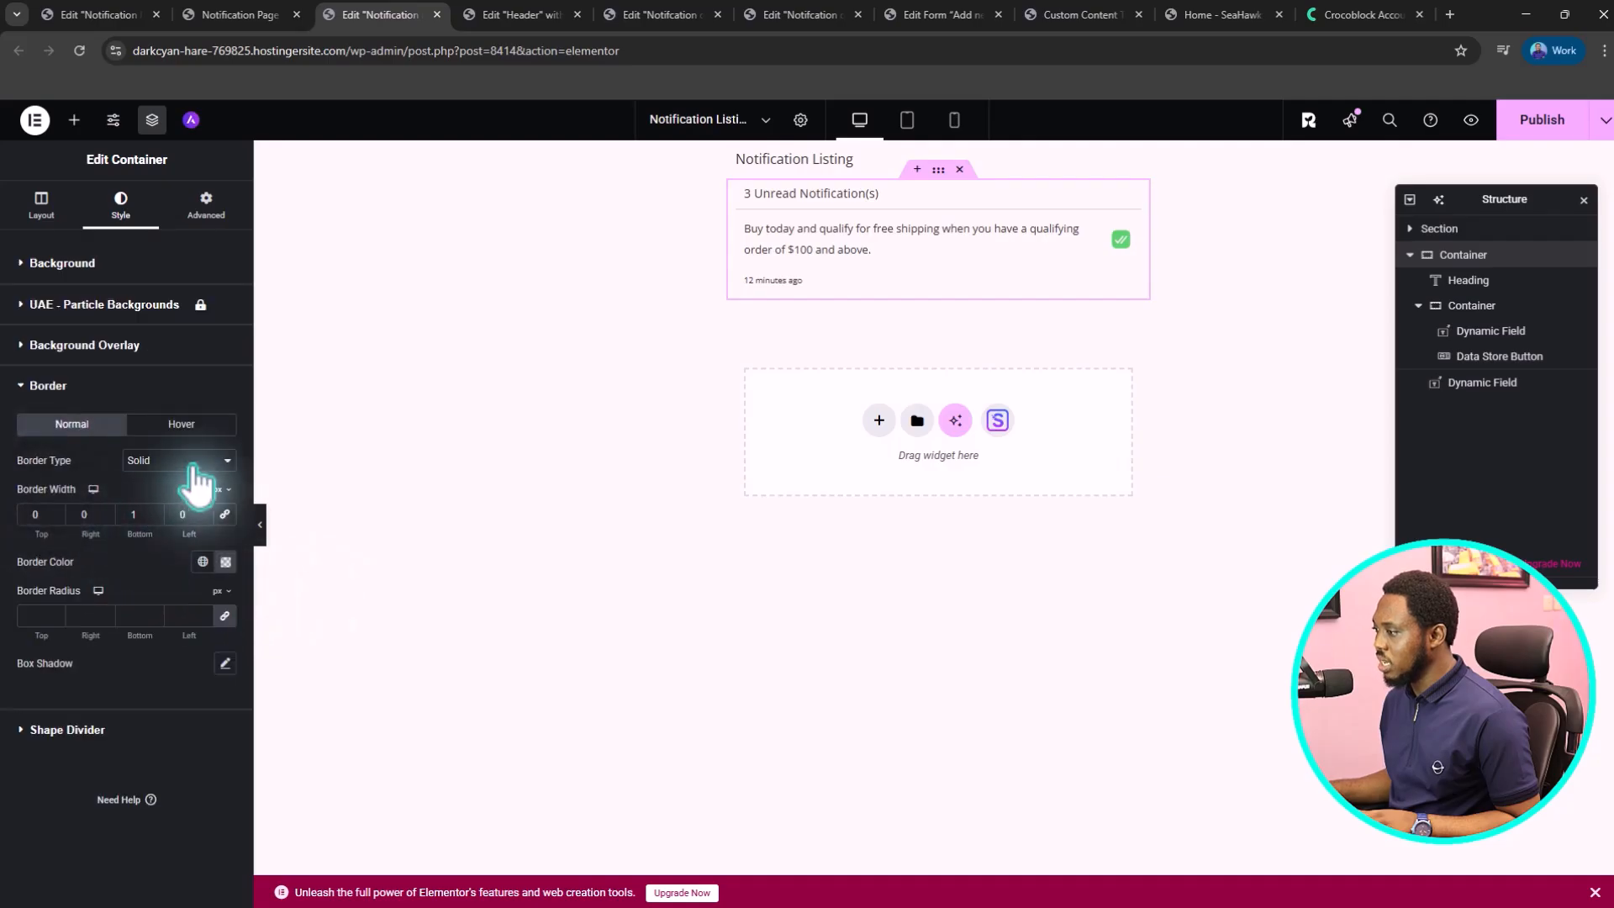
left_click(193, 467)
left_click(147, 506)
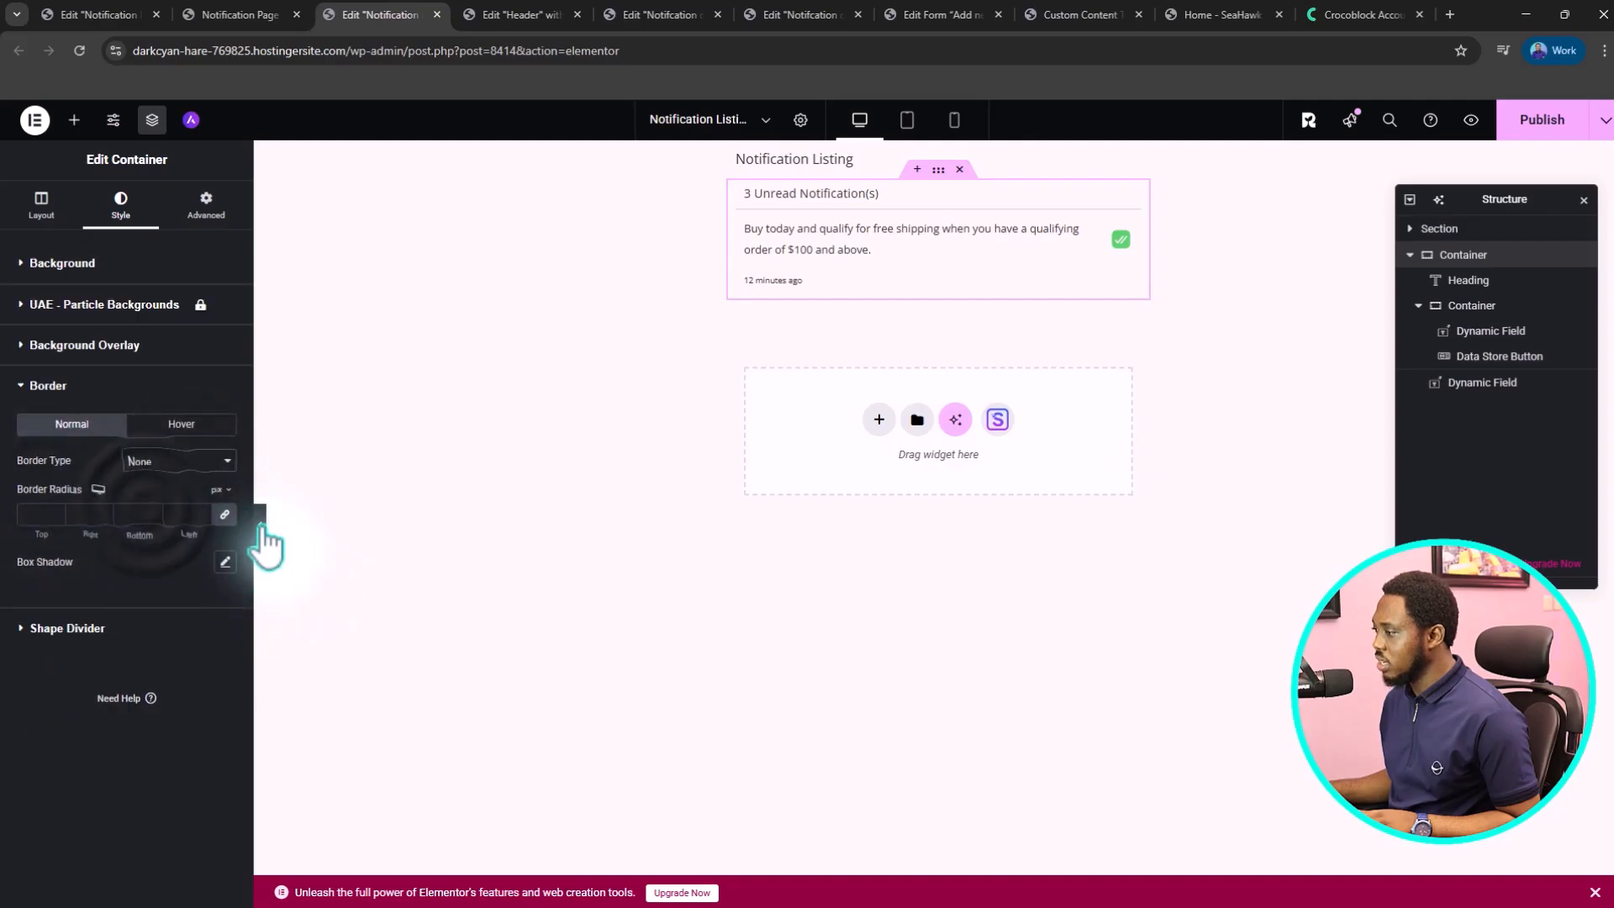
left_click(261, 528)
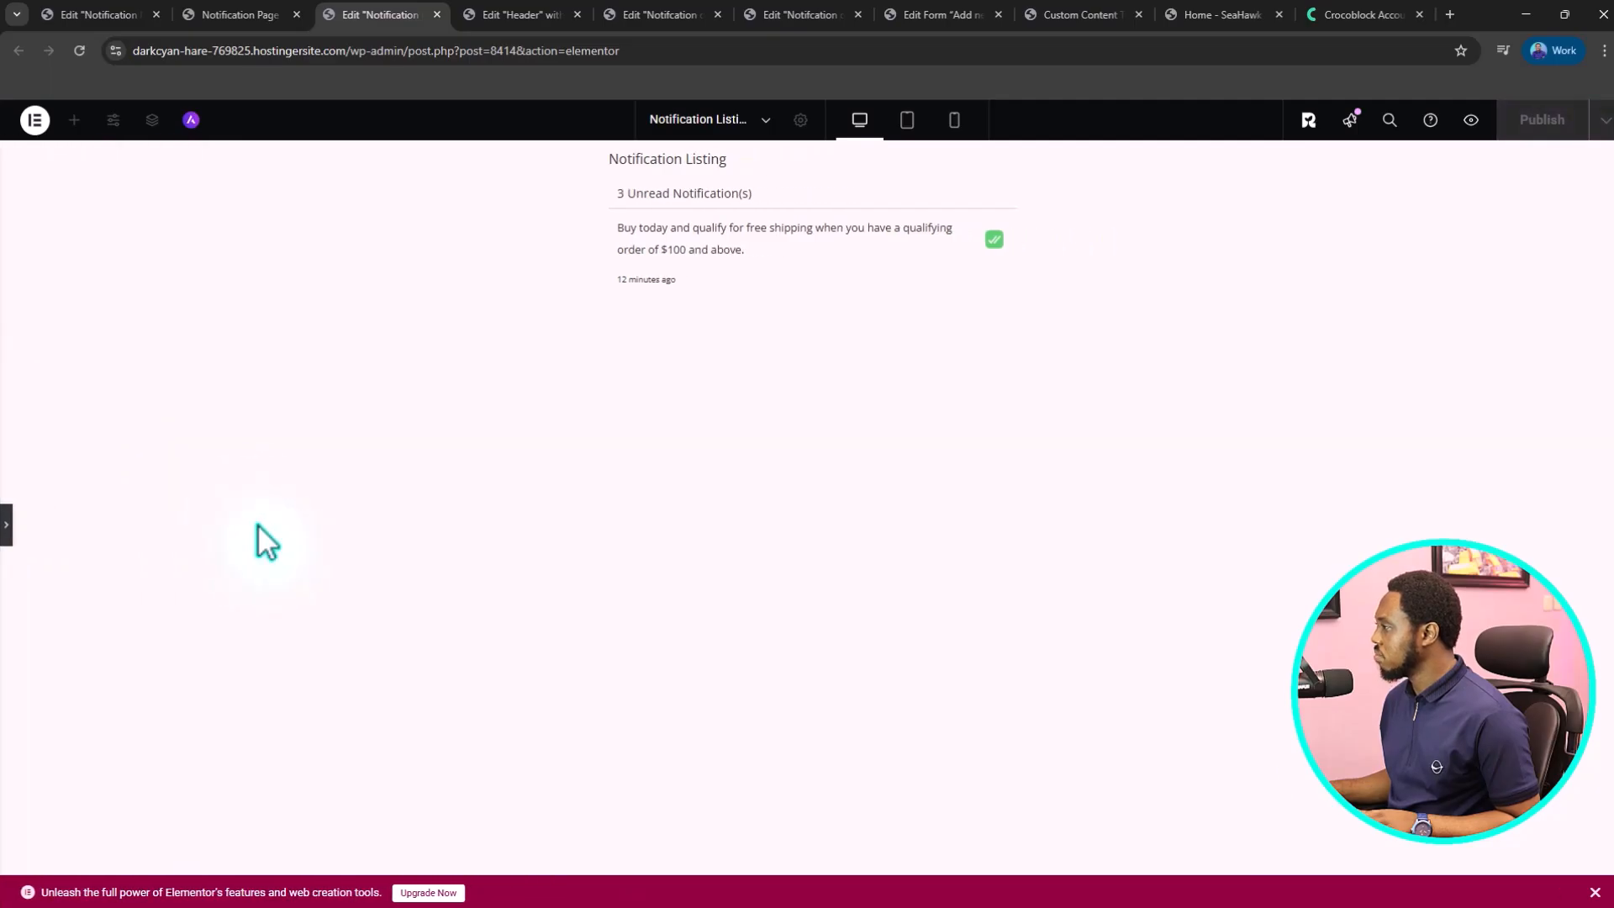
left_click(7, 526)
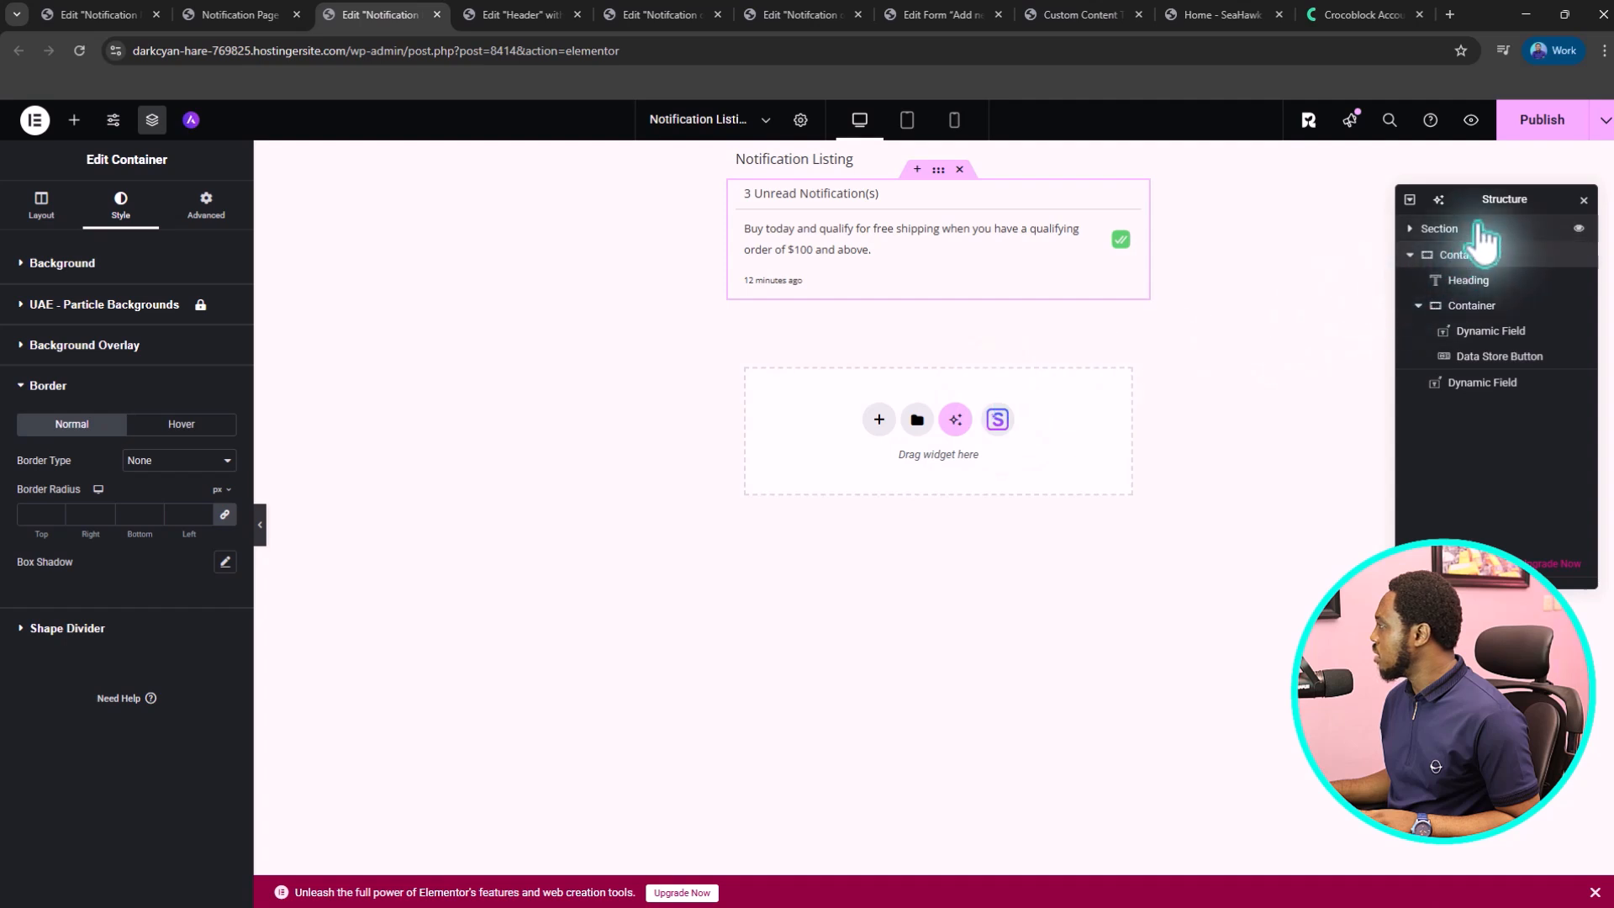
left_click(1541, 128)
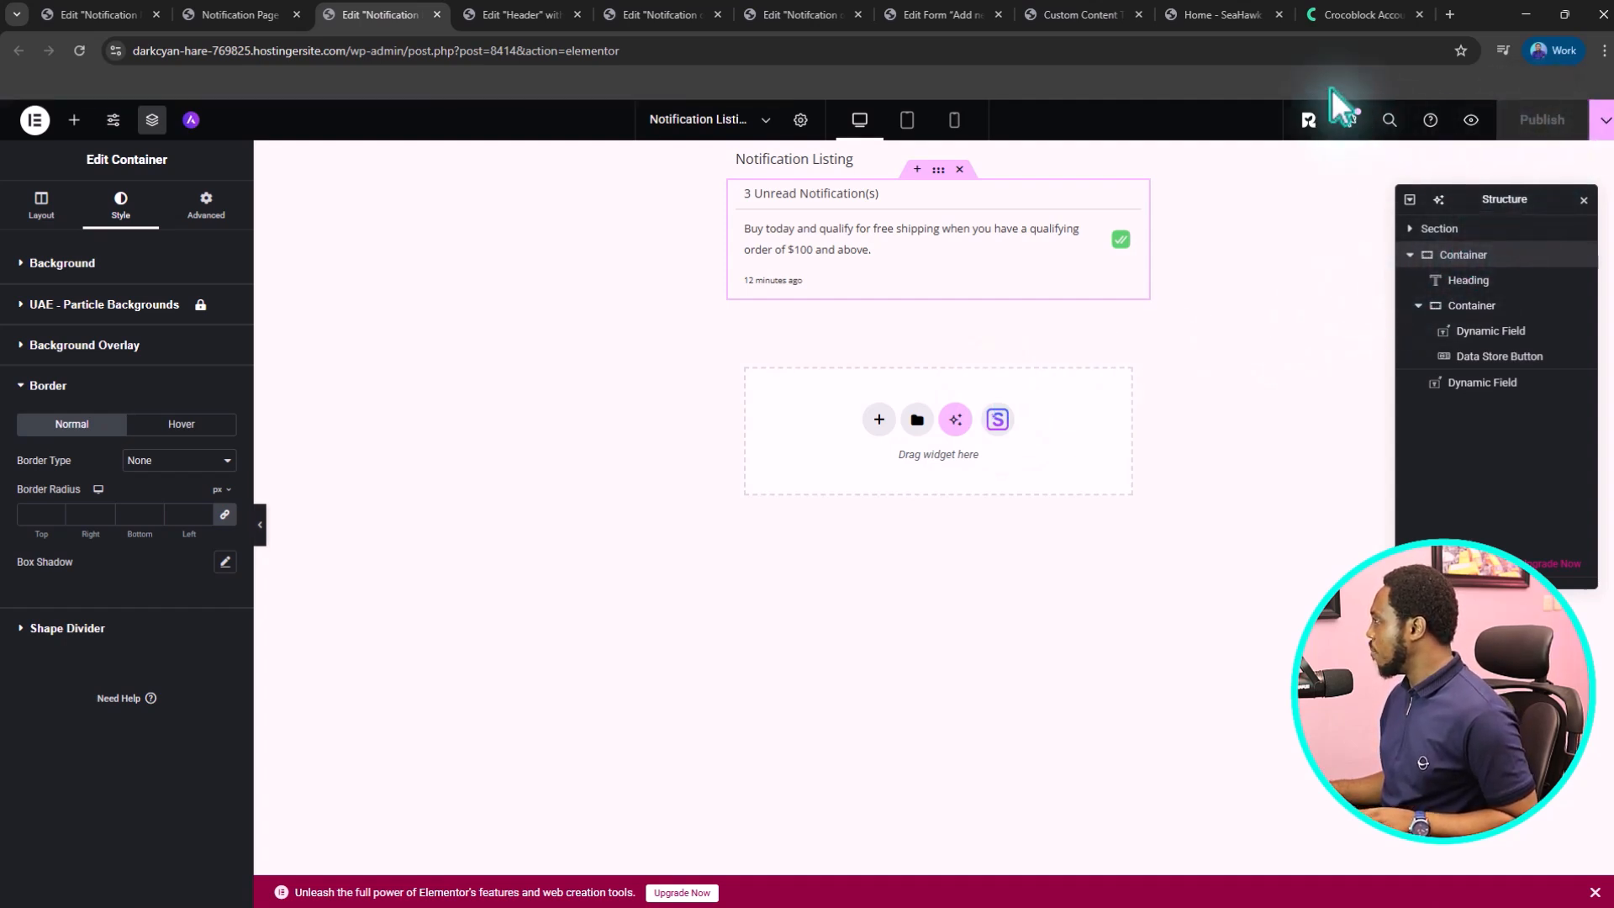
- Check the unread-count heading in the header's bell dropdown on the live home page
left_click(1239, 12)
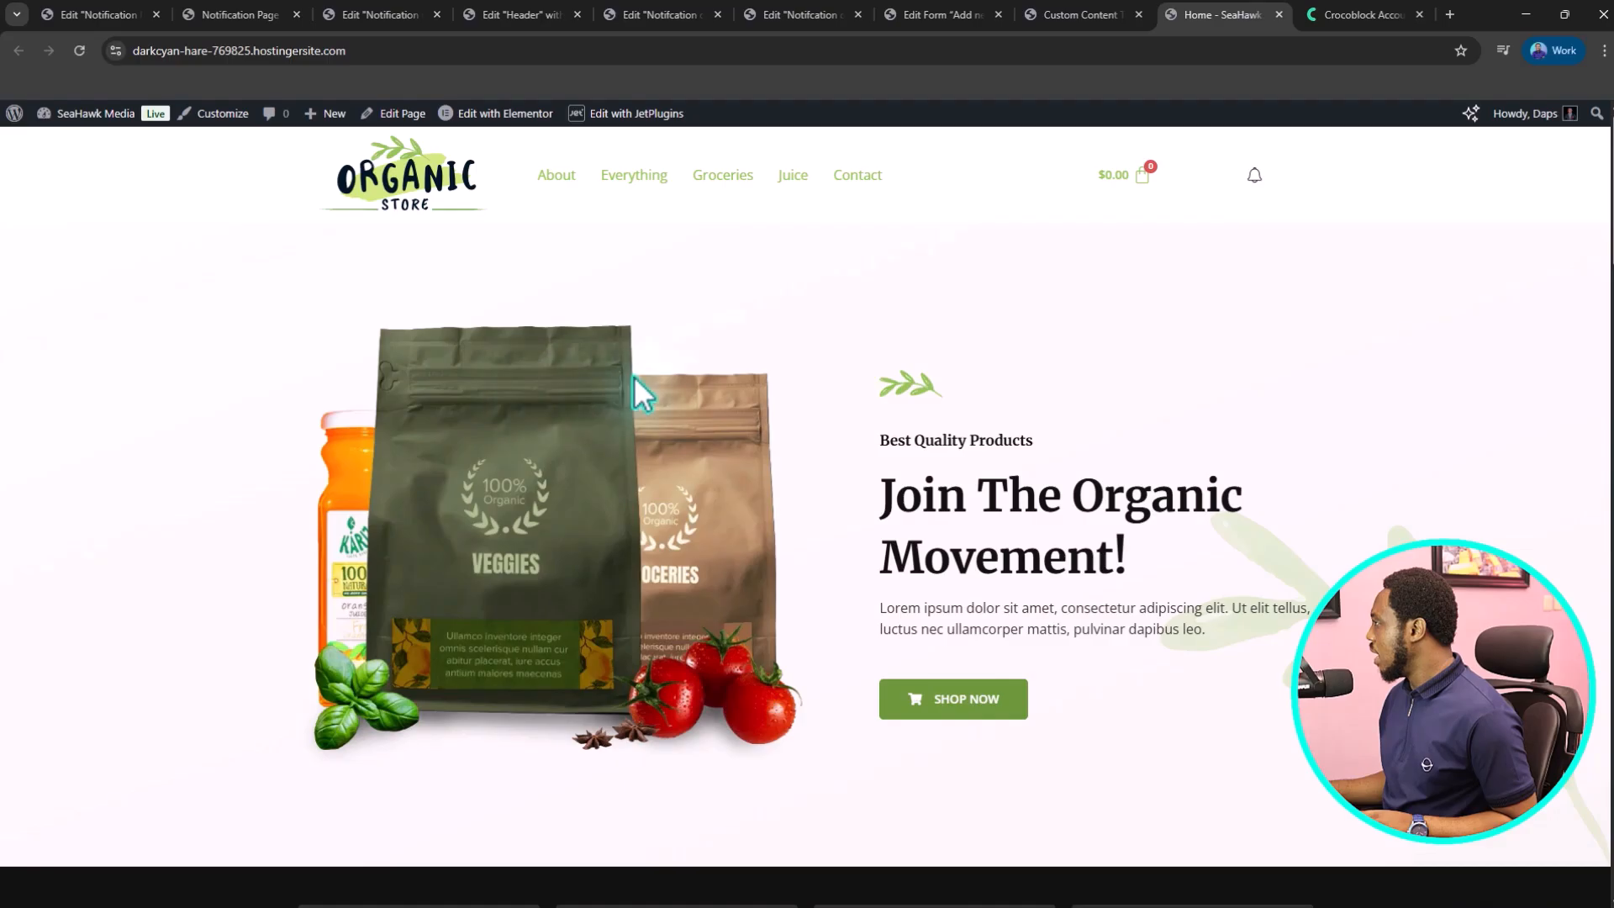
left_click(1256, 173)
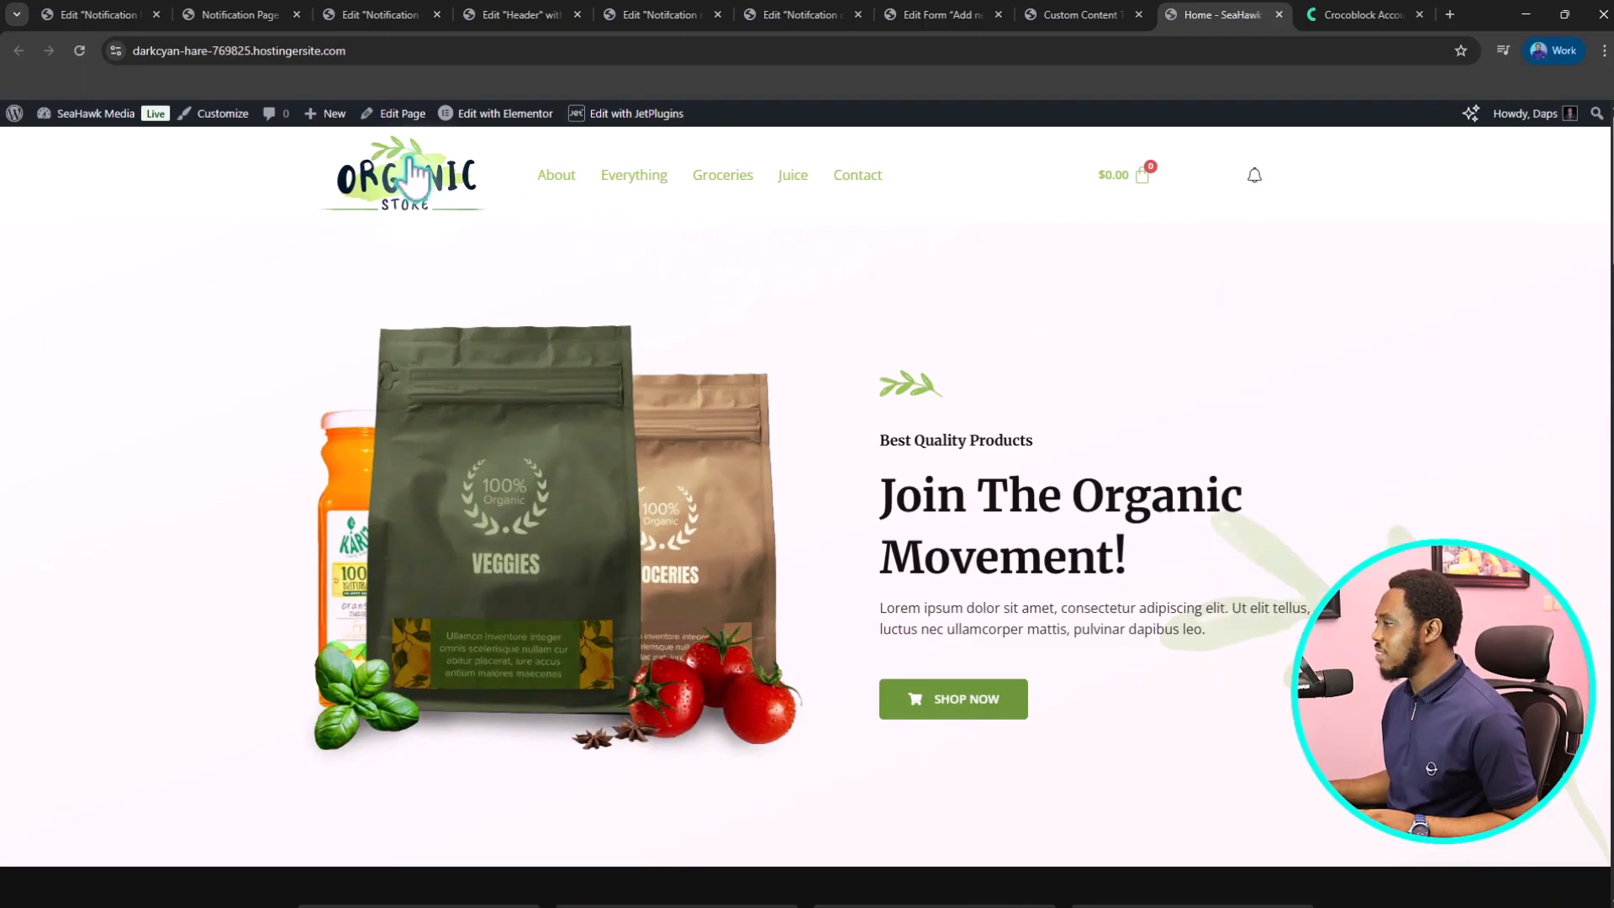
left_click(240, 14)
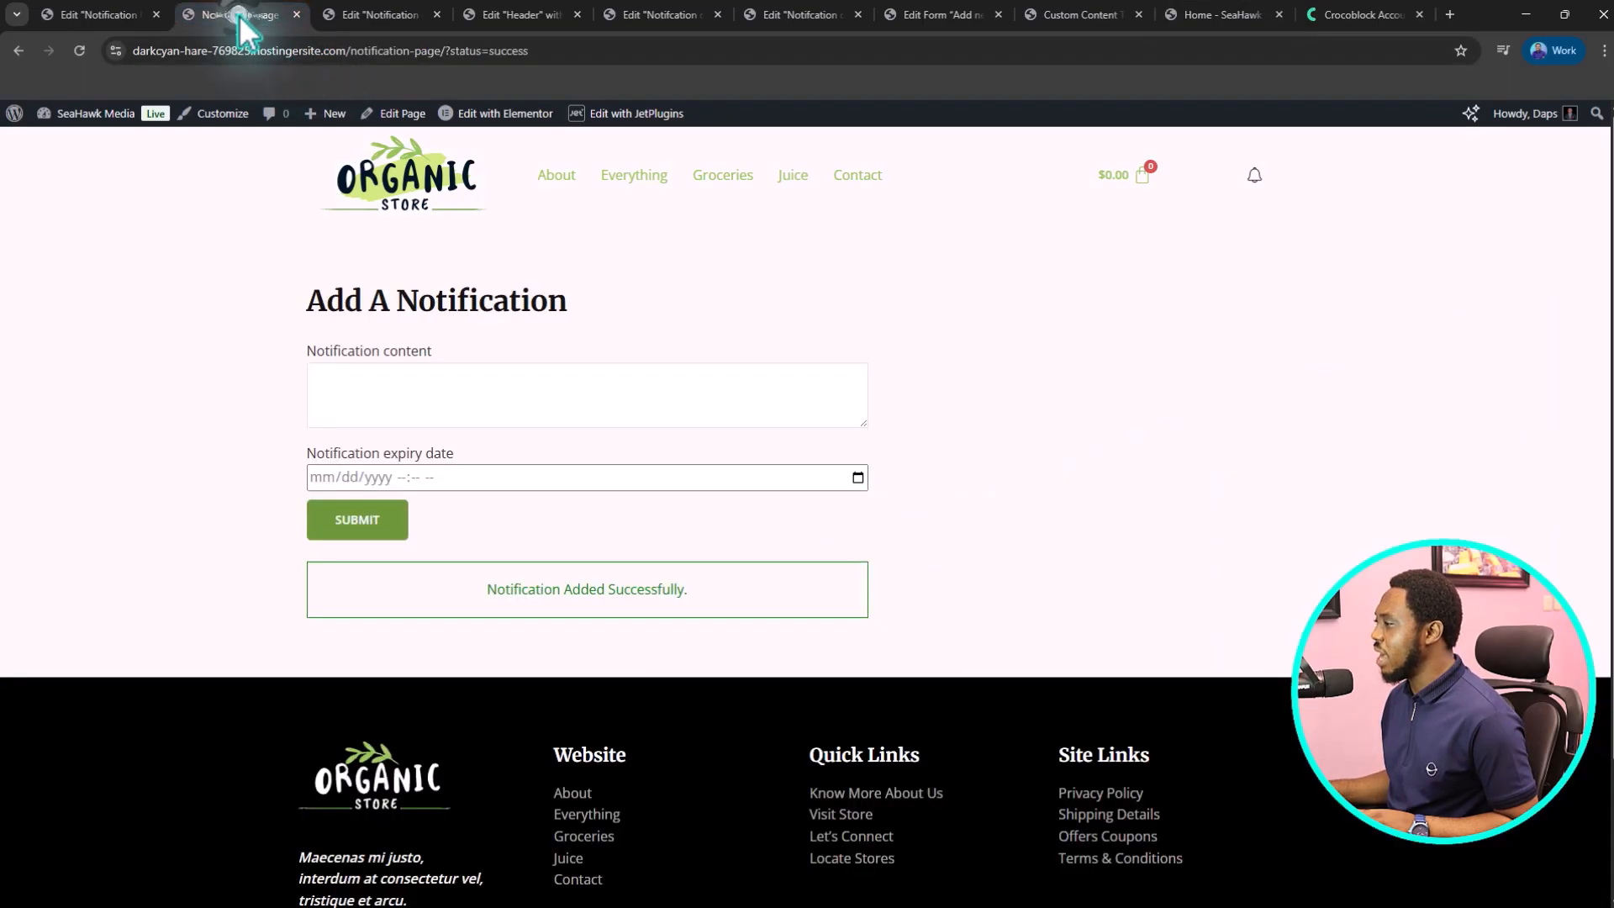
- Enable dynamic visibility on the listing's heading, showing it only if the item is N item number 1, and publish the template
left_click(353, 14)
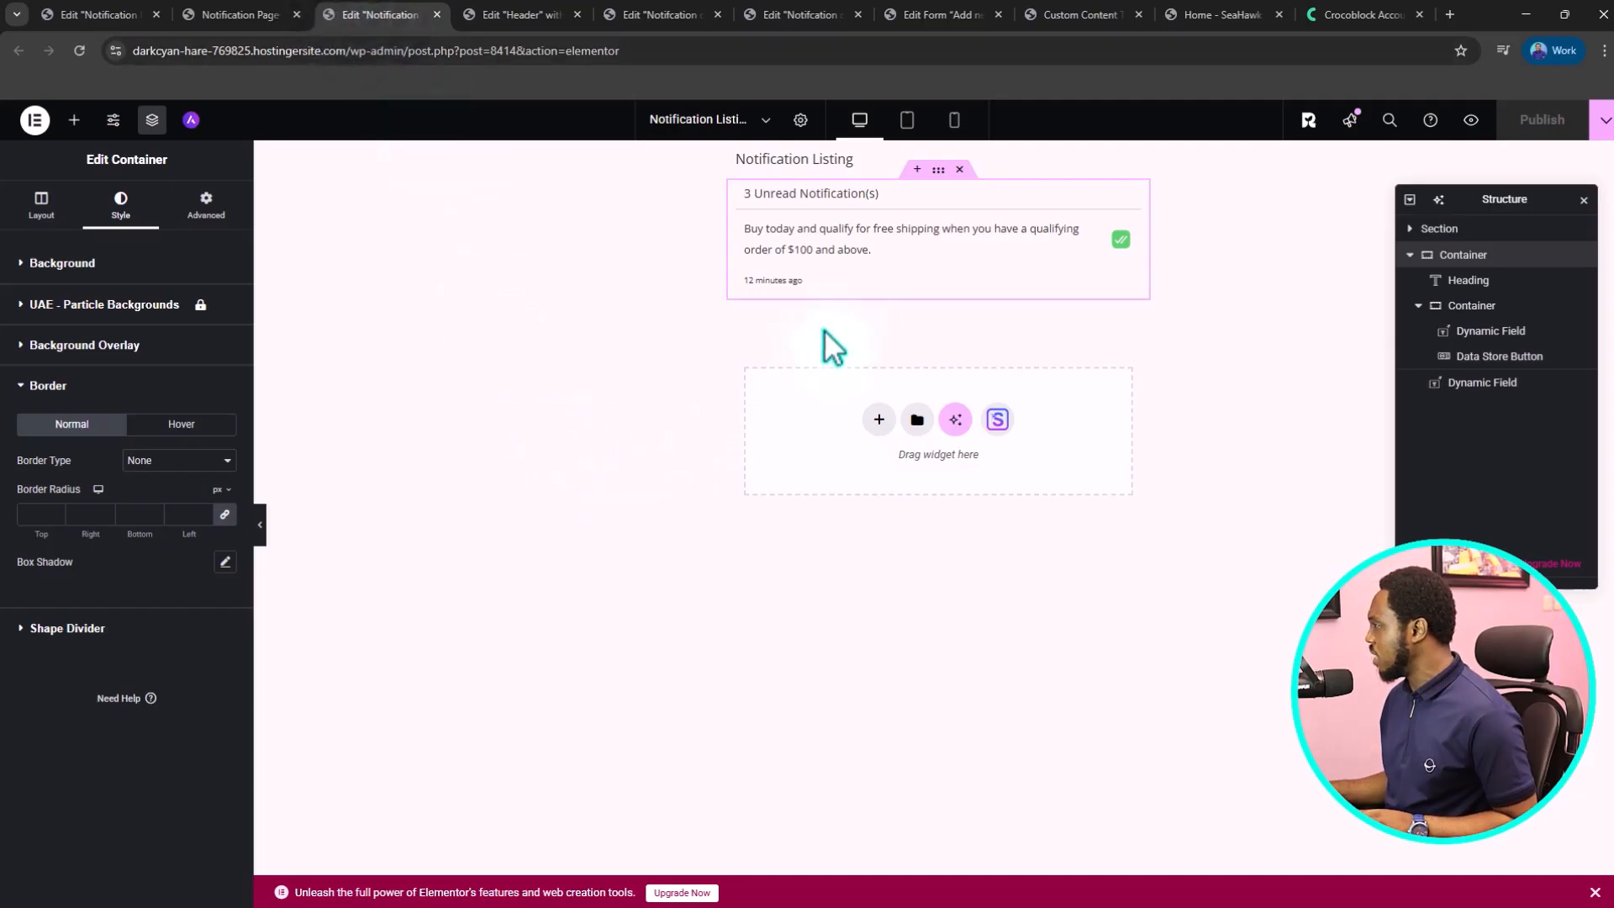
left_click(879, 195)
scroll(104, 381, "down", 7)
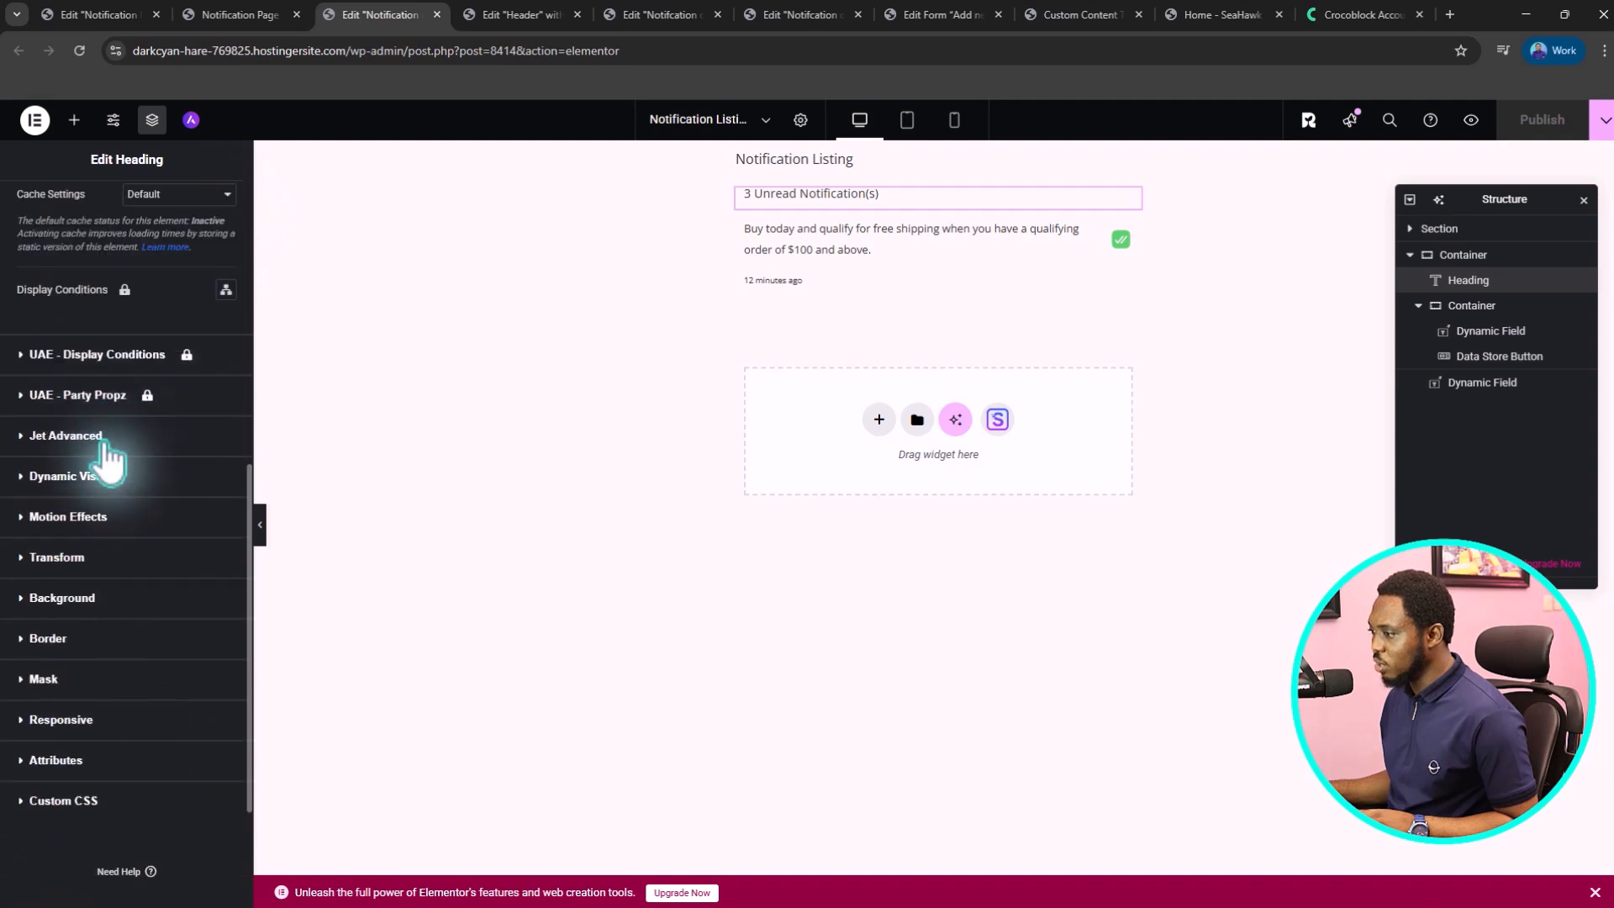
left_click(46, 476)
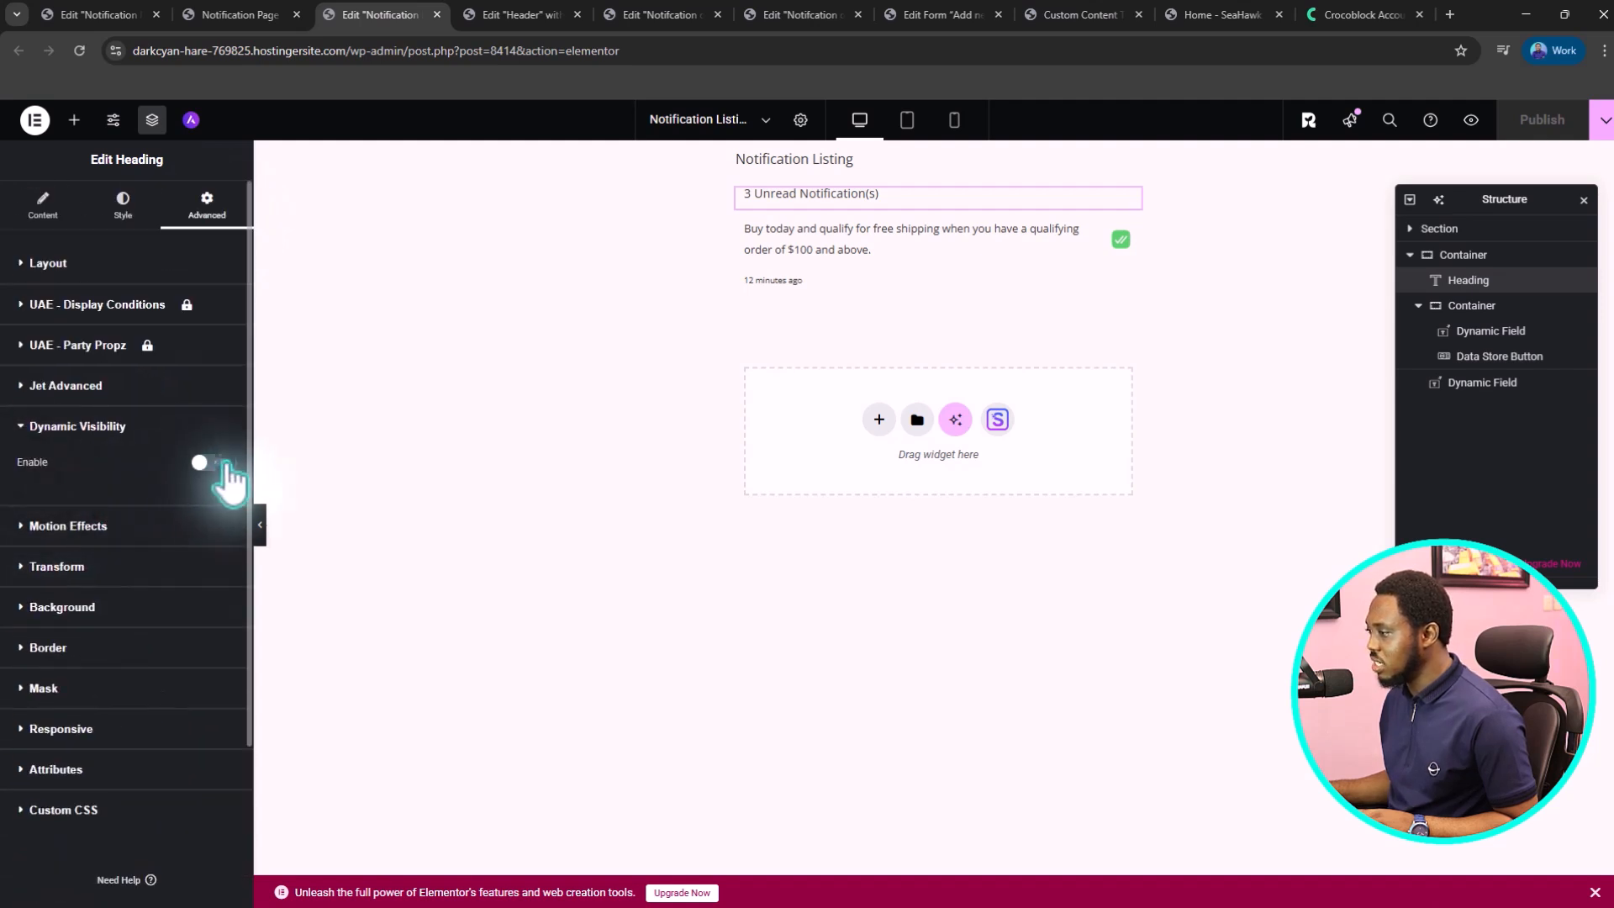
left_click(206, 462)
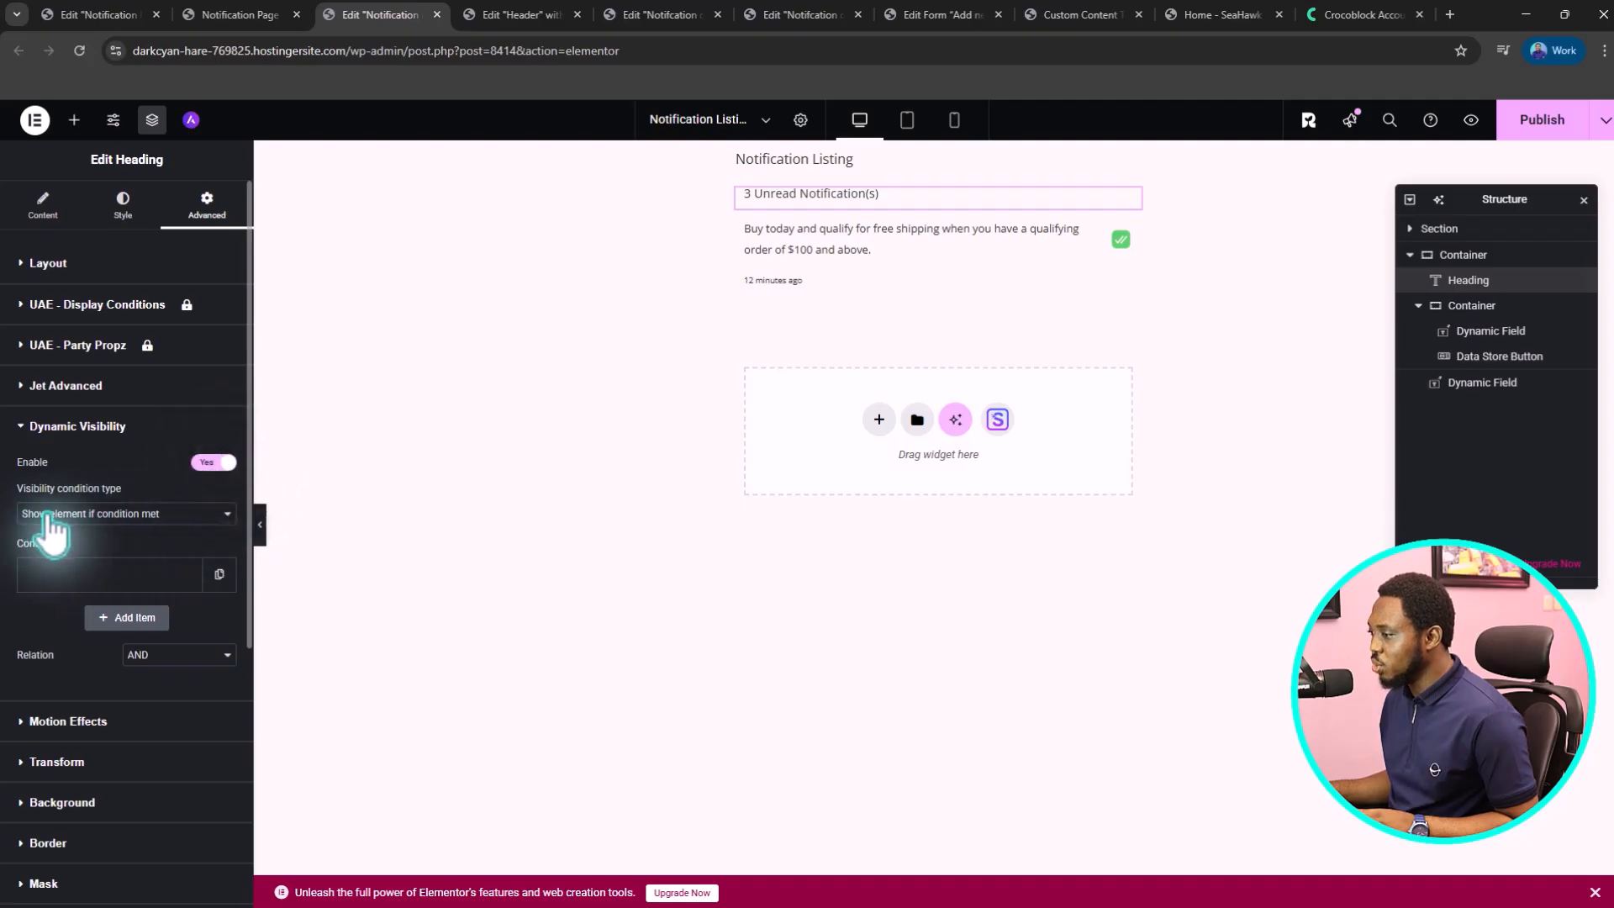
left_click(105, 617)
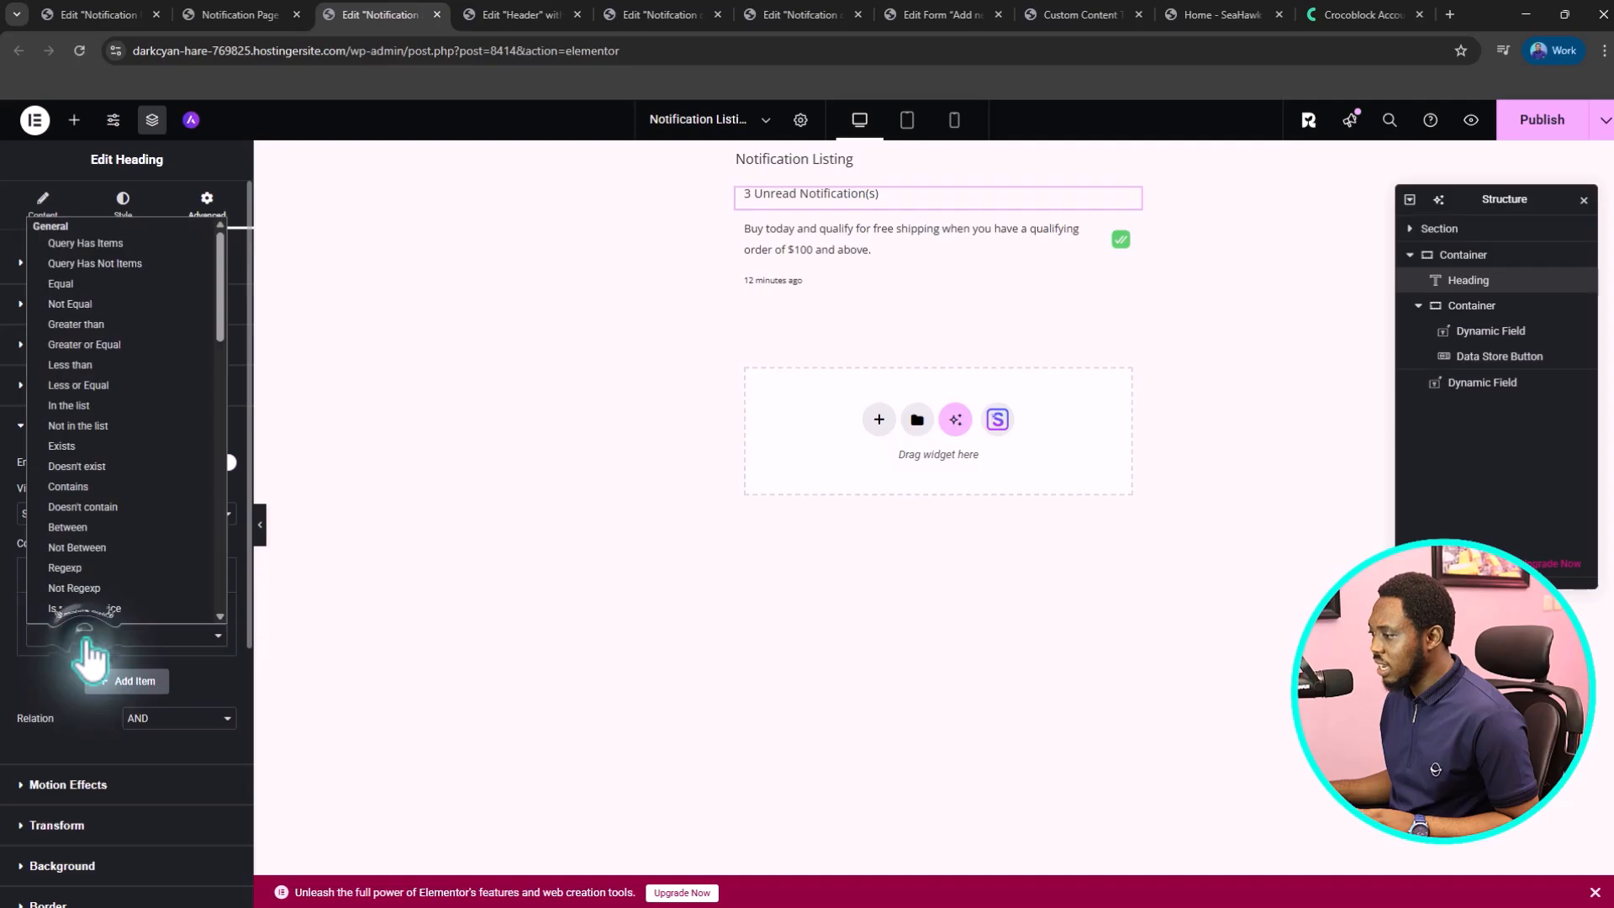
left_click_drag(220, 316, 194, 543)
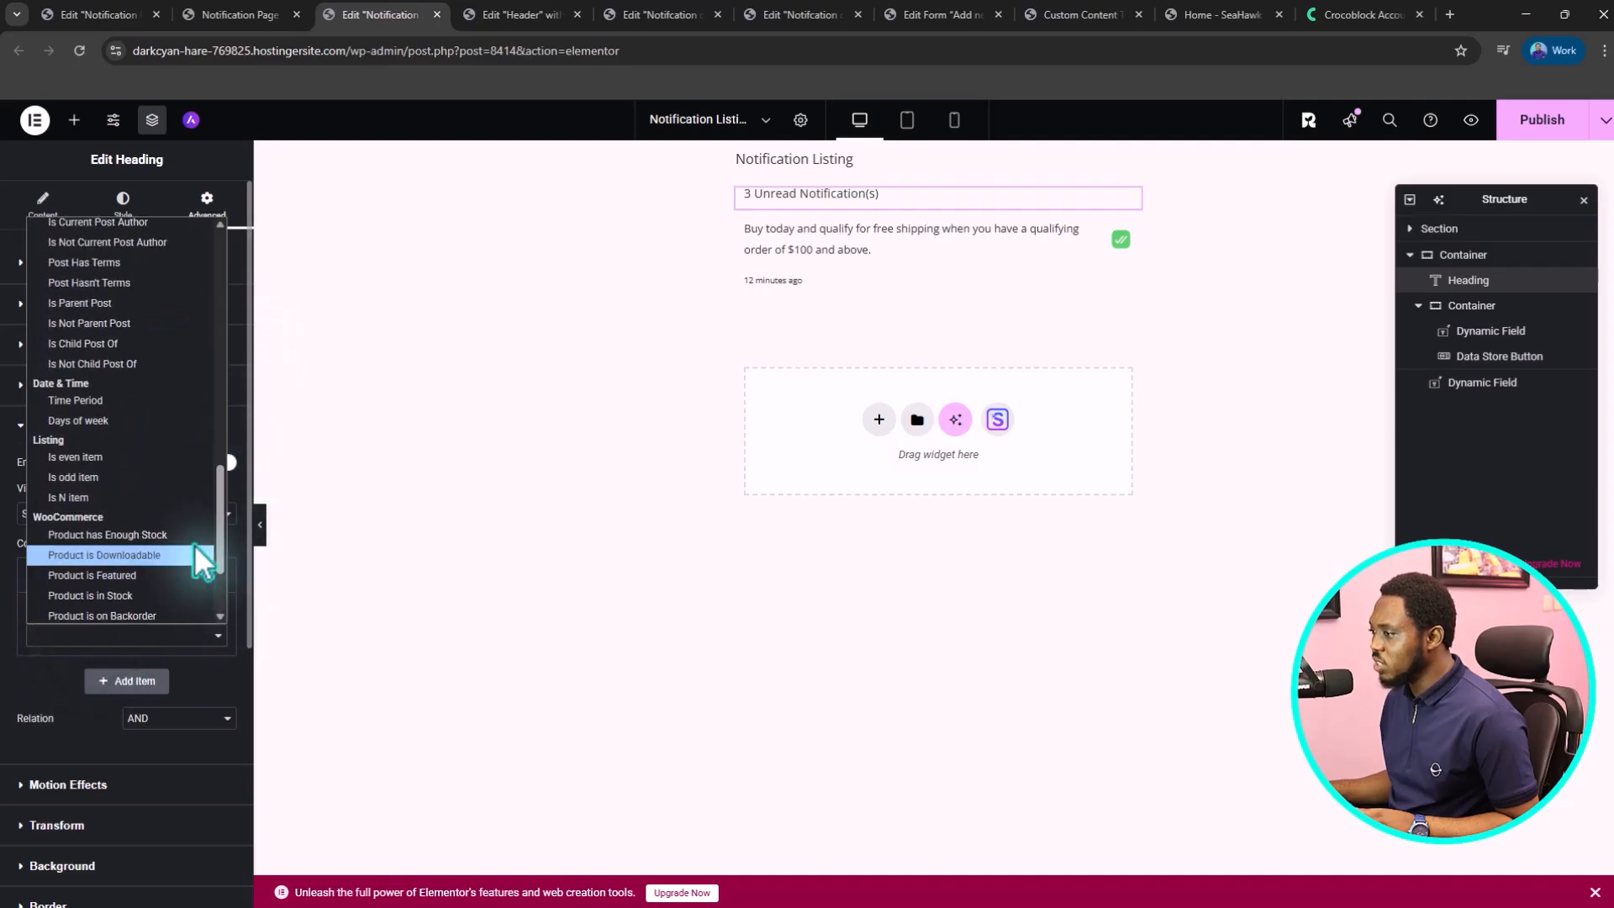
left_click(61, 496)
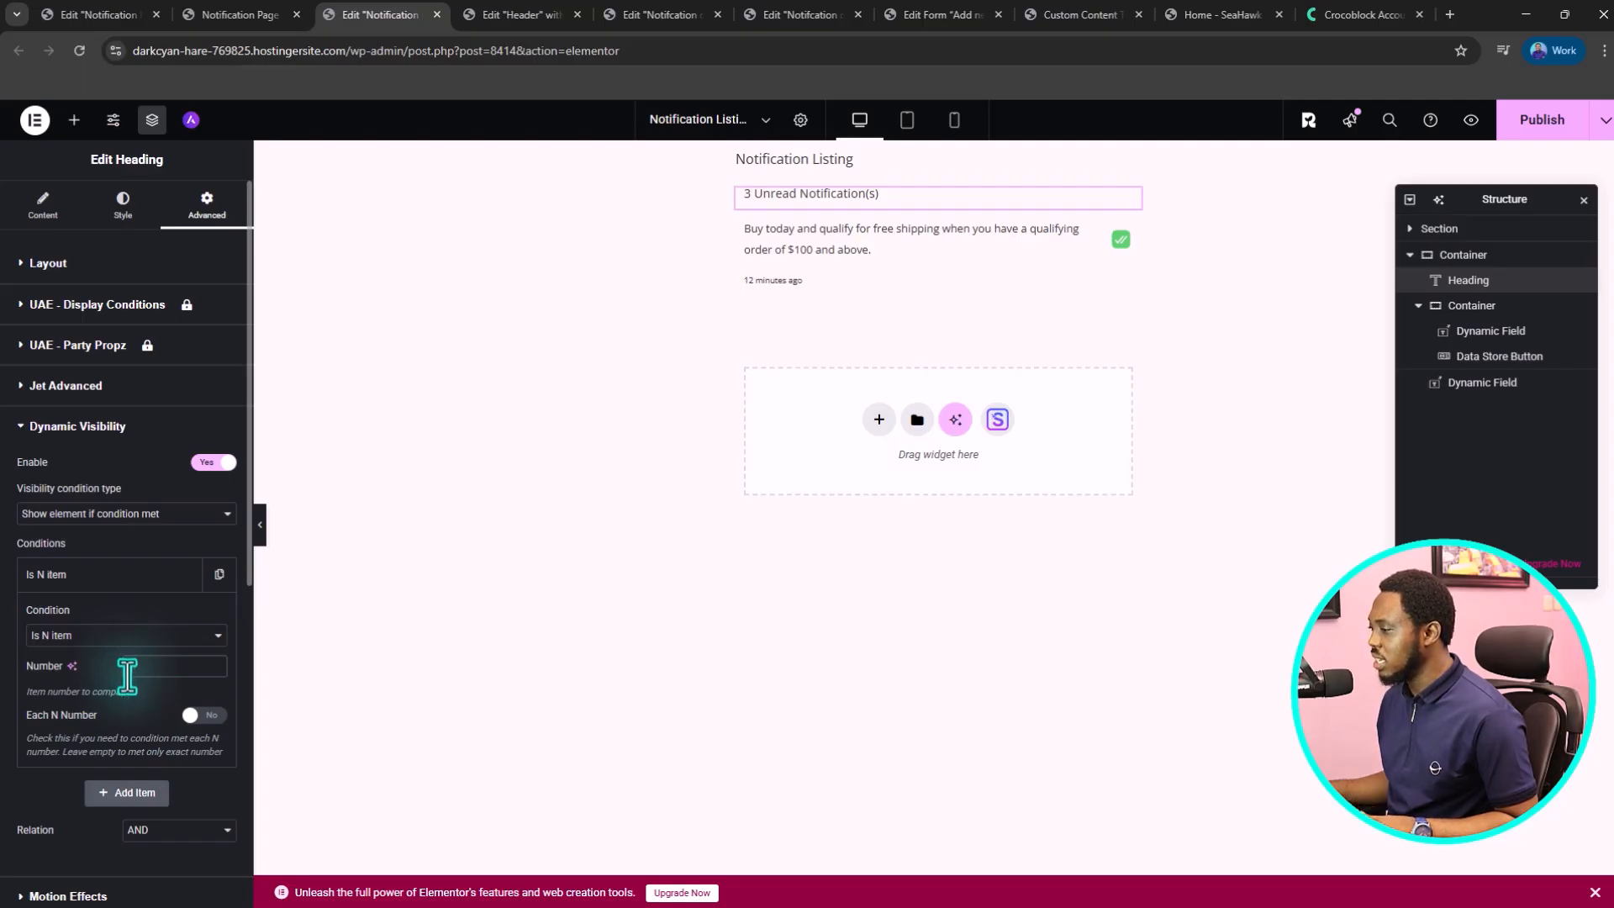
type("1")
left_click(1570, 122)
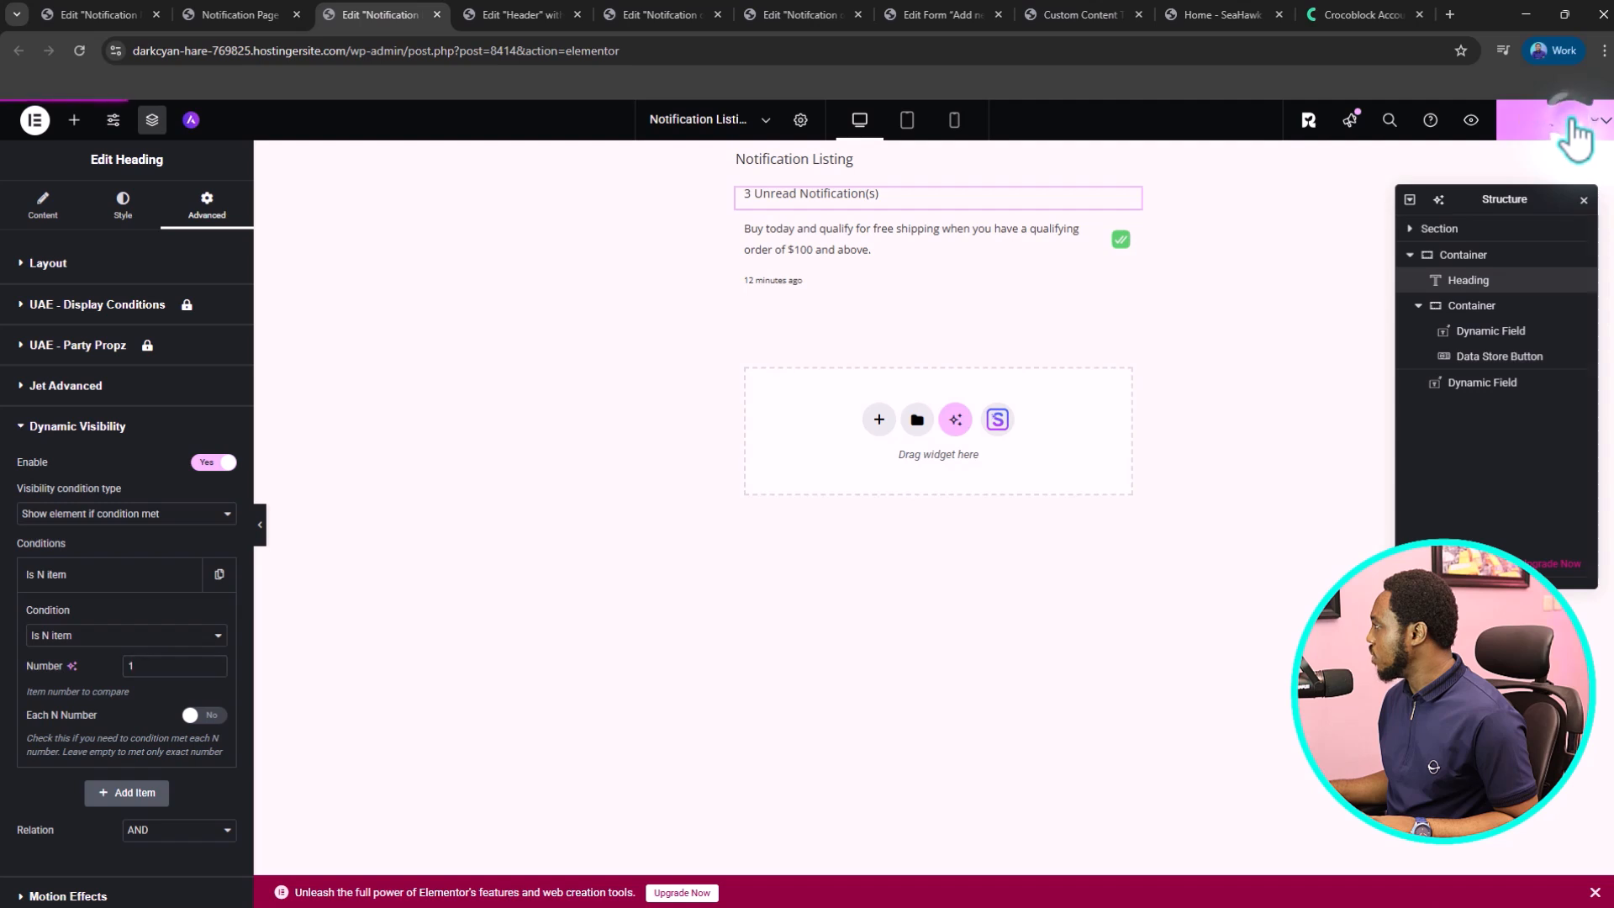
- Reload the live home page and check how often the unread-count heading appears in the bell dropdown
left_click(1232, 17)
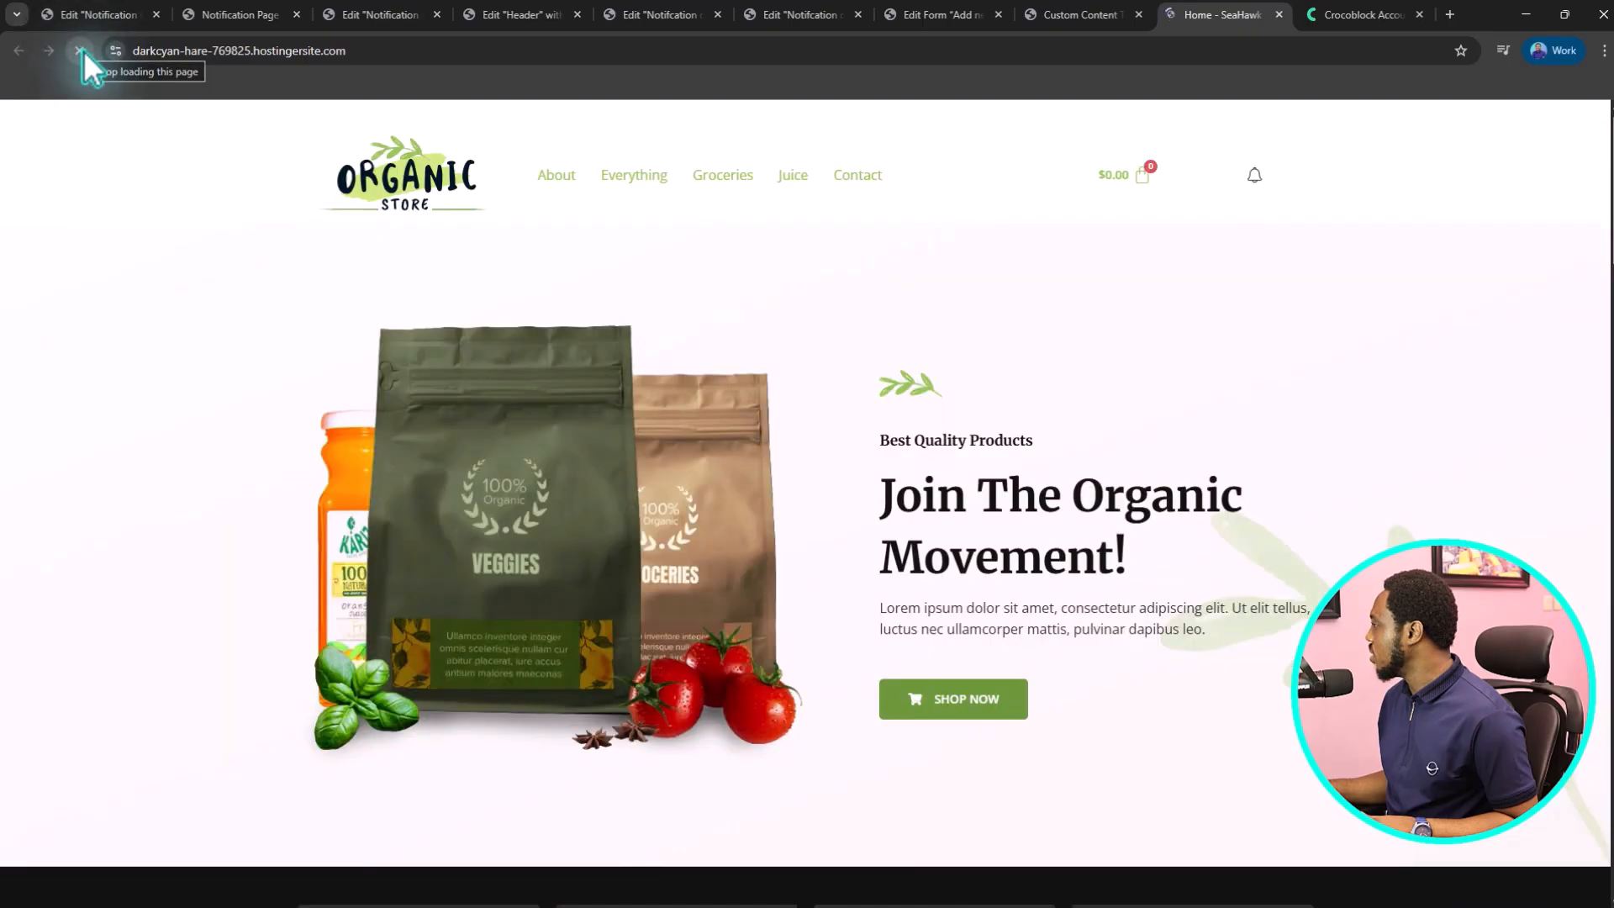
left_click(1253, 177)
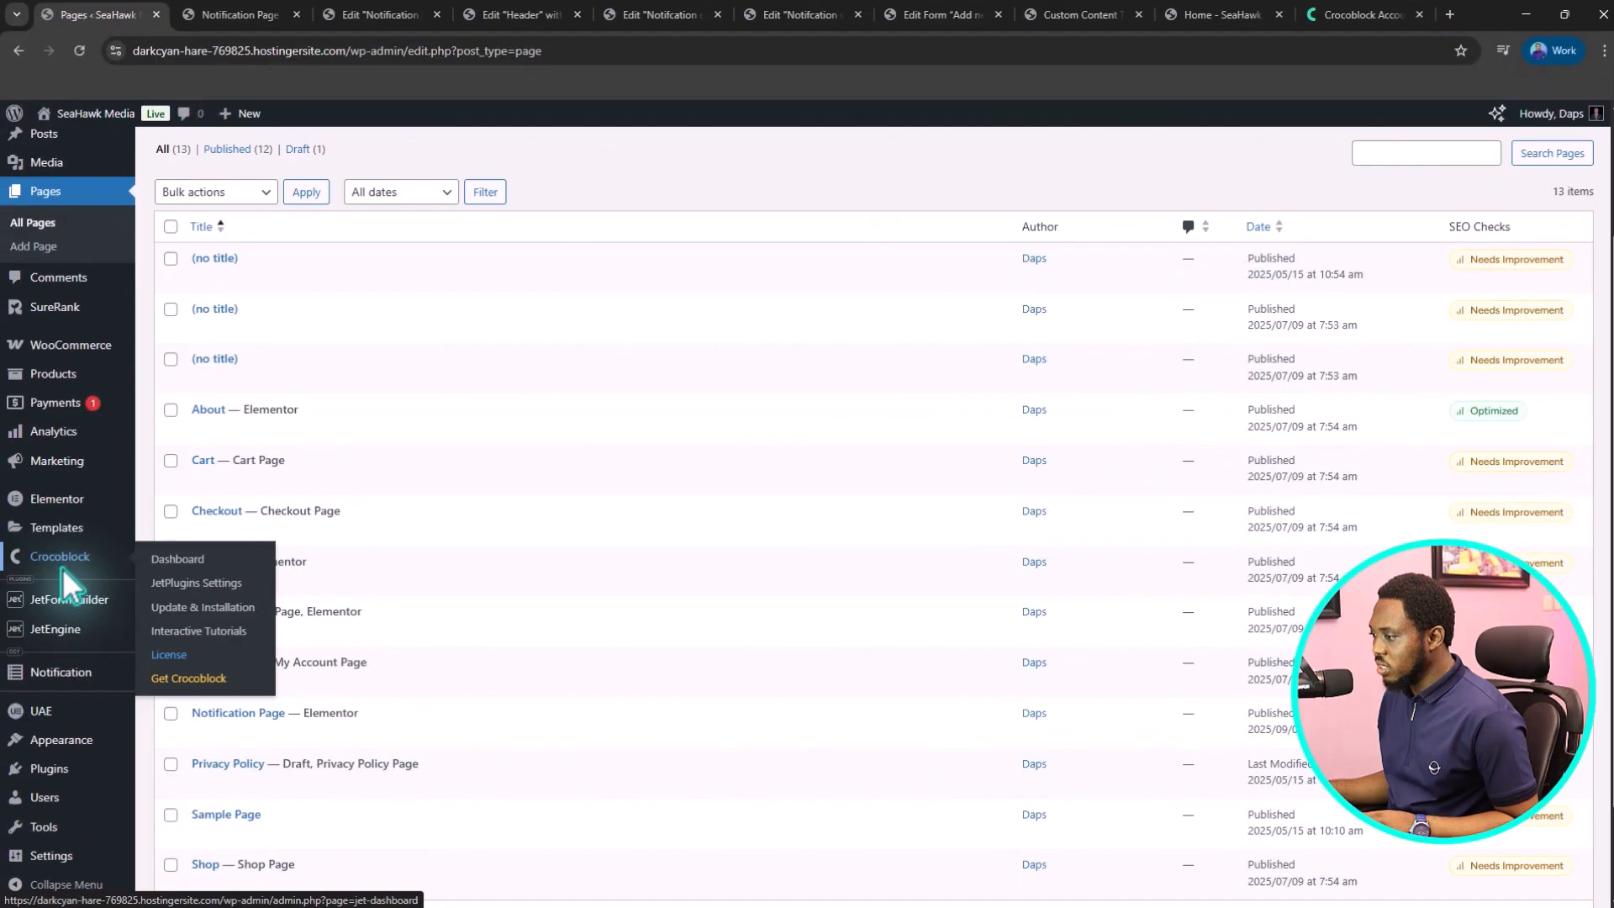
- Open the Notification query for editing in JetEngine's Query Builder and add a second clause to its Query section
mouse_move(71, 640)
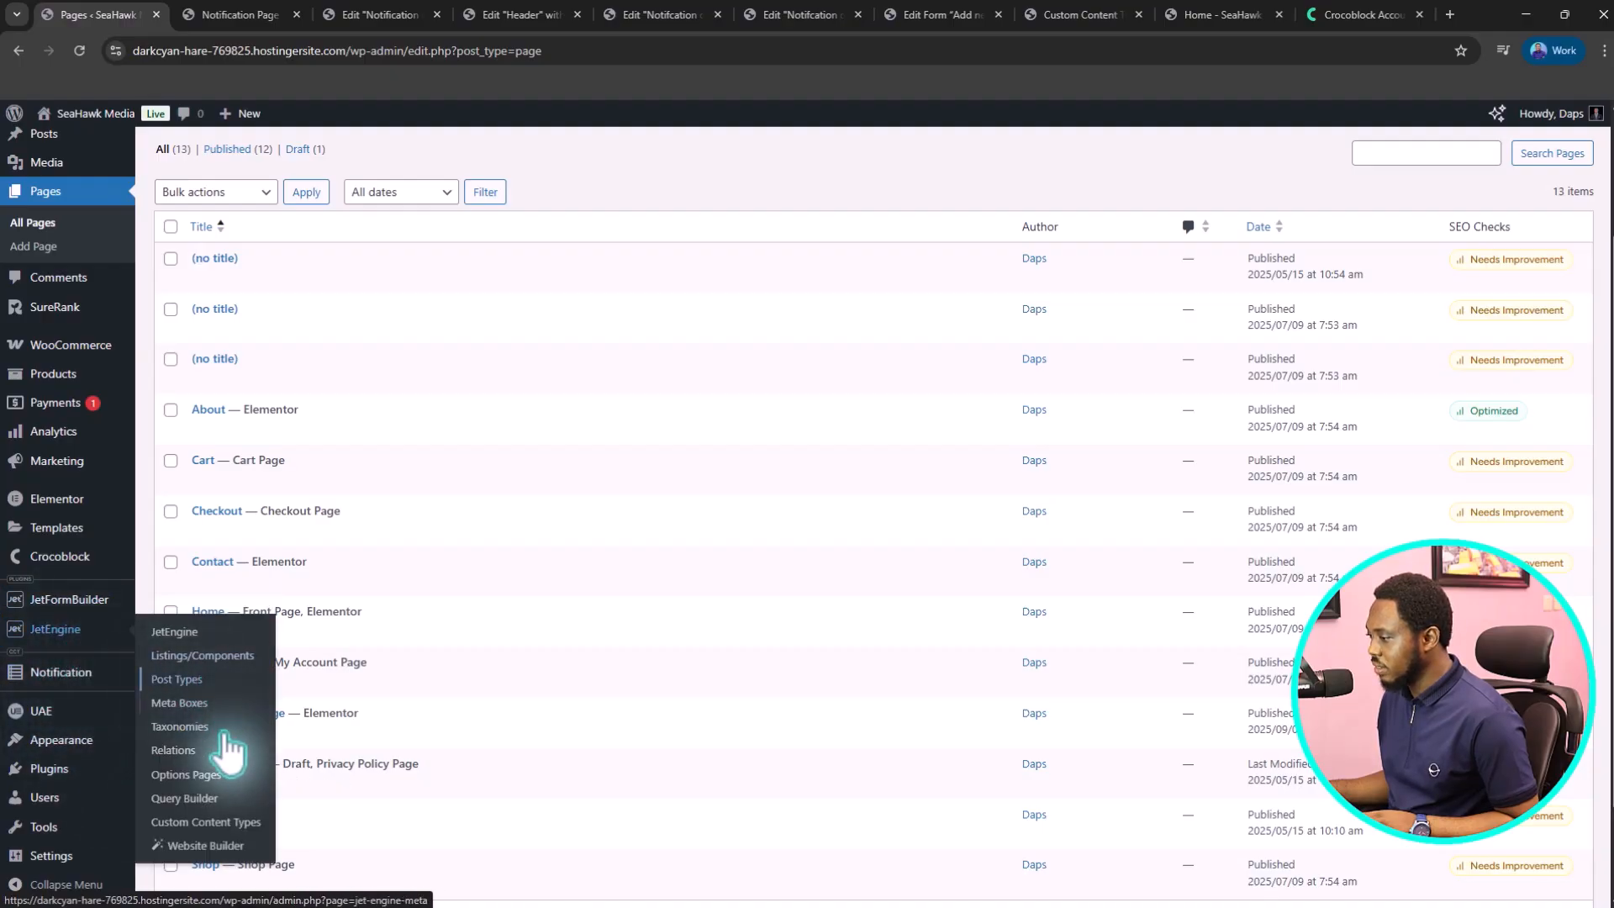
left_click(187, 798)
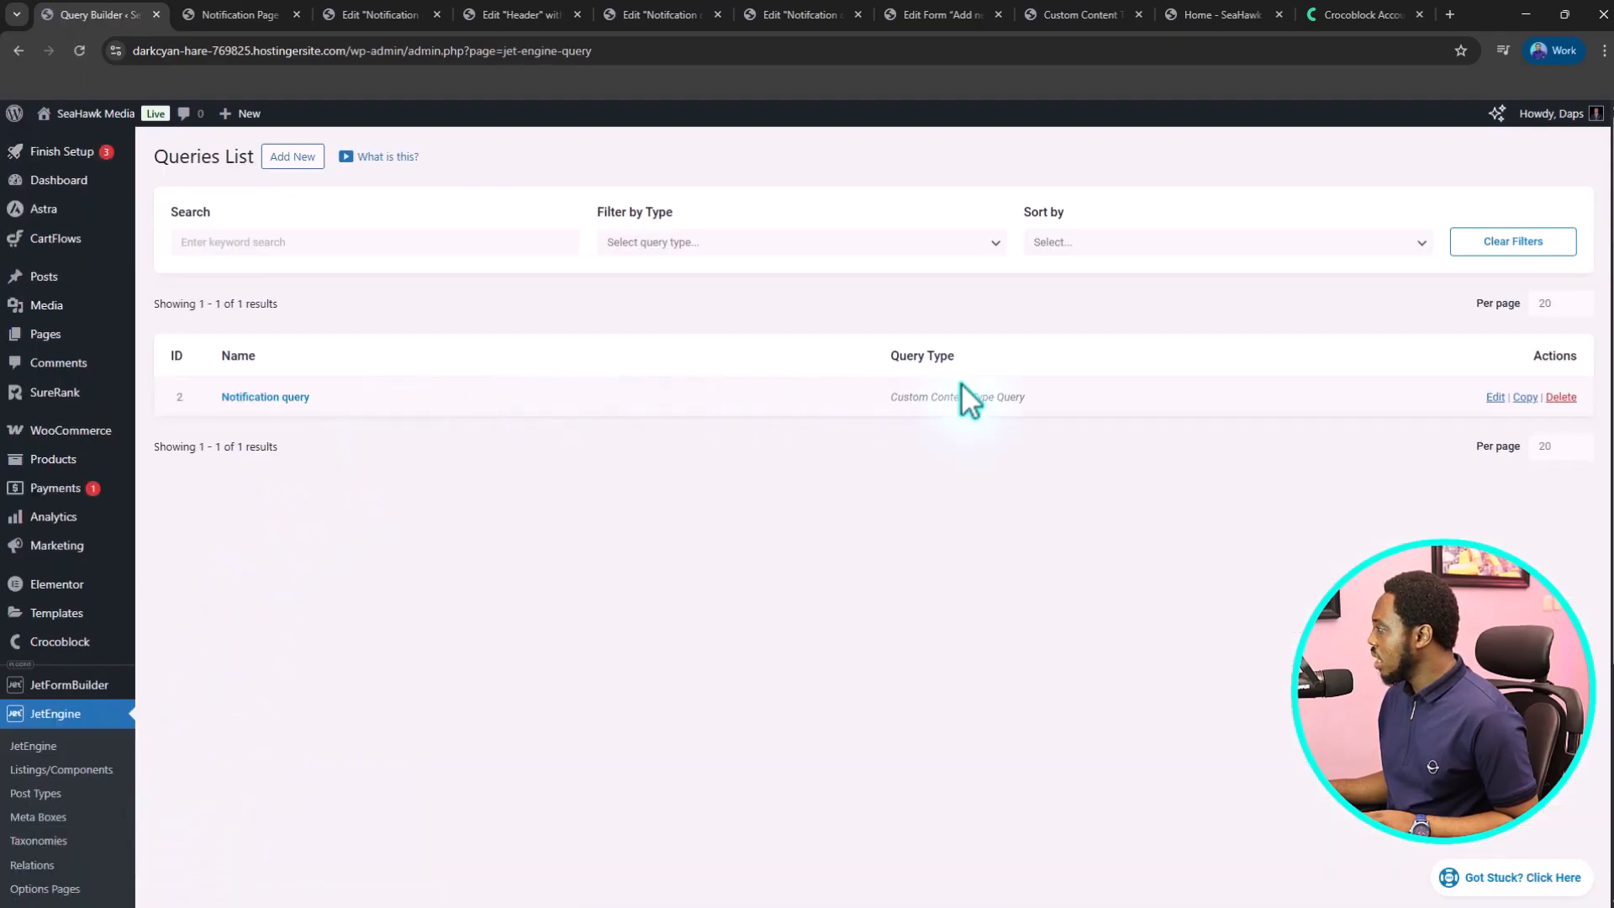
left_click(1495, 397)
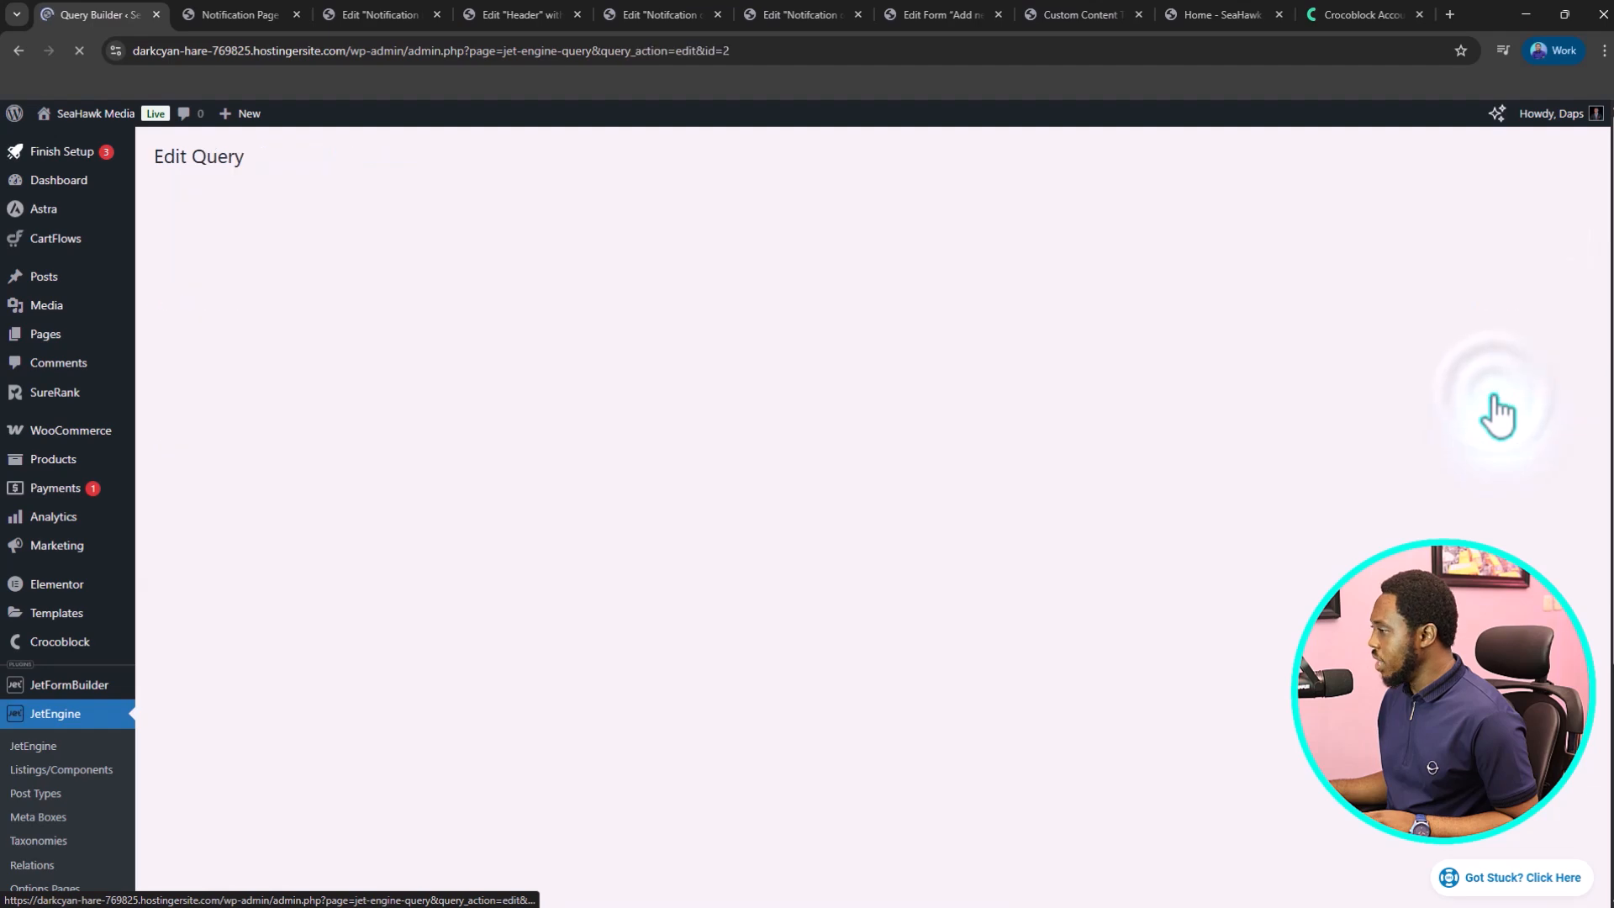
scroll(652, 326, "down", 3)
scroll(640, 311, "down", 8)
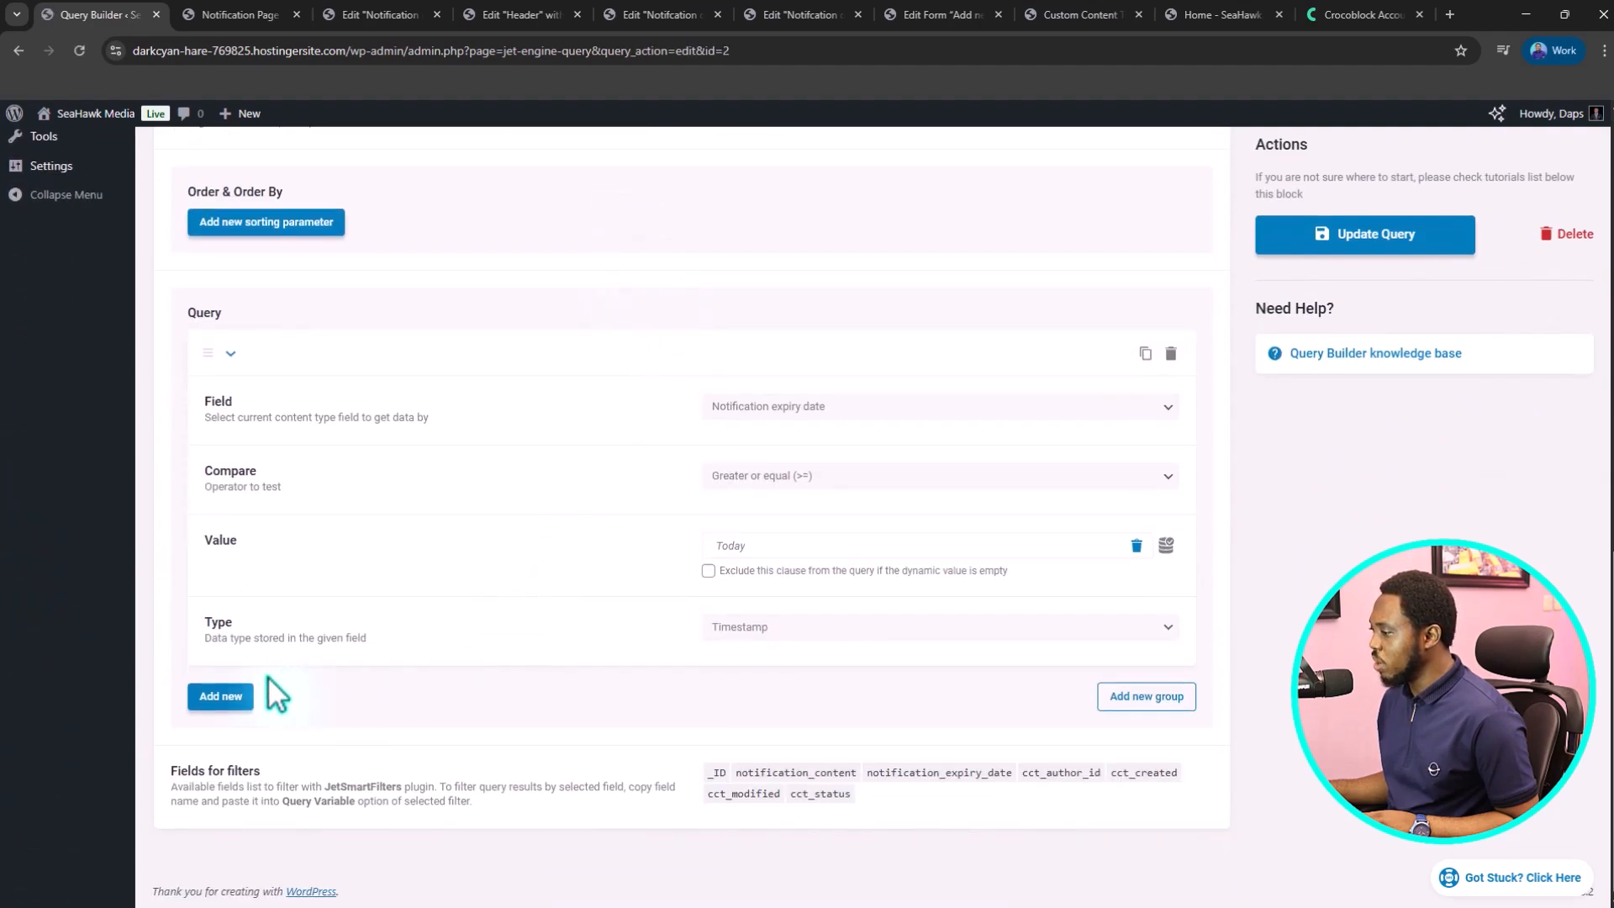
left_click(206, 700)
scroll(496, 606, "down", 2)
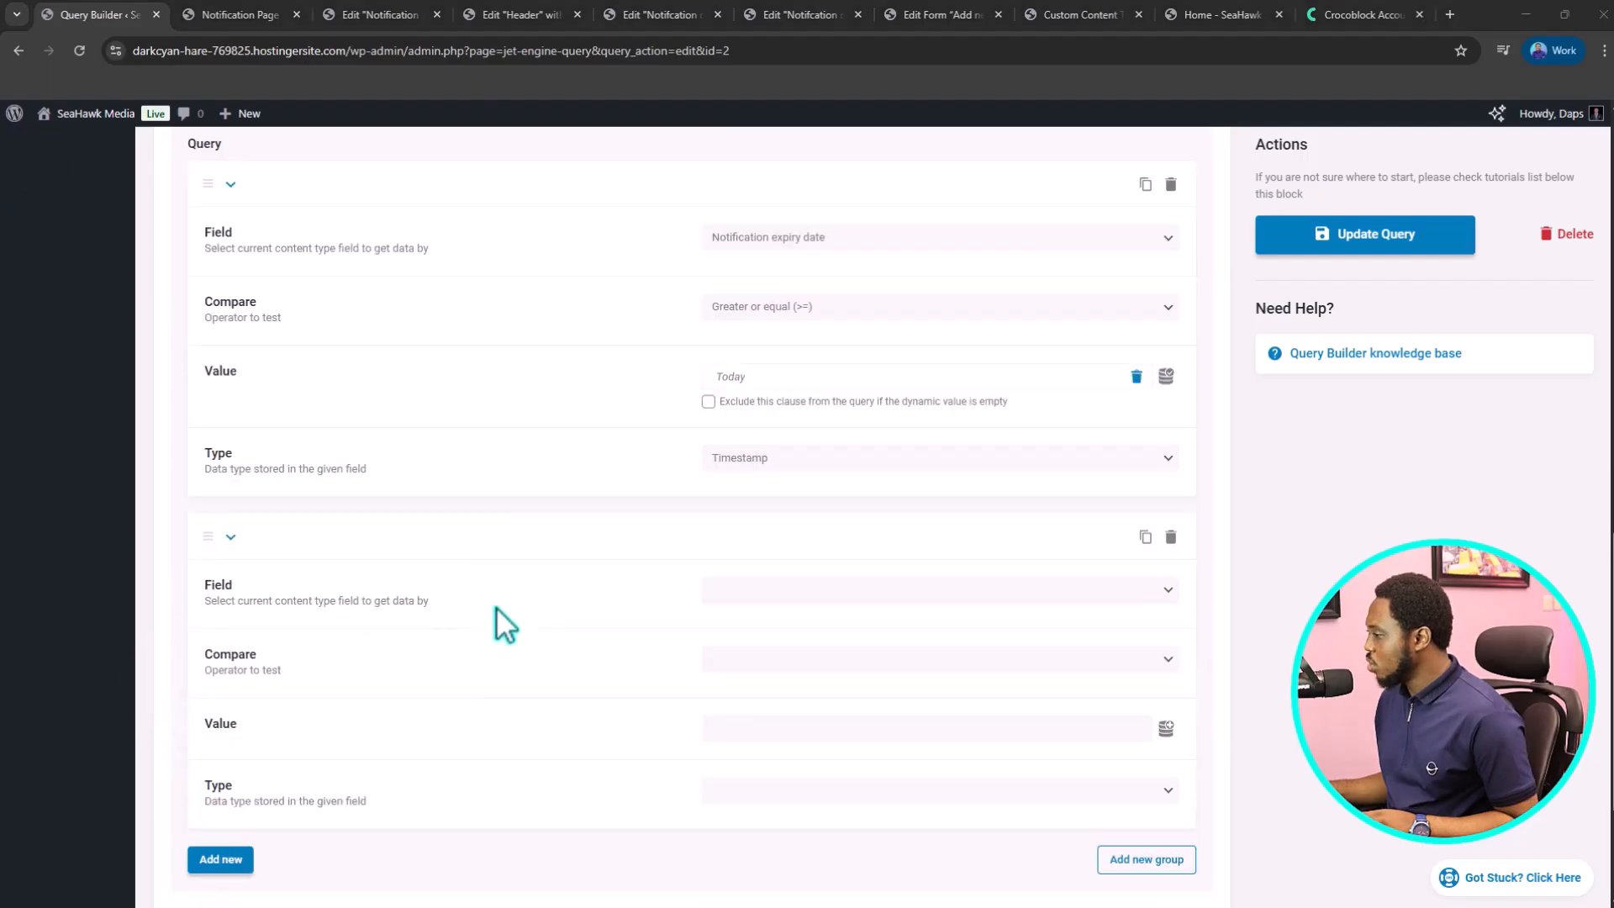
scroll(496, 607, "down", 1)
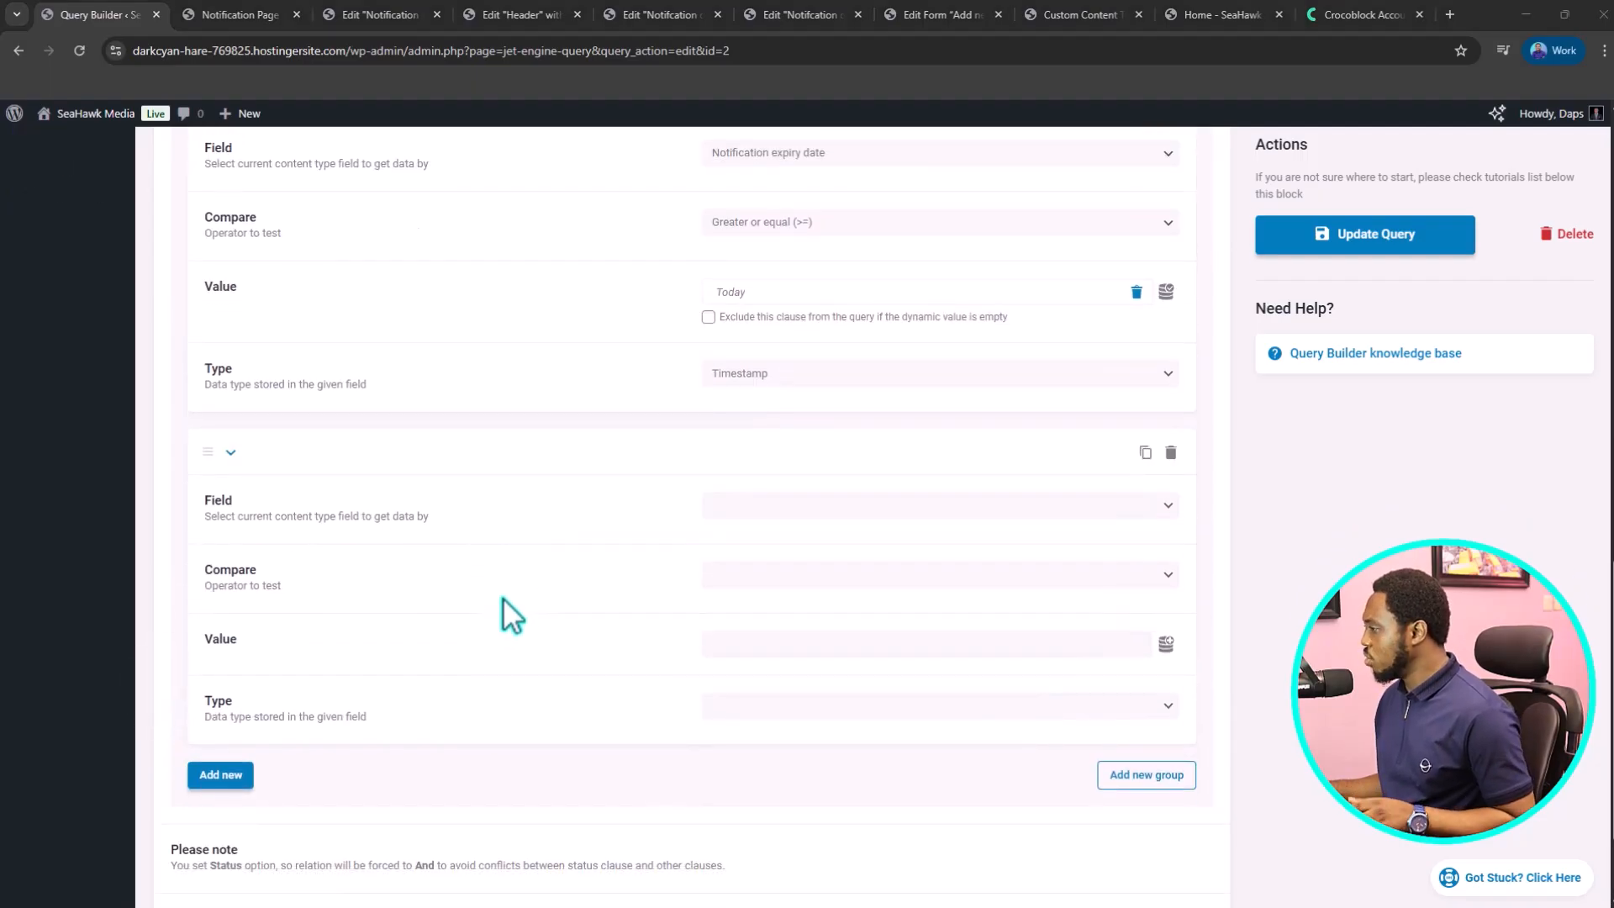
- Set the new query clause's field to Item ID and its comparison to Not in the list
left_click(760, 504)
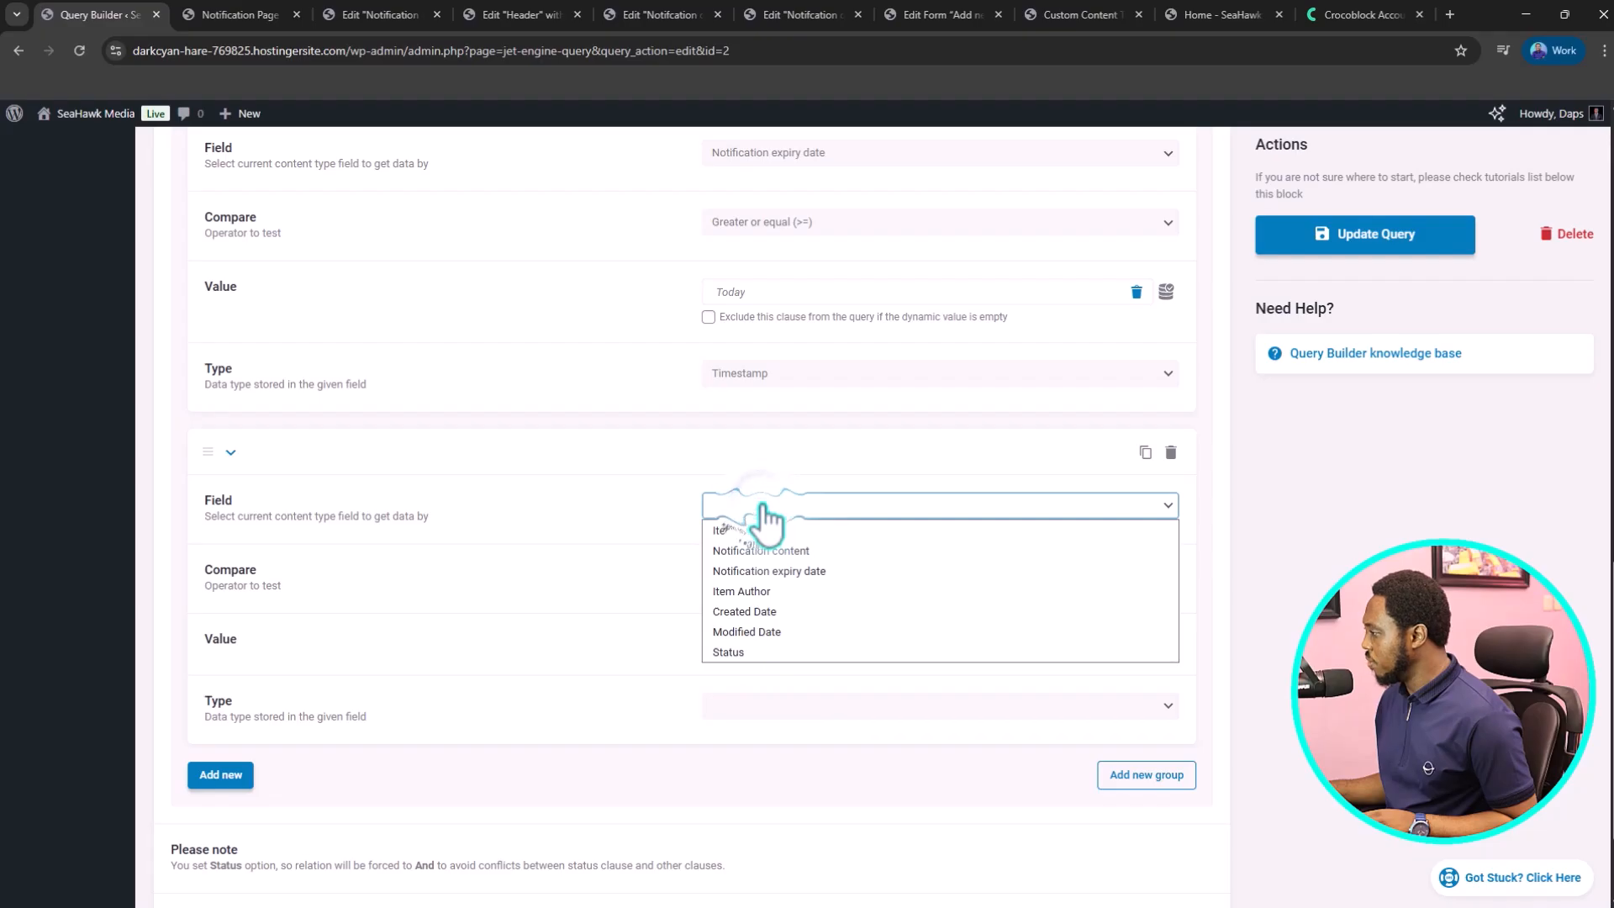
left_click(755, 530)
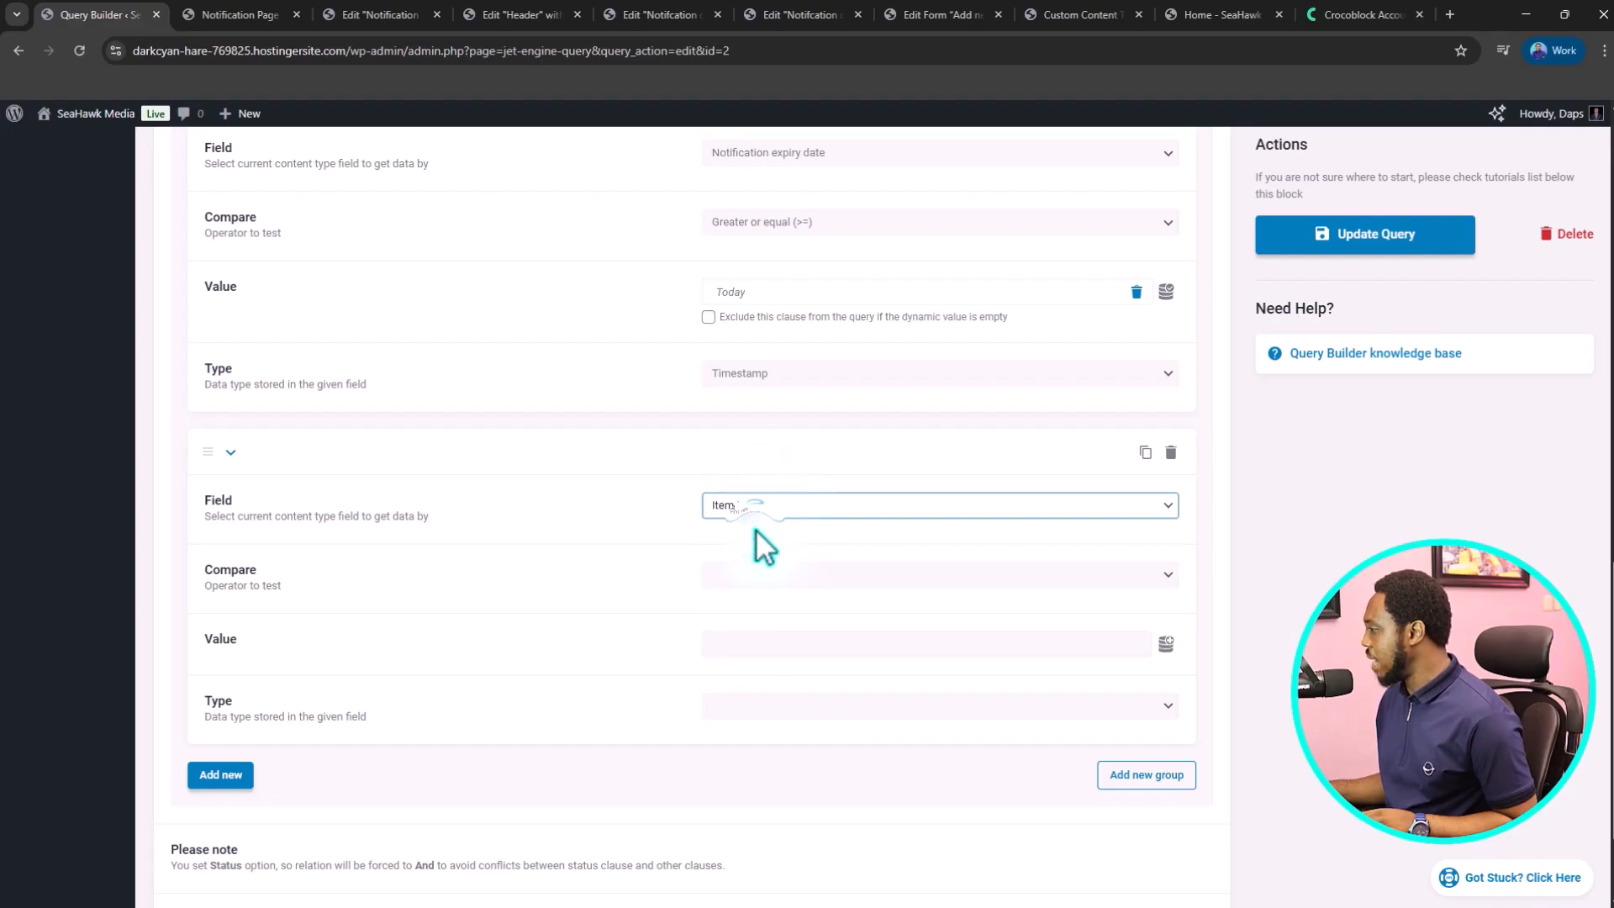
left_click(768, 575)
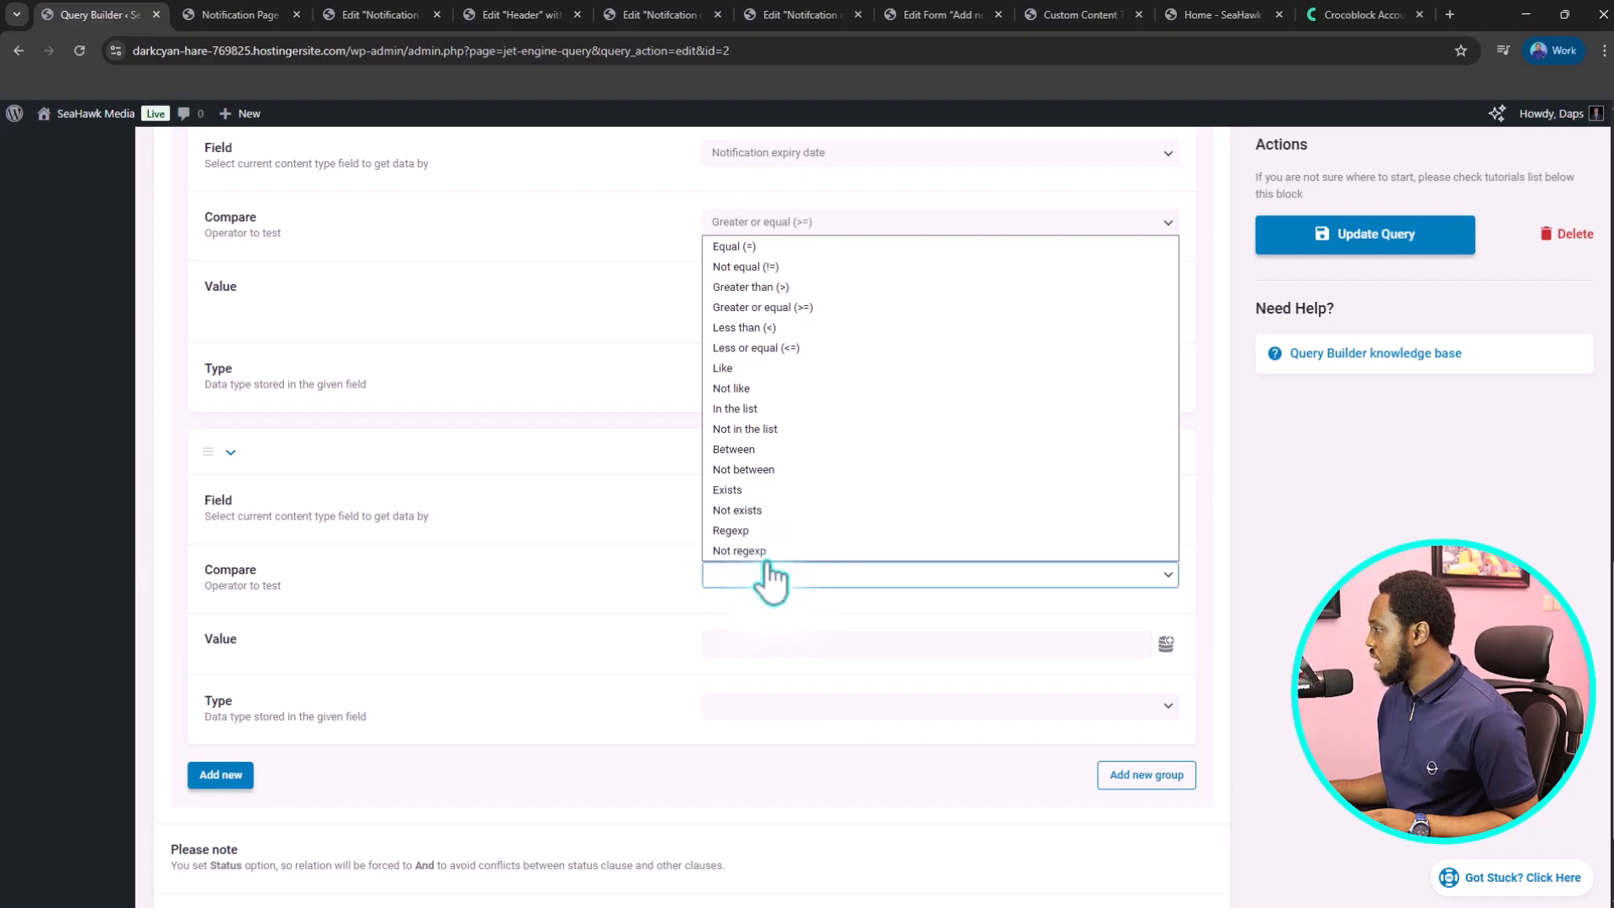
left_click(764, 427)
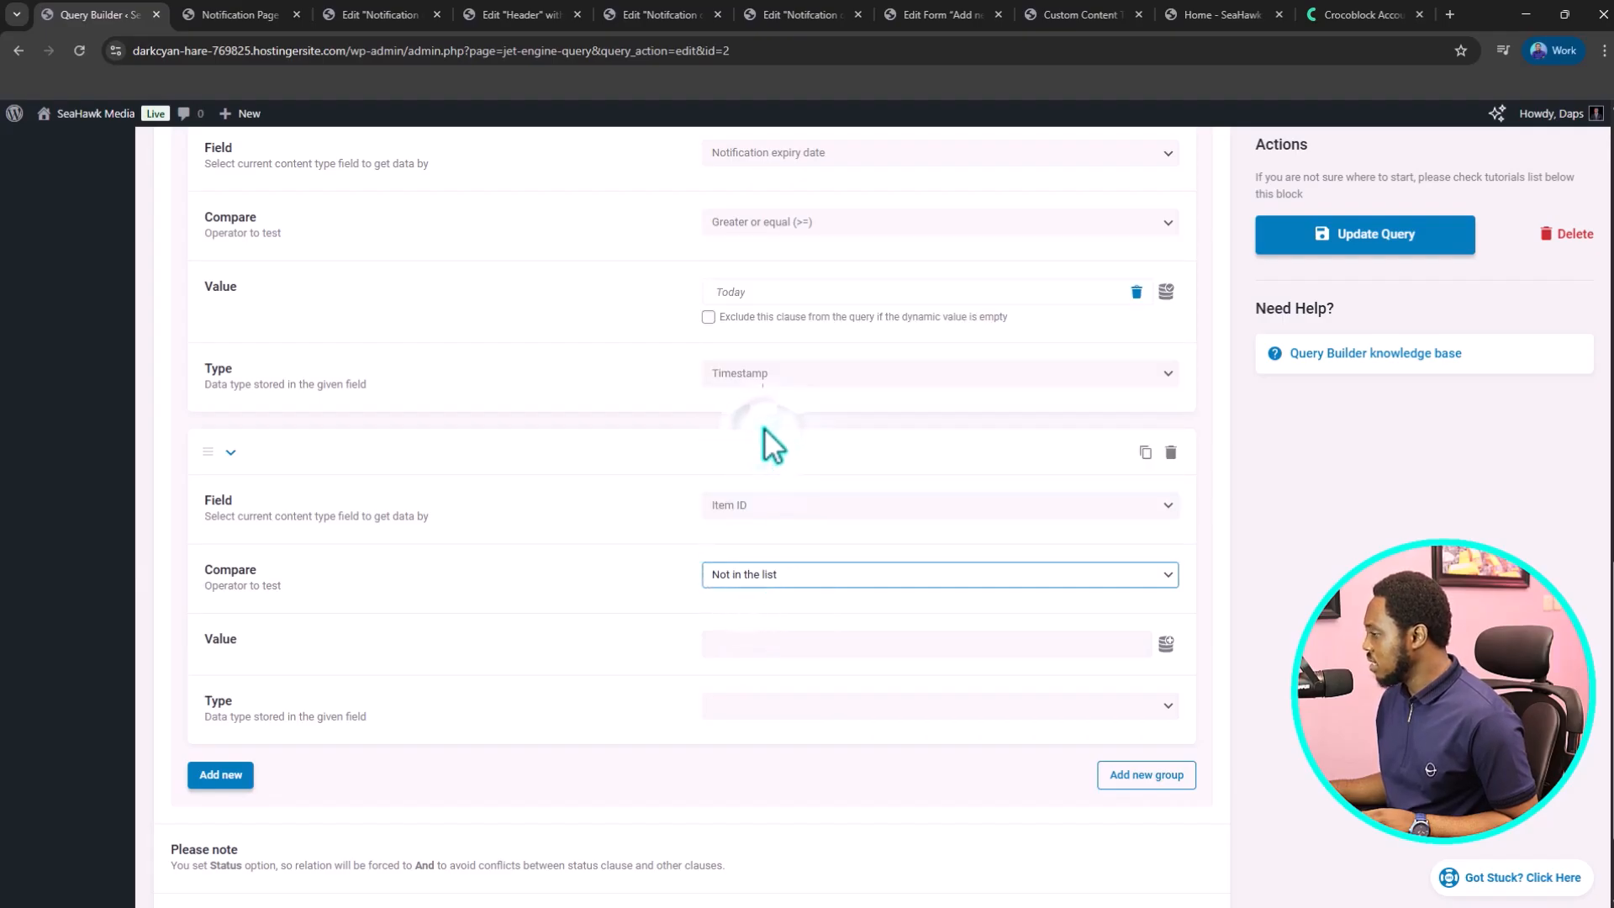
- Use the Get store macro with the Read Notification store as the Item ID clause's dynamic value
left_click(1165, 645)
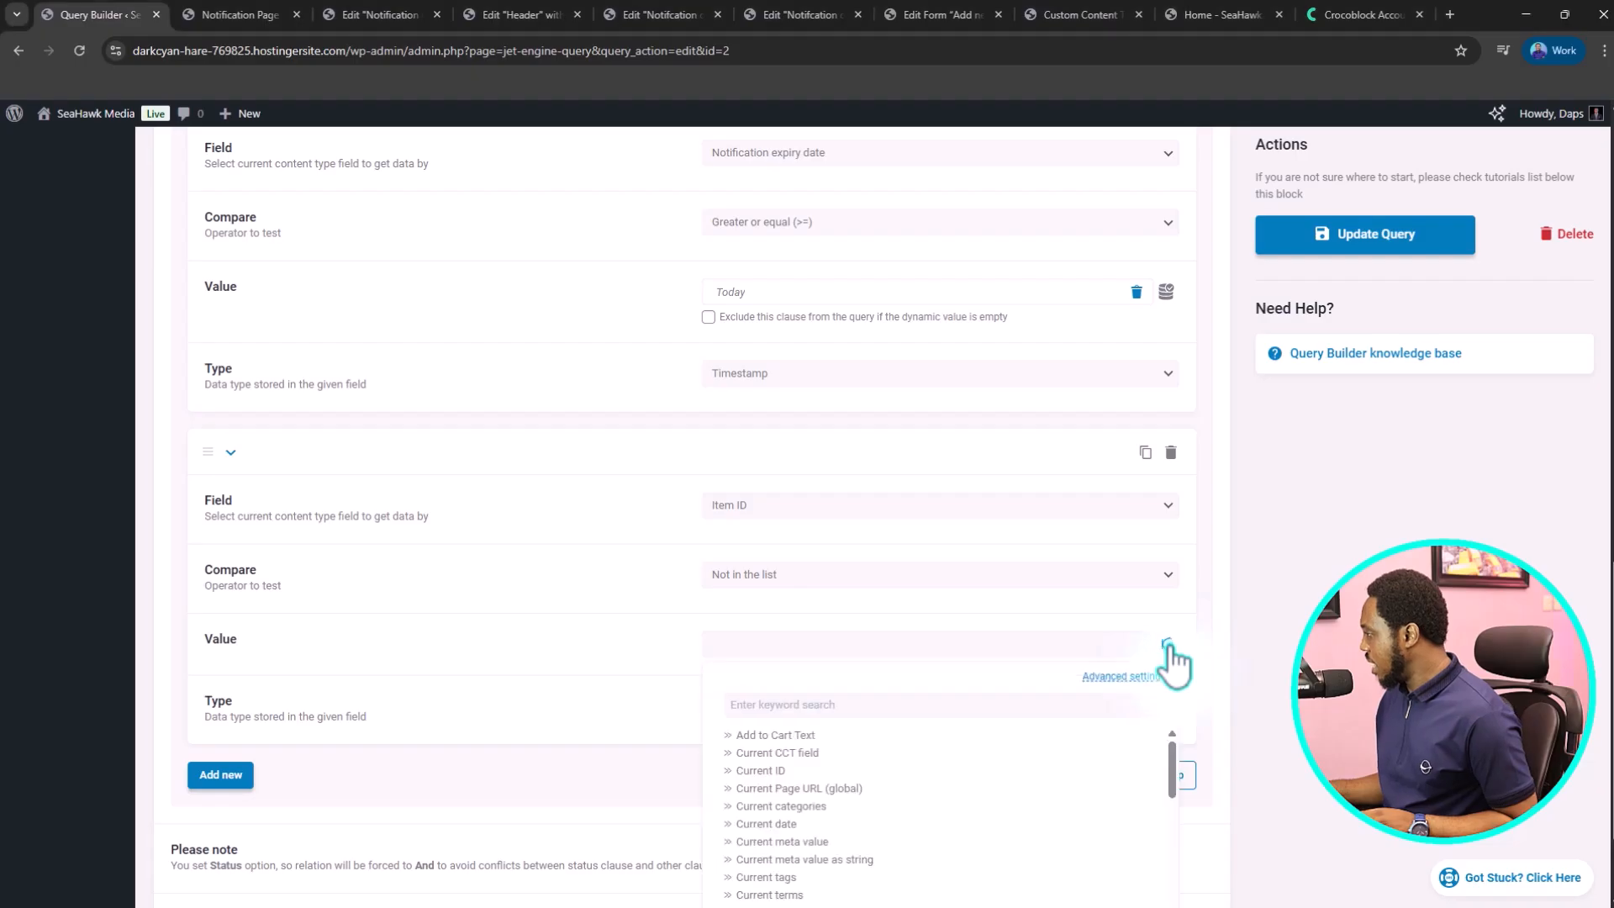
left_click(772, 704)
type("store")
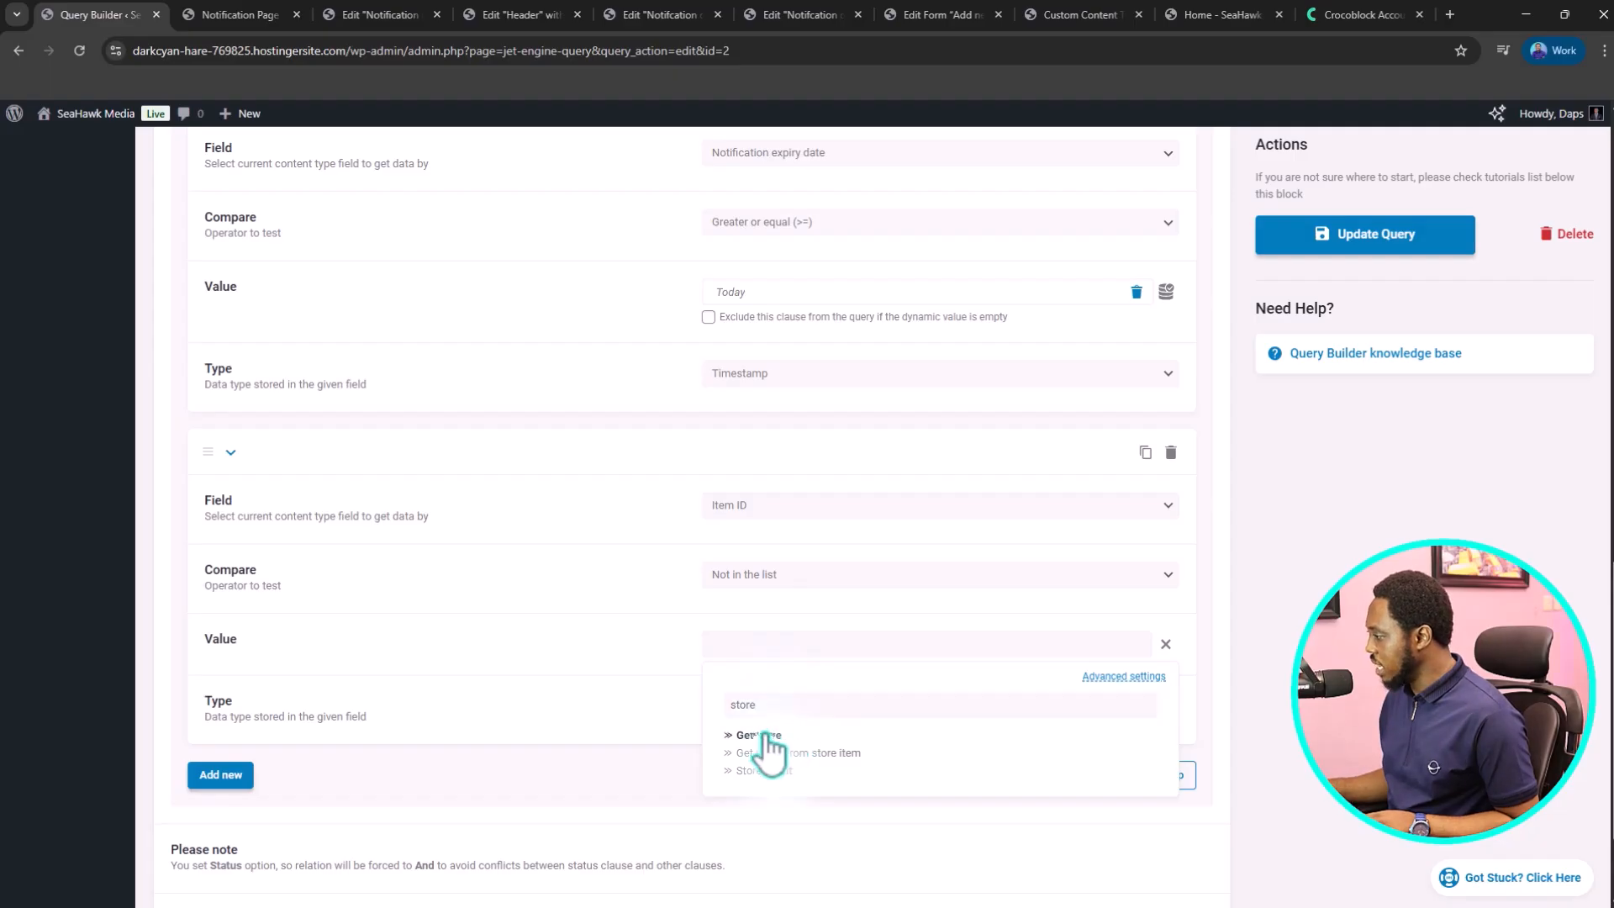
left_click(775, 734)
left_click(775, 748)
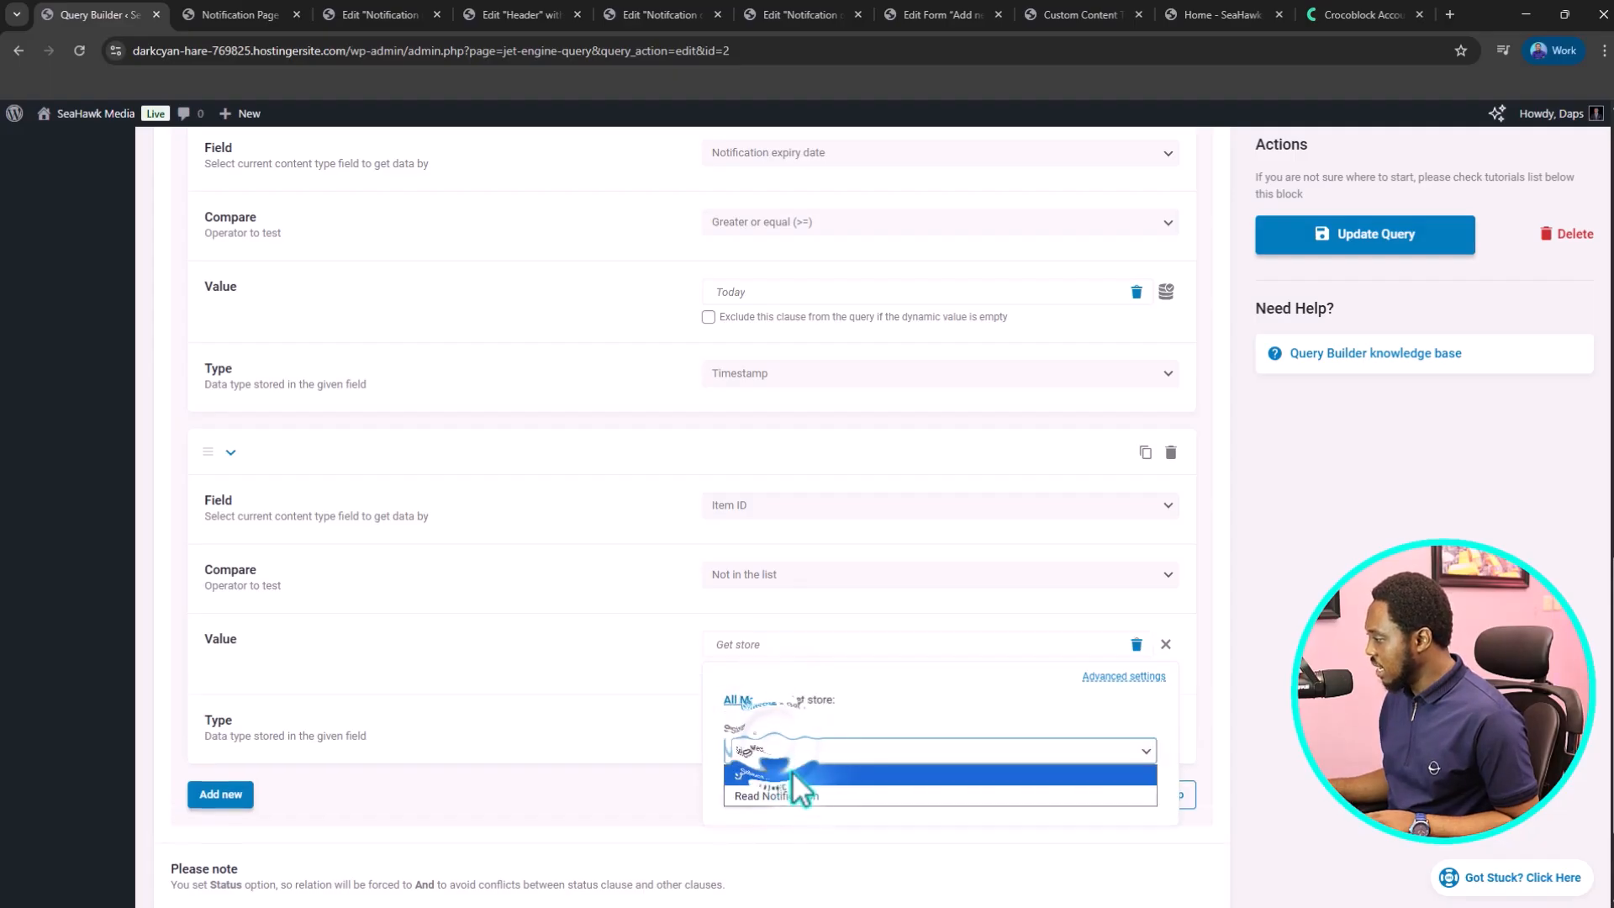
left_click(797, 794)
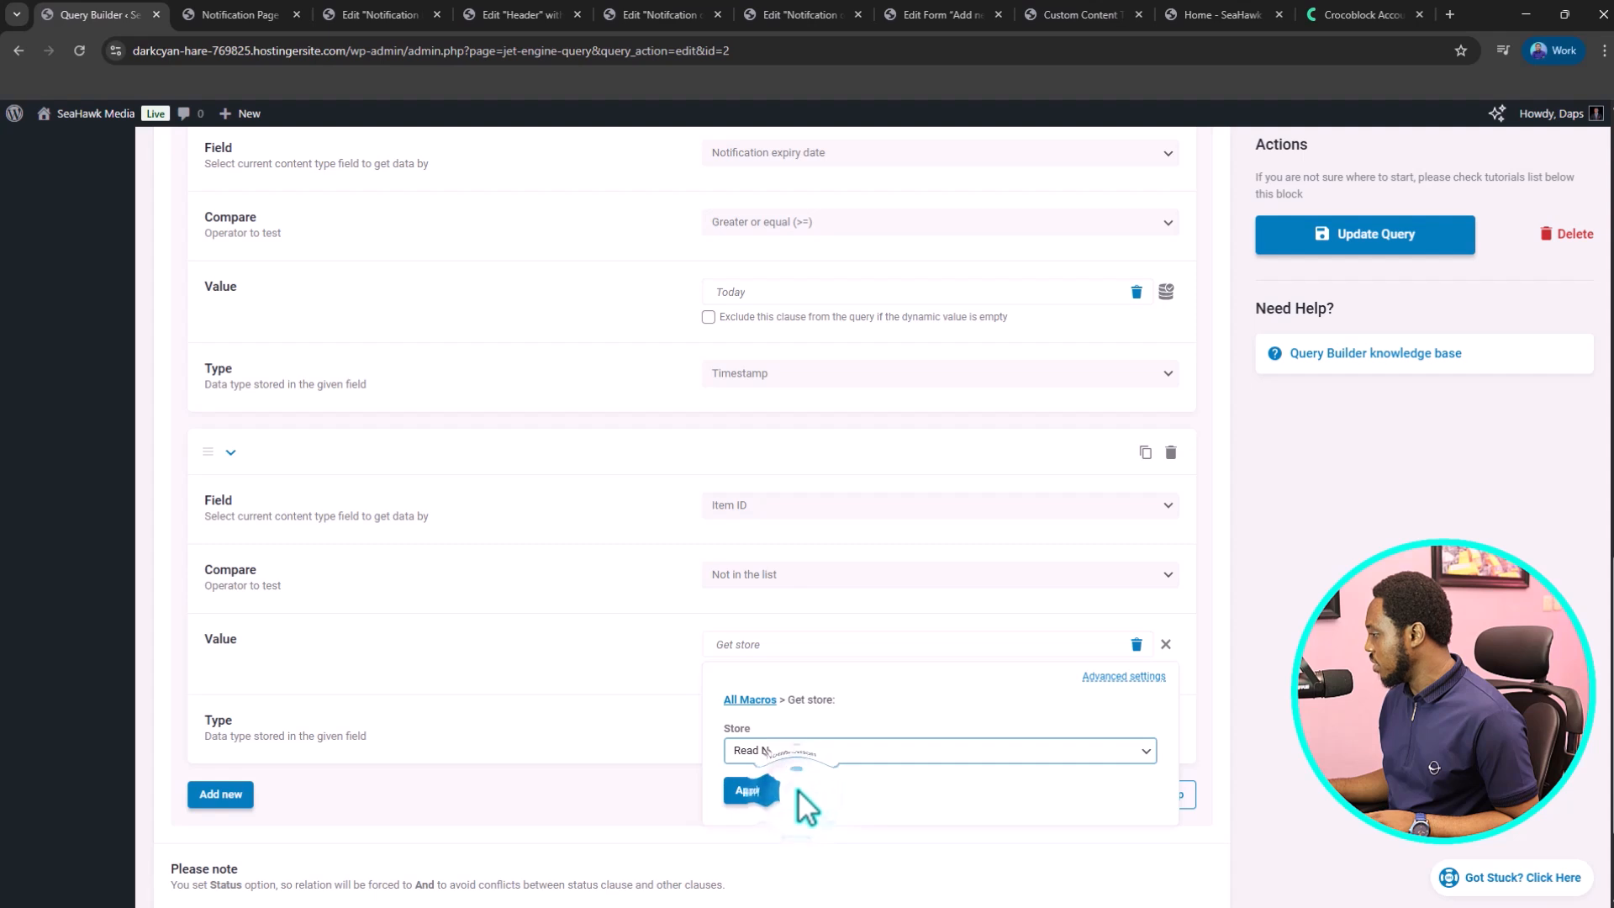
left_click(756, 792)
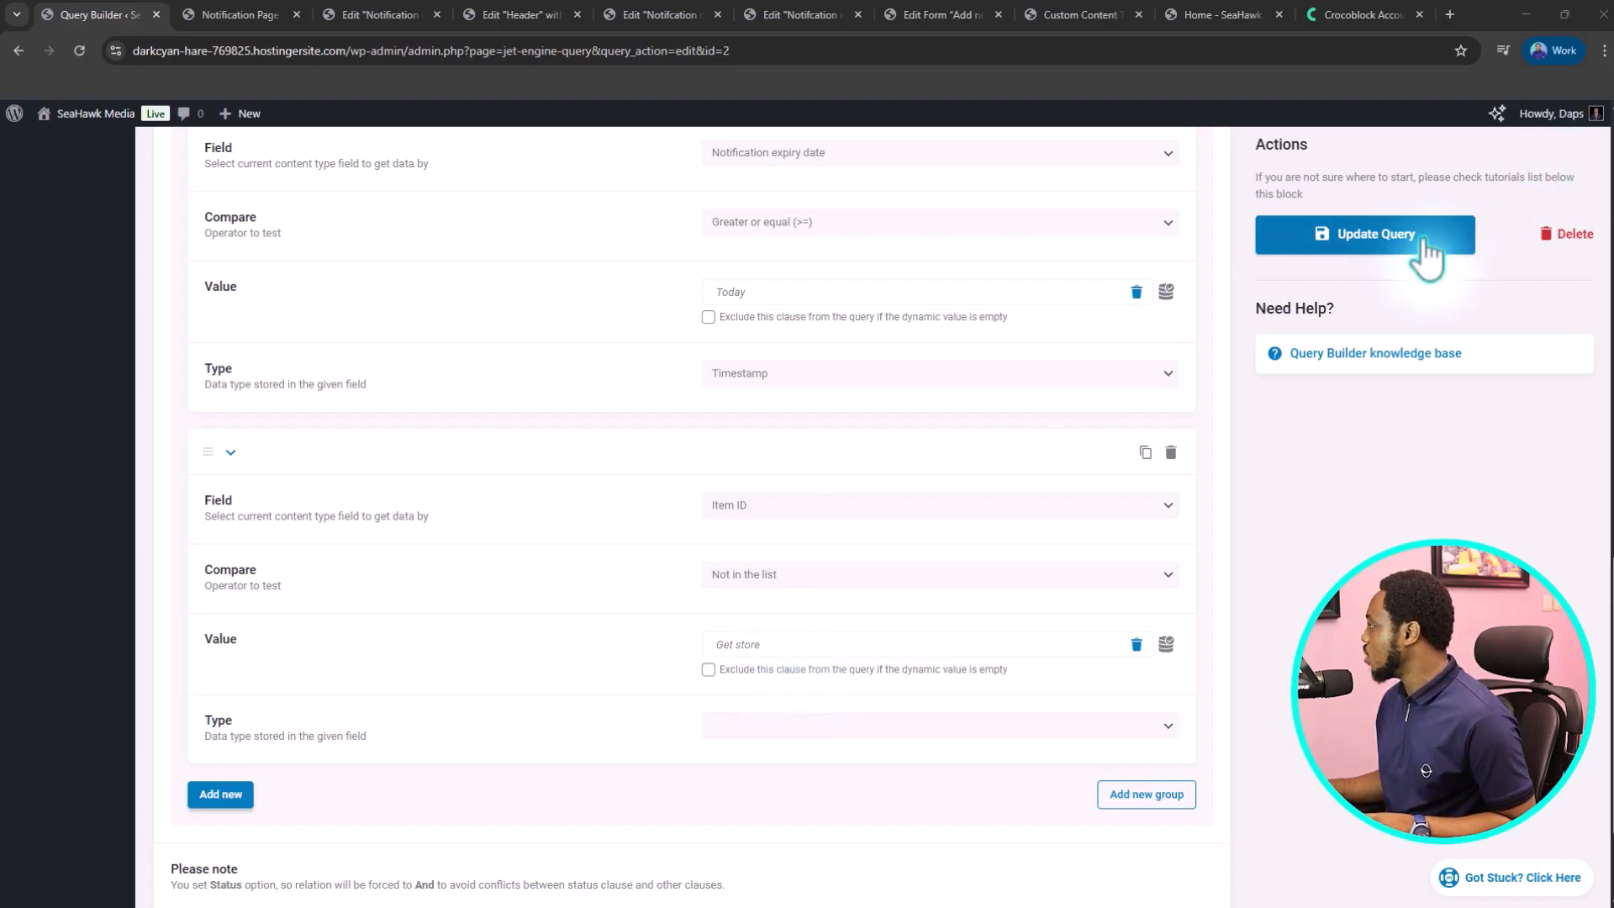
- Update the query and check the notifications in the bell dropdown on the live home page
left_click(1391, 244)
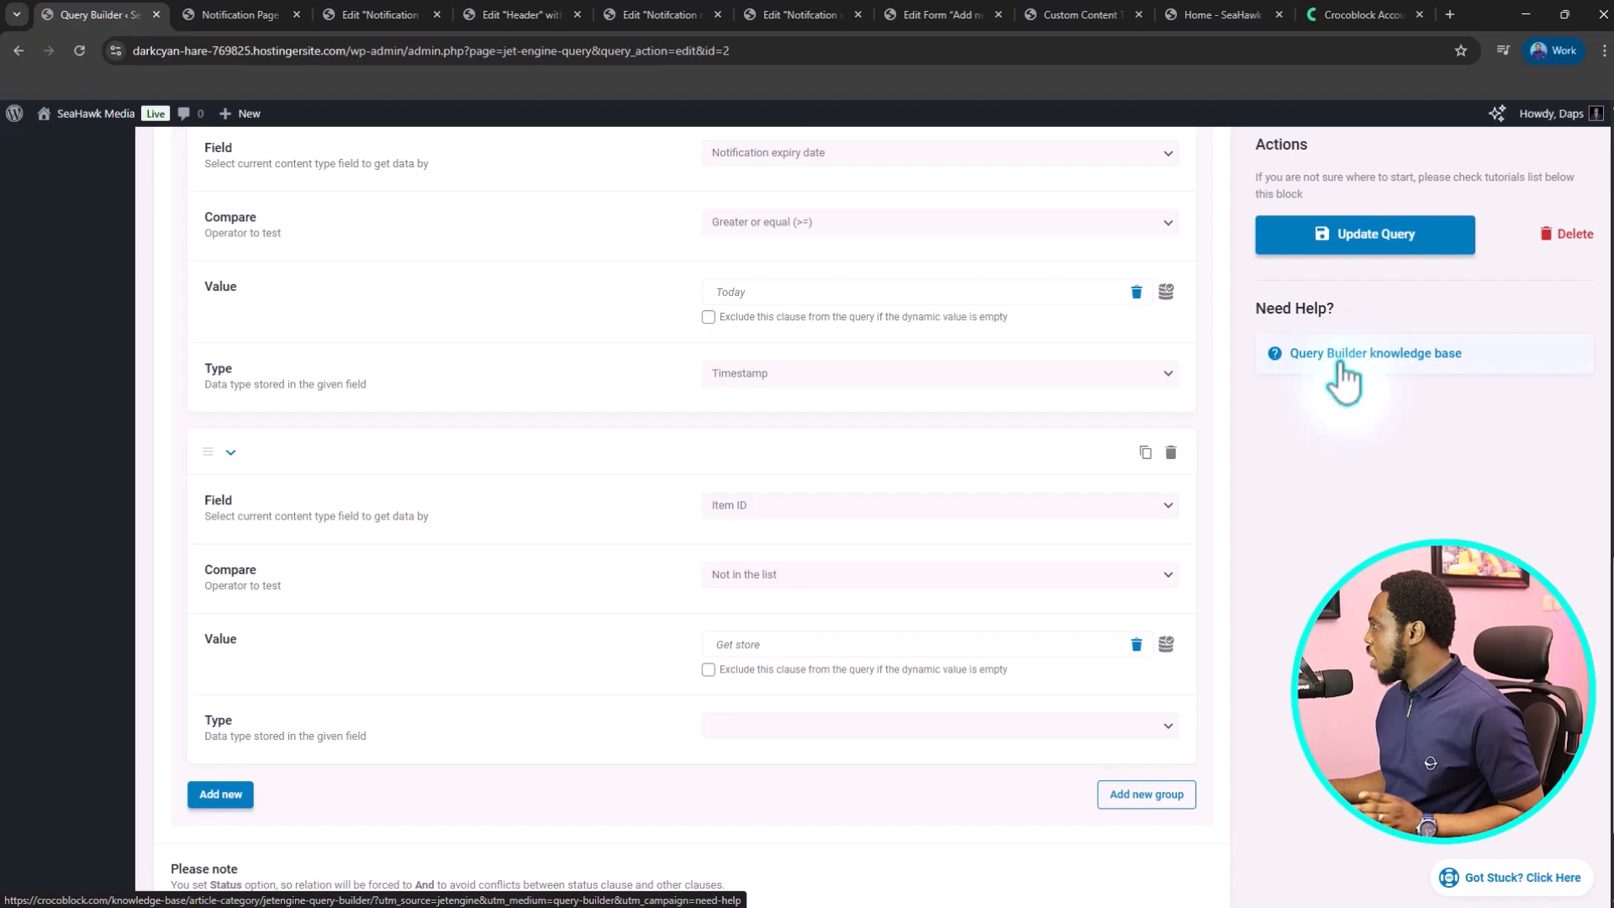
left_click(1222, 15)
left_click(1236, 173)
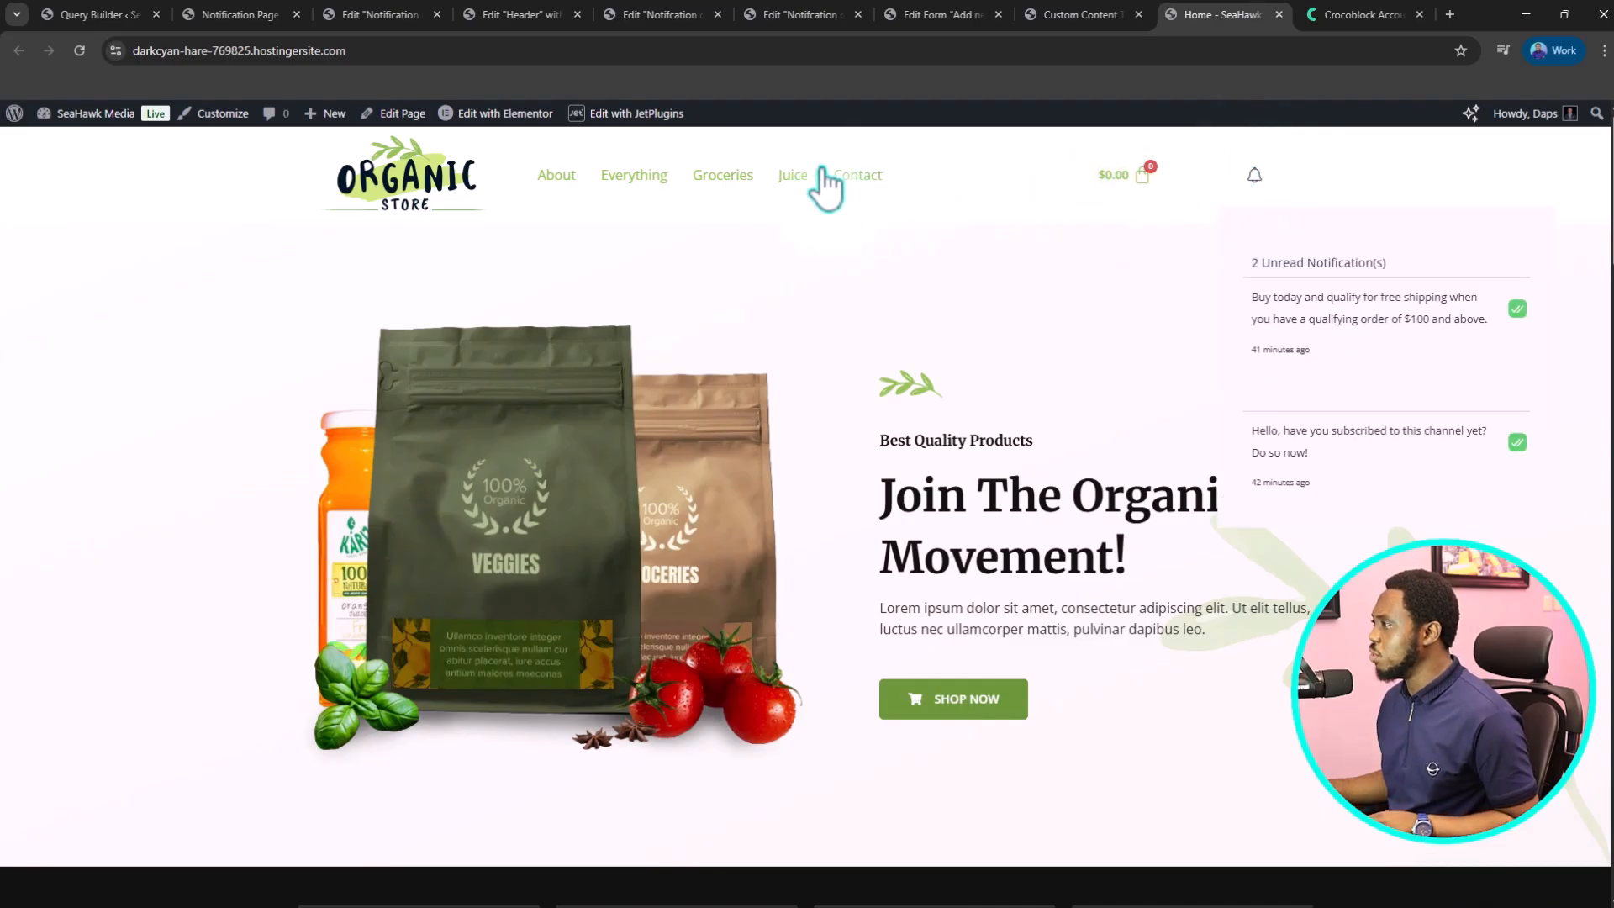
- In the Notification Listing template, enable Reload listing grid on success for the Data Store Button, with listing grid ID "reload"
left_click(351, 10)
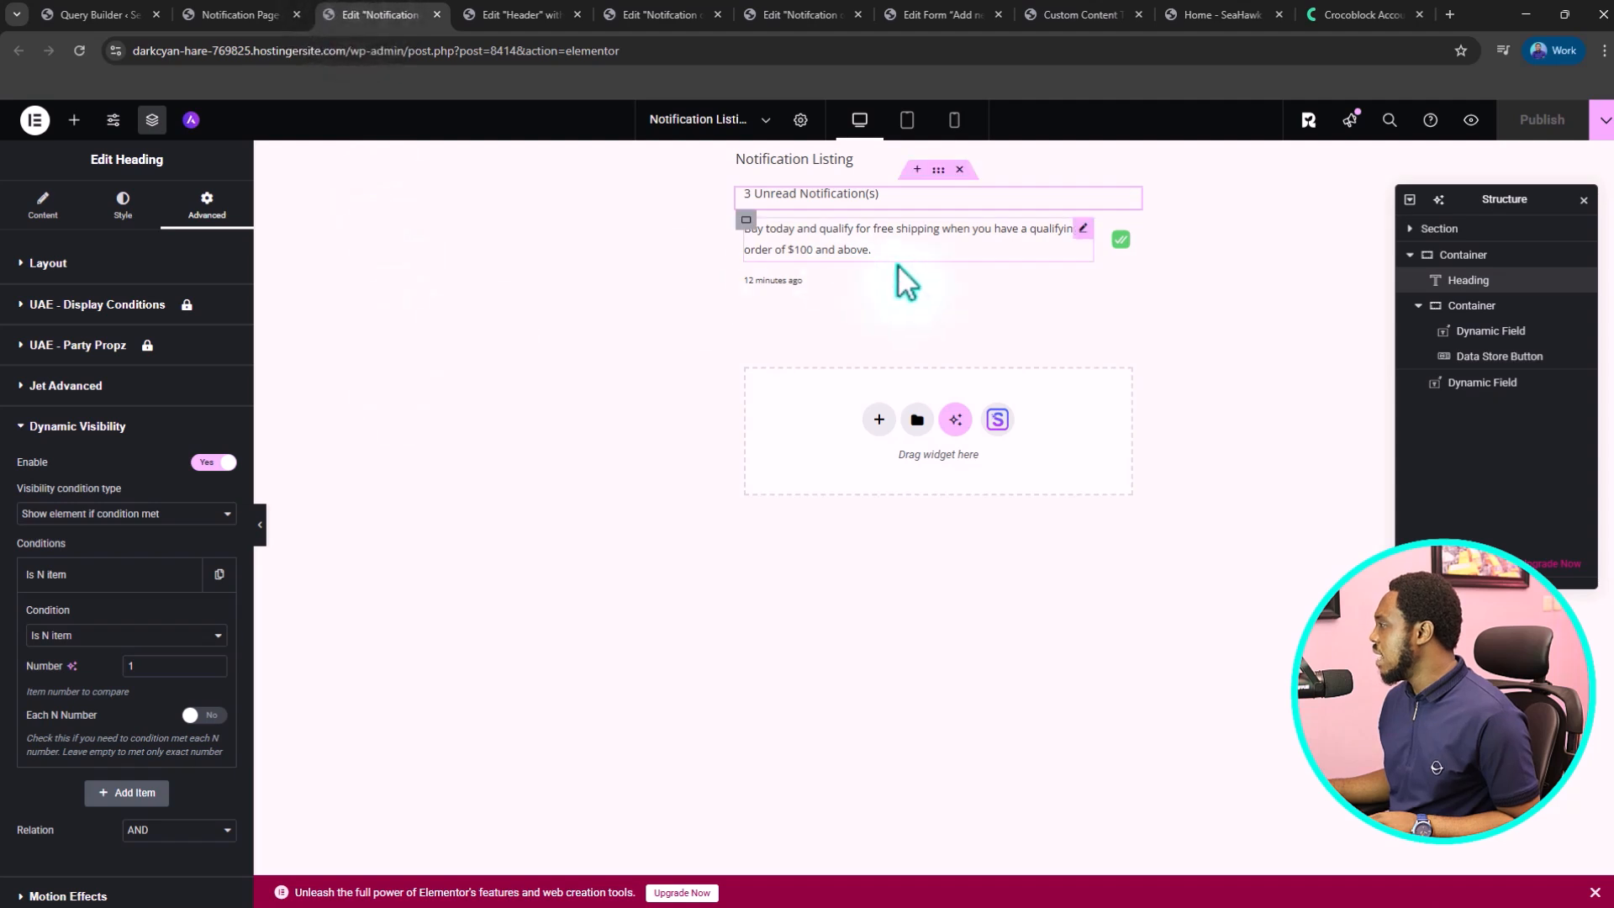
left_click(1121, 240)
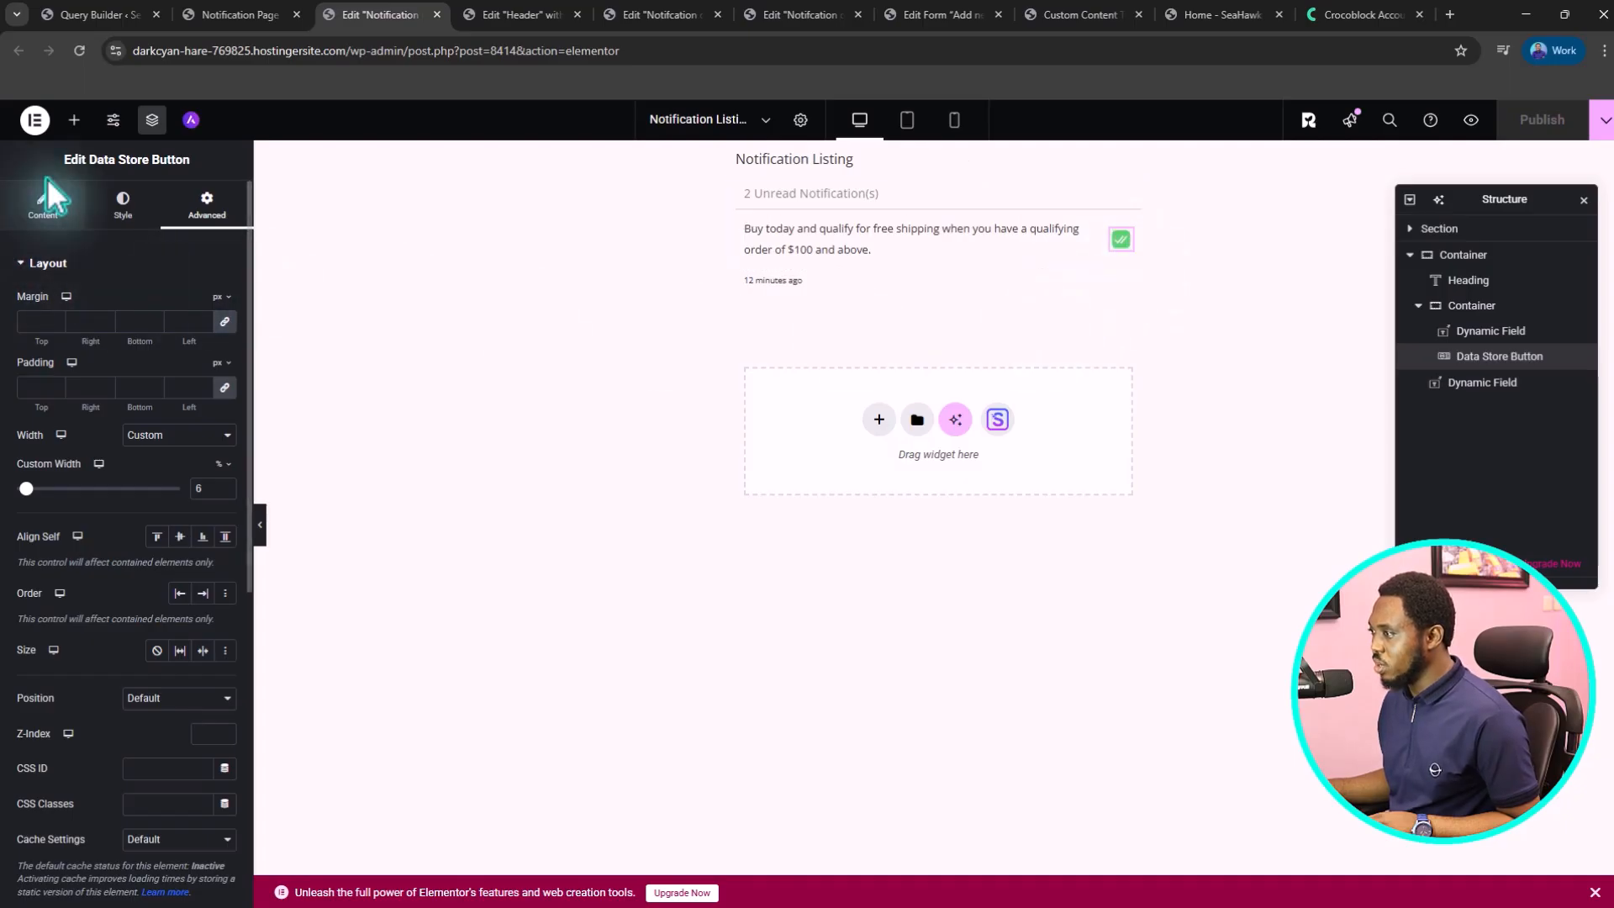
left_click(42, 206)
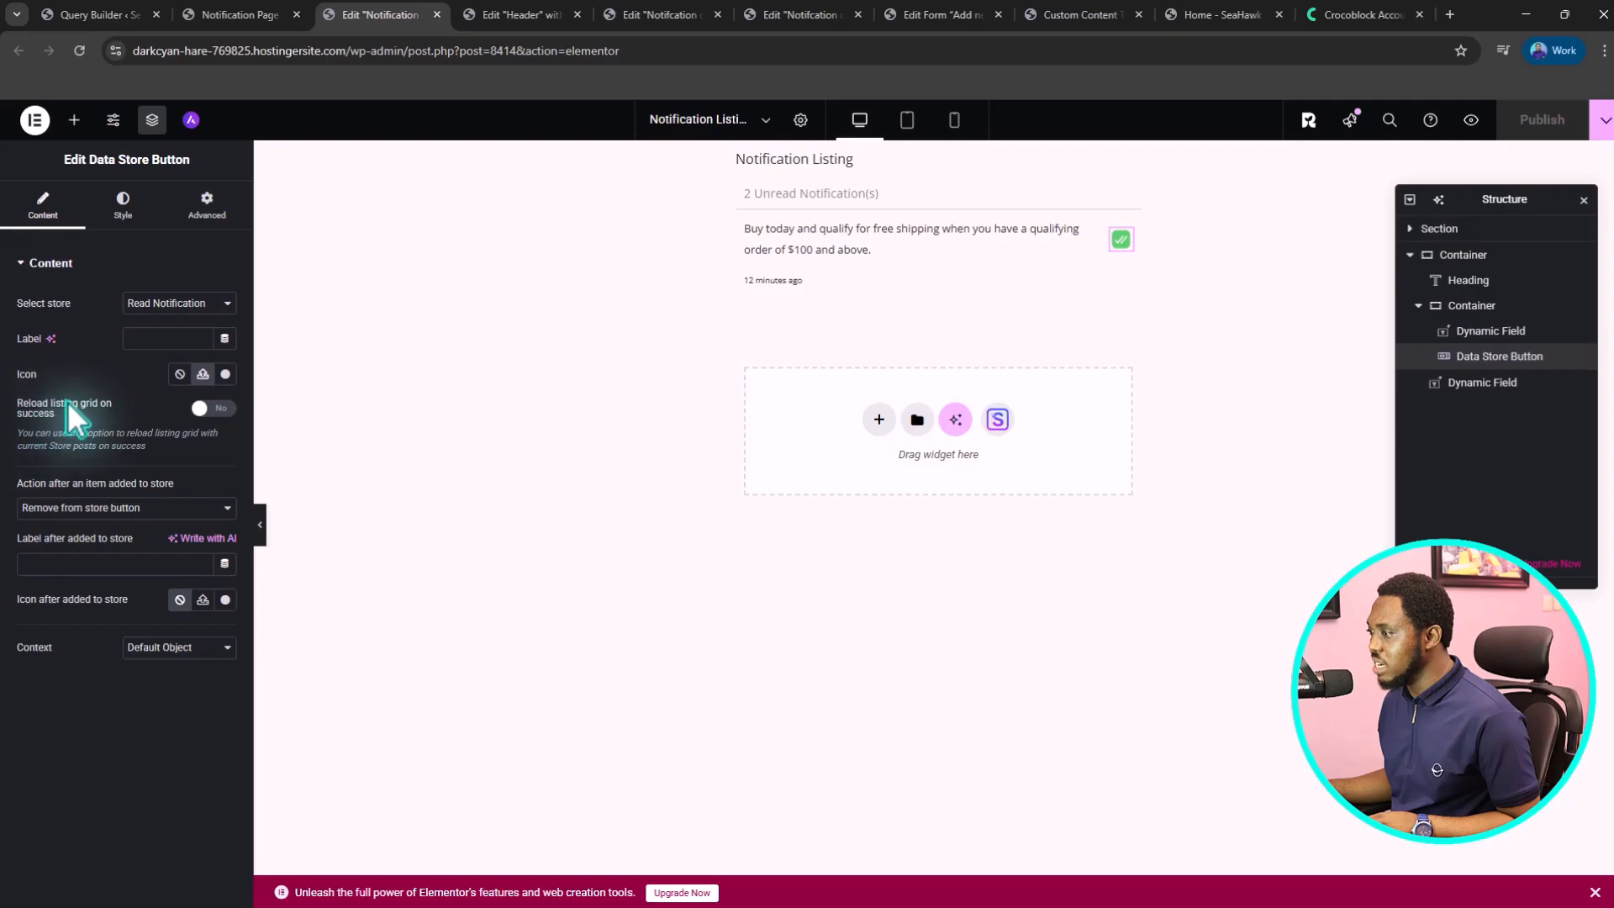
left_click(216, 410)
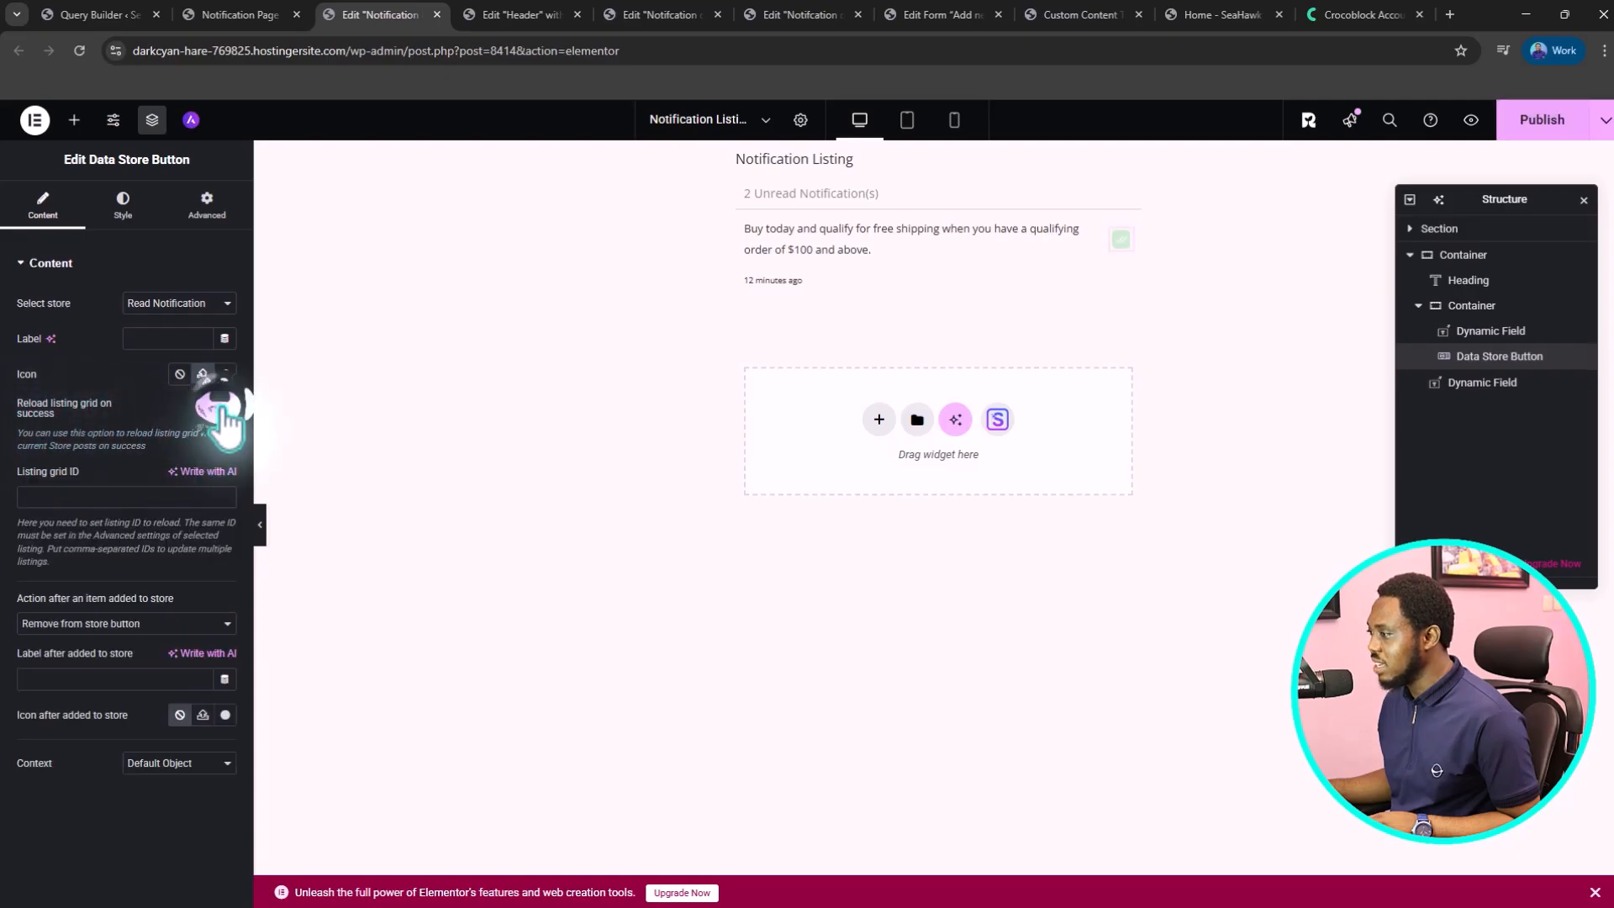
left_click(34, 502)
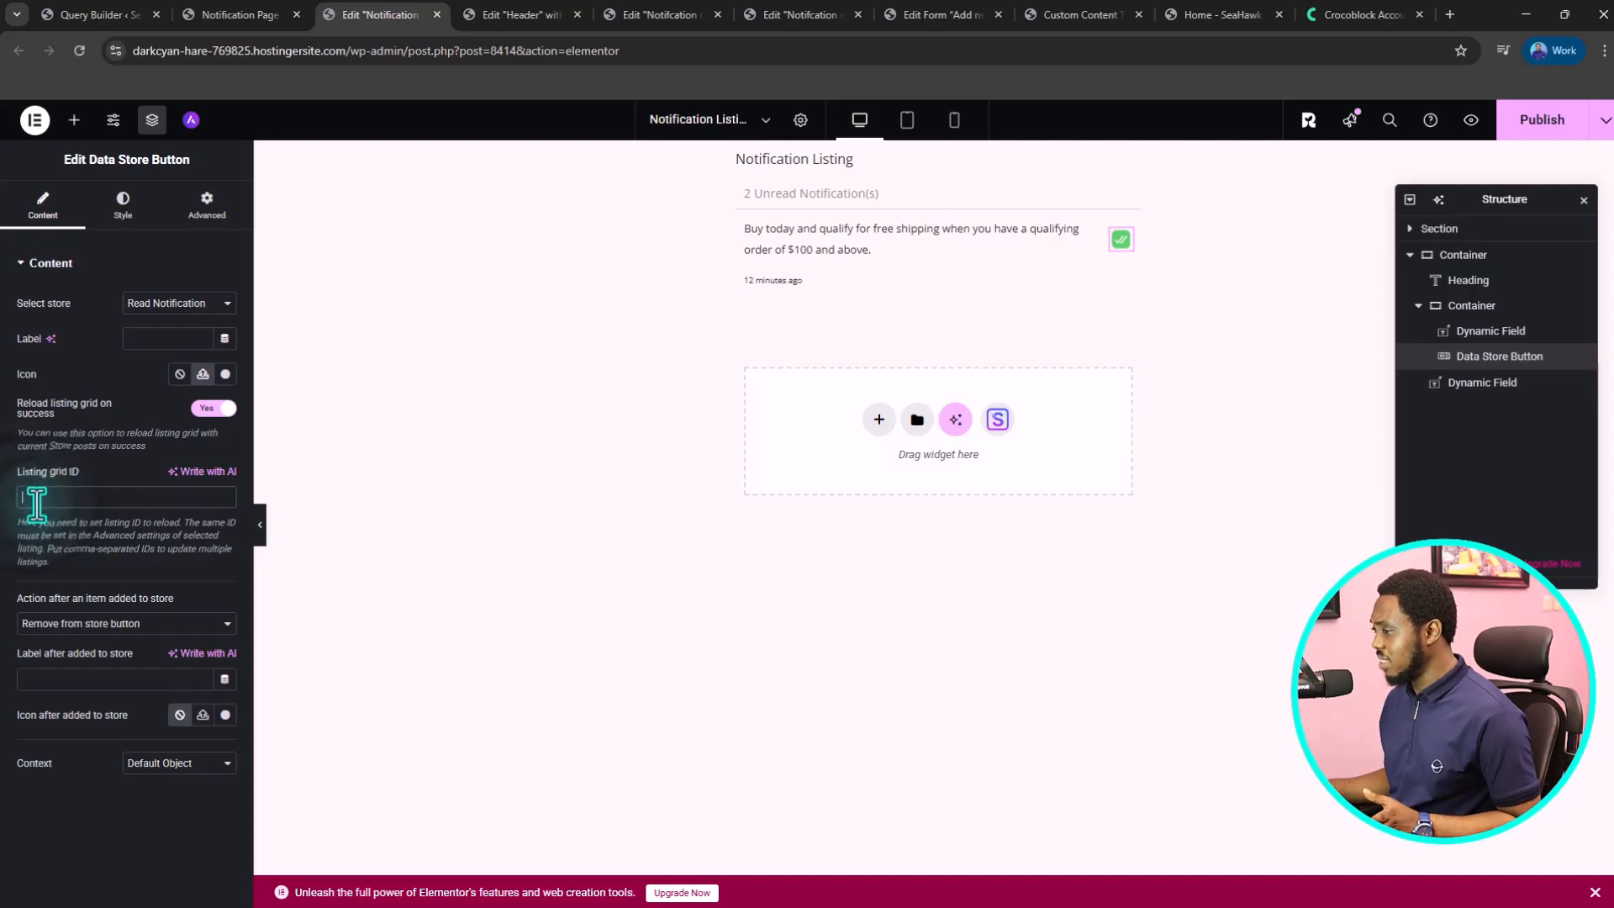
type("re")
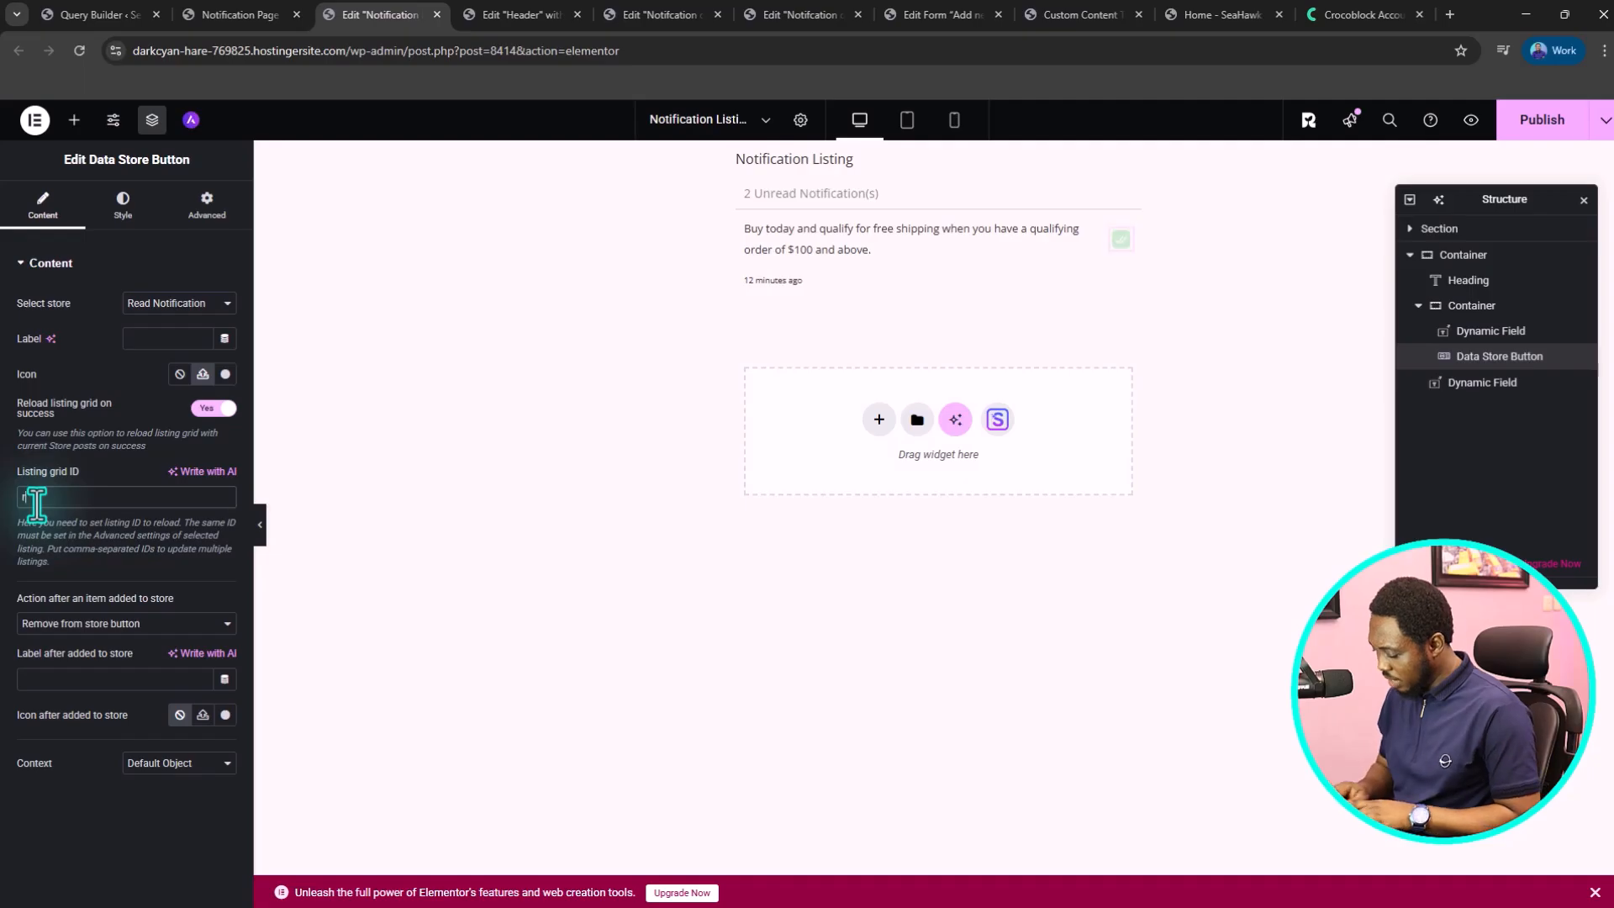
type("load")
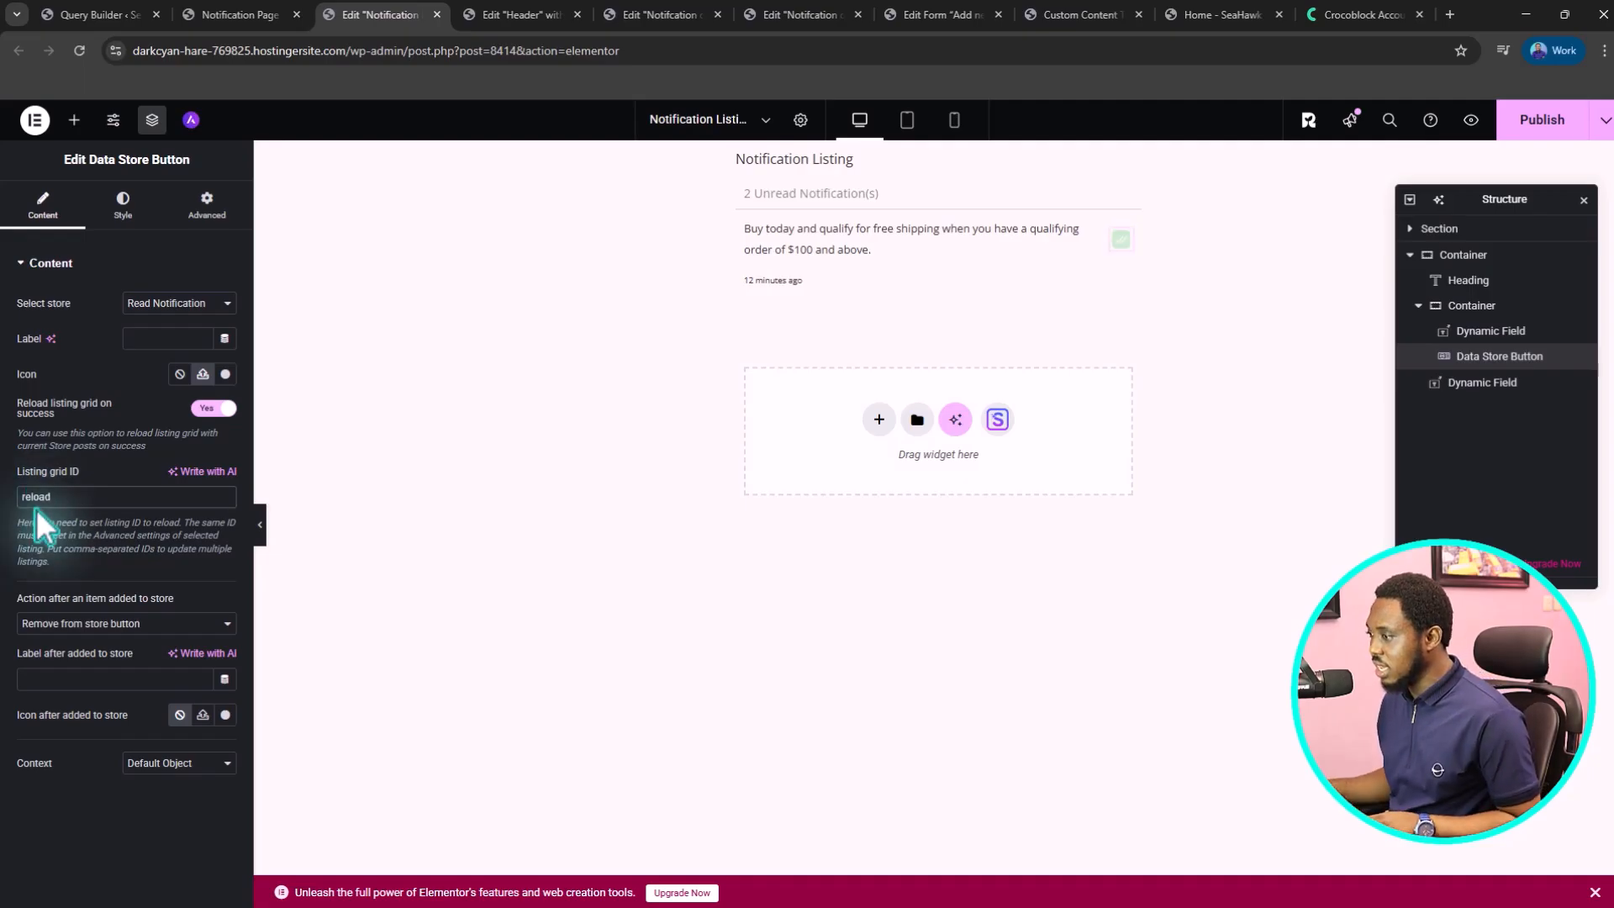
- Copy the listing grid ID and publish the Notification Listing template
right_click(33, 498)
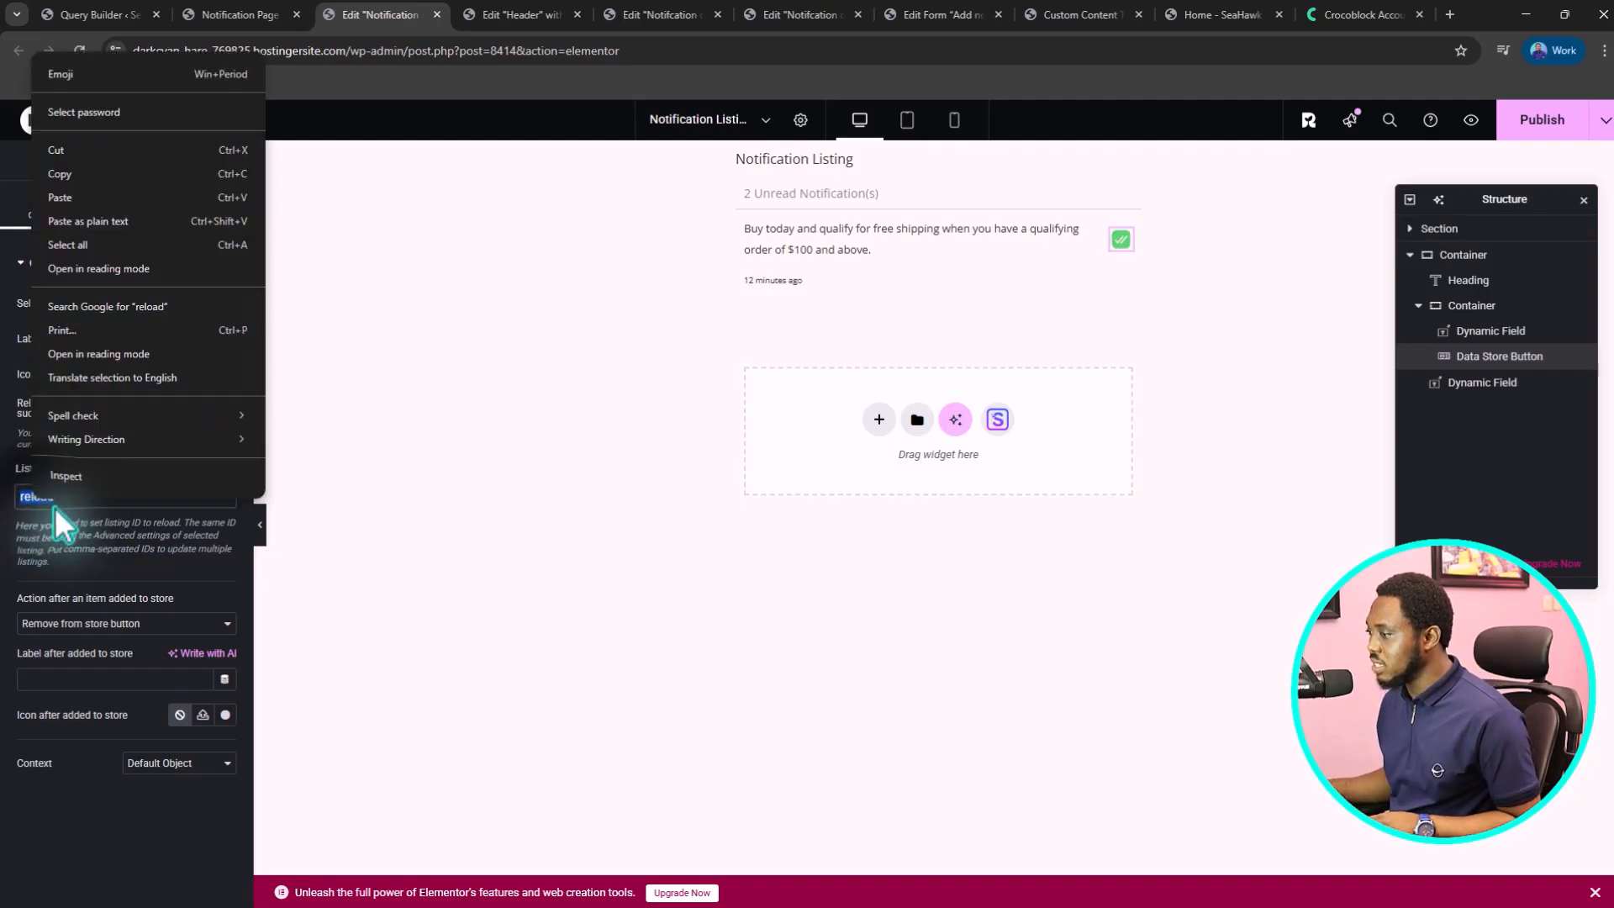
left_click(59, 177)
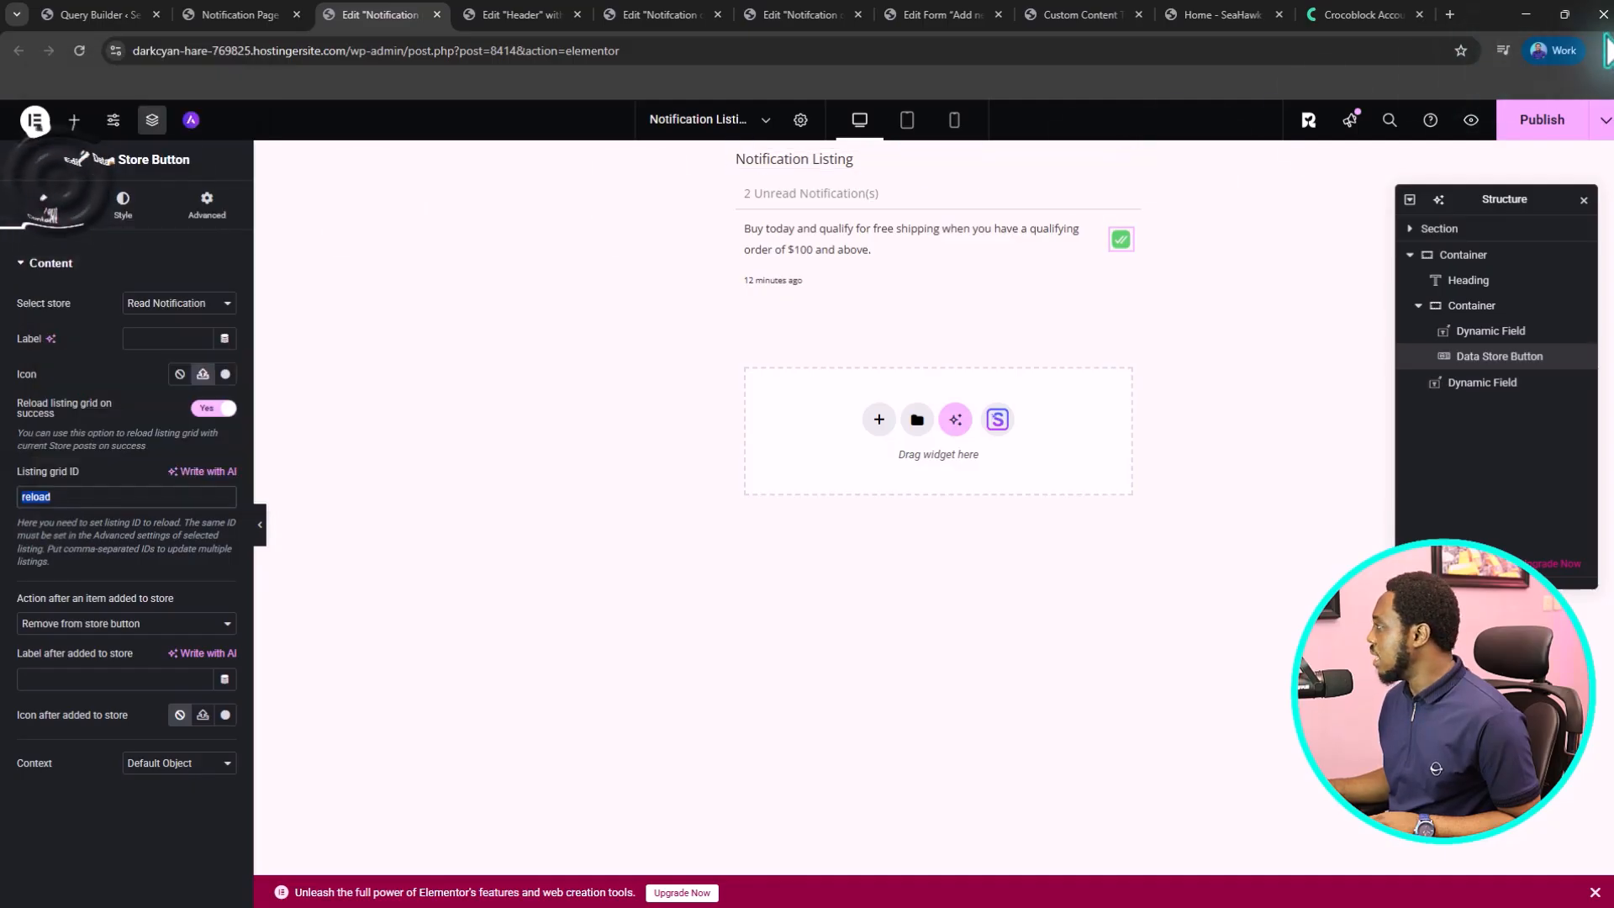
left_click(1550, 126)
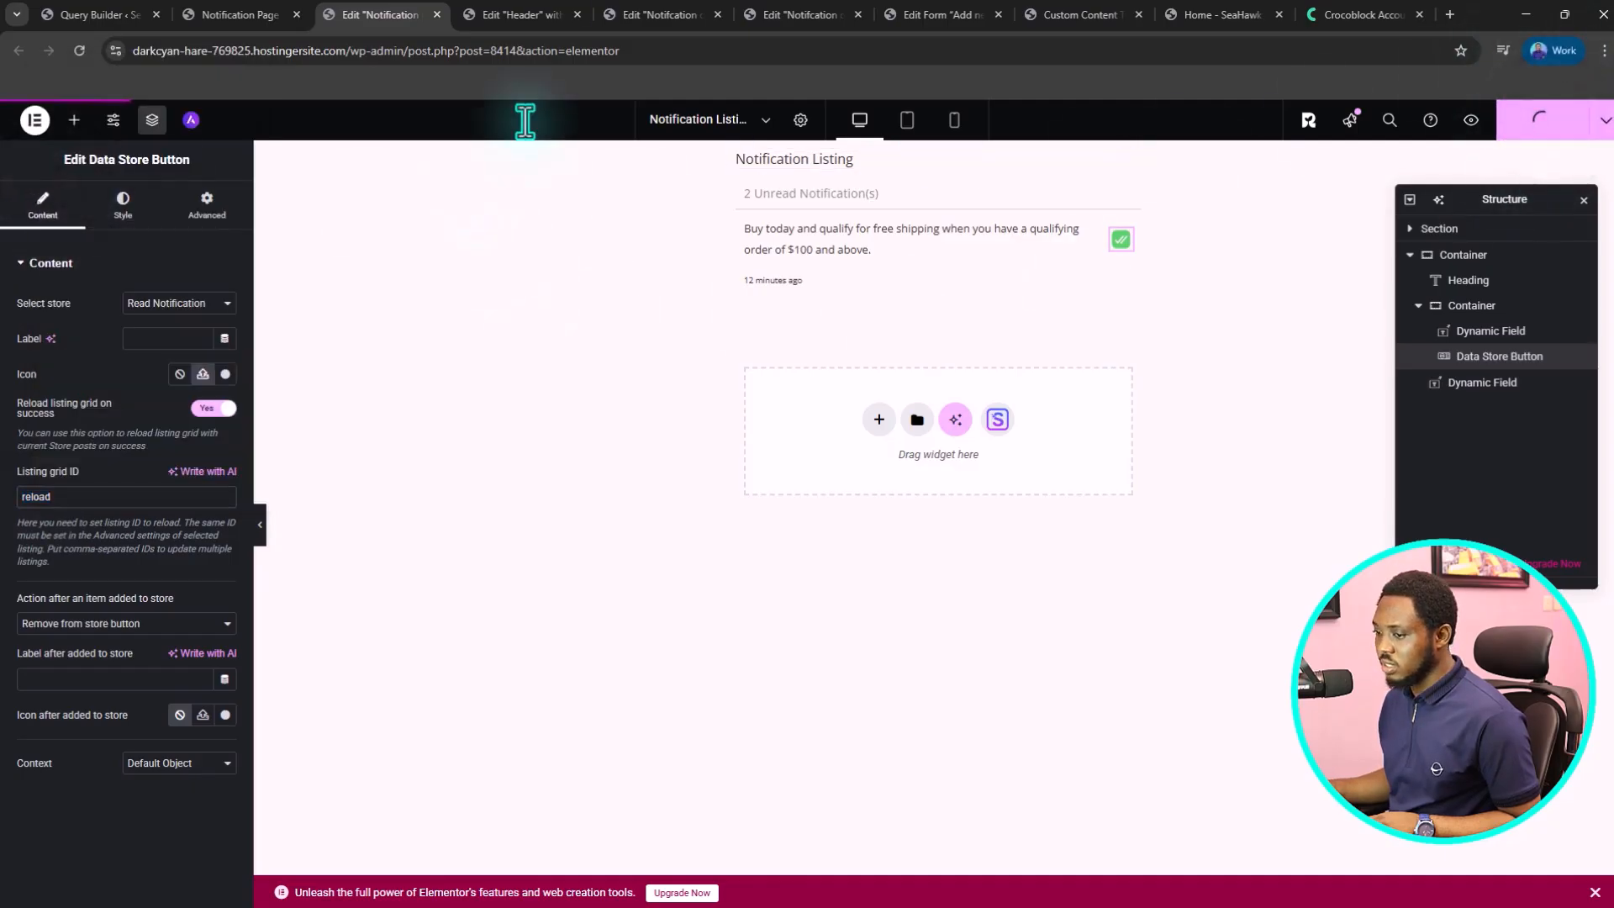
- In the "Notifcation dropdown" template, set the Listing Grid's CSS ID to "reload" and publish the template
left_click(654, 14)
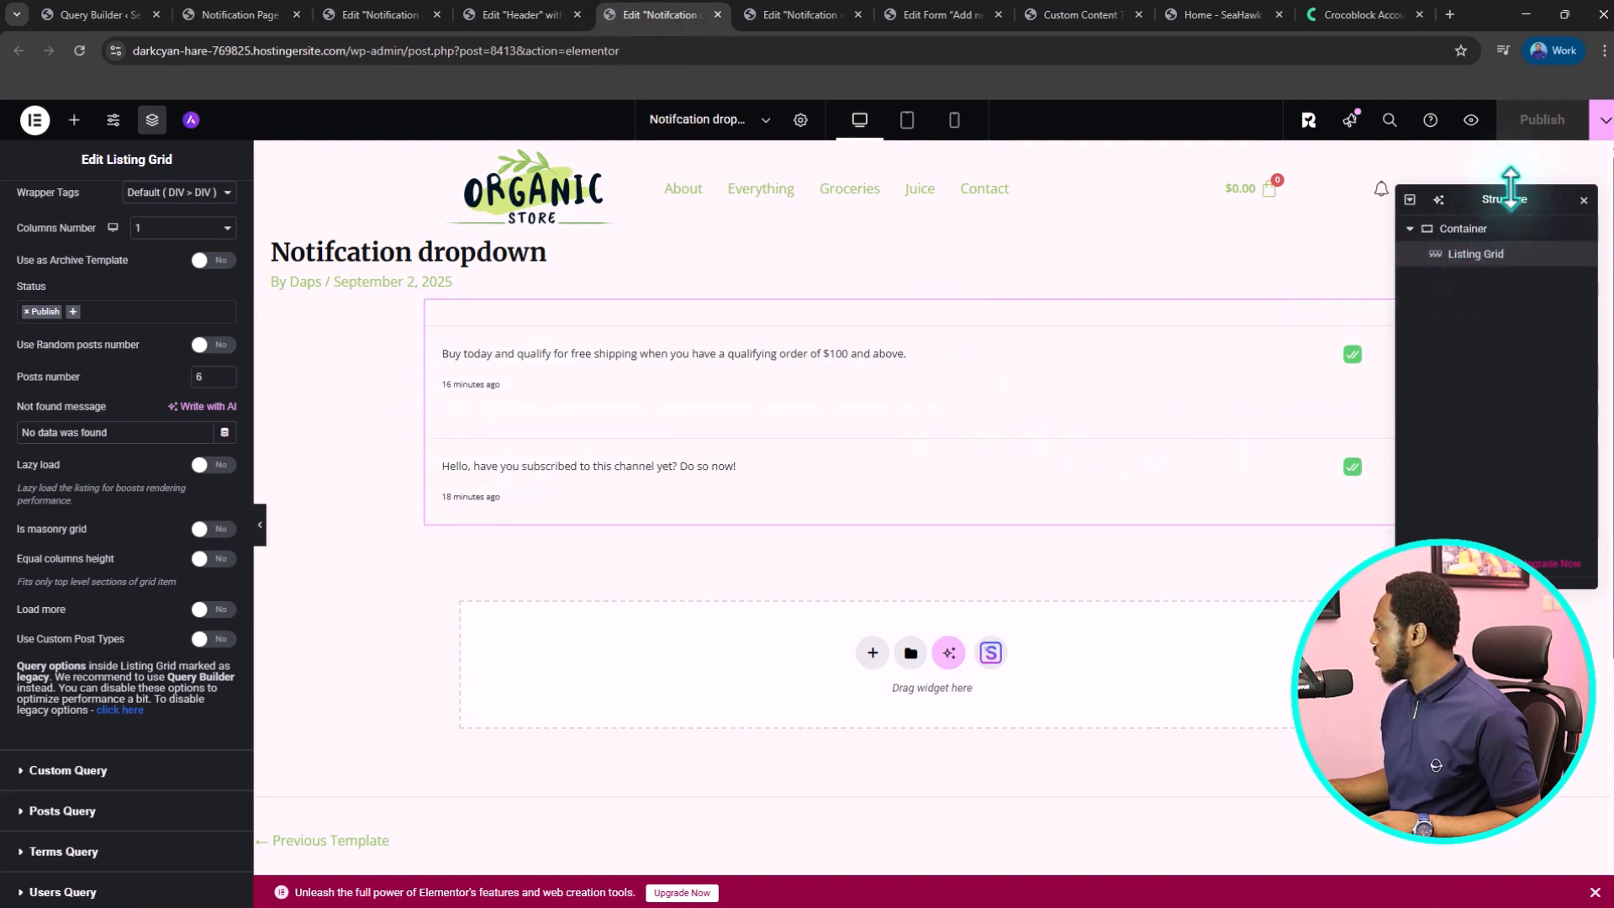
left_click_drag(1512, 186, 1454, 518)
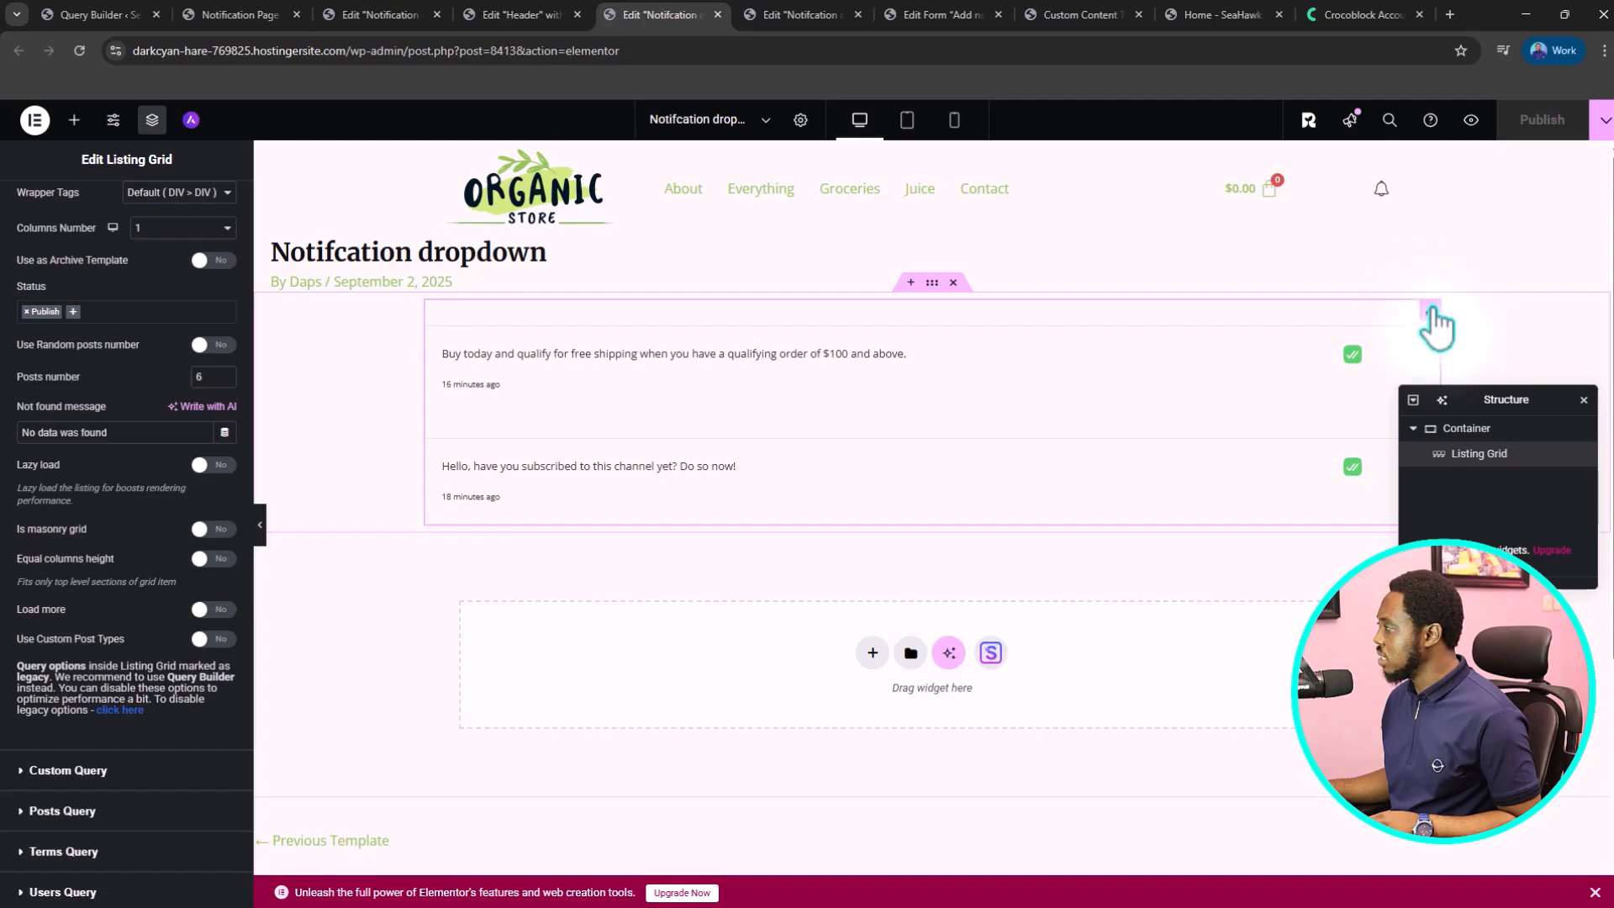
scroll(137, 244, "up", 3)
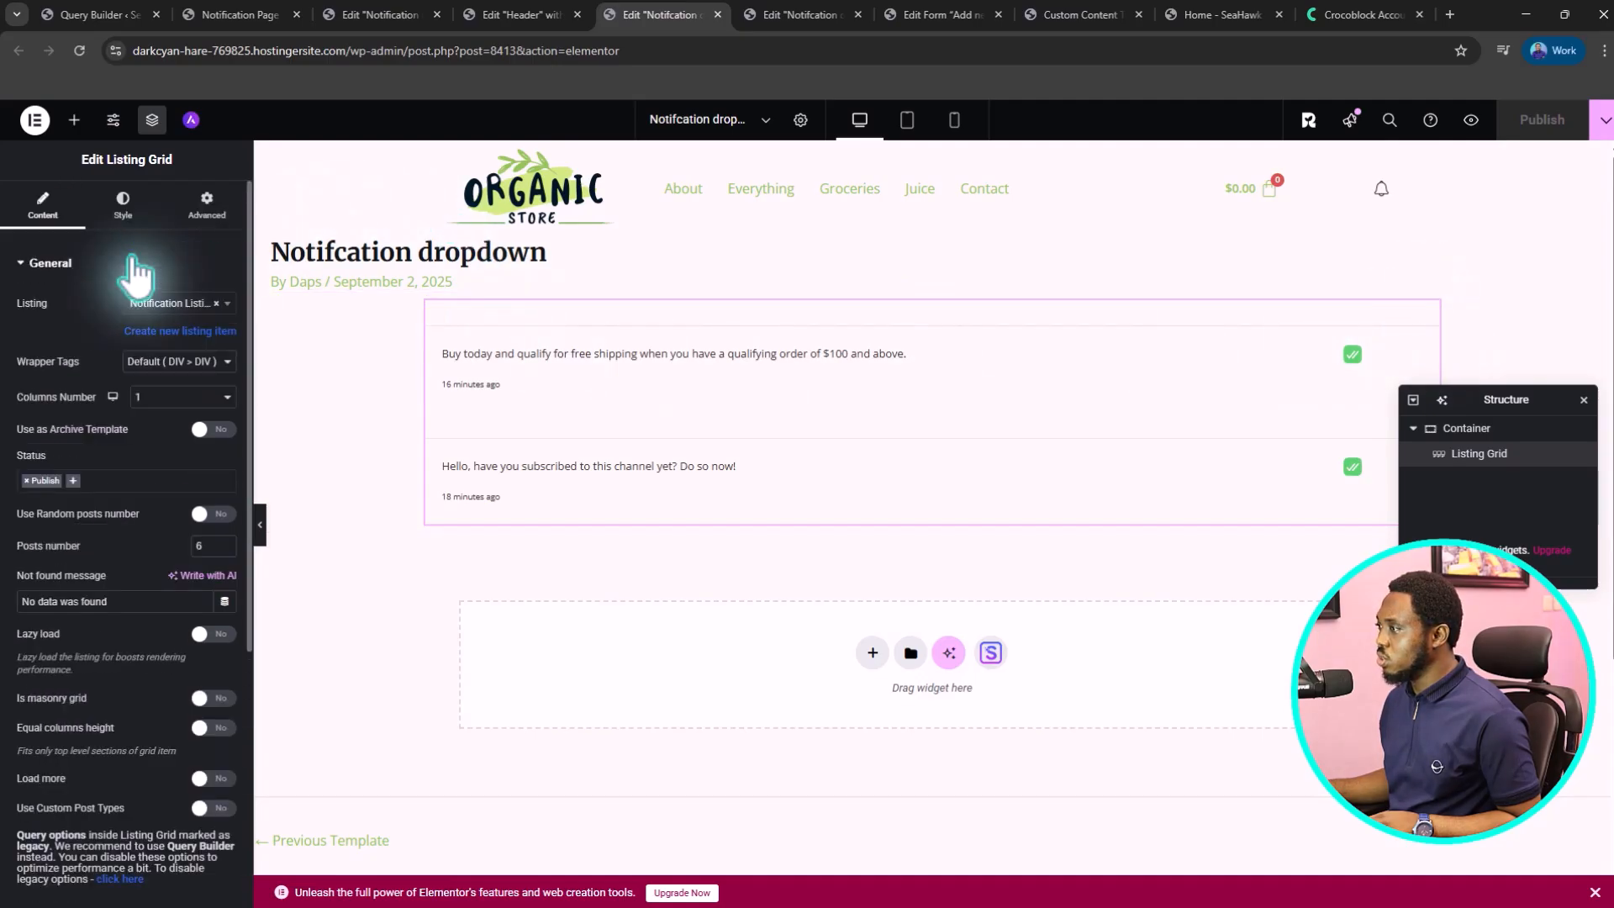
left_click(207, 208)
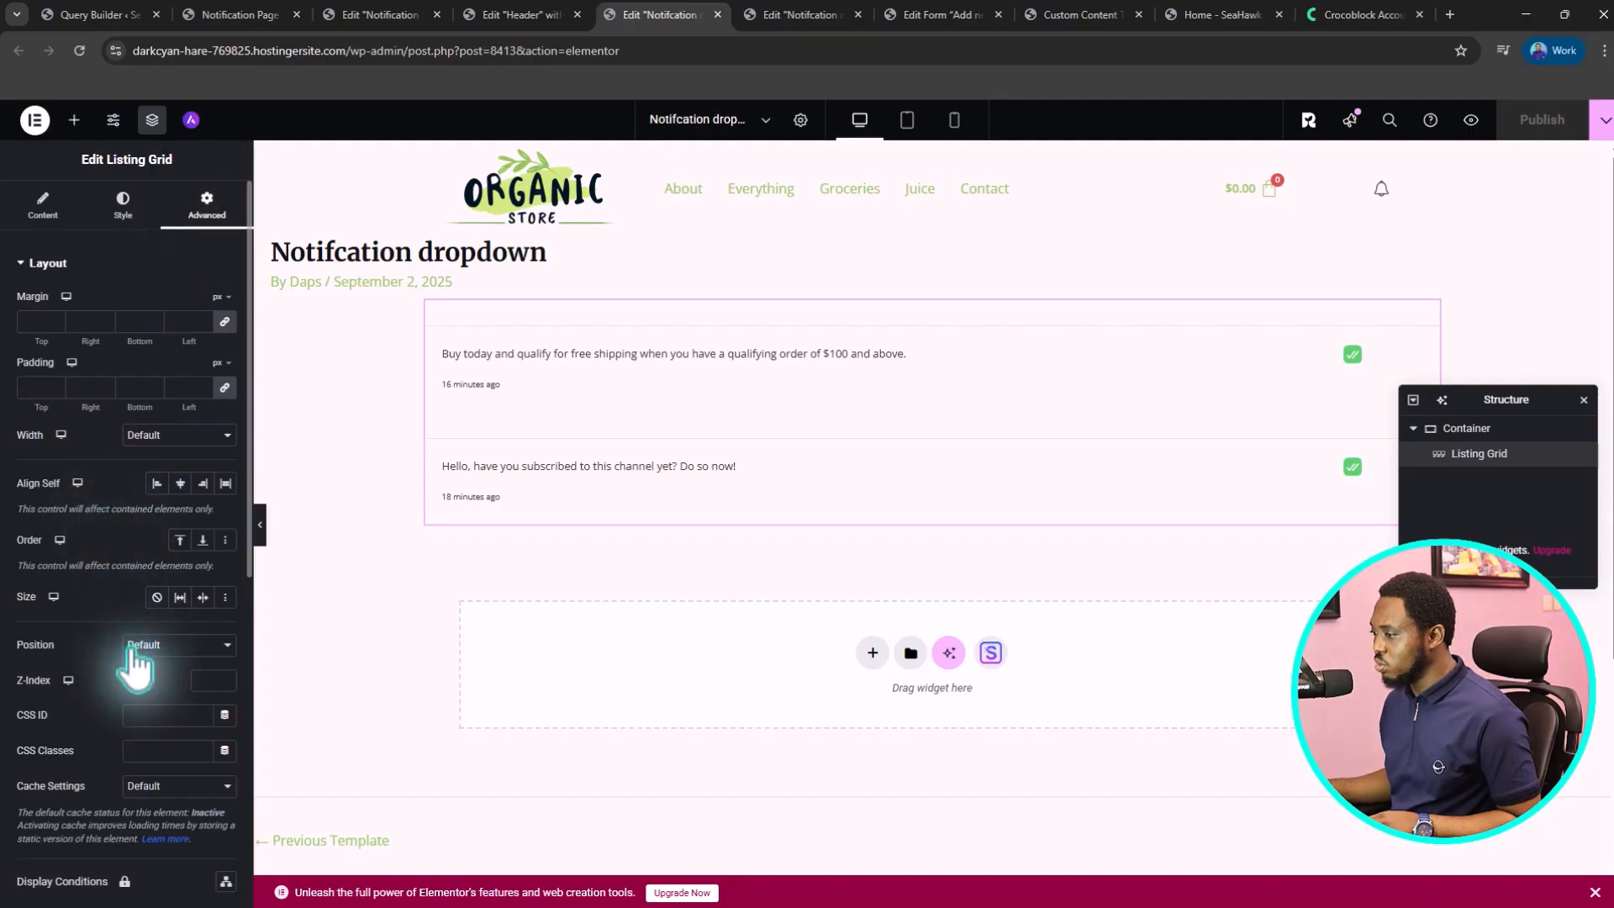
left_click(159, 719)
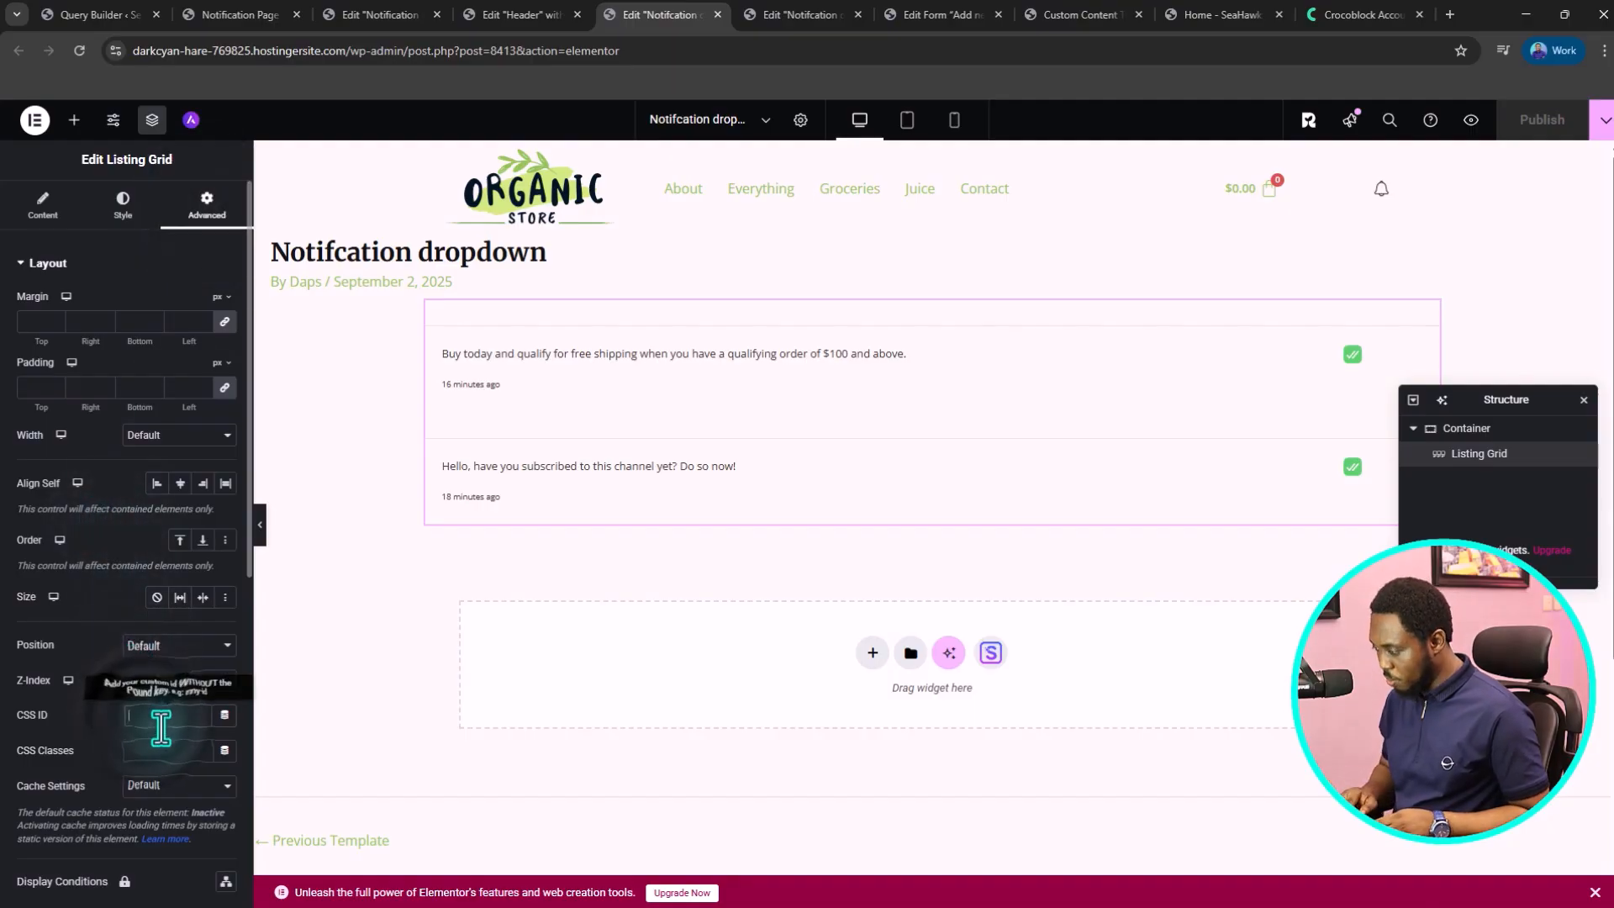
type("reload")
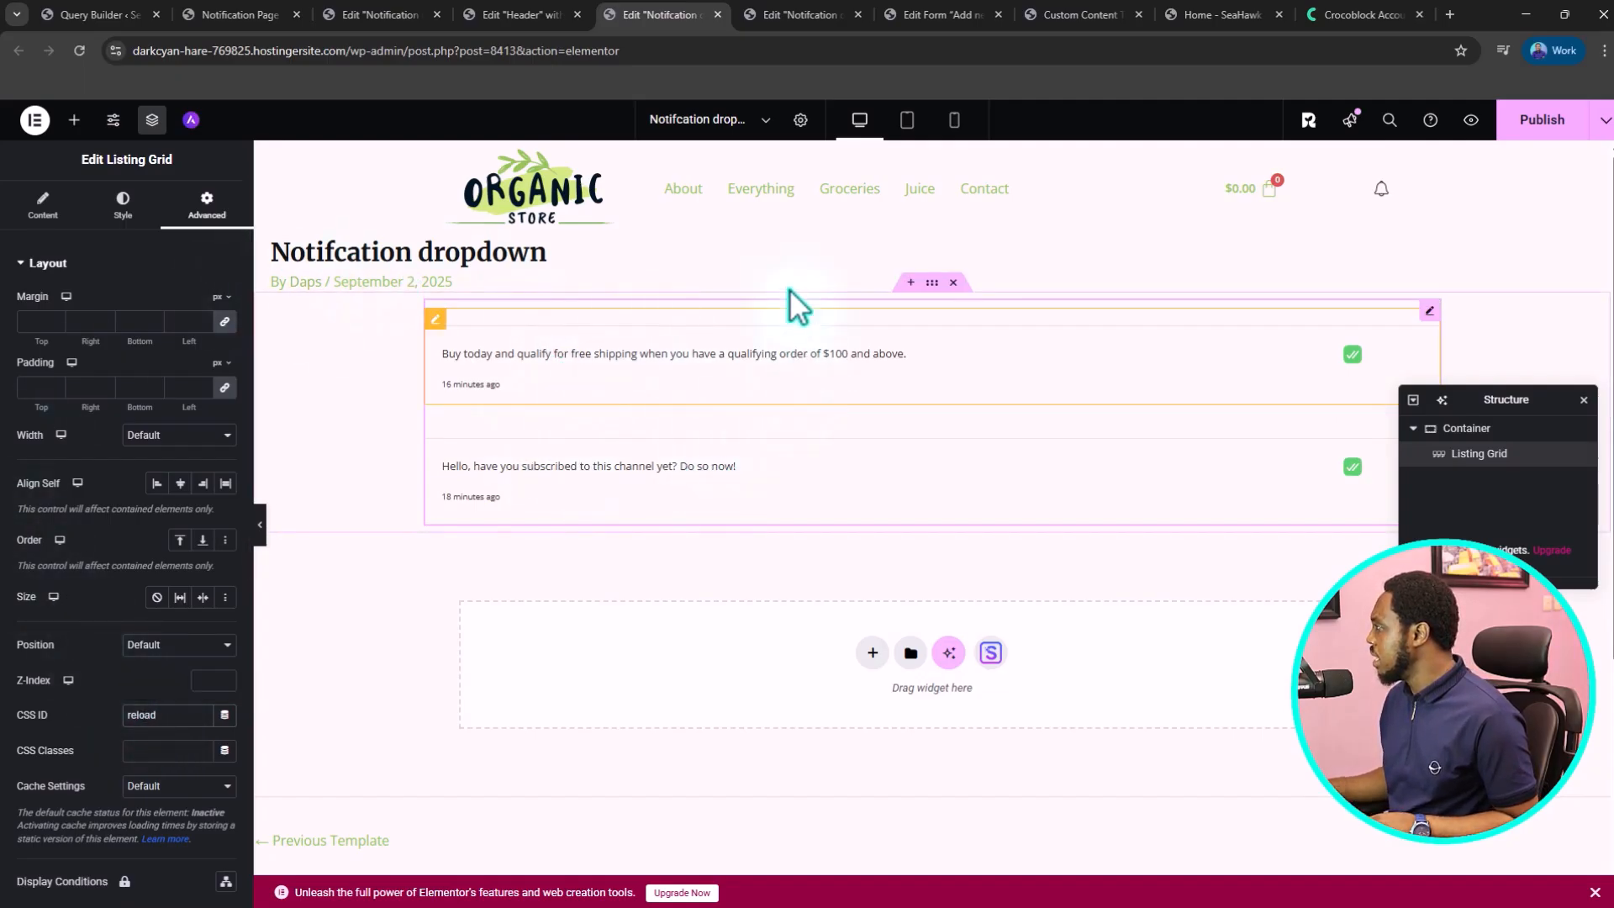
left_click(1541, 127)
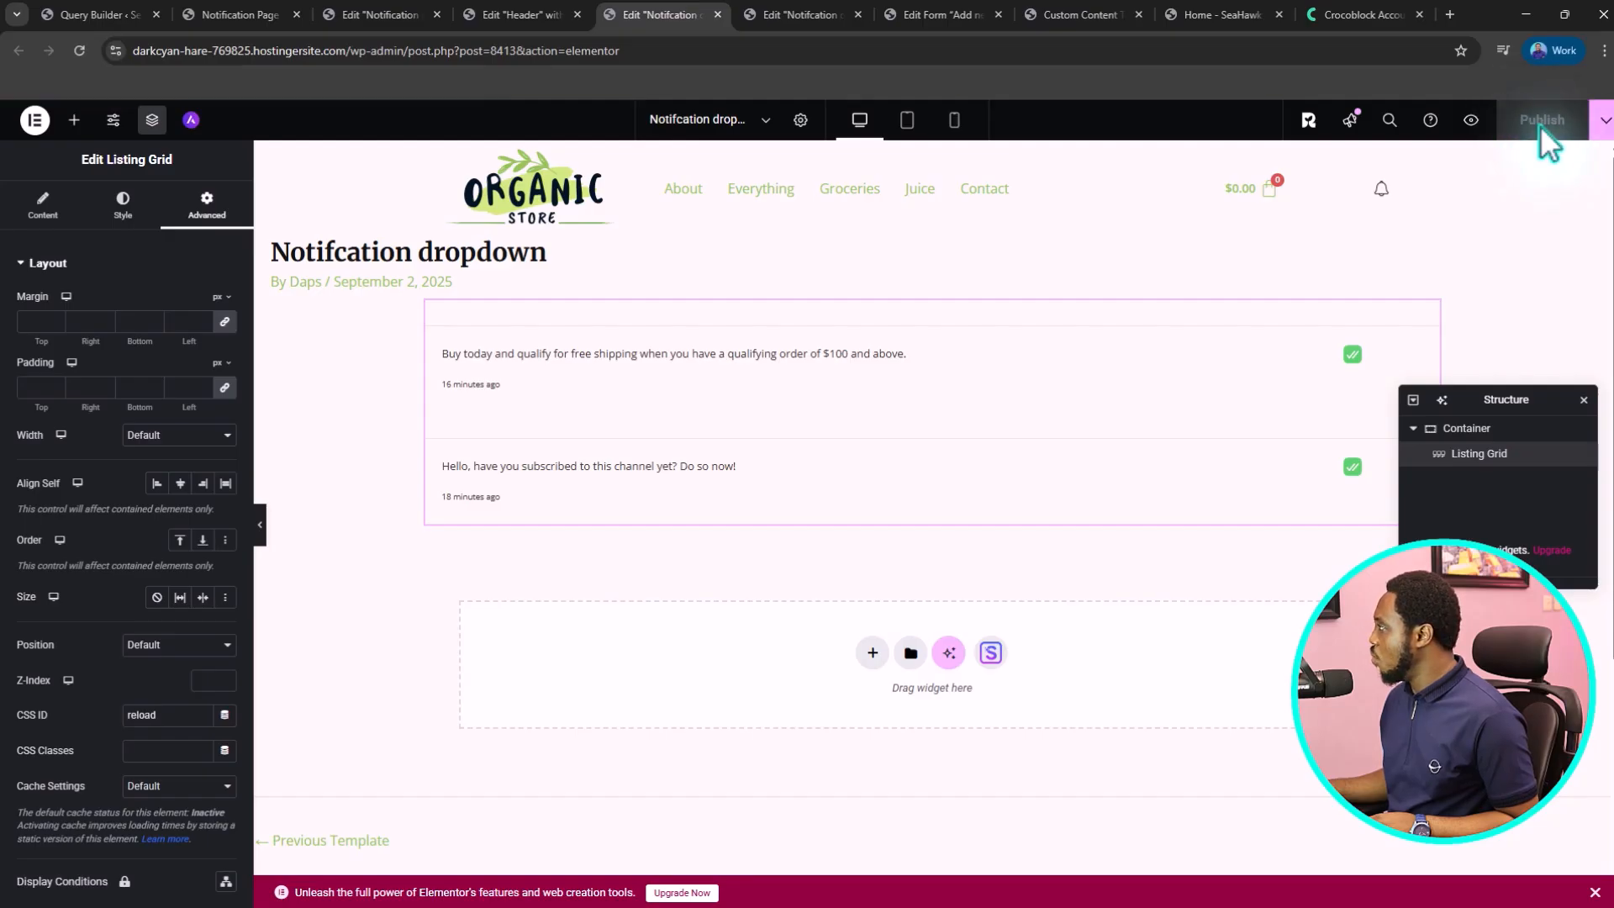
- Reload the live home page and open the bell dropdown to view the notifications
left_click(1240, 15)
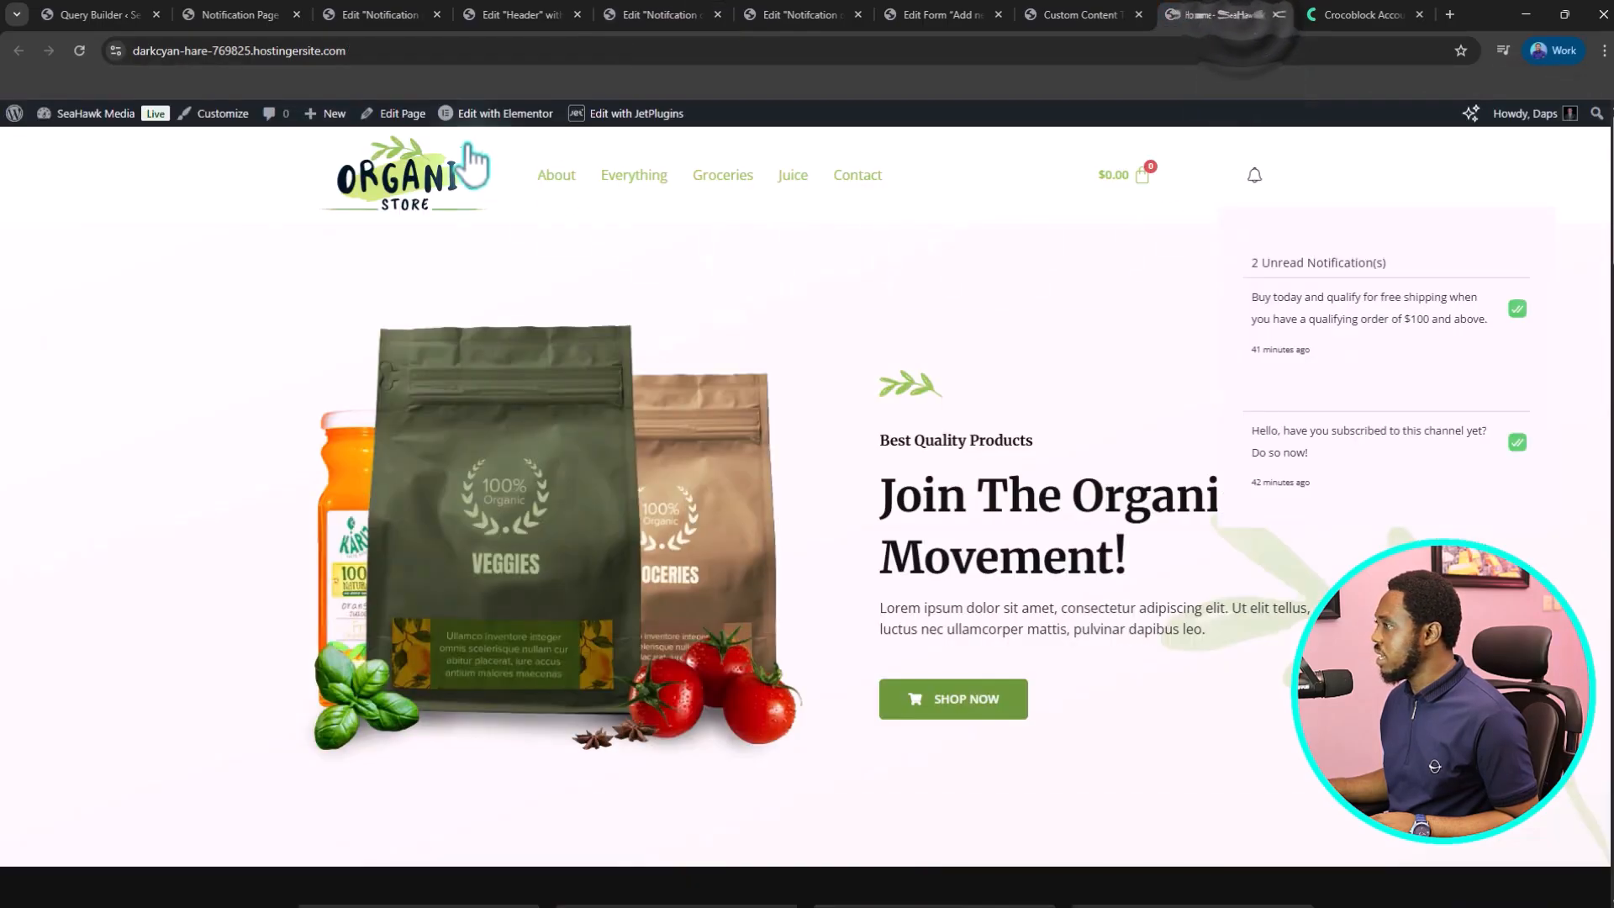
left_click(80, 48)
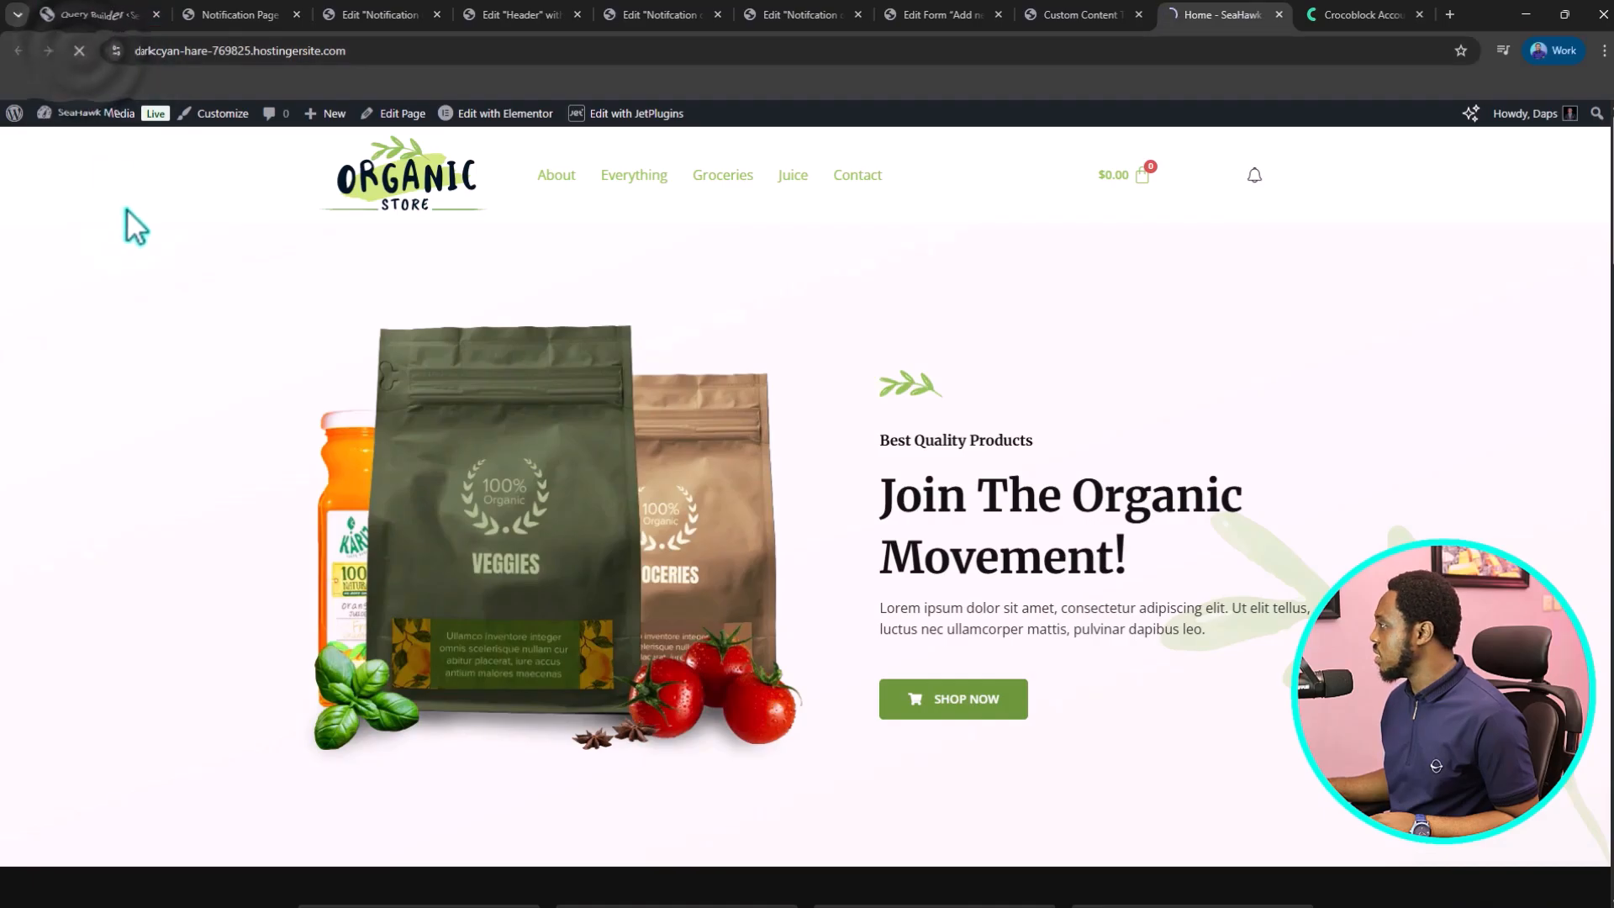
left_click(1254, 175)
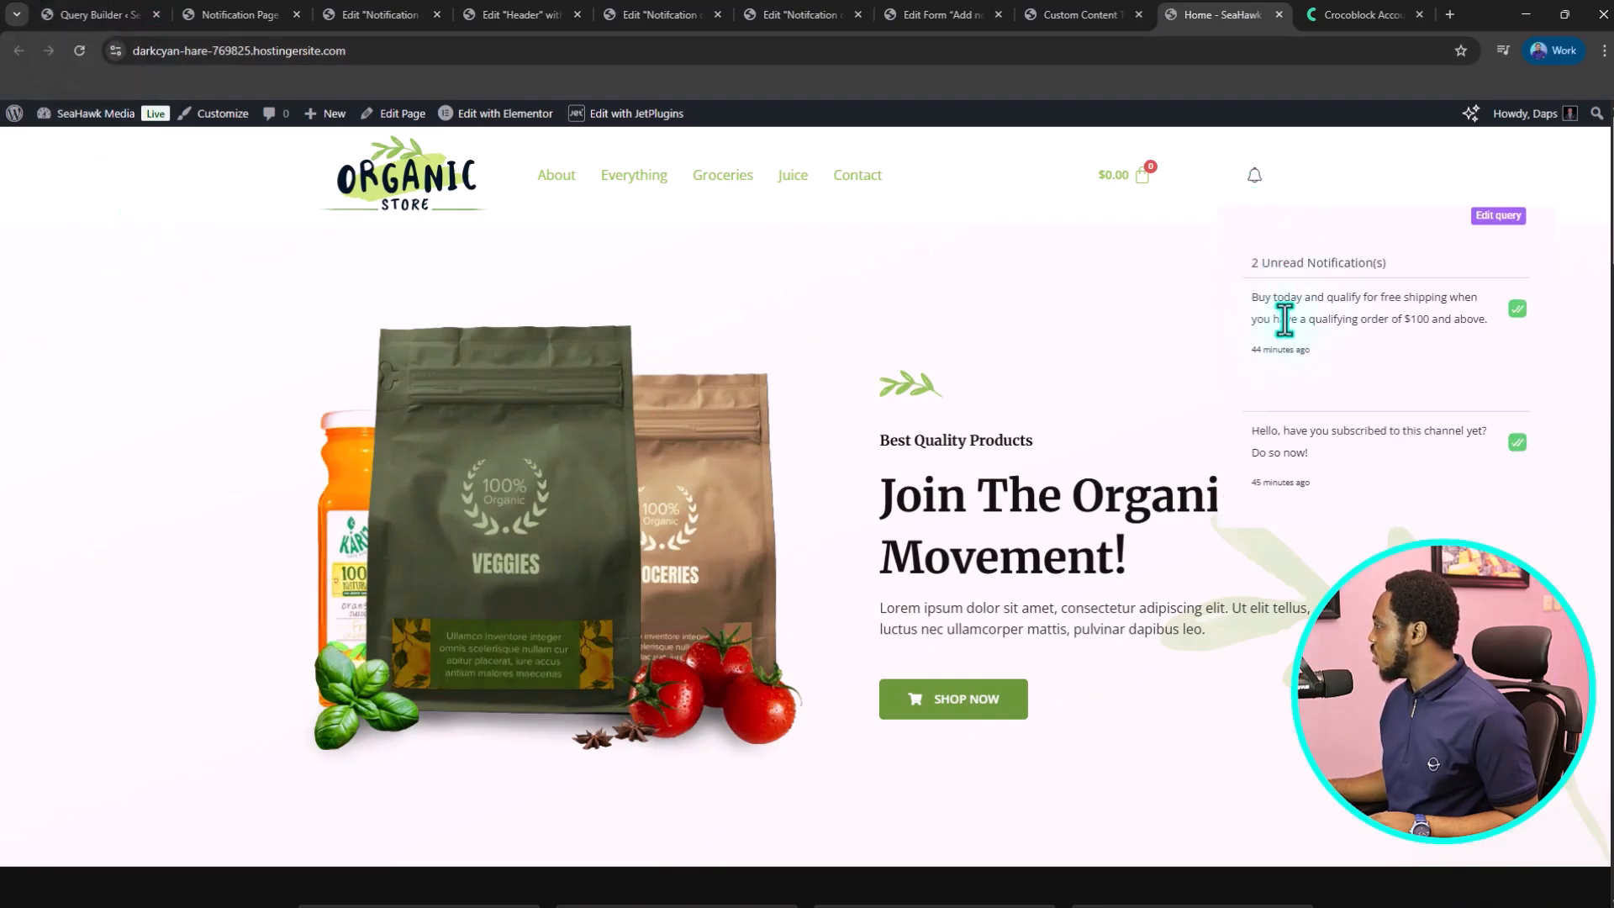